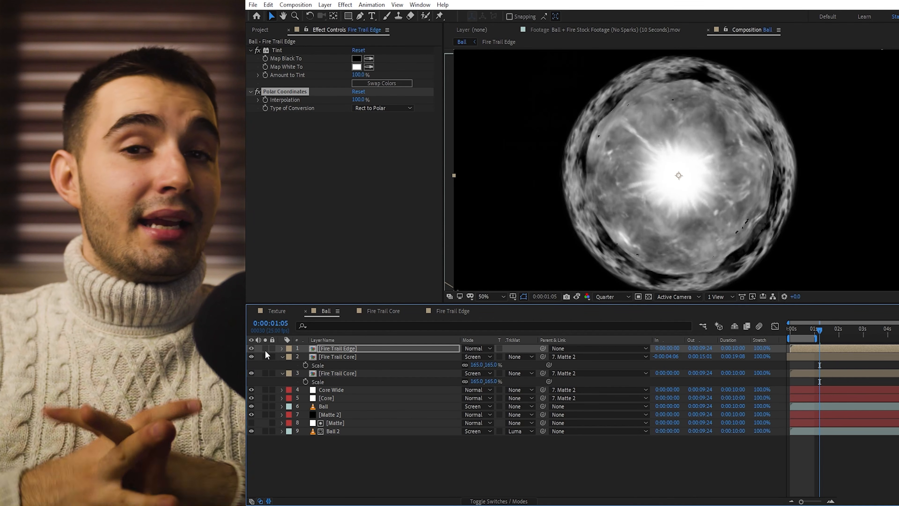
click(265, 349)
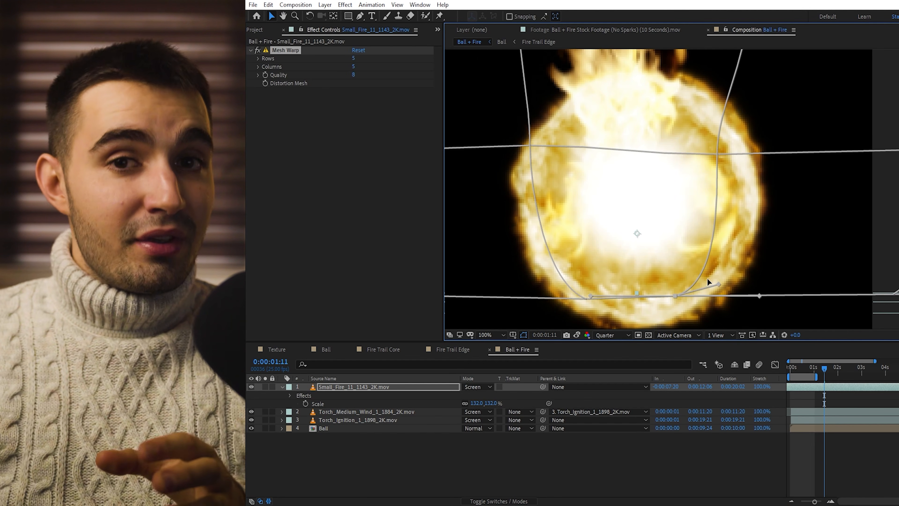
Step: Reshape the Small_Fire layer's Mesh Warp grid along the lower and upper edge of the fireball
drag(718, 284, 758, 281)
drag(718, 154, 733, 168)
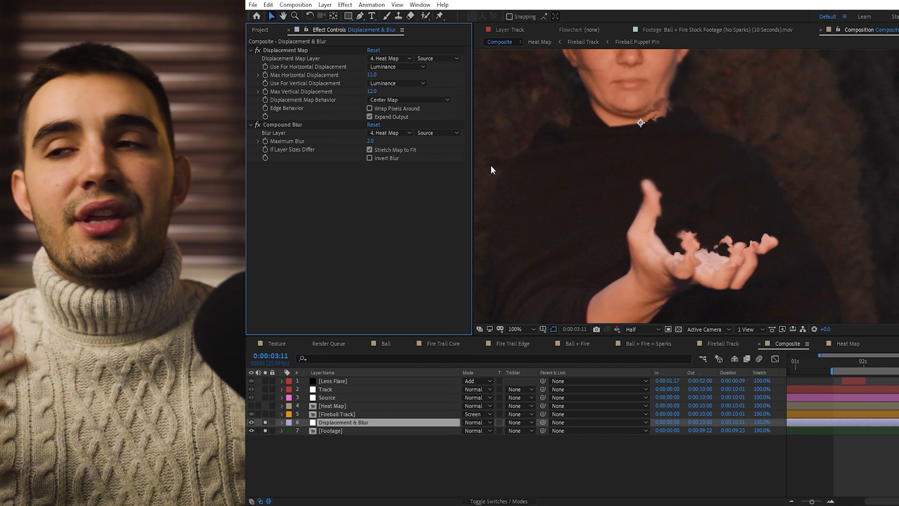
Step: Set the maximum horizontal displacement of the Displacement & Blur layer's Displacement Map to 5
click(372, 74)
text(5)
key(Tab)
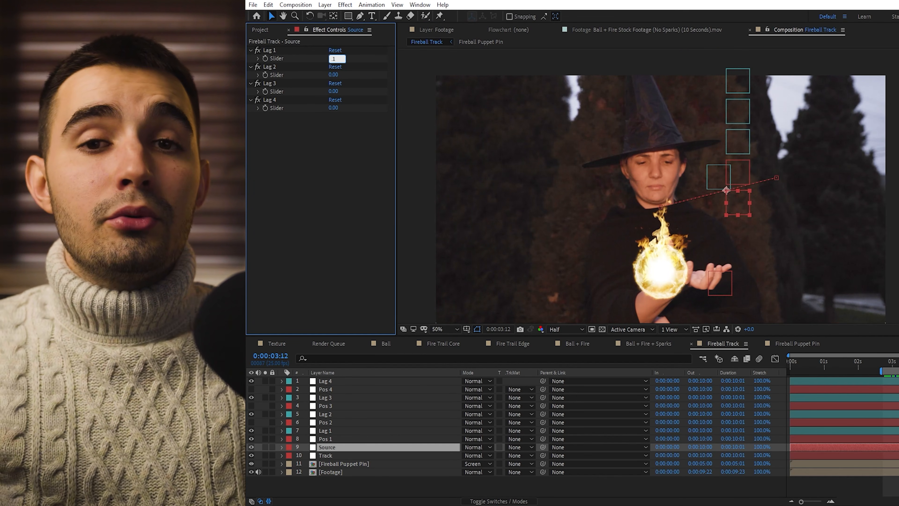
Step: Set the Source layer's Lag 1 to Lag 4 sliders to 0.10, 0.20, 0.30 and 0.40 and scrub through the motion
key(Tab)
text(.2)
key(Tab)
text(.3)
key(Tab)
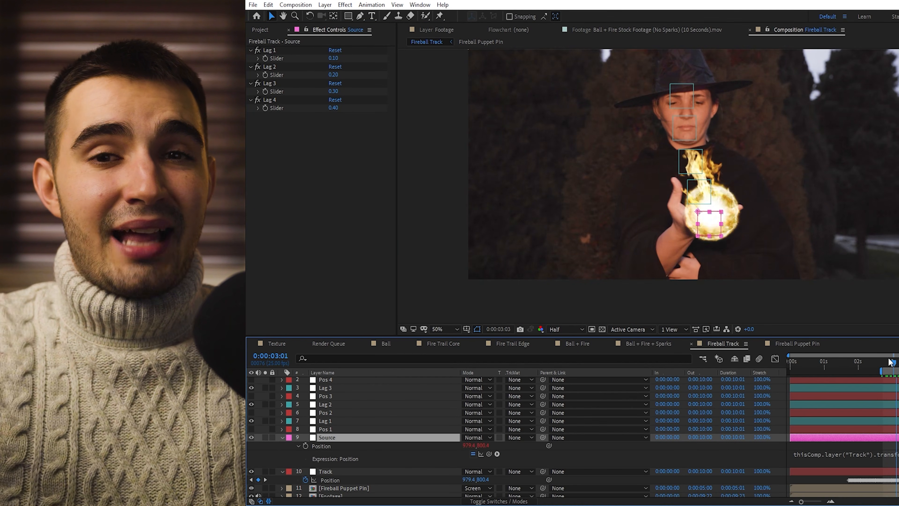
mouse_move(898, 360)
mouse_down()
mouse_move(861, 357)
mouse_move(898, 359)
mouse_up()
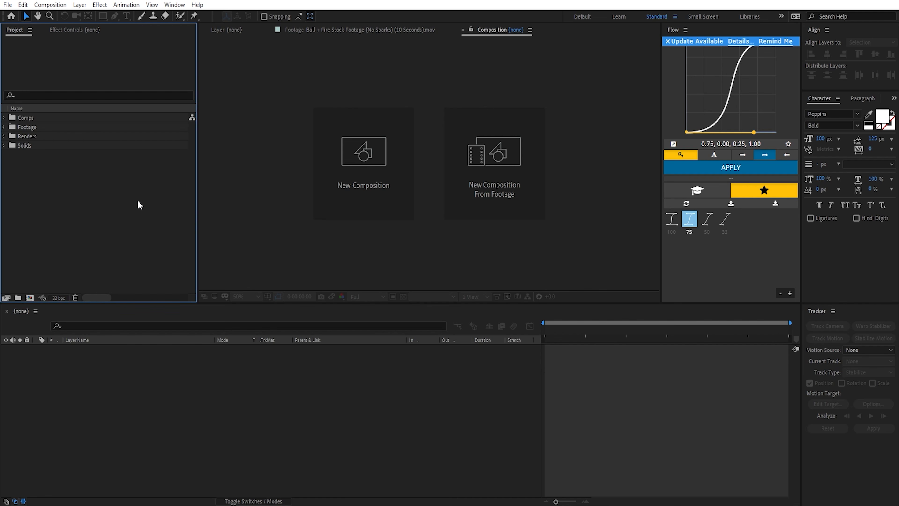
Step: Examine the project's Comps and Footage folders, including the ActionVFX stock elements and the original fireball plate, and collapse them again
drag(26, 178, 45, 120)
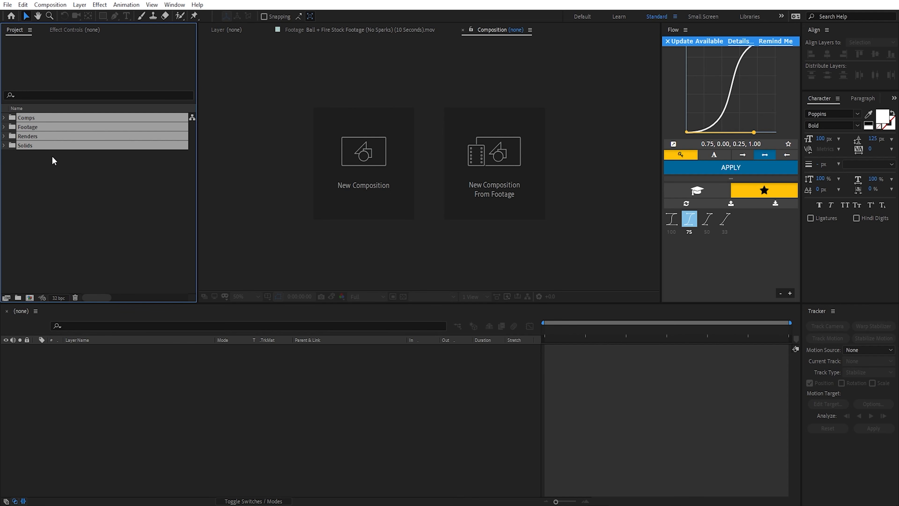
click(51, 157)
click(4, 117)
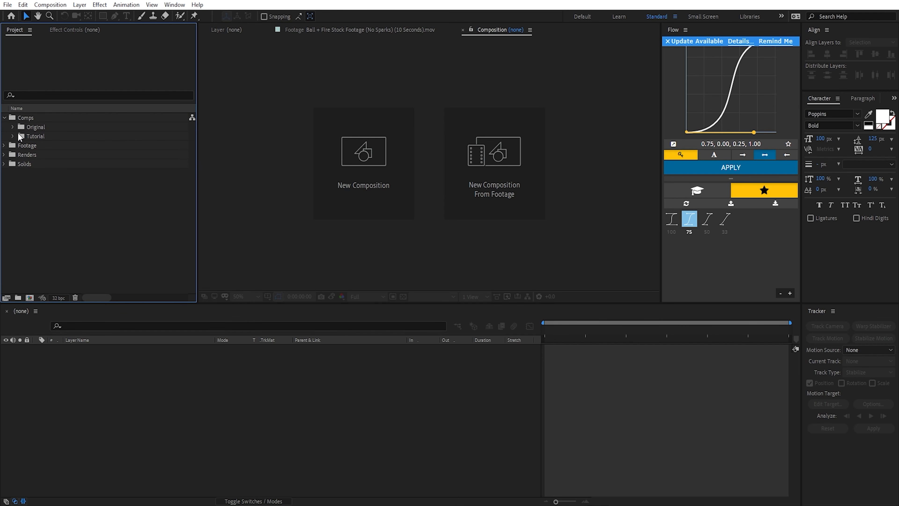
click(4, 145)
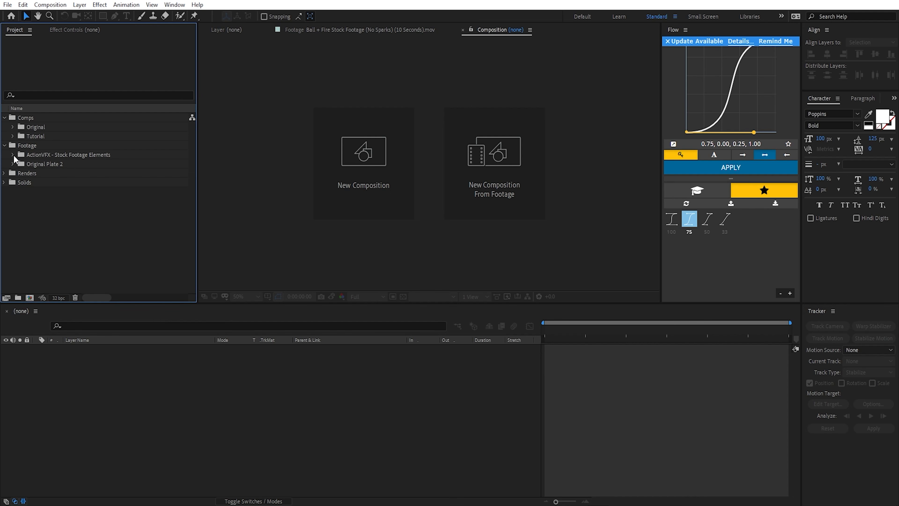
click(12, 154)
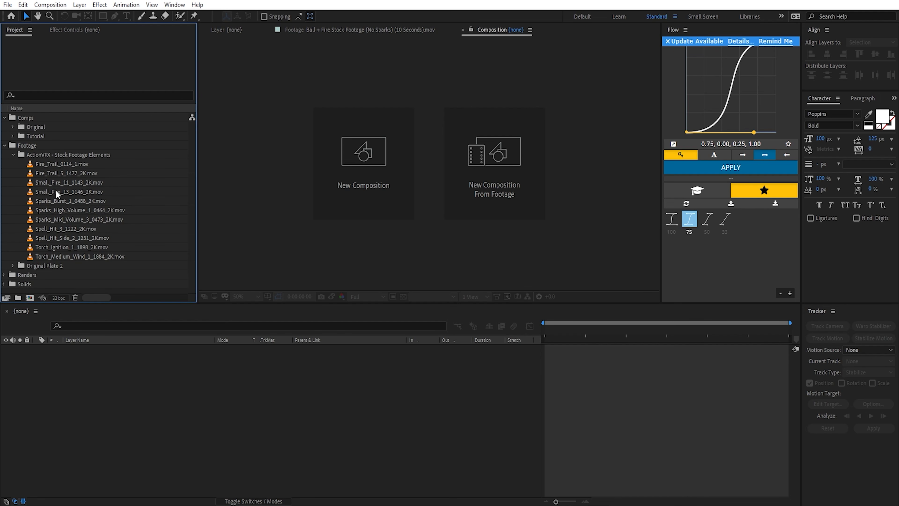
click(12, 266)
scroll(25, 262, down, 3)
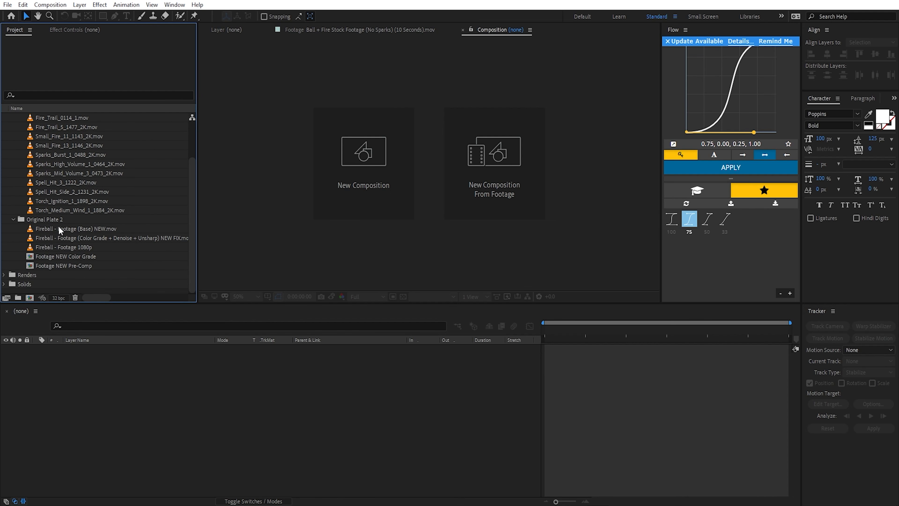
click(62, 230)
click(73, 247)
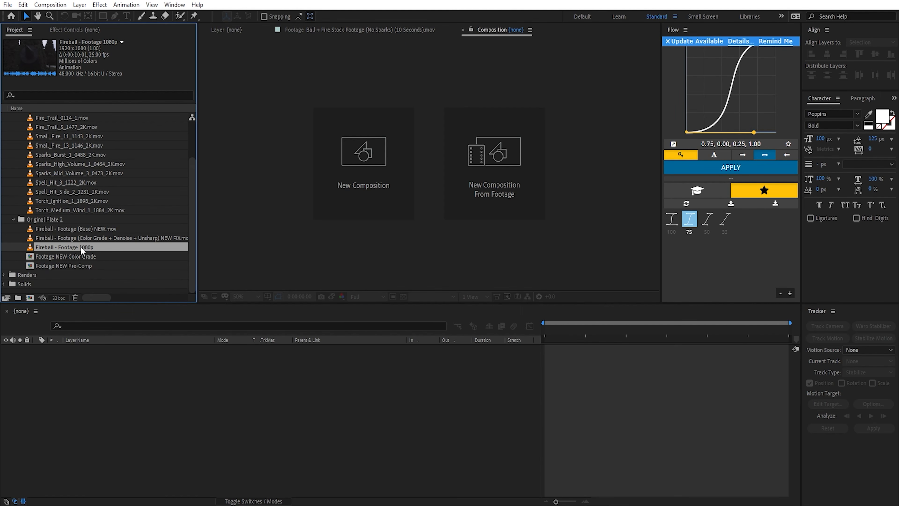
click(13, 219)
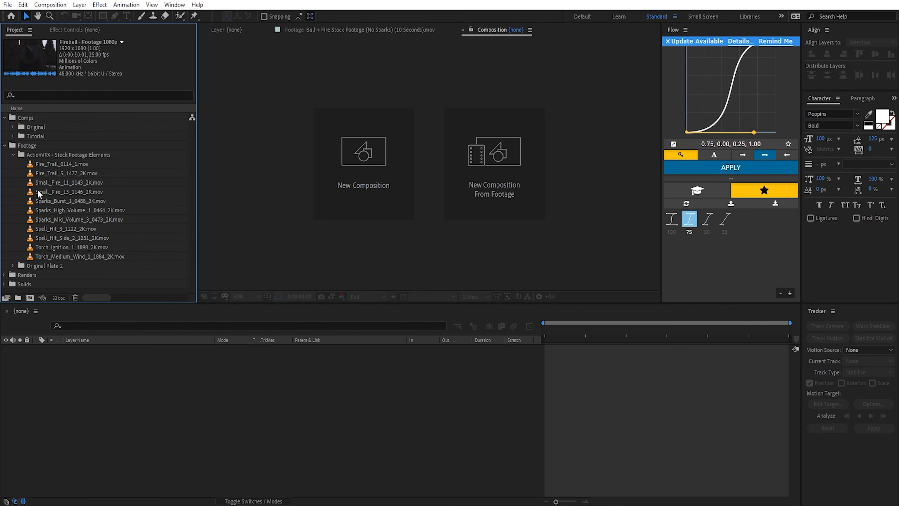
click(14, 154)
click(5, 145)
click(5, 118)
click(85, 225)
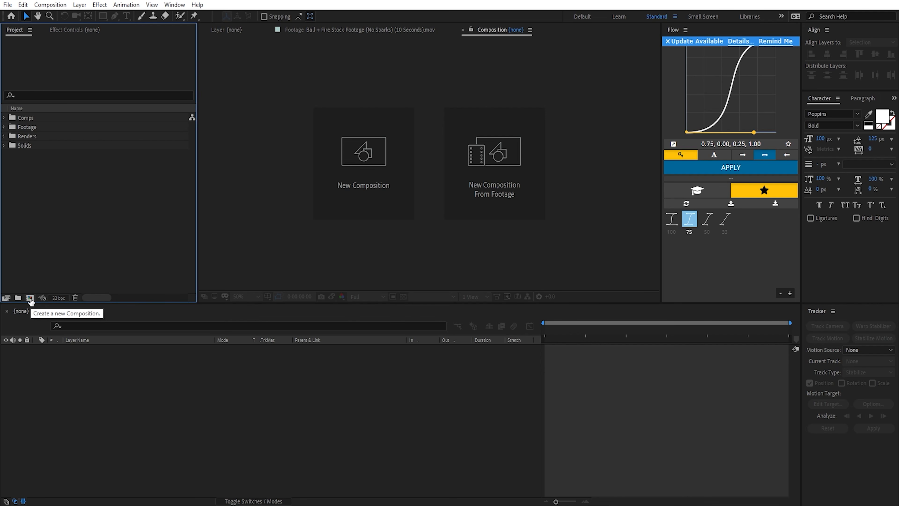
Step: Create a composition named Texture, 2000 x 1000 px with unlocked aspect ratio, 25 fps and a 10-second duration
click(50, 5)
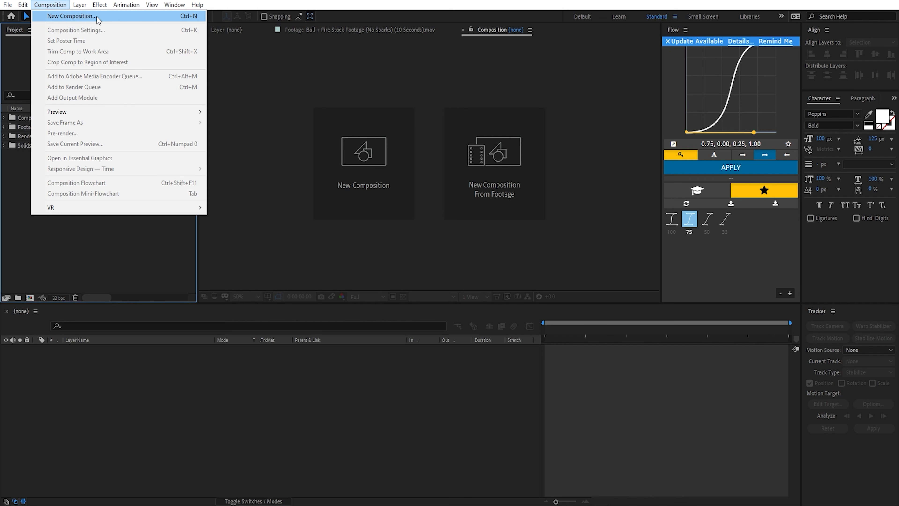
click(188, 18)
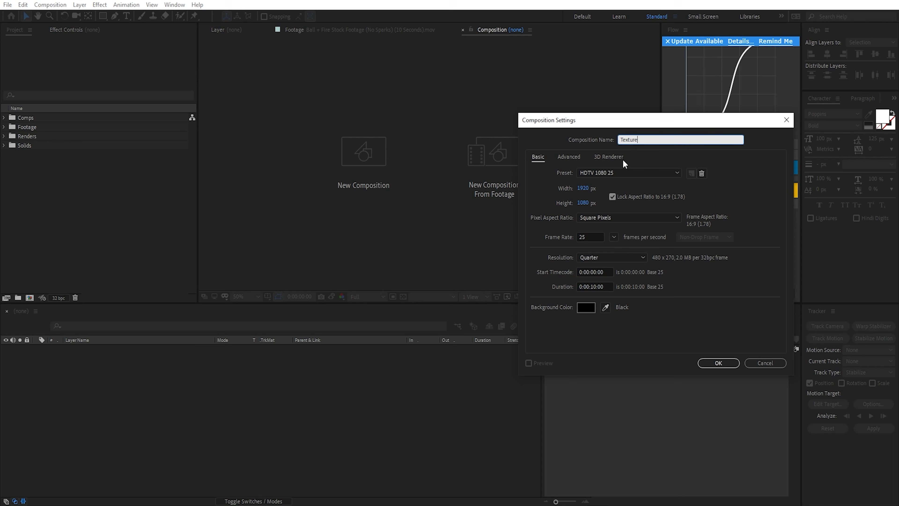
drag(609, 120, 266, 103)
click(279, 180)
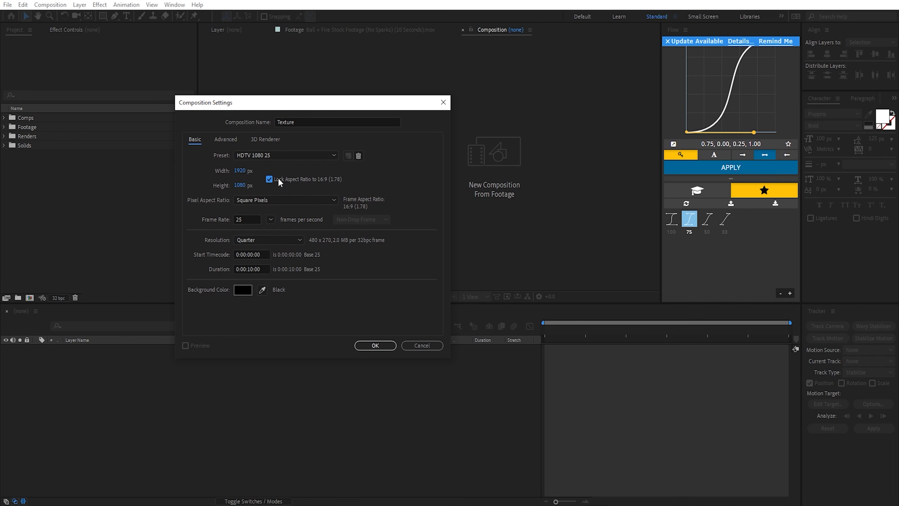
click(245, 169)
text(2000)
key(Tab)
text(1000)
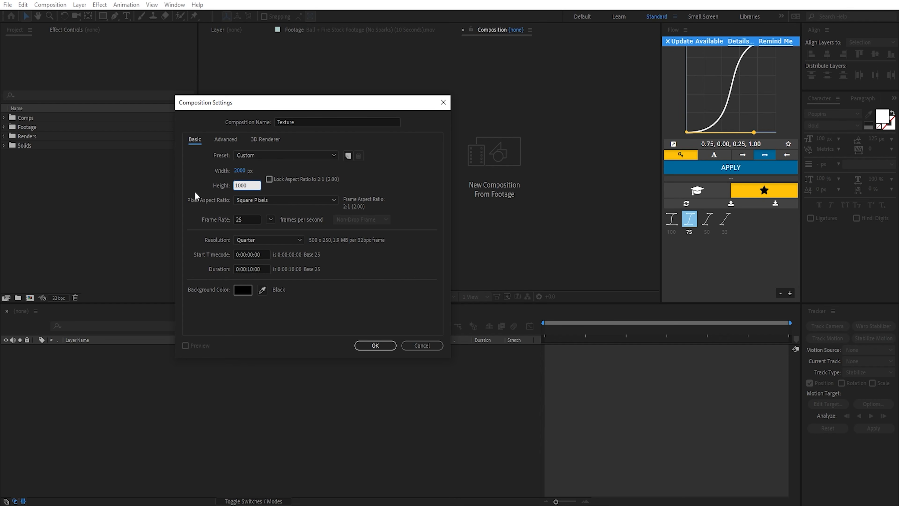
key(Return)
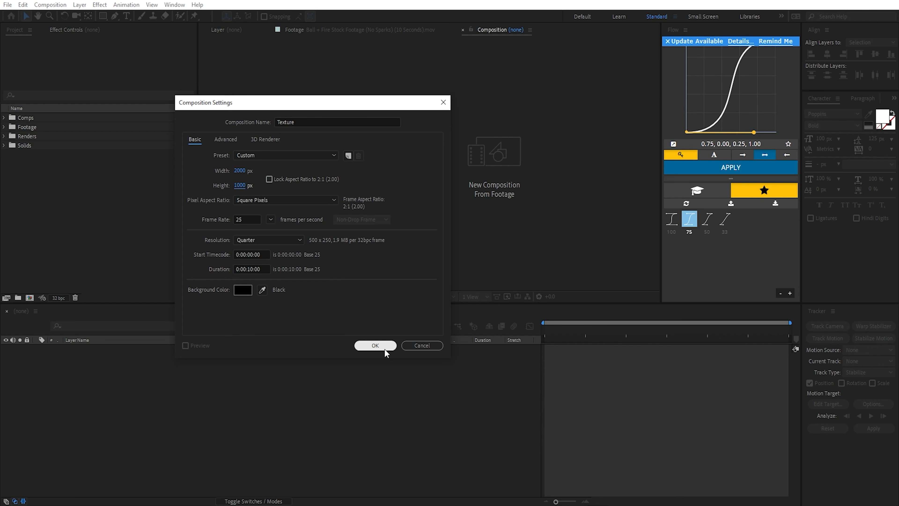
click(375, 346)
Step: Add a white 2000 x 1000 px solid named Energy to the Texture composition
click(80, 5)
mouse_move(106, 16)
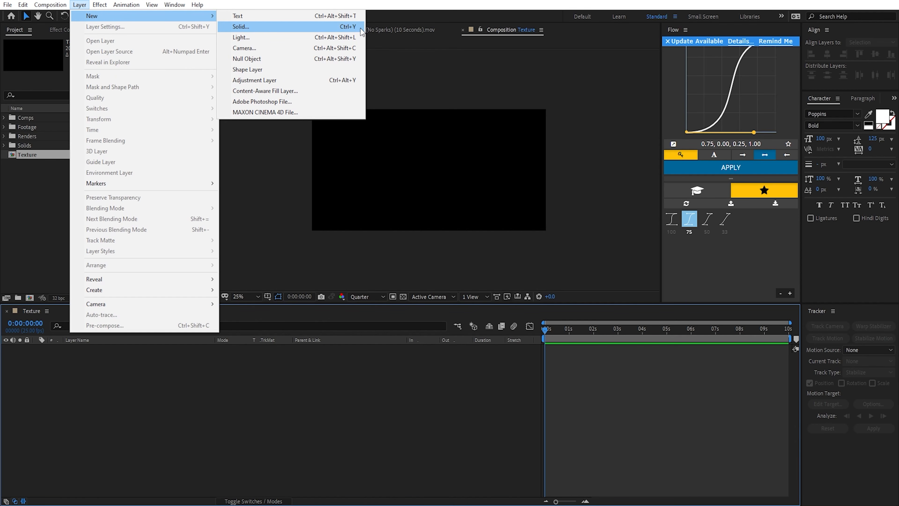
click(332, 27)
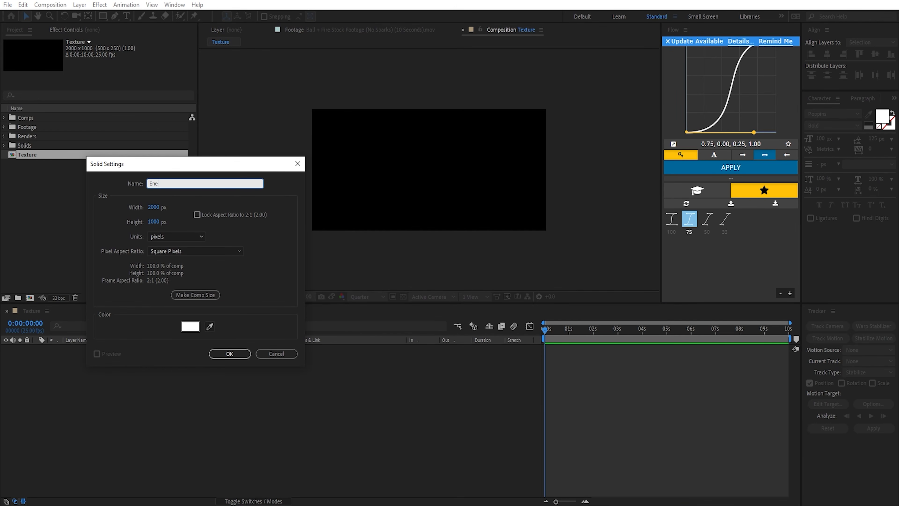
click(229, 354)
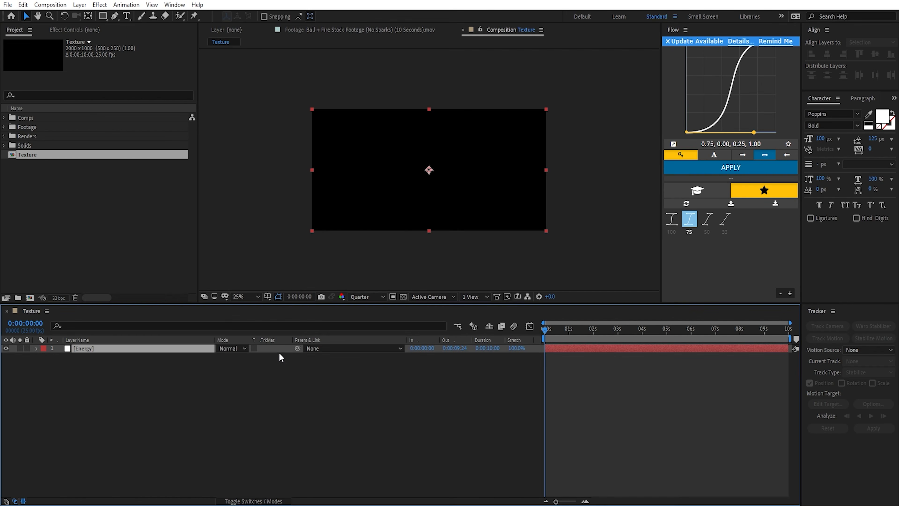
Step: Apply the Fractal Noise effect to the Energy solid
key(ctrl+space)
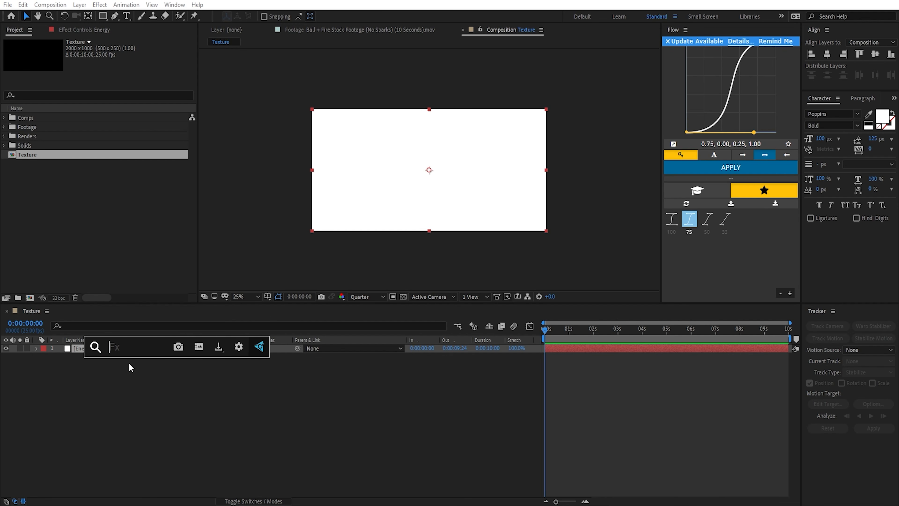
text(fractal)
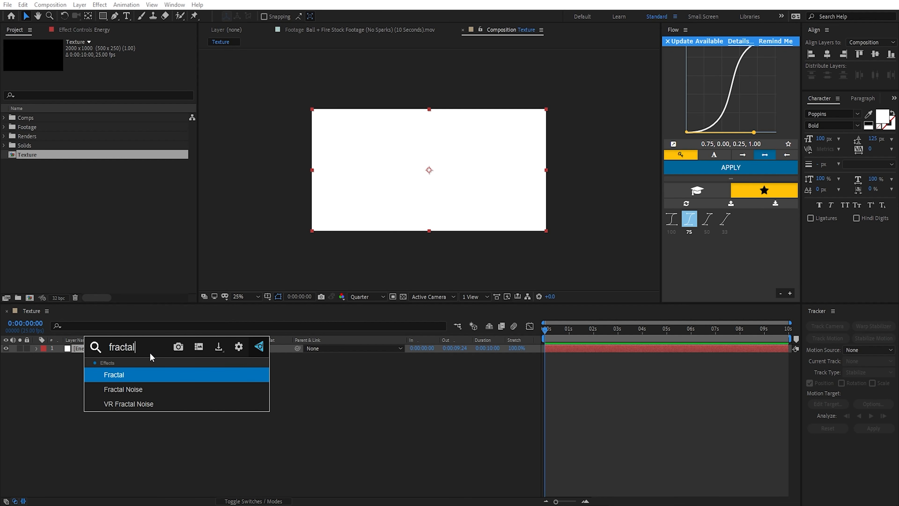
key(Down)
key(Return)
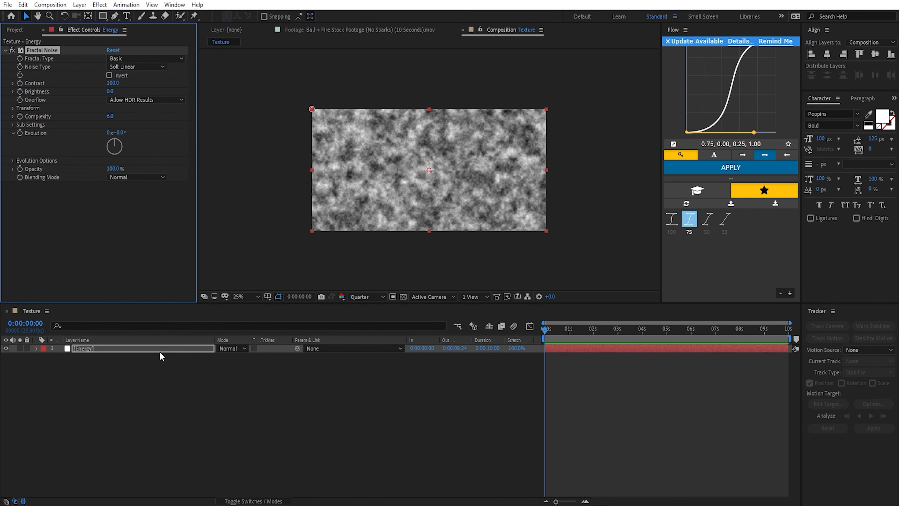
click(174, 5)
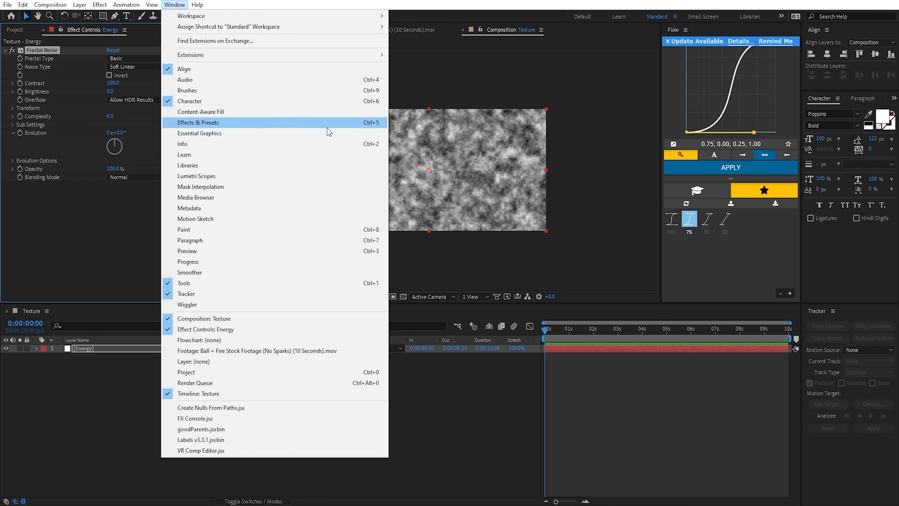
click(194, 357)
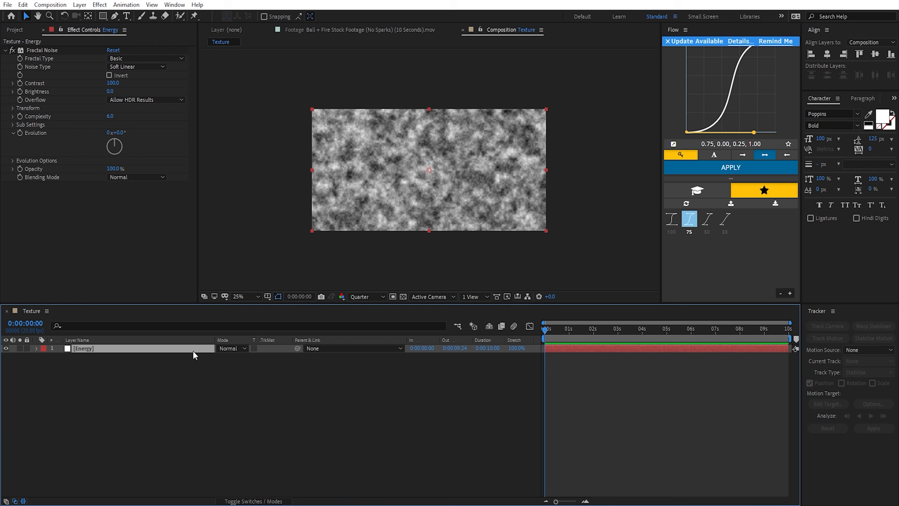
click(97, 93)
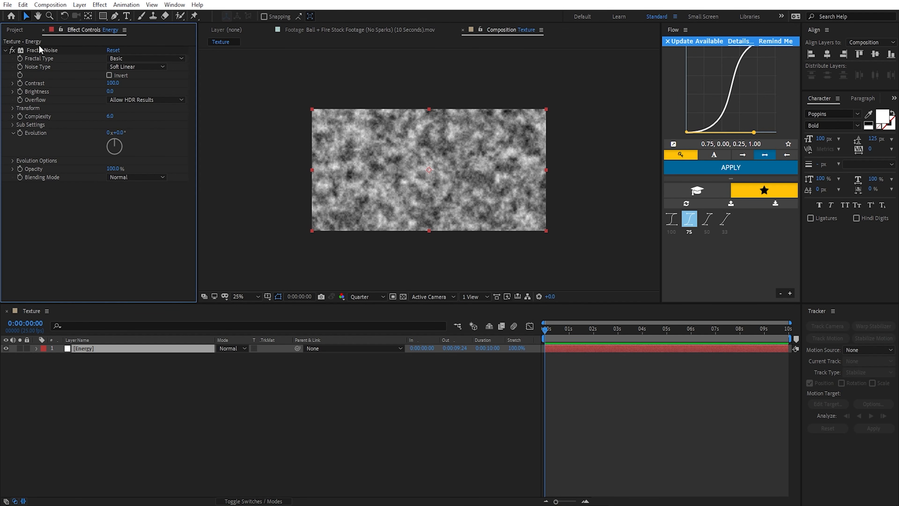
Step: Examine the default Fractal Noise pattern on the Energy layer up close and as a whole
click(55, 51)
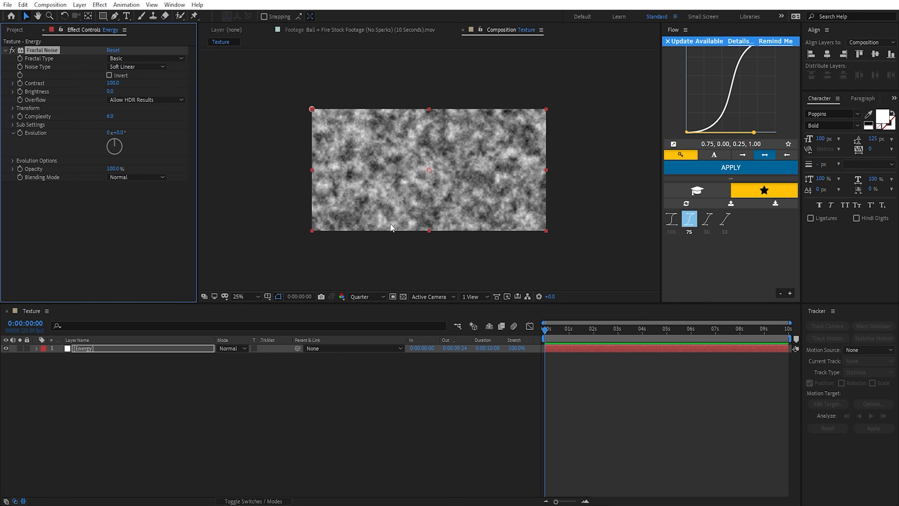
scroll(392, 225, up, 2)
drag(426, 173, 420, 243)
scroll(435, 212, down, 2)
scroll(461, 218, up, 2)
drag(465, 218, 545, 221)
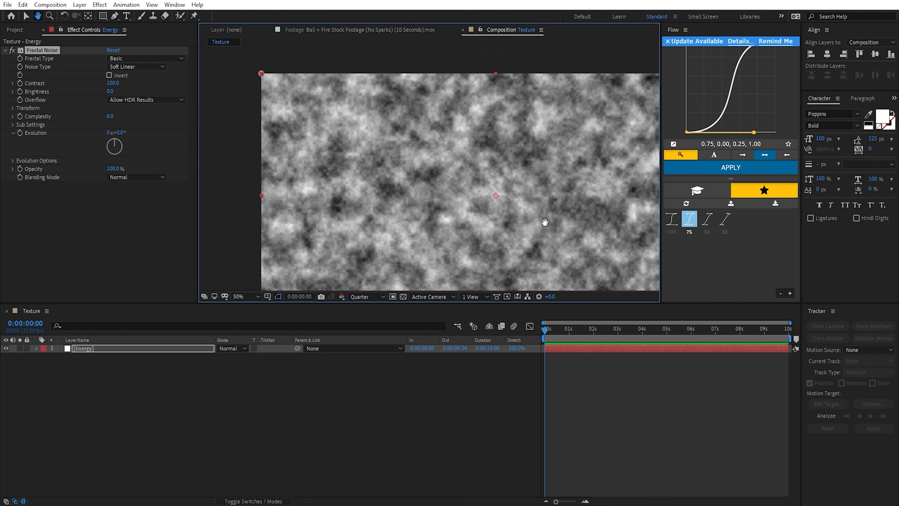
scroll(356, 164, down, 2)
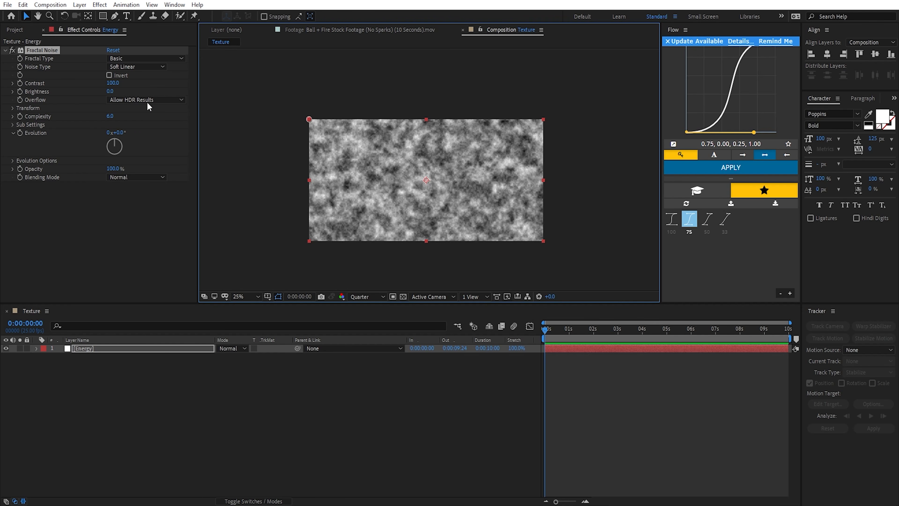
drag(535, 181, 540, 164)
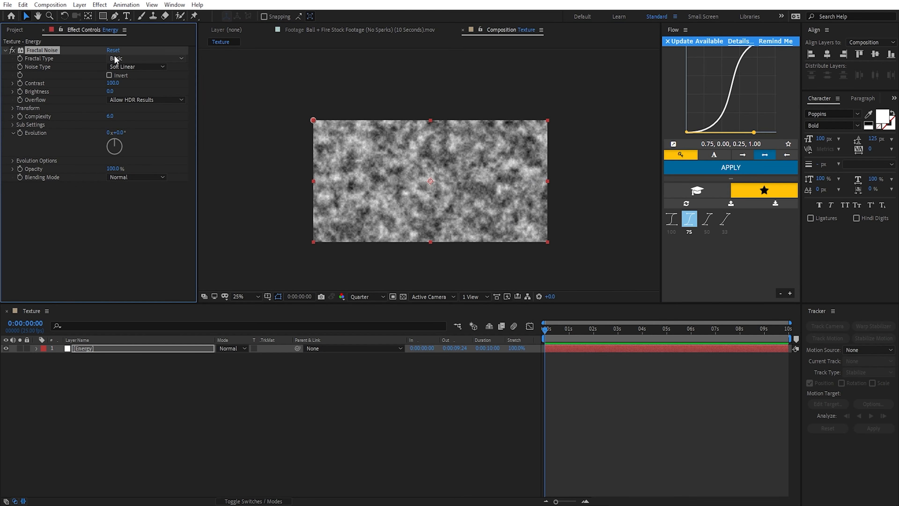
Step: Set the Fractal Noise's fractal type to Dynamic and the composition preview resolution to Full
click(120, 60)
click(145, 119)
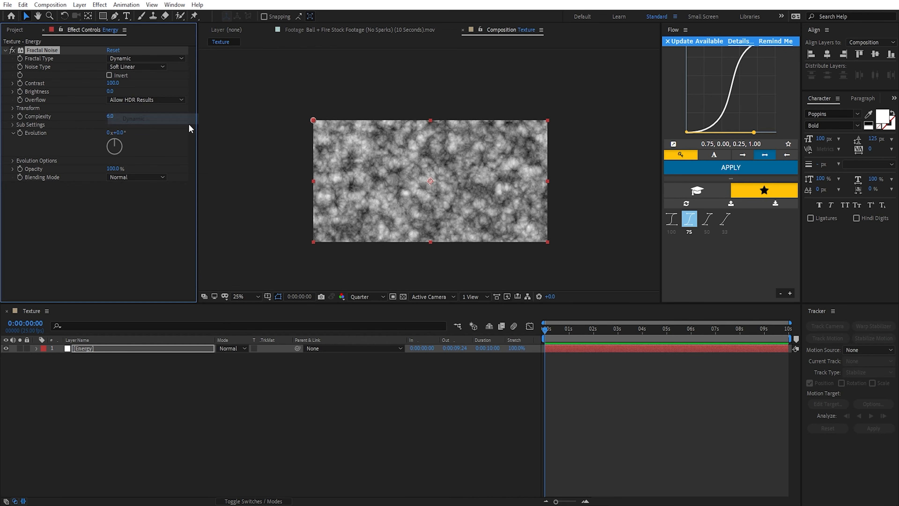
scroll(495, 211, up, 1)
click(373, 298)
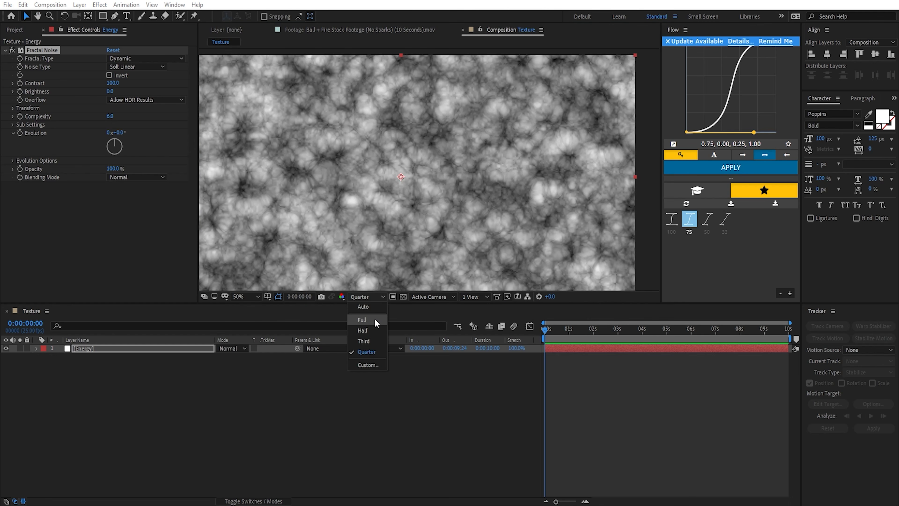
click(375, 320)
scroll(424, 170, up, 1)
drag(423, 176, 573, 235)
Step: Change the Fractal Noise's noise type to Linear and invert the noise
click(127, 67)
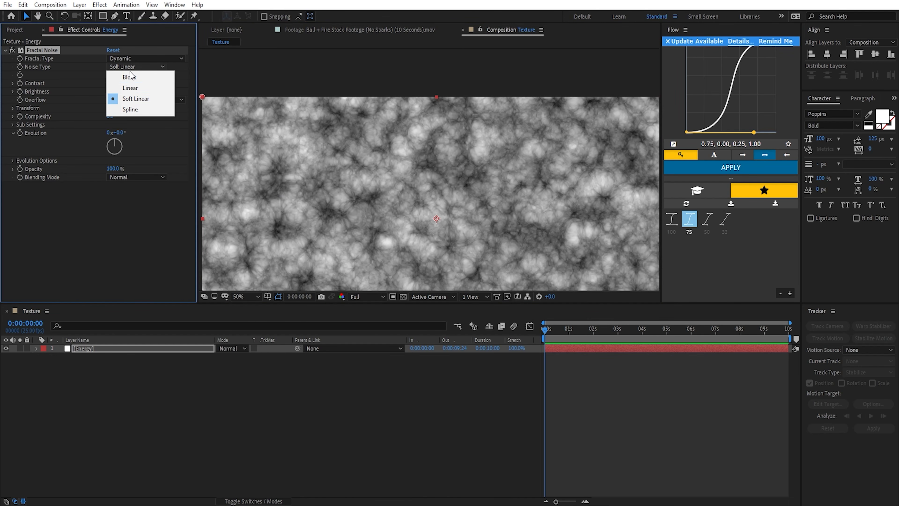
click(122, 89)
key(h)
drag(405, 190, 502, 152)
scroll(501, 152, up, 1)
drag(513, 92, 439, 194)
click(119, 84)
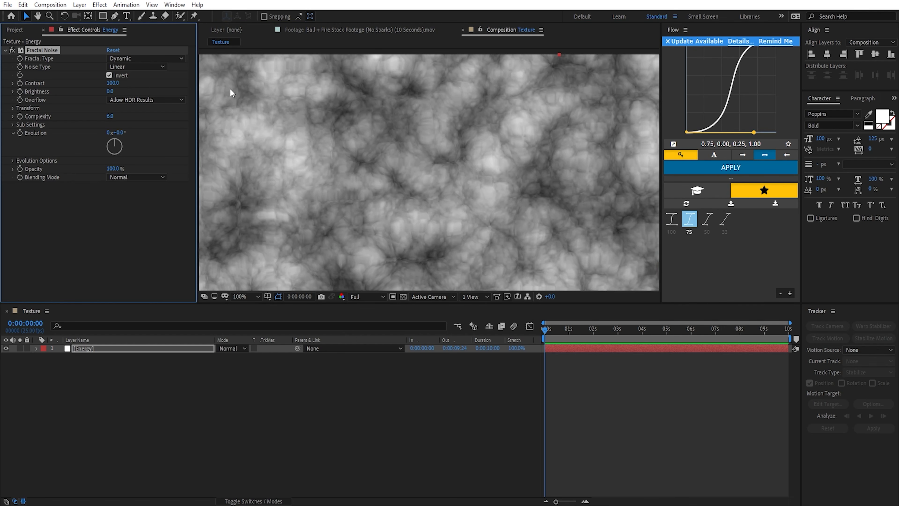
Step: Raise the Fractal Noise's contrast to 169 and set its overflow to Clip
scroll(554, 195, down, 1)
drag(556, 243, 482, 195)
drag(113, 82, 153, 89)
drag(409, 185, 427, 172)
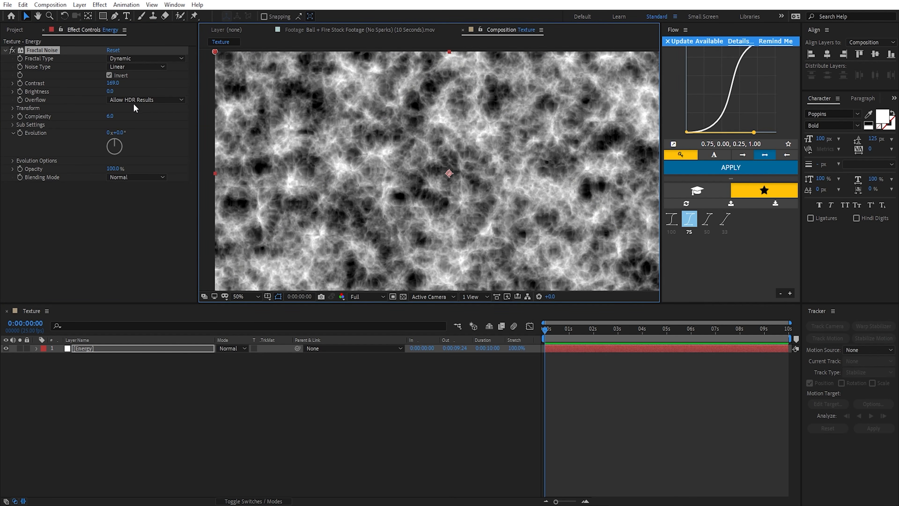
click(137, 99)
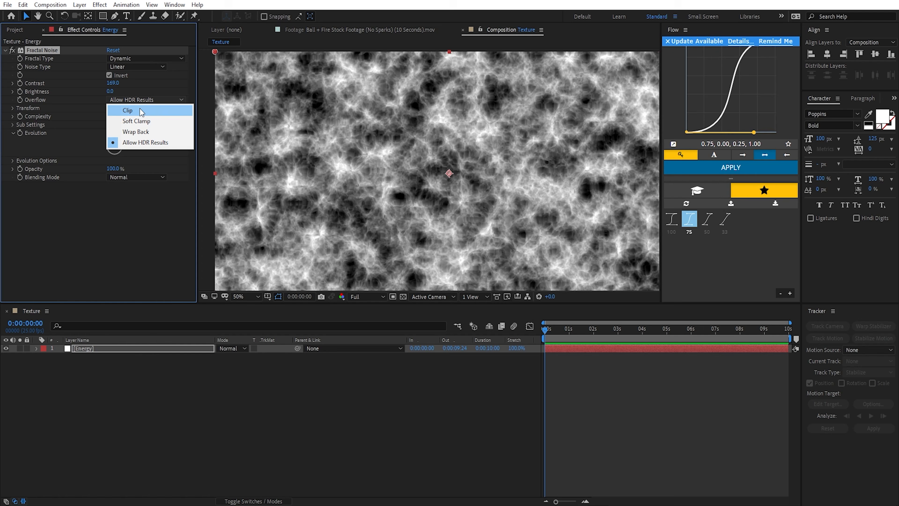
click(159, 110)
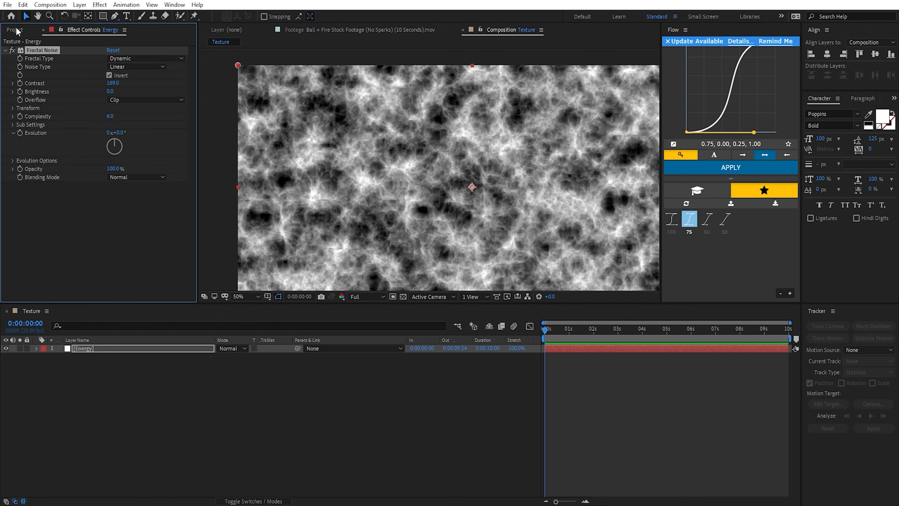
click(16, 30)
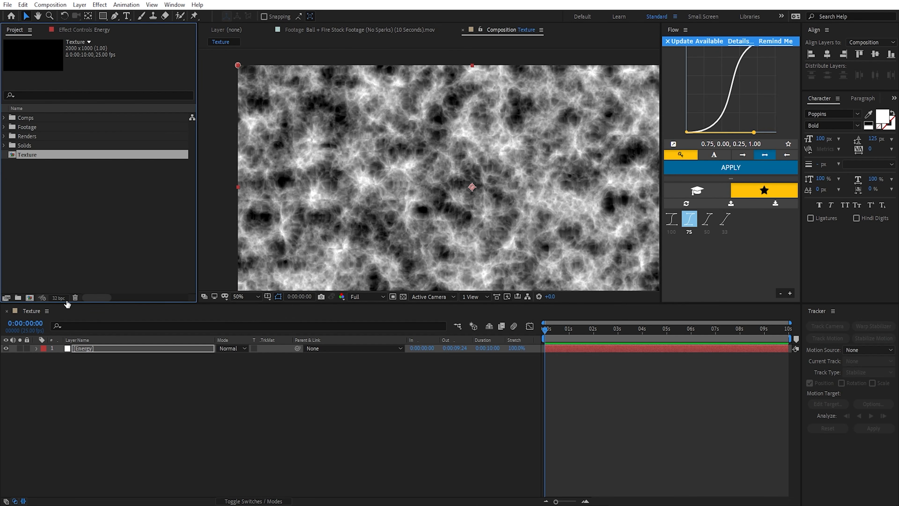
click(88, 29)
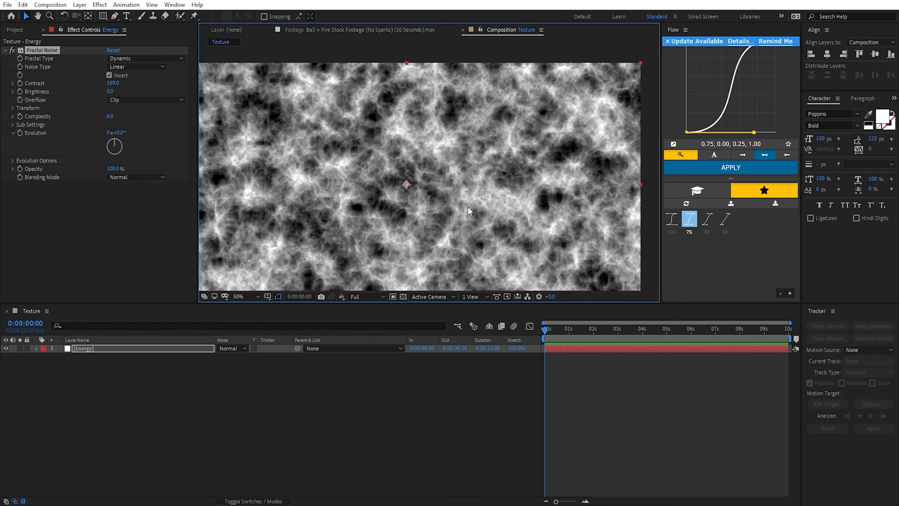
Step: Set the Fractal Noise's complexity to 15 and inspect the added detail up close
drag(111, 117, 190, 127)
click(110, 117)
text(15)
key(Return)
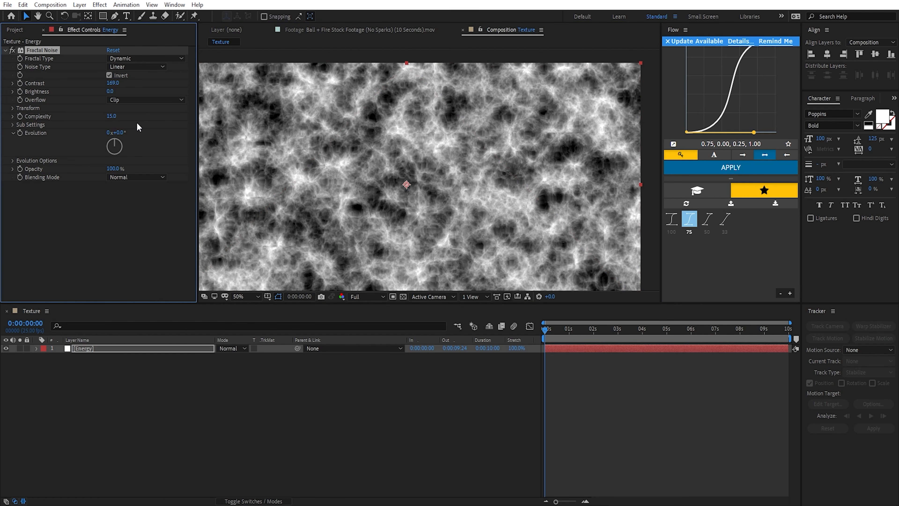
scroll(452, 206, up, 1)
drag(419, 164, 403, 203)
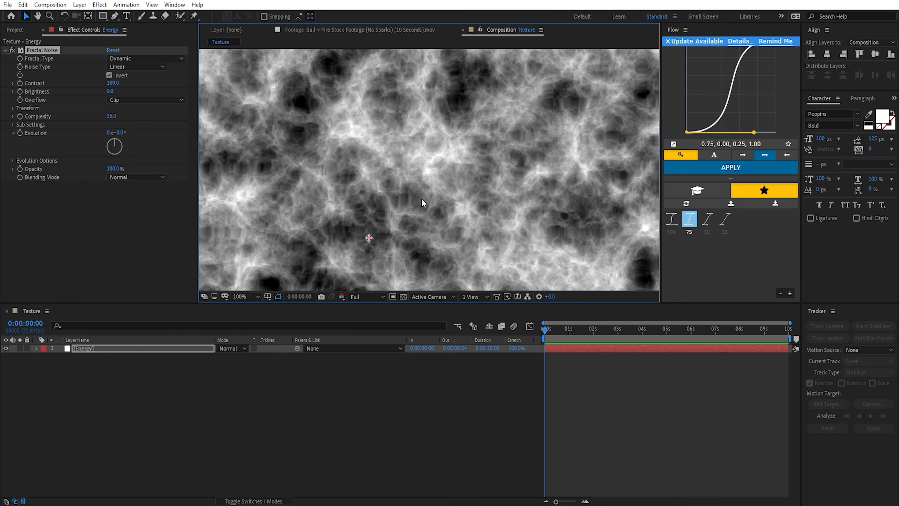
Step: Increase the Fractal Noise's uniform transform scale to 251
click(13, 107)
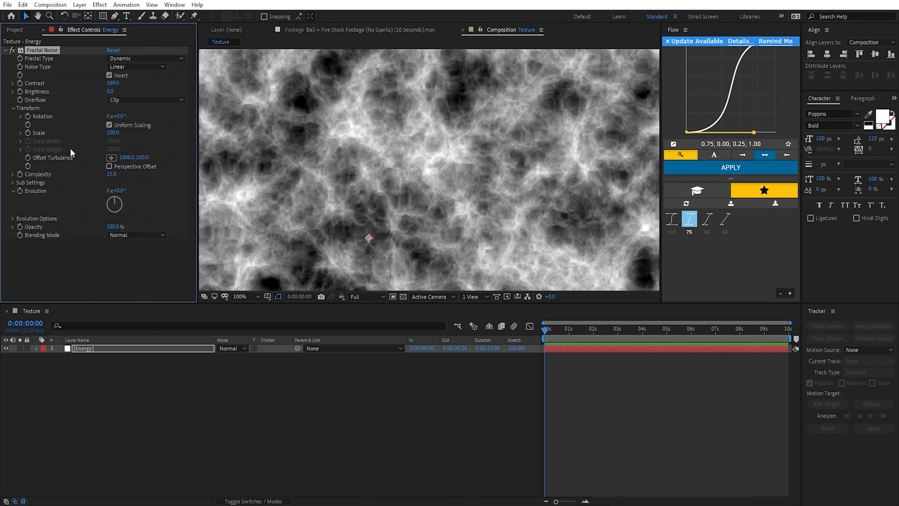
scroll(451, 187, down, 1)
click(21, 133)
drag(113, 134, 191, 136)
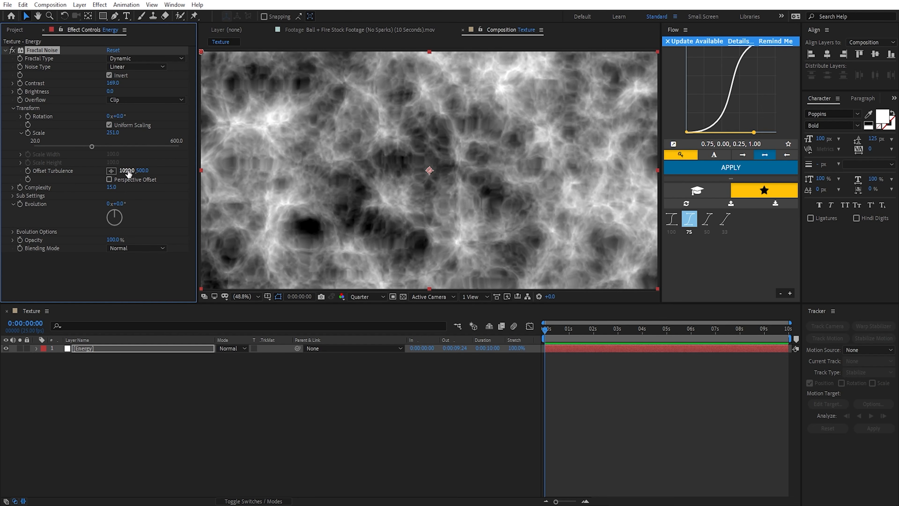
Step: Try shifting the noise horizontally and vertically with Offset Turbulence, and reset the property
drag(126, 171, 247, 188)
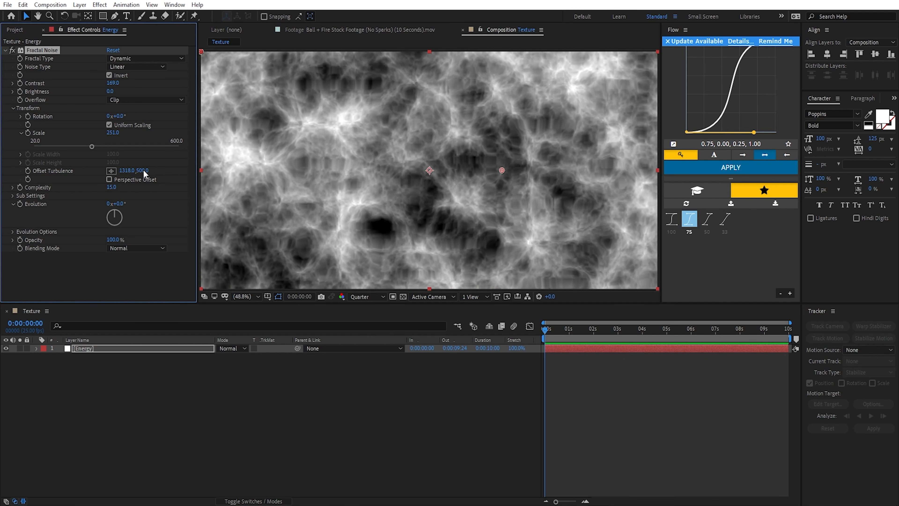
drag(144, 172, 177, 179)
right_click(55, 173)
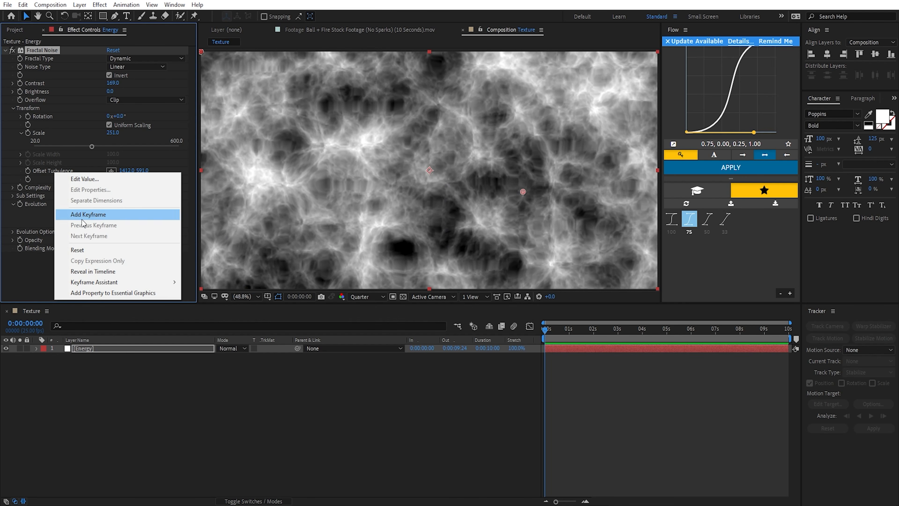
click(85, 252)
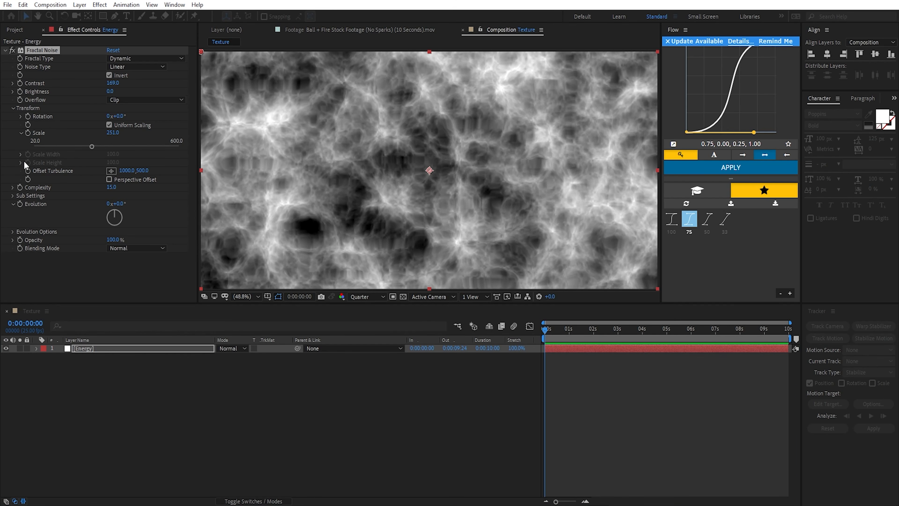
Step: Keyframe Offset Turbulence at the first frame and set its vertical value to -1000 at the last frame, 0:00:09:24
click(27, 171)
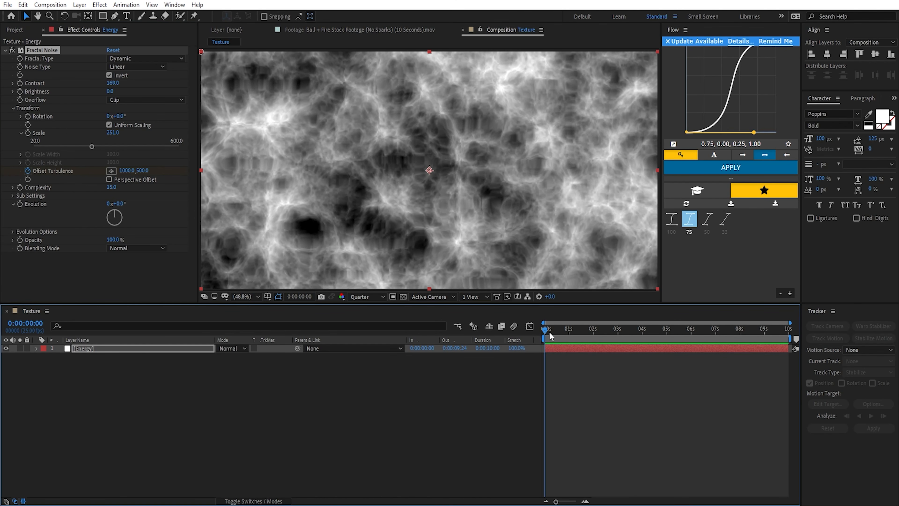
key(End)
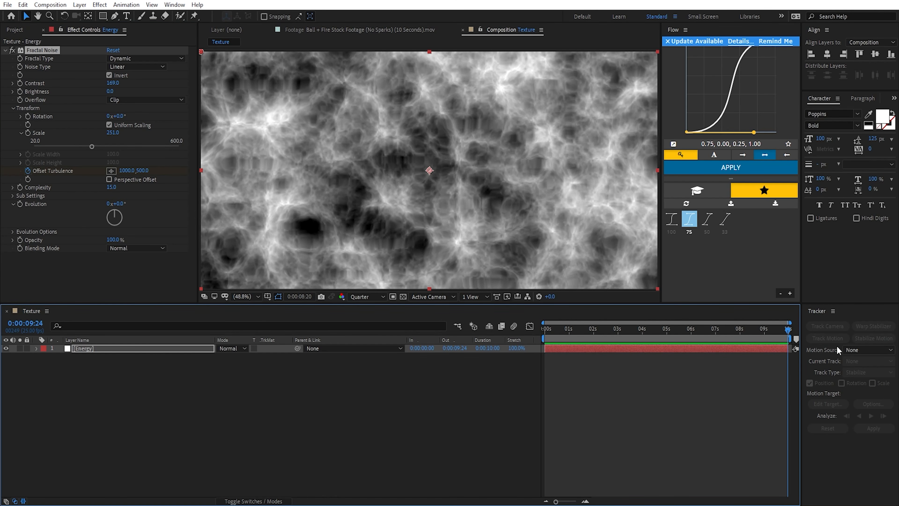
drag(141, 171, 69, 175)
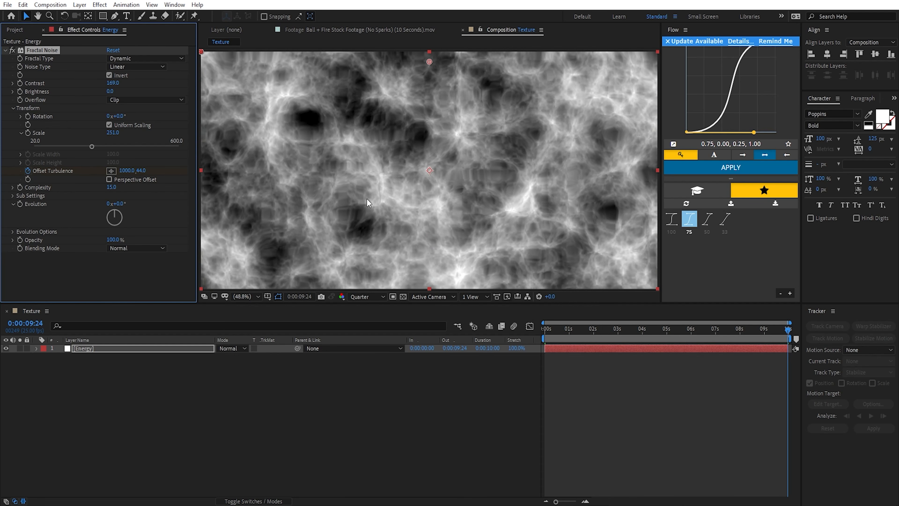
click(143, 171)
text(-1000)
key(Return)
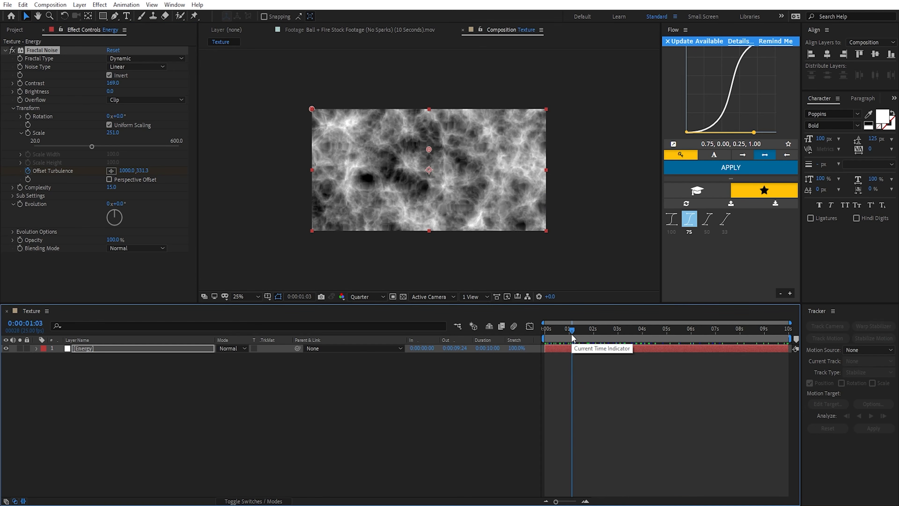
drag(573, 337, 725, 342)
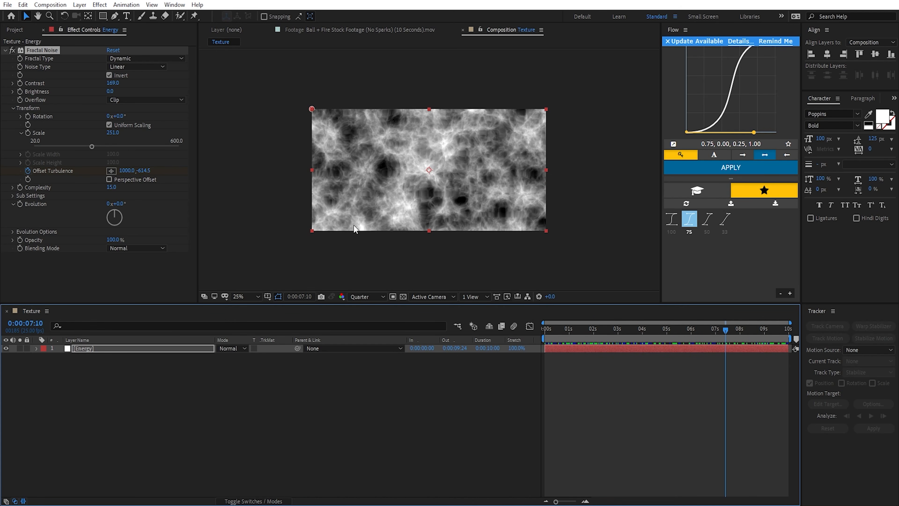
Step: Add the expression time*500 to the Fractal Noise's Evolution and check the motion around one second
alt+click(21, 204)
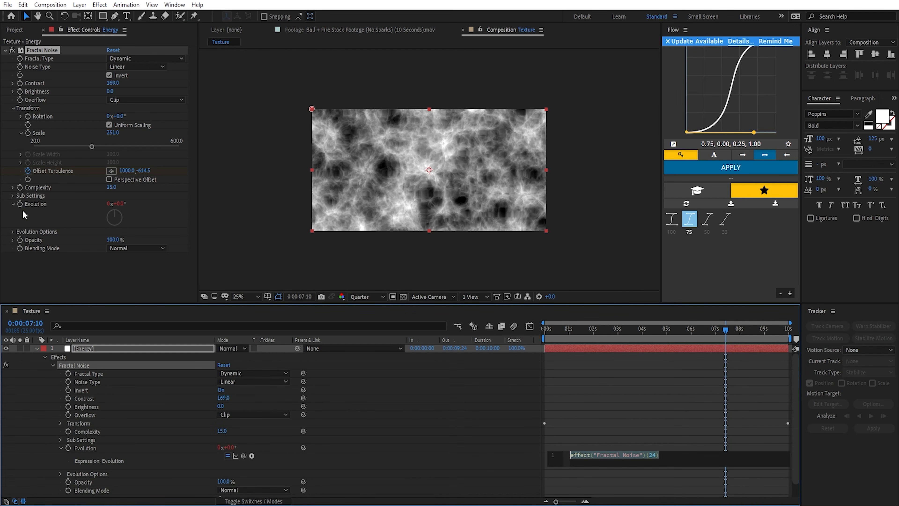
text(time*500)
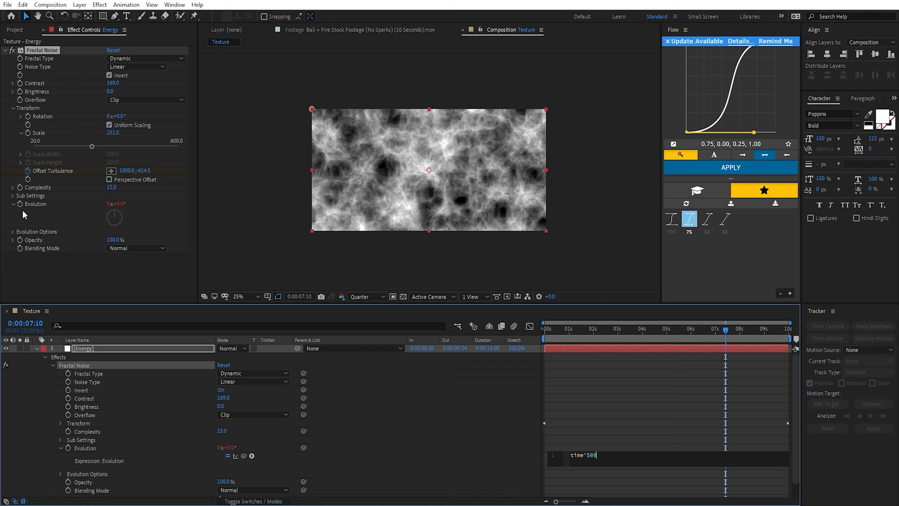
click(568, 350)
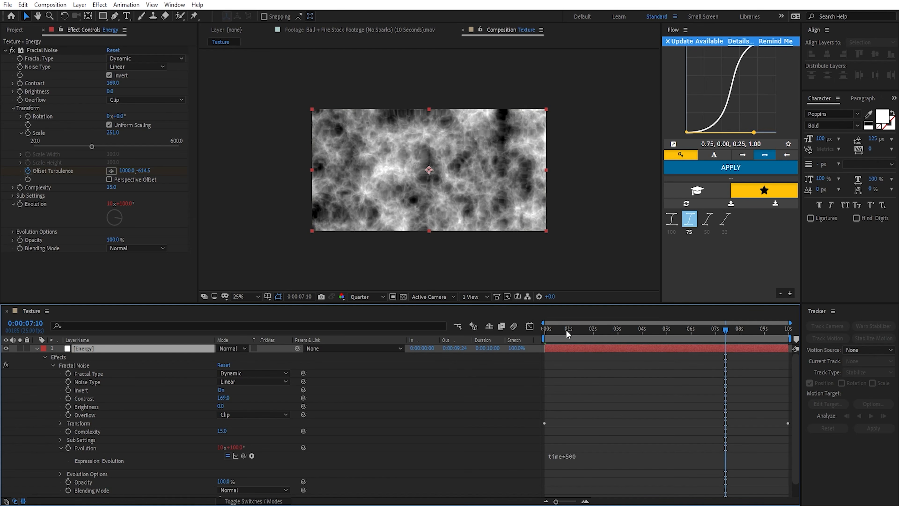
mouse_move(557, 329)
mouse_down()
mouse_move(544, 331)
mouse_move(567, 334)
mouse_up()
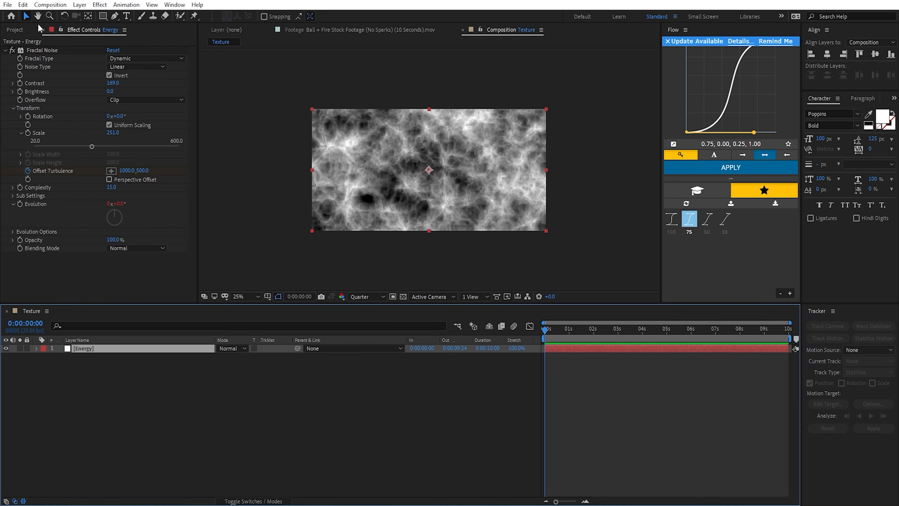
Step: Duplicate the Energy layer and rename the copy Flames
click(23, 5)
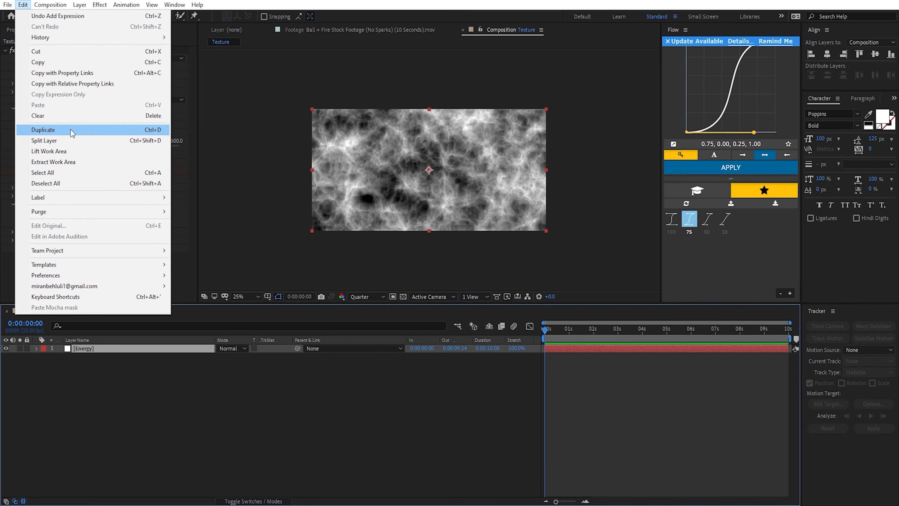
click(156, 130)
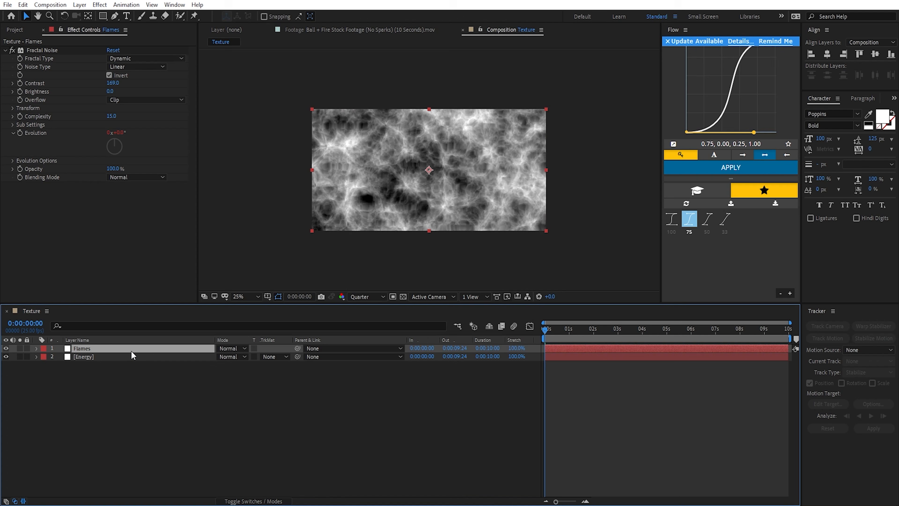
key(Return)
text(Flames)
key(Return)
Step: Set the Flames layer's fractal type to Dynamic Twist
click(137, 60)
click(152, 140)
scroll(506, 232, up, 2)
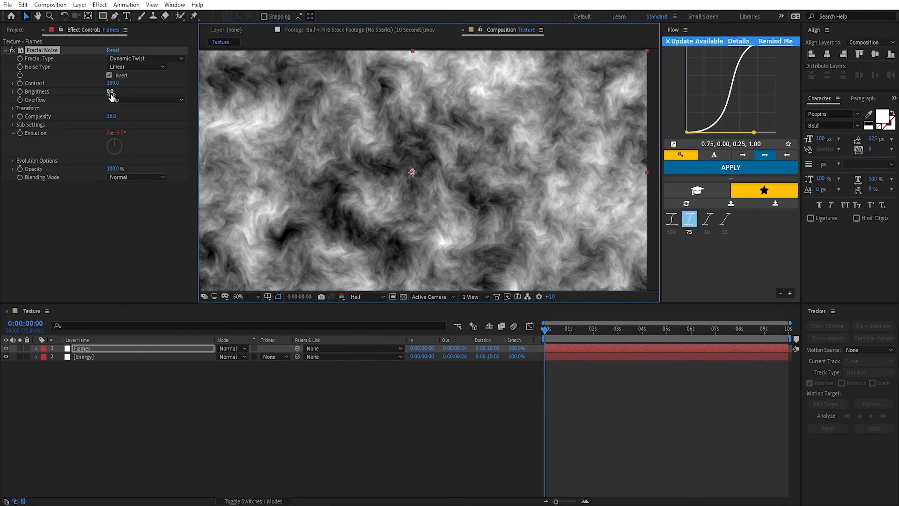
Step: Lower the Flames layer's noise brightness to -33 and its transform scale to 204
drag(110, 93, 99, 95)
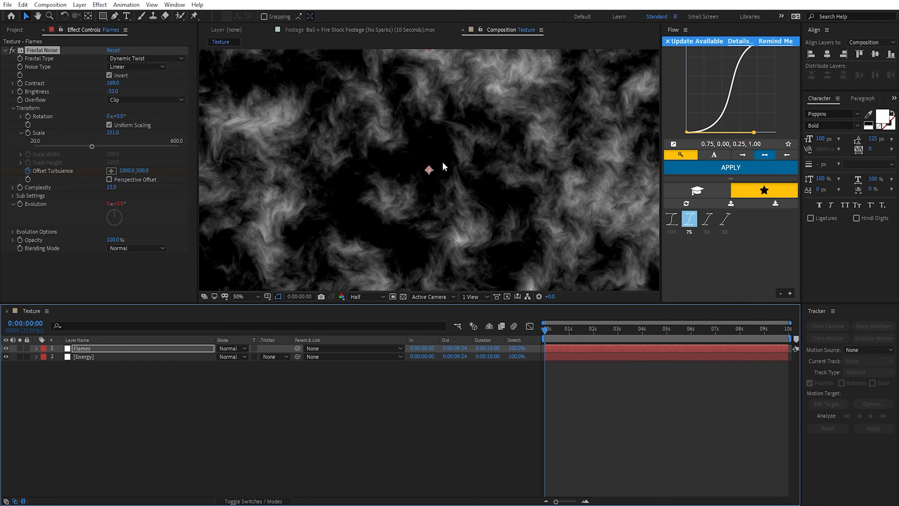
key(comma)
drag(112, 132, 94, 139)
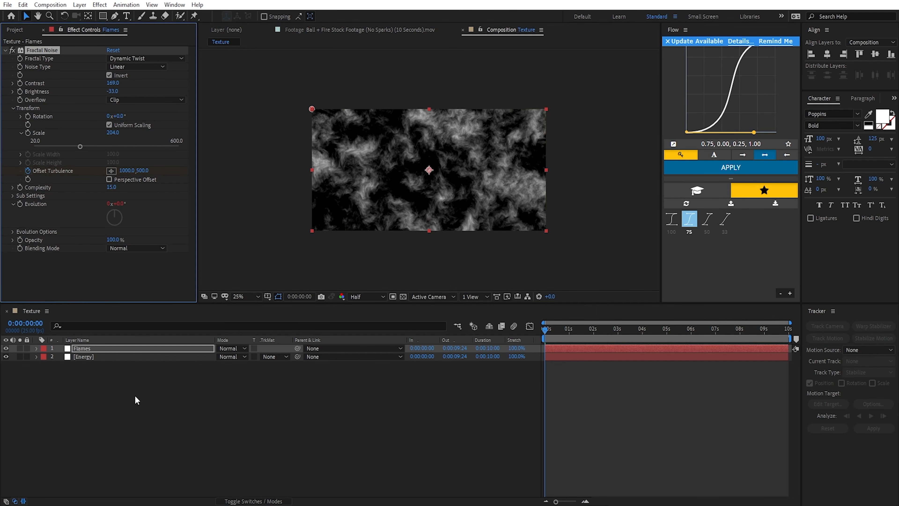
Step: Set the blending mode of both the Flames and Energy layers to Screen
drag(135, 400, 139, 340)
click(232, 348)
click(263, 204)
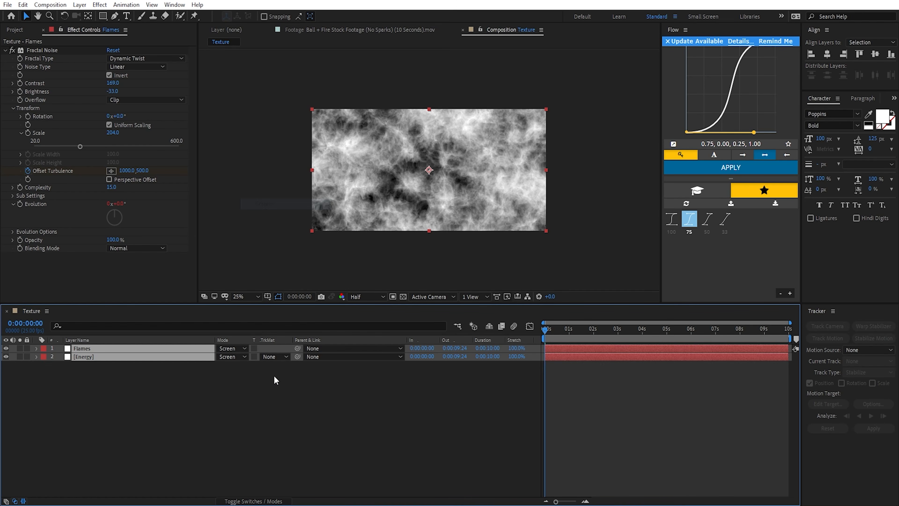
click(149, 357)
click(252, 402)
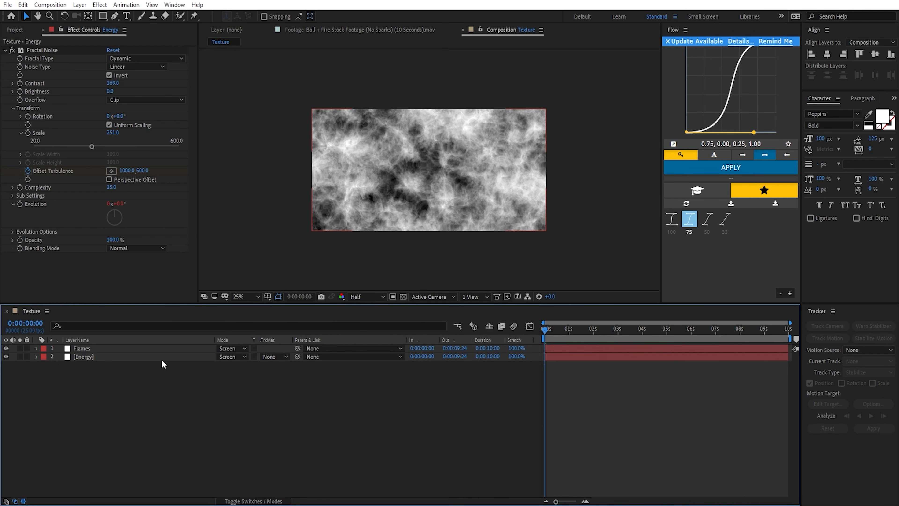
Step: Solo the Energy layer, reduce its Fractal Noise scale to about 112, and end the solo
click(20, 356)
click(93, 357)
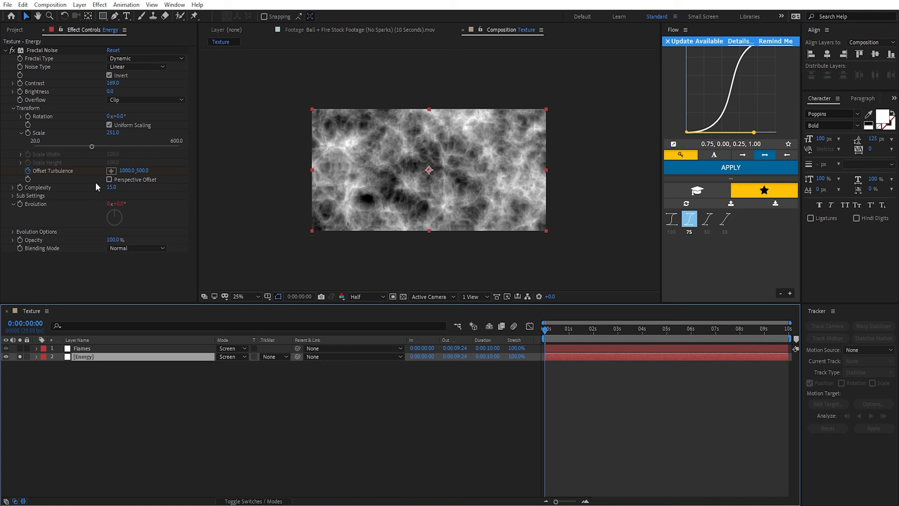
drag(112, 136, 53, 144)
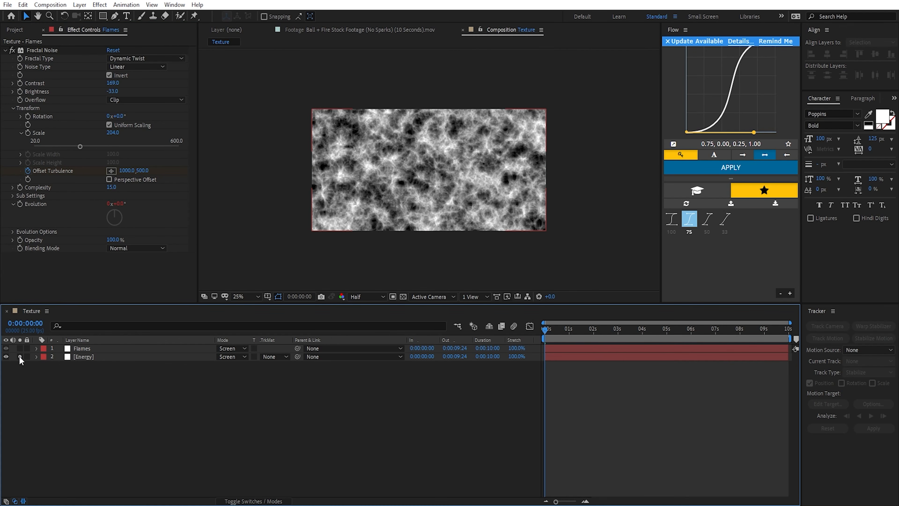
click(20, 357)
Step: Solo the Flames layer and set its vertical Offset Turbulence value to -1500 at the last frame, 0:00:09:24
click(19, 349)
click(93, 349)
scroll(416, 165, up, 2)
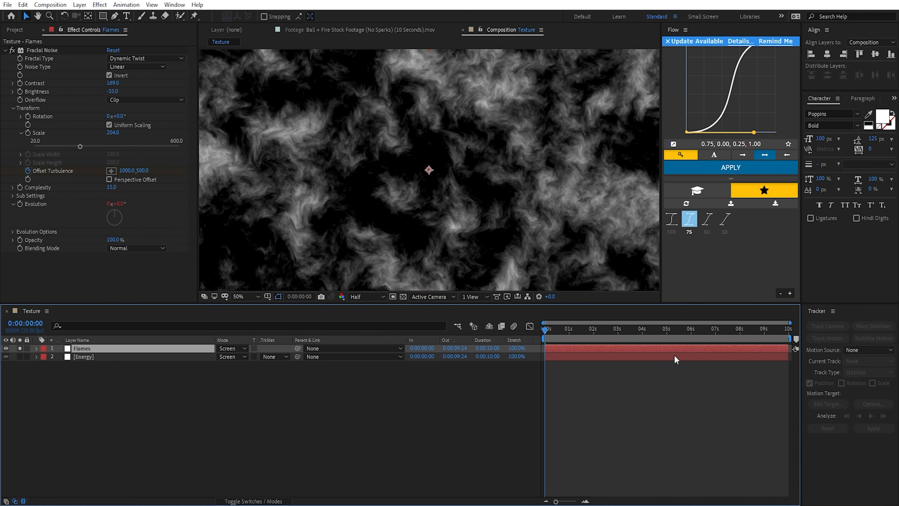
key(End)
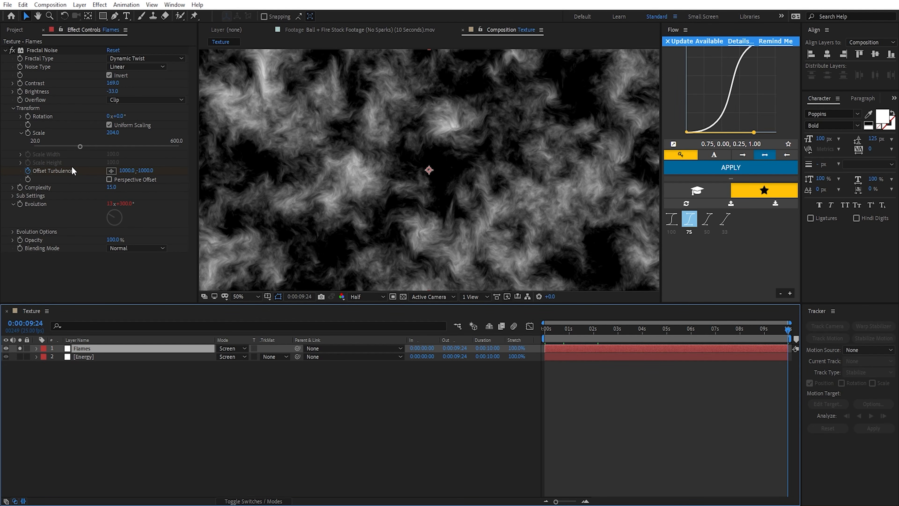
drag(144, 173, 88, 185)
click(151, 170)
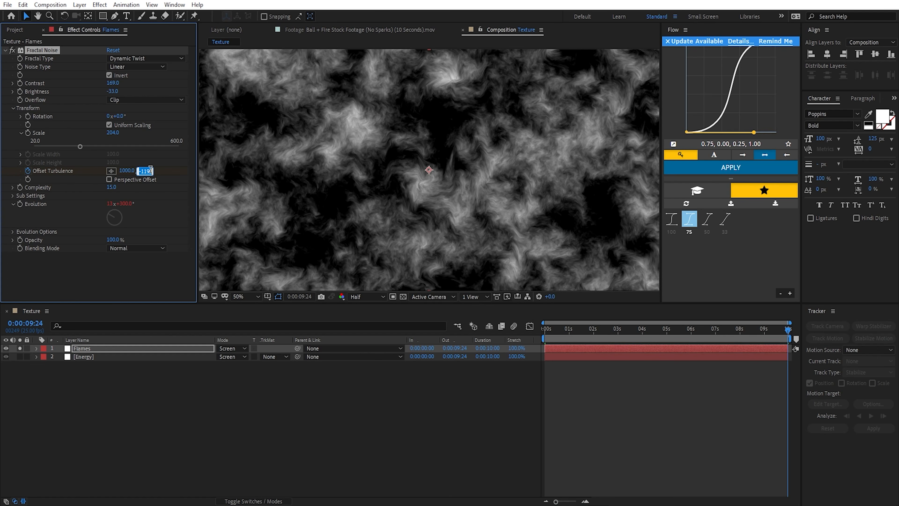
text(-1500)
key(Return)
scroll(488, 208, down, 2)
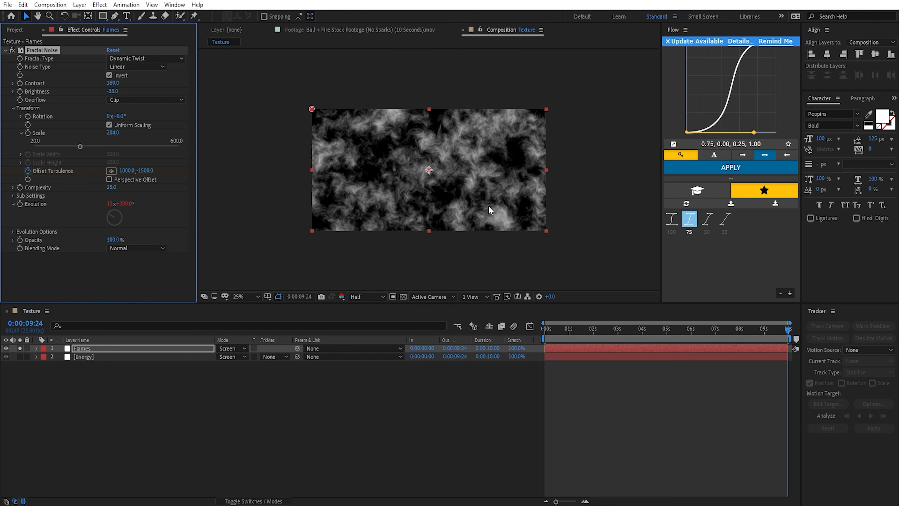
Step: Solo Energy together with Flames, set both layers' opacity to 40%, and preview the blended texture over time
click(20, 356)
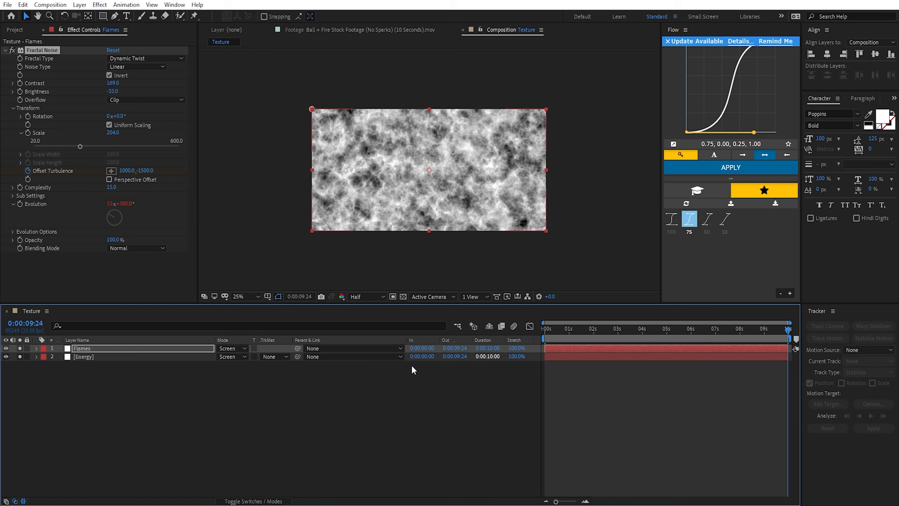
key(ctrl+a)
key(t)
drag(222, 357, 196, 362)
click(203, 384)
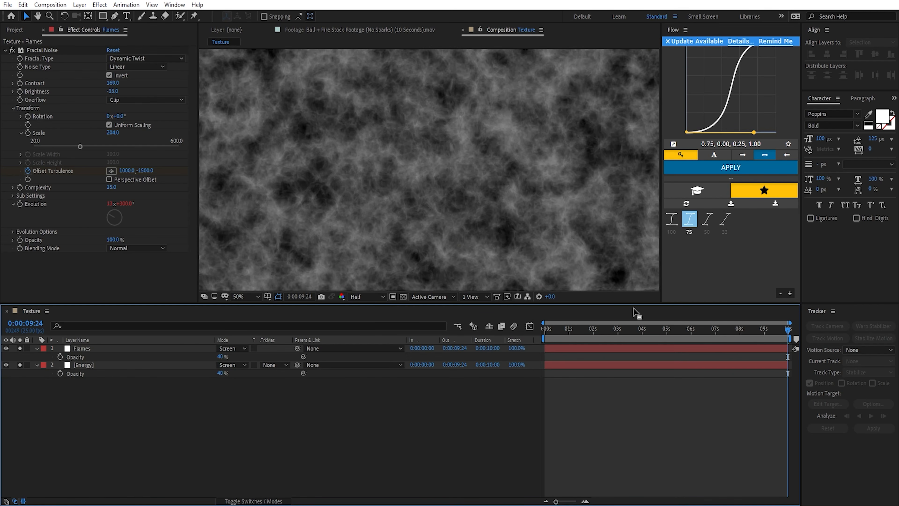
drag(558, 332, 793, 340)
scroll(540, 242, down, 2)
click(620, 330)
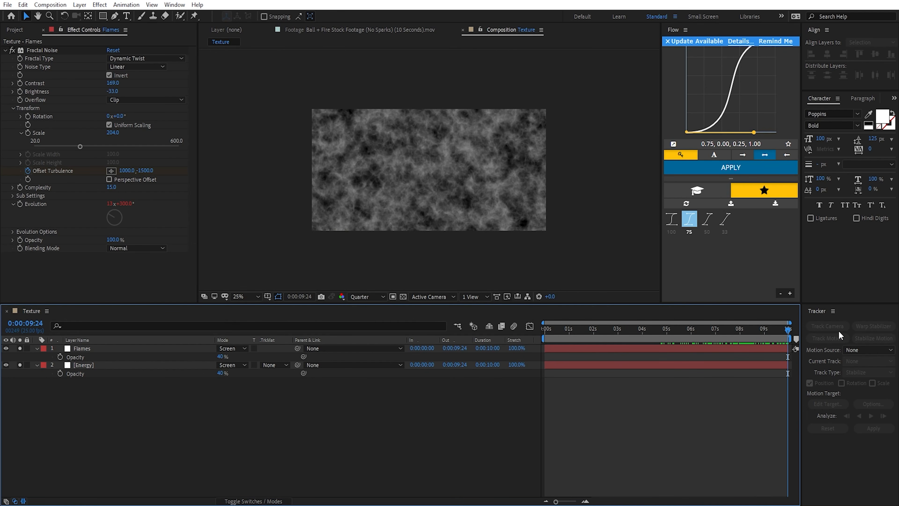
Step: Try more negative vertical Offset Turbulence values on the Flames layer at the last frame, and restore the value to -1500
drag(149, 173, 29, 187)
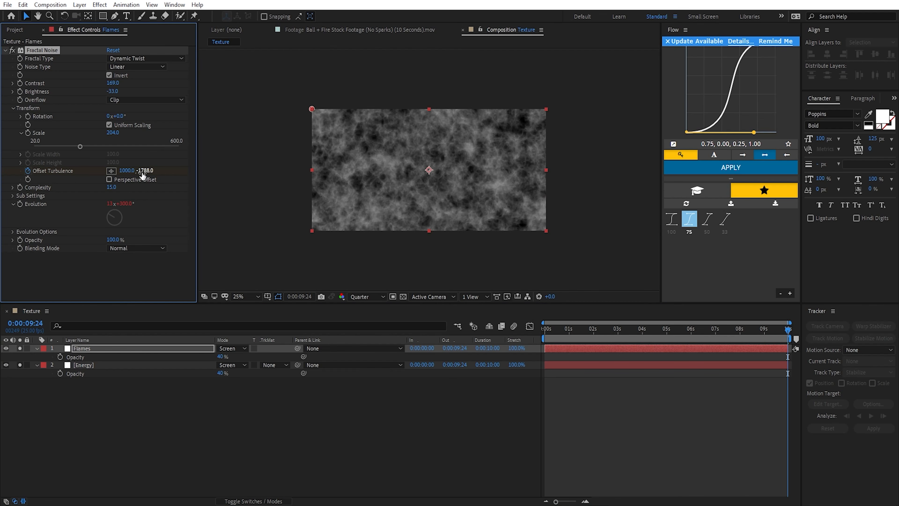
drag(142, 174, 120, 176)
drag(616, 329, 787, 330)
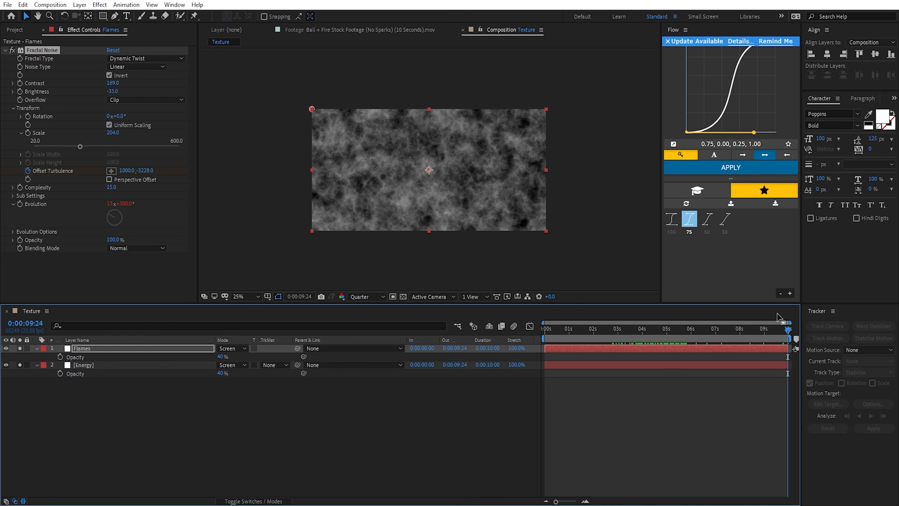
click(151, 170)
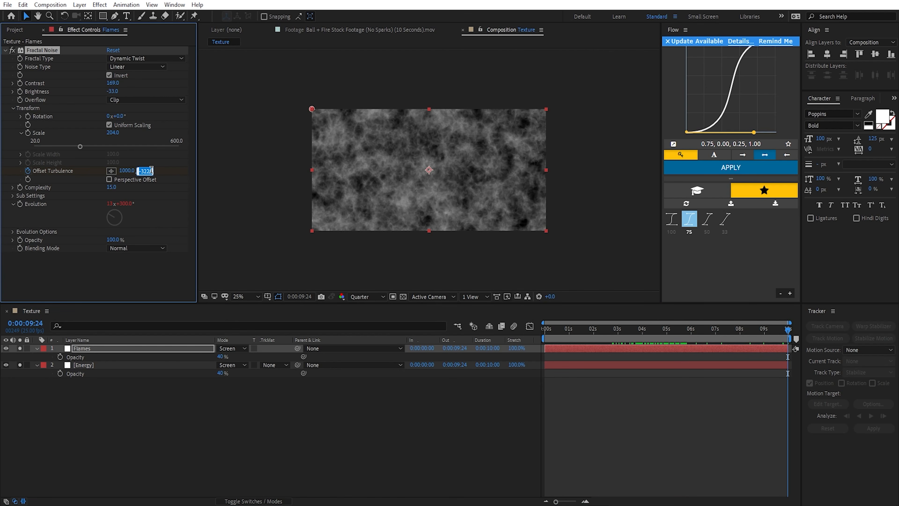
text(-1500)
key(Return)
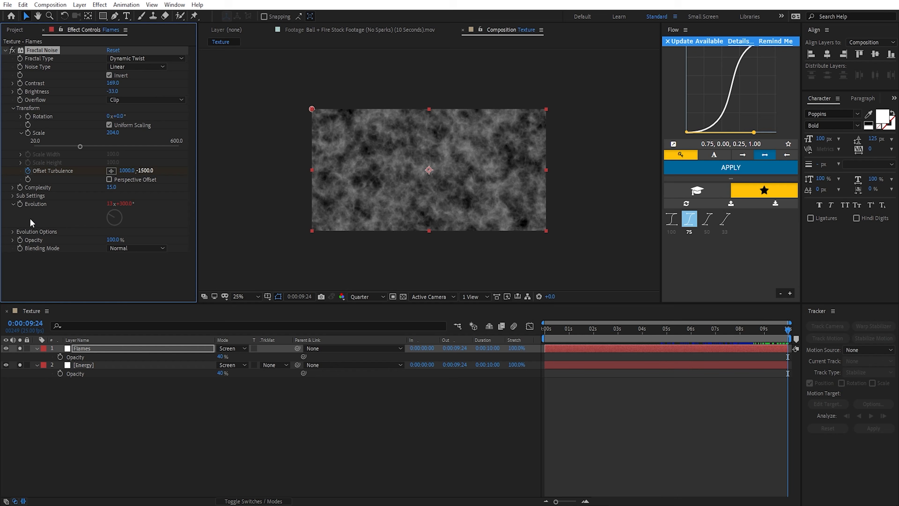
Step: Set the Random Seed of the Flames noise to 450 and restore the Flames and Energy layers' opacity to 100%
click(13, 231)
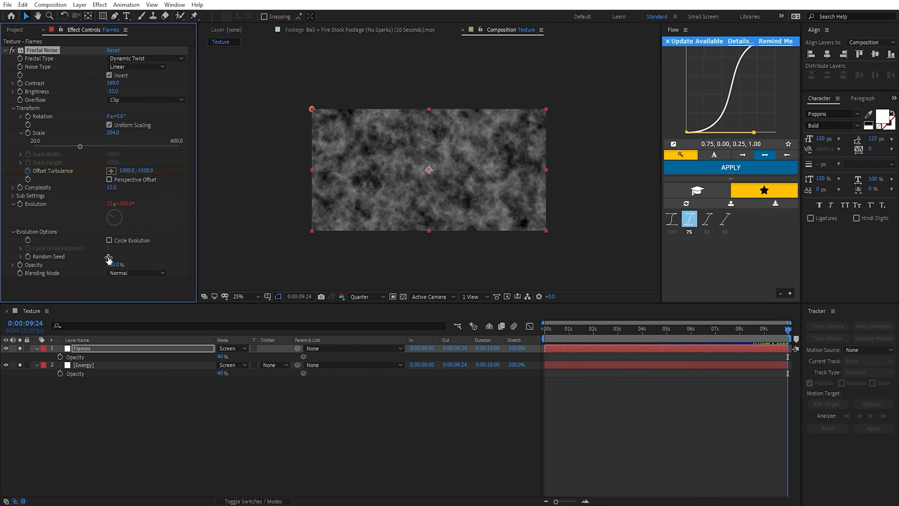
drag(108, 258, 215, 286)
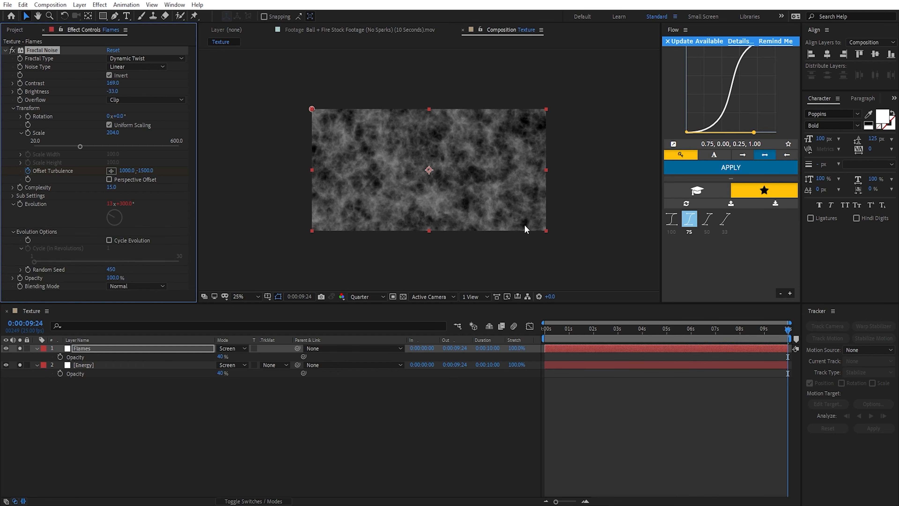
shift+click(212, 365)
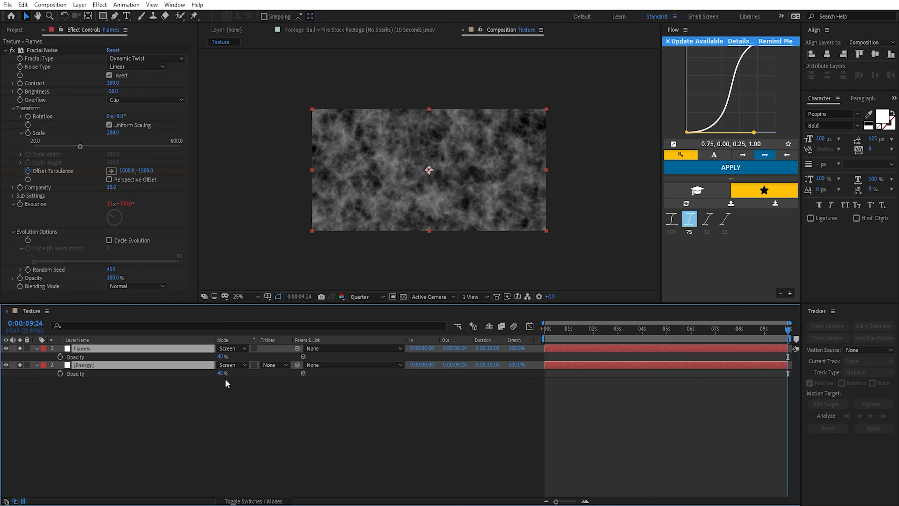
drag(221, 372, 407, 376)
click(201, 391)
Step: Duplicate the Flames layer and rename the copy Highlights
click(98, 350)
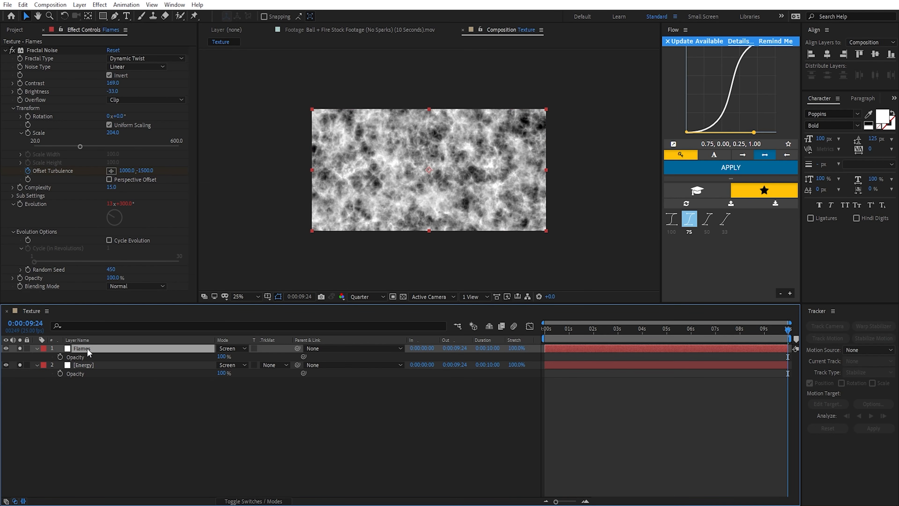
key(ctrl+d)
key(Return)
text(H)
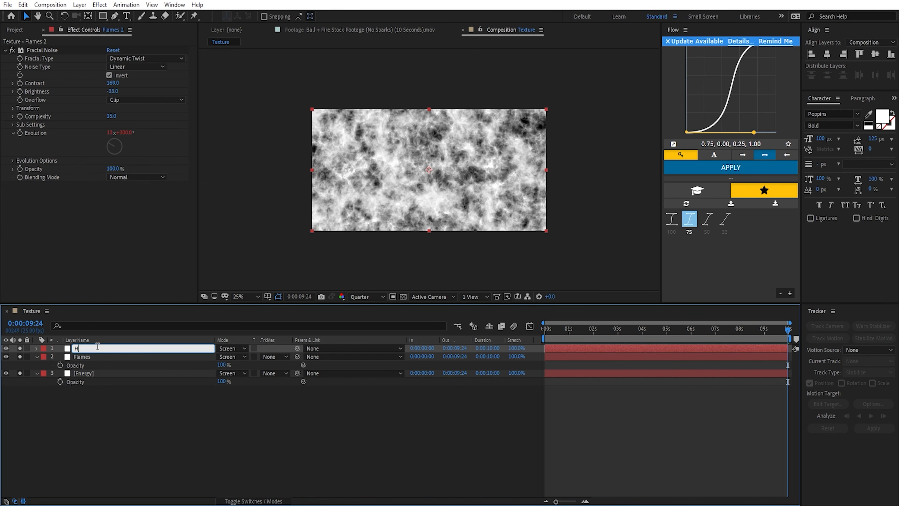
text(ighlights)
key(Return)
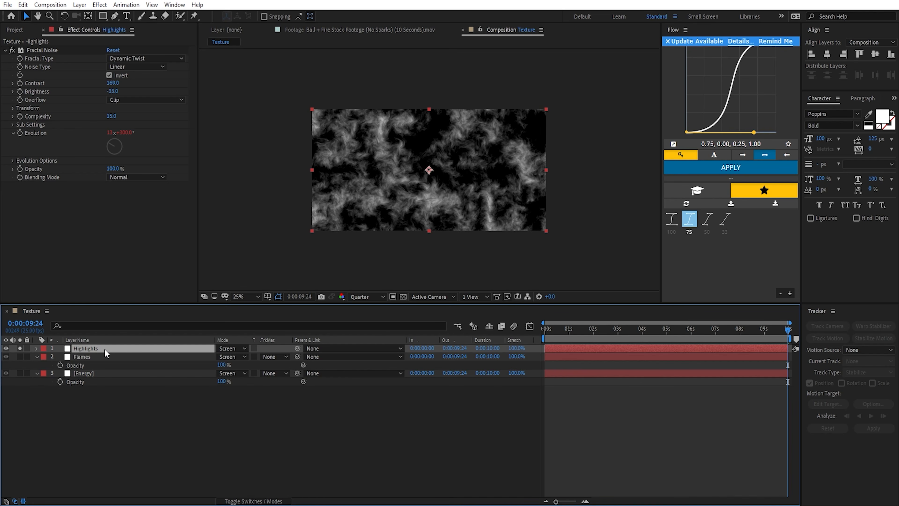
Step: With Highlights soloed, change its Fractal Noise type to Dynamic Progressive
click(137, 58)
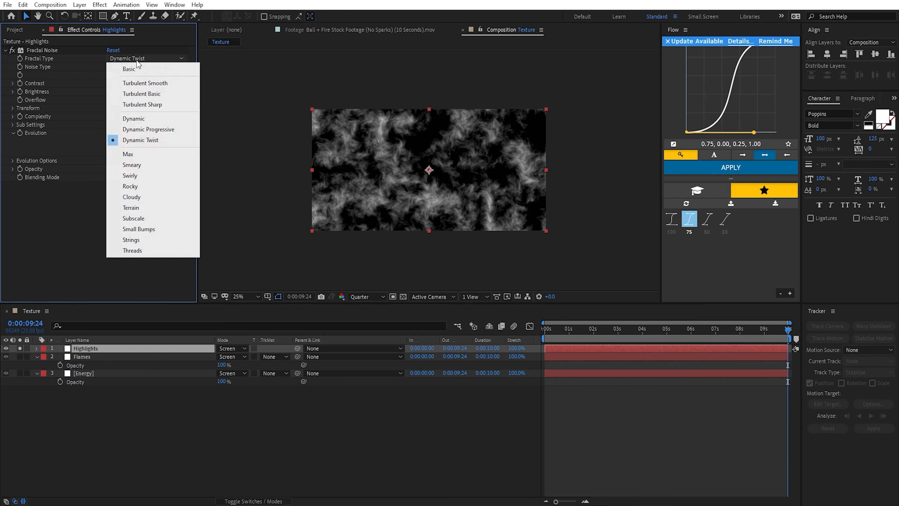
click(162, 133)
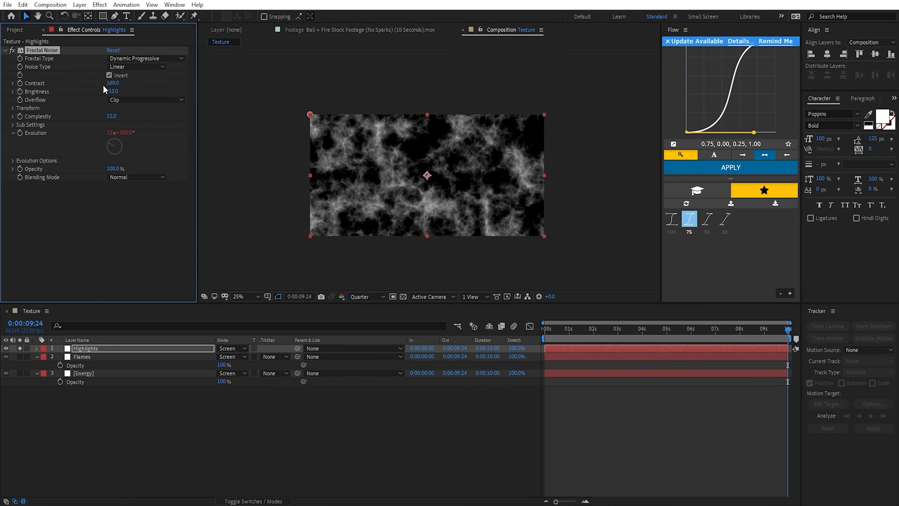
click(140, 60)
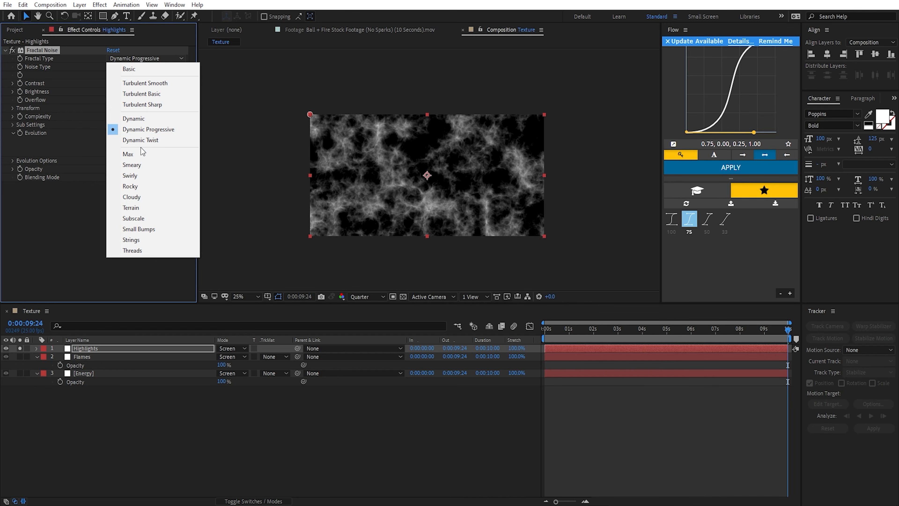
click(87, 95)
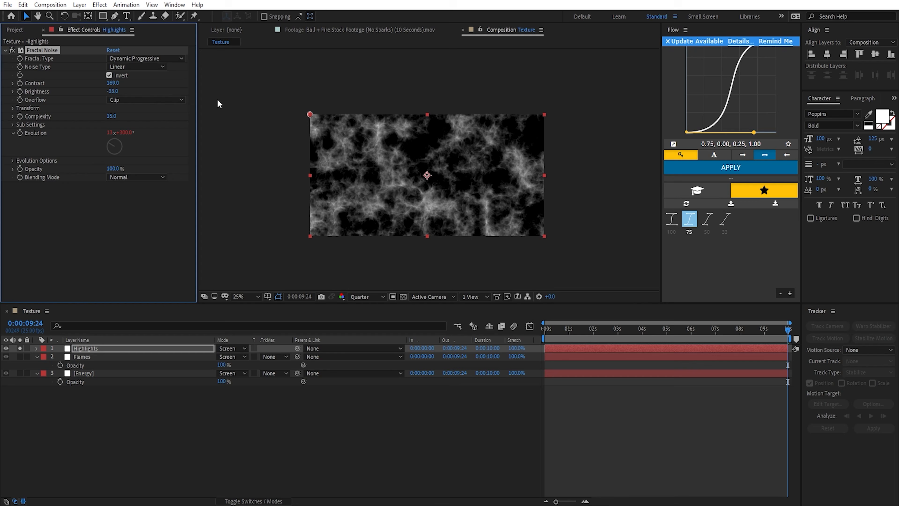
Step: Raise the Highlights noise contrast to about 714 and lower its brightness to about -154
scroll(534, 209, up, 2)
mouse_move(459, 174)
mouse_down()
mouse_move(486, 195)
mouse_move(452, 181)
mouse_up()
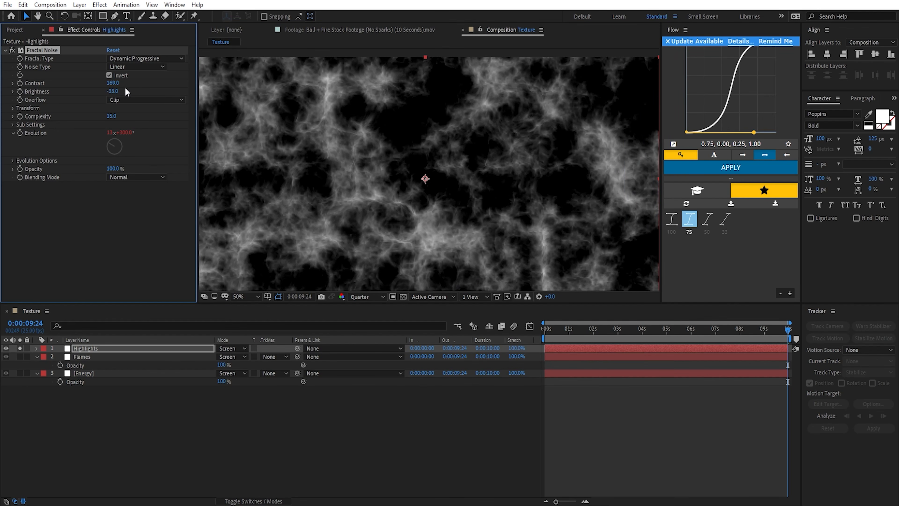
drag(120, 84, 416, 134)
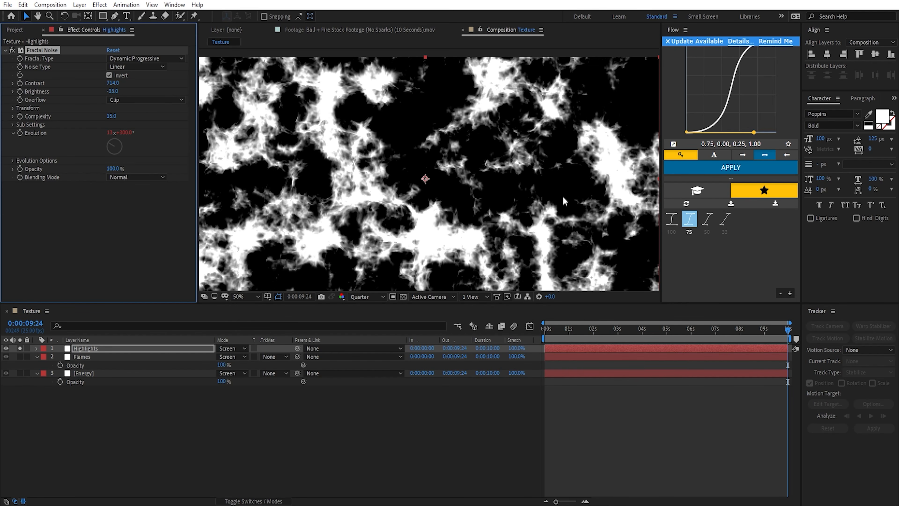
drag(583, 204, 609, 198)
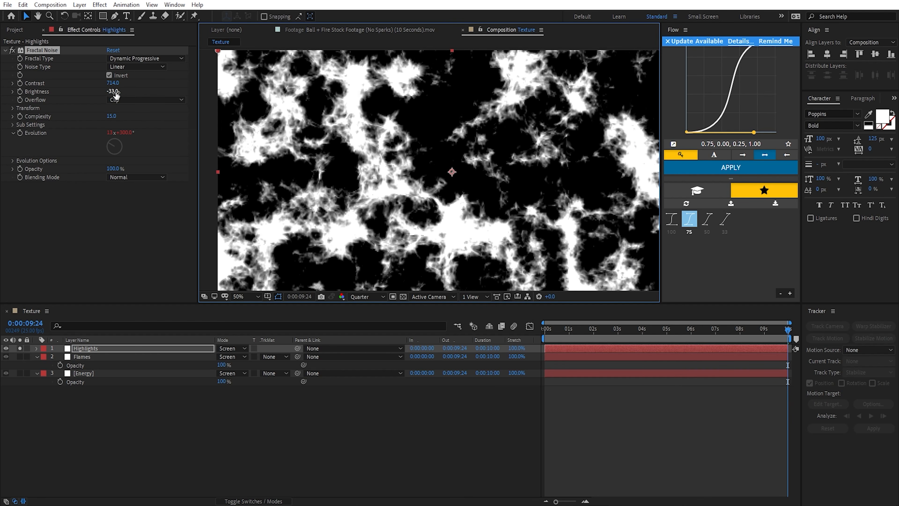
drag(114, 93, 22, 106)
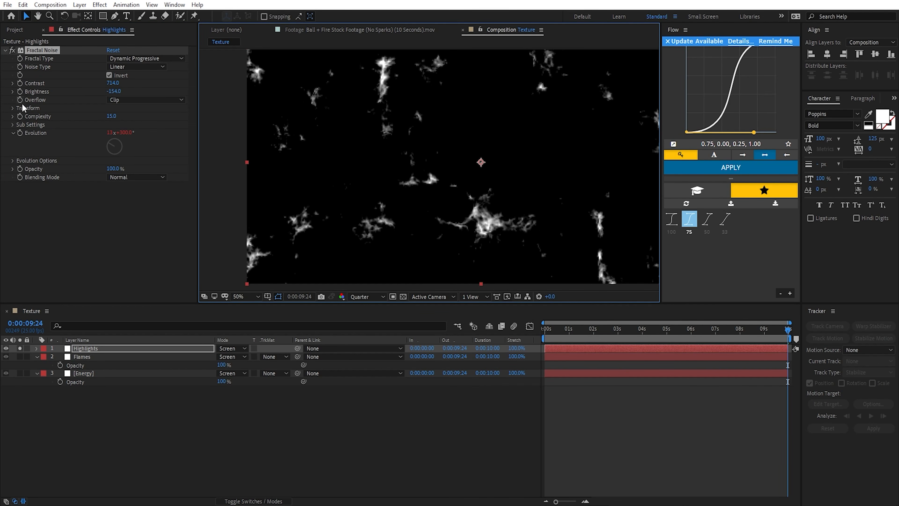
Step: Reduce the Highlights noise scale to about 93 and set its vertical Offset Turbulence to -2000 at the last frame, 0:00:09:24
click(13, 108)
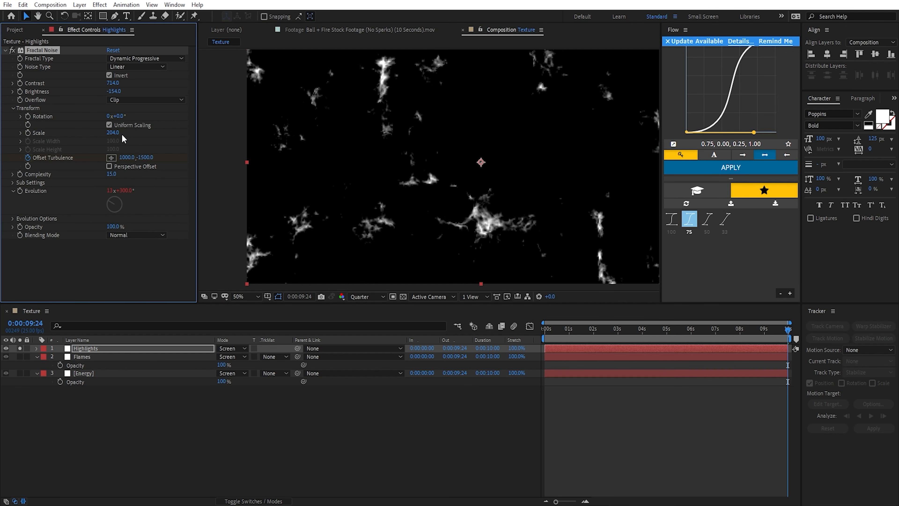
click(21, 133)
drag(112, 132, 70, 134)
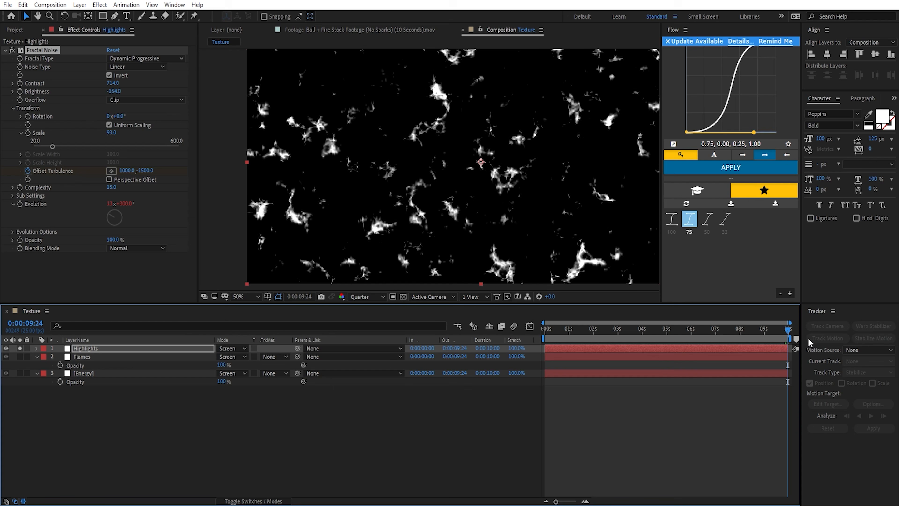
click(145, 171)
text(-2000)
key(Return)
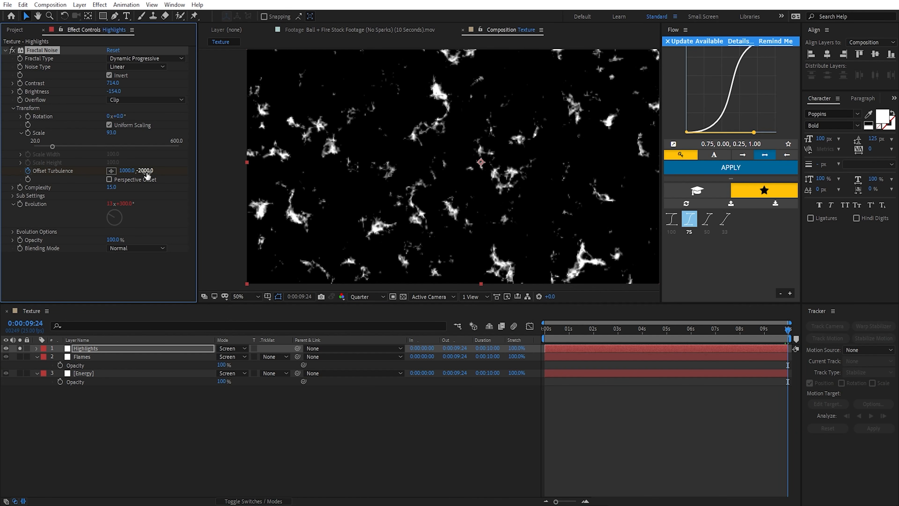
Step: End the solo on the Highlights layer so that it blends with Flames and Energy
click(116, 350)
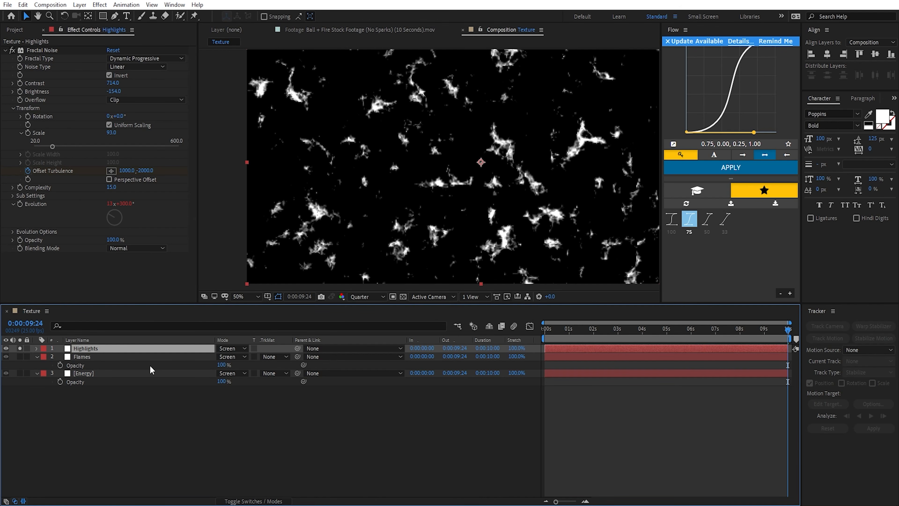
click(20, 349)
click(179, 271)
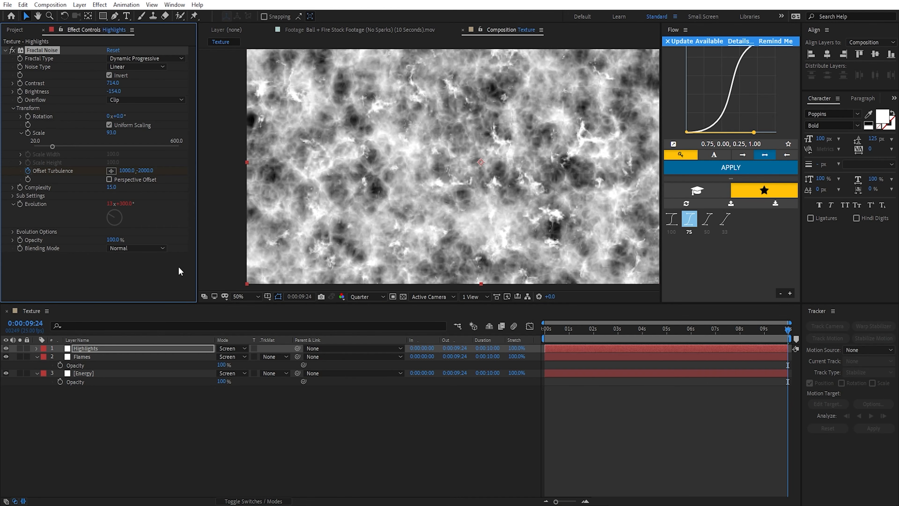
Step: Try the Allow HDR Results overflow option on the Highlights noise and switch it back to Clip
click(121, 100)
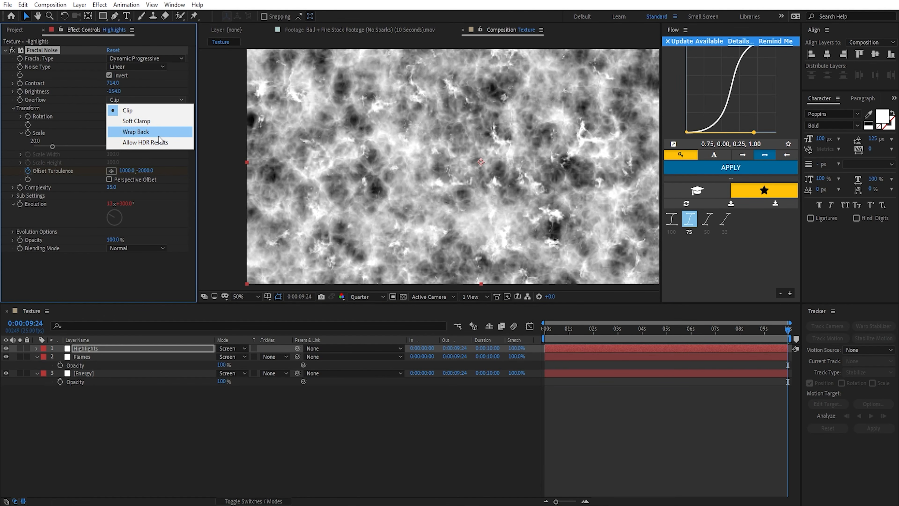
click(146, 143)
key(comma)
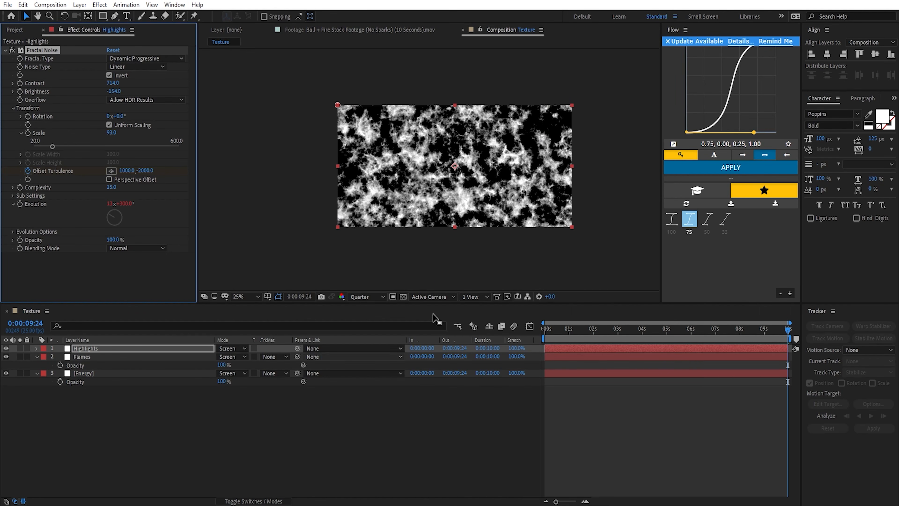
click(85, 373)
click(98, 349)
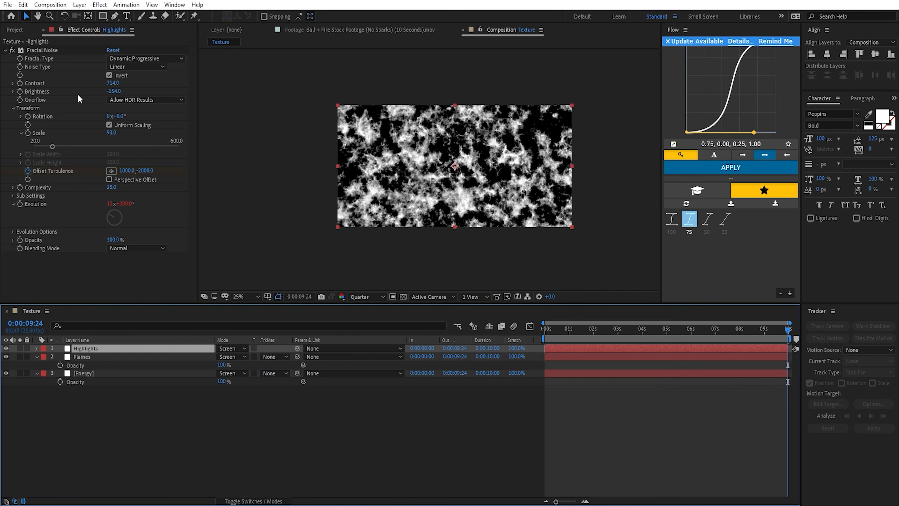
click(111, 101)
click(119, 111)
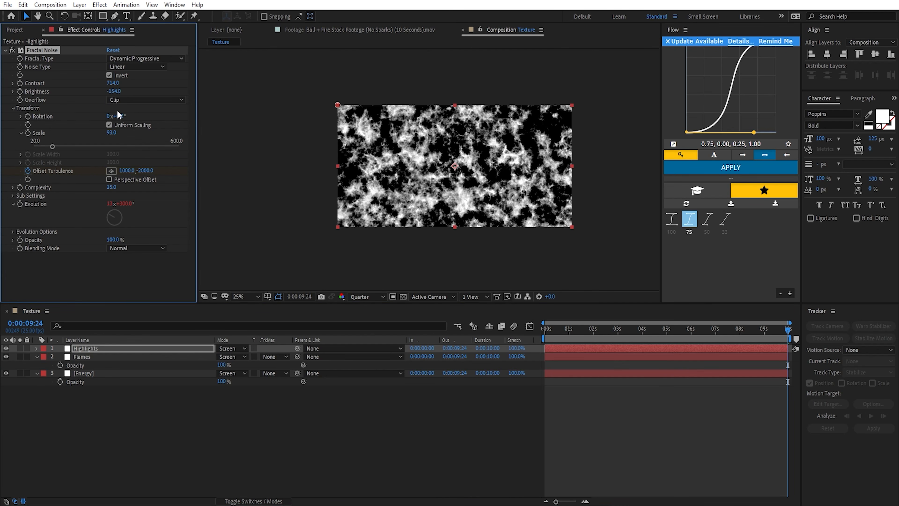
key(period)
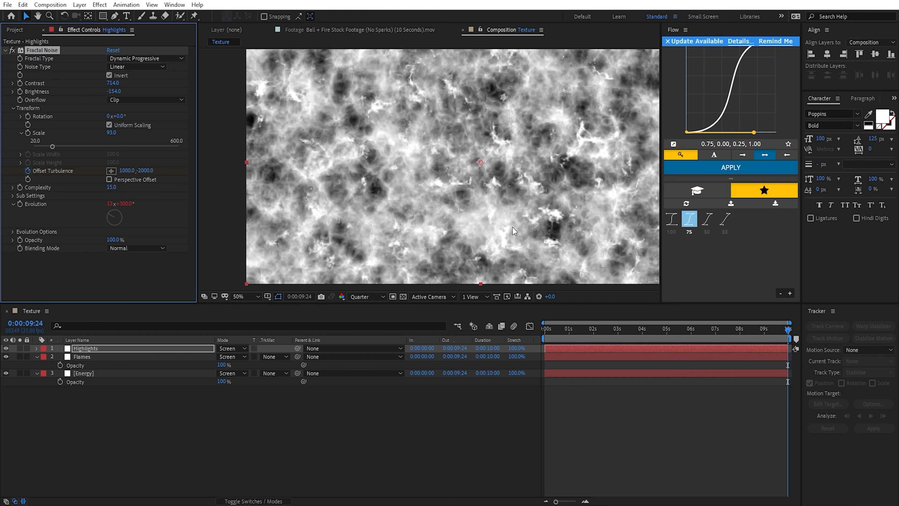
Step: Lower the Energy layer's opacity to about 57%, reduce the Flames layer's opacity as well, and collapse the opacity properties of all layers
key(ctrl+a)
key(t)
click(234, 387)
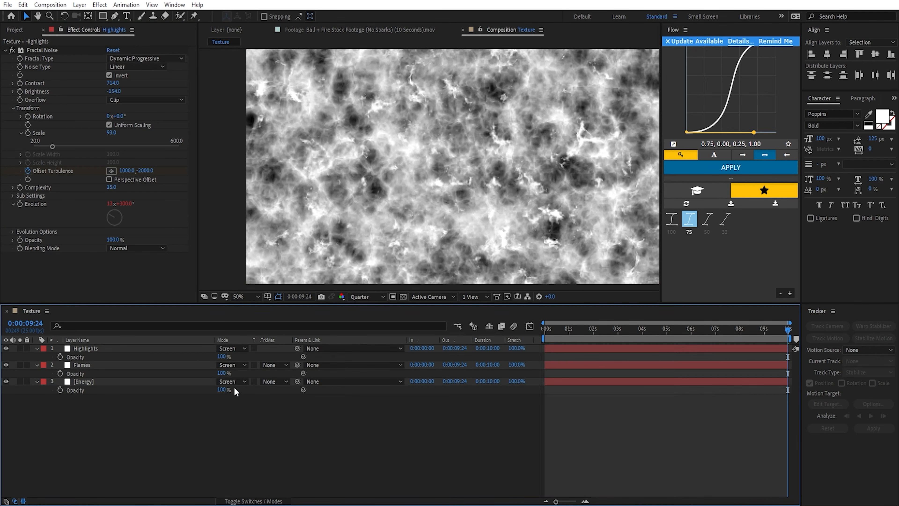
drag(221, 389, 244, 383)
click(229, 378)
click(157, 349)
key(comma)
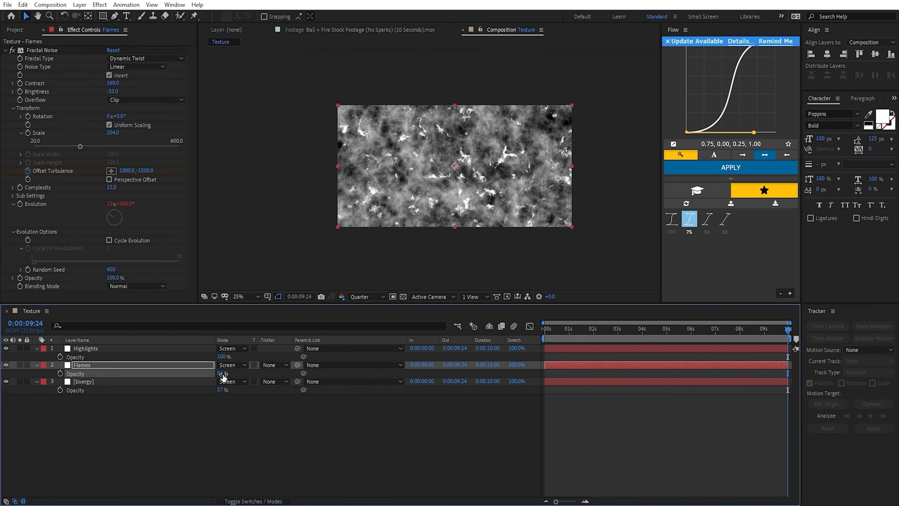
click(37, 348)
click(36, 357)
click(36, 366)
click(149, 411)
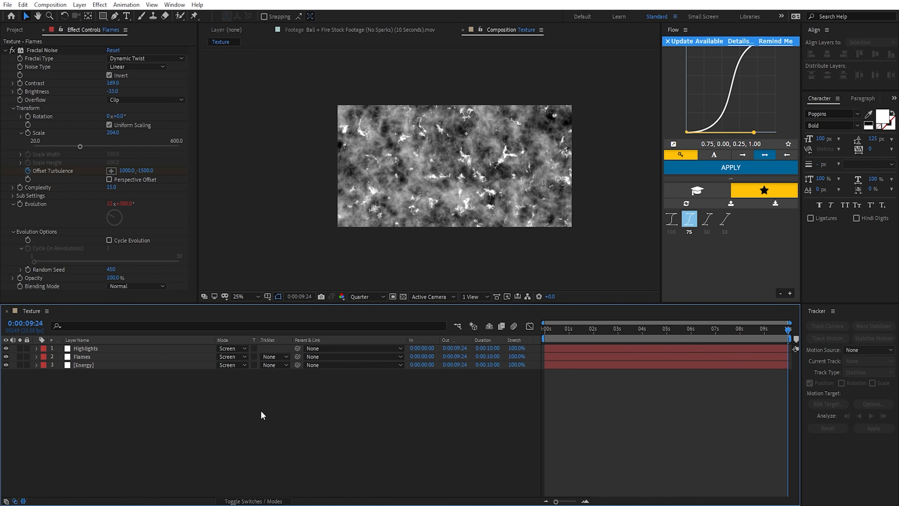
Step: Add a new adjustment layer above the noise layers and rename it Displacement
click(79, 4)
mouse_move(184, 16)
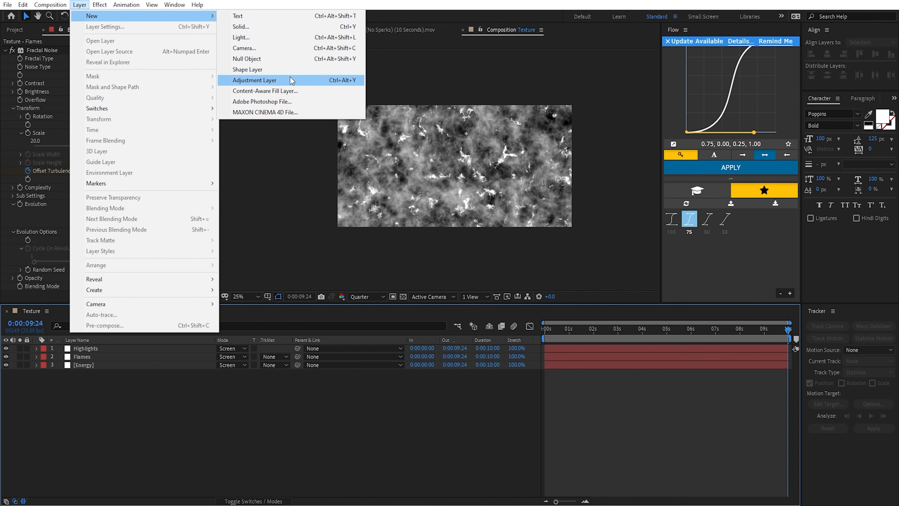
click(302, 84)
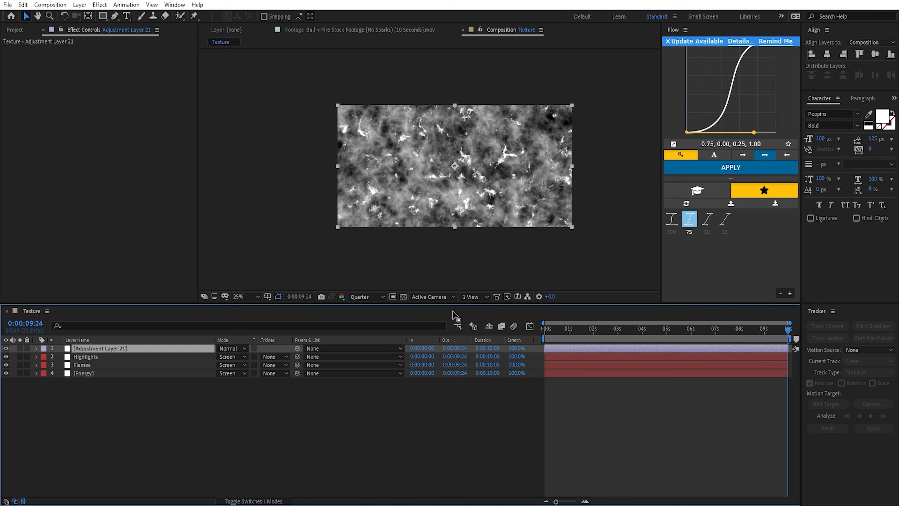
key(Return)
text(Displacem)
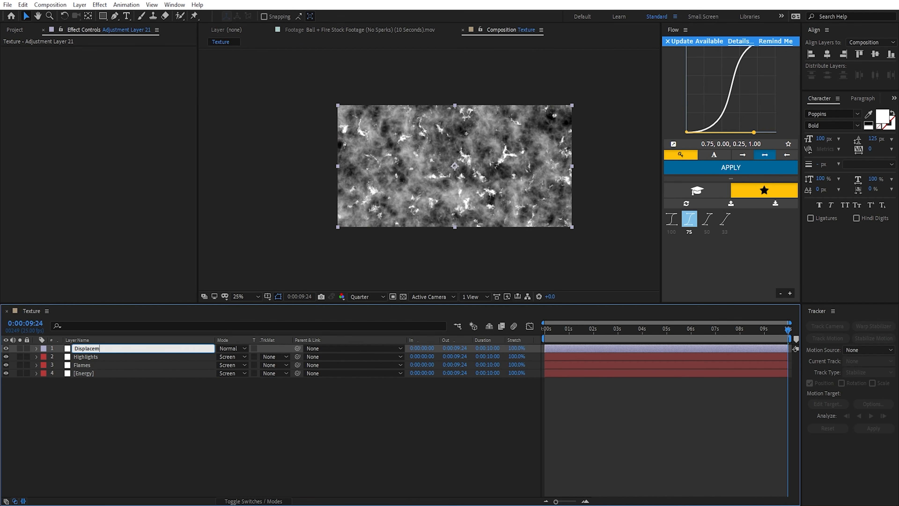
text(ent)
key(Return)
Step: Apply Turbulent Displace to the Displacement layer, using the Turbulent Smoother type and an Amount of 35
key(ctrl+space)
text(t)
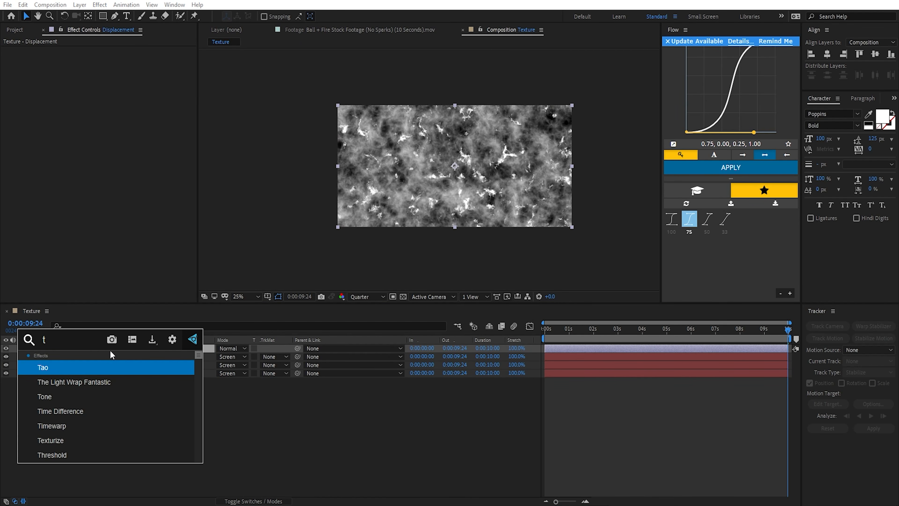
text(urb)
key(Return)
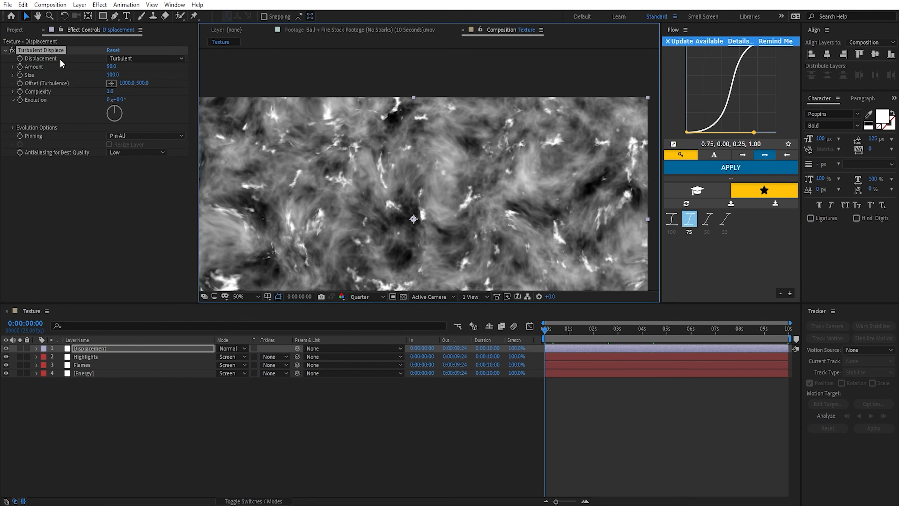
click(128, 59)
click(146, 102)
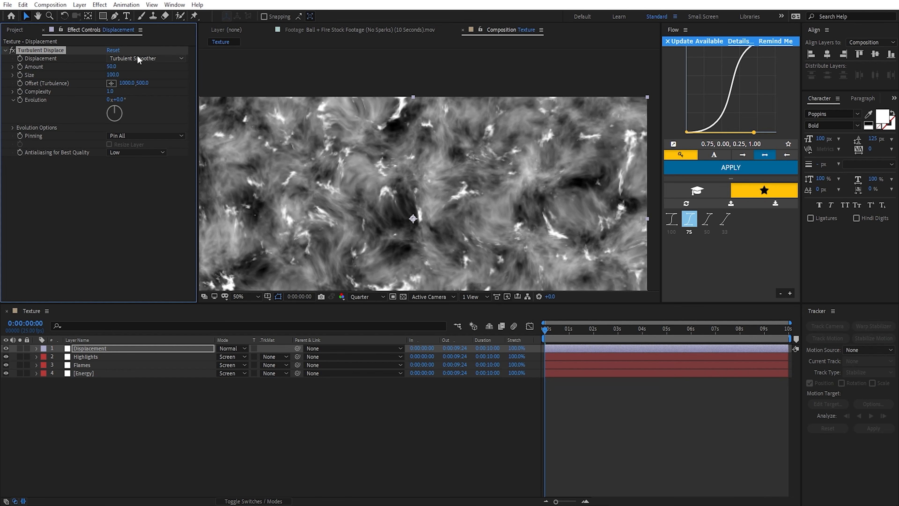
click(111, 66)
text(35)
key(Return)
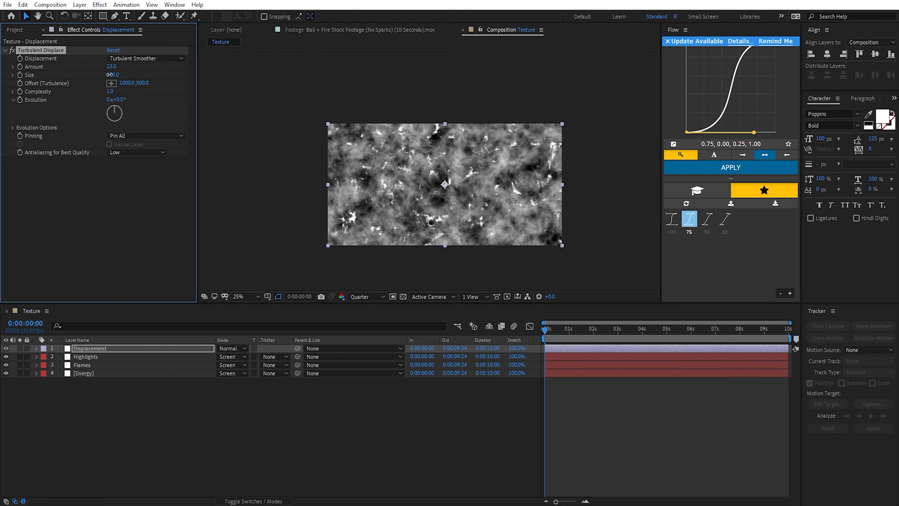
Step: Drive the Turbulent Displace Evolution with the expression time*100
alt+click(20, 99)
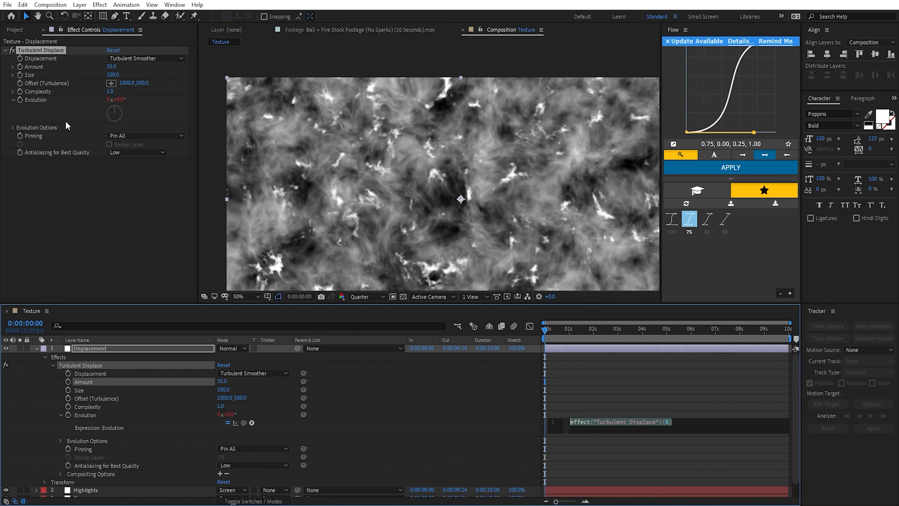
text(time*100)
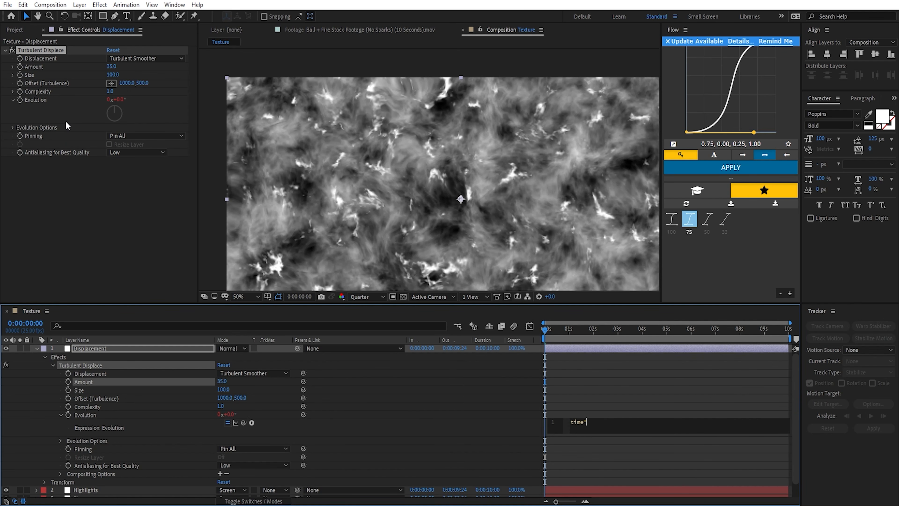
click(66, 121)
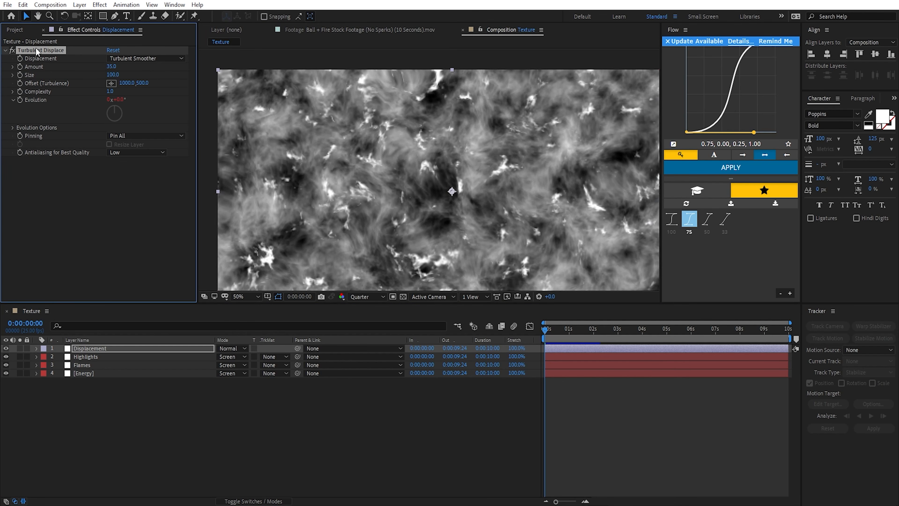
Step: Duplicate the Turbulent Displace effect and set the copy's Amount to 30 and Size to 15, comparing the texture with and without it
key(ctrl+d)
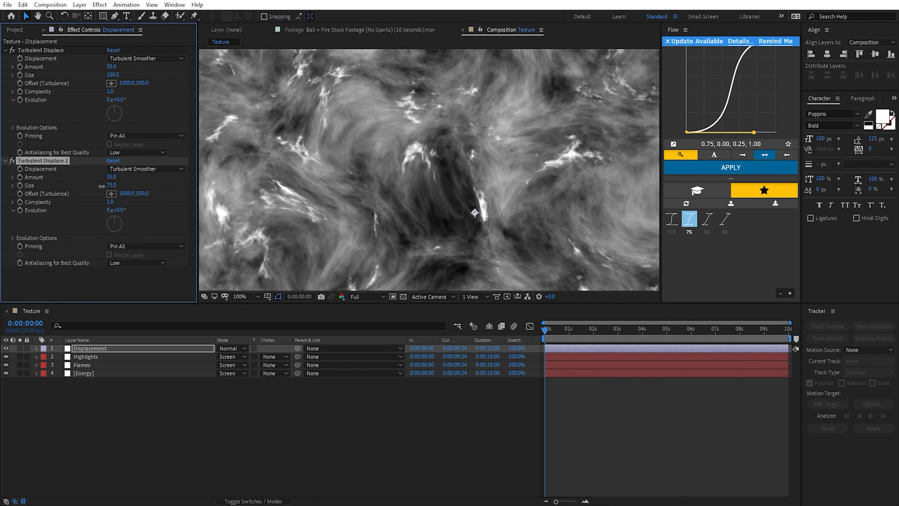
mouse_move(112, 185)
mouse_down()
mouse_move(81, 191)
mouse_move(111, 179)
mouse_up()
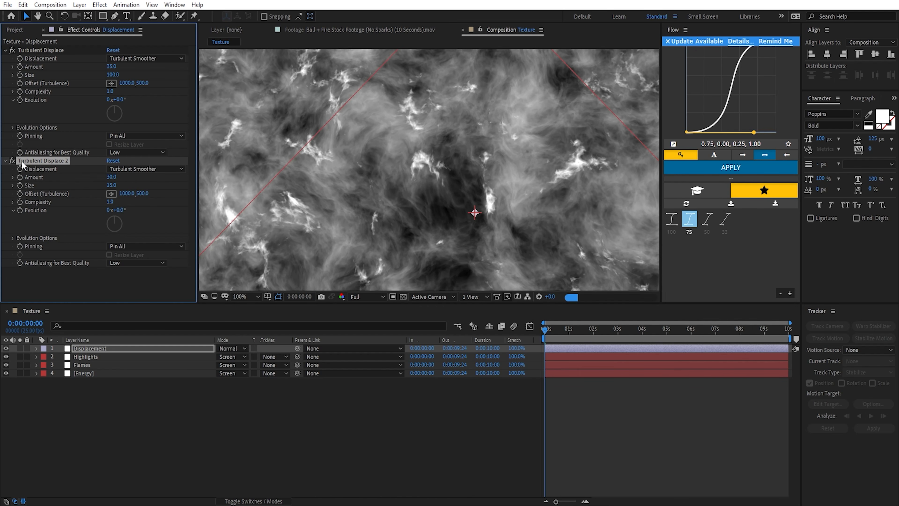
click(14, 162)
click(13, 161)
click(14, 161)
click(13, 161)
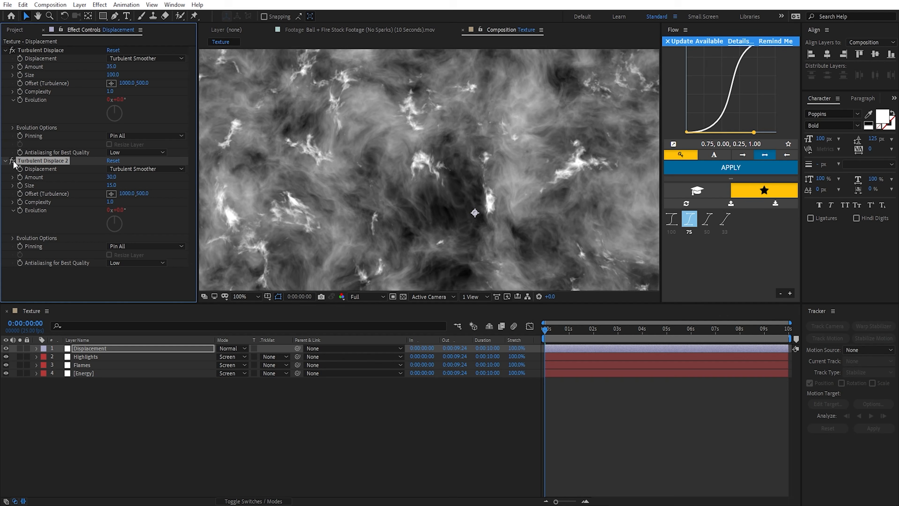
Step: Change the displacement type of the second Turbulent Displace to Turbulent and inspect the texture
click(154, 169)
click(149, 180)
scroll(454, 190, up, 1)
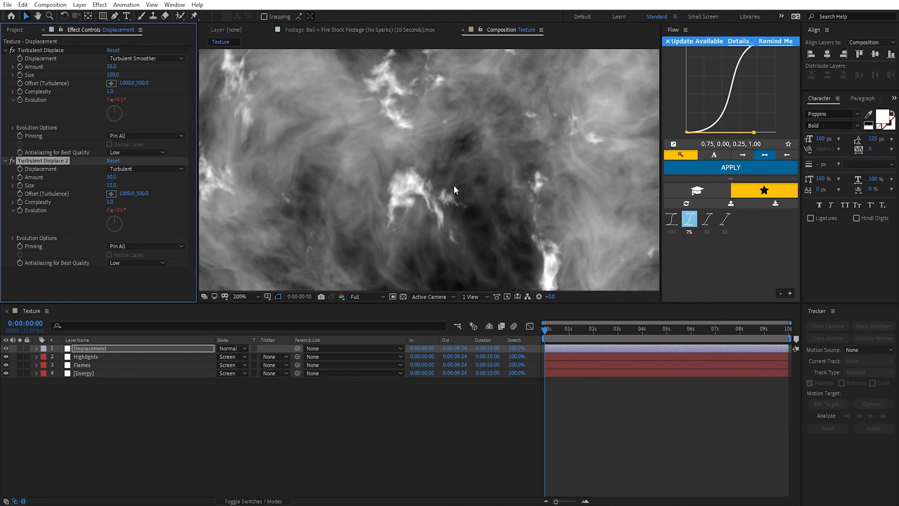
scroll(433, 186, down, 1)
scroll(450, 185, down, 2)
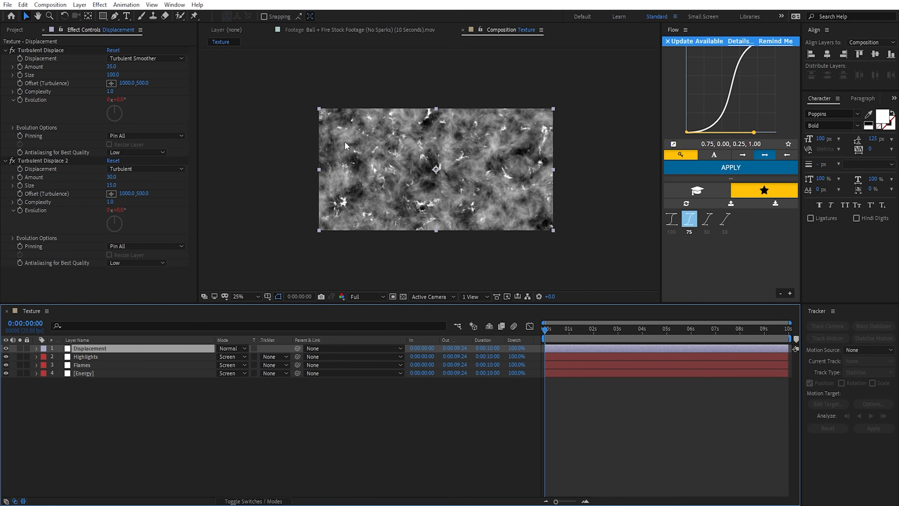
drag(70, 419, 162, 319)
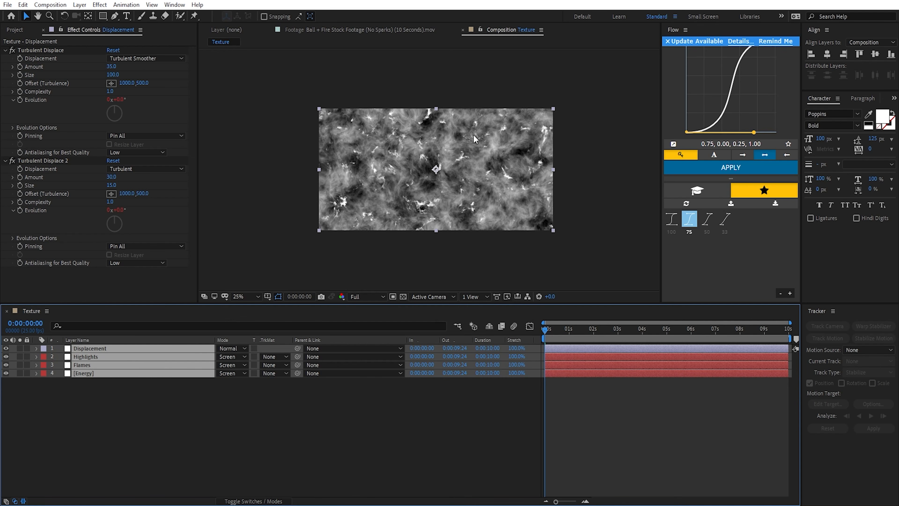
key(F2)
scroll(442, 202, up, 1)
scroll(402, 232, down, 1)
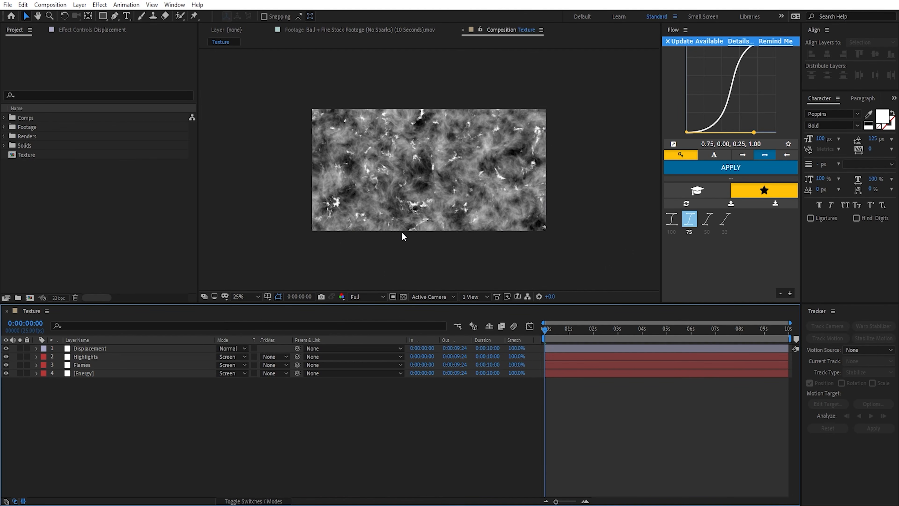
Step: Pre-compose all four layers into a composition named texture pre-comp
drag(113, 411, 107, 343)
click(79, 4)
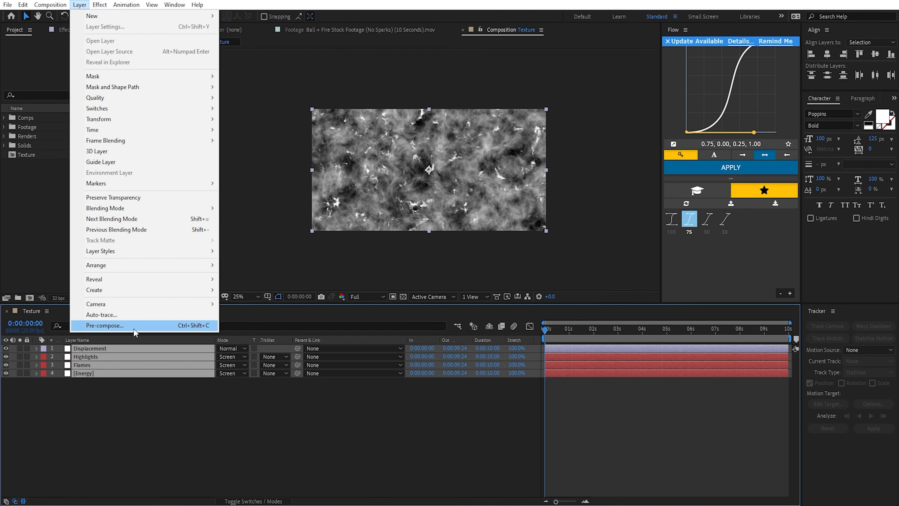
click(194, 326)
text(textu)
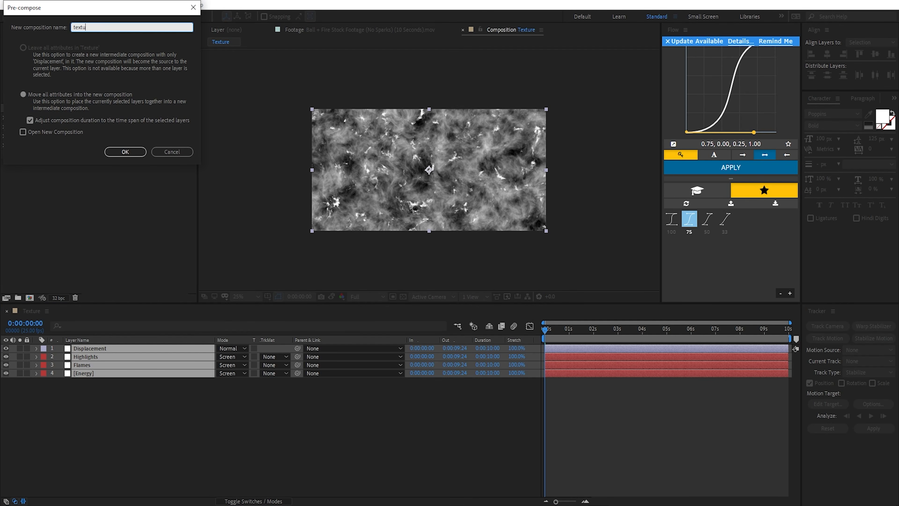
text(re pre-comp)
key(Return)
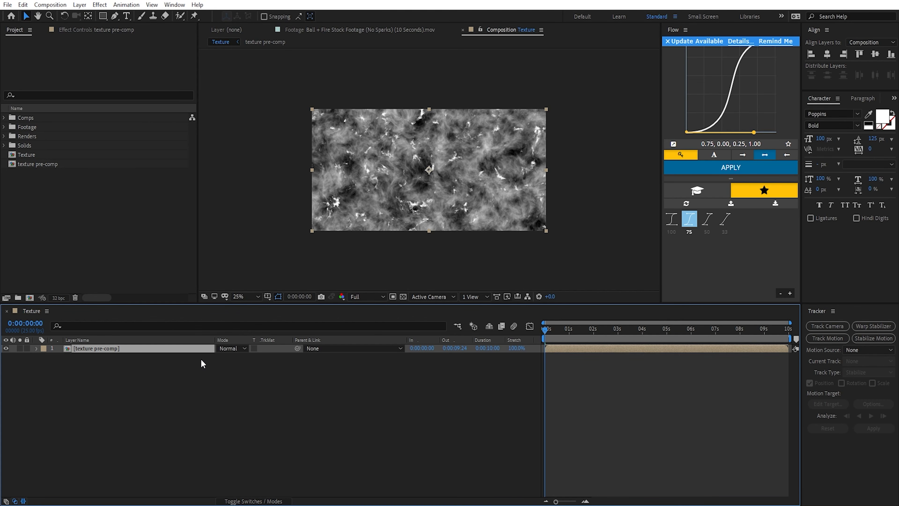
Step: Apply CC Sphere to the pre-composed texture, set its Radius to 280 and turn Rotation X to about -165° to check the seam
key(ctrl+space)
text(cc sphere)
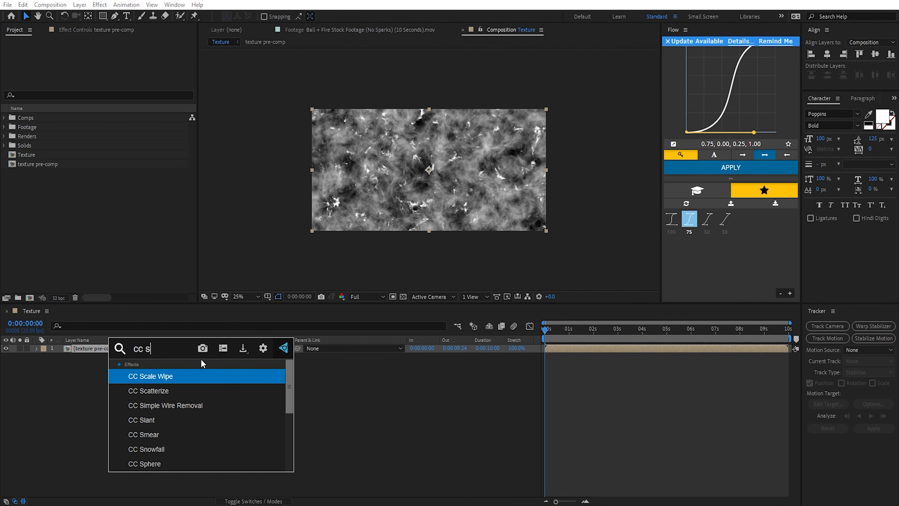
key(Return)
key(slash)
click(13, 58)
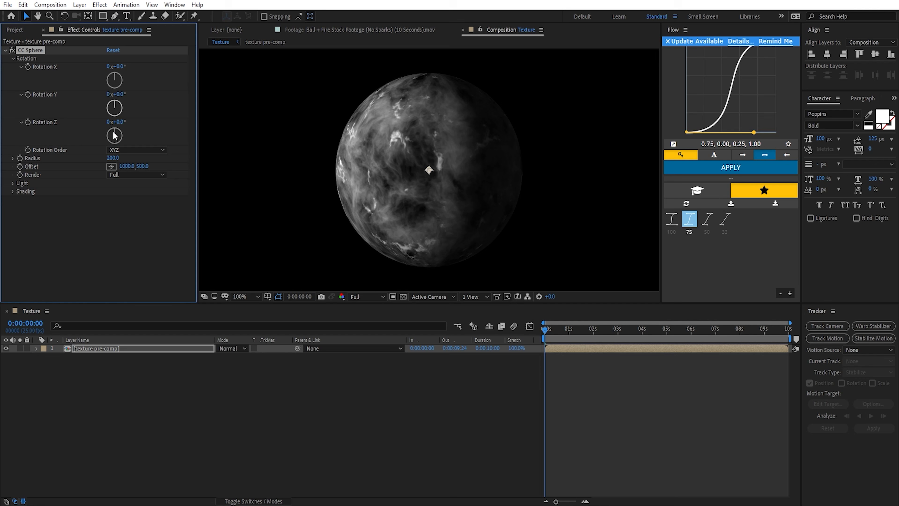
drag(114, 158, 151, 158)
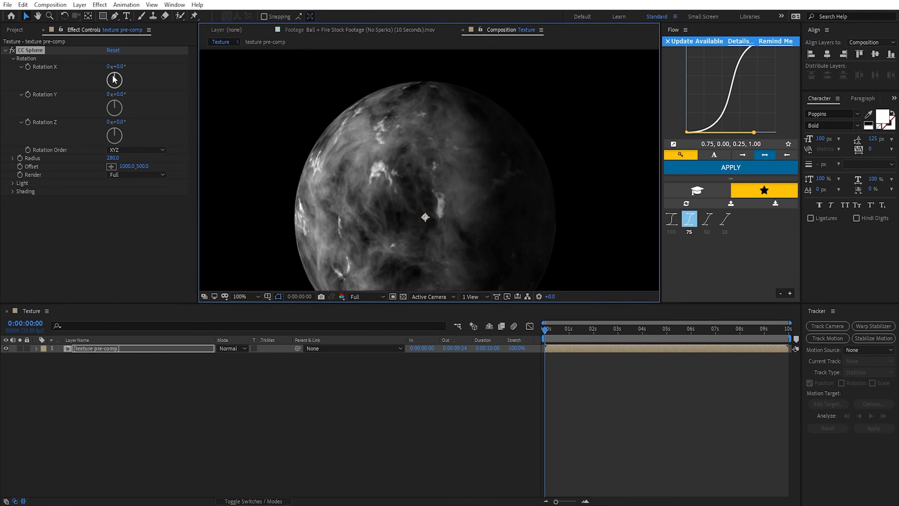
drag(116, 75, 111, 92)
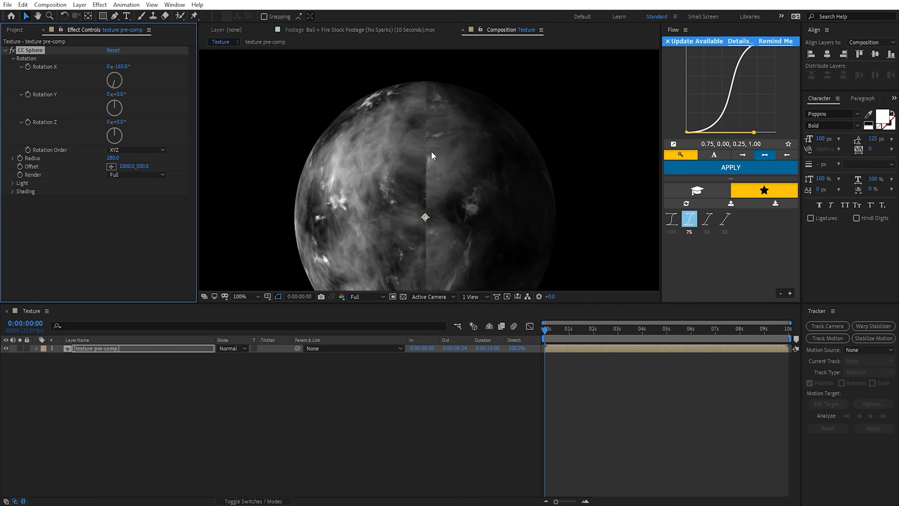
key(comma)
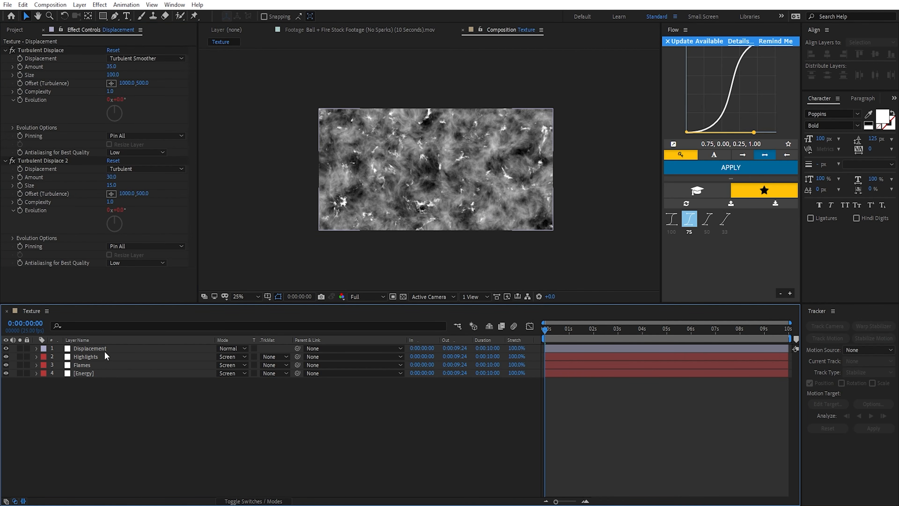
click(105, 350)
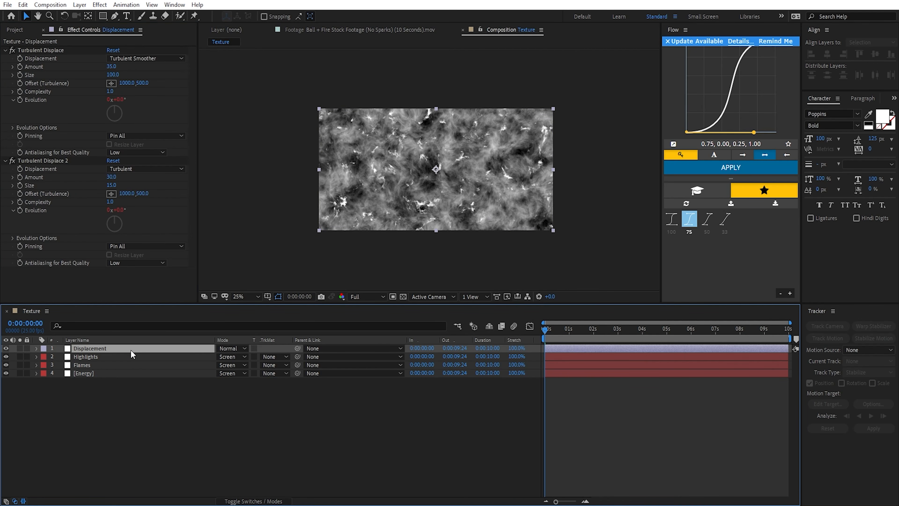
key(ctrl+d)
key(Delete)
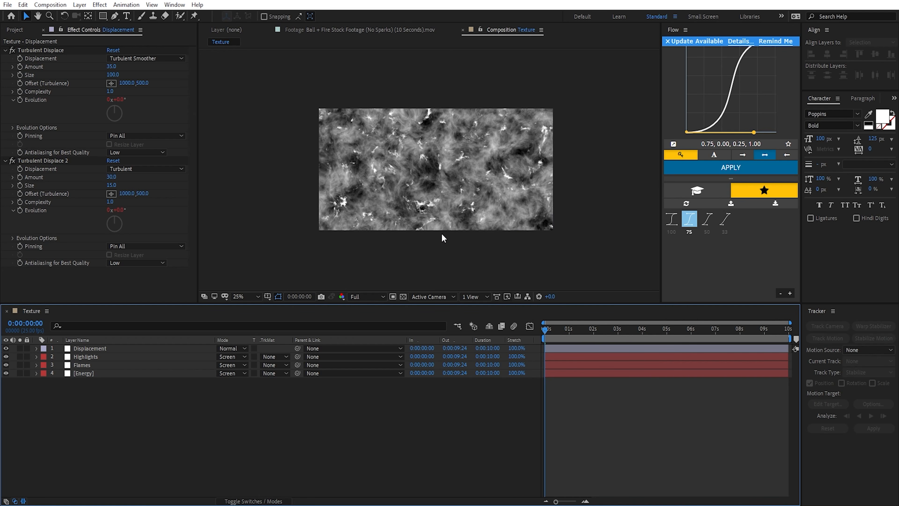
Step: Add a new adjustment layer above the Displacement layer and name it Polar Coordinates
click(79, 4)
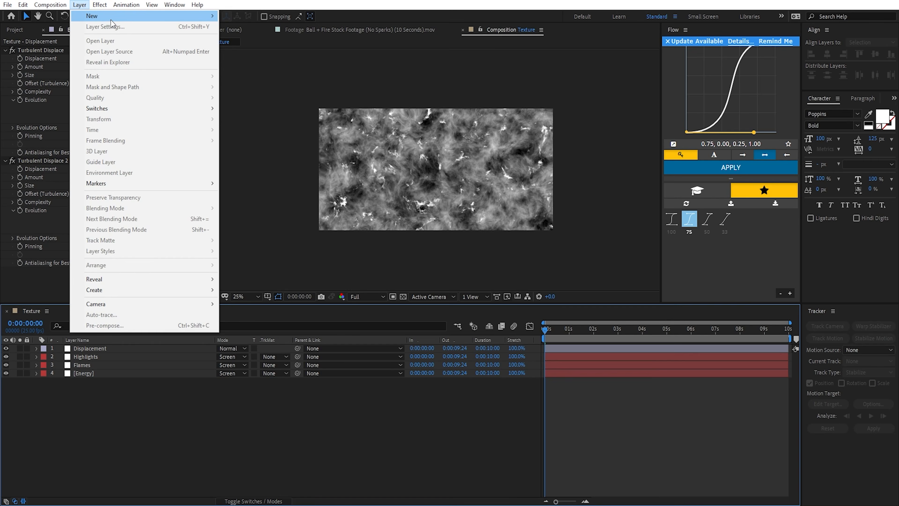
mouse_move(106, 16)
click(279, 80)
key(Return)
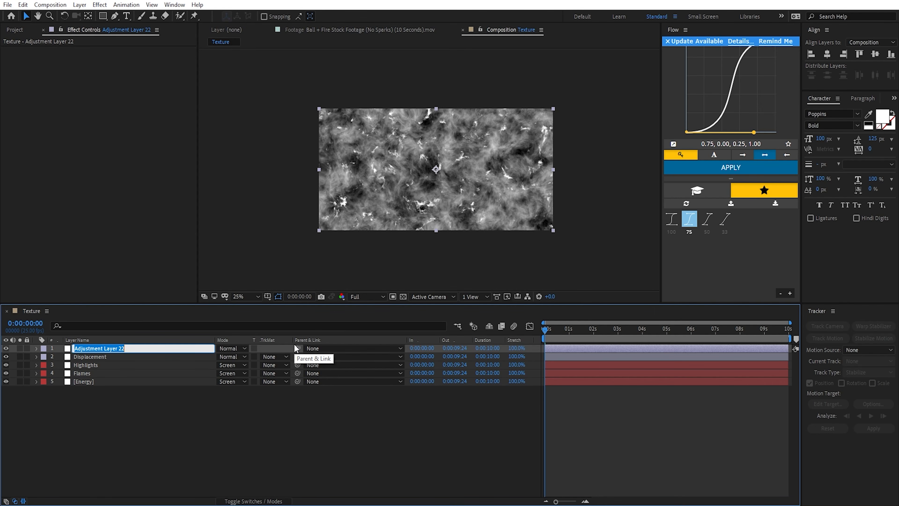
text(Polar Coordinates)
key(Return)
Step: Apply the Polar Coordinates effect to the new adjustment layer with Polar to Rect conversion and Interpolation at 100%
key(ctrl+space)
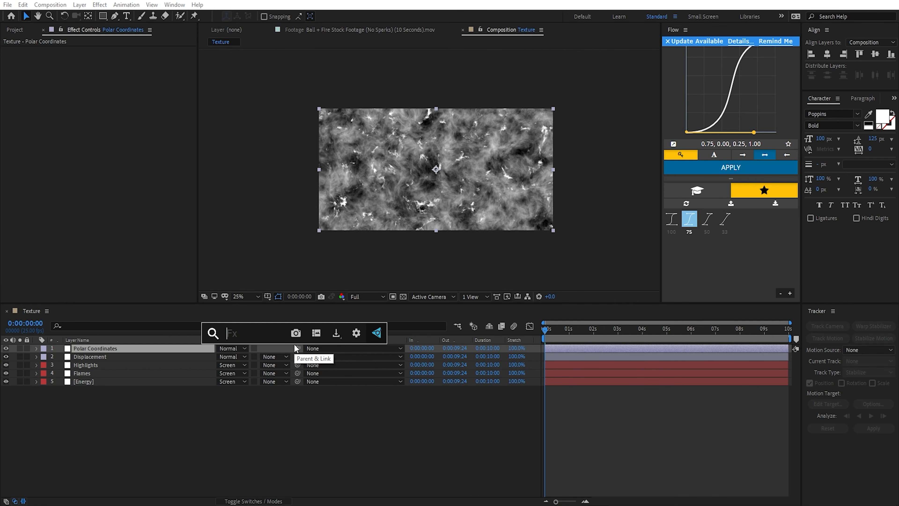
text(pola)
key(Return)
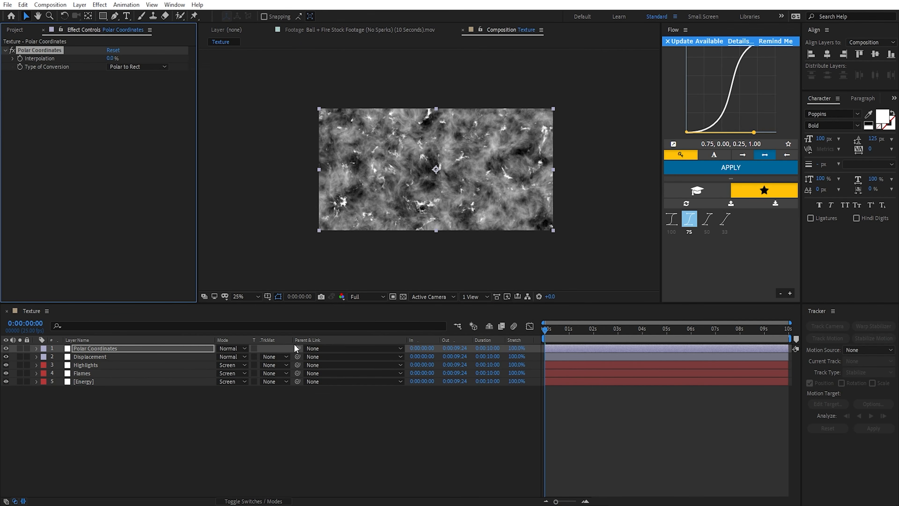
click(134, 67)
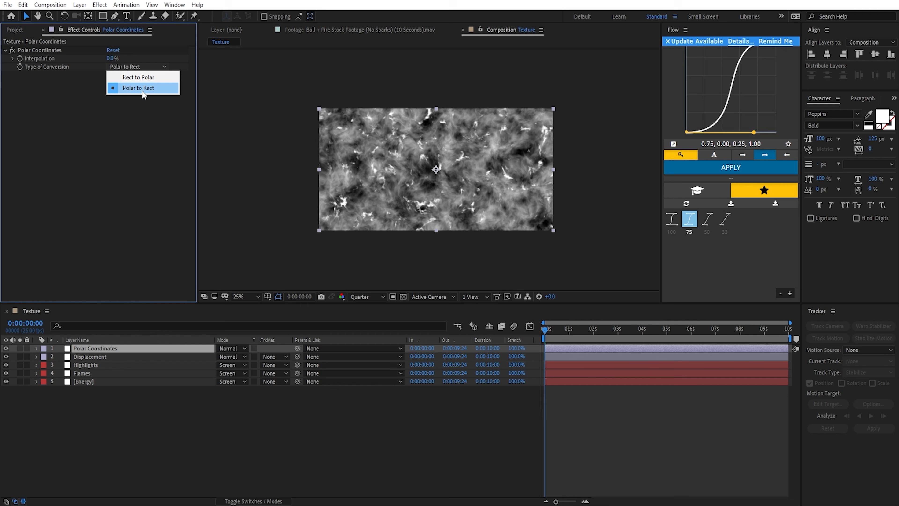
click(90, 88)
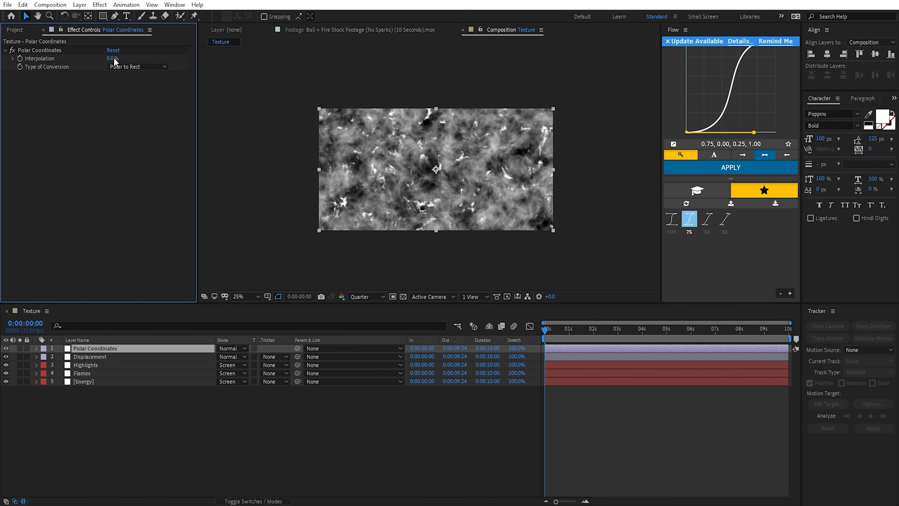
drag(113, 58, 163, 56)
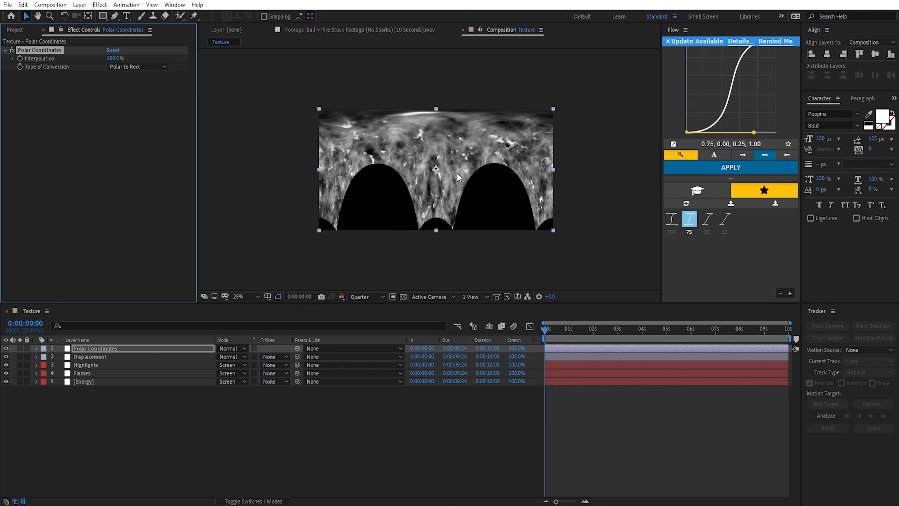
Step: Draw a rectangular mask on the Polar Coordinates layer covering roughly the upper quarter of the texture and extending beyond its sides
key(comma)
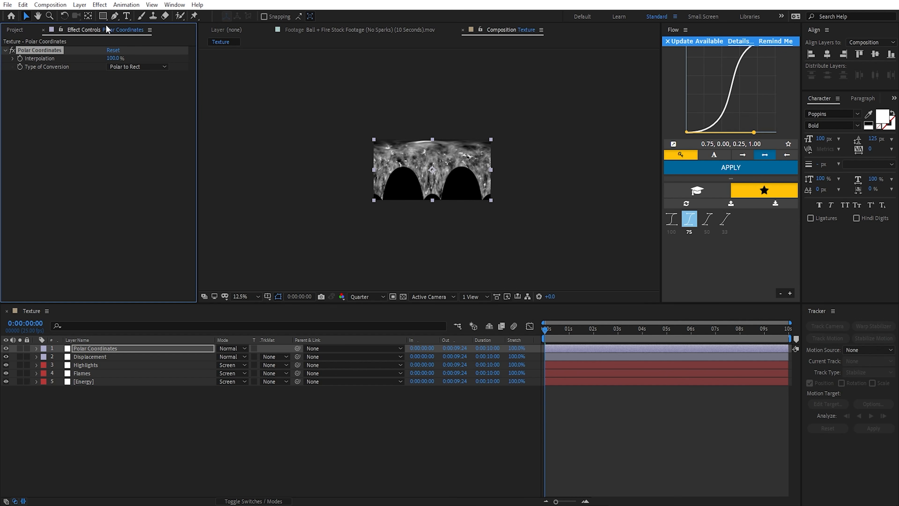
click(102, 16)
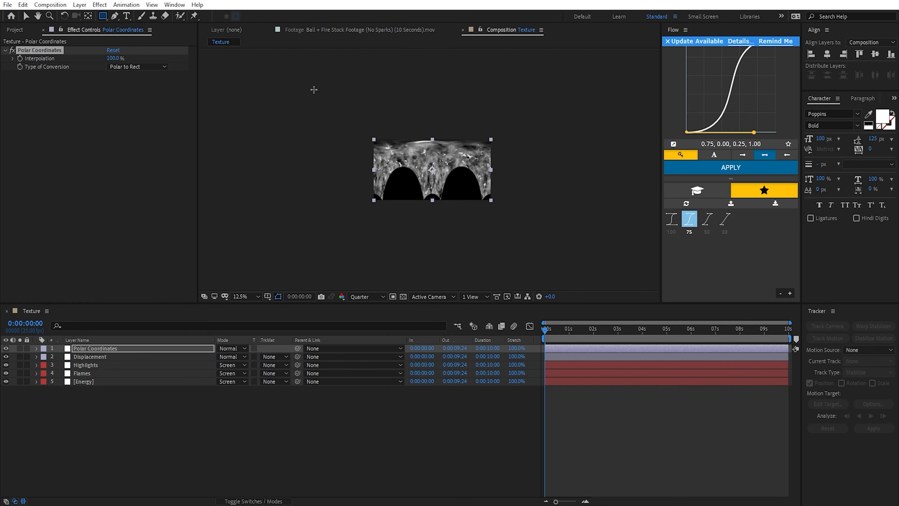
drag(251, 54, 617, 160)
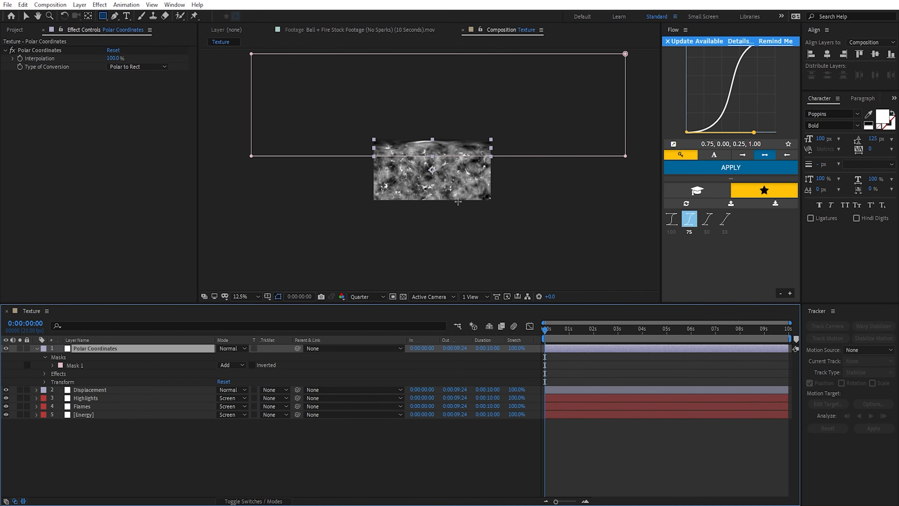
key(period)
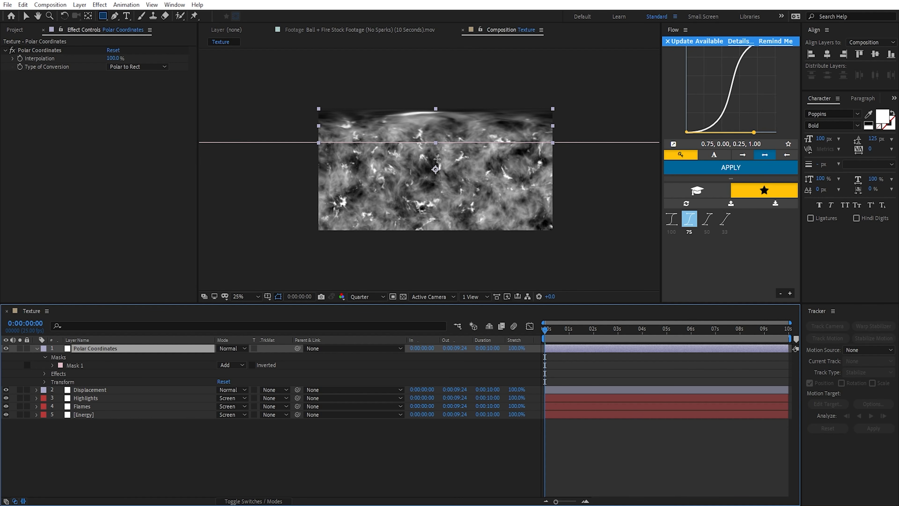
Step: Set the feather of the Polar Coordinates layer's mask to 202 pixels
key(f)
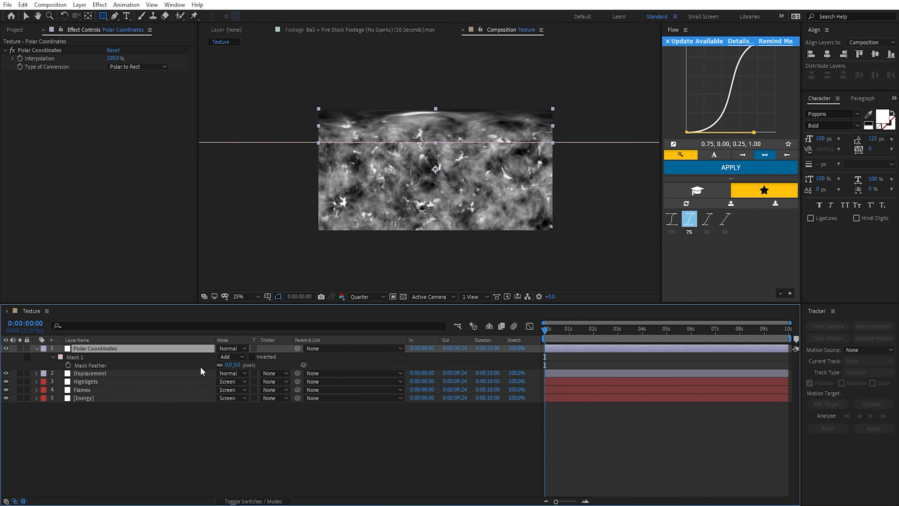
drag(228, 365, 279, 365)
Step: Duplicate the Polar Coordinates layer and delete the Polar Coordinates effect from the copy
click(109, 350)
key(ctrl+d)
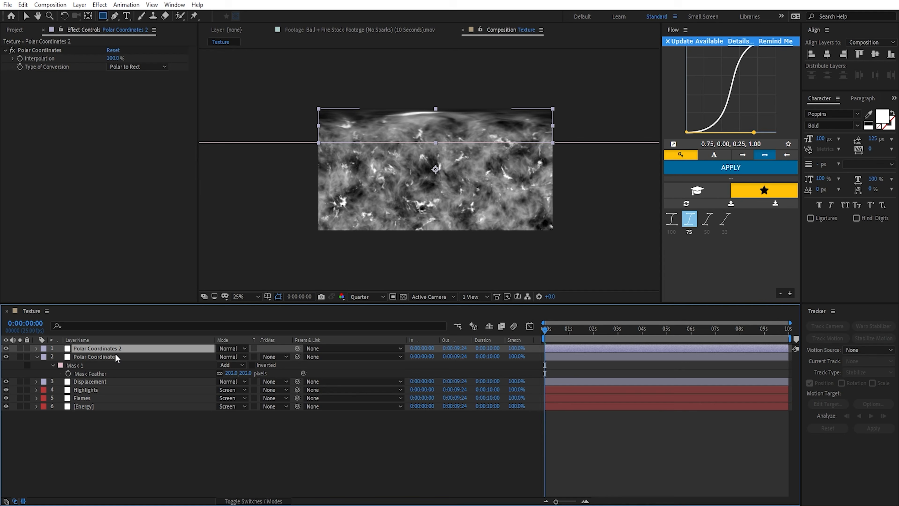
click(50, 50)
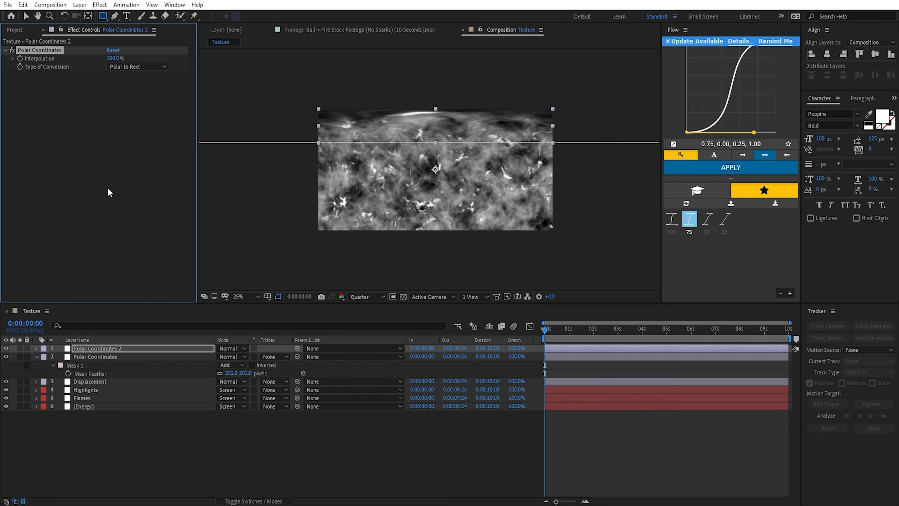
key(Delete)
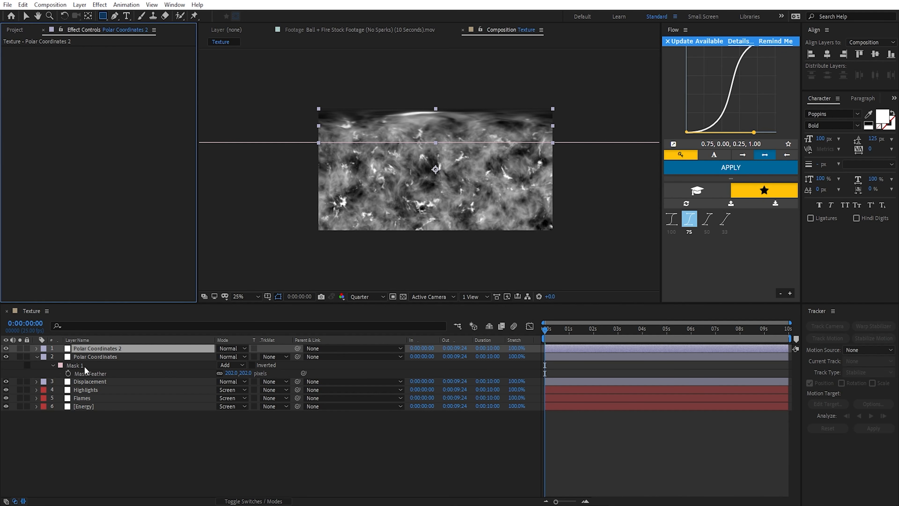
Step: Remove all effects from the Displacement layer in one go, and undo the removal
click(111, 381)
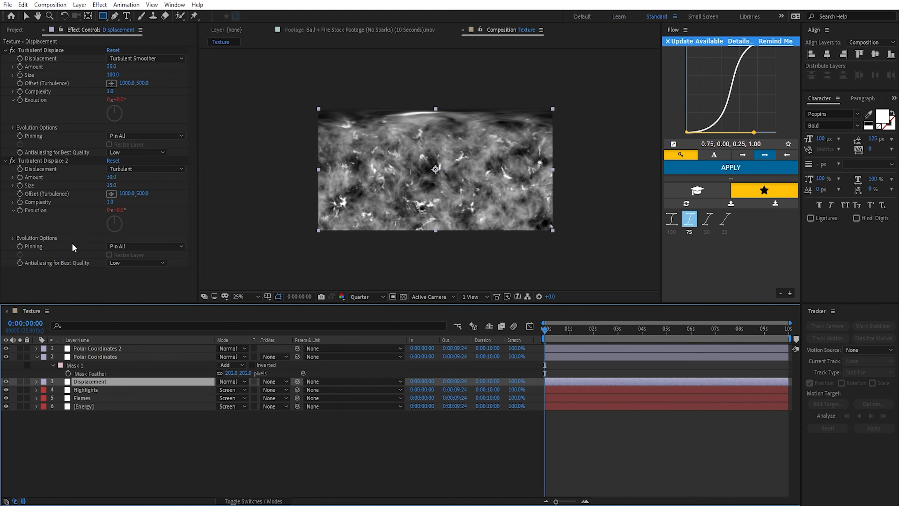
click(55, 162)
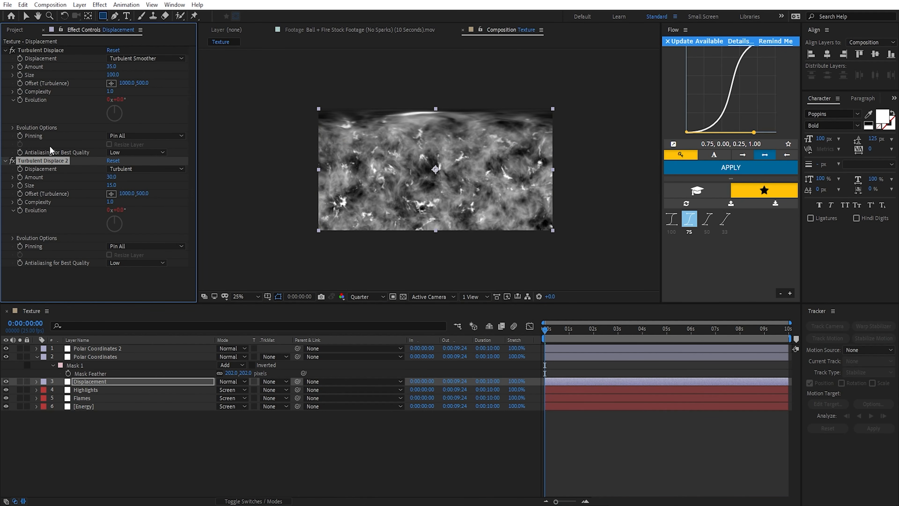
click(98, 381)
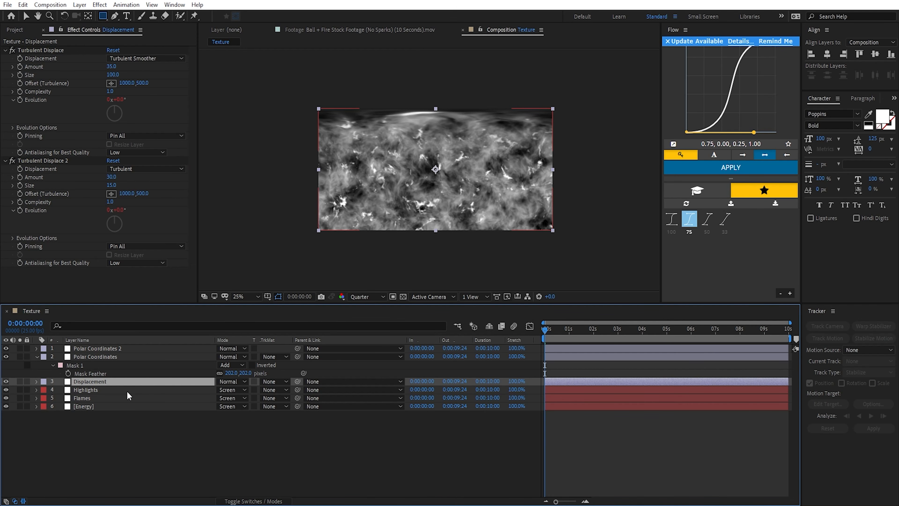
key(ctrl+shift+e)
key(v)
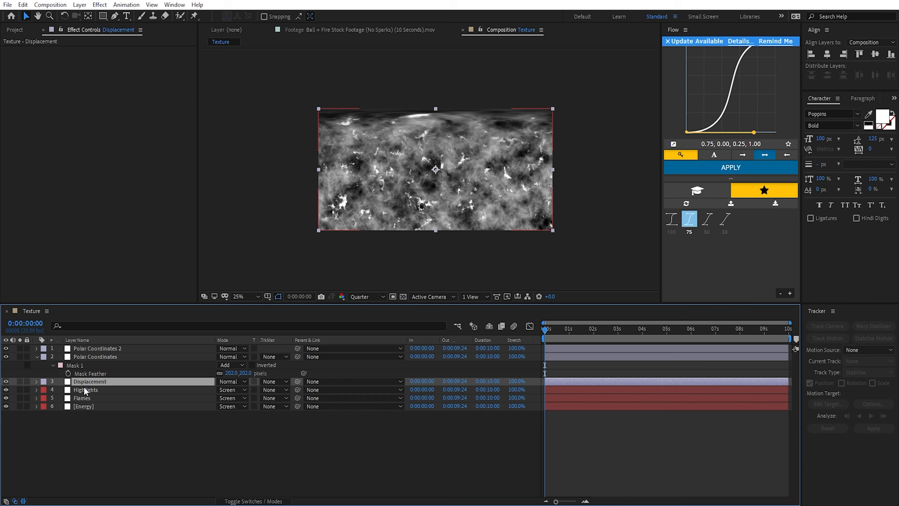
key(ctrl+z)
Step: Rename the duplicated Polar Coordinates adjustment layer as Mirror
click(101, 349)
key(Return)
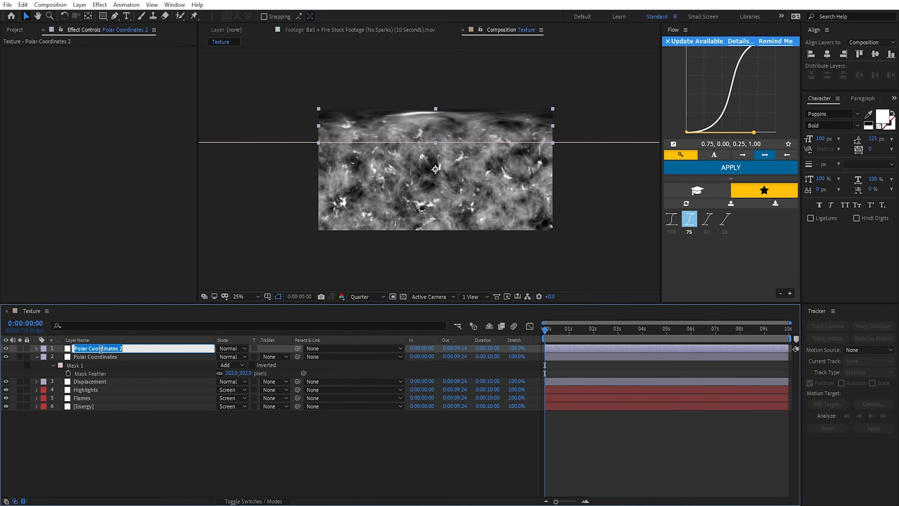
text(Mirror)
key(Return)
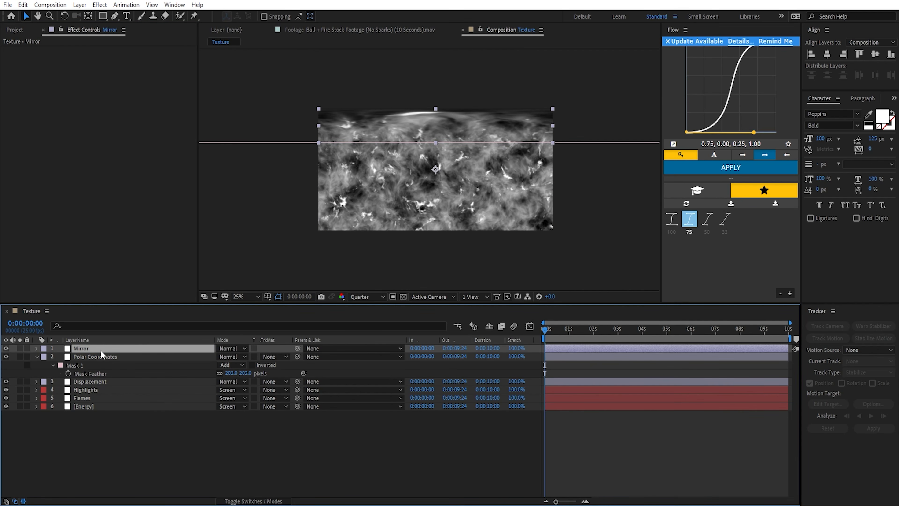
Step: Apply the Mirror effect to the Mirror layer and delete the mask inherited from the duplicated layer
key(ctrl+space)
text(mirror)
key(Return)
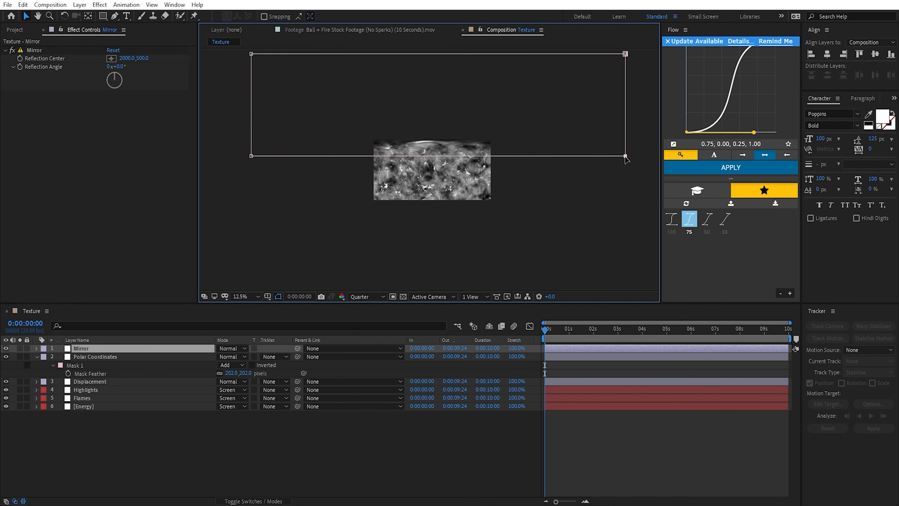
click(626, 156)
key(Delete)
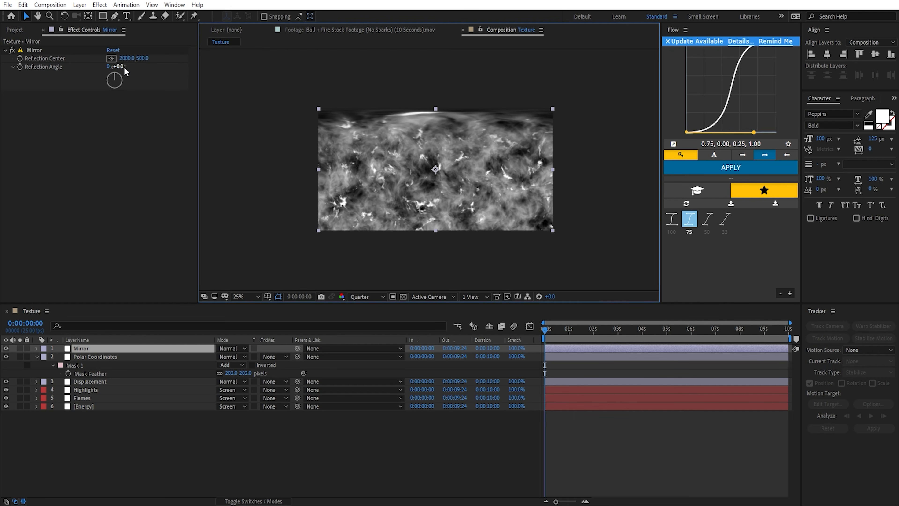
Step: Set the Mirror effect's Reflection Angle to 90°
drag(121, 69, 164, 69)
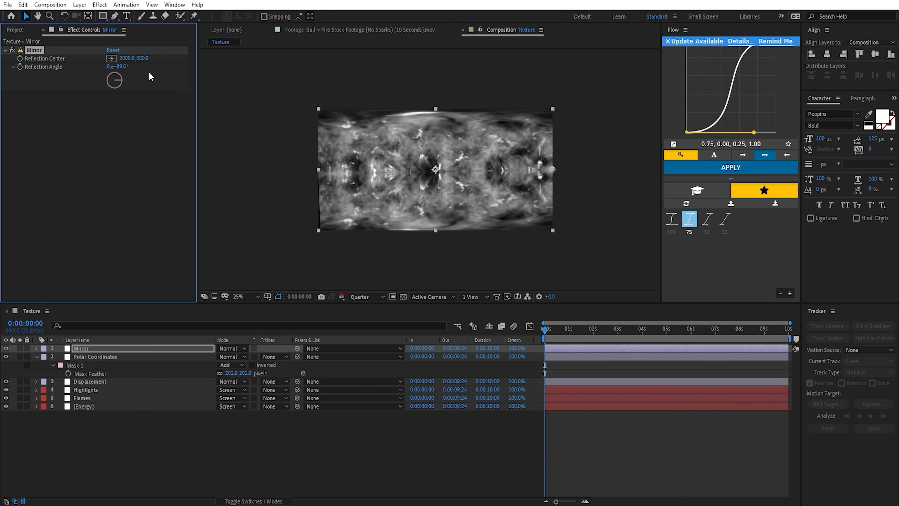
click(117, 66)
text(90)
key(Return)
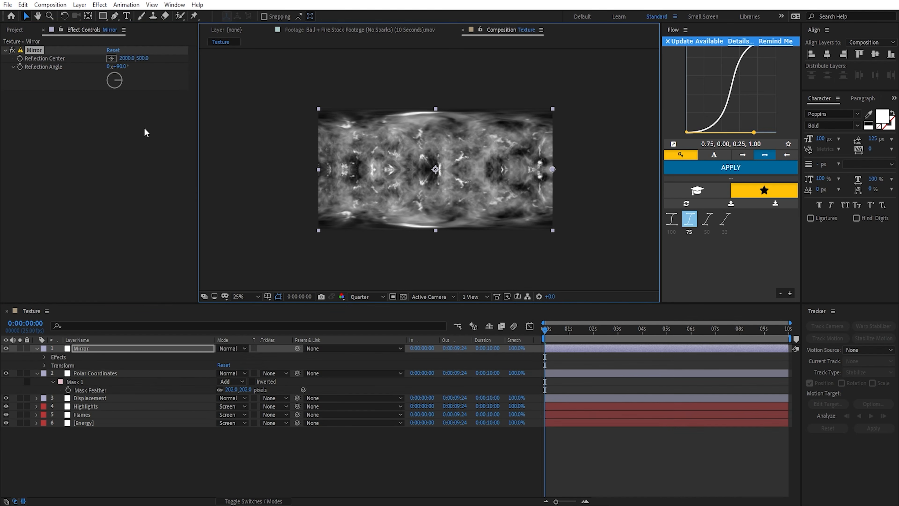
Step: Draw a rectangular mask on the Mirror layer over the texture's bottom strip, extending beyond its sides, and feather it 212 pixels
click(105, 17)
scroll(506, 247, down, 1)
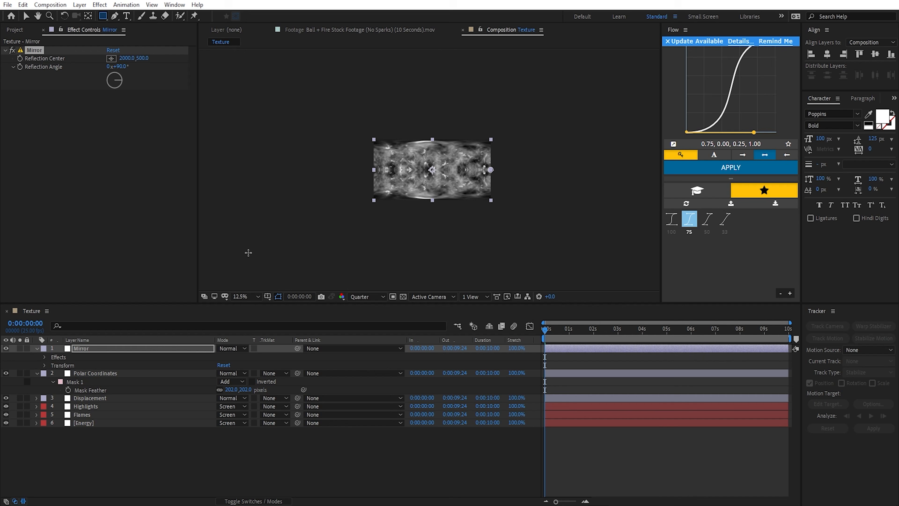
drag(260, 260, 635, 187)
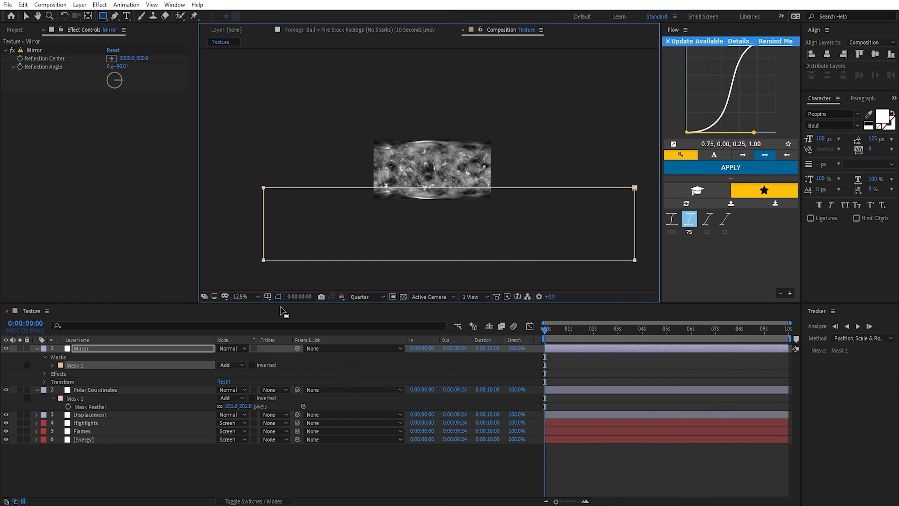
key(f)
drag(238, 365, 309, 361)
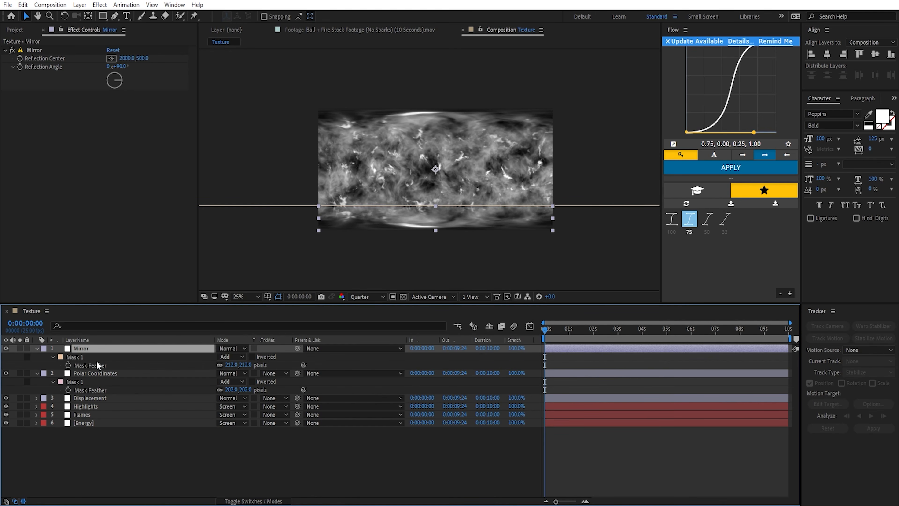
Step: Duplicate the Mirror layer and remove all effects from the copy
click(103, 354)
click(112, 350)
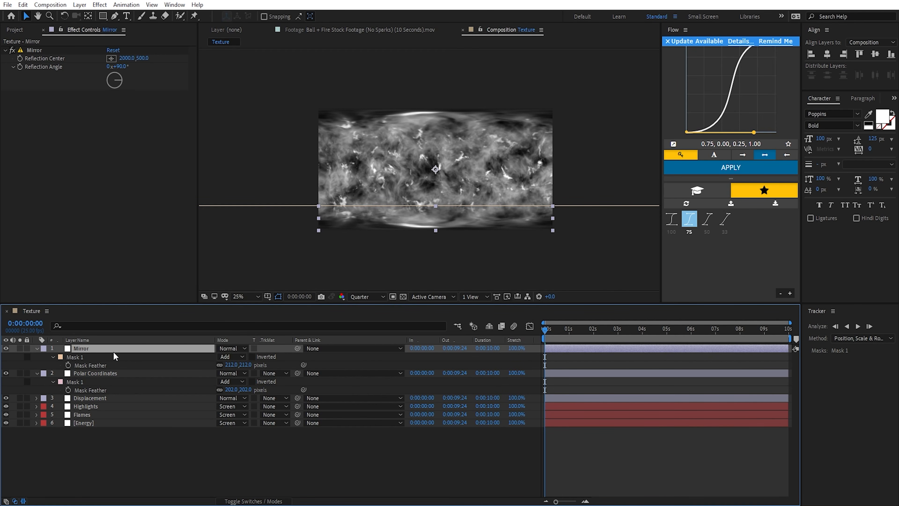
key(ctrl+d)
key(ctrl+shift+e)
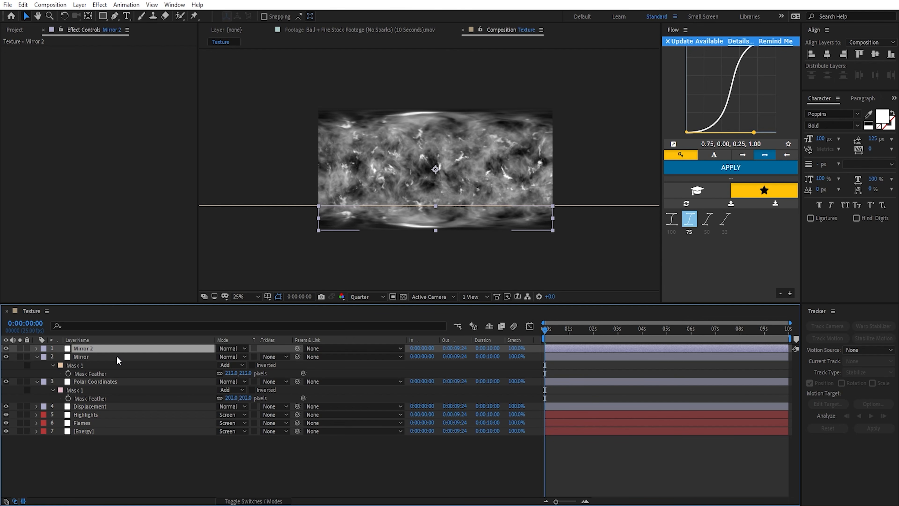
Step: Rename the duplicated Mirror layer as Offset and apply the Offset effect to it
key(Return)
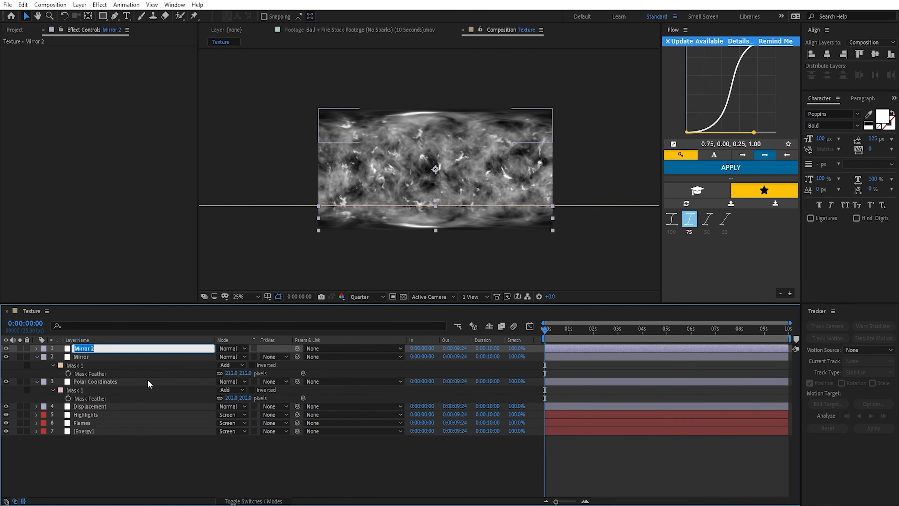
text(Offset)
key(Return)
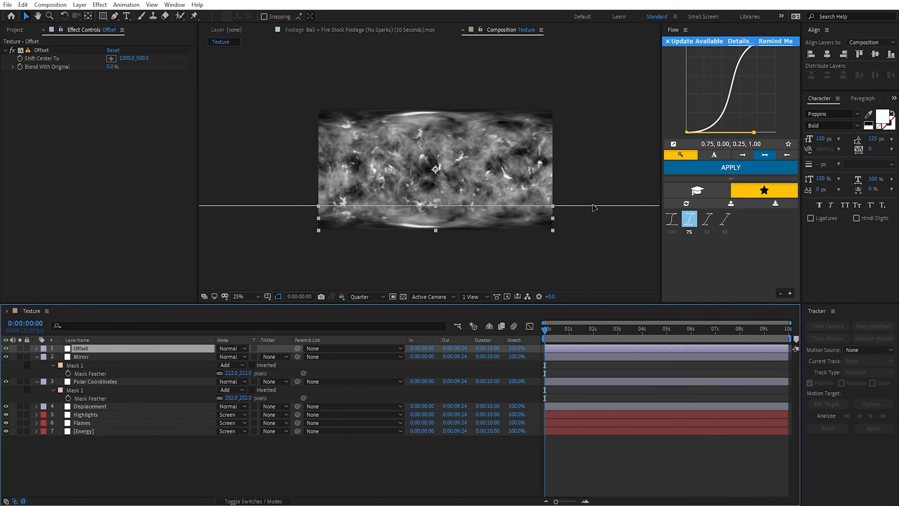
Step: Delete the Offset layer's inherited mask and set the horizontal value of Shift Center To to 0
double_click(592, 205)
key(Delete)
key(F3)
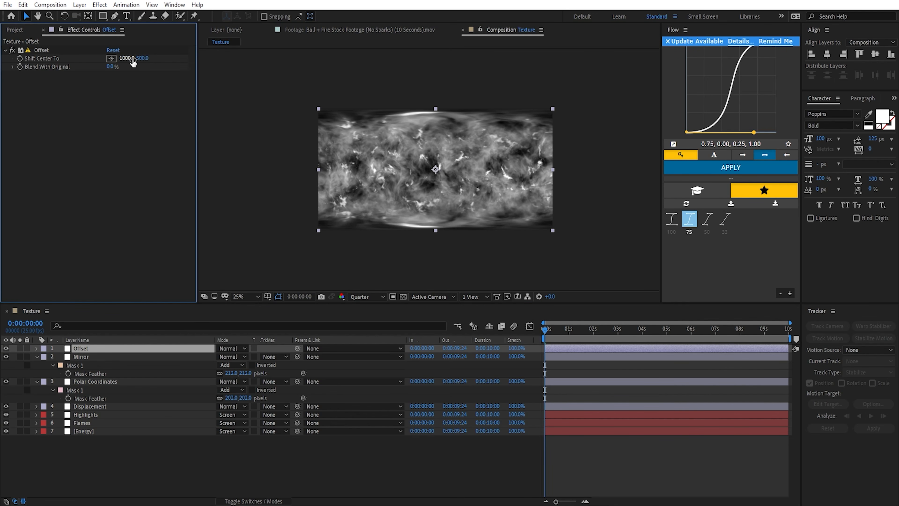
drag(127, 58, 1, 76)
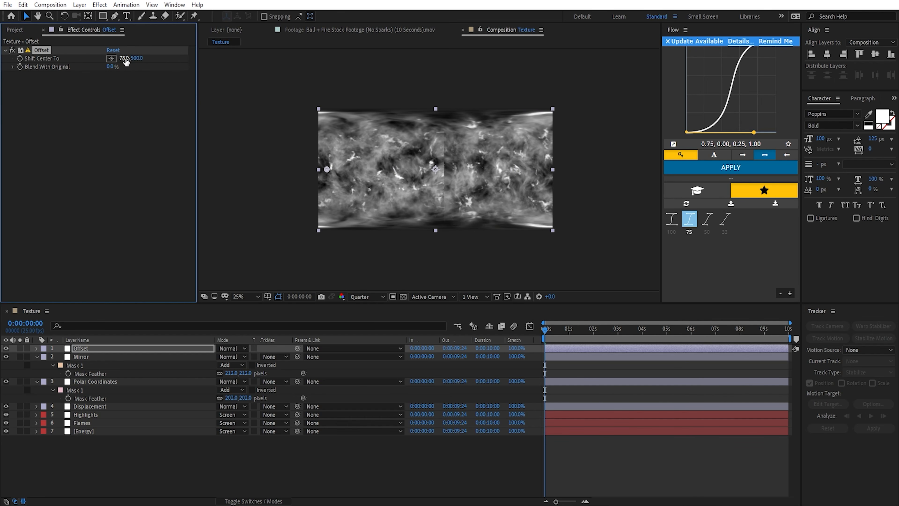
click(124, 58)
text(0)
key(Return)
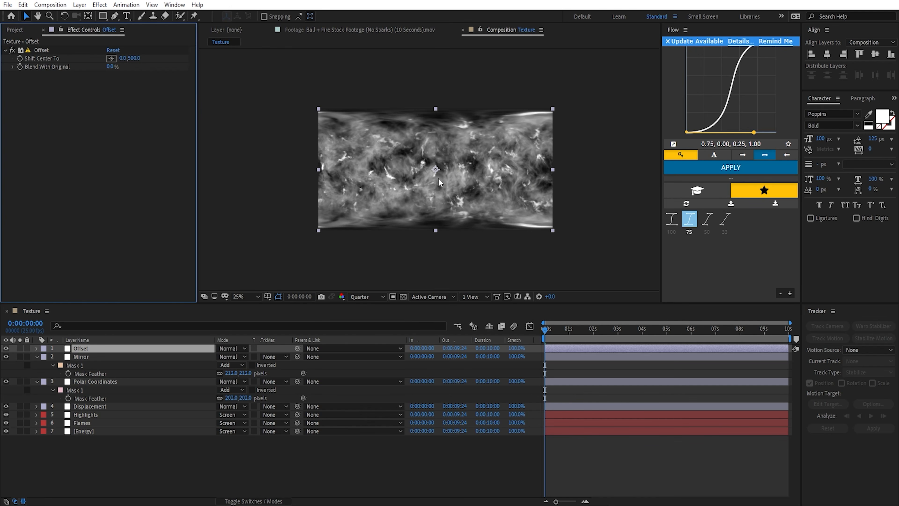
Step: Draw a tall, narrow rectangular mask over the middle of the Offset layer and set its mode to Subtract
click(102, 15)
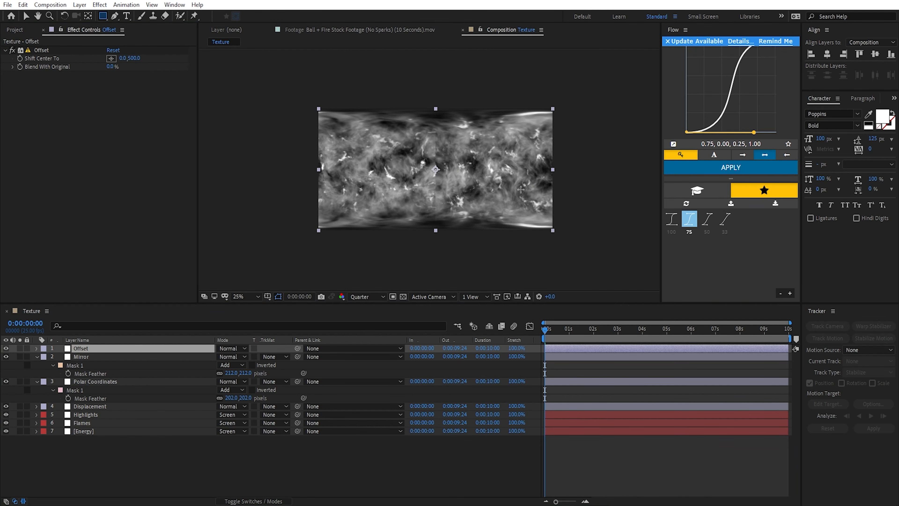
key(comma)
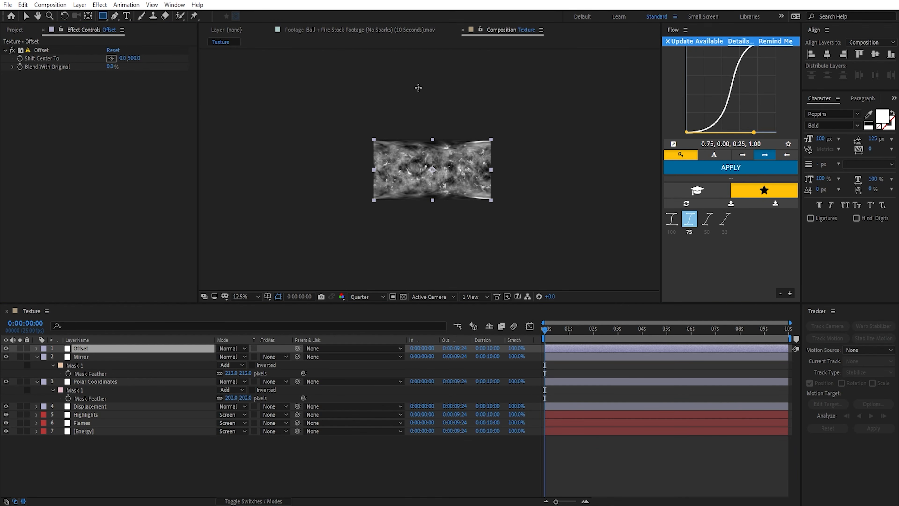
drag(418, 88, 448, 272)
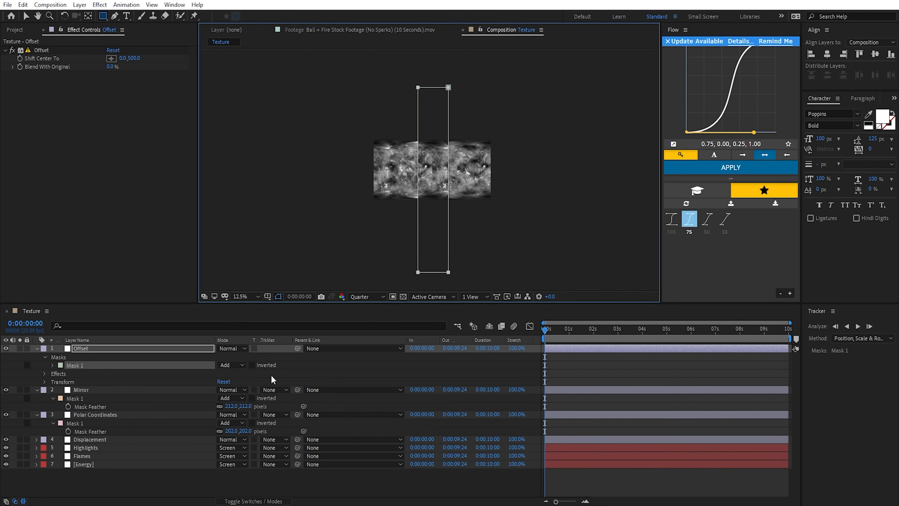
click(231, 365)
click(240, 396)
key(period)
Step: Feather the Offset layer's mask by 185 pixels and narrow it around the texture's central seam
key(f)
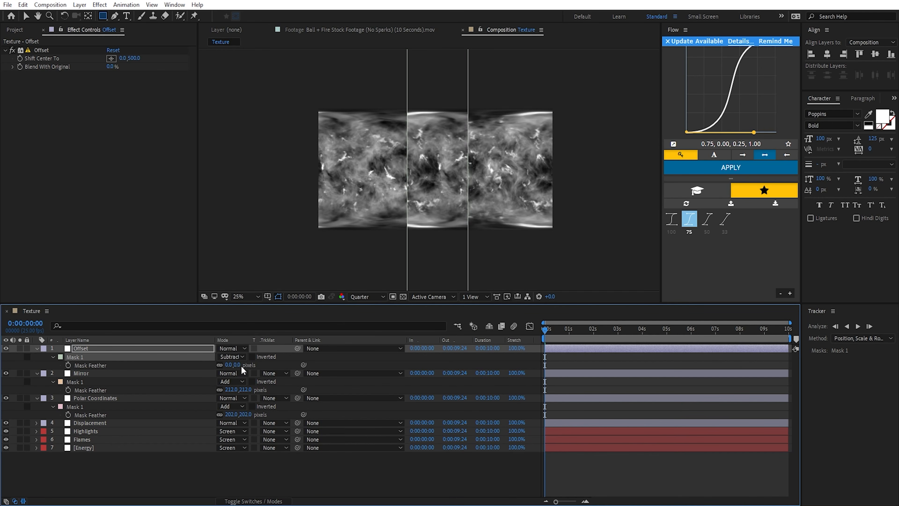
drag(241, 365, 330, 373)
key(v)
drag(469, 192, 414, 192)
click(174, 348)
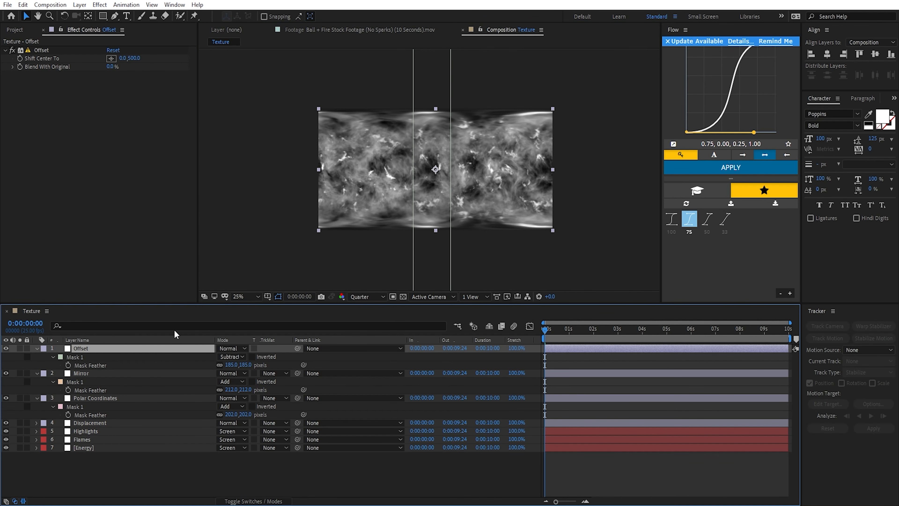
Step: Switch the Offset mask's mode to None to inspect the central seam, and return it to Subtract
click(232, 357)
click(228, 365)
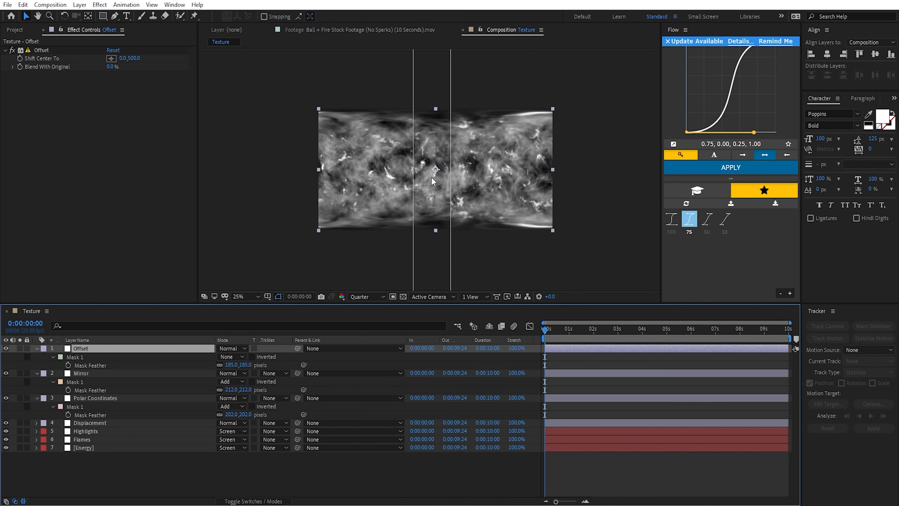
click(44, 52)
click(232, 356)
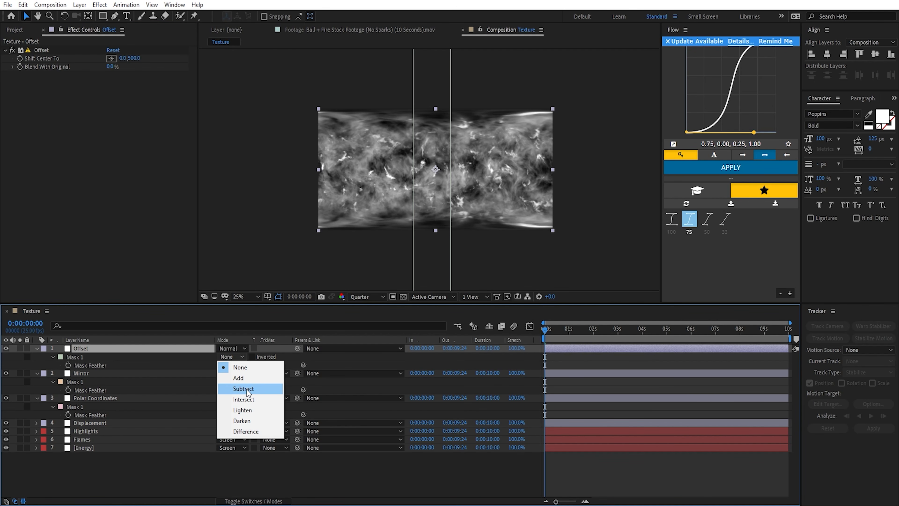
click(233, 389)
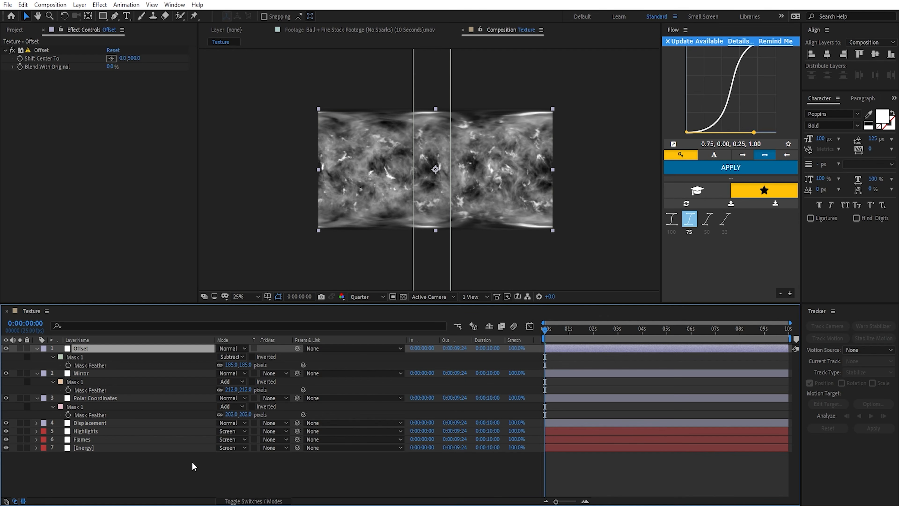
Step: Create an effect-free duplicate of the Offset layer named Unsharp
key(ctrl+d)
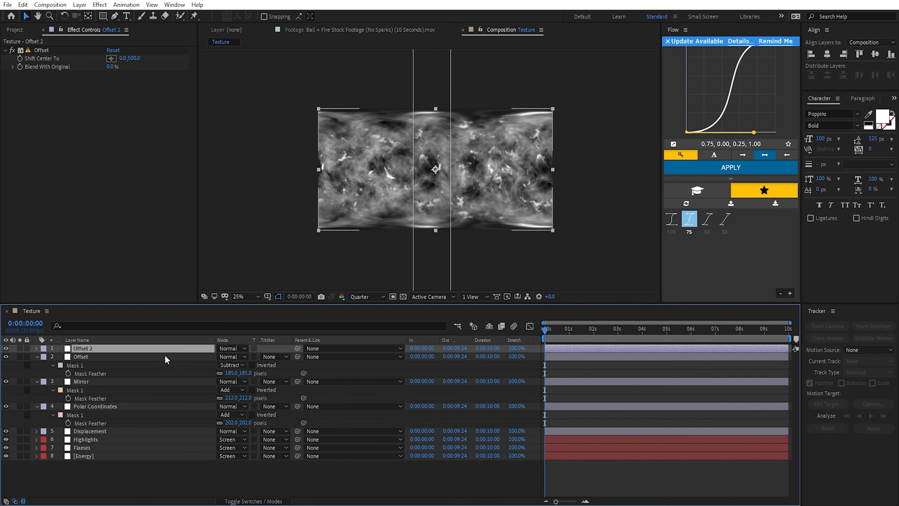
key(Return)
text(Unsharp)
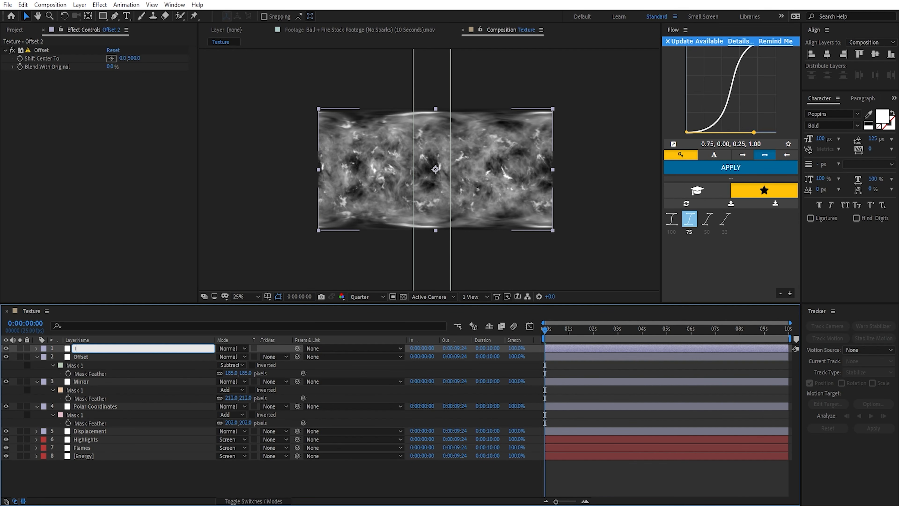
key(Return)
key(ctrl+shift+e)
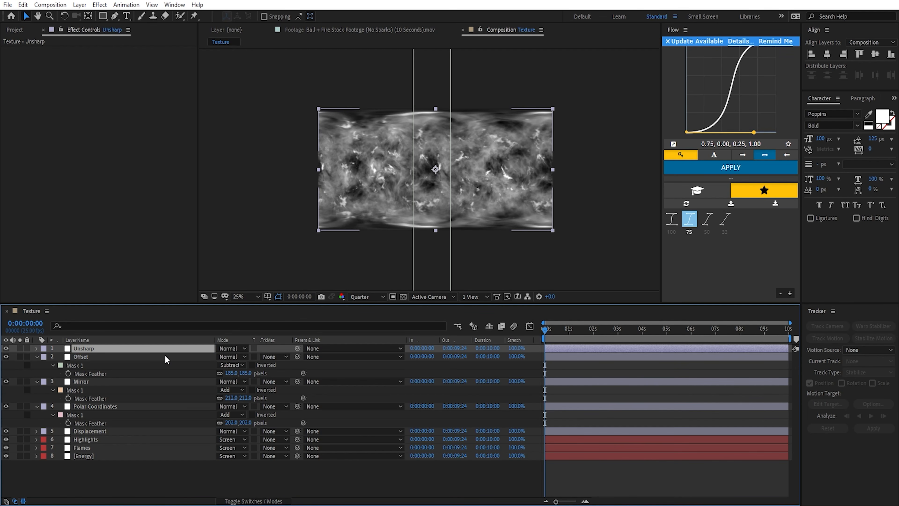
Step: Apply the Unsharp Mask effect to the Unsharp layer and delete the mask inherited from the Offset layer
key(ctrl+space)
text(unshar)
key(Return)
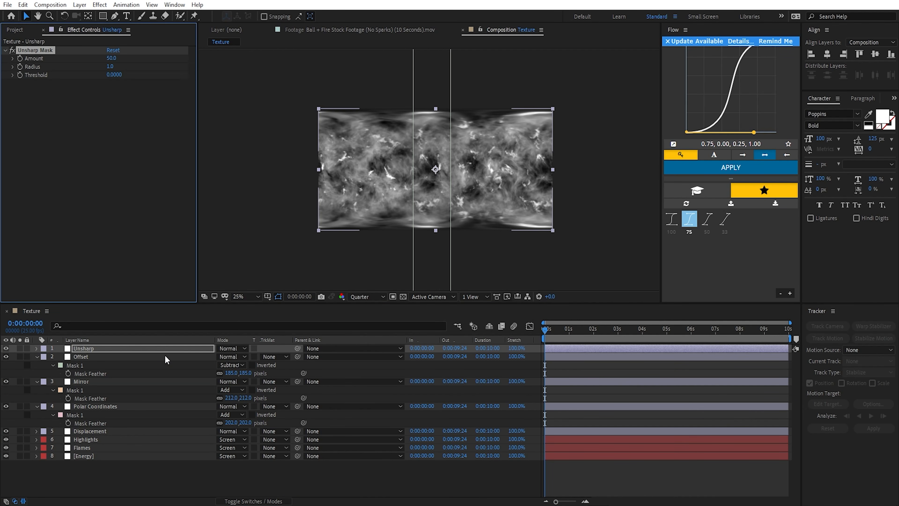
key(m)
click(96, 357)
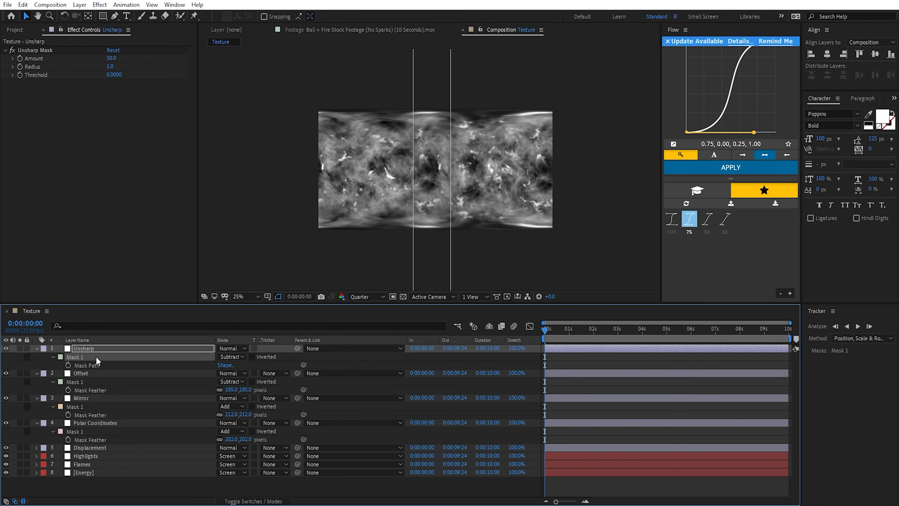
key(Delete)
Step: Set the preview resolution to Full and the Unsharp Mask's Amount to 100
key(period)
click(370, 292)
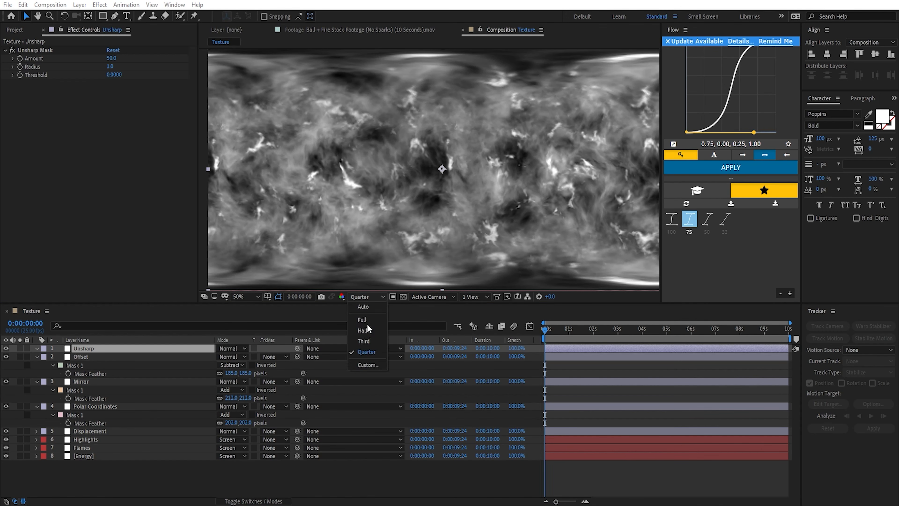
click(367, 324)
key(period)
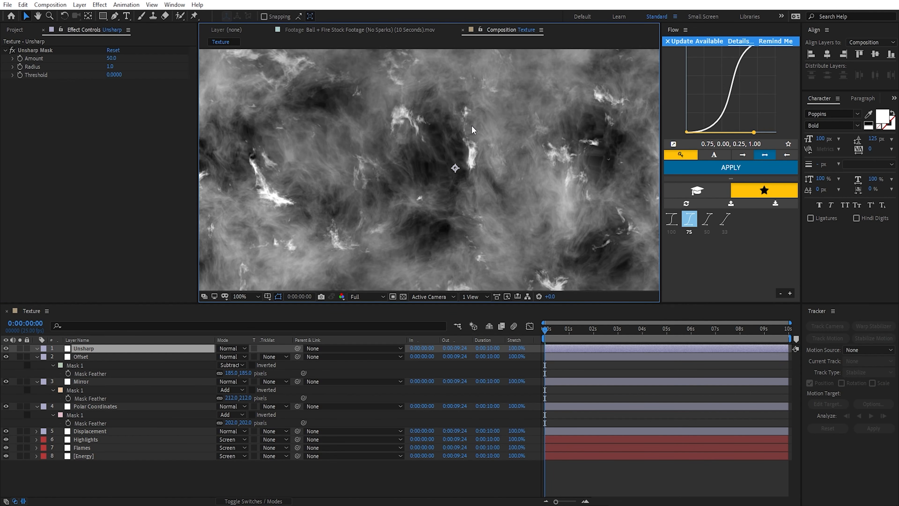
drag(471, 125, 428, 185)
key(period)
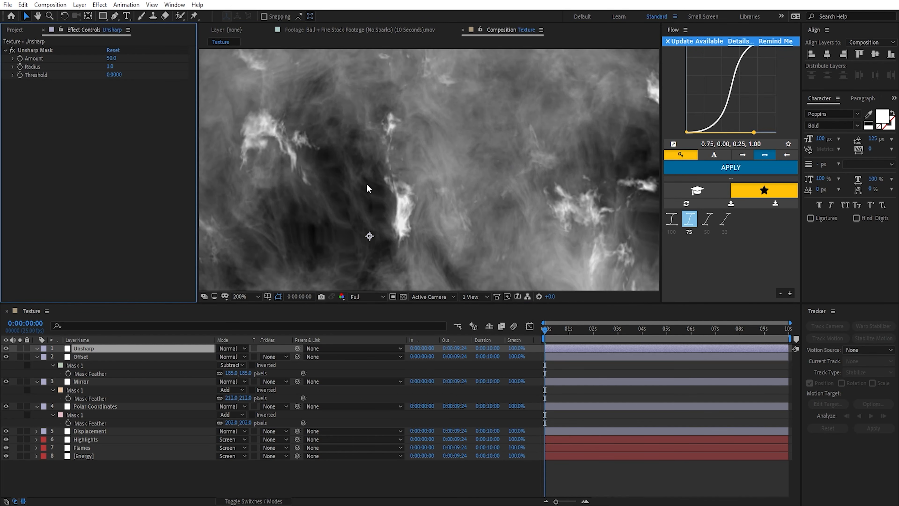
click(110, 58)
key(Return)
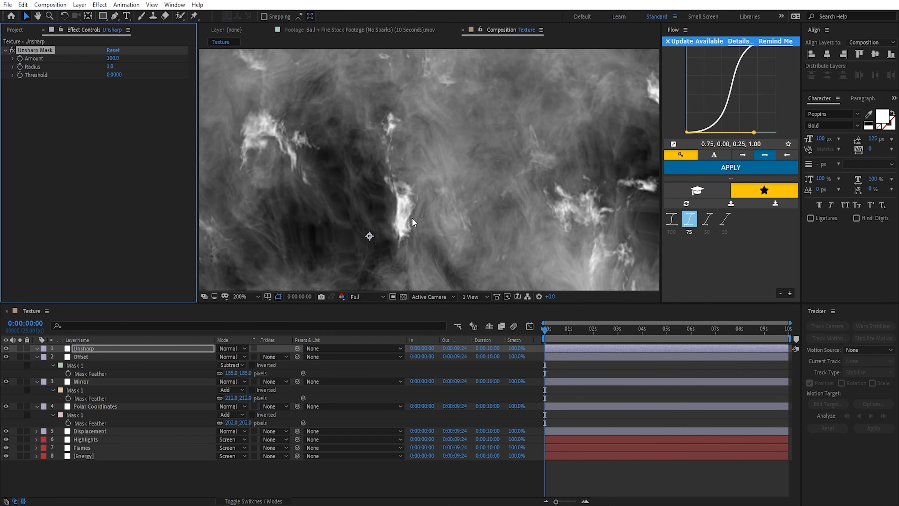
Step: Compare the texture with and without the Unsharp layer, leaving the layer visible
click(5, 348)
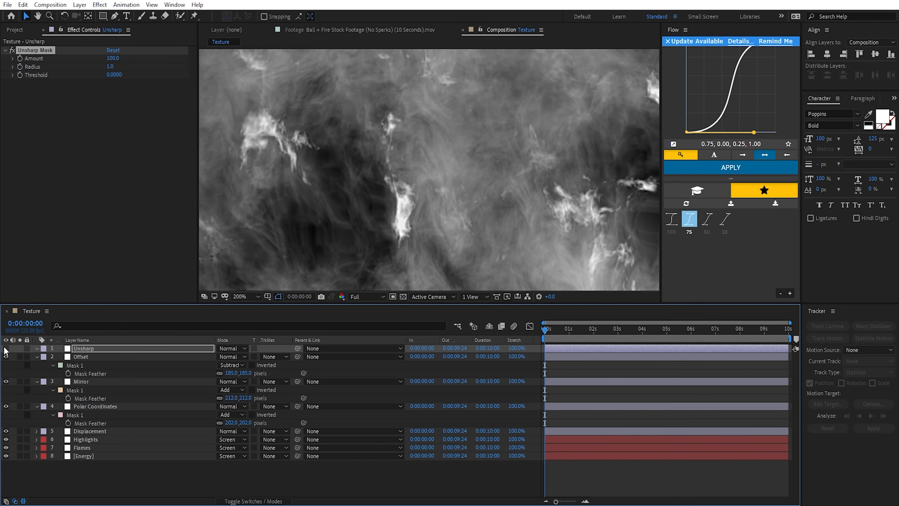
scroll(431, 284, down, 1)
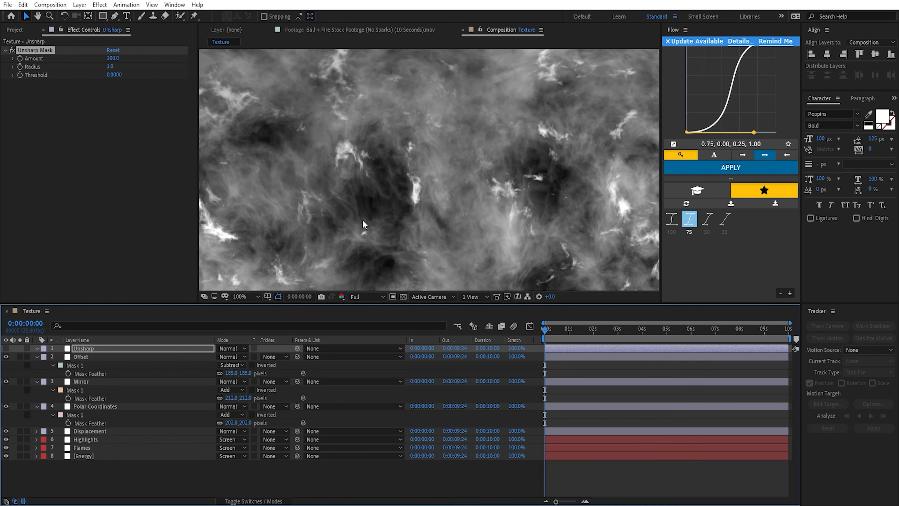
click(5, 348)
click(5, 348)
click(5, 348)
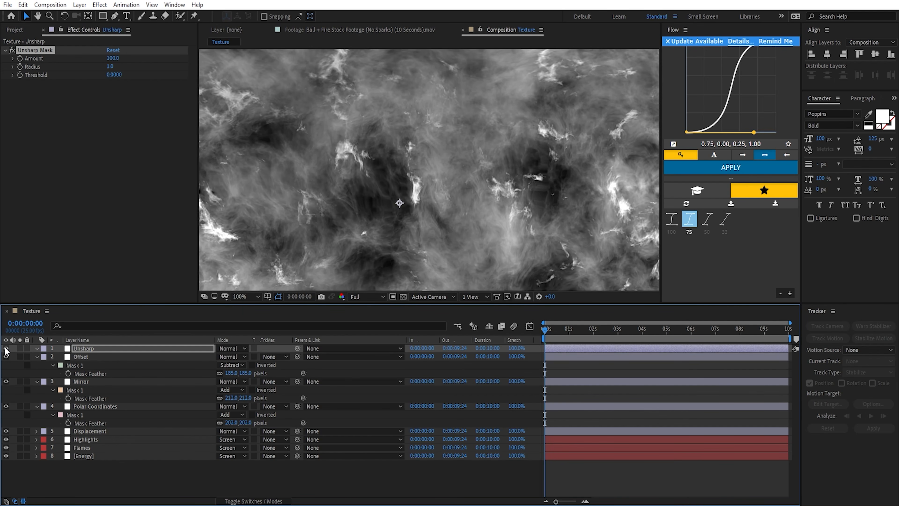
click(5, 349)
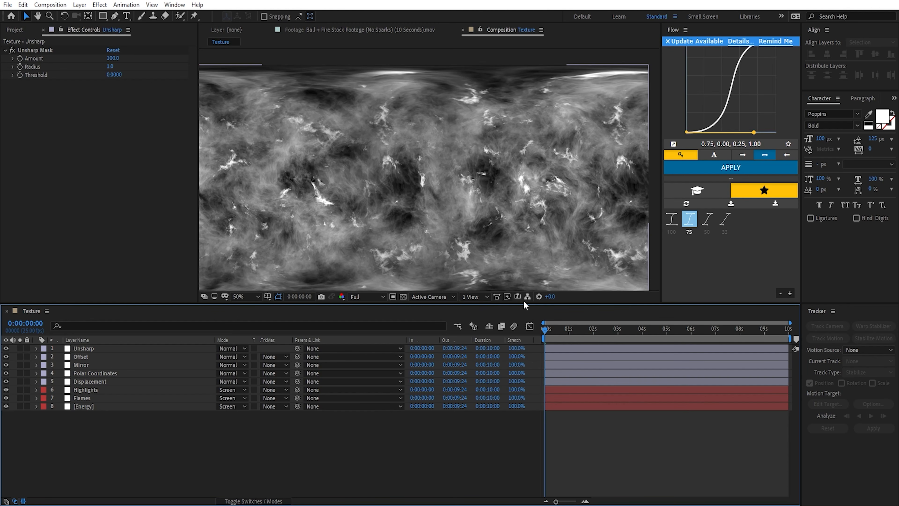
Step: Render the Texture composition as a QuickTime movie named Texture.mov
click(12, 30)
click(136, 252)
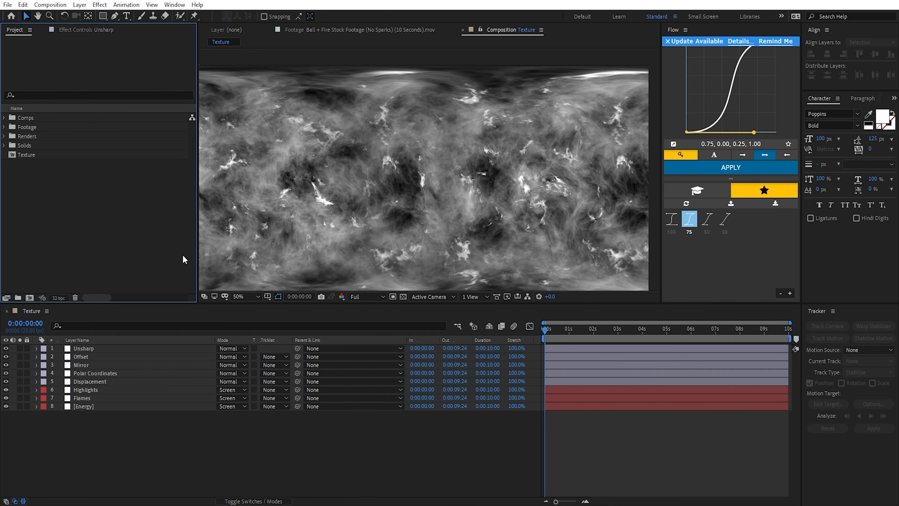
click(236, 434)
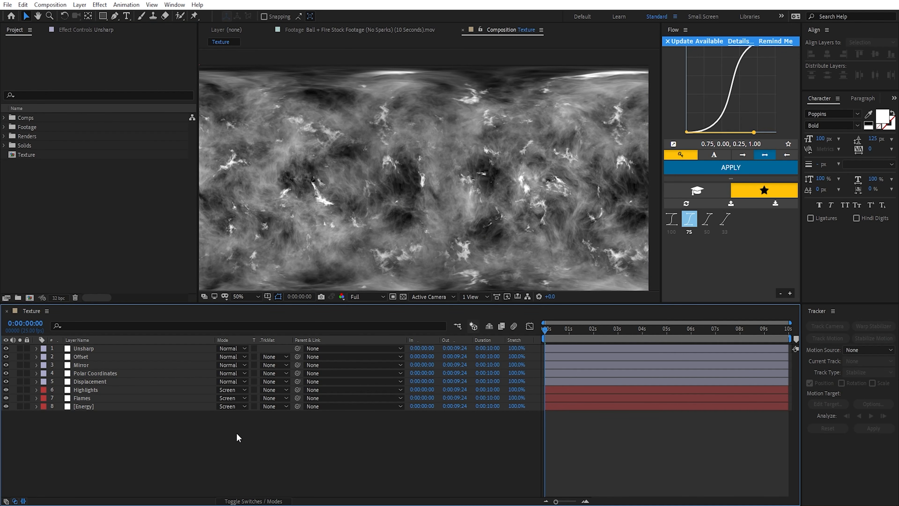
key(ctrl+m)
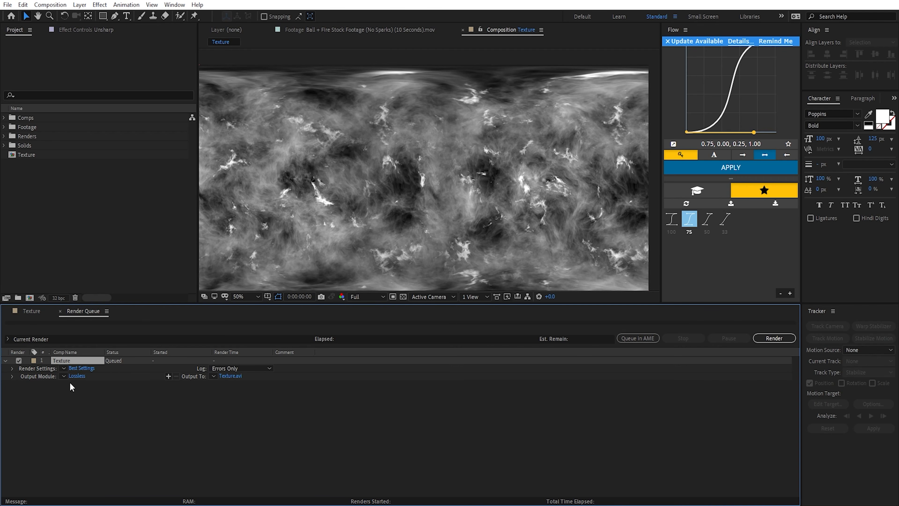
click(77, 376)
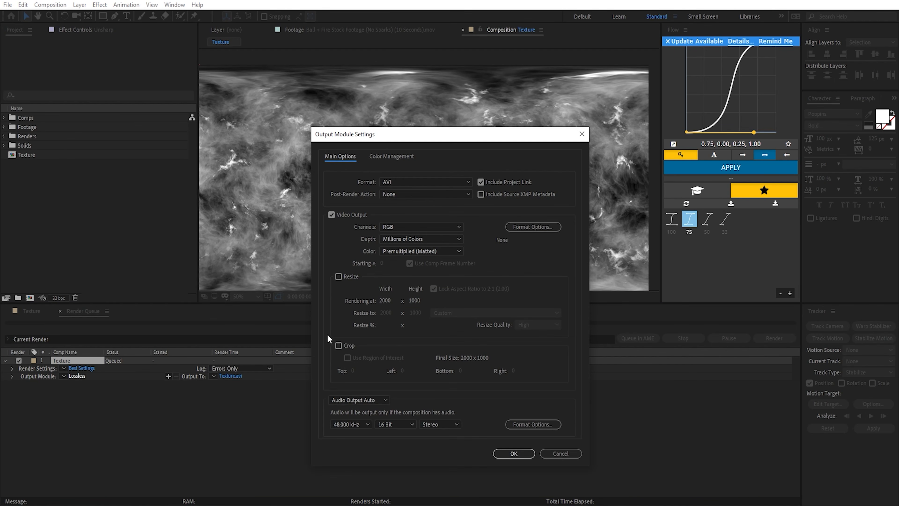
click(392, 181)
click(412, 287)
click(513, 452)
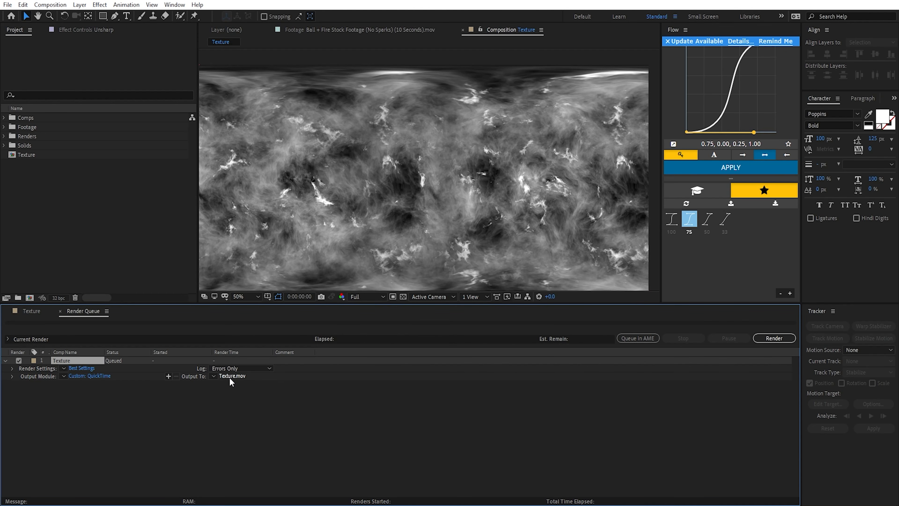
click(774, 338)
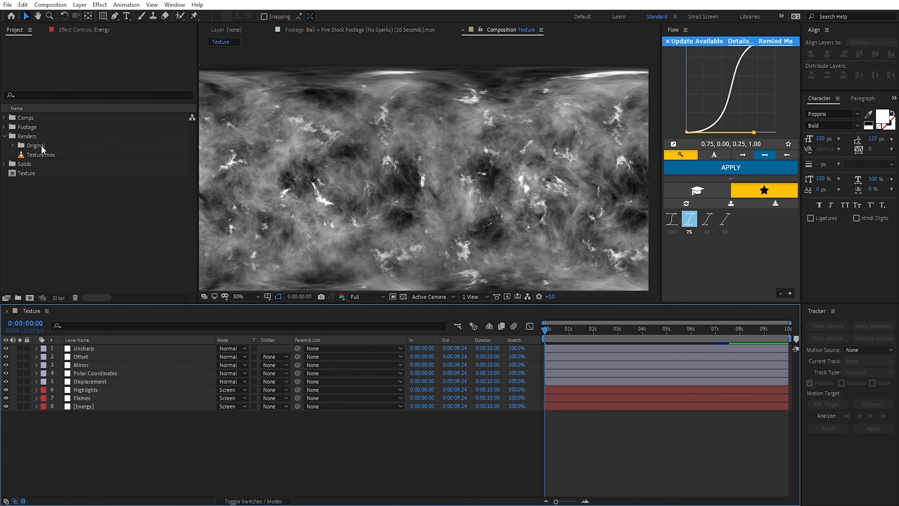
Step: Put Texture.mov into a new Tutorial folder under Renders, and move the Texture composition into the Tutorial folder under Comps
right_click(51, 157)
click(23, 154)
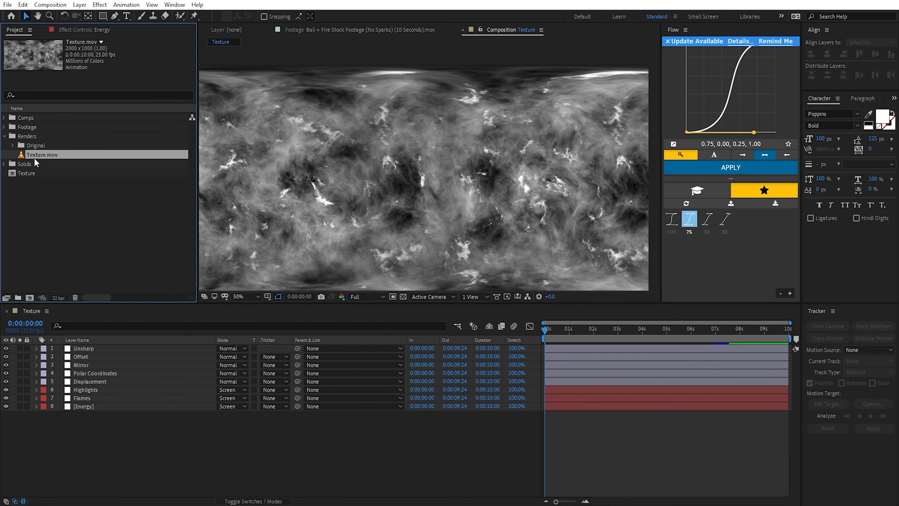
drag(37, 156, 18, 298)
text(Tuto)
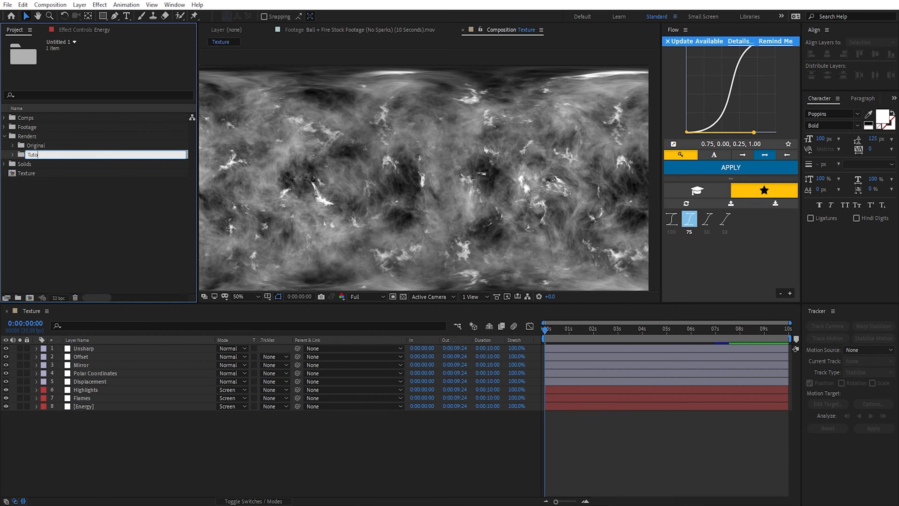
text(rial)
key(Return)
click(4, 118)
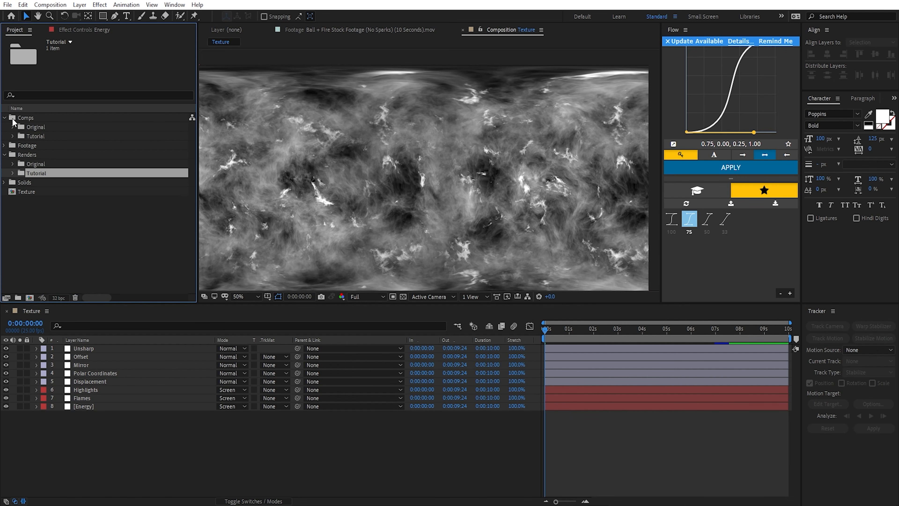
drag(27, 193, 43, 137)
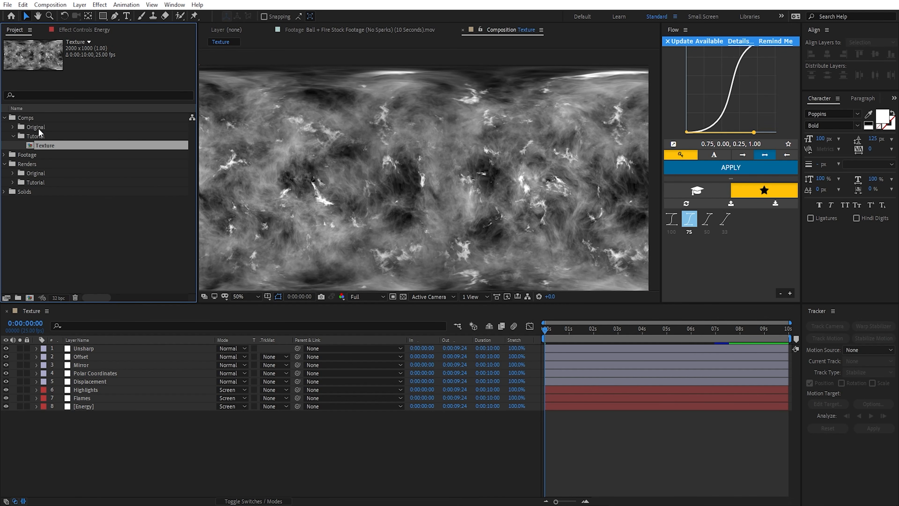
Step: Create a new composition named Ball at 1920 x 1080 px, 25 fps and 10 seconds, with the aspect ratio unlocked
click(49, 4)
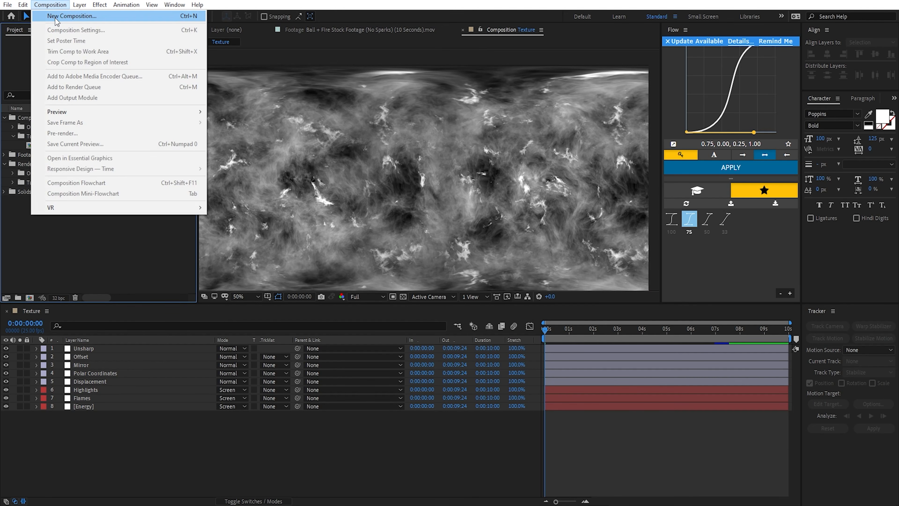
click(62, 15)
text(Ball)
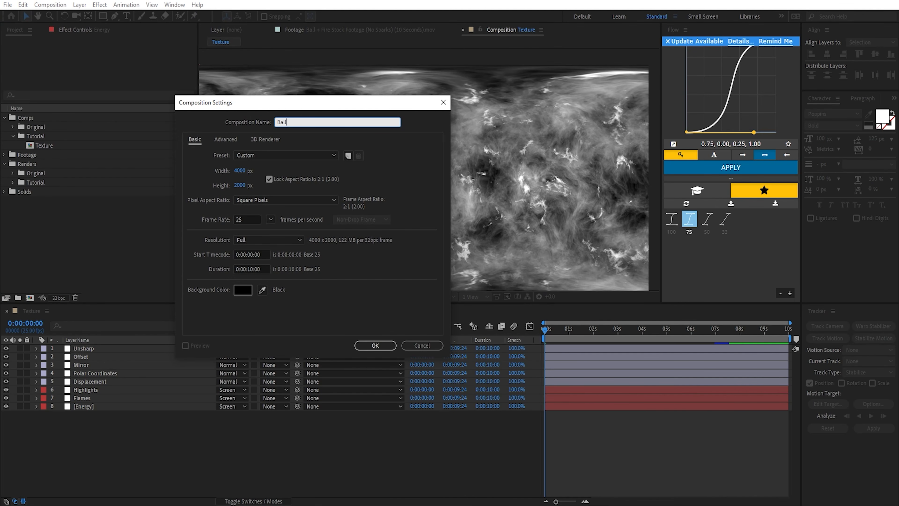
click(269, 179)
text(1920)
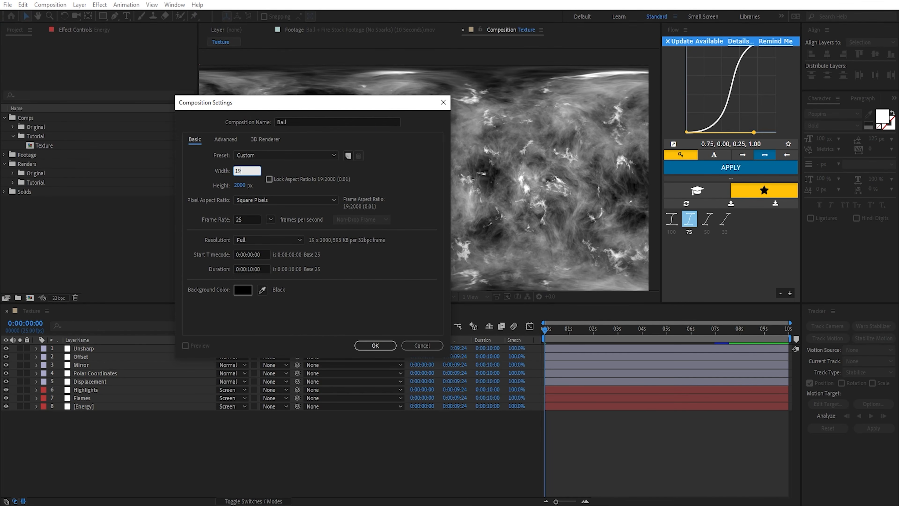
key(Tab)
text(1080)
click(256, 278)
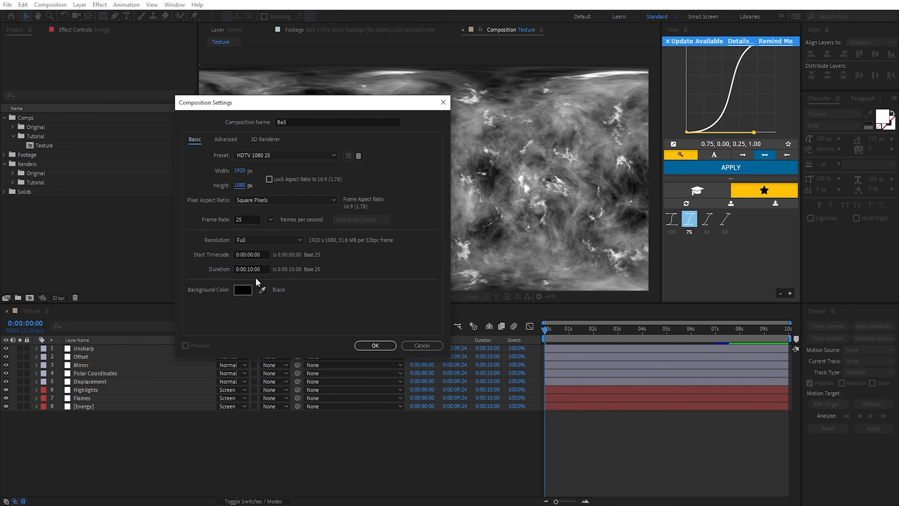
click(385, 348)
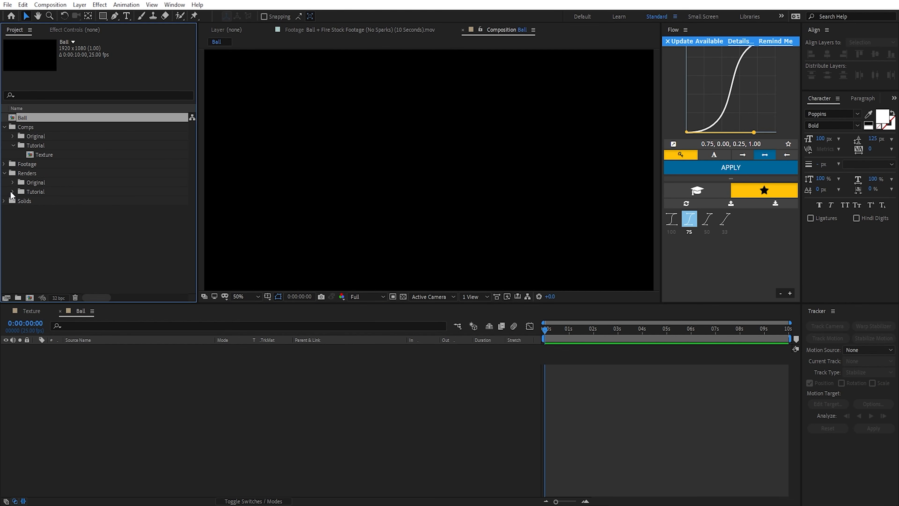
Step: Add the rendered Texture.mov to the Ball composition and apply the CC Sphere effect to it
click(13, 191)
drag(48, 201, 173, 344)
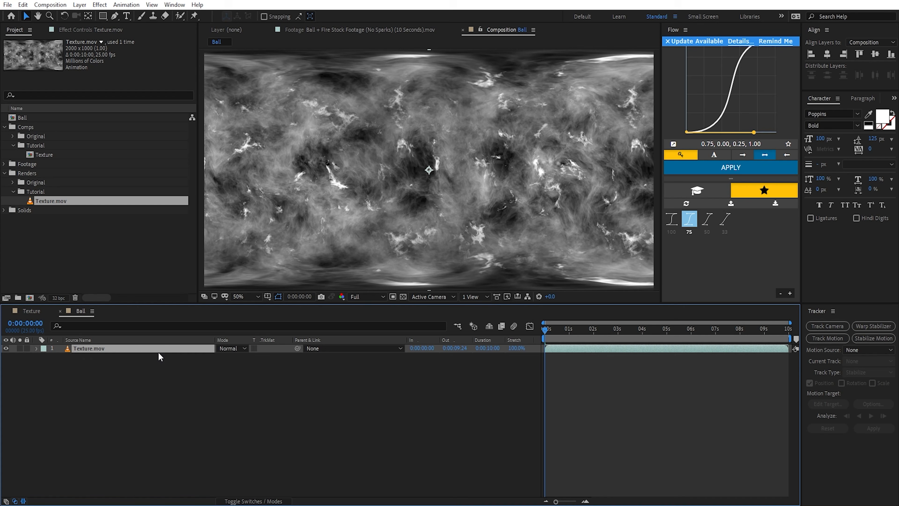
key(ctrl+space)
text(cc sph)
key(Return)
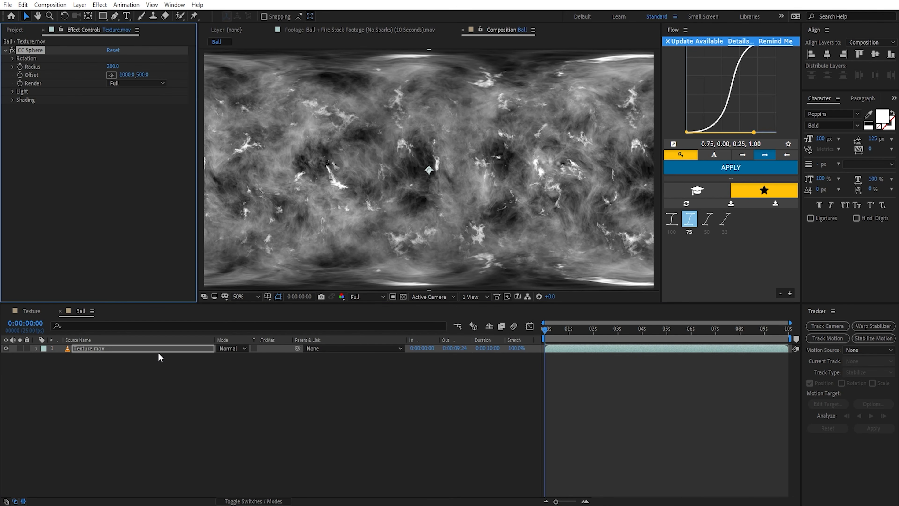
Step: Try a CC Sphere Radius of 457 and a turned Rotation X, and reset the effect to its defaults
drag(112, 66, 227, 67)
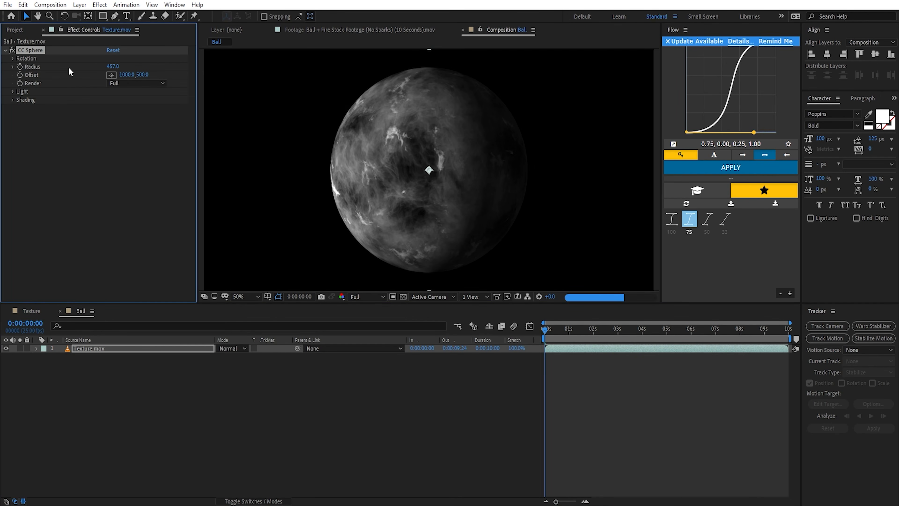
click(12, 59)
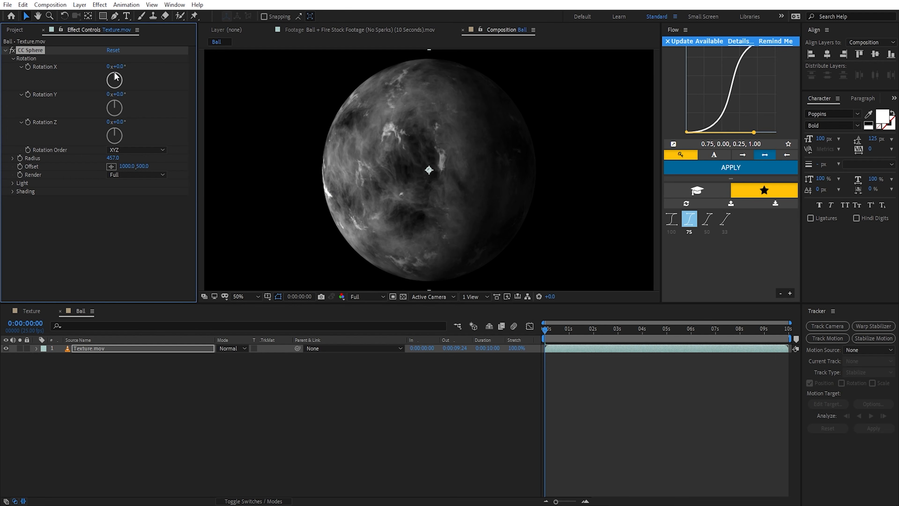
drag(114, 76, 142, 86)
click(120, 66)
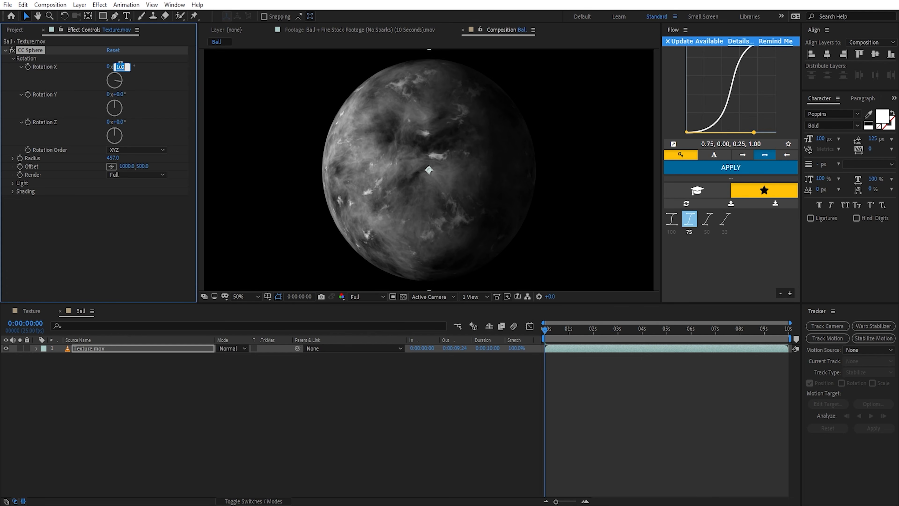
click(113, 51)
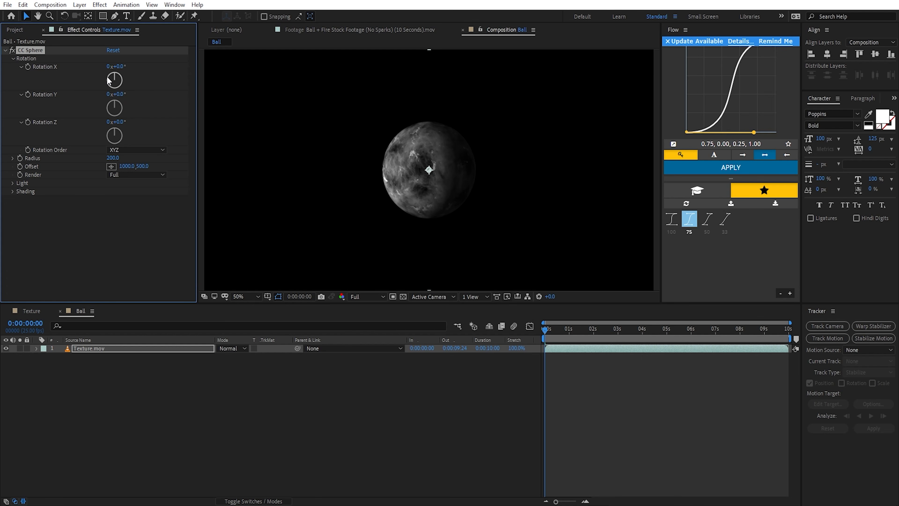
Step: Set the CC Sphere shading to Ambient 100, Roughness 0.001, and Diffuse, Specular and Metal 0
click(13, 191)
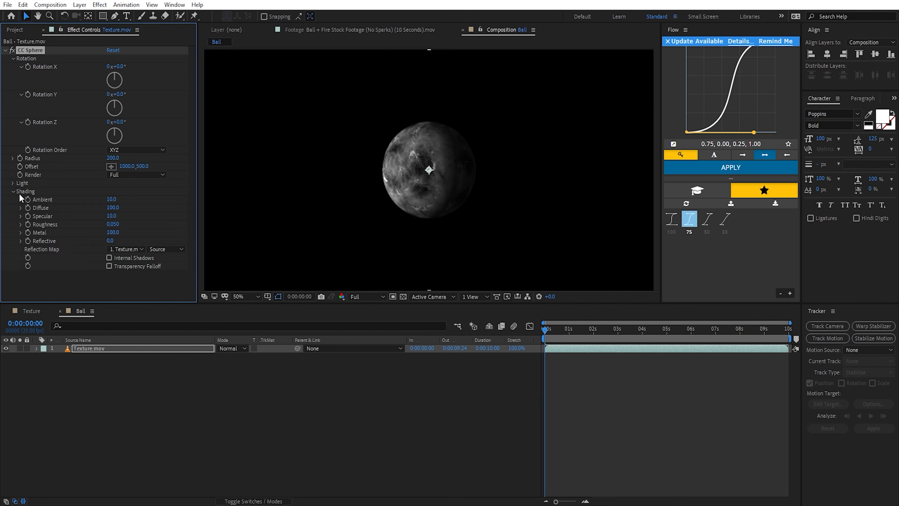
click(111, 199)
text(100)
key(Return)
click(112, 208)
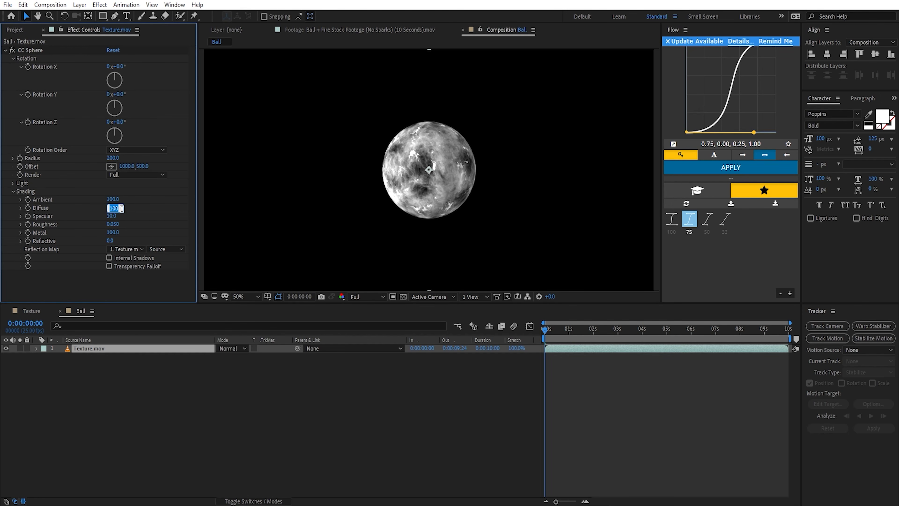
text(0)
key(Return)
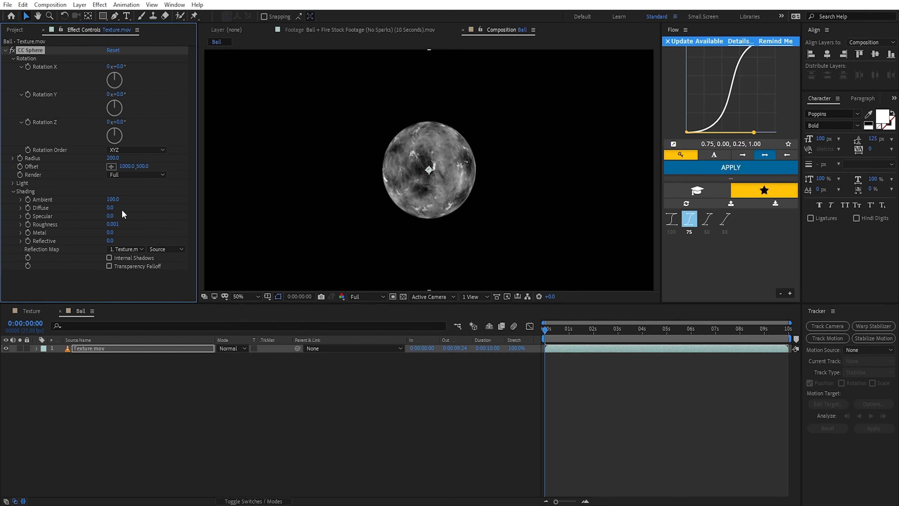
key(/)
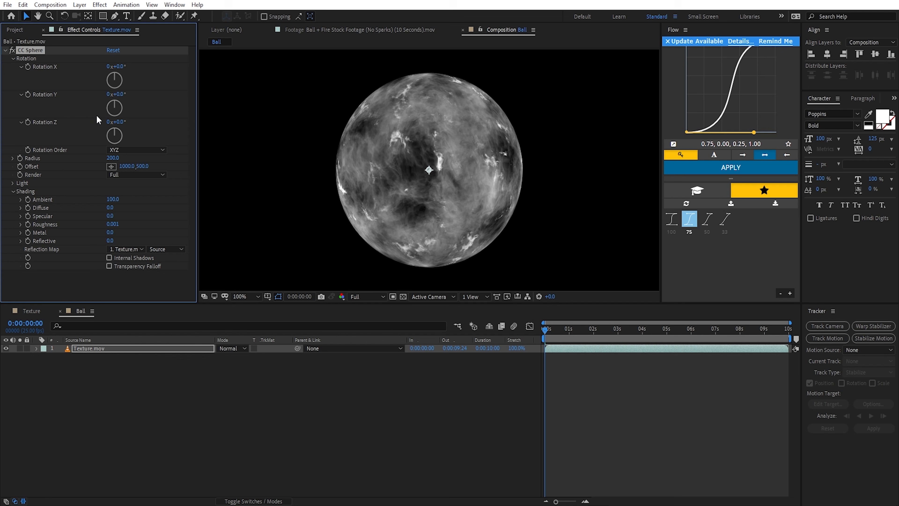
Step: Set the CC Sphere Radius to 400 on the Texture.mov layer
drag(107, 156, 487, 183)
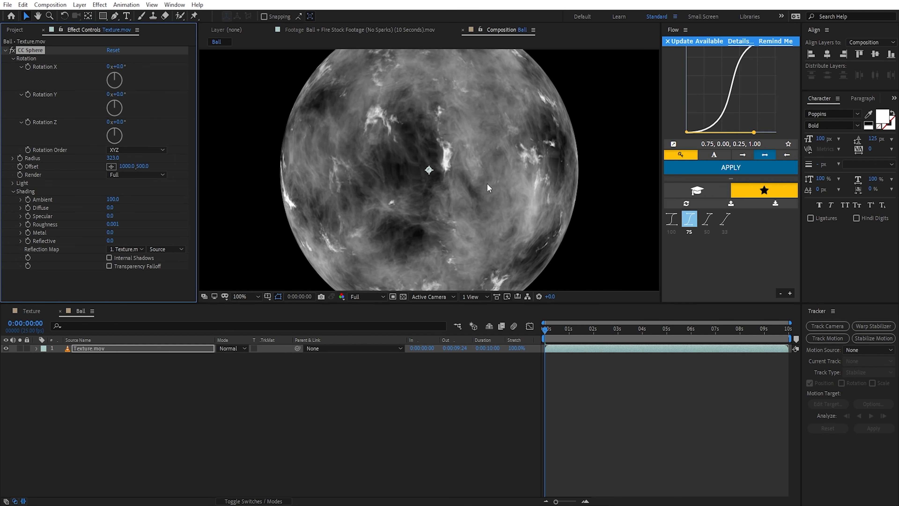
key(comma)
key(comma)
key(comma)
click(113, 157)
text(400)
key(Return)
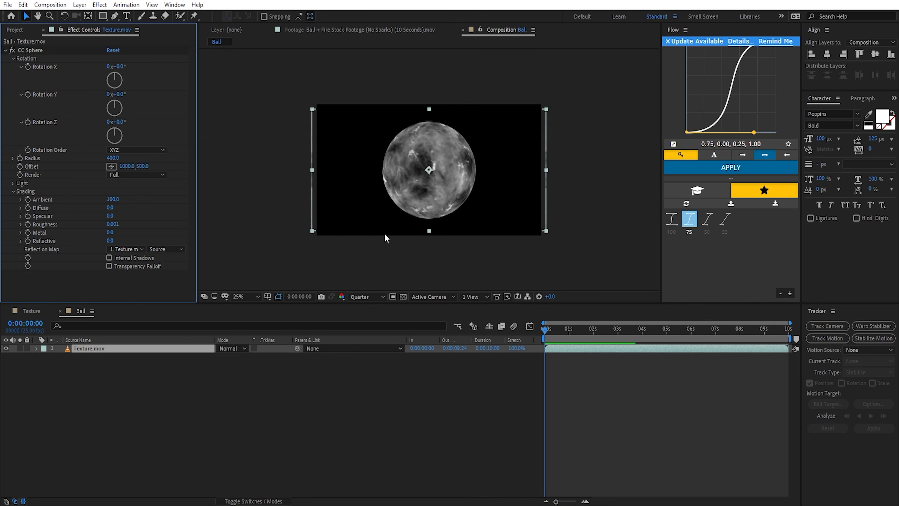
Step: Try a CC Sphere Rotation X of -45° and set it back to 0°
mouse_move(113, 79)
mouse_down()
mouse_move(126, 86)
mouse_move(109, 75)
mouse_up()
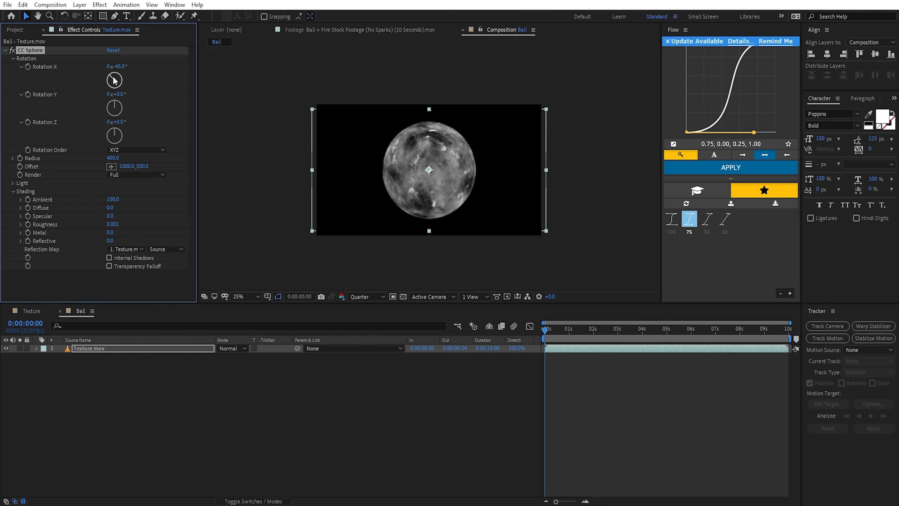
click(120, 67)
text(0)
key(Return)
Step: Keyframe Rotation X at 0 on the first frame and 1 full revolution at 0:00:09:24, and preview the spin
click(27, 68)
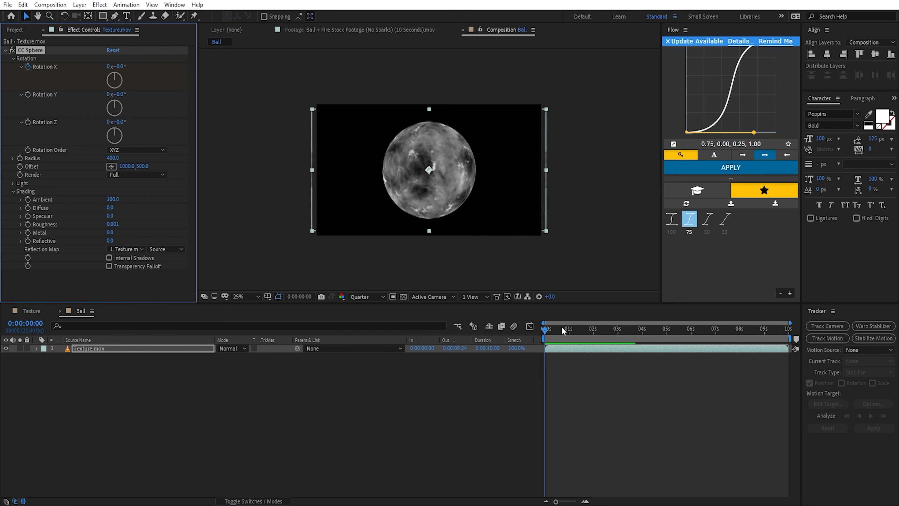
drag(642, 330, 823, 340)
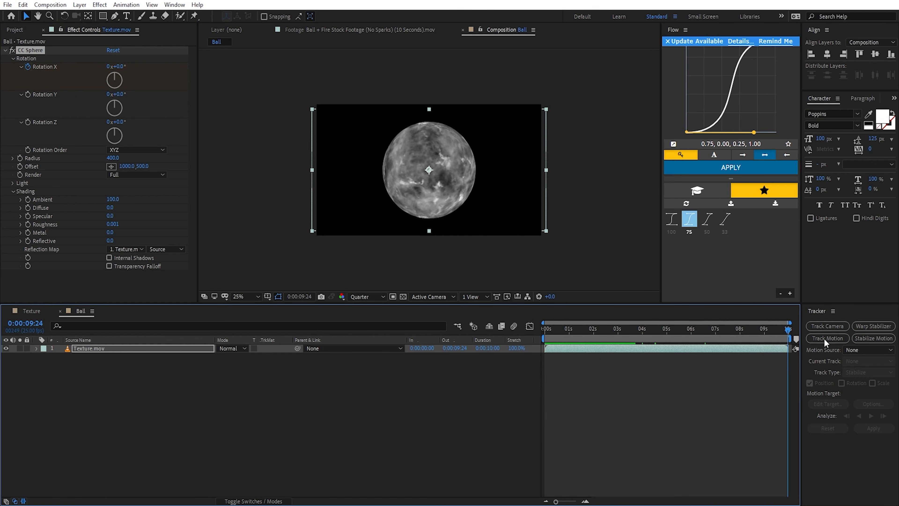
click(103, 64)
click(110, 65)
text(1)
key(Return)
key(space)
drag(581, 330, 552, 344)
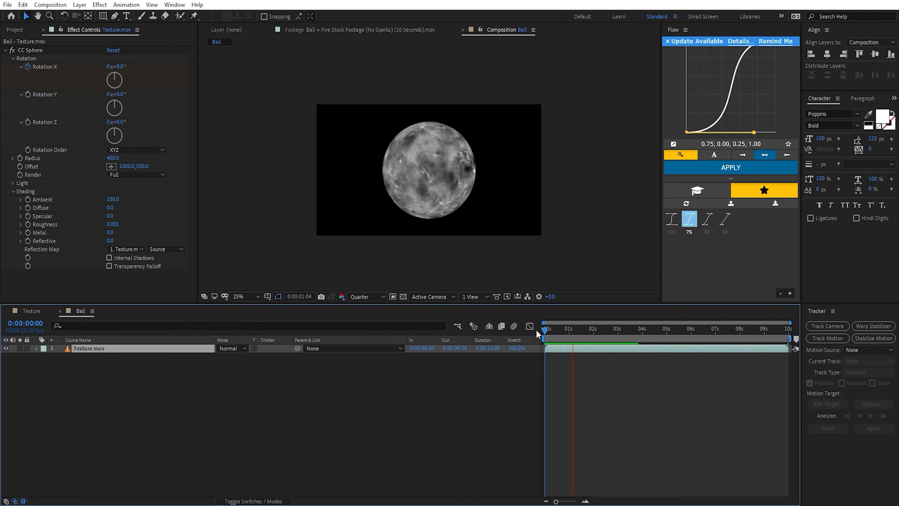
Step: Increase the ending Rotation X keyframe to 2 full revolutions
click(108, 67)
text(2)
key(Return)
Step: Keyframe the CC Sphere Radius at 400 on the first frame and at 0:00:00:20
key(Home)
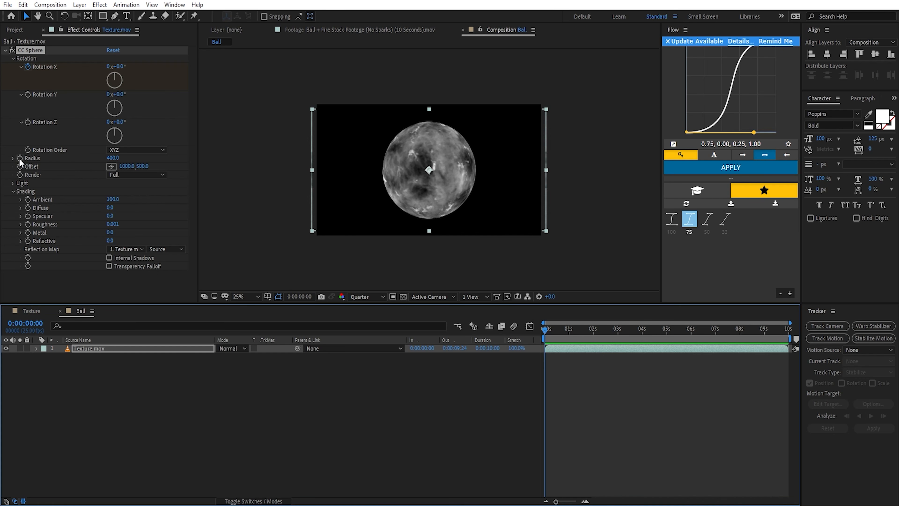
click(20, 158)
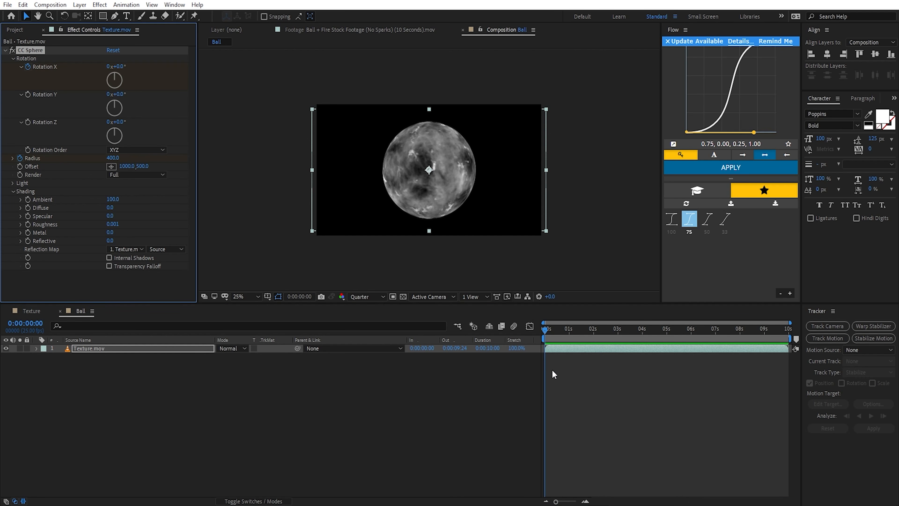
scroll(562, 387, up, 5)
drag(566, 376, 769, 408)
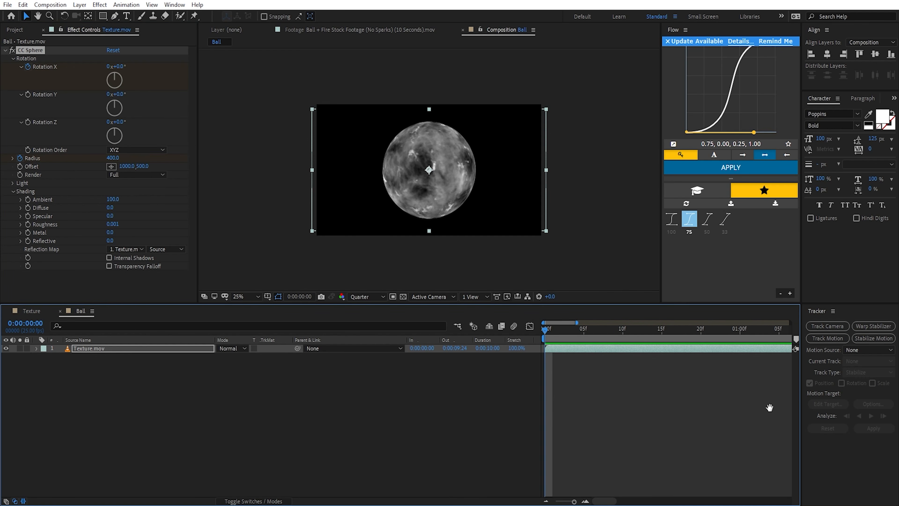
key(v)
drag(668, 333, 700, 337)
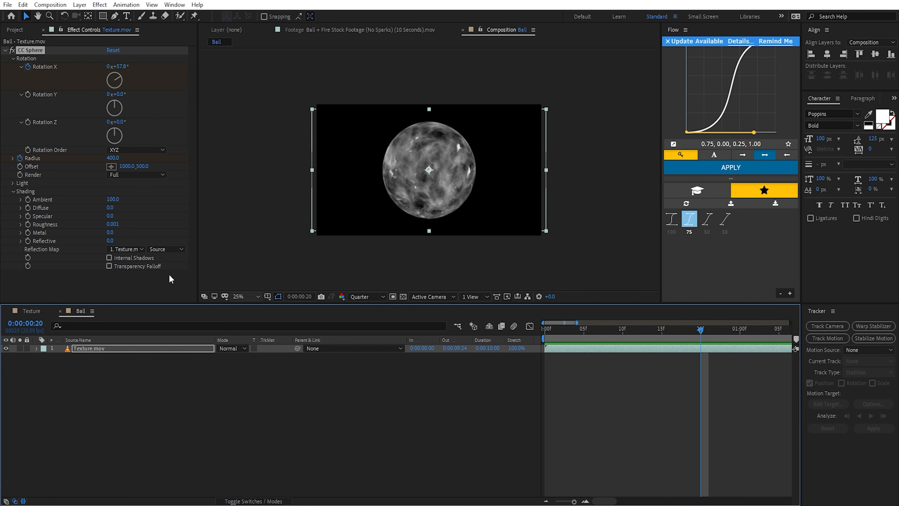
key(u)
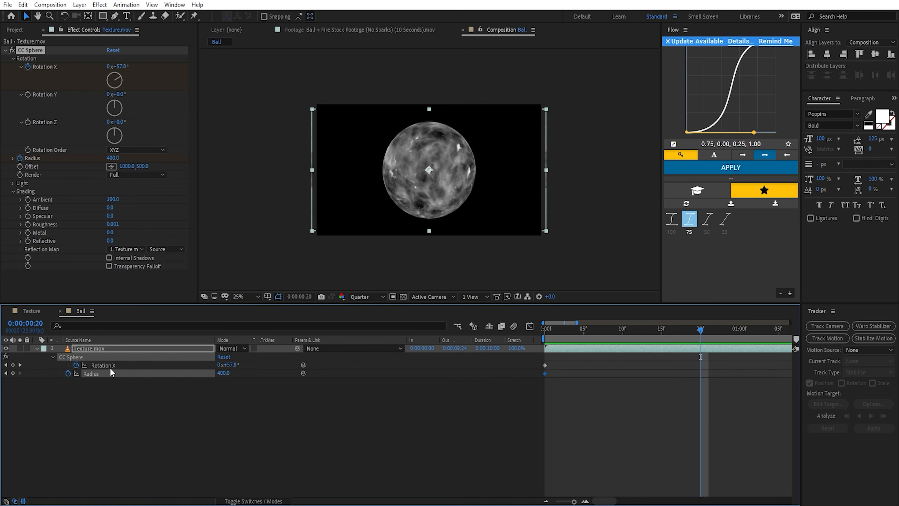
click(72, 394)
click(12, 373)
Step: Set the Radius keyframe on the first frame to 0
drag(696, 332, 723, 366)
click(221, 373)
text(0)
click(301, 428)
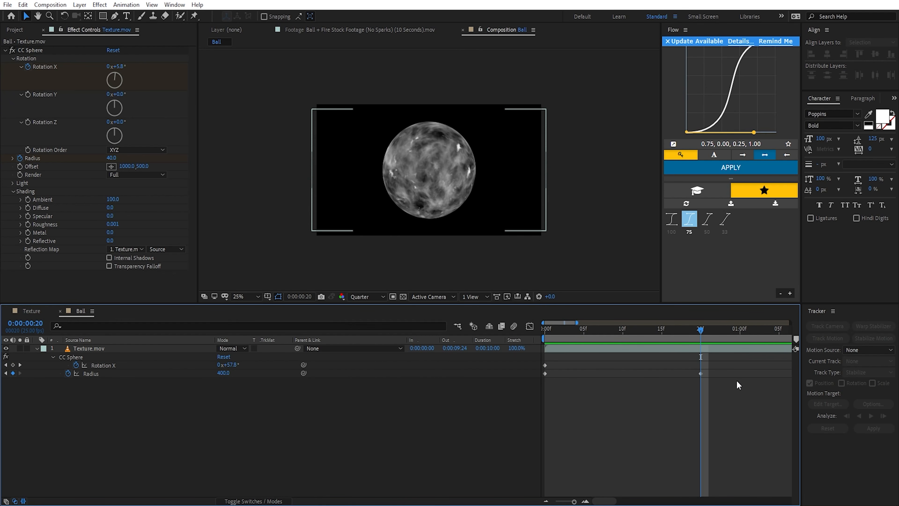
Step: Apply Easy Ease to both Radius keyframes and shape their value curve to rise steeply at first and flatten gradually towards the end
drag(732, 373, 527, 386)
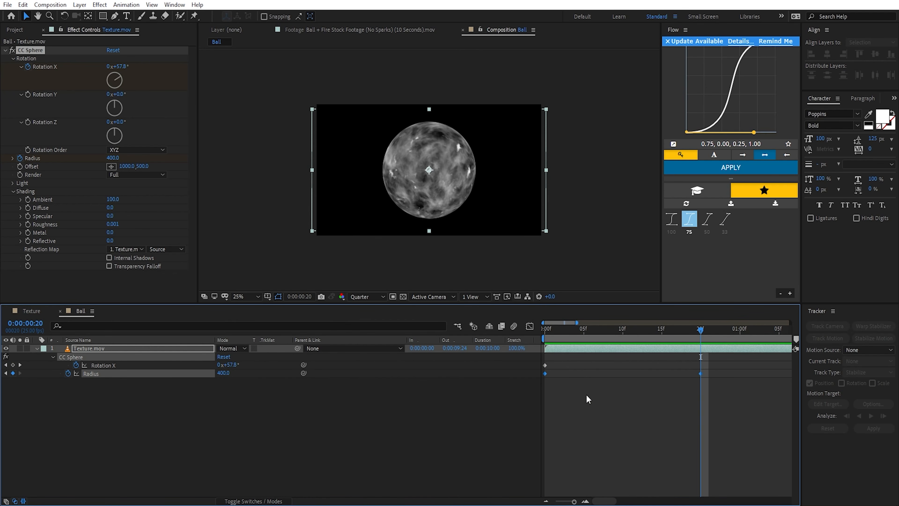
key(F9)
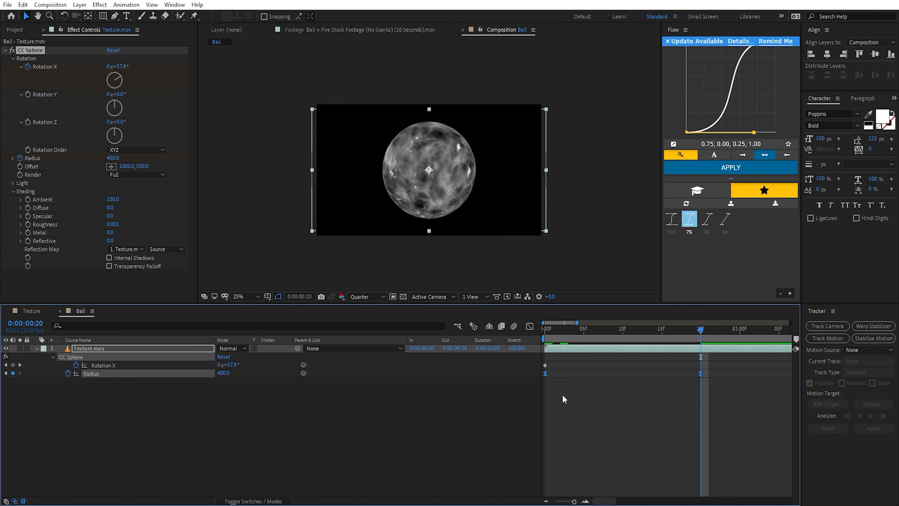
click(529, 326)
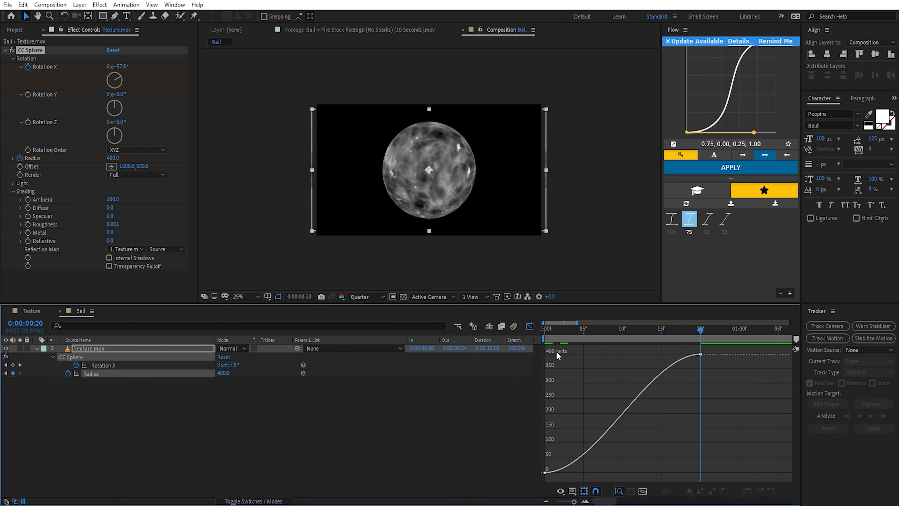
click(687, 365)
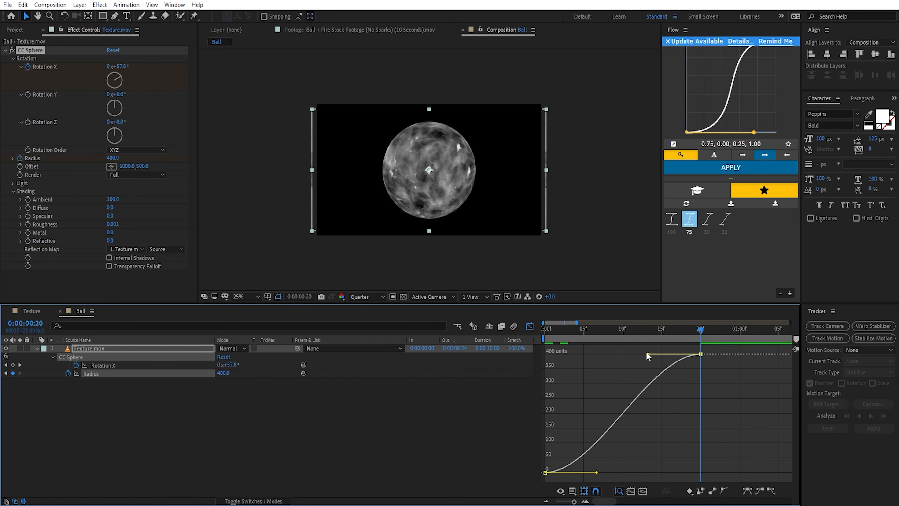
drag(646, 354, 544, 355)
drag(596, 472, 540, 403)
drag(543, 438, 546, 395)
Step: Soften the start of the Radius curve by lowering the first keyframe's handle, and preview the growing ball over the opening second
click(584, 337)
mouse_move(585, 339)
mouse_down()
mouse_move(557, 336)
mouse_move(567, 337)
mouse_up()
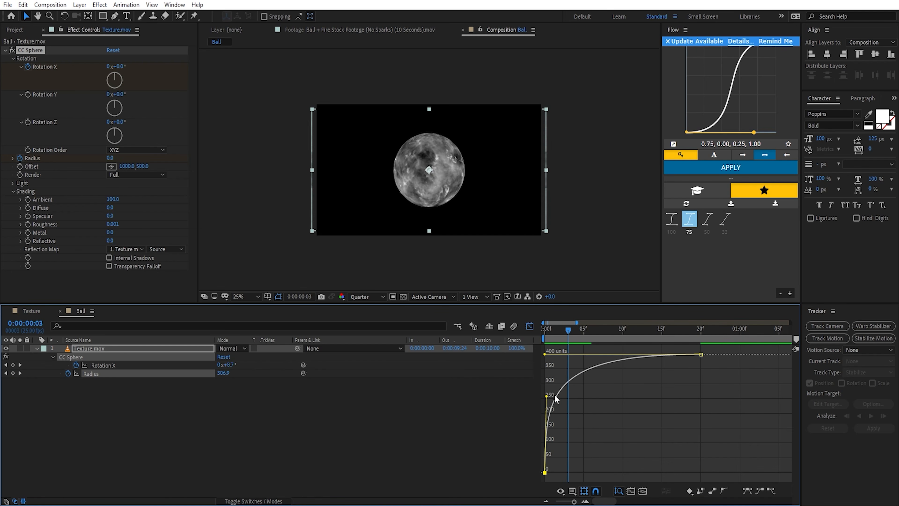
click(544, 393)
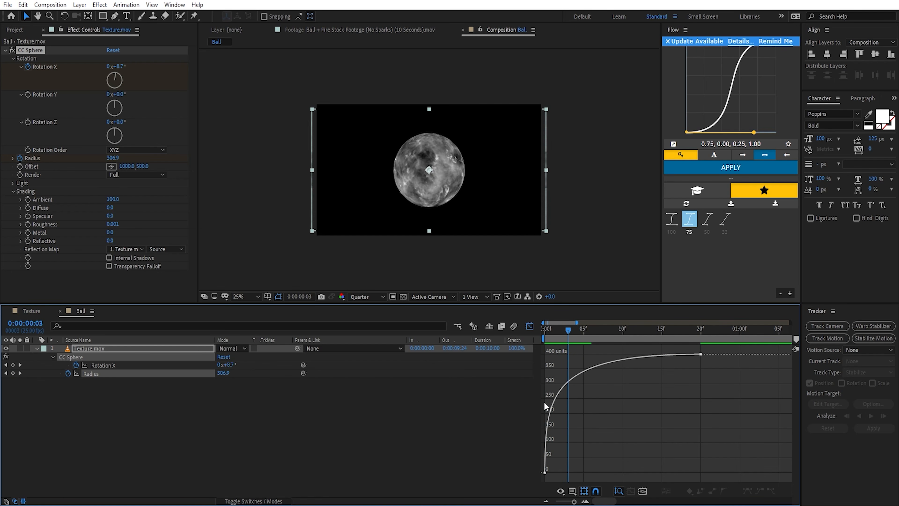
click(692, 355)
drag(546, 398, 546, 427)
click(559, 330)
drag(559, 330, 539, 336)
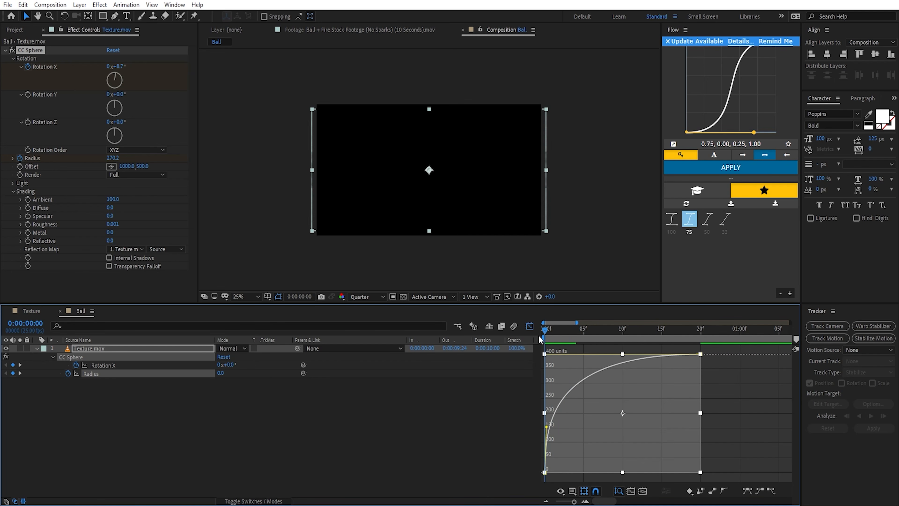
key(space)
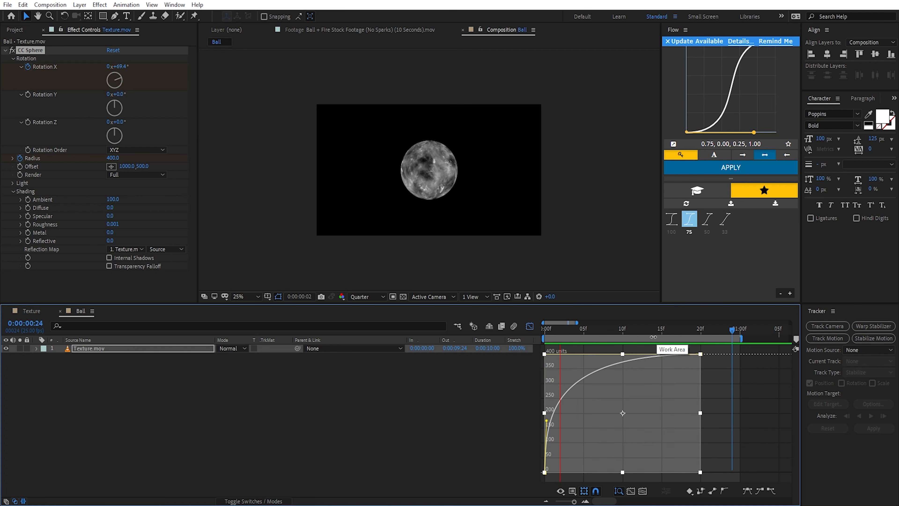
key(space)
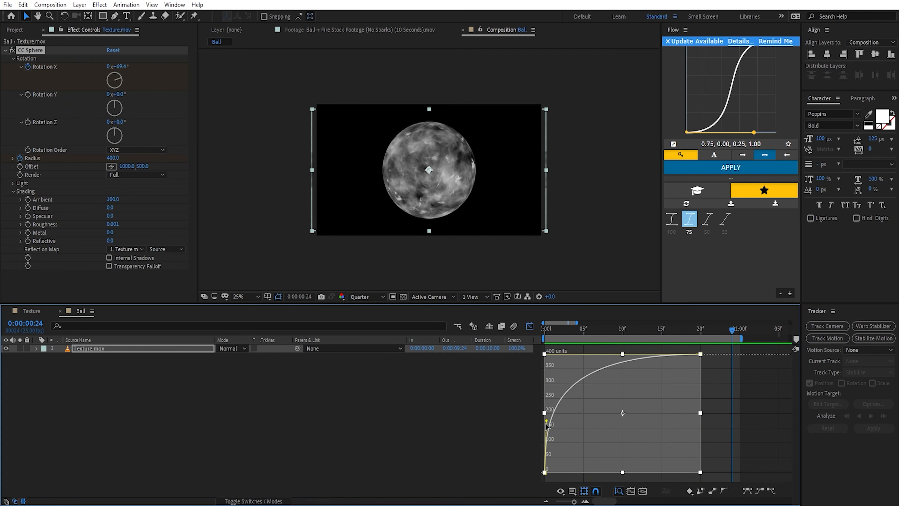
key(space)
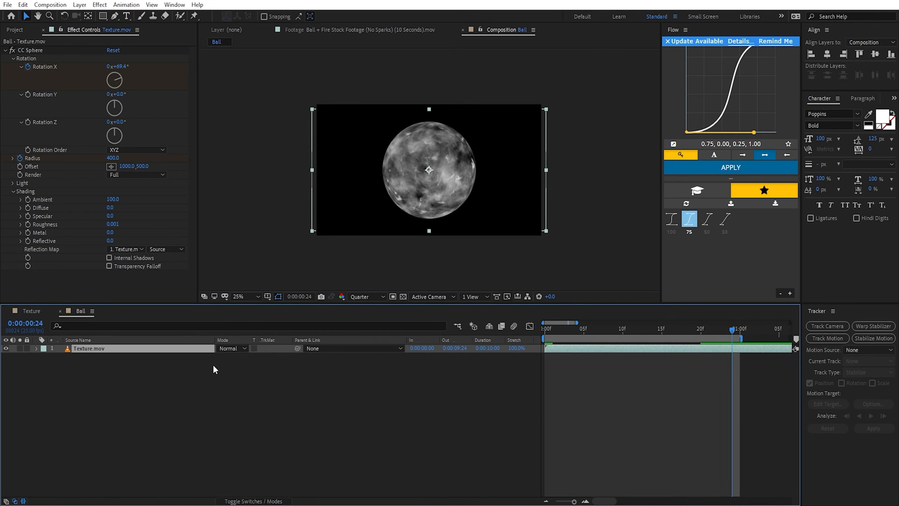
Step: Apply Turbulent Displace to the Texture.mov layer with Turbulent Smoother displacement, Amount 31 and Size 64
key(ctrl+space)
text(turbul;)
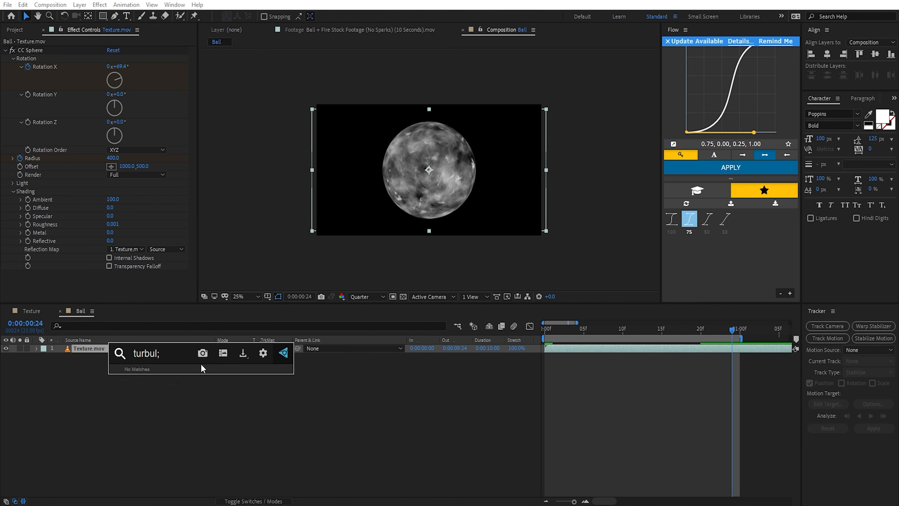
key(BackSpace)
key(Return)
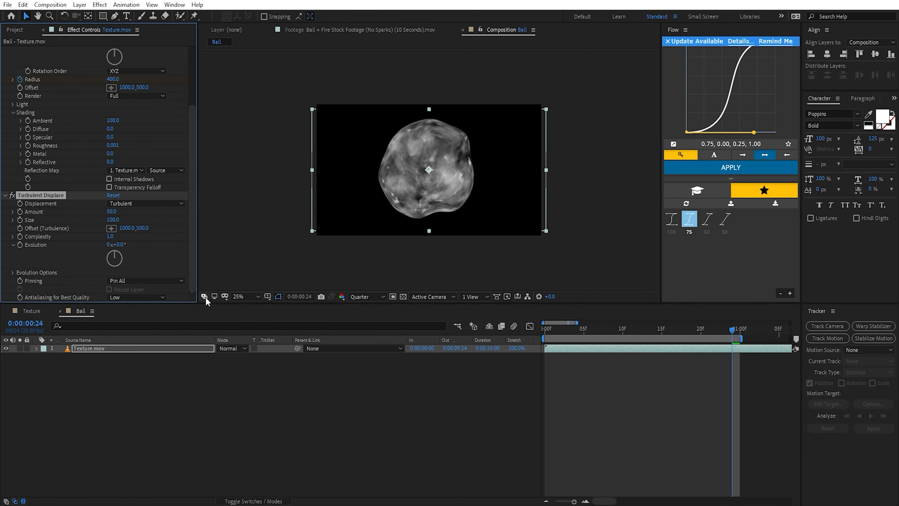
click(121, 205)
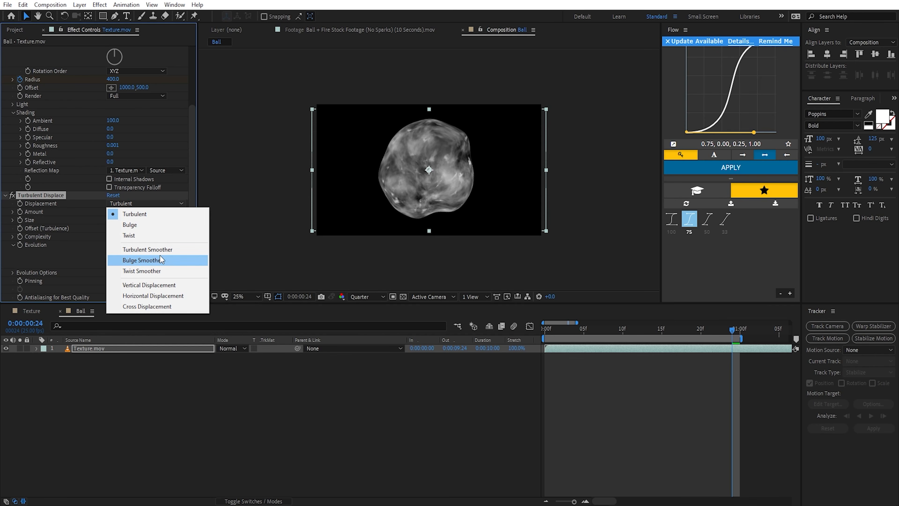
click(160, 256)
drag(110, 211, 102, 226)
Step: Animate the Turbulent Displace Evolution with the expression time*2000 and collapse the layer's properties
alt+click(20, 245)
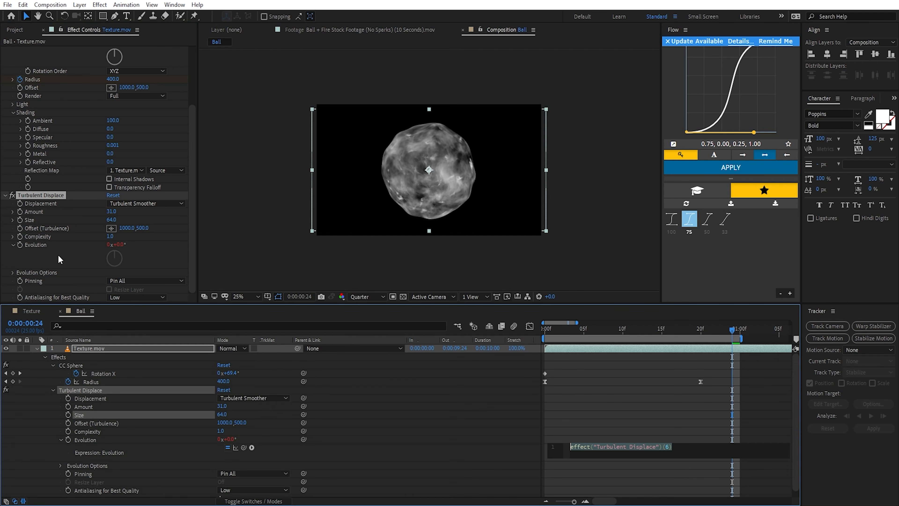
text(time)
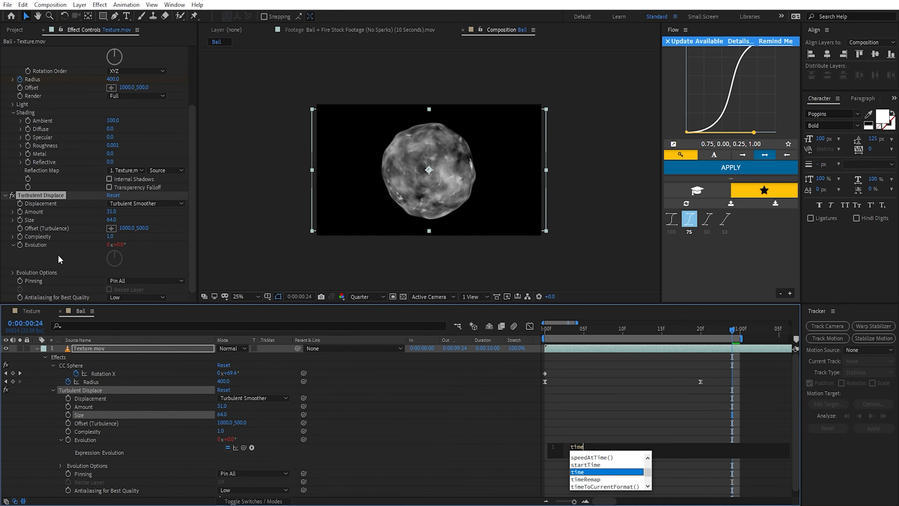
text(*)
click(58, 255)
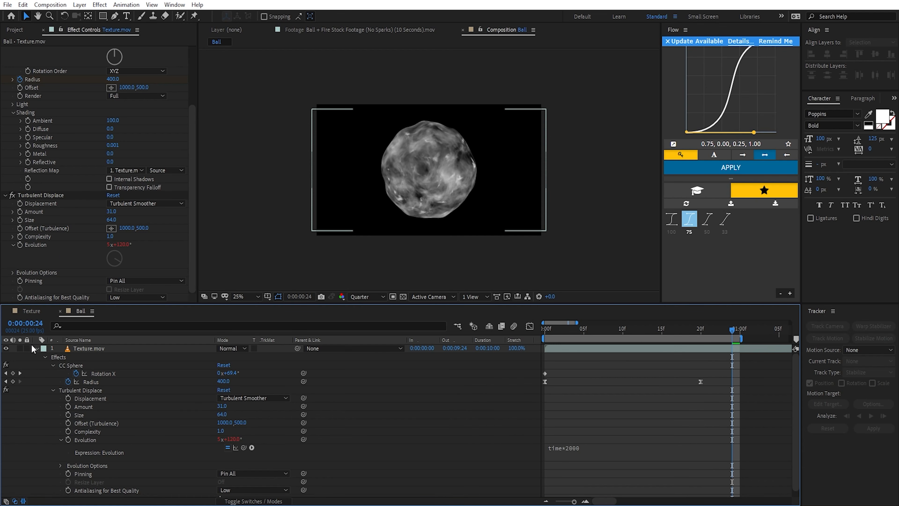
click(36, 348)
Step: Duplicate the Texture.mov layer, renaming the original Ball and the copy Ball 2
click(88, 349)
key(ctrl+d)
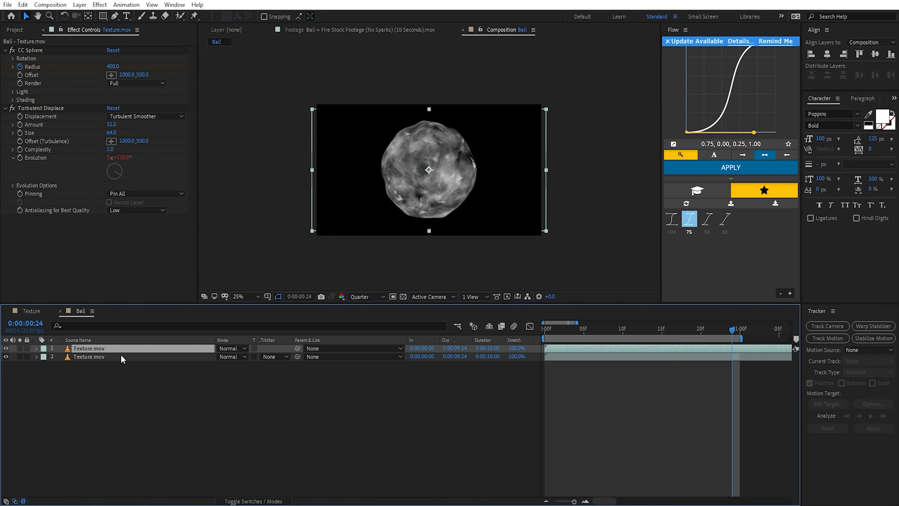
click(101, 356)
key(Return)
text(S)
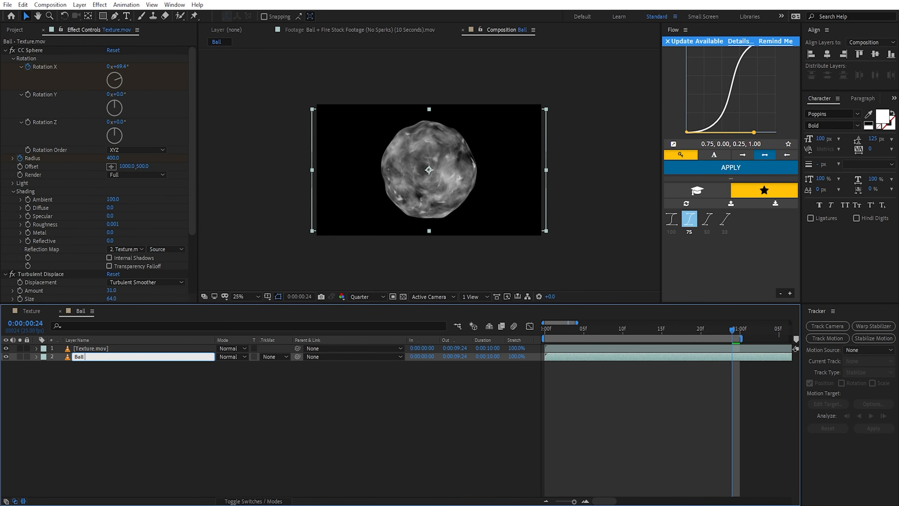
click(129, 350)
key(Return)
text(Ball 2)
key(Return)
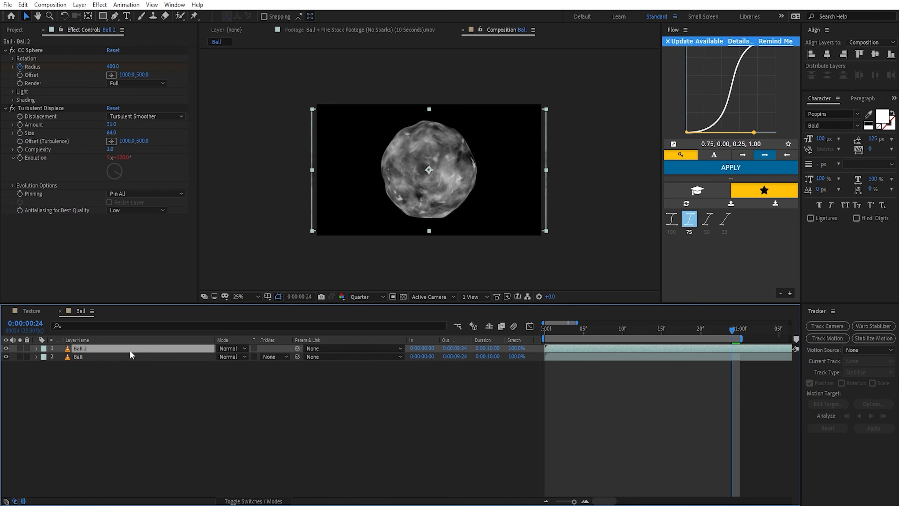
Step: Move the Ball 2 layer beneath Ball and set both layers' blending mode to Screen
drag(129, 350, 120, 387)
shift+click(218, 348)
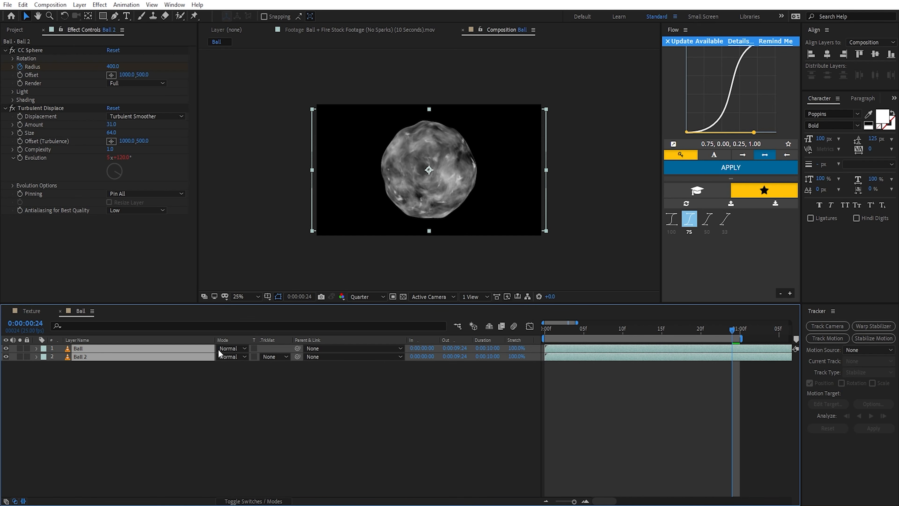
click(218, 348)
click(269, 203)
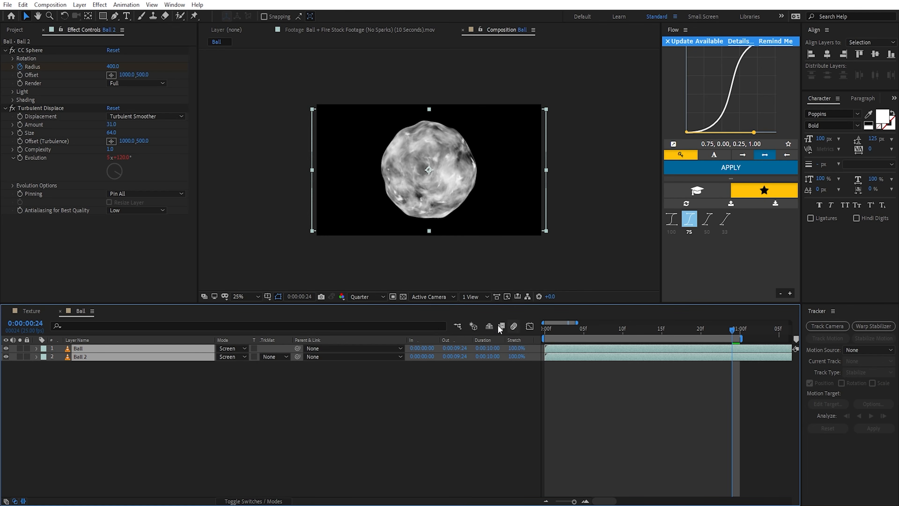
click(443, 395)
Step: On Ball 2's CC Sphere, set the Radius keyframe at 0:00:00:20 to 423 and Rotation Y to 187°
click(198, 356)
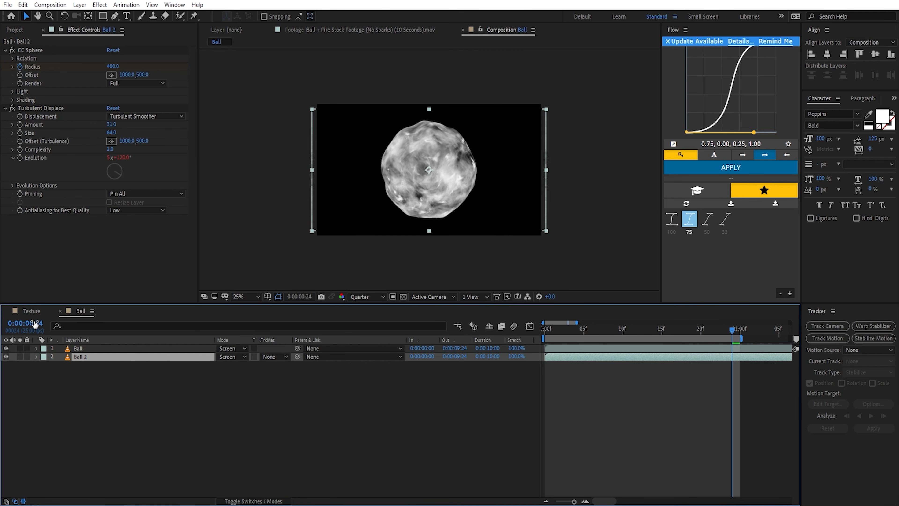
click(127, 256)
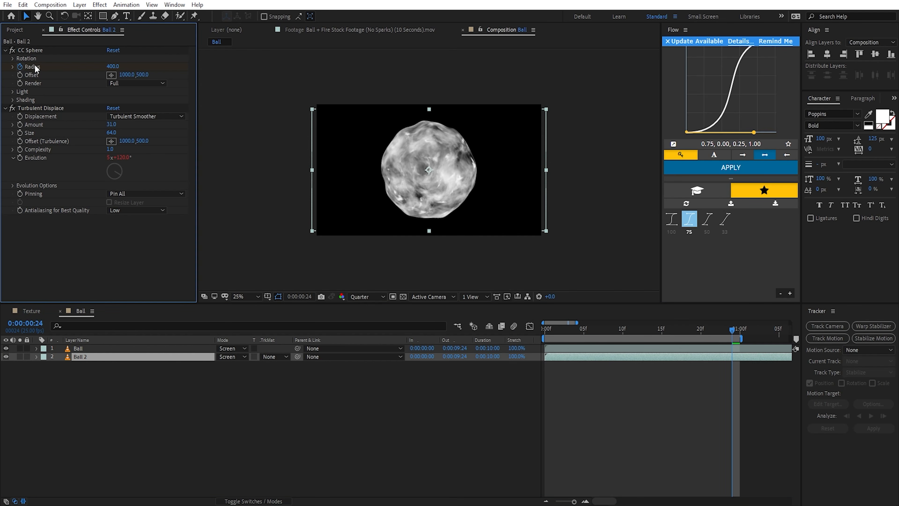
key(u)
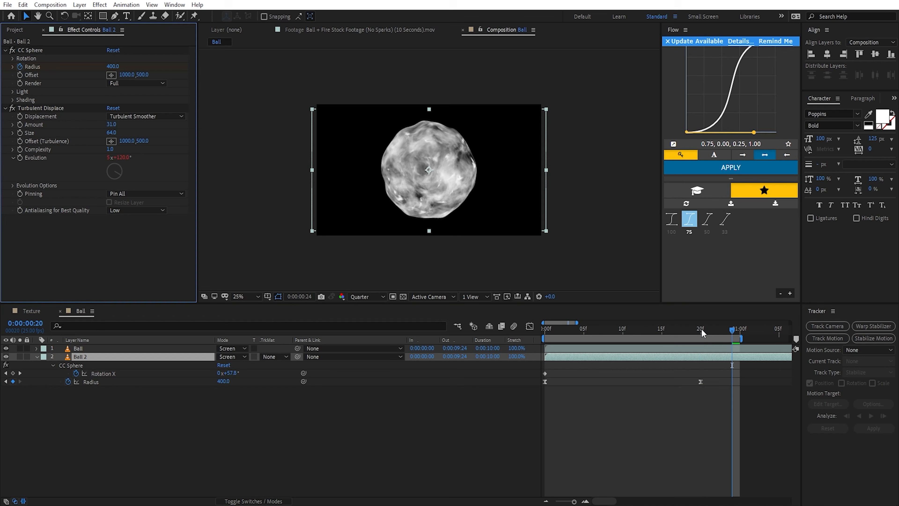
click(700, 328)
scroll(477, 152, up, 2)
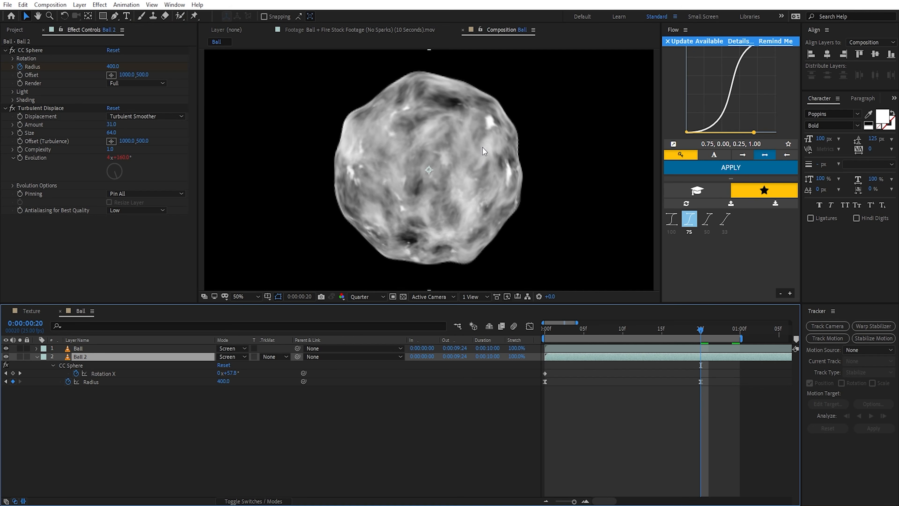
drag(113, 67, 133, 77)
scroll(435, 140, down, 2)
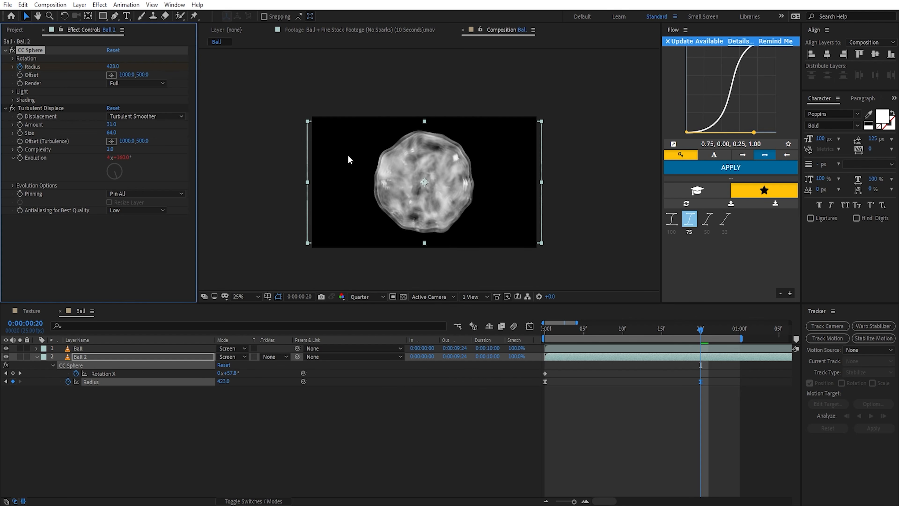
click(13, 59)
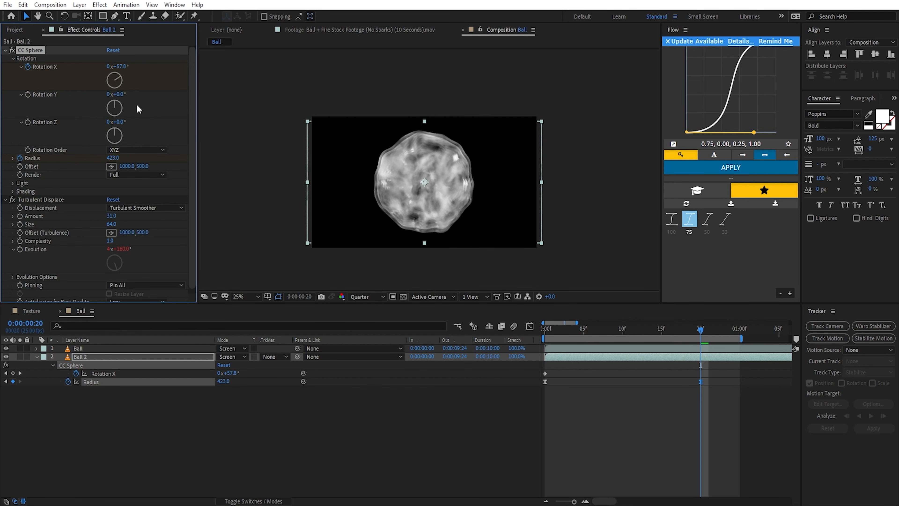
mouse_move(118, 105)
mouse_down()
mouse_move(128, 113)
mouse_move(110, 122)
mouse_up()
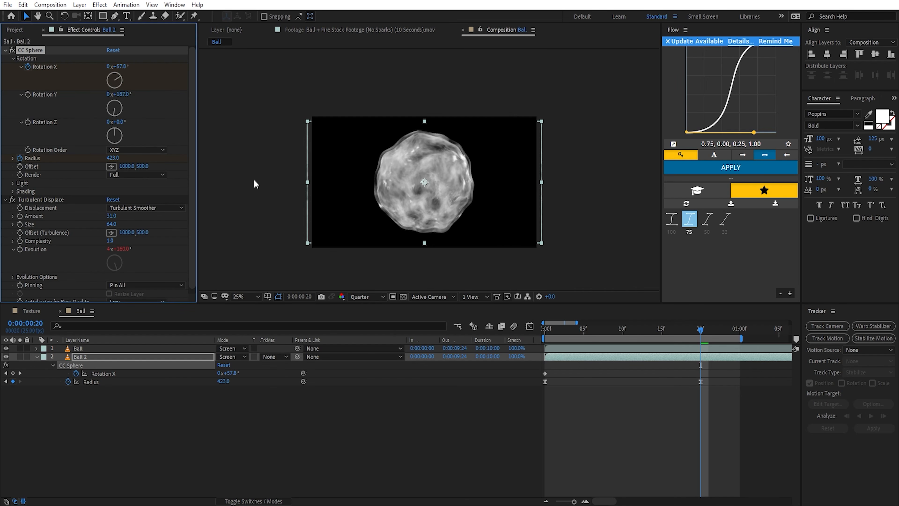
Step: Change Ball 2's Turbulent Displace to Turbulent displacement with Amount 18 and Size 120
click(129, 209)
click(140, 220)
key(period)
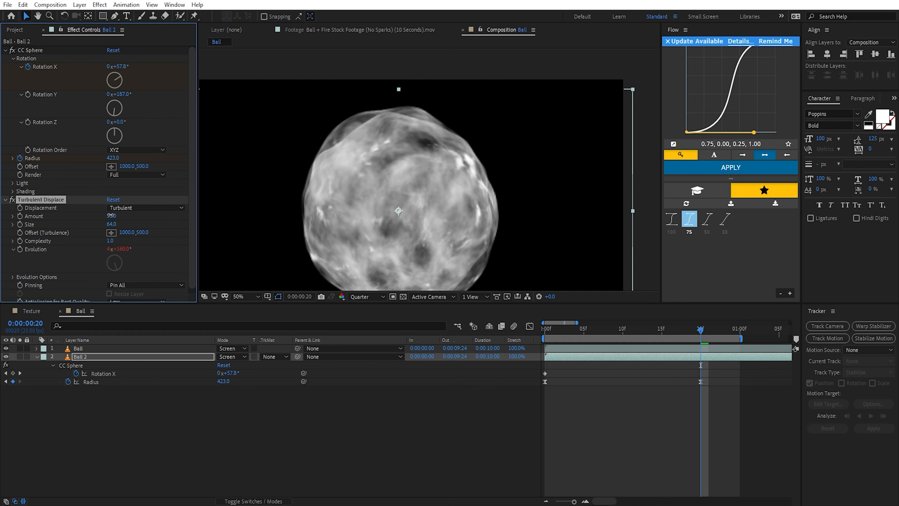
drag(114, 216, 140, 226)
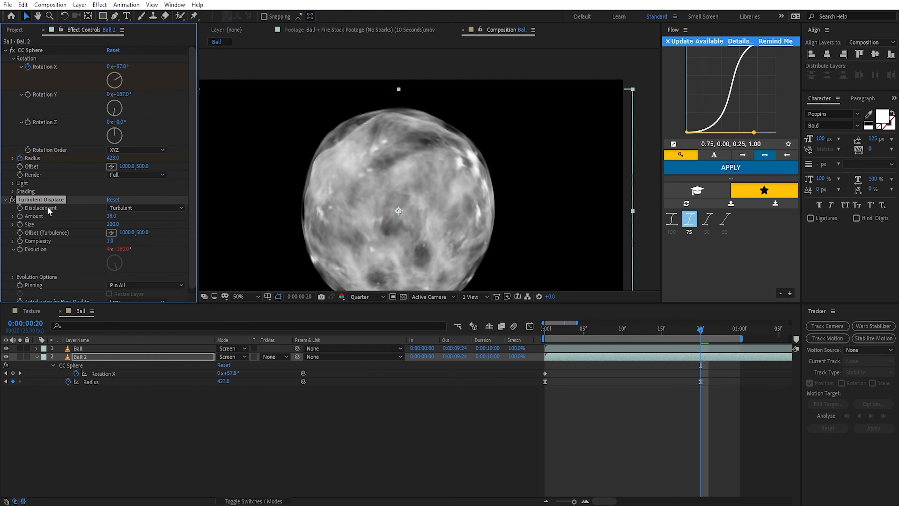
Step: Duplicate Ball 2's Turbulent Displace effect and set the copy's Amount to 59 and Size to 19
key(ctrl+d)
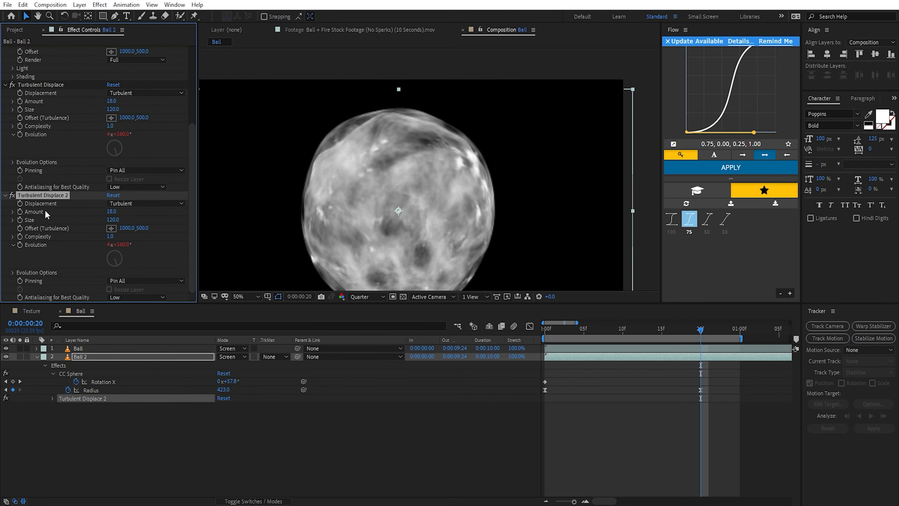
mouse_move(114, 222)
mouse_down()
mouse_move(61, 223)
mouse_move(131, 215)
mouse_move(117, 221)
mouse_up()
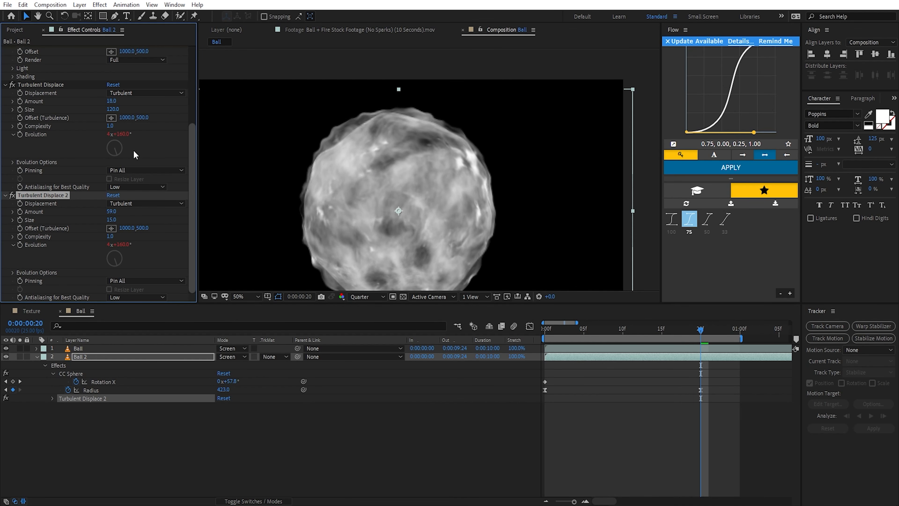
drag(112, 219, 114, 219)
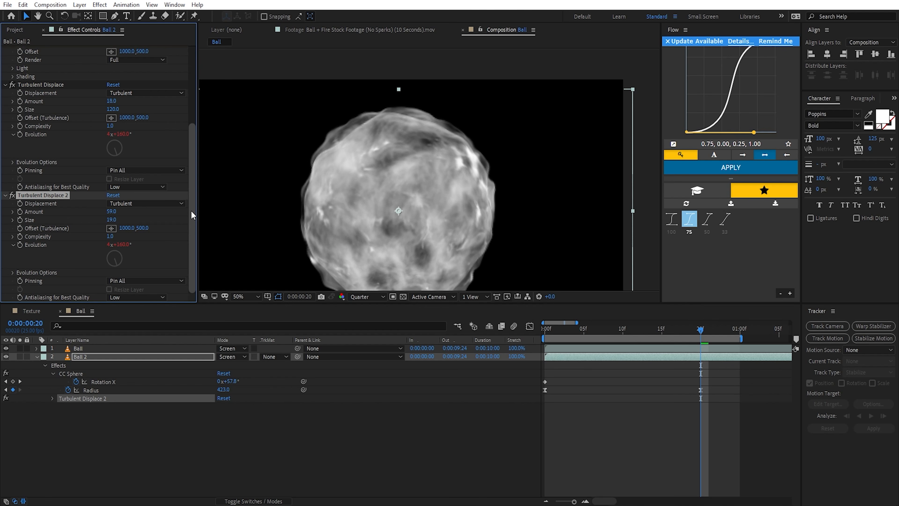
Step: In Ball 2's evolution options, set Random Seed to 260 for Turbulent Displace and 630 for Turbulent Displace 2
click(102, 220)
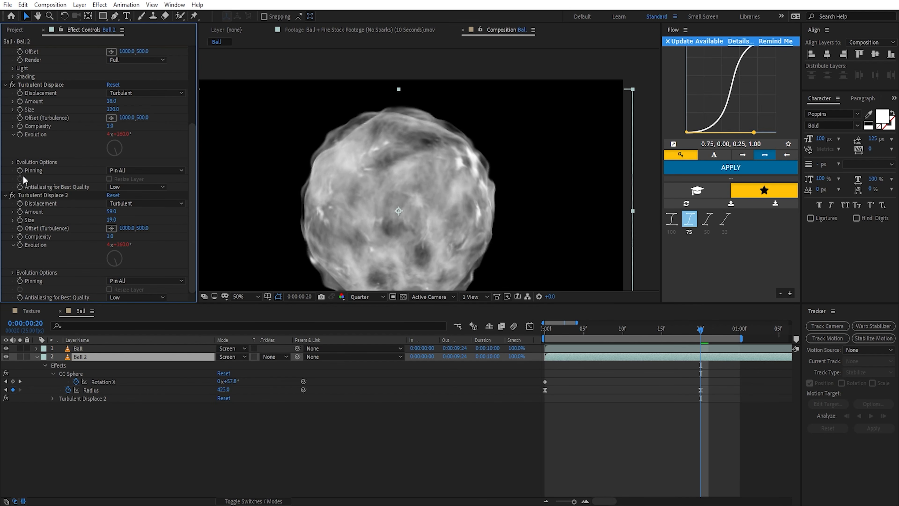
click(13, 162)
drag(109, 187, 124, 188)
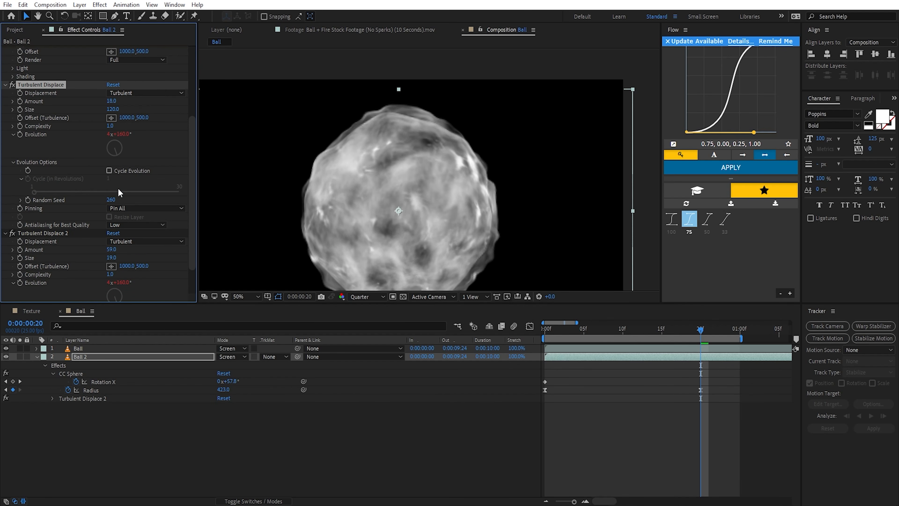
scroll(53, 230, down, 1)
click(14, 272)
scroll(21, 273, down, 1)
drag(110, 273, 156, 275)
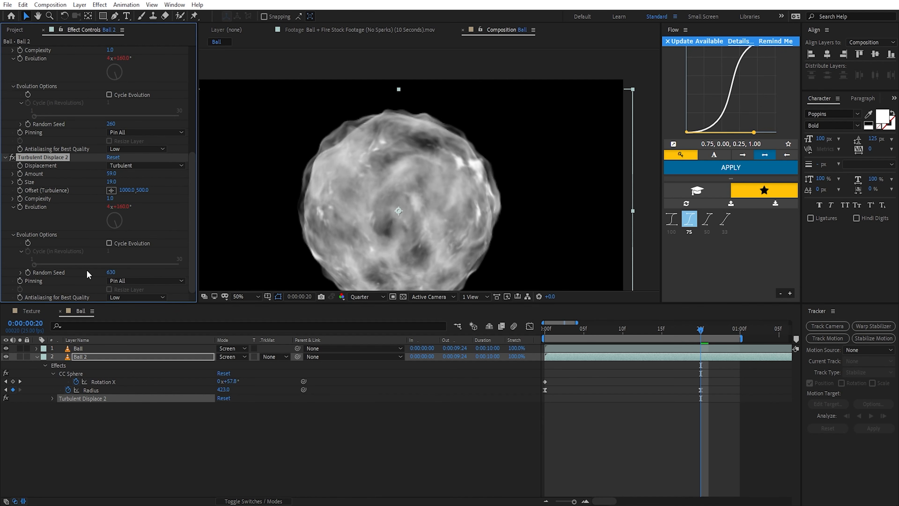
click(37, 356)
click(124, 410)
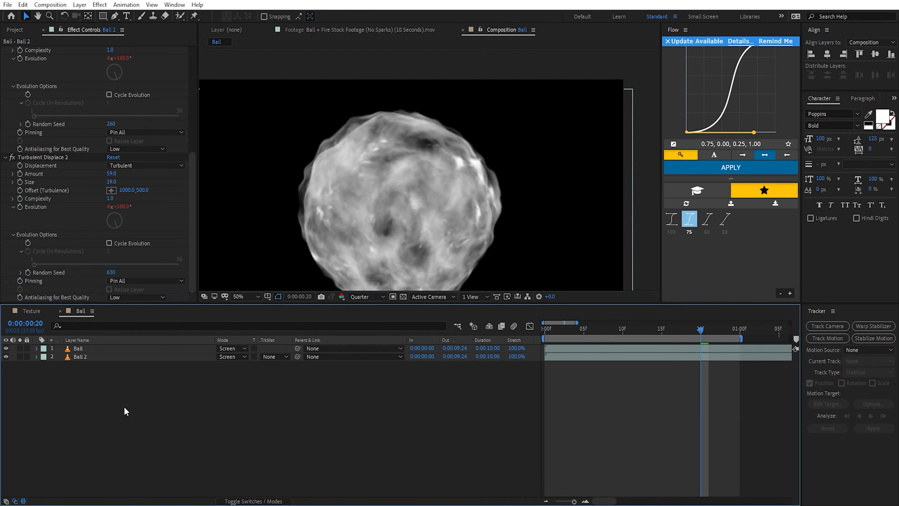
Step: Hide the Ball layer and add a white 1920 × 1080 solid named Matte directly above Ball 2
click(6, 348)
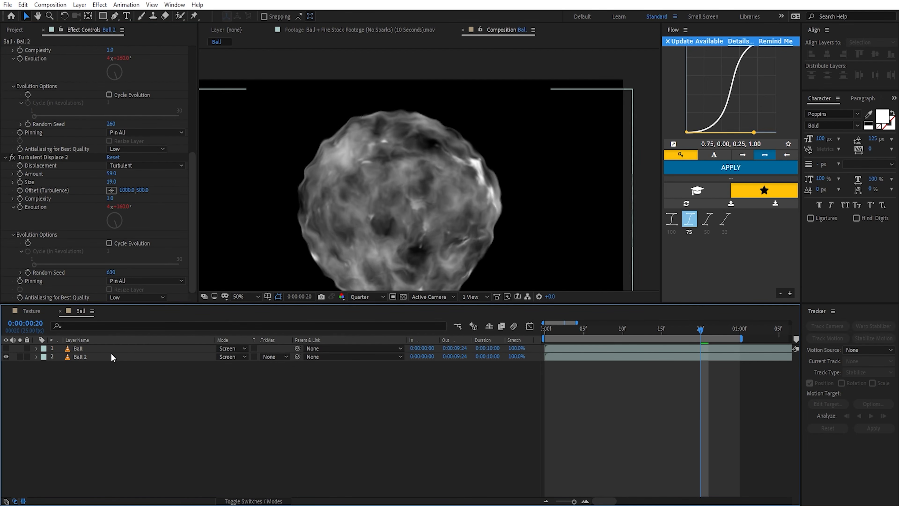
click(80, 5)
mouse_move(89, 16)
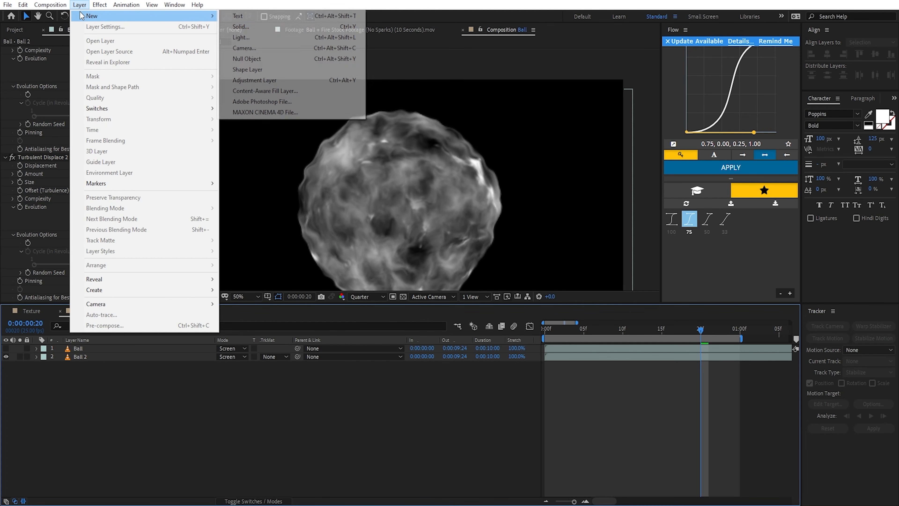
click(304, 27)
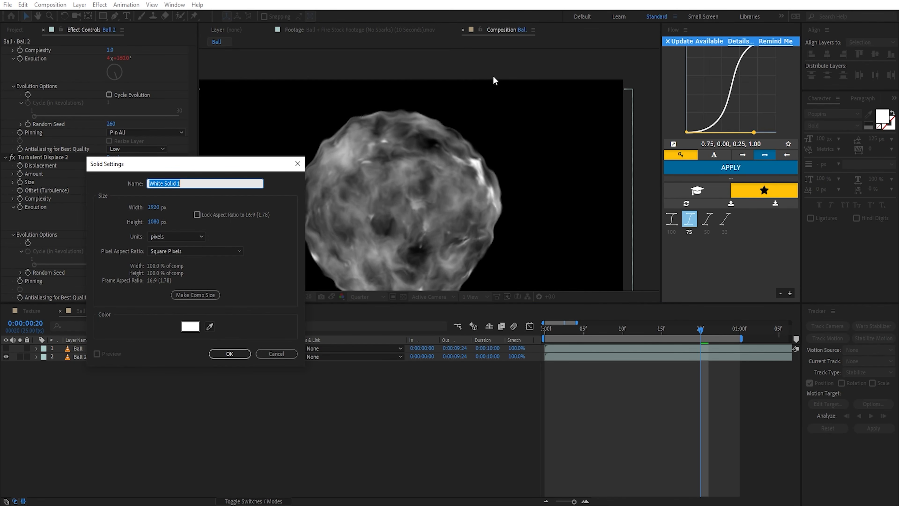
text(Matte)
click(230, 354)
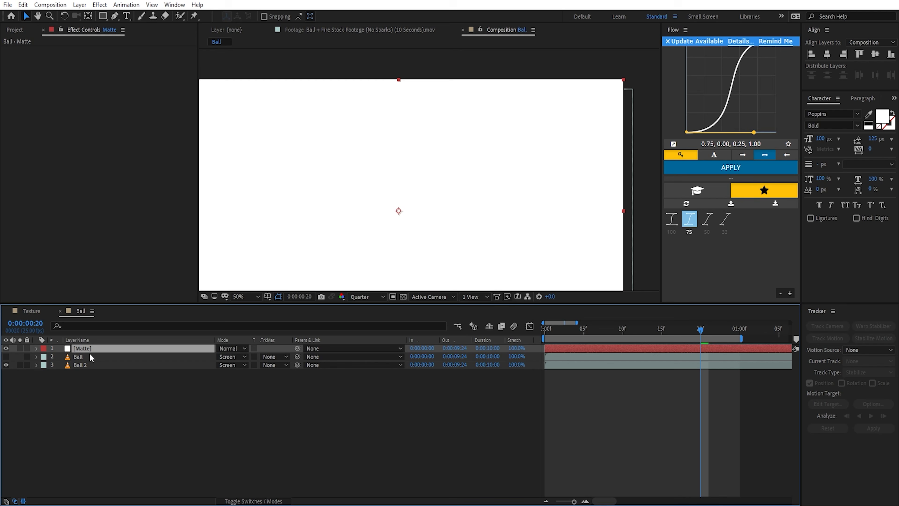
drag(89, 350, 83, 358)
Step: Apply Fractal Noise to the Matte layer with Contrast 286 and Brightness -17
key(ctrl+space)
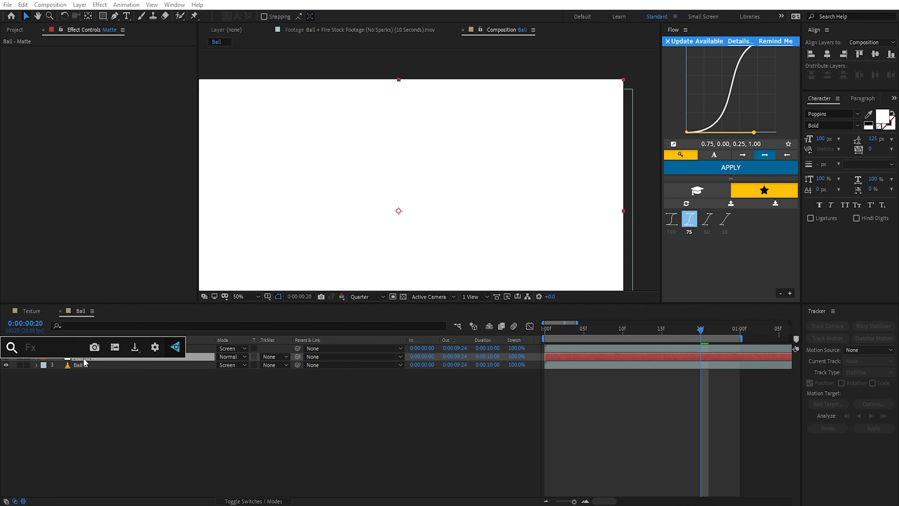
text(frac)
key(Down)
key(Return)
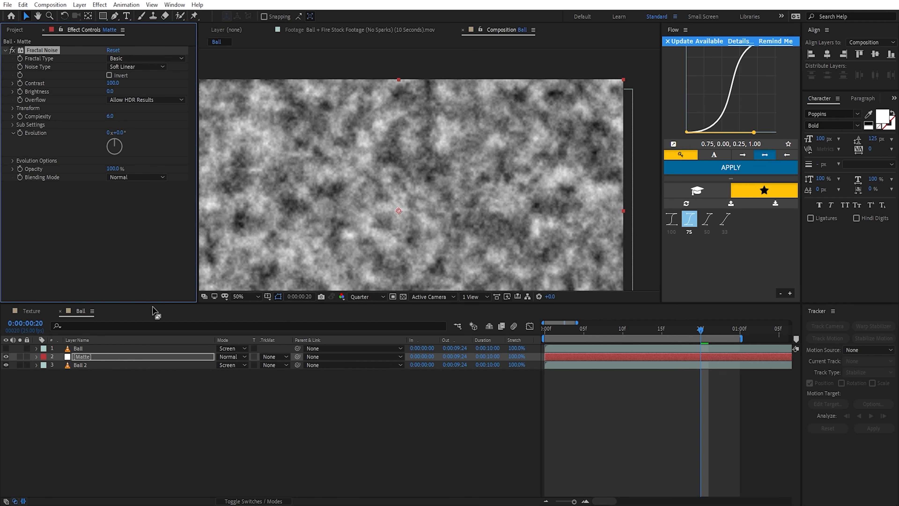
drag(113, 82, 220, 104)
drag(110, 92, 105, 93)
Step: Change Matte's Fractal Noise to Fractal Type Dynamic with Noise Type Linear and Scale 127
click(132, 58)
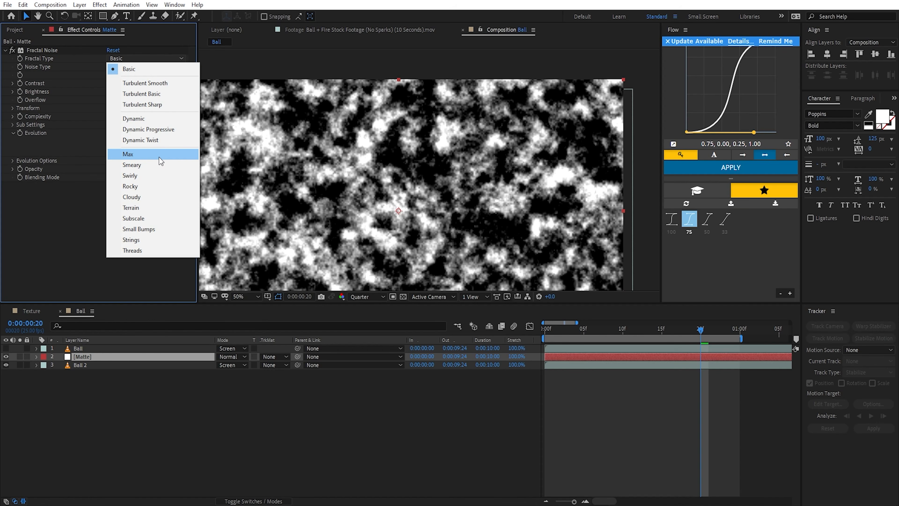
click(148, 116)
click(12, 108)
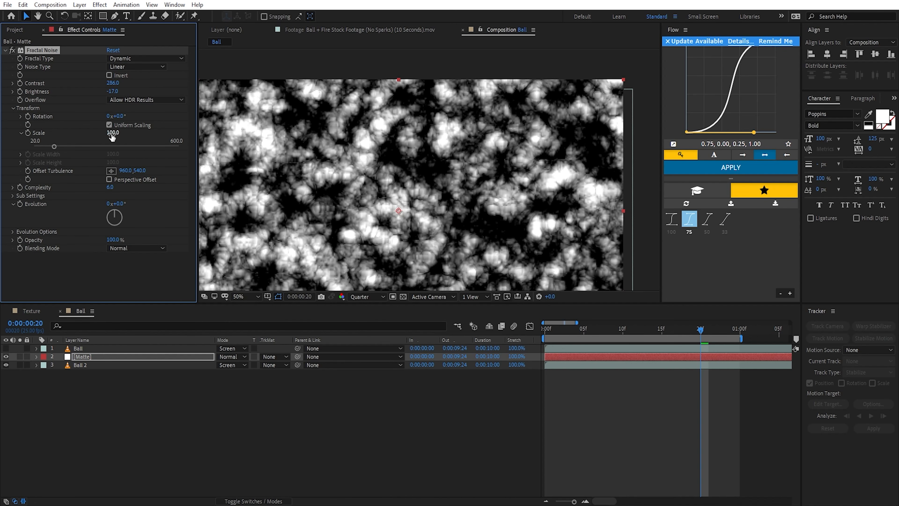
drag(113, 133, 129, 161)
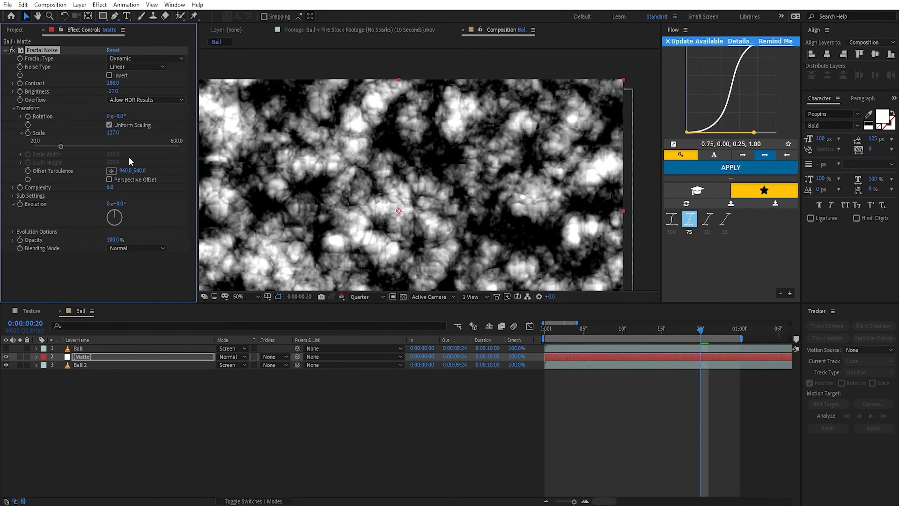
Step: Animate the Fractal Noise Evolution on Matte with the expression time*1000
alt+click(20, 204)
text(time)
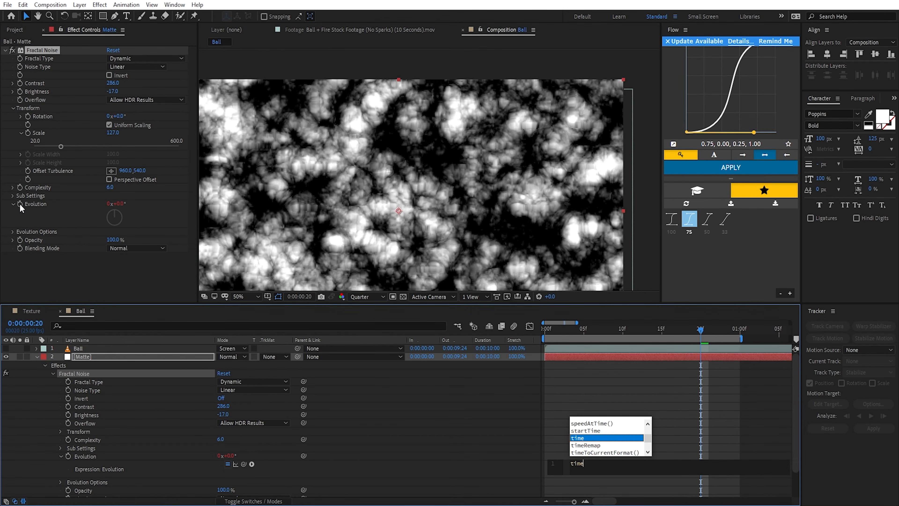
text(*1000)
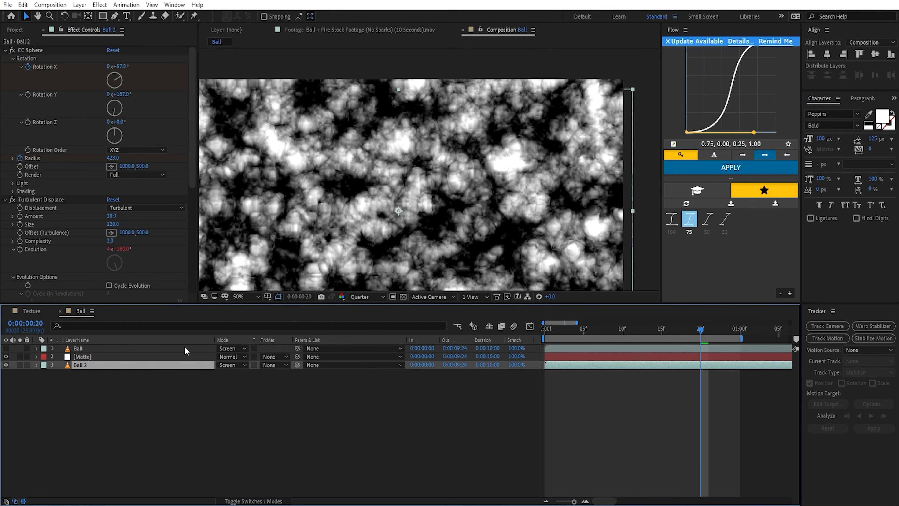
click(95, 358)
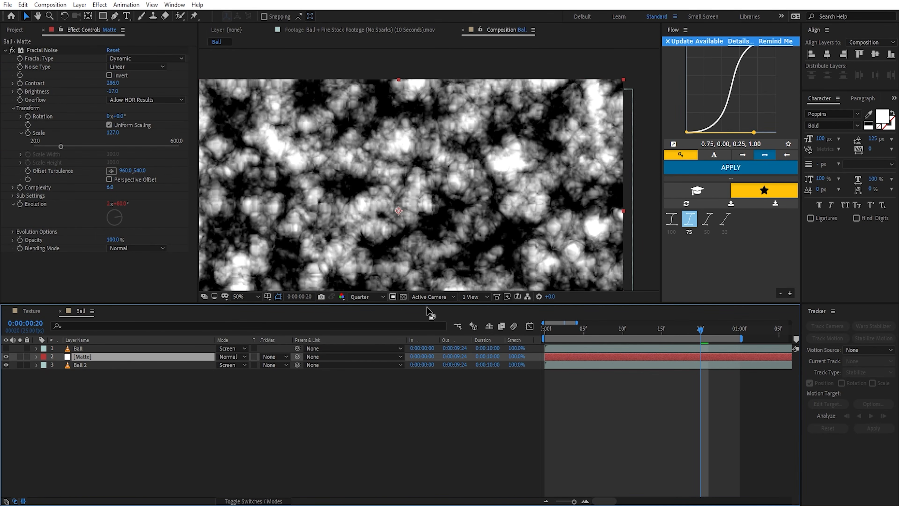
Step: Set Ball 2's track matte to Luma Matte using the Matte layer
click(162, 365)
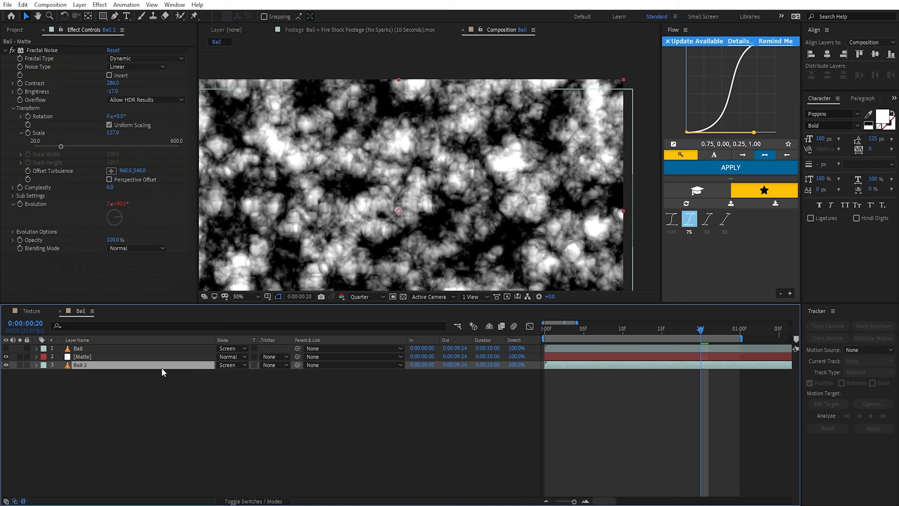
click(274, 368)
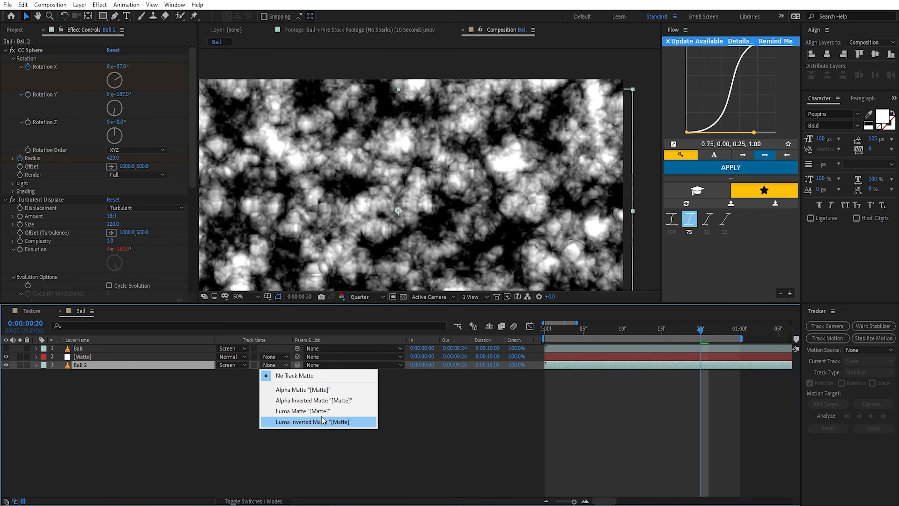
click(315, 410)
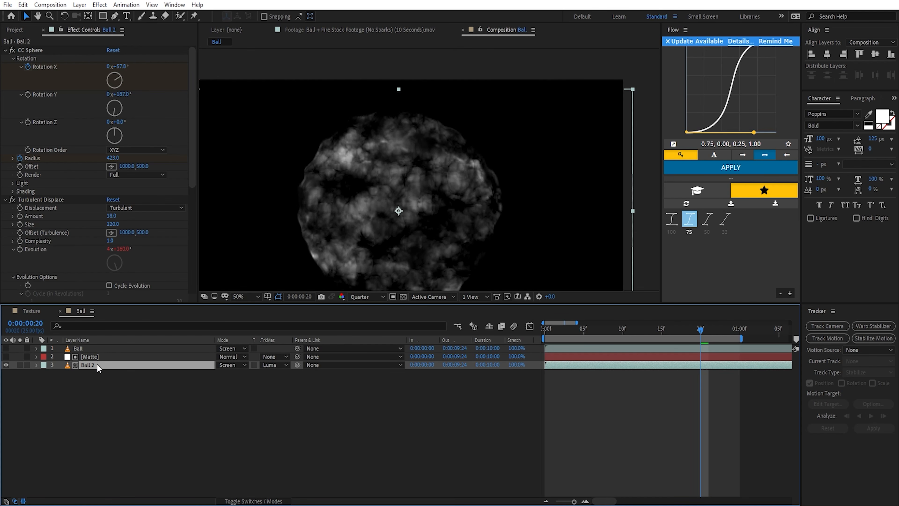
Step: Examine the matted Ball 2 layer against the transparency grid and against black
click(102, 357)
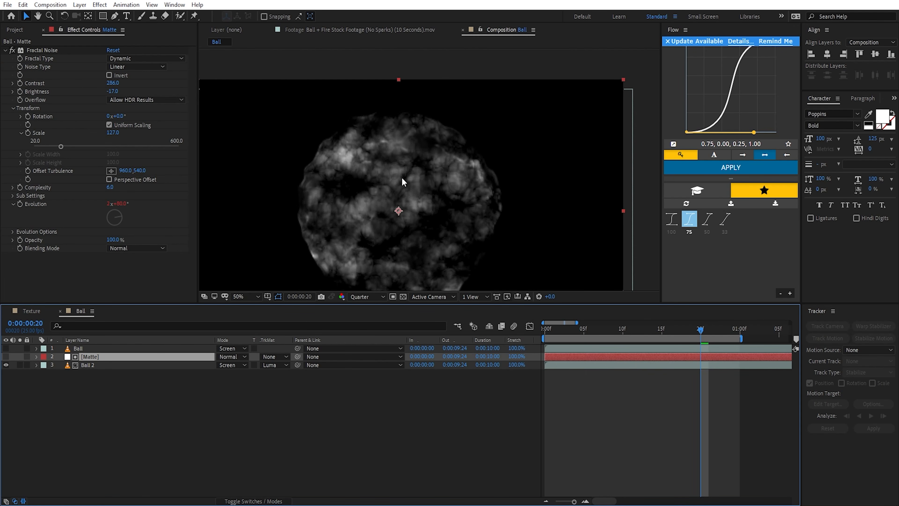
click(93, 365)
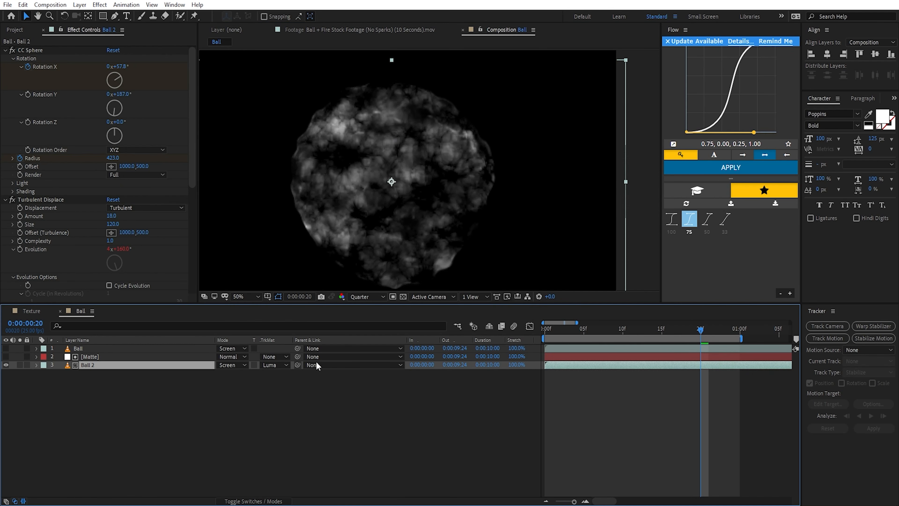
click(404, 297)
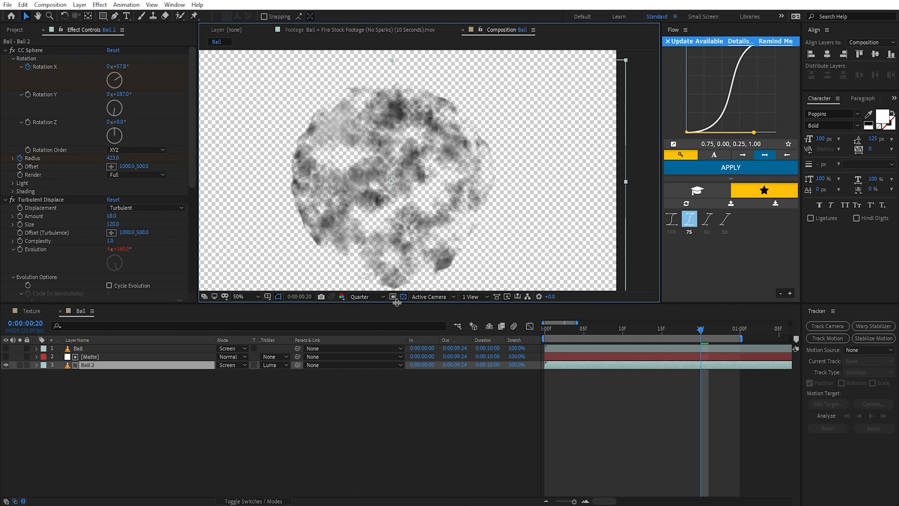
click(403, 297)
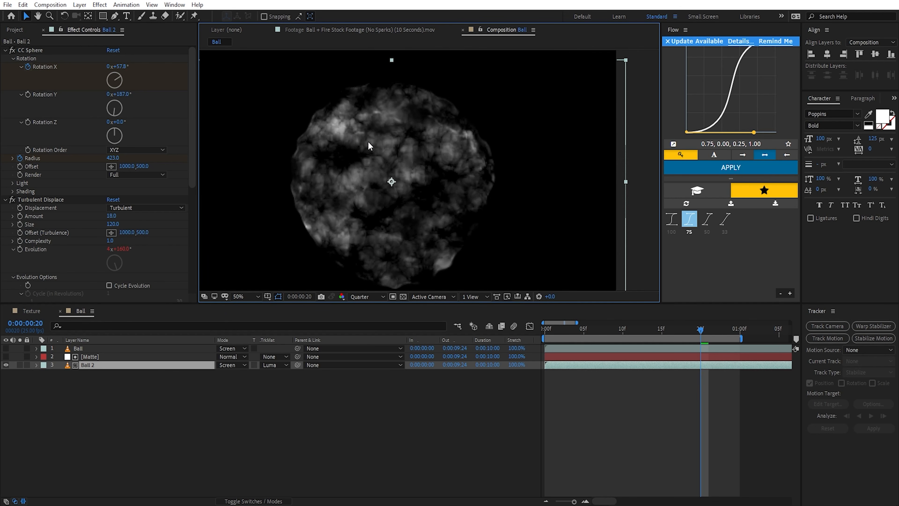
click(403, 296)
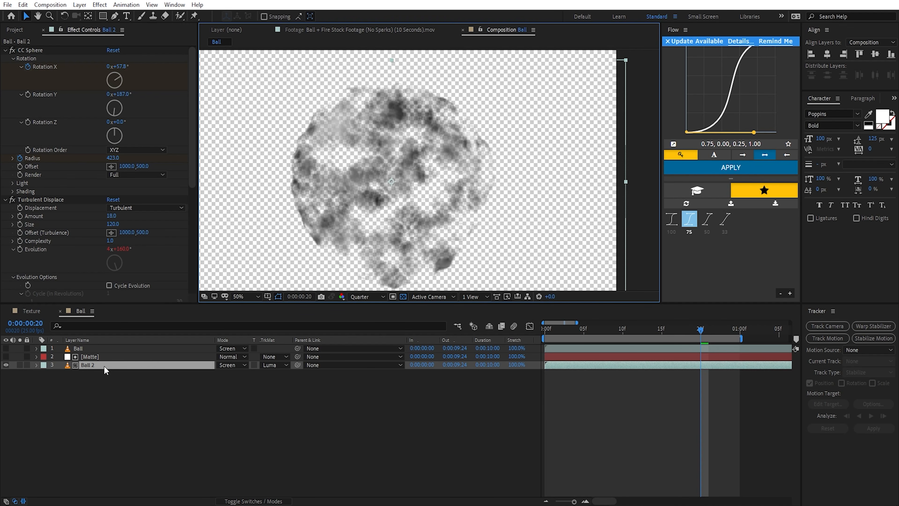
Step: Draw a circular ellipse mask on the Matte layer around the ball's center and set its mode to Subtract
click(131, 357)
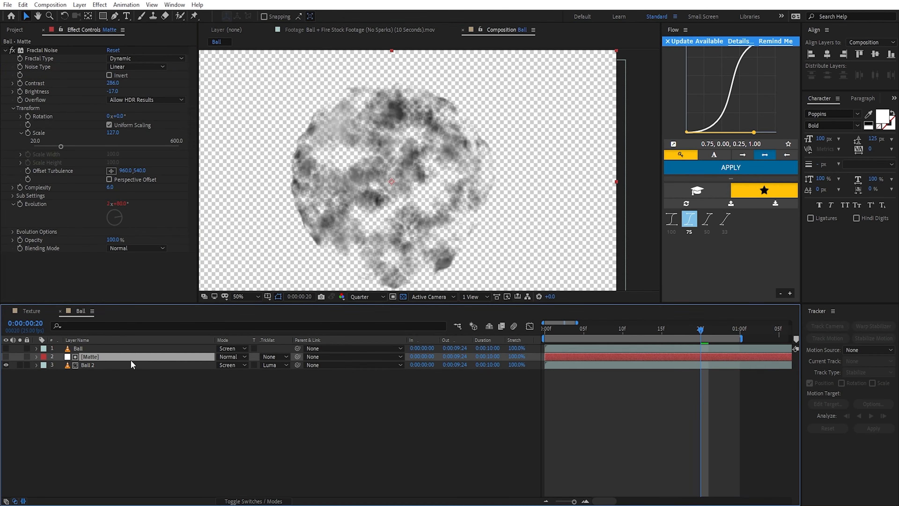
click(103, 16)
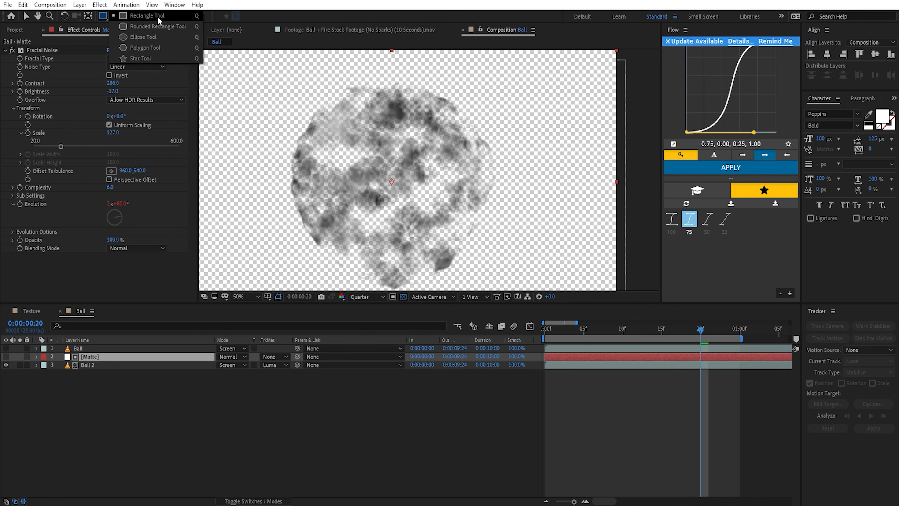
click(194, 18)
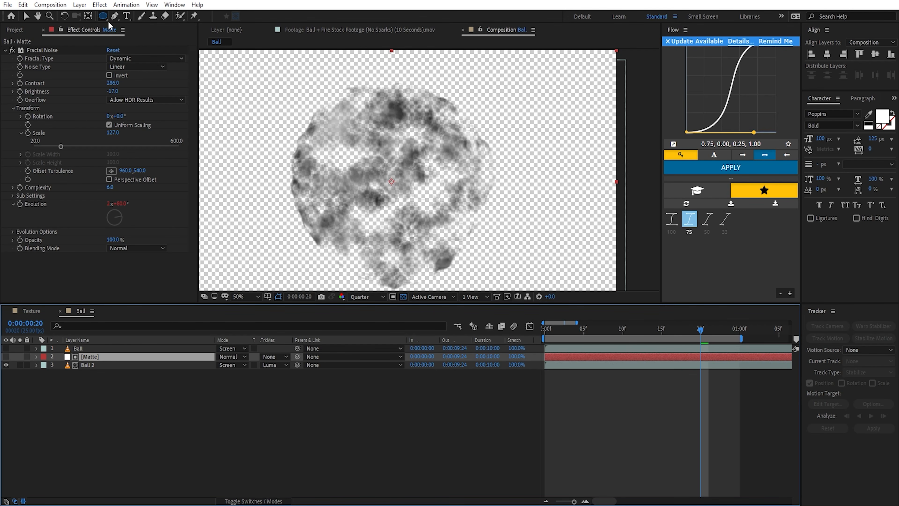
drag(391, 182, 431, 232)
click(232, 373)
click(243, 406)
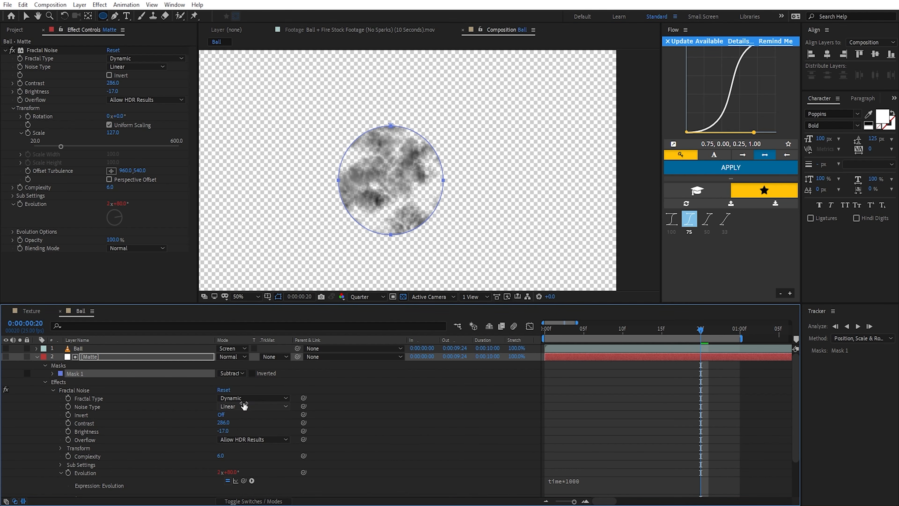
Step: Set Mask 1's feather to 159 pixels and turn off the transparency grid
key(f)
drag(233, 373, 411, 315)
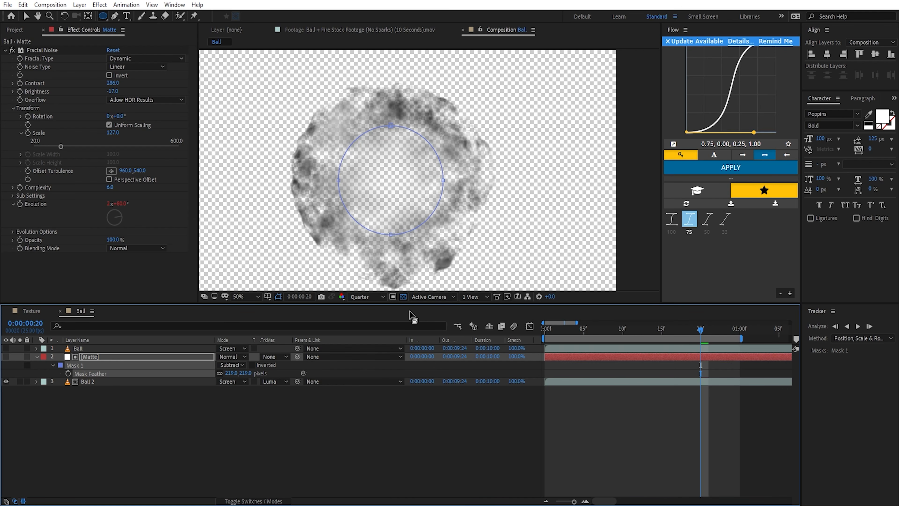
click(403, 296)
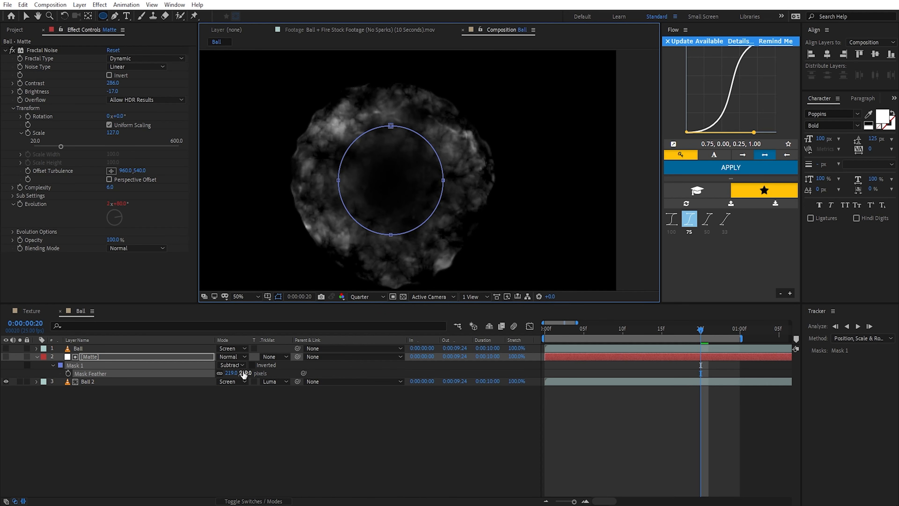
drag(245, 374, 223, 382)
Step: Scale Mask 1 up from its center to nearly the ball's outline and set its feather to 318 pixels
key(v)
double_click(395, 127)
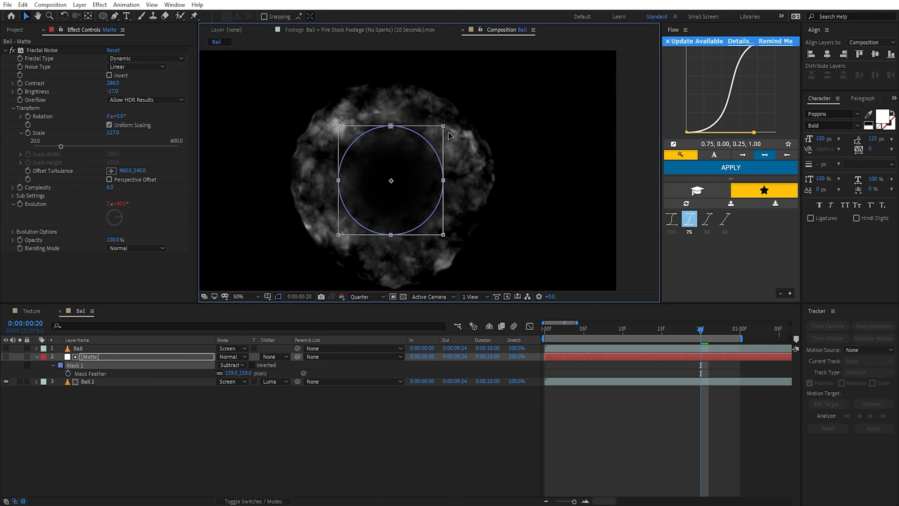
drag(443, 128, 477, 110)
drag(238, 373, 330, 381)
click(209, 404)
Step: Duplicate the Matte layer, remove Fractal Noise from the upper copy and make that copy visible
click(97, 357)
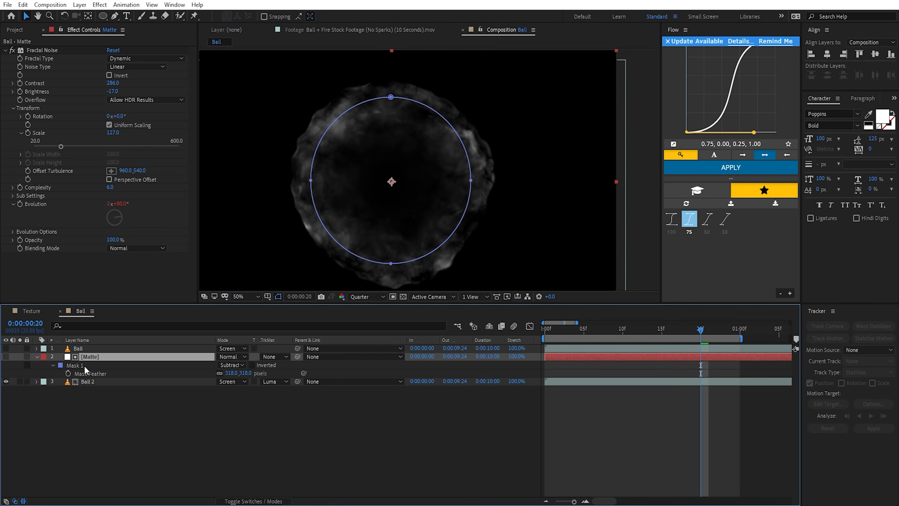
key(ctrl+d)
click(38, 53)
key(Delete)
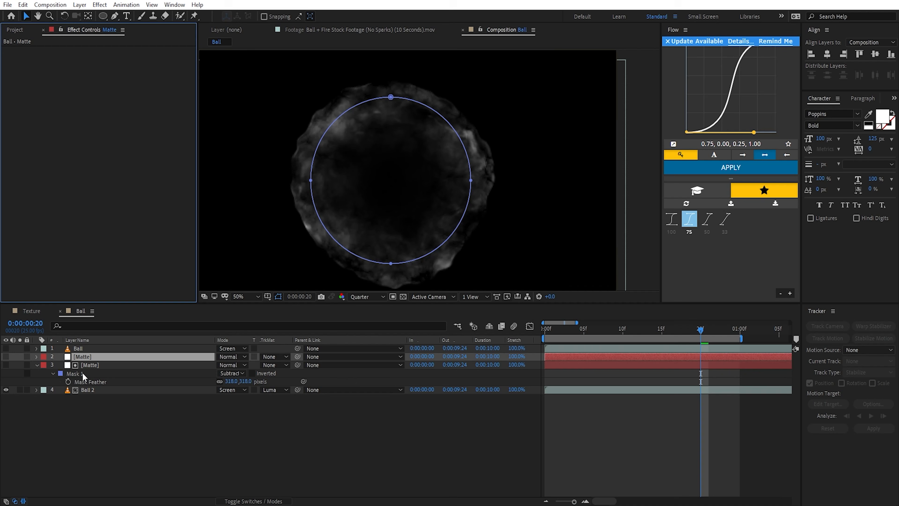
click(6, 356)
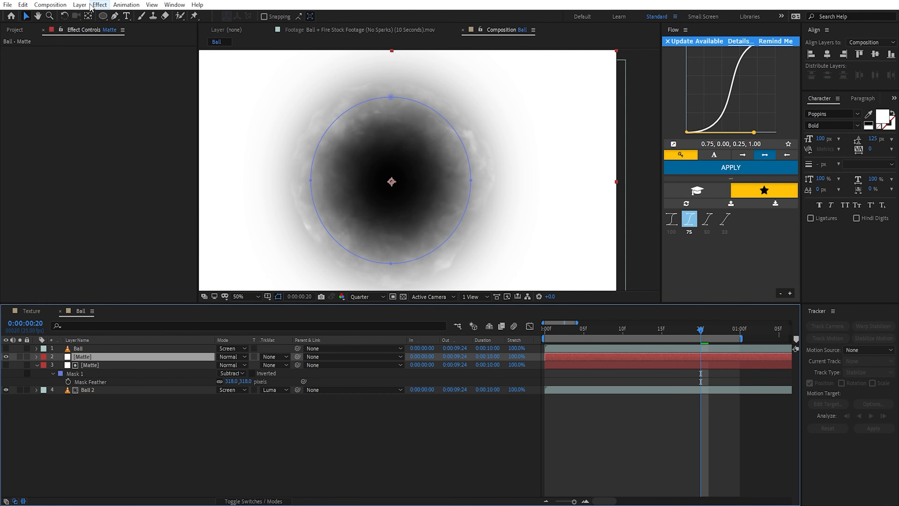
Step: Recolor the upper Matte copy's solid black as a new solid named Matte 2
click(79, 5)
click(104, 26)
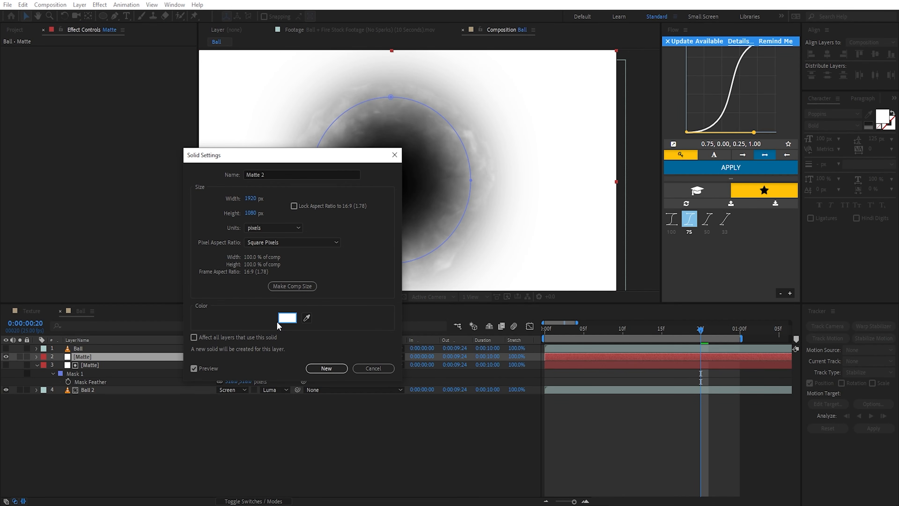
click(287, 317)
drag(229, 263, 215, 318)
click(368, 192)
click(326, 368)
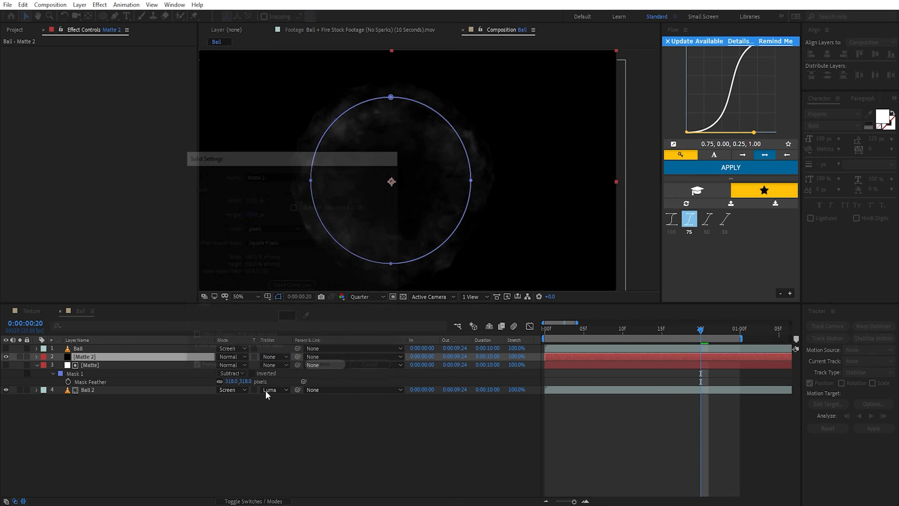
Step: Paste Mask 1 onto the Matte 2 layer and set the mask mode to Add
key(ctrl+v)
click(236, 366)
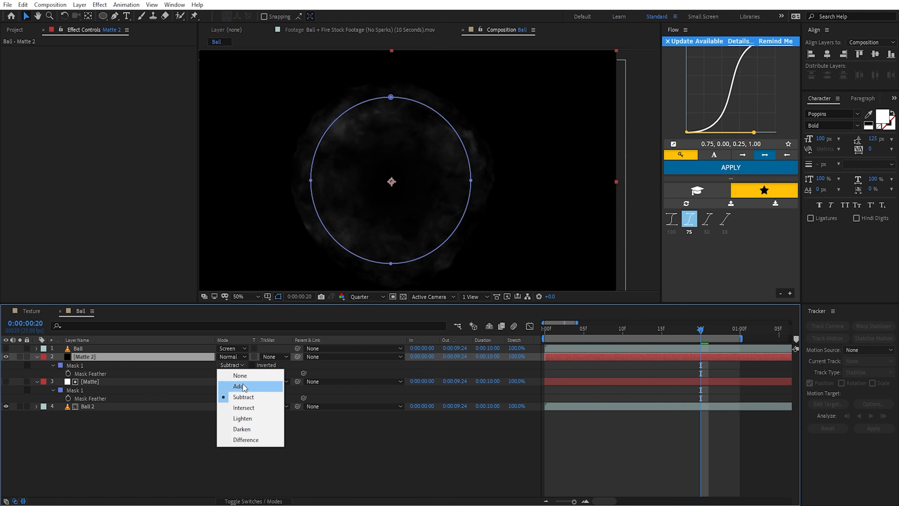
click(251, 386)
Step: Scale Matte 2's mask down from its center, reduce its feather, and collapse all layer properties
double_click(392, 98)
drag(472, 95, 427, 141)
drag(237, 373, 160, 399)
key(ctrl+a)
key(u)
click(235, 395)
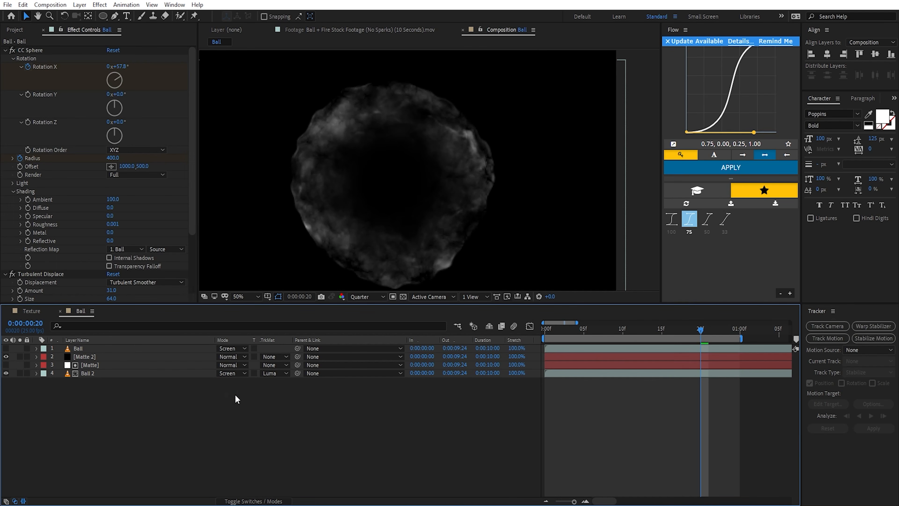
Step: Make the Ball layer visible and scrub the timeline to check both balls together
drag(6, 348, 6, 357)
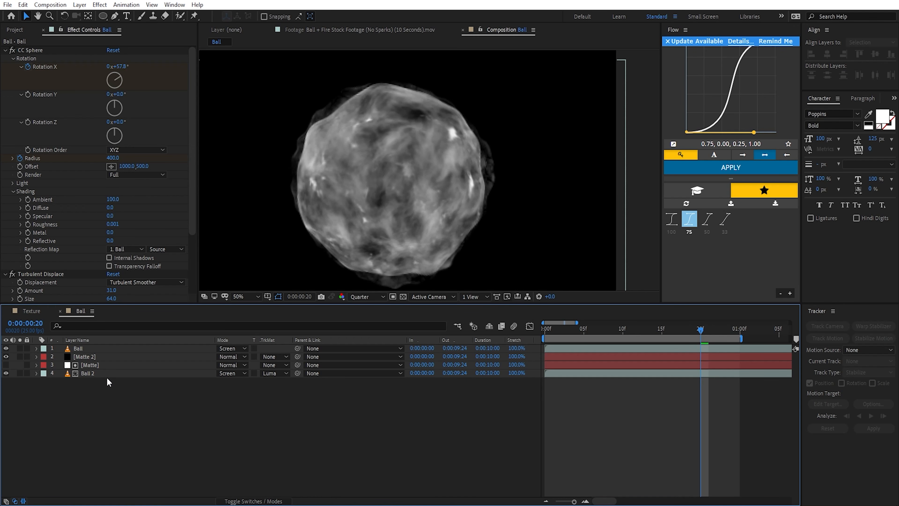
scroll(544, 253, down, 2)
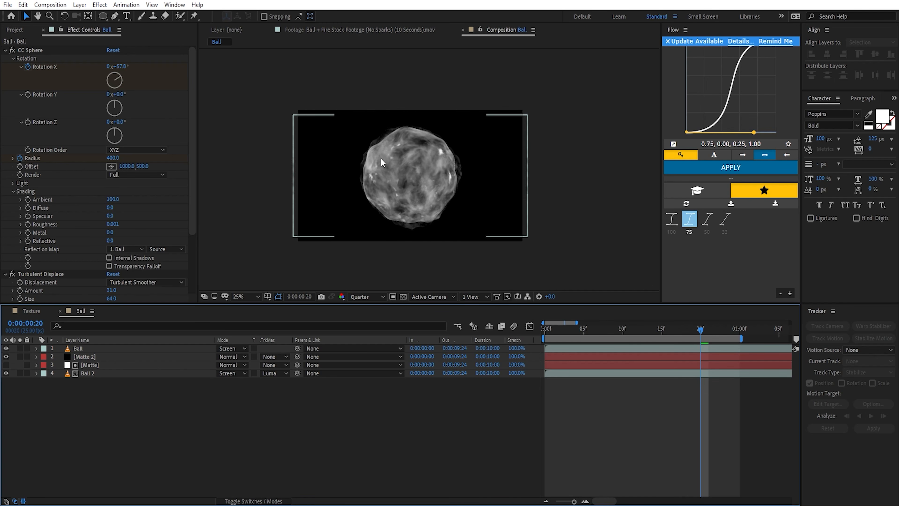
drag(696, 329, 543, 348)
key(period)
mouse_move(569, 333)
mouse_down()
mouse_move(548, 336)
mouse_move(667, 344)
mouse_move(640, 327)
mouse_move(570, 328)
mouse_up()
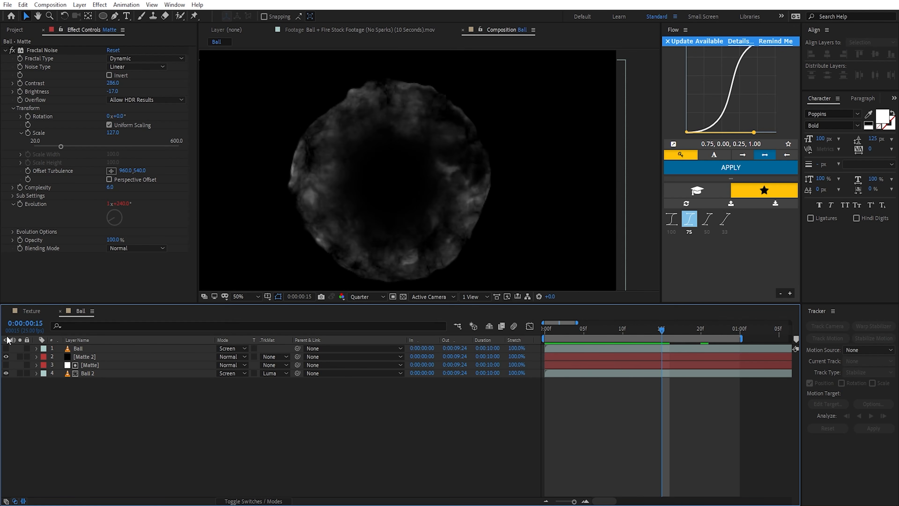
click(5, 348)
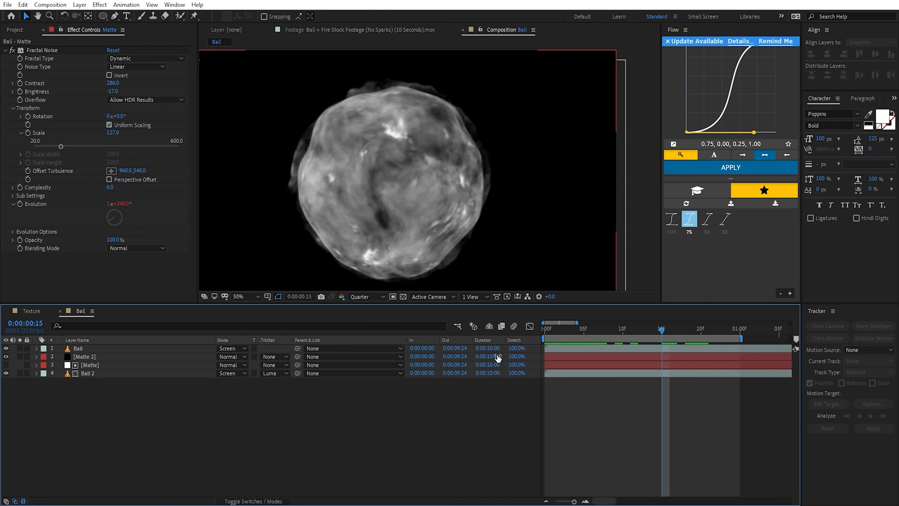
Step: Take a snapshot of the matted ball and compare it with Ball 2 without its track matte or Matte 2
click(321, 298)
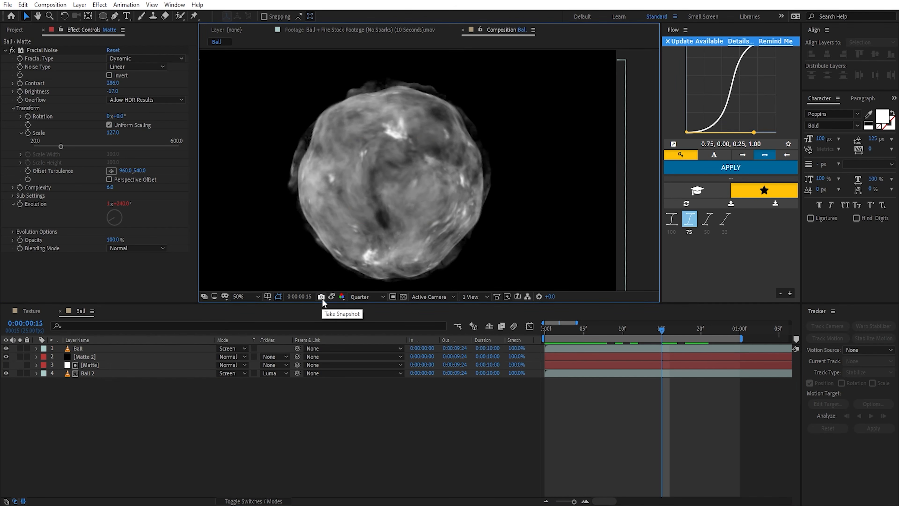
click(281, 377)
click(283, 381)
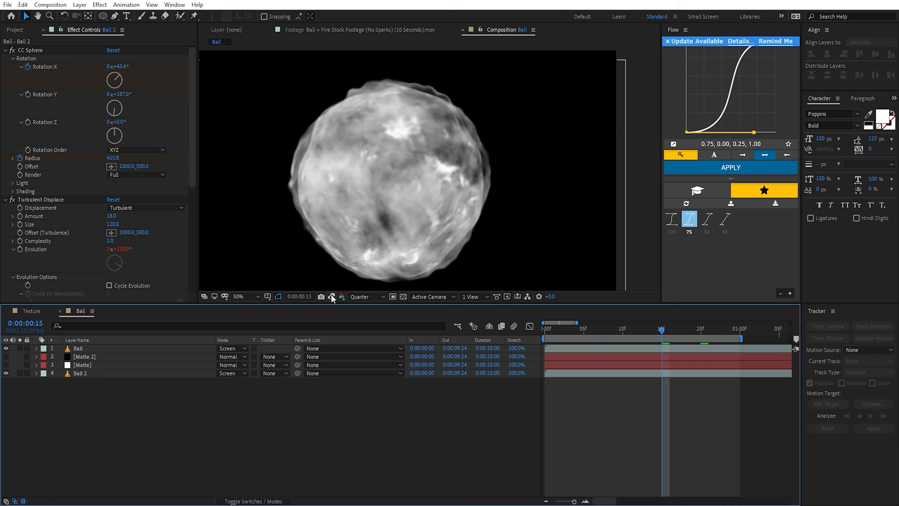
click(332, 296)
click(332, 296)
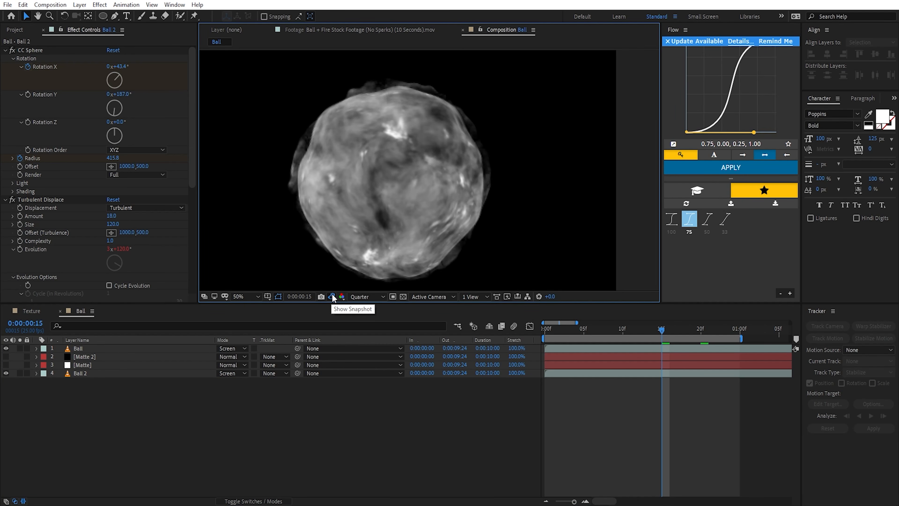
click(332, 295)
click(332, 295)
click(332, 295)
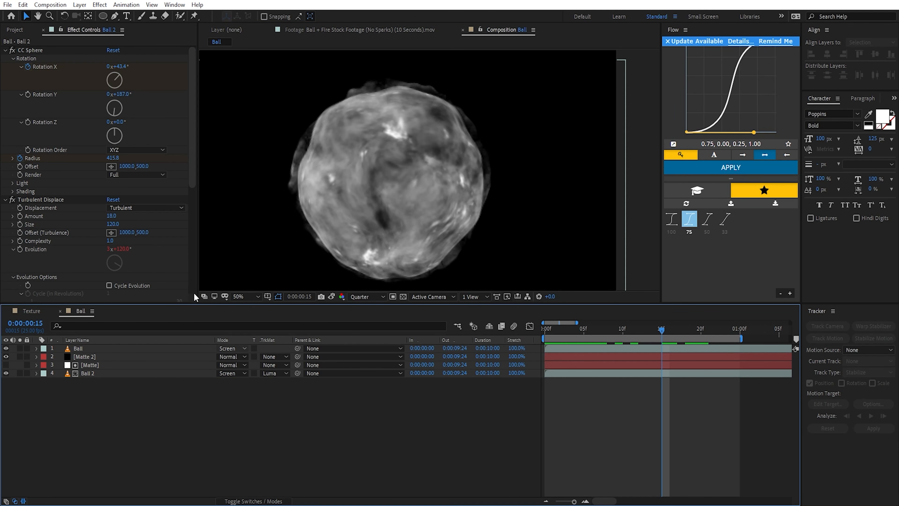
Step: Create a white 1920 × 1080 solid layer named Core
click(80, 5)
mouse_move(160, 16)
click(283, 27)
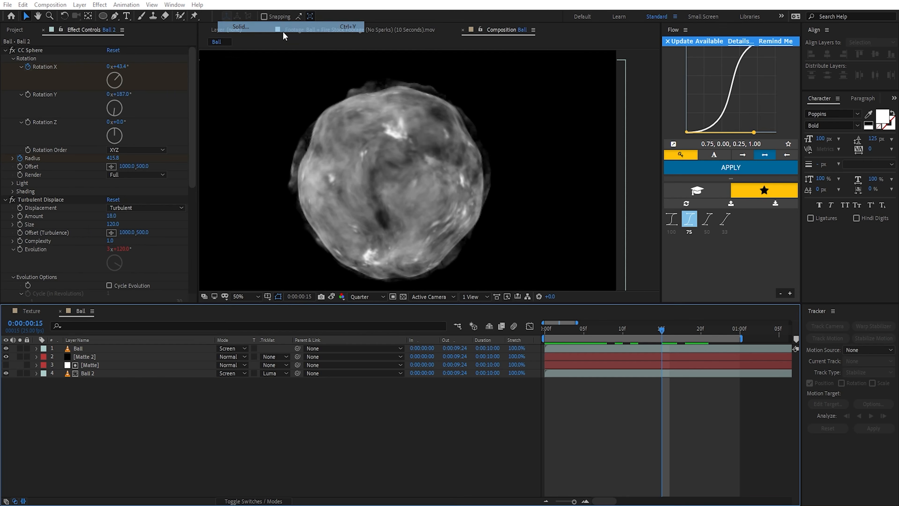
click(193, 326)
drag(179, 241, 99, 148)
click(369, 191)
drag(189, 184, 21, 167)
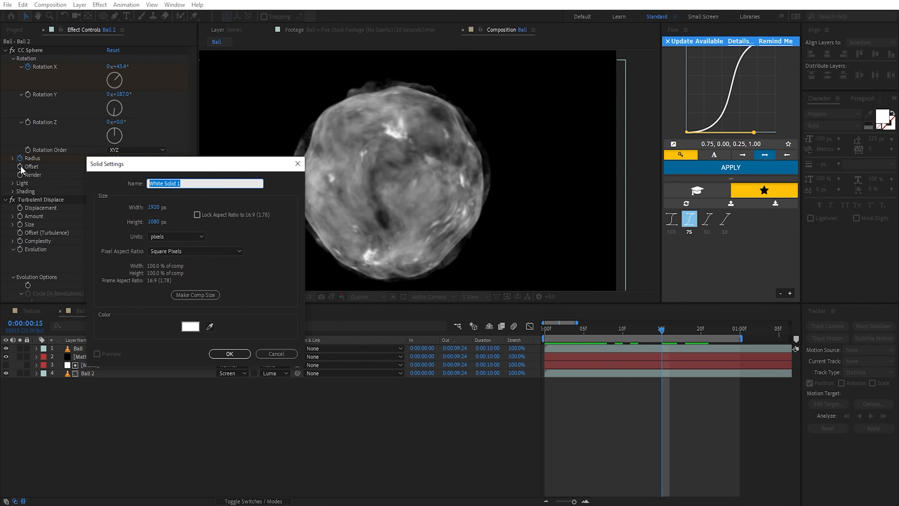
text(Core)
key(Return)
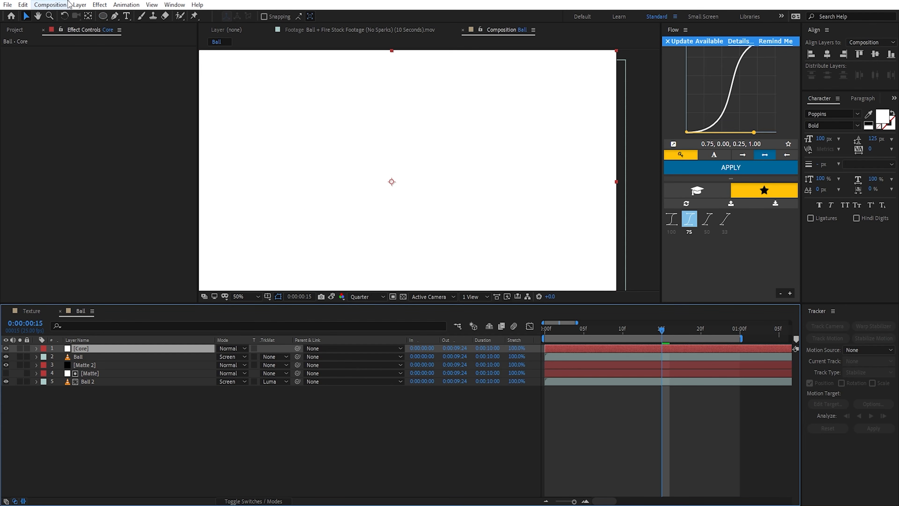
Step: Draw a small circular ellipse mask on the Core layer, centered on the ball
click(103, 16)
drag(392, 181, 413, 212)
click(102, 348)
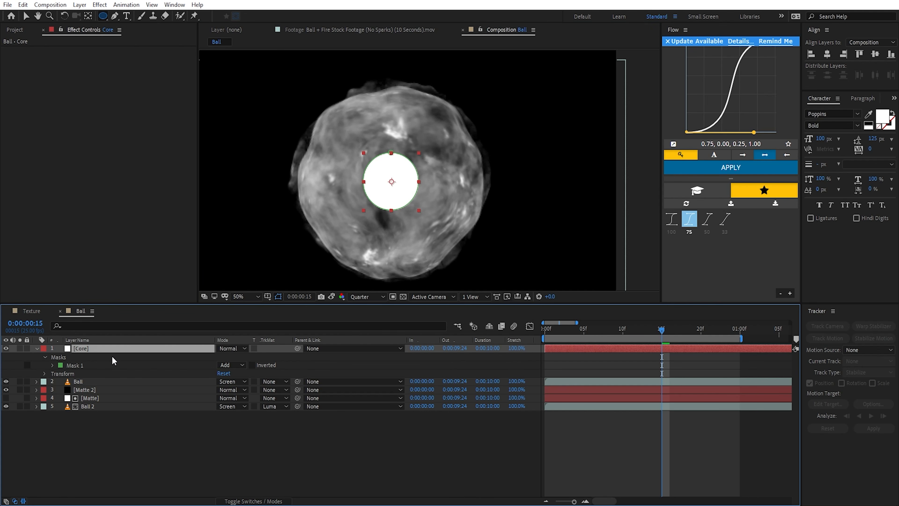
Step: Set the Core mask's feather to 69 pixels and scale the mask down slightly from its center
key(f)
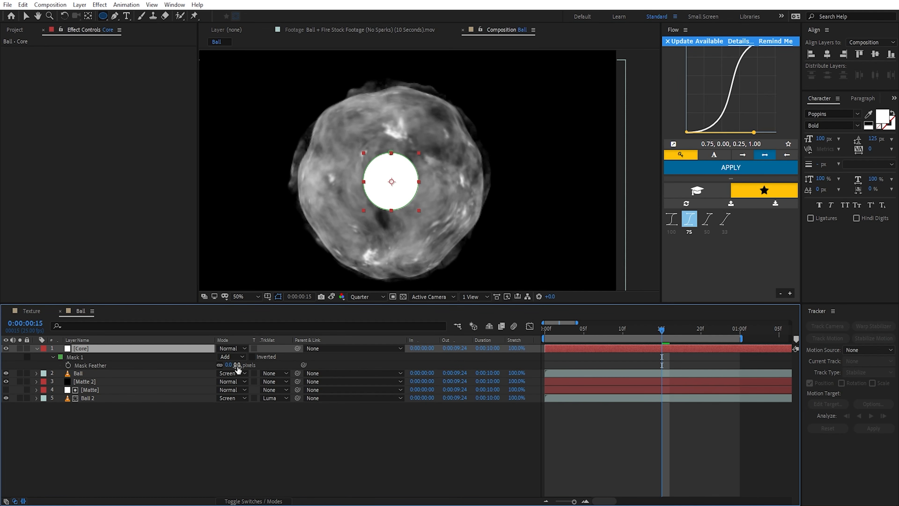
drag(235, 364, 288, 382)
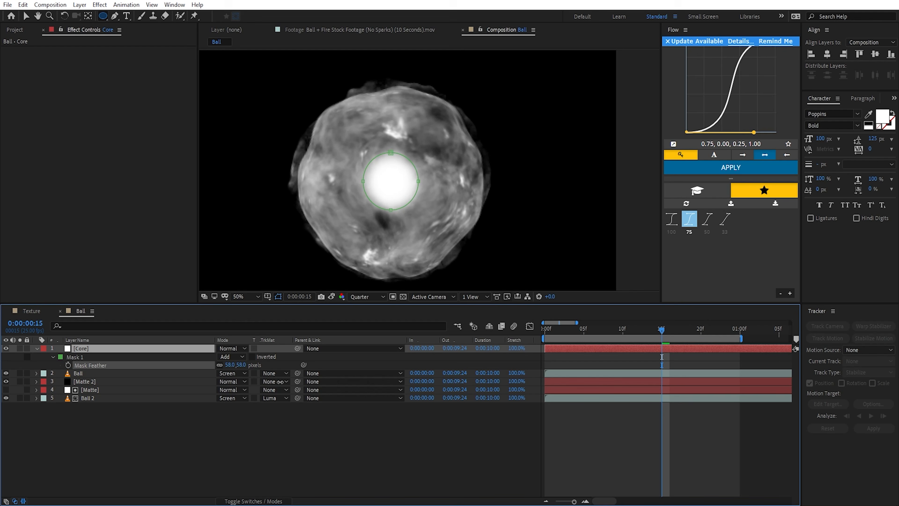
key(ctrl+t)
drag(417, 152, 412, 158)
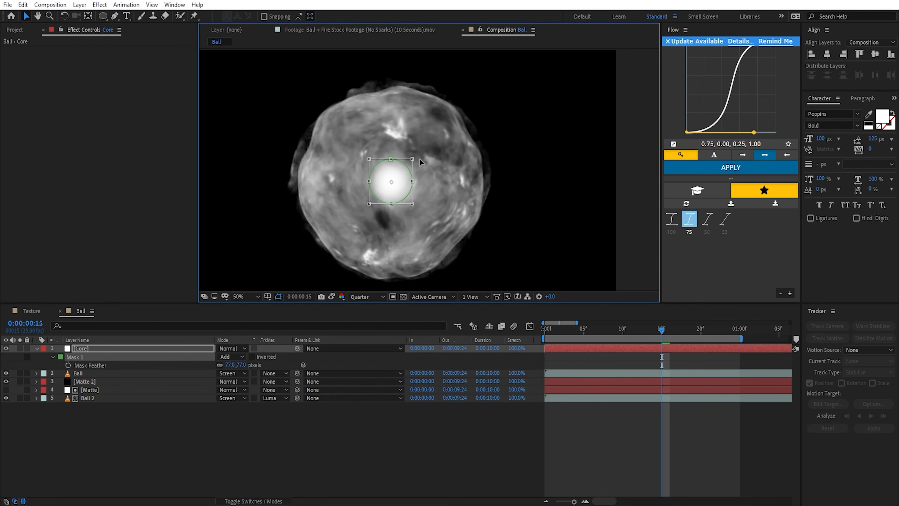
key(Return)
Step: Duplicate the Core layer and rename the upper copy Core Wide
click(132, 350)
key(ctrl+d)
key(Return)
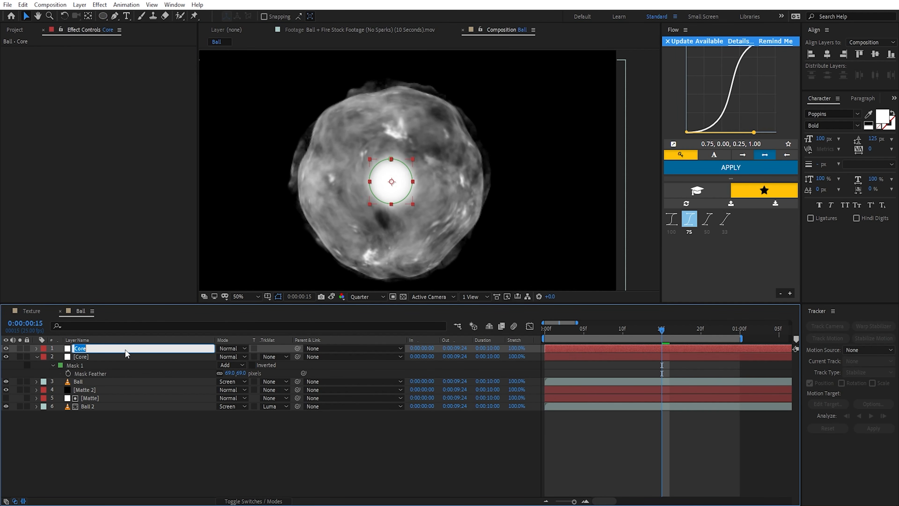
text(Core Wide)
key(Return)
Step: Set Core Wide's mask expansion to 64 pixels and its mask feather to 127 pixels
key(m)
key(m)
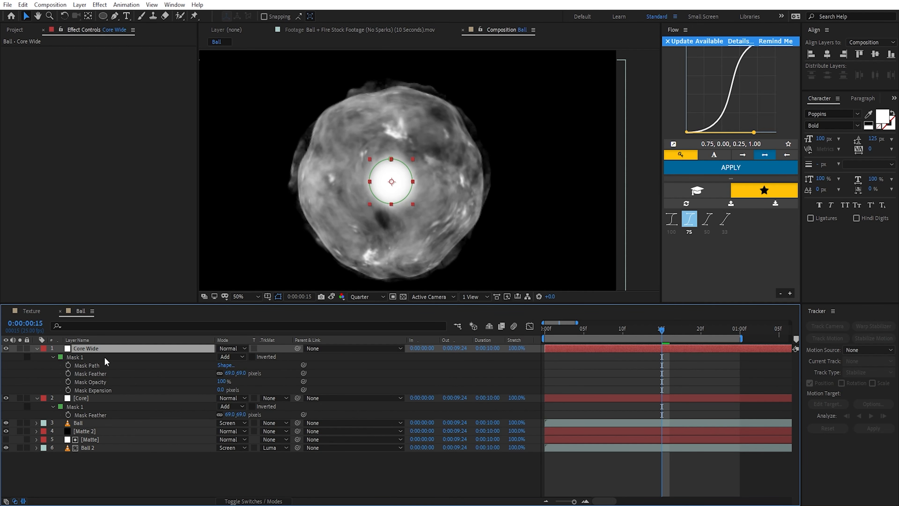
drag(220, 391, 269, 375)
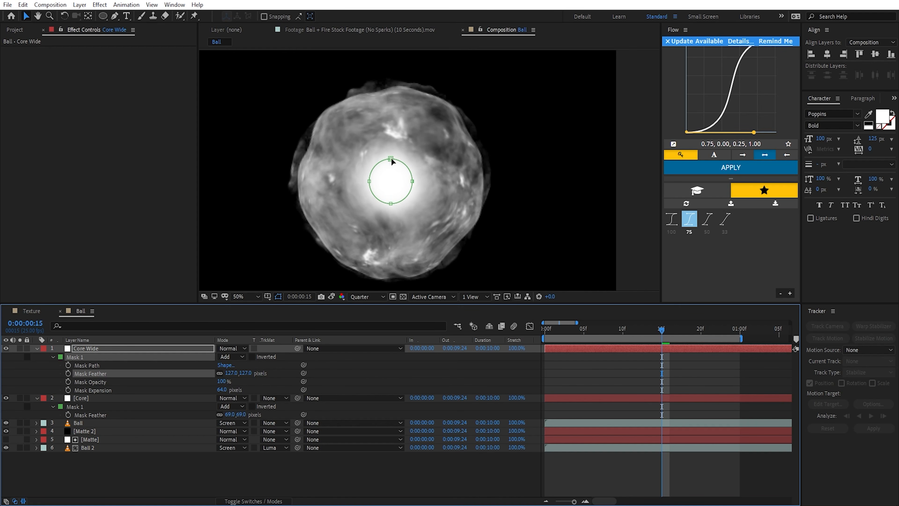
Step: Add the expression wiggle(10,25) to Core Wide's Opacity
click(131, 348)
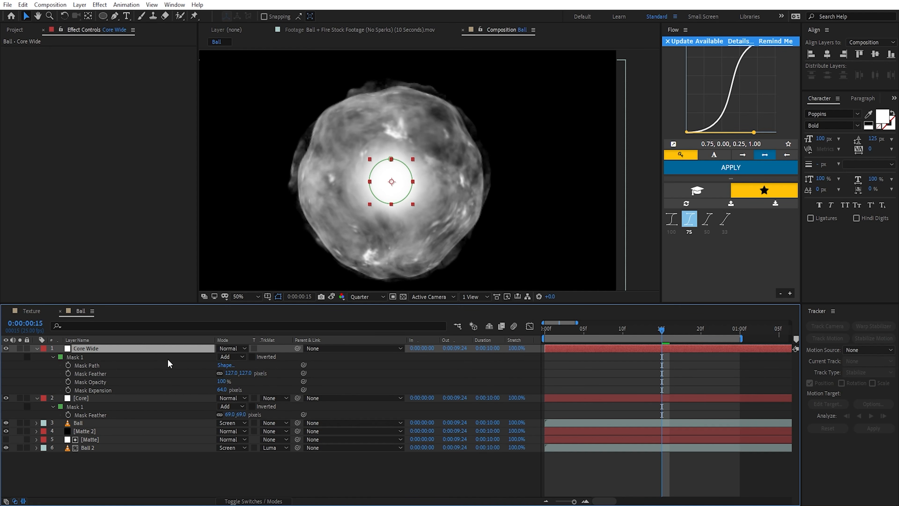
key(t)
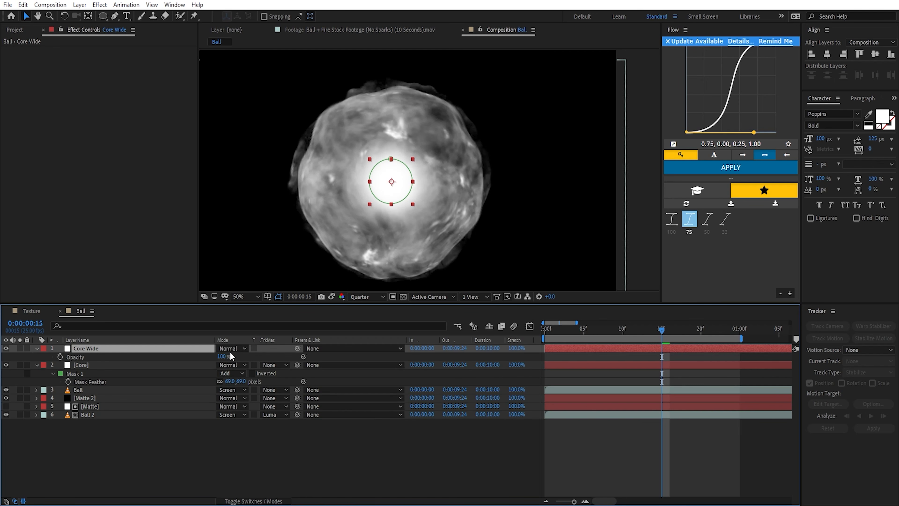
alt+click(60, 356)
text(wigg)
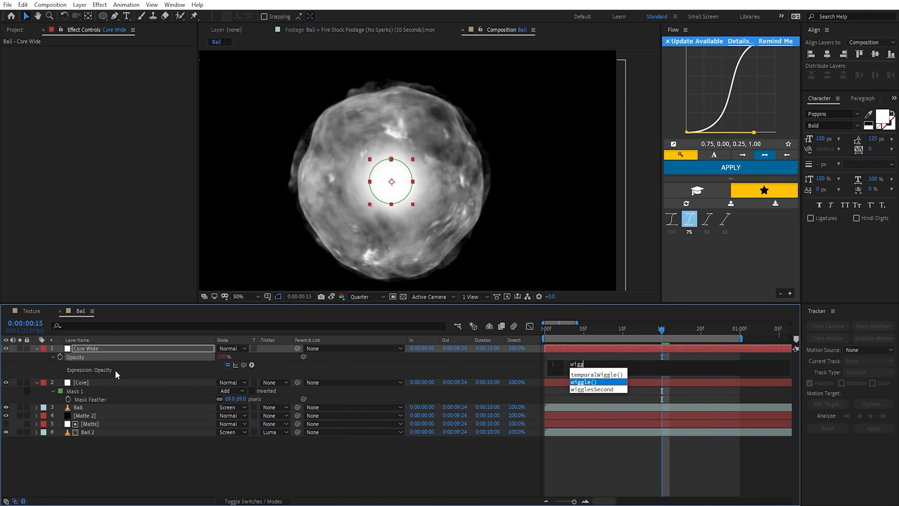
key(Return)
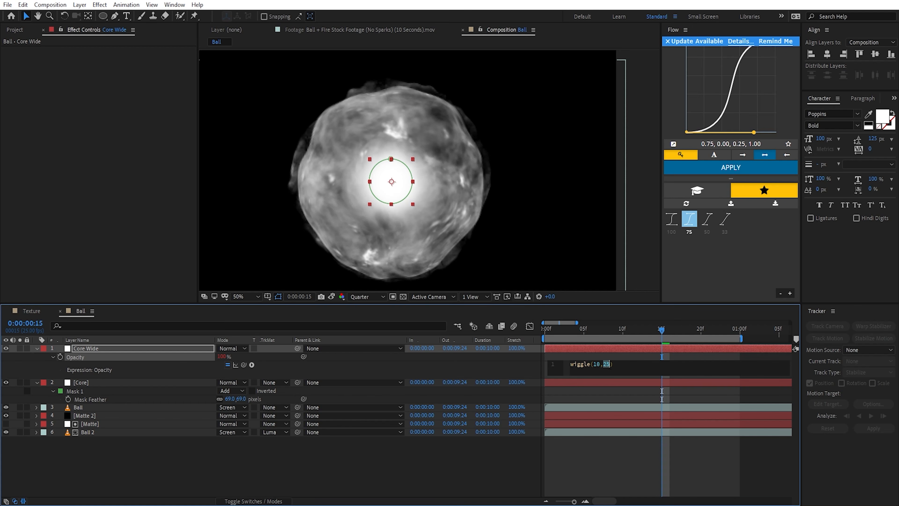
drag(599, 367, 609, 363)
click(644, 347)
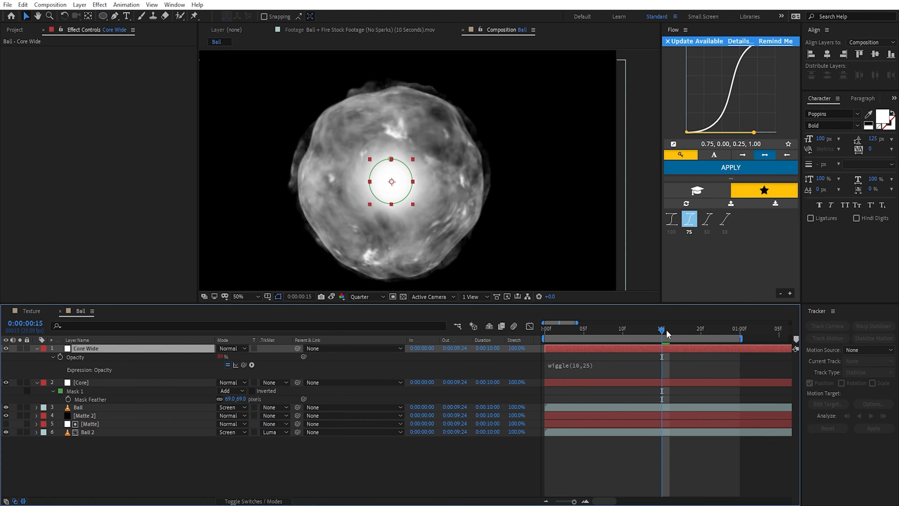
Step: Scrub back to an earlier frame and play the composition to preview the flickering core
drag(656, 330, 591, 331)
click(20, 348)
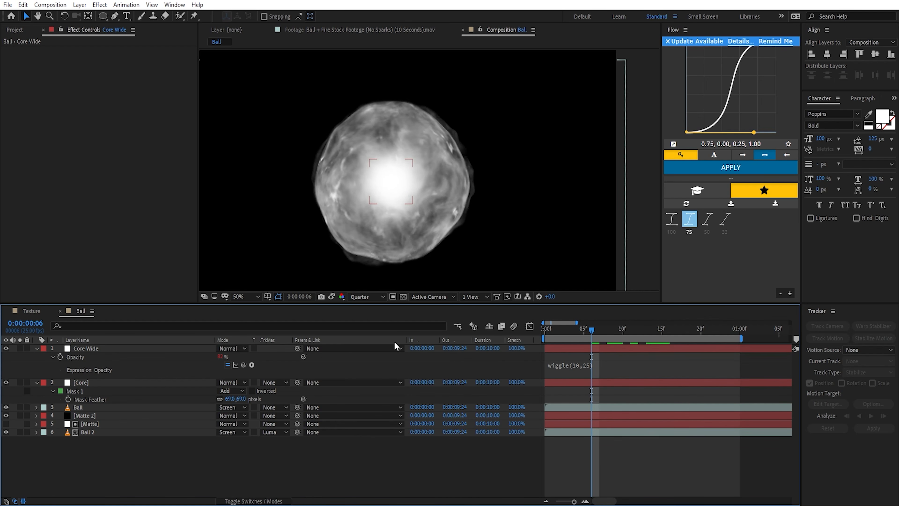
key(space)
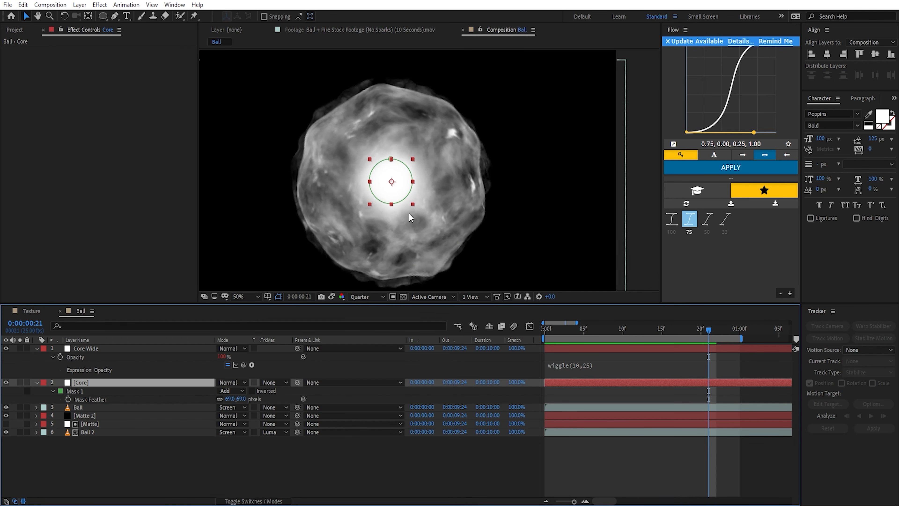
Step: Collapse the Core Wide and Core properties and parent both layers to Matte 2
click(37, 348)
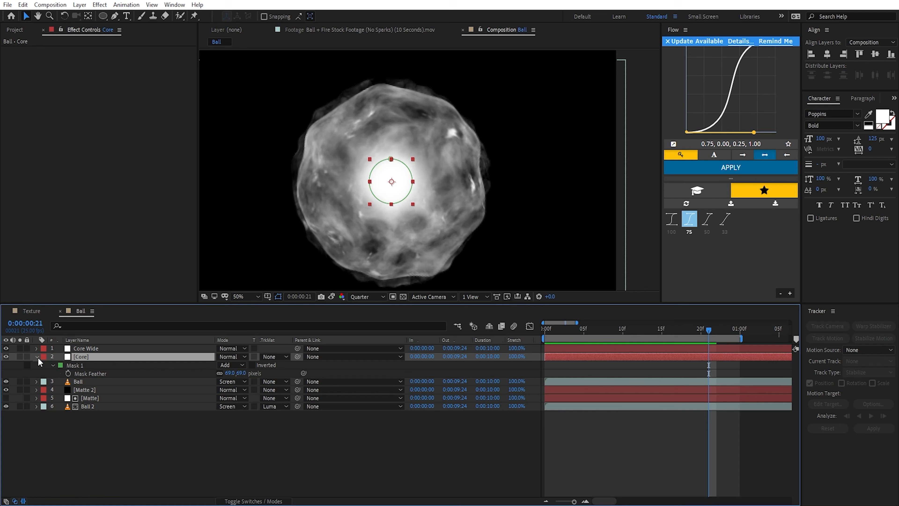
click(37, 357)
click(100, 354)
shift+click(102, 349)
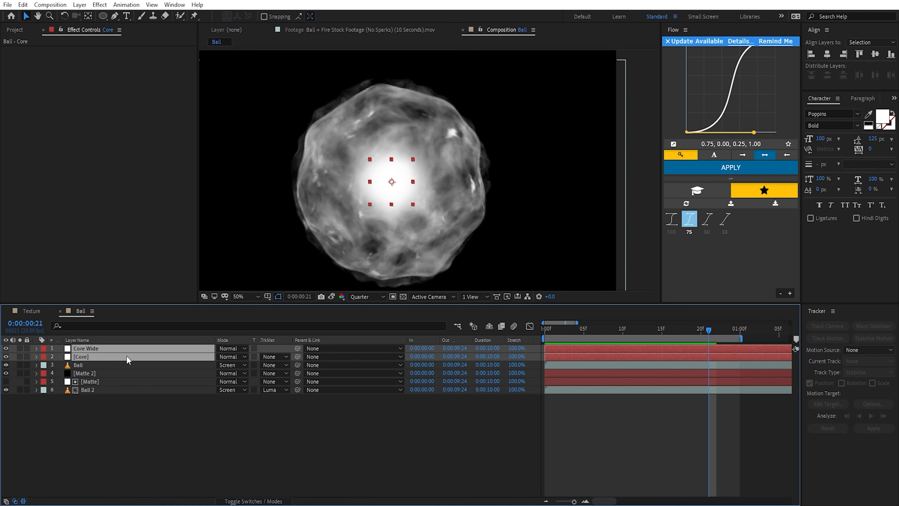
drag(298, 356, 99, 372)
Step: Keyframe Matte 2's Scale at 100% and place the keyframe at 0:00:00:20
click(98, 373)
key(s)
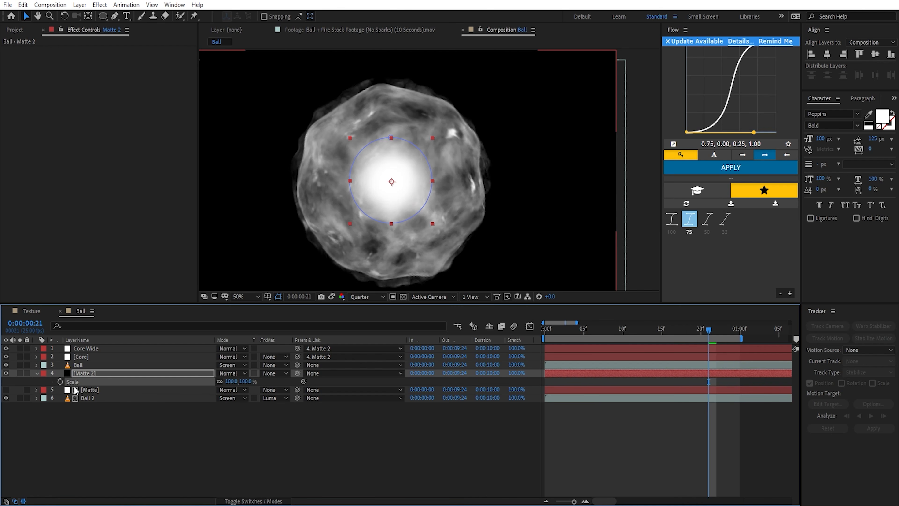
click(60, 381)
click(699, 332)
drag(709, 381, 701, 381)
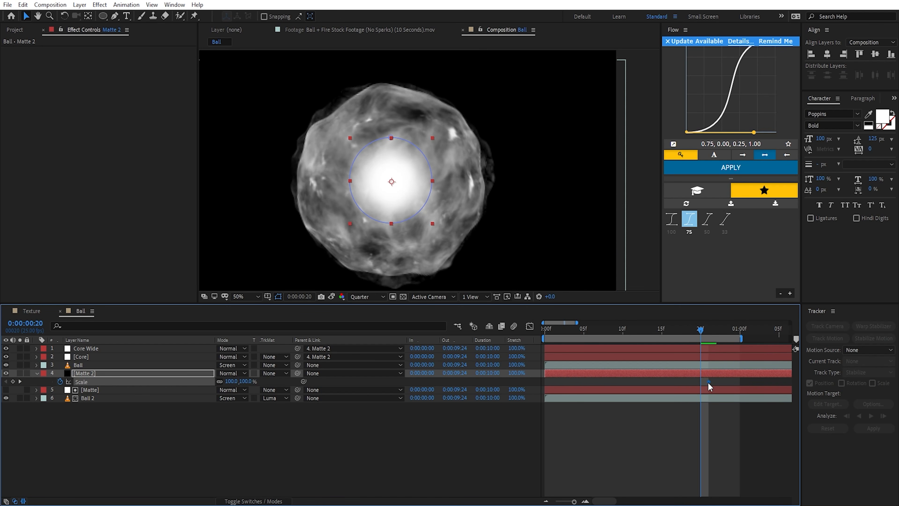
Step: Set Matte 2's Scale to 0% at 0:00:00:00 as the starting keyframe
click(114, 397)
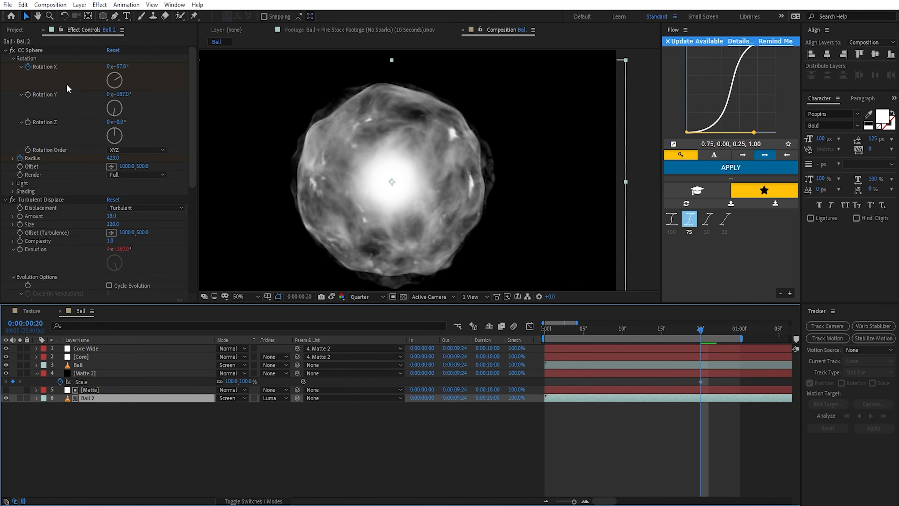
drag(700, 332, 544, 333)
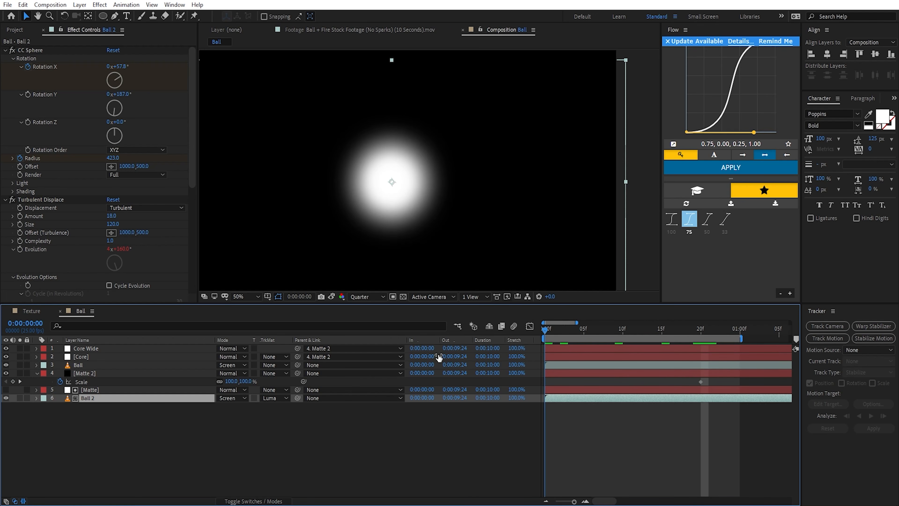
click(102, 373)
click(244, 381)
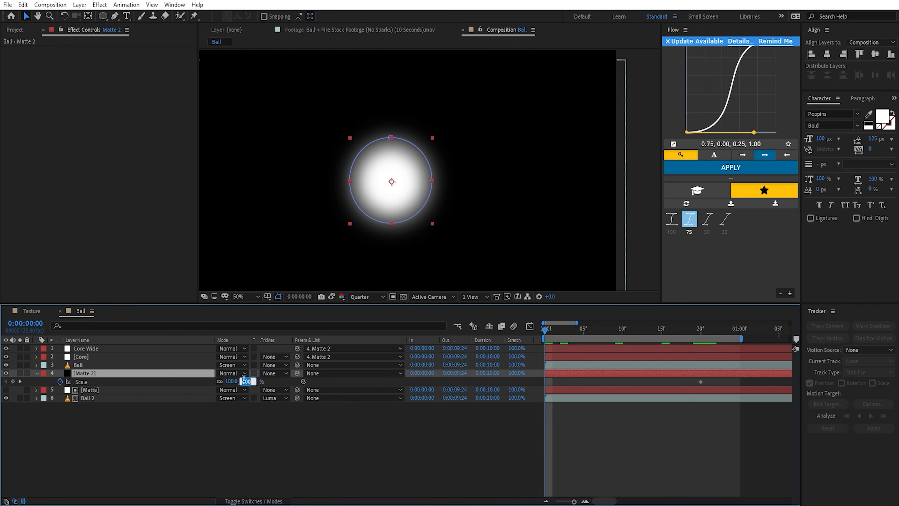
text(0)
key(Return)
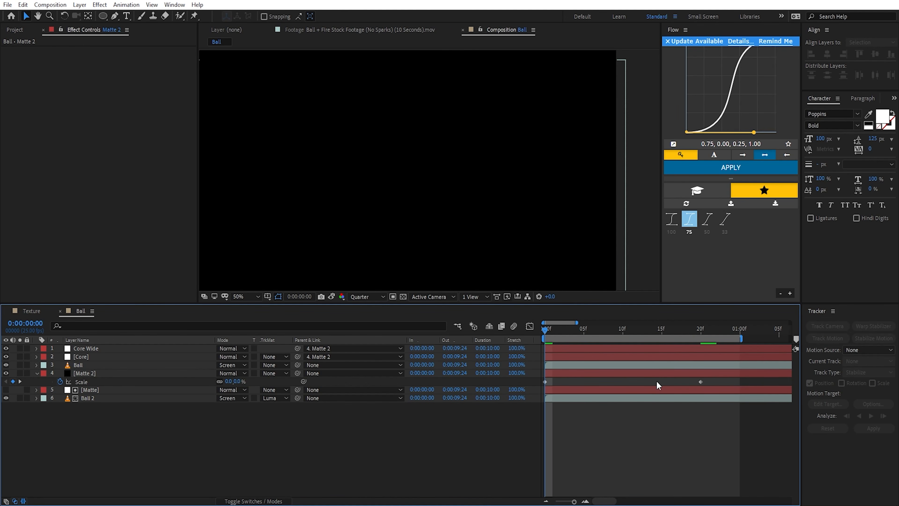
Step: Play the composition from the first frame to preview the Matte 2 scale-up
click(137, 373)
click(89, 355)
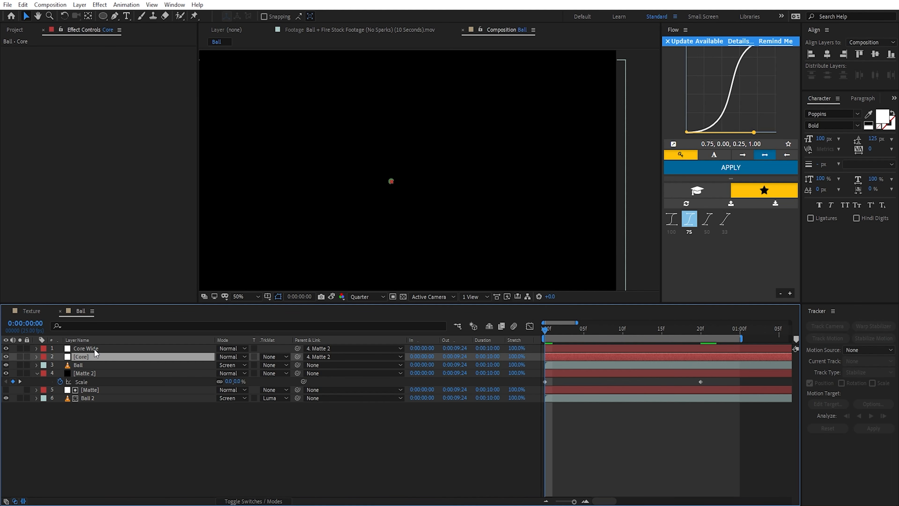
click(418, 372)
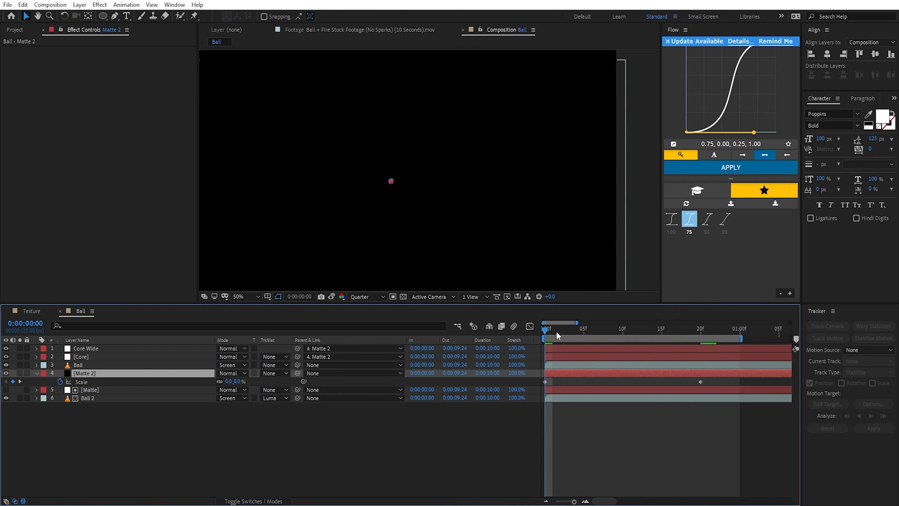
mouse_move(541, 335)
mouse_down()
mouse_move(601, 338)
mouse_move(544, 338)
mouse_up()
click(605, 444)
key(space)
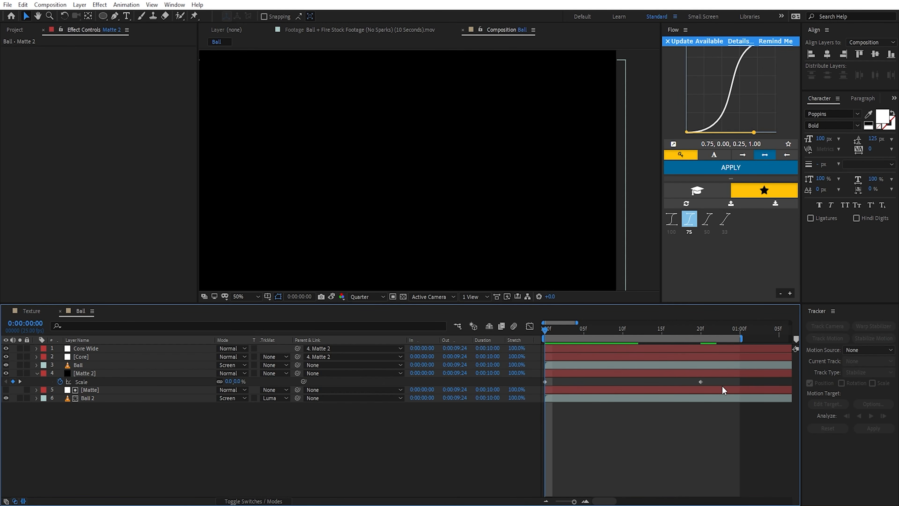
Step: Easy-ease both of Matte 2's Scale keyframes and reshape the value curve into a fast rise with a long, gradual finish
drag(722, 382, 497, 401)
key(F9)
click(530, 326)
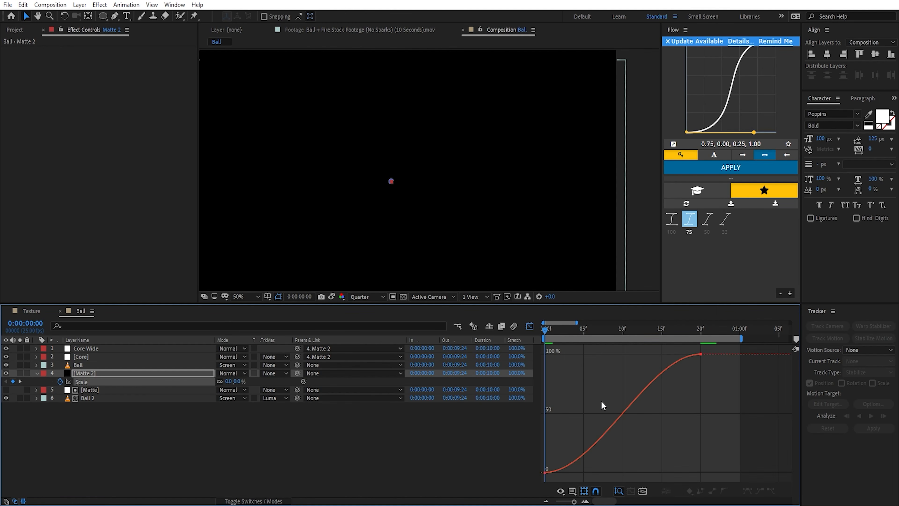
click(664, 362)
drag(579, 359, 546, 354)
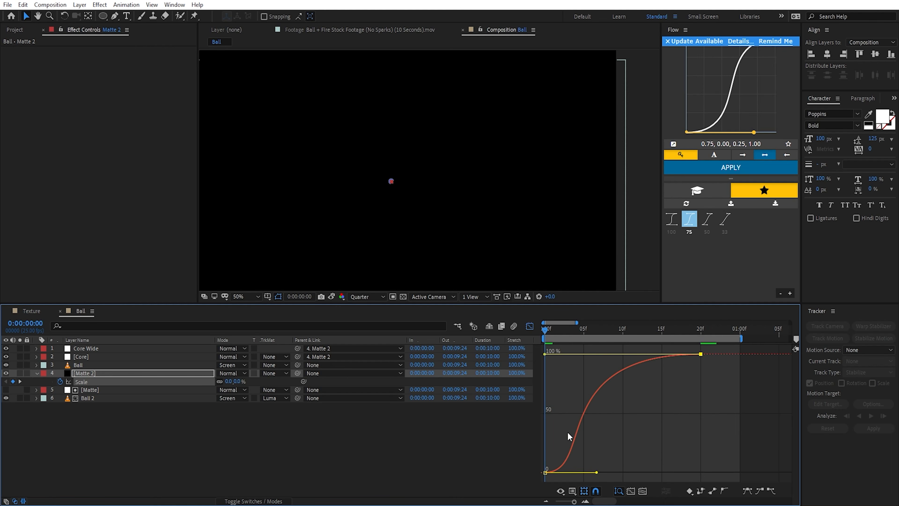
drag(597, 473, 541, 439)
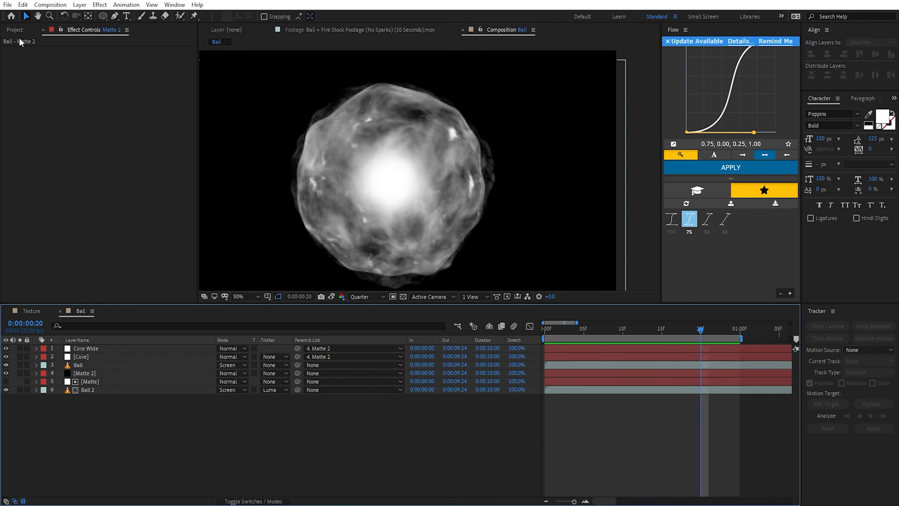
Step: Add Fire_Trail_5_1477_2K.mov from the ActionVFX stock footage folder to the Ball composition above Core Wide
click(16, 31)
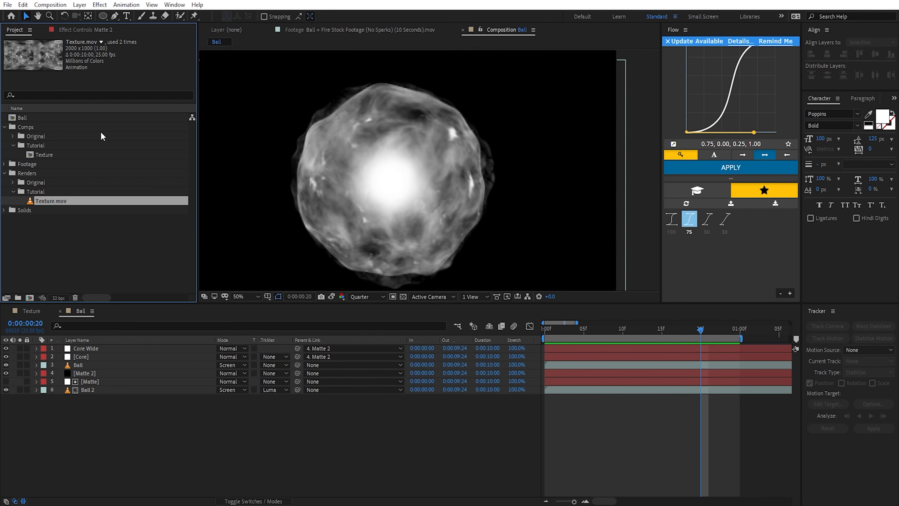
drag(110, 201, 526, 209)
click(4, 164)
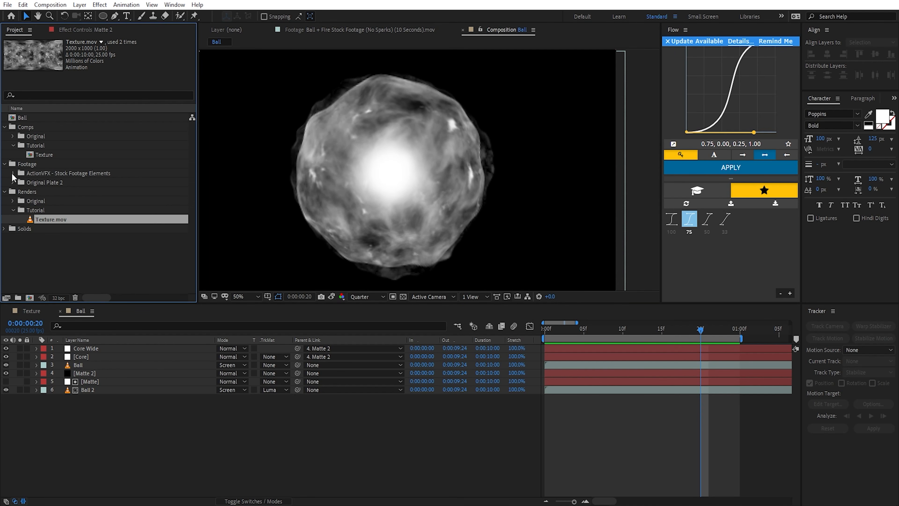
click(13, 174)
scroll(52, 153, down, 1)
click(52, 154)
shift+click(81, 247)
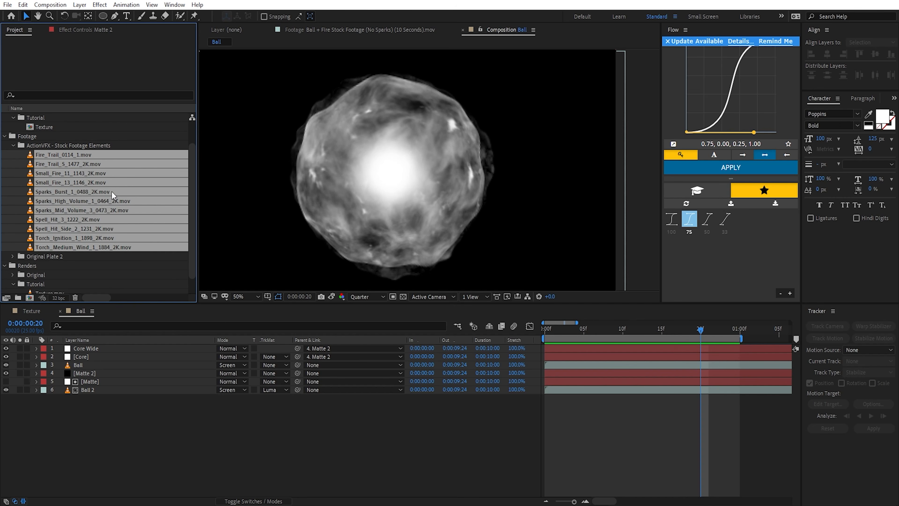
click(87, 145)
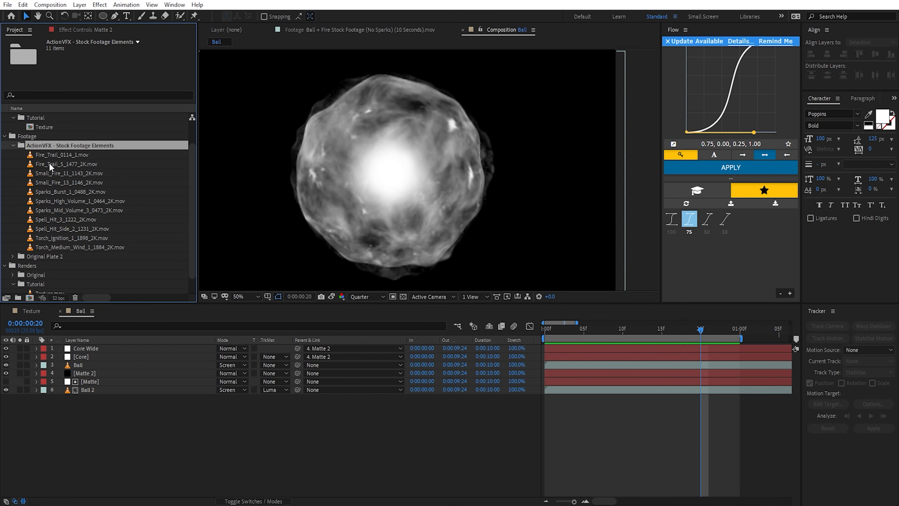
drag(84, 164, 87, 347)
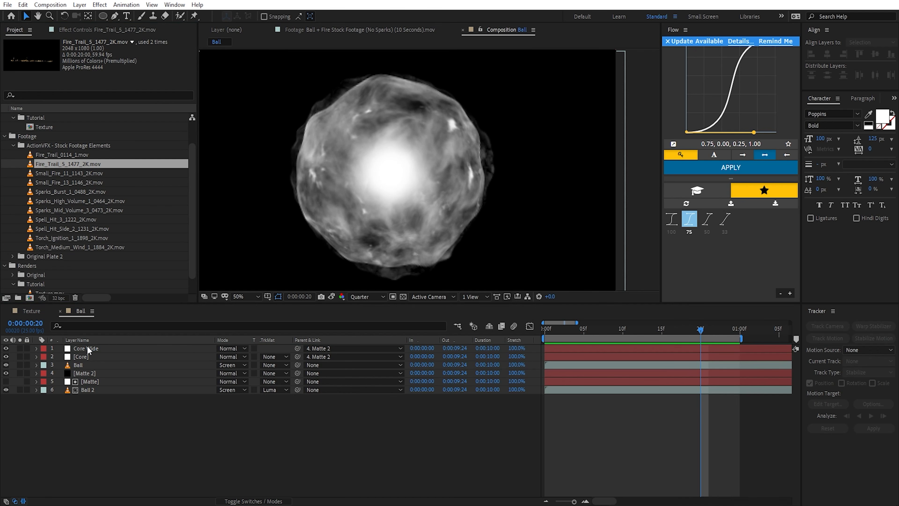
Step: Pre-compose the fire trail layer as "Fire Trail Core", moving all attributes into the new composition
click(79, 5)
click(165, 330)
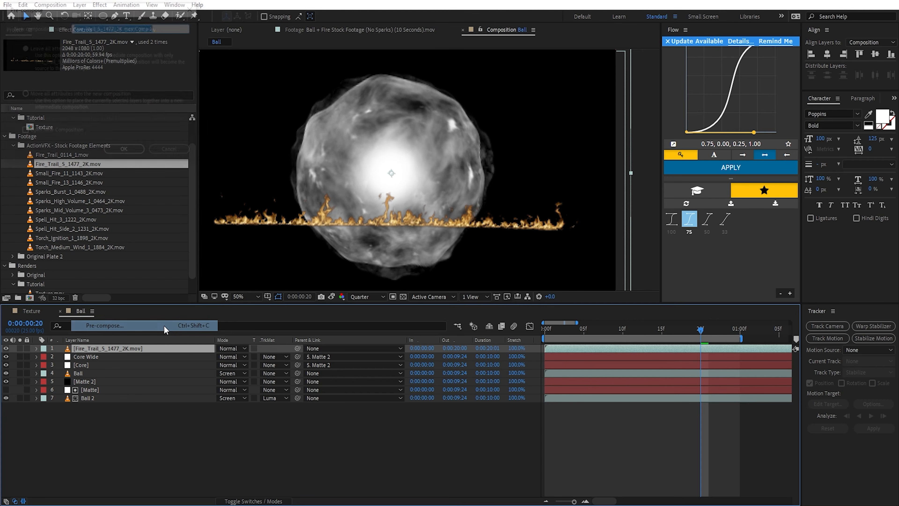
text(Fire Trai)
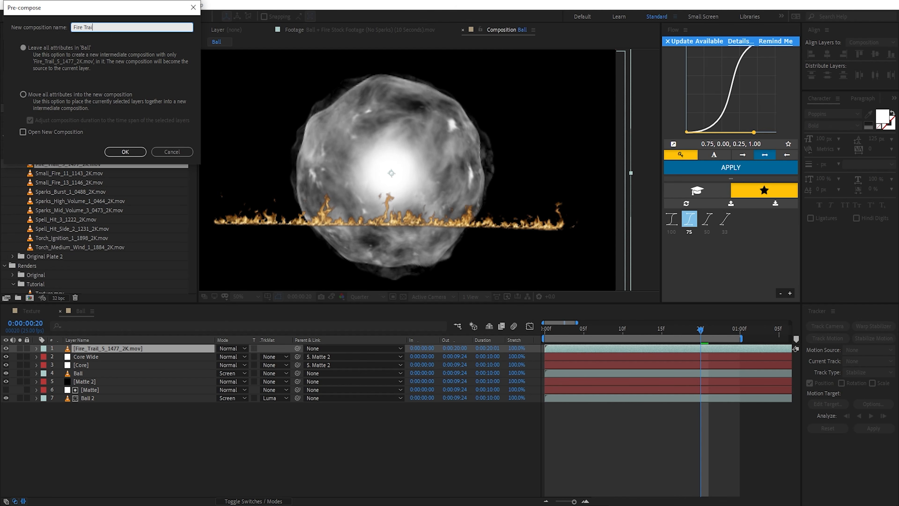
text(l Core)
click(23, 94)
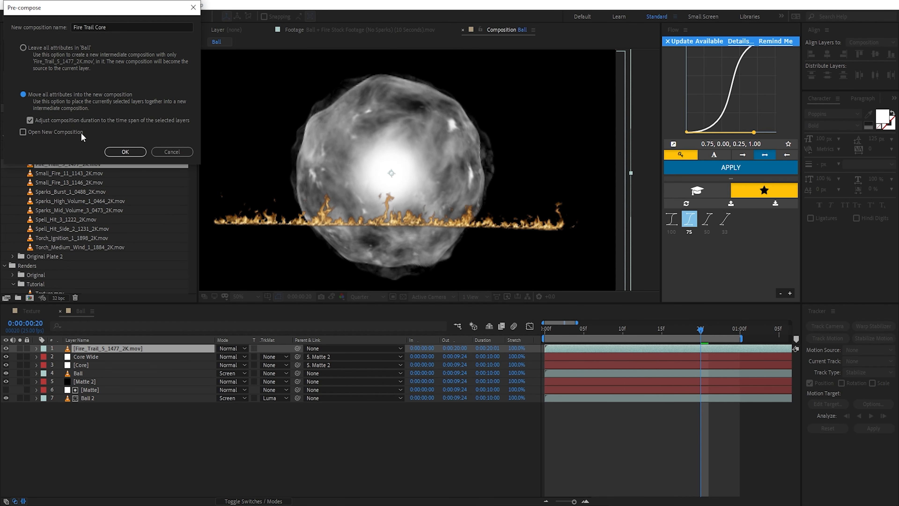
click(124, 151)
Step: Apply the Tint effect to the Fire Trail Core layer
key(ctrl+space)
text(tin)
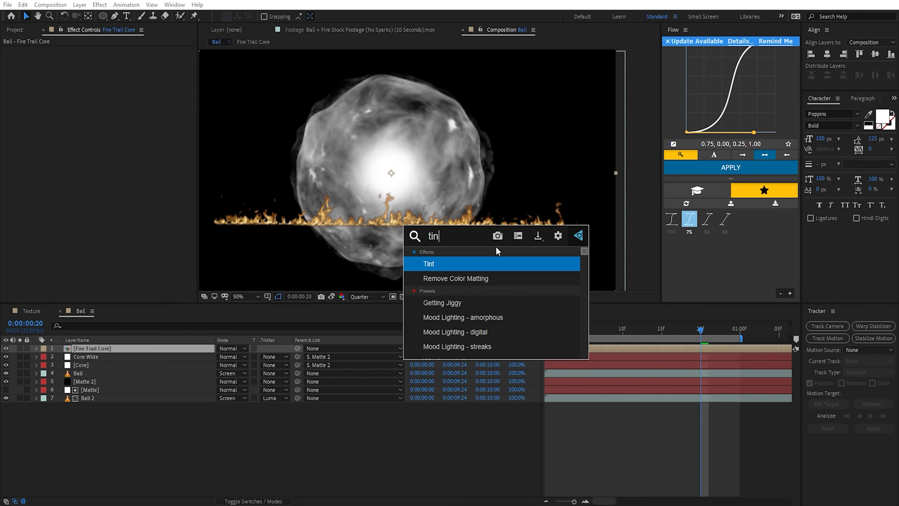
key(Return)
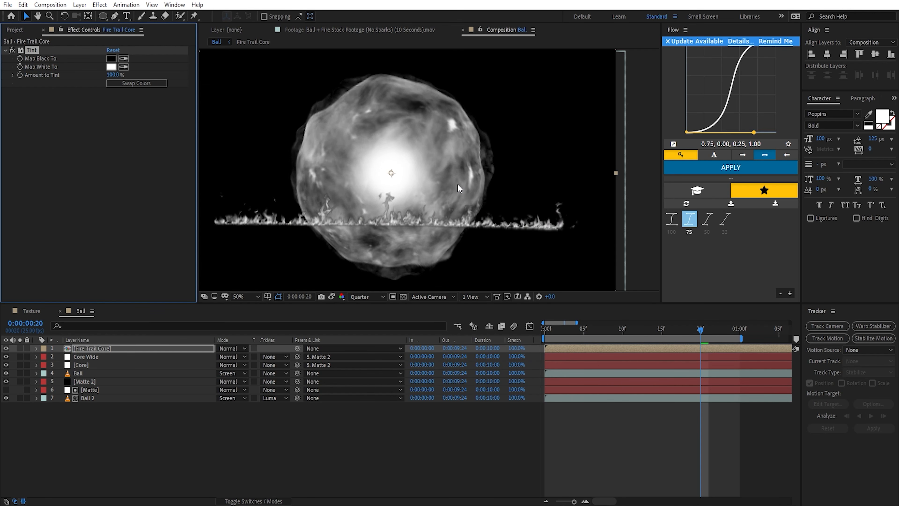
Step: Apply Polar Coordinates to Fire Trail Core with Interpolation at 100% and the conversion type Rect to Polar
click(206, 349)
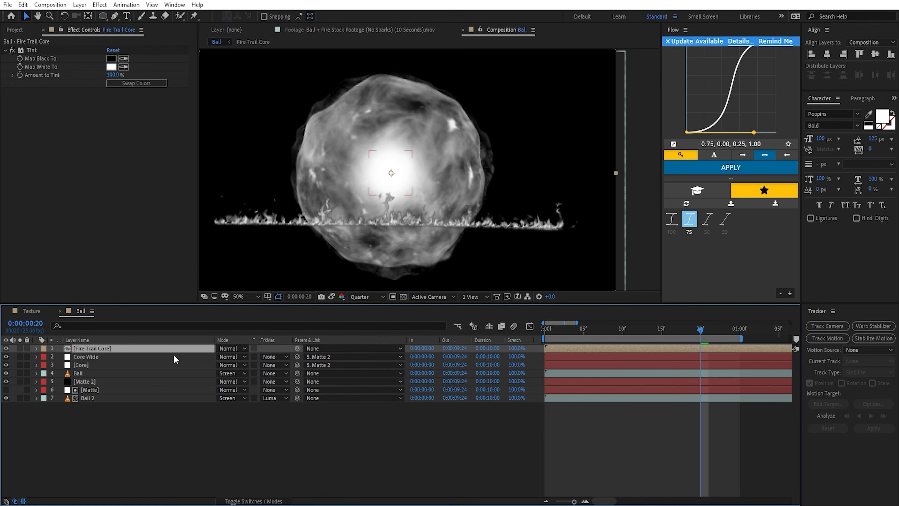
key(ctrl+space)
text(pol)
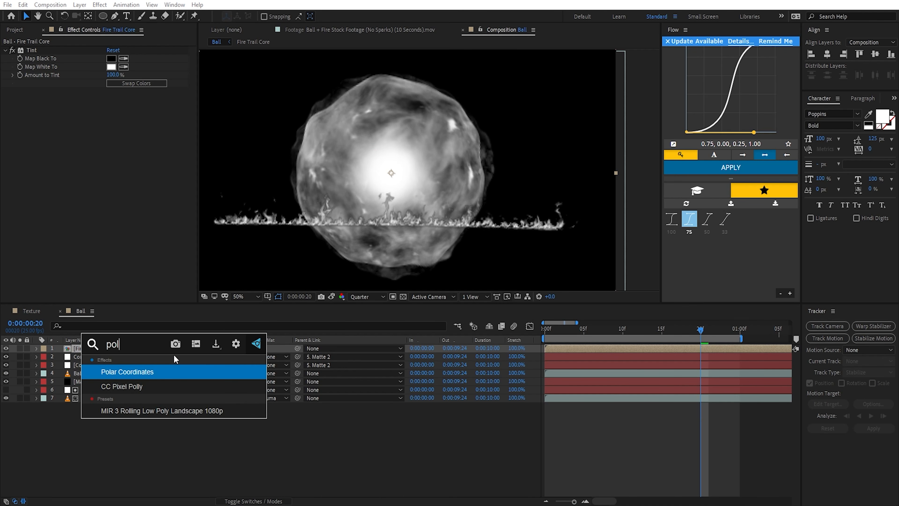
key(Return)
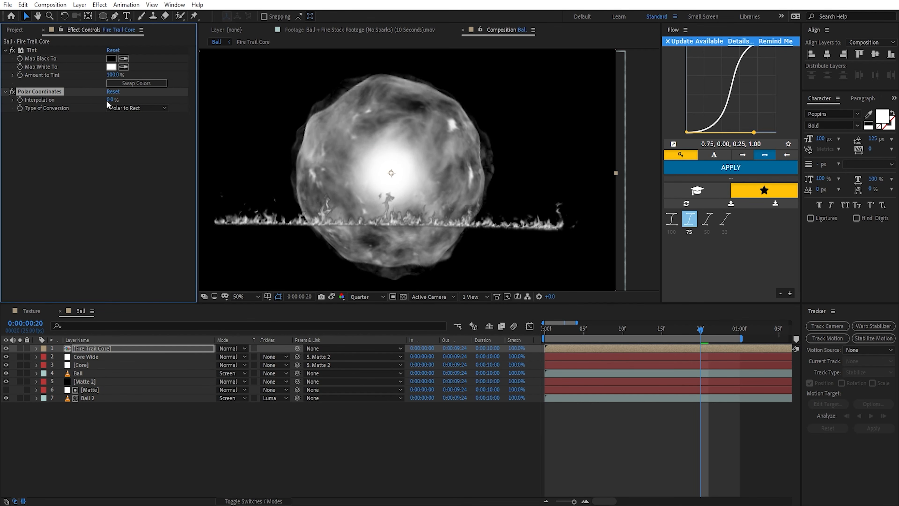
drag(112, 99, 166, 98)
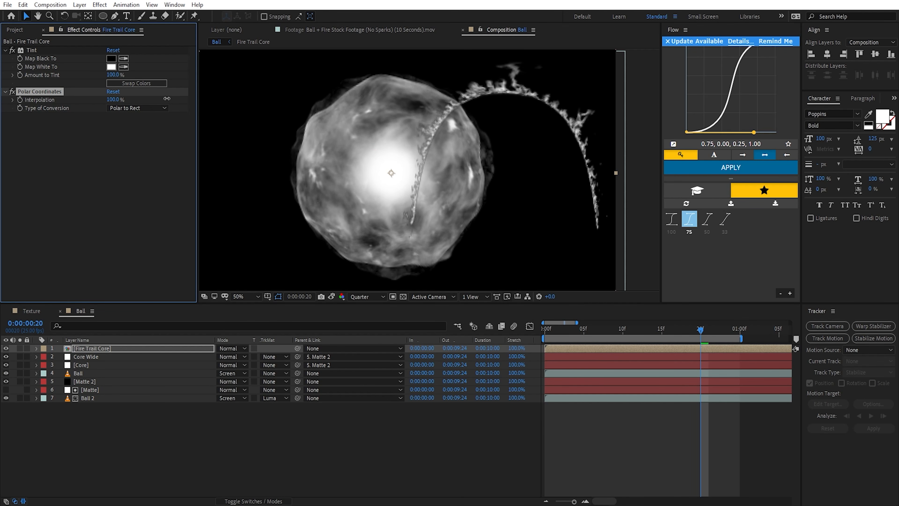
click(117, 108)
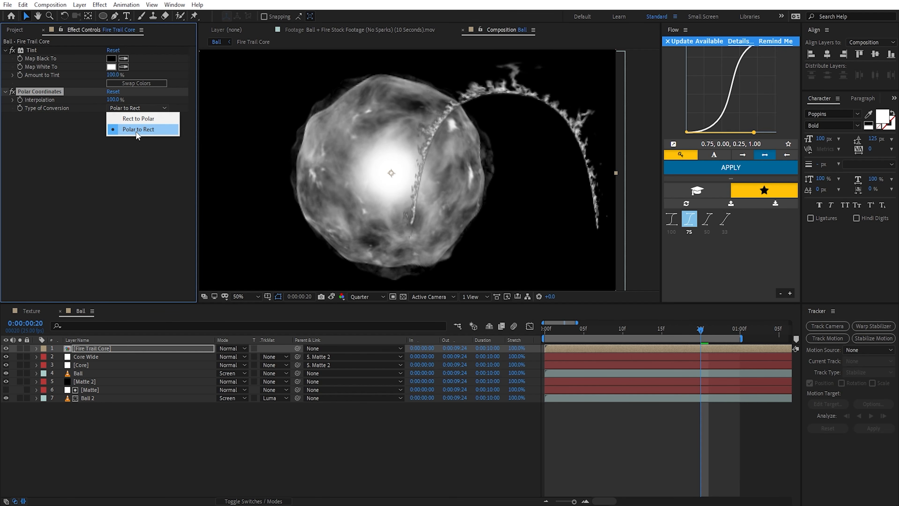
click(141, 120)
Step: Solo Fire Trail Core and scrub back to 0:00:00:13 to inspect the ring of flames
click(19, 348)
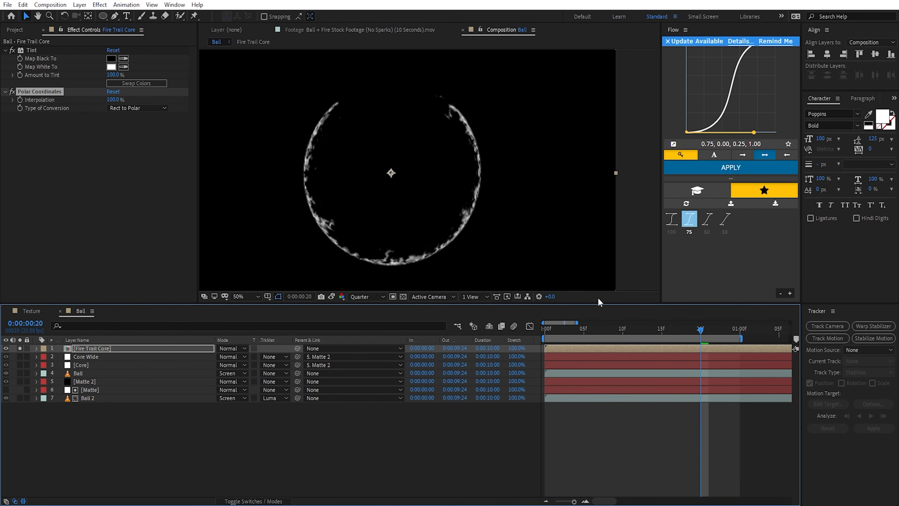
drag(697, 326, 646, 331)
scroll(475, 206, down, 1)
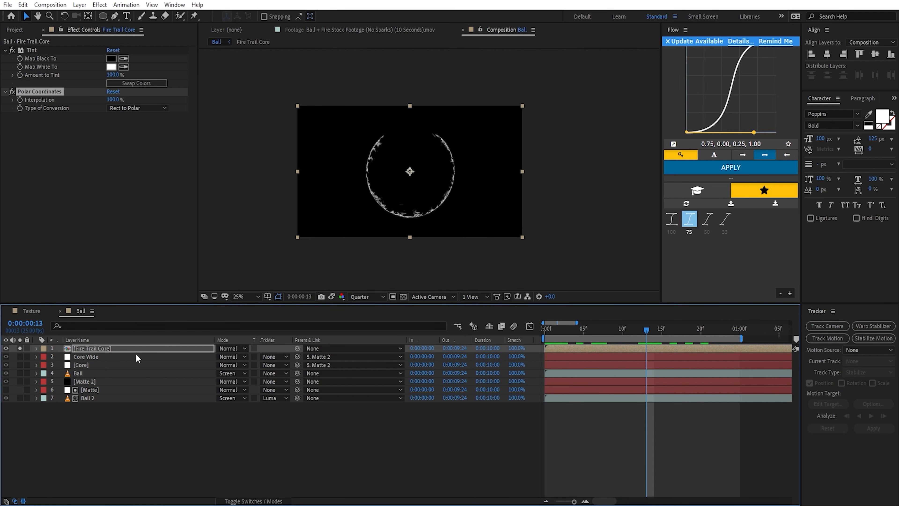
scroll(439, 198, up, 1)
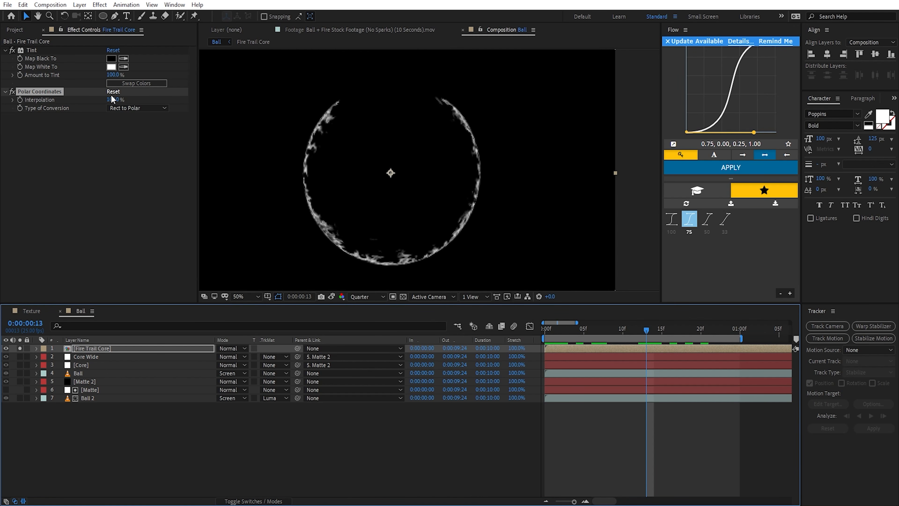
Step: Disable Polar Coordinates, open the Fire Trail Core composition and move the fire footage up toward the frame's upper edge
click(13, 92)
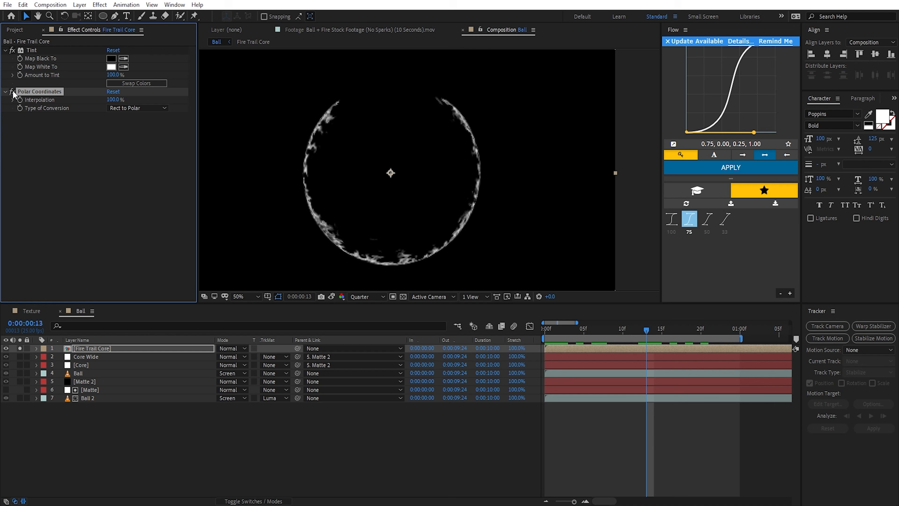
double_click(93, 348)
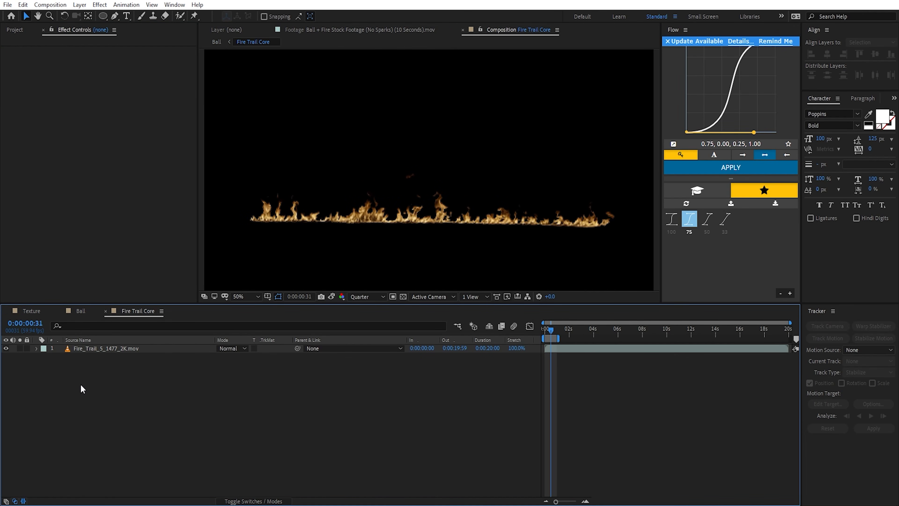
click(447, 192)
scroll(447, 192, down, 1)
drag(438, 200, 439, 140)
Step: Set the fire footage's Rotation to 180°
key(r)
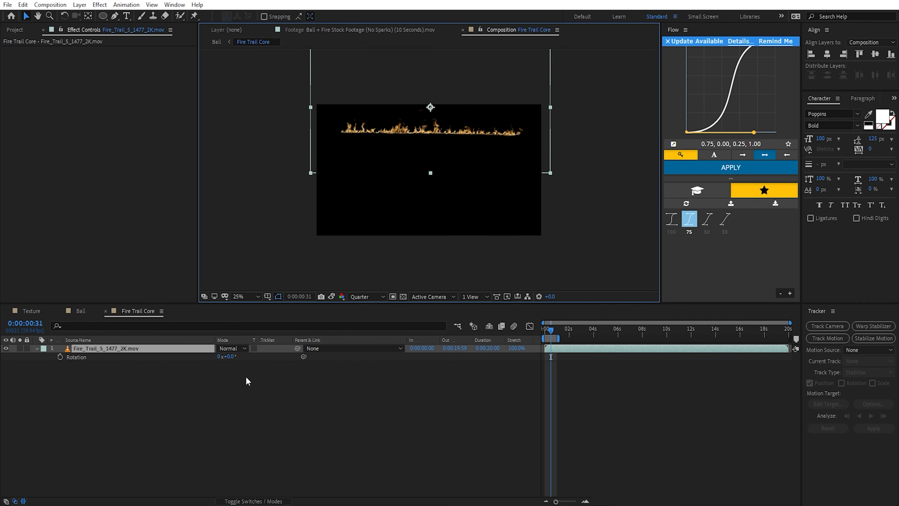
click(231, 357)
text(180)
key(Return)
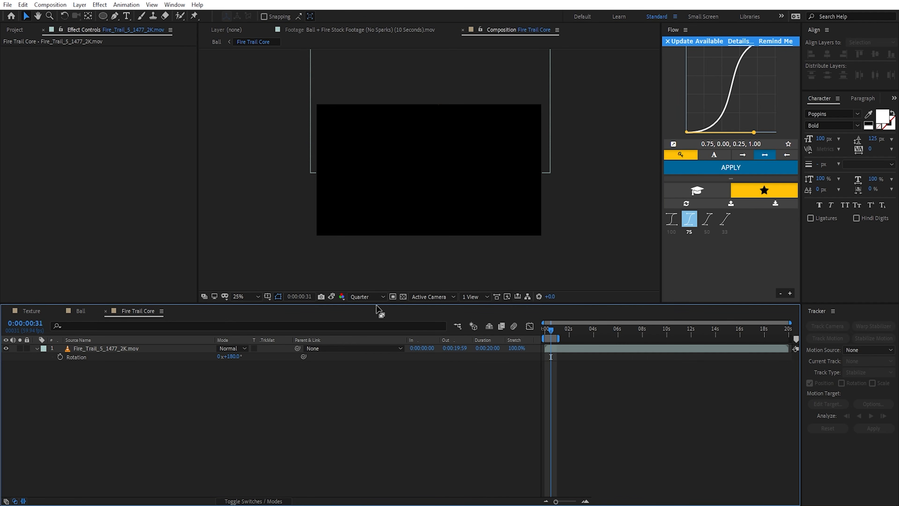
Step: Level the upside-down flames at 179.3° rotation, enlarge the footage slightly and place them just inside the frame's upper edge
drag(455, 132, 475, 162)
drag(237, 359, 234, 359)
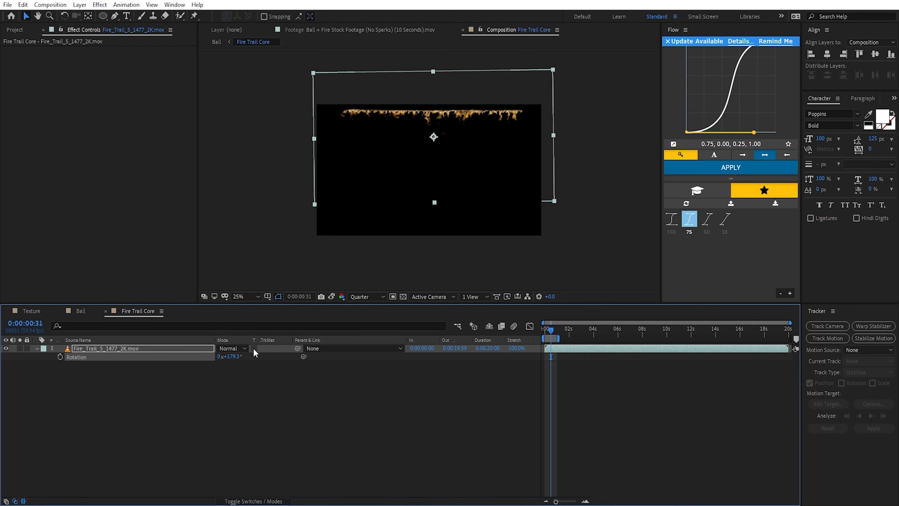
drag(463, 134, 461, 135)
drag(551, 136, 571, 148)
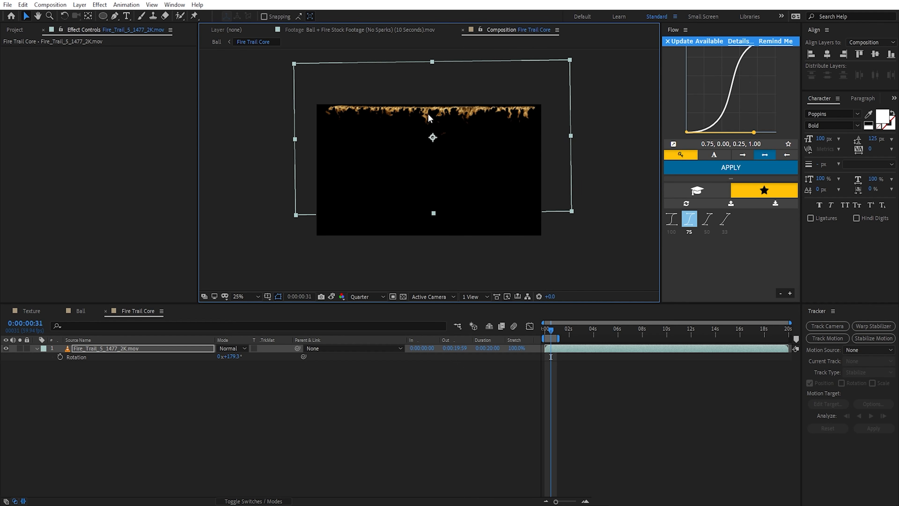
drag(433, 119, 434, 123)
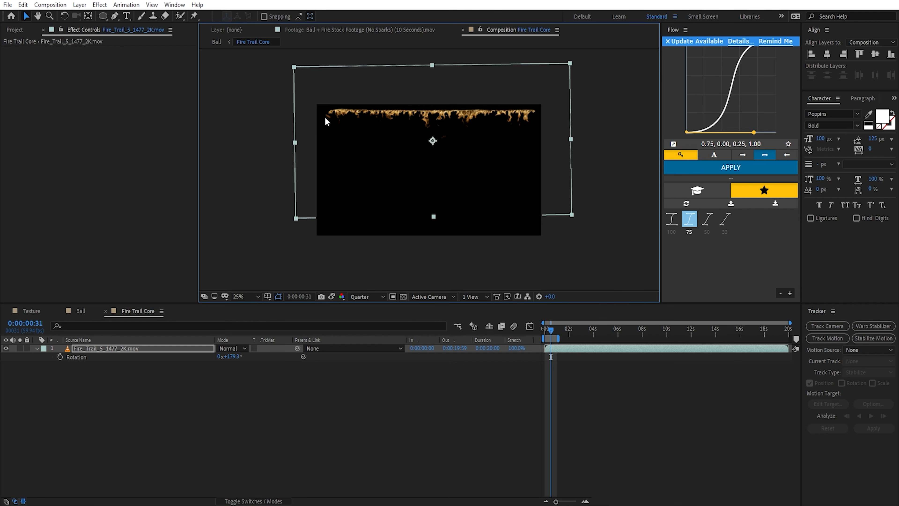
Step: Extend the work area over the whole composition, scale the fire footage down slightly at 0:00:05:22 and nudge it sideways
drag(544, 143, 538, 179)
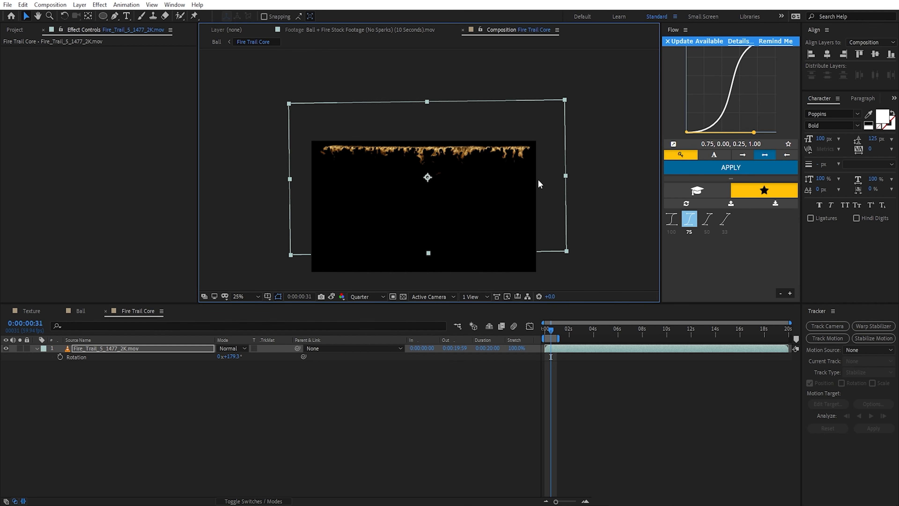
double_click(552, 338)
drag(545, 330, 610, 330)
drag(559, 176, 543, 176)
key(shift+Right)
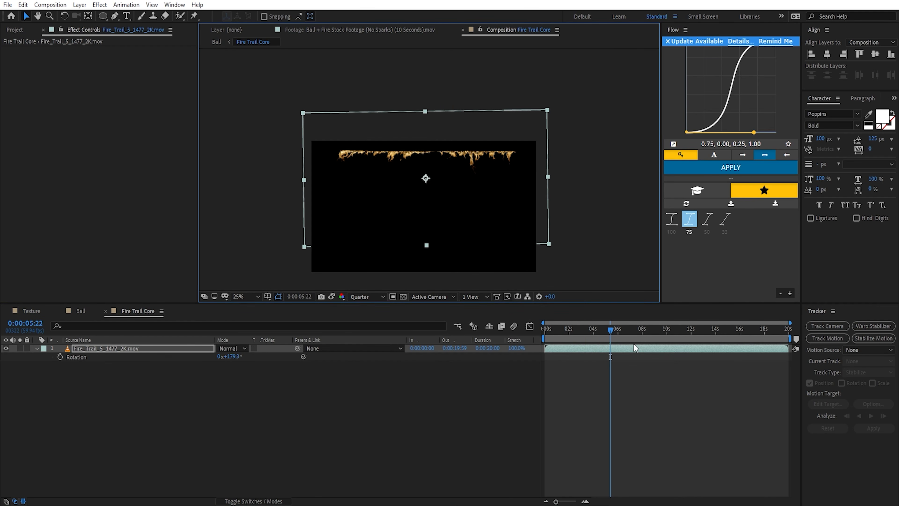
click(690, 330)
Step: Return to the Ball composition, go to 0:00:00:08 and re-enable Polar Coordinates on Fire Trail Core
click(81, 311)
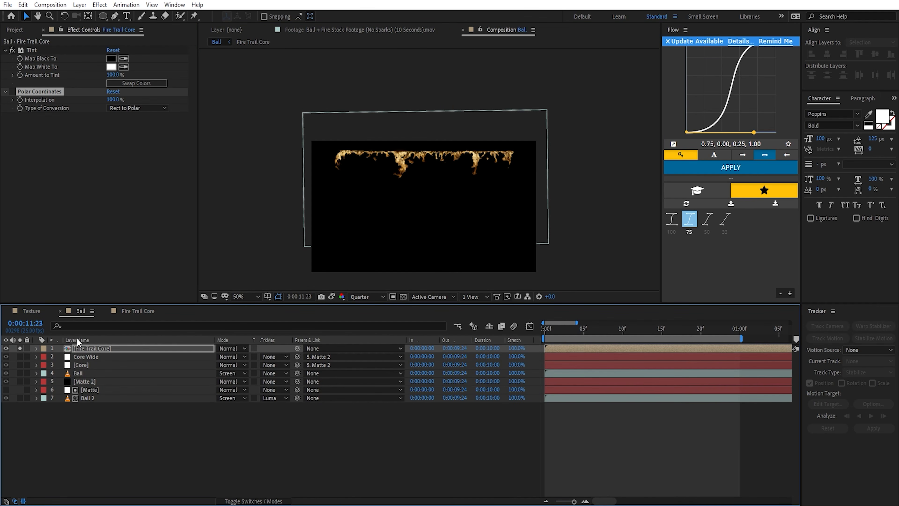
click(606, 334)
click(12, 91)
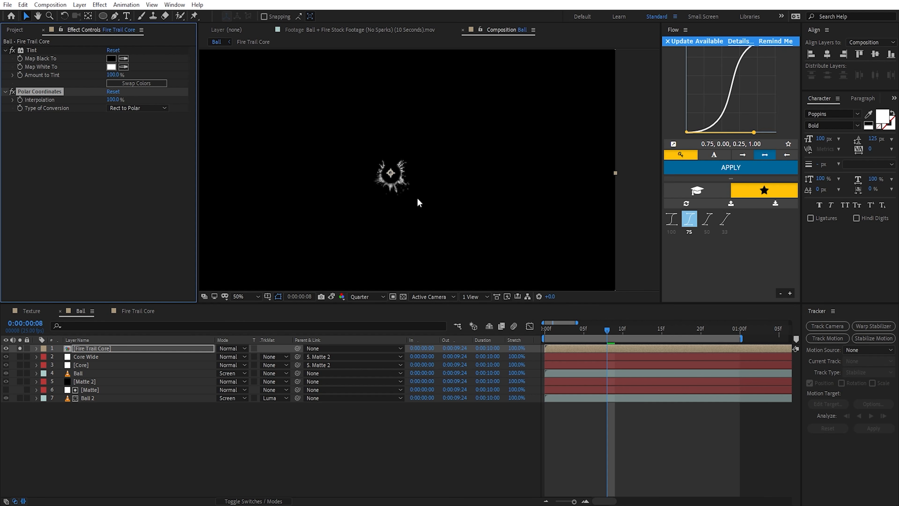
Step: In Fire Trail Core, rotate the fire footage back upright and reposition it lower in the frame to widen the flame ring
click(142, 312)
click(163, 348)
drag(456, 173, 456, 259)
drag(230, 357, 336, 367)
drag(437, 266, 433, 219)
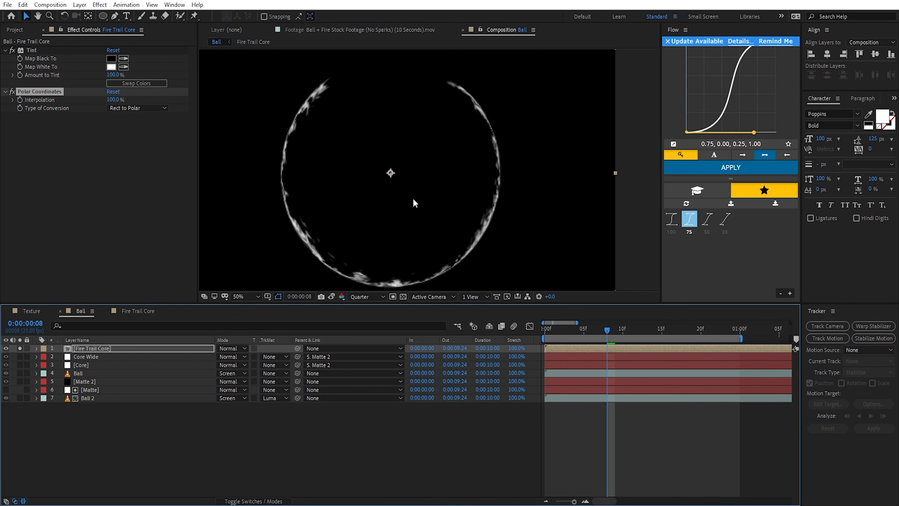
Step: Undo the last rotation and repositioning of the fire footage in Fire Trail Core
key(ctrl+z)
key(ctrl+z)
key(ctrl+z)
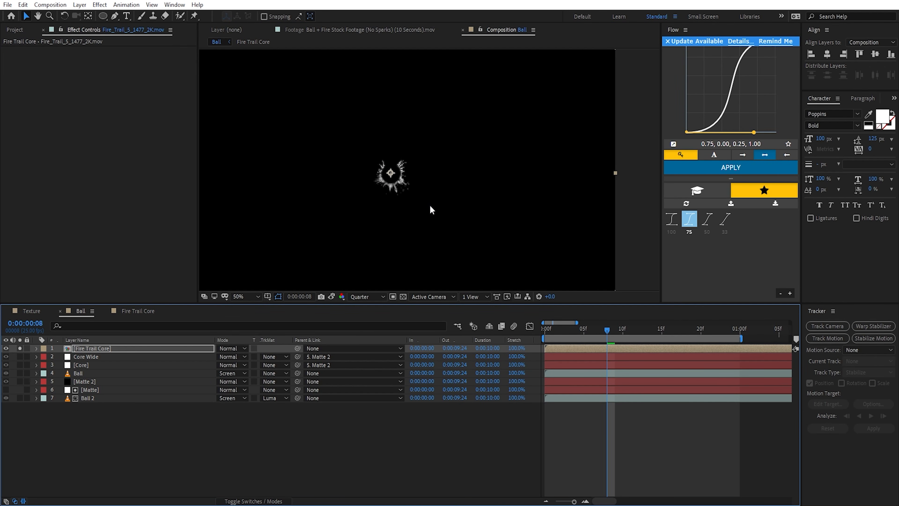
Step: In Fire Trail Core, move the footage's anchor point onto the flame line and stretch the footage vertically to about 188.5%
click(145, 311)
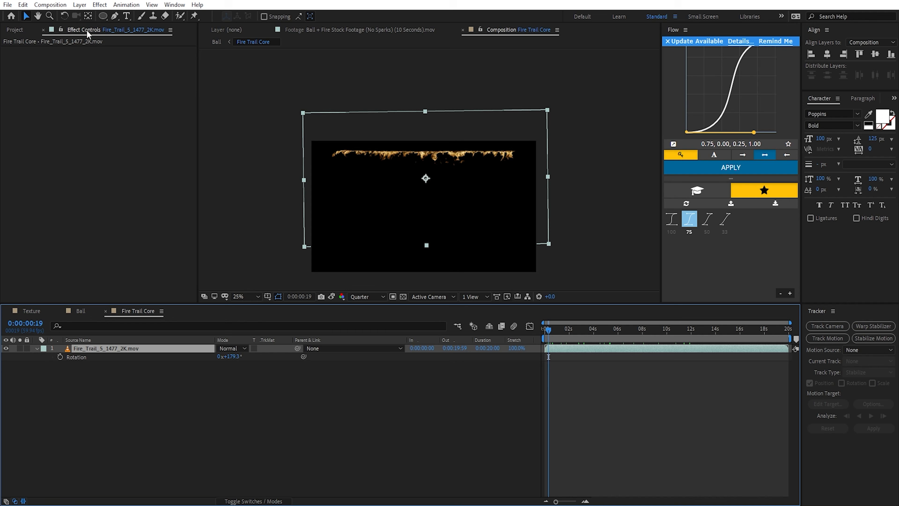
click(88, 16)
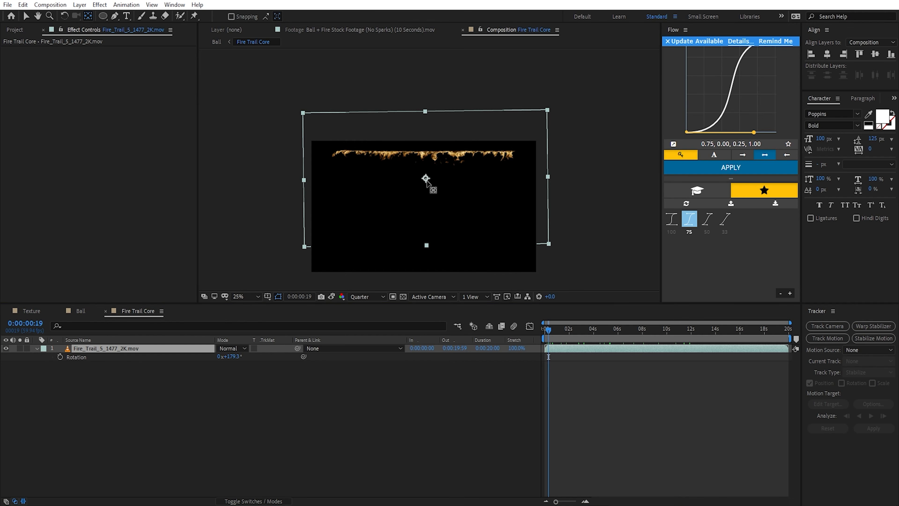
drag(426, 180, 425, 152)
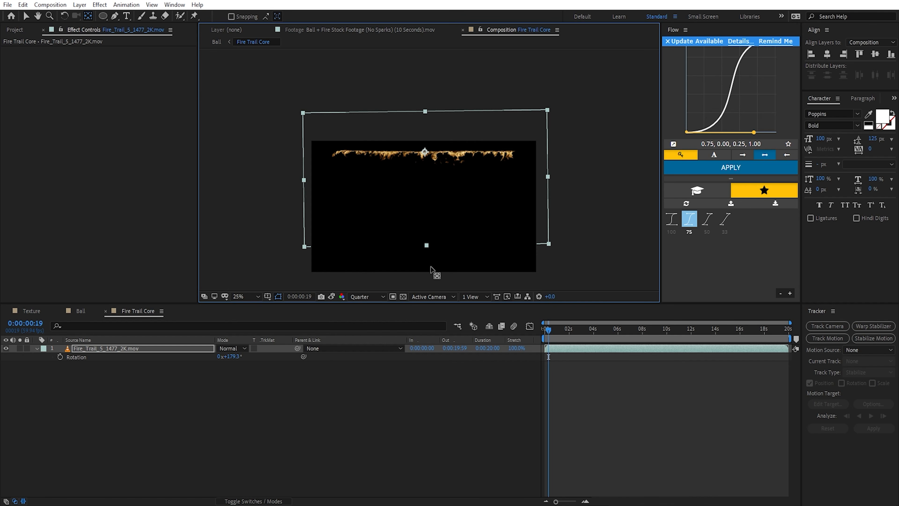
key(v)
drag(426, 245, 427, 312)
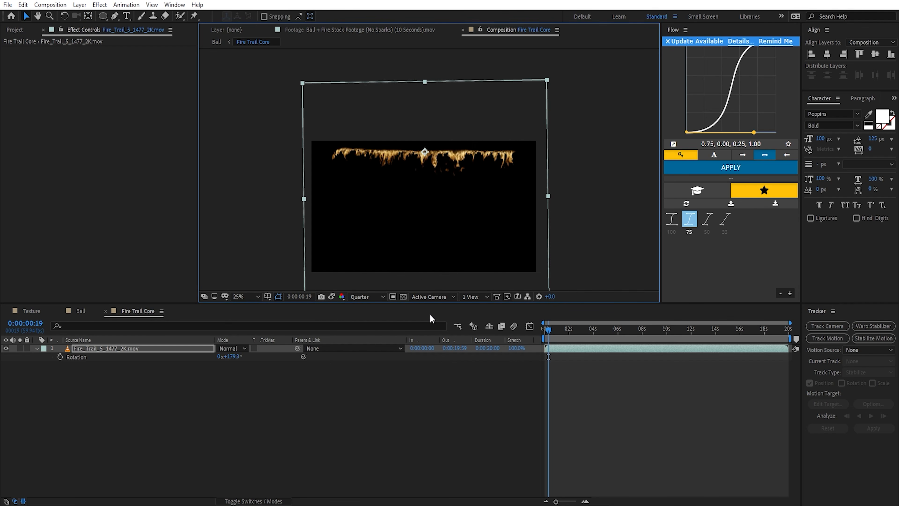
Step: Lock the viewer to the Ball composition and try stretching only the fire footage's vertical scale to 329.5% in Fire Trail Core
click(81, 311)
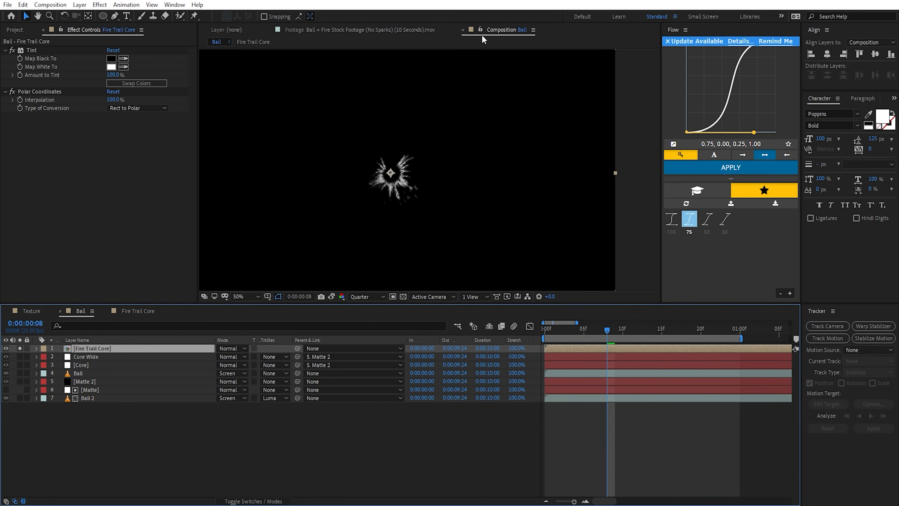
click(480, 29)
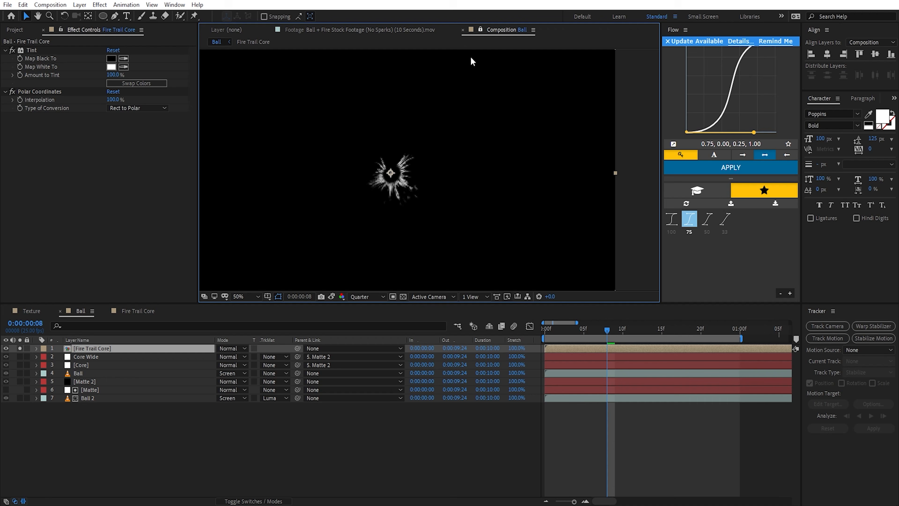
click(134, 311)
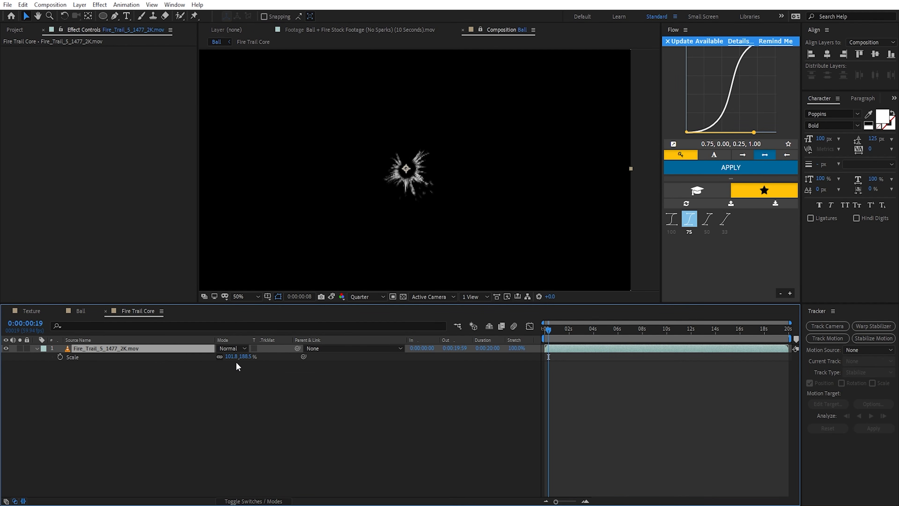
click(219, 356)
mouse_move(246, 360)
mouse_down()
mouse_move(273, 361)
mouse_move(236, 357)
mouse_up()
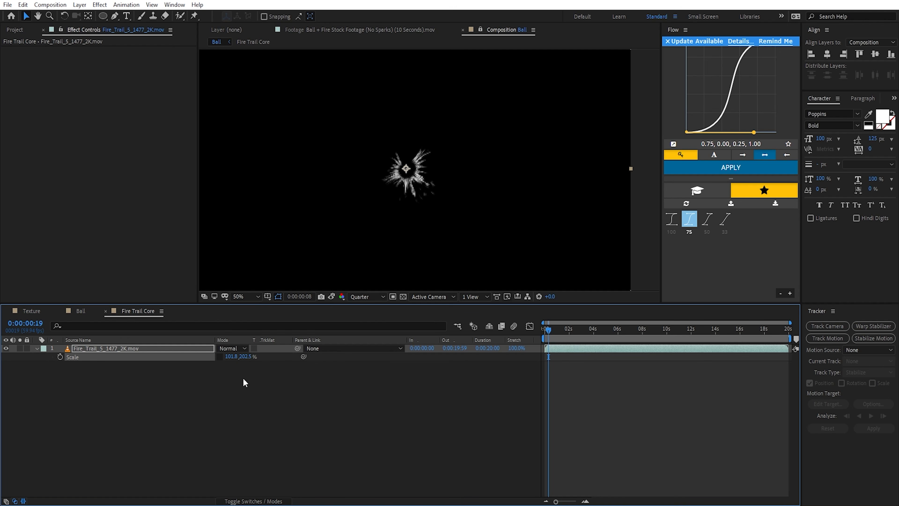
drag(234, 359, 257, 381)
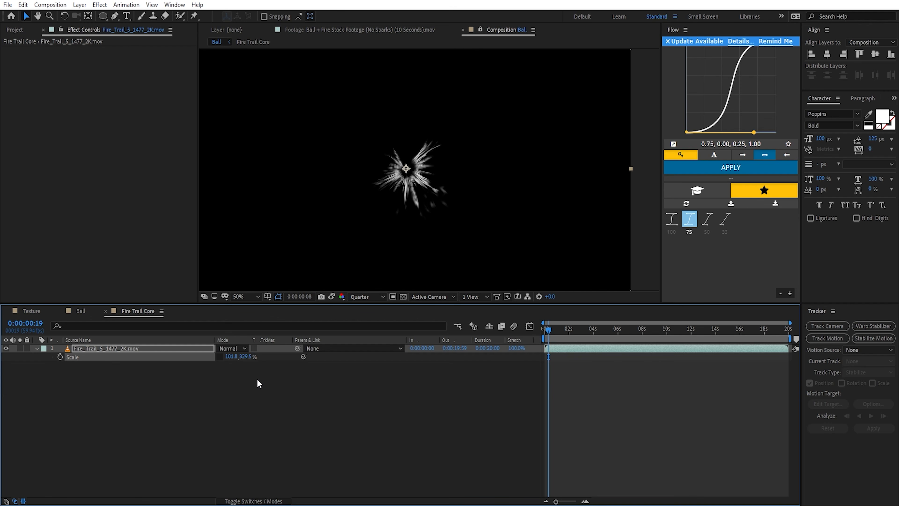
click(481, 30)
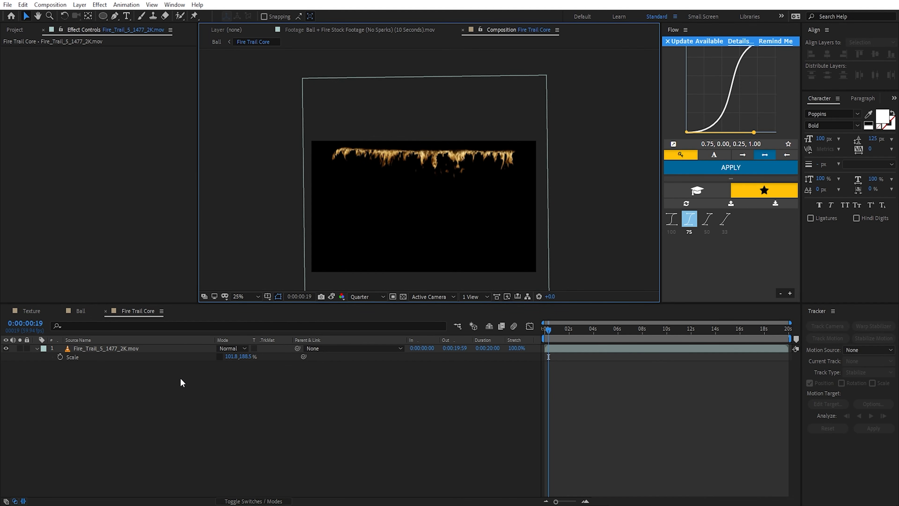
Step: Return to the Ball composition, deselect the layers and examine the flame ring up close at Full and Half preview resolution
click(80, 311)
key(F2)
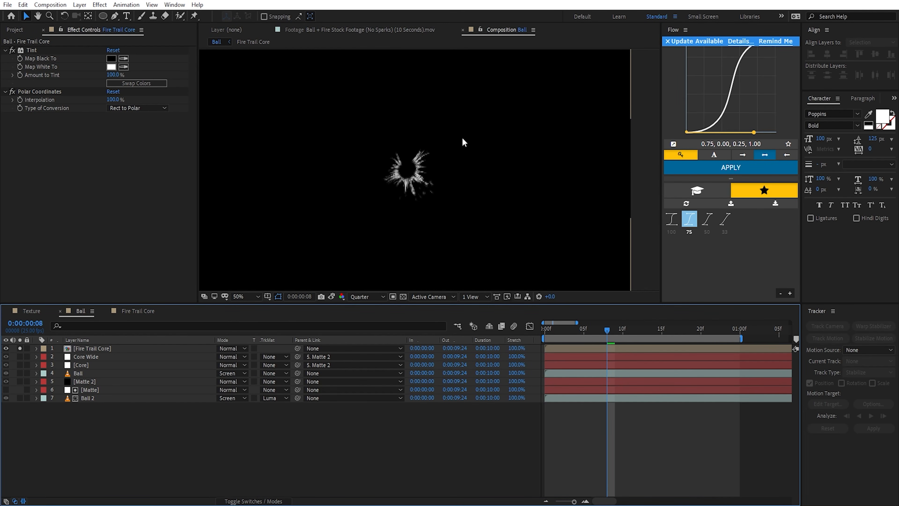
scroll(461, 142, up, 1)
drag(420, 206, 487, 206)
click(367, 298)
click(371, 320)
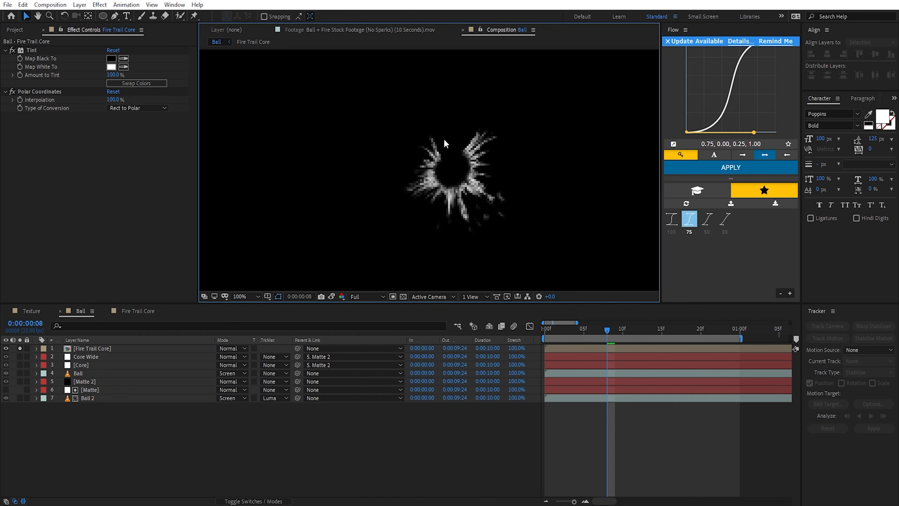
click(368, 296)
click(368, 318)
Step: Duplicate the Fire Trail Core layer and rotate the copy to 211° to fill the gap in the ring
click(85, 348)
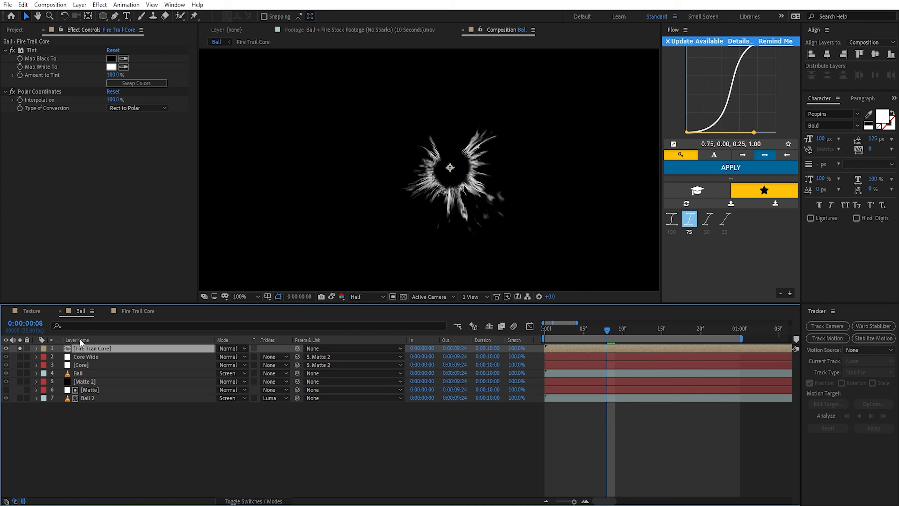
key(ctrl+d)
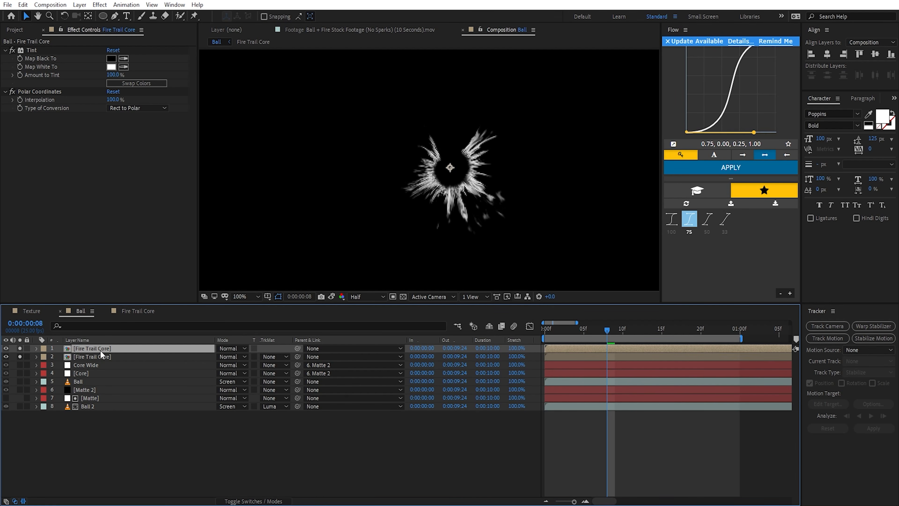
key(r)
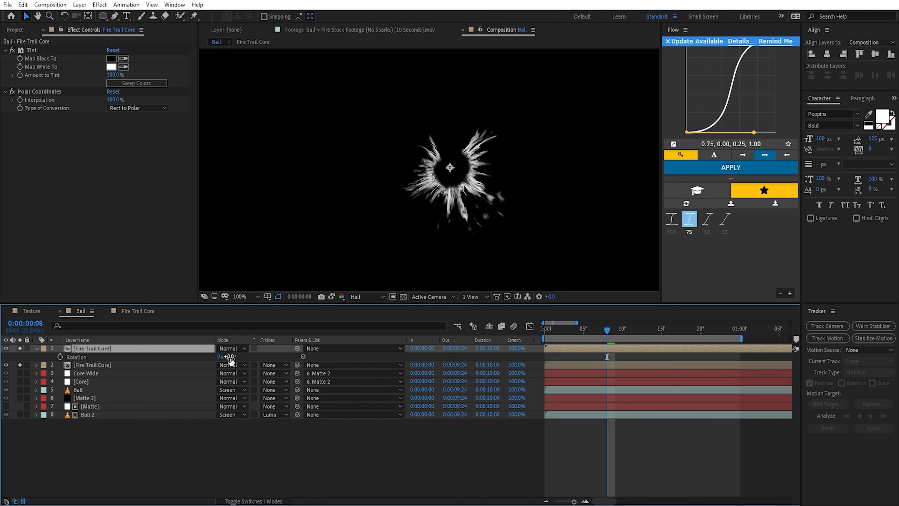
drag(231, 361, 358, 387)
Step: Shift the rotated Fire Trail Core copy earlier so it starts at -0:00:04:06, and return to the composition's start
drag(684, 350, 560, 352)
scroll(691, 394, down, 3)
drag(740, 350, 889, 350)
key(Home)
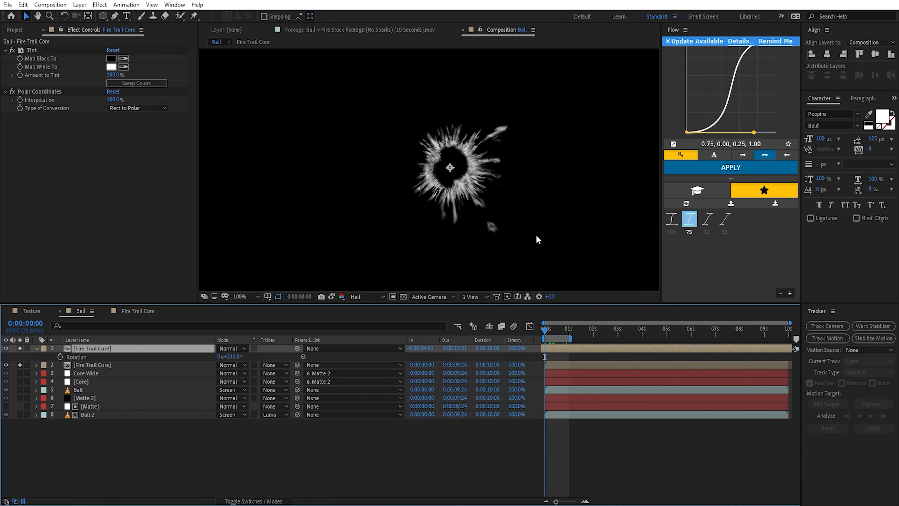
Step: Apply CC Radial Fast Blur to the rotated Fire Trail Core copy with Zoom set to Brightest and Amount 25
key(ctrl+space)
text(cc r)
key(Down)
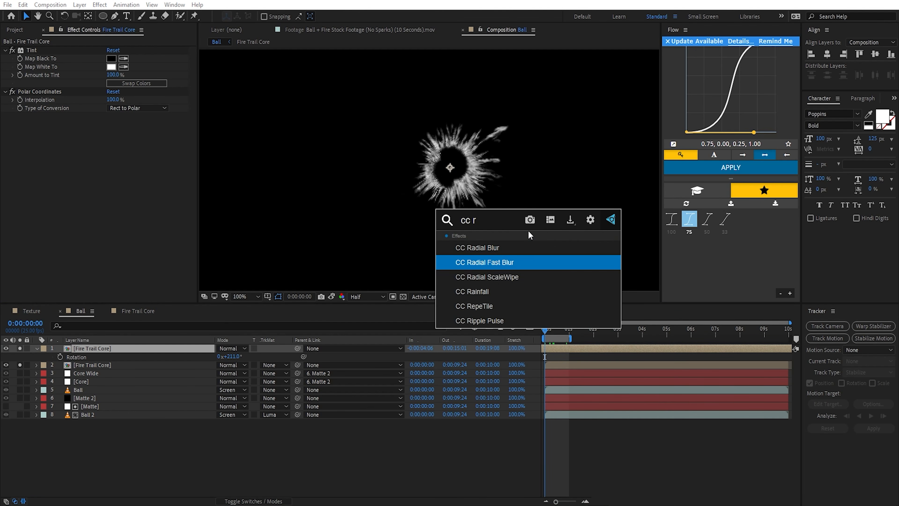
key(Return)
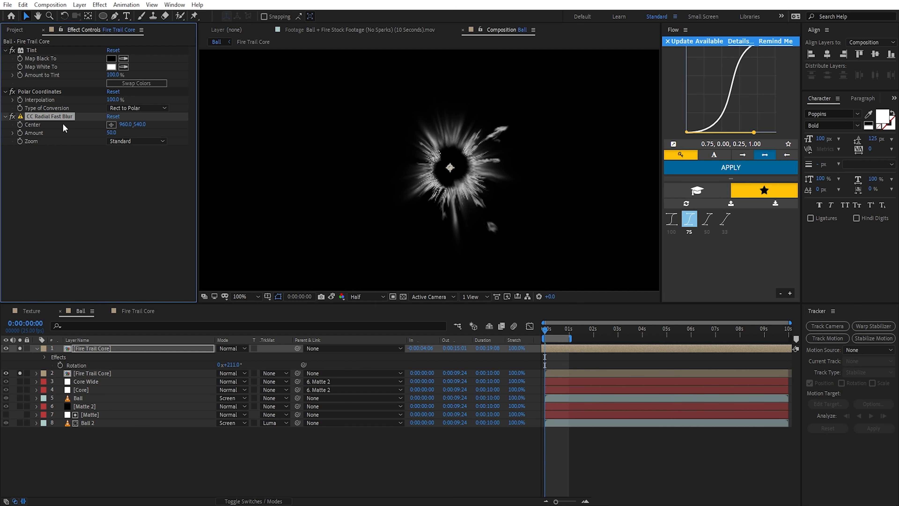
click(115, 141)
click(113, 163)
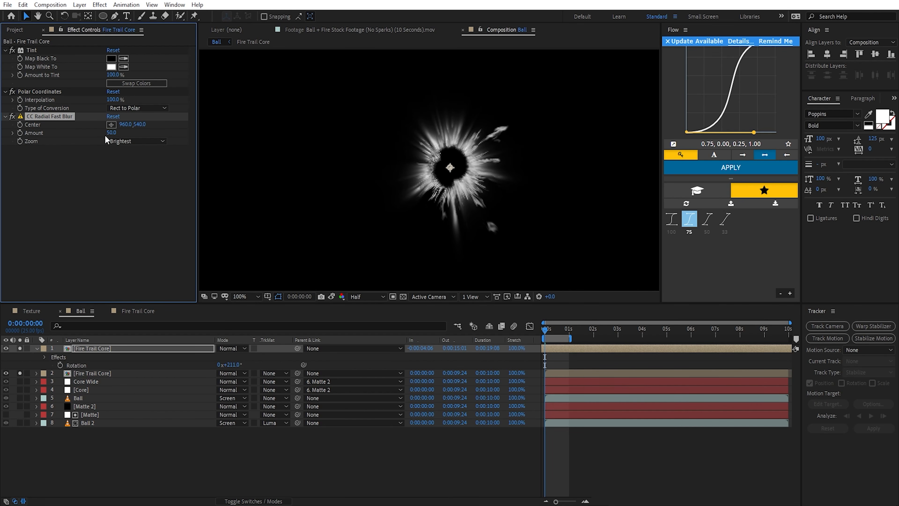
click(111, 133)
text(25)
key(Return)
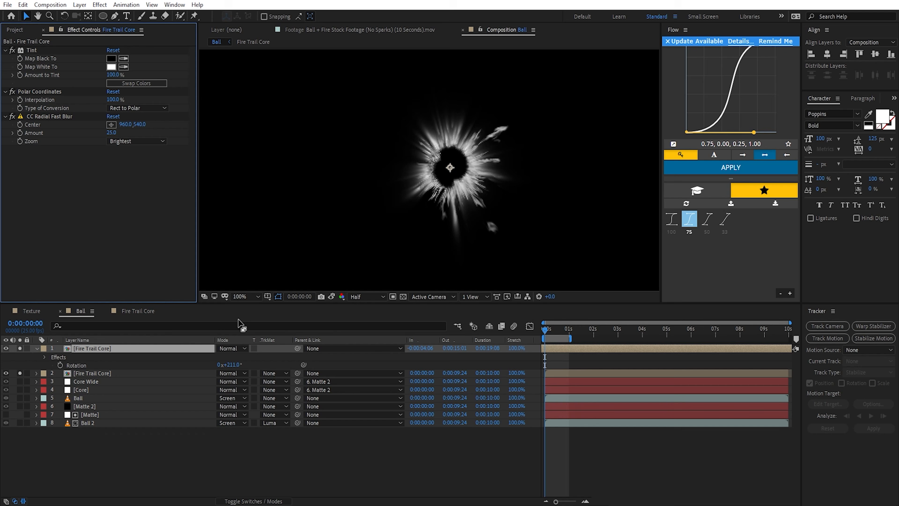
Step: Compare the flame ring with and without the radial blur, enlarged at Full resolution
click(367, 296)
click(361, 312)
key(period)
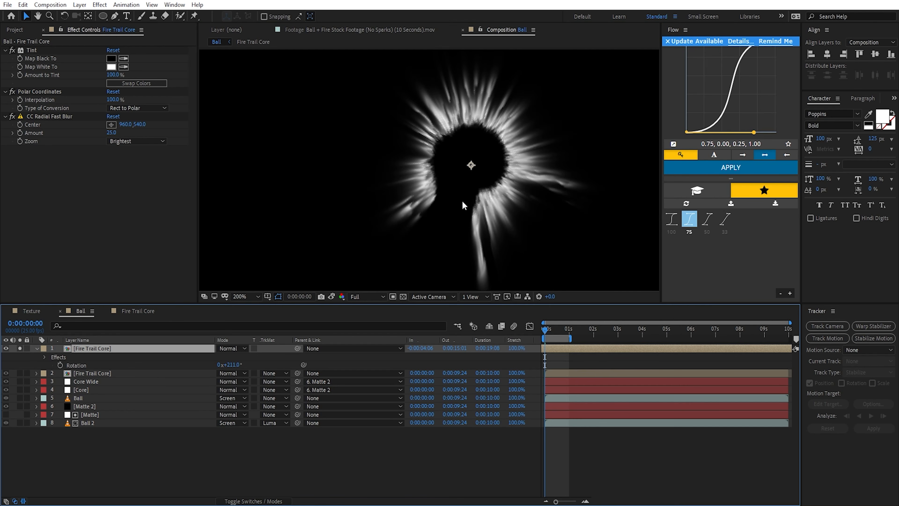
drag(479, 169, 454, 196)
click(12, 116)
click(12, 116)
click(12, 116)
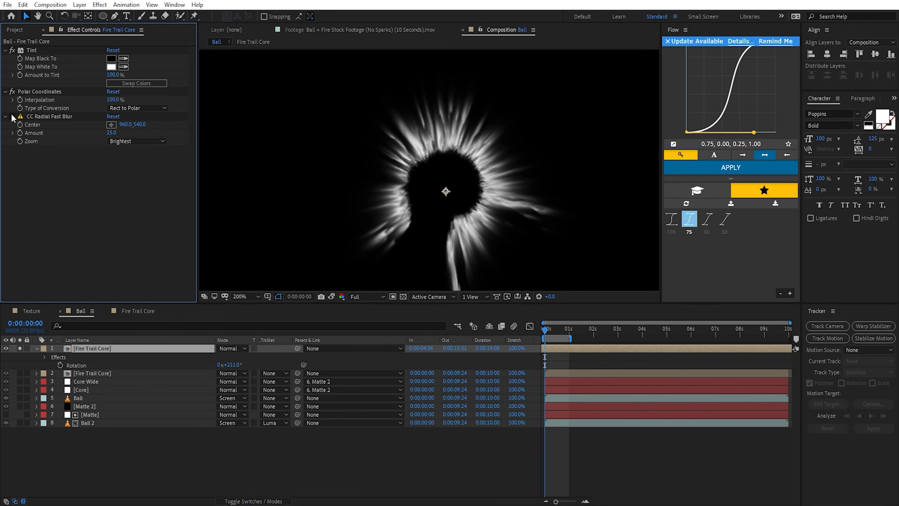
click(12, 116)
click(12, 116)
Step: Copy CC Radial Fast Blur from the rotated copy and paste it onto the original Fire Trail Core layer
click(31, 116)
click(23, 5)
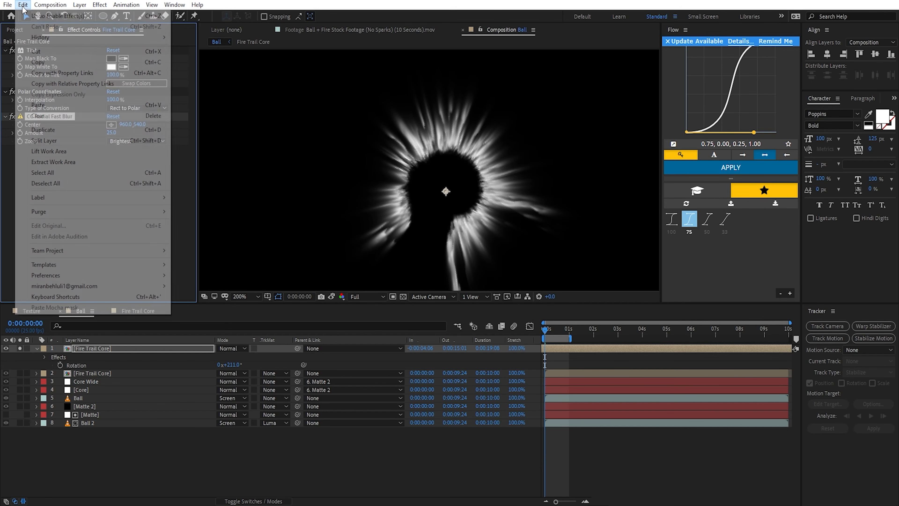
click(120, 63)
click(107, 374)
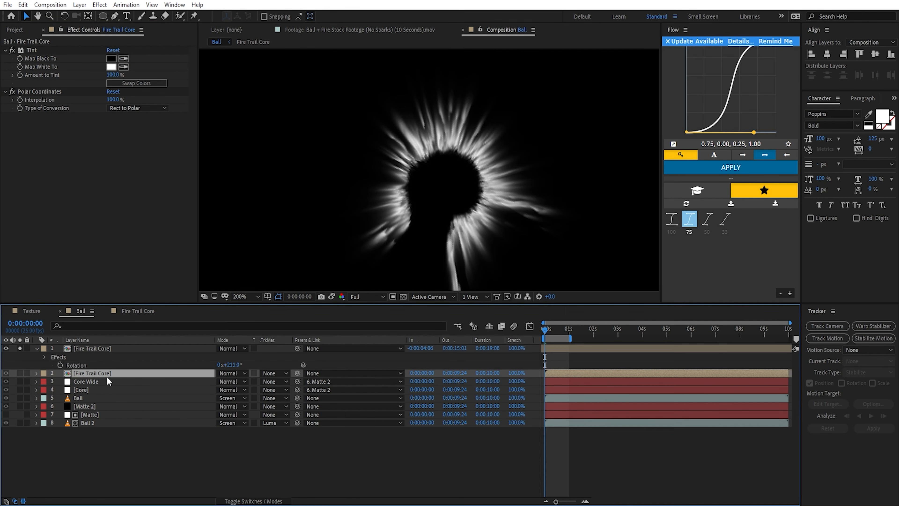
key(ctrl+v)
scroll(555, 260, down, 1)
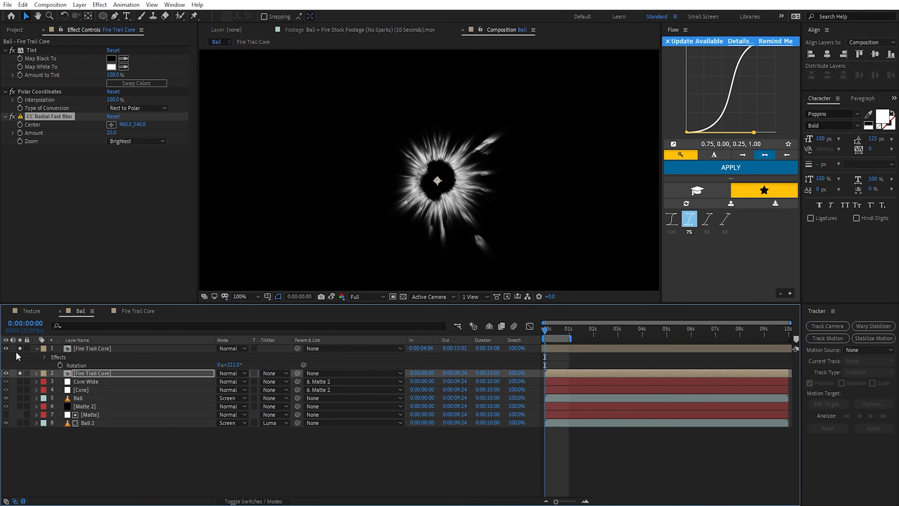
Step: Unsolo both Fire Trail Core layers, set their blending mode to Screen and preview the fireball
drag(20, 348, 20, 372)
click(267, 361)
click(170, 372)
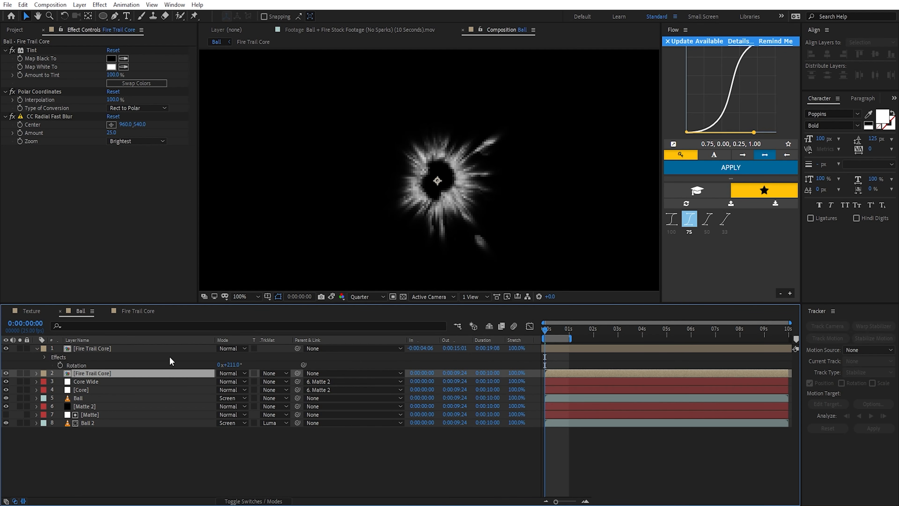
ctrl+click(169, 348)
click(231, 348)
click(264, 204)
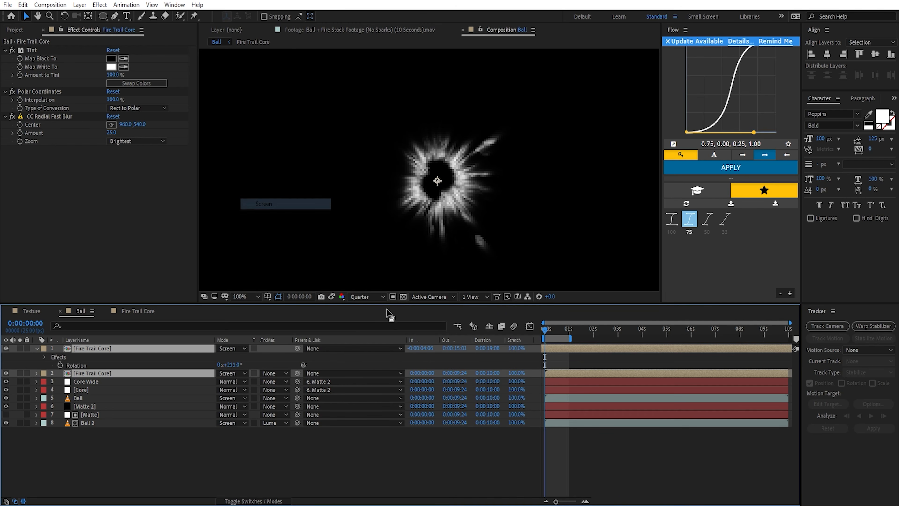
click(212, 447)
drag(546, 329, 563, 334)
key(space)
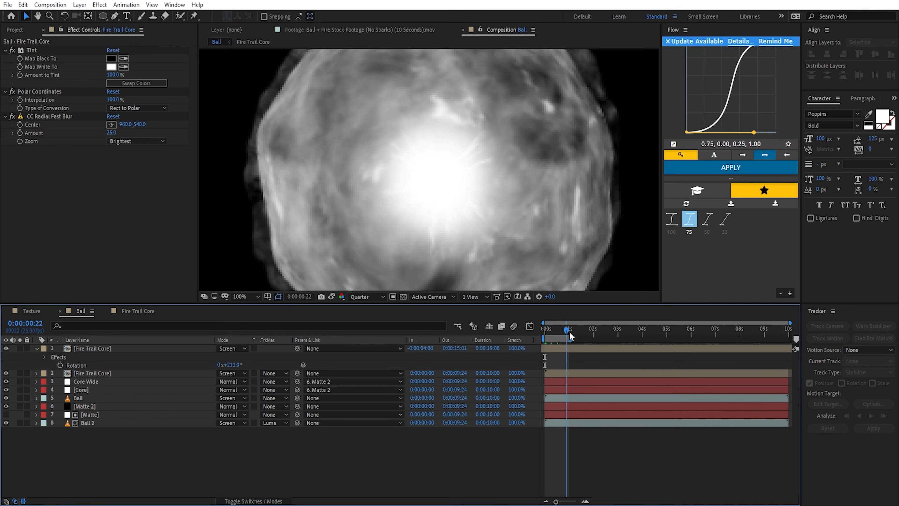
Step: Parent both Fire Trail Core layers to Matte 2 and collapse their properties
click(112, 350)
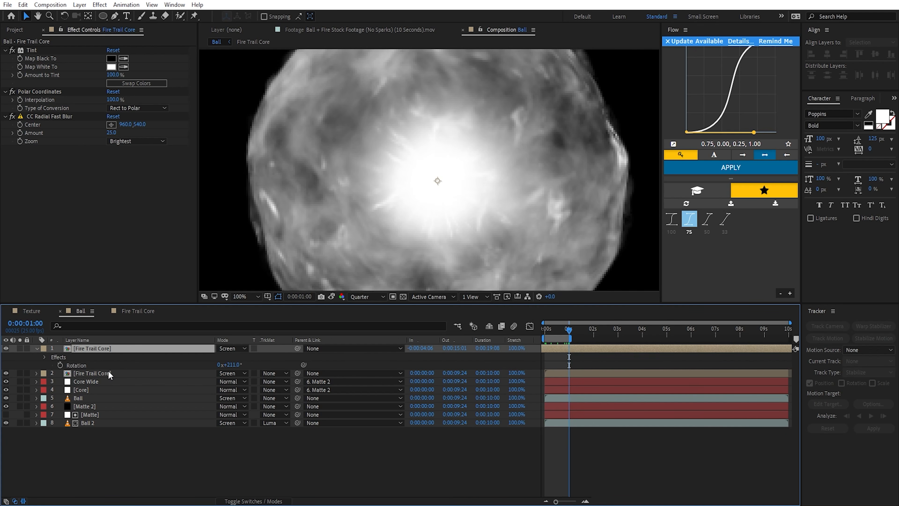
ctrl+click(107, 373)
drag(297, 348, 73, 409)
click(37, 348)
key(comma)
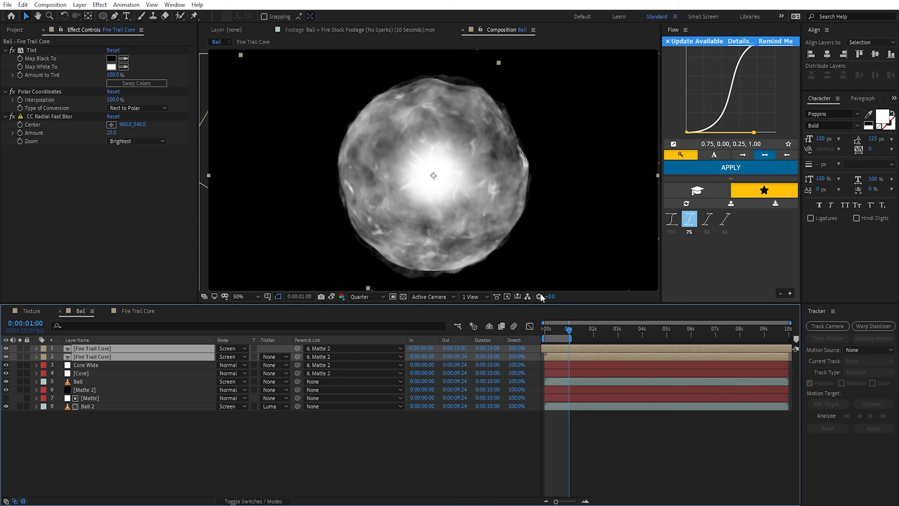
Step: At 0:00:01:10, scale both Fire Trail Core layers up to 165%
drag(569, 331, 578, 331)
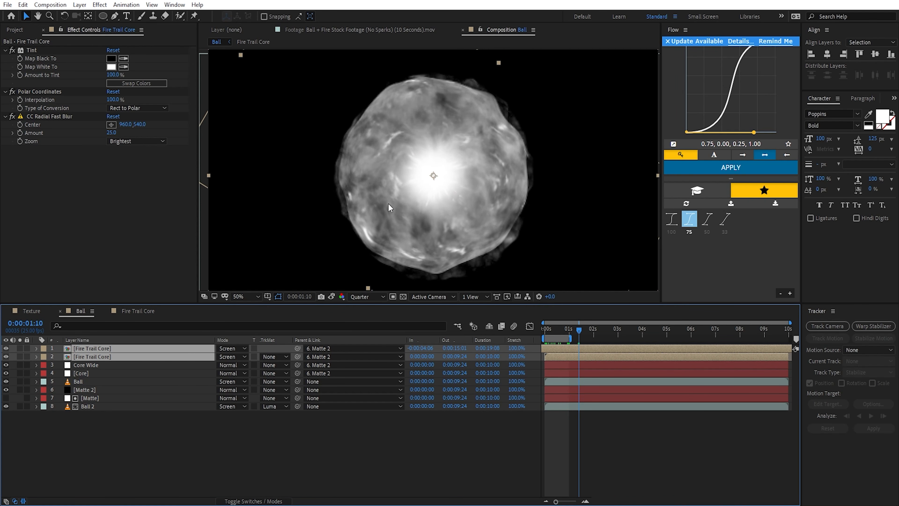
key(s)
drag(236, 356, 282, 356)
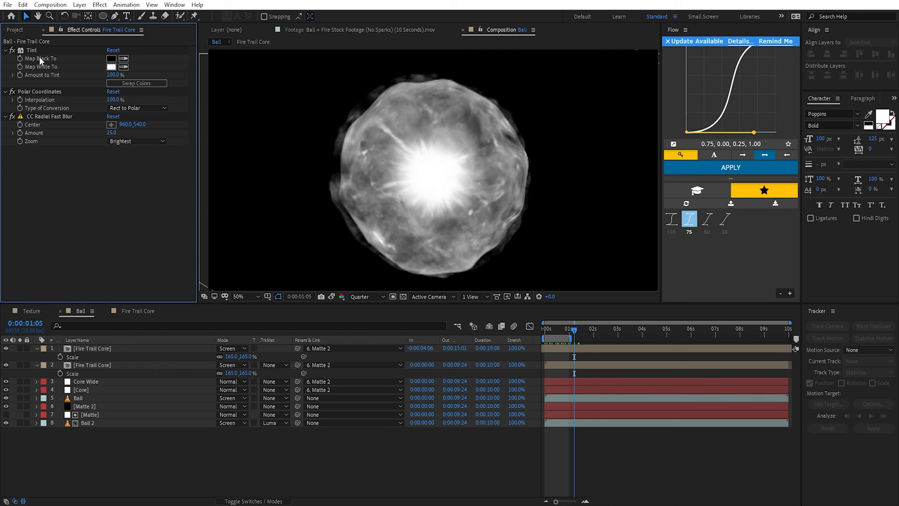
Step: Add the Fire_Trail_0114_1.mov footage to the Ball composition as the uppermost layer
click(18, 31)
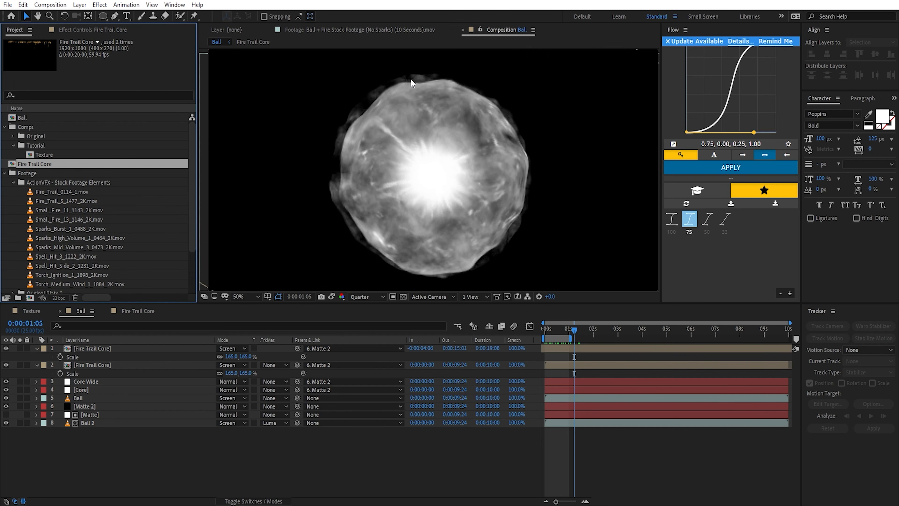
click(39, 193)
drag(62, 195, 139, 347)
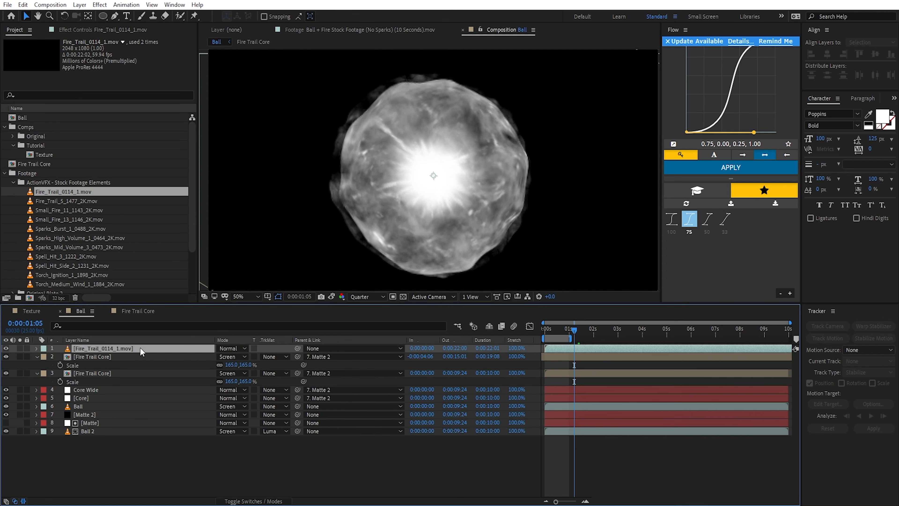
Step: Pre-compose the Fire_Trail_0114_1.mov layer as "Fire Trail Edge"
key(ctrl+shift+c)
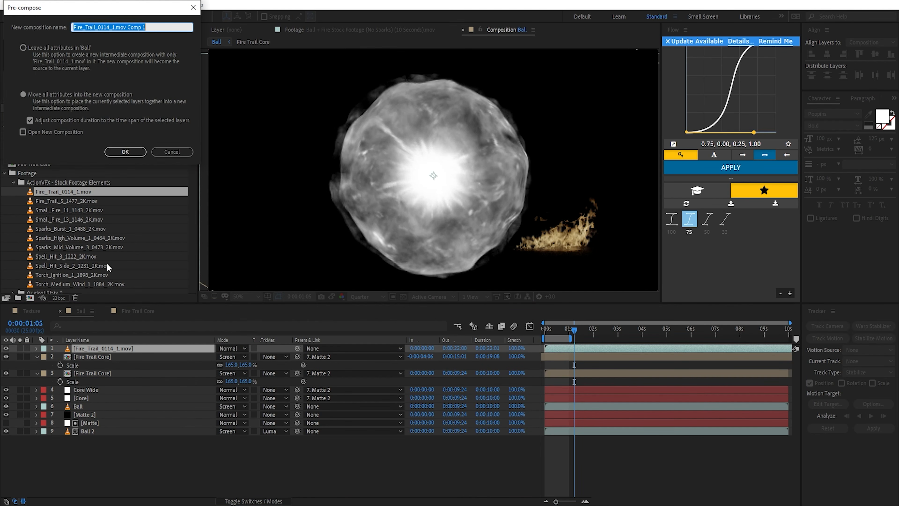
text(Fire T)
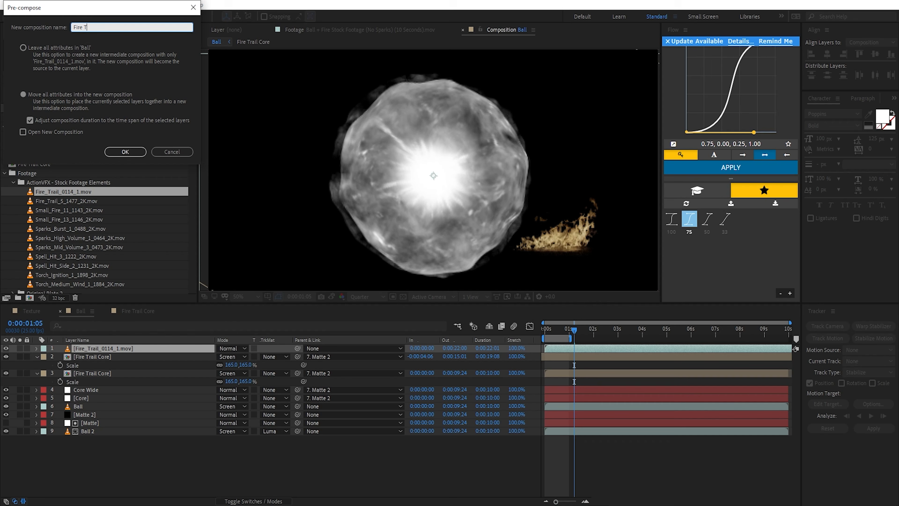
text(rail Edge)
key(Return)
Step: Apply Tint and Polar Coordinates to the Fire Trail Edge layer, converting Rect to Polar at 100% interpolation
key(ctrl+space)
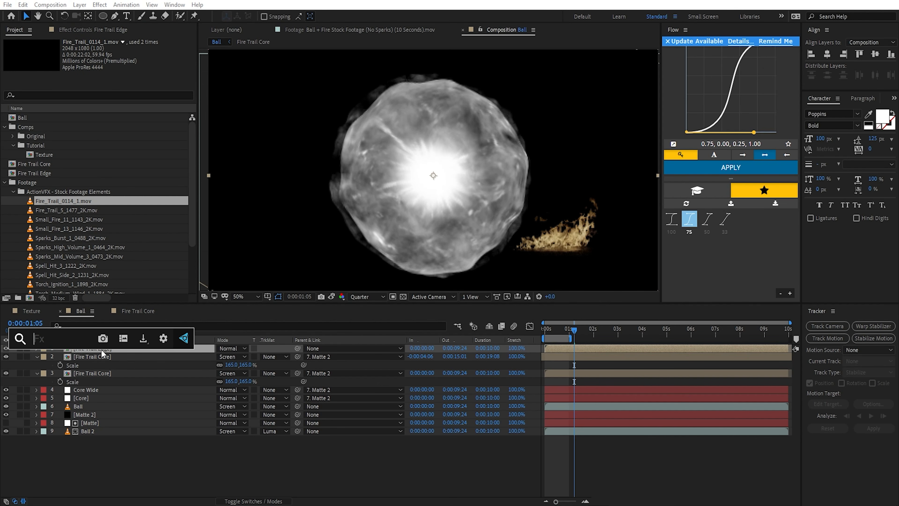
text(tint)
key(Return)
key(ctrl+space)
text(polar)
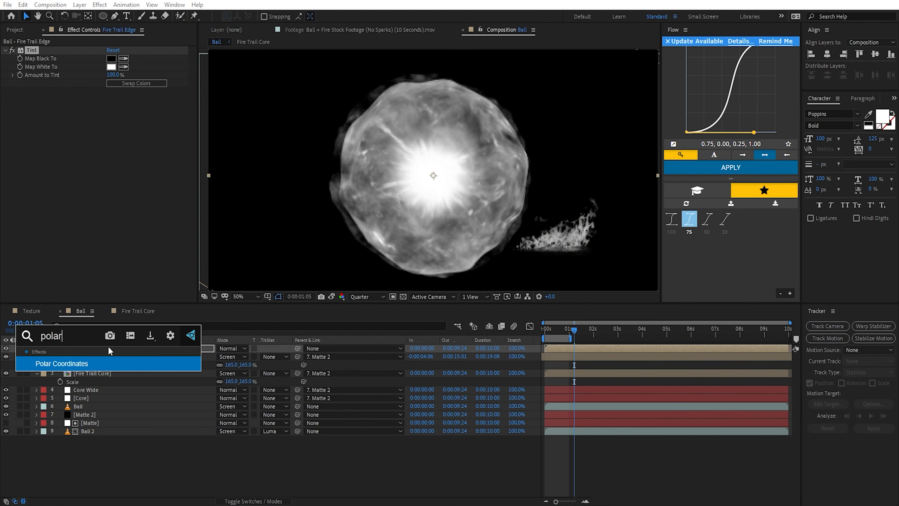
key(Return)
click(129, 108)
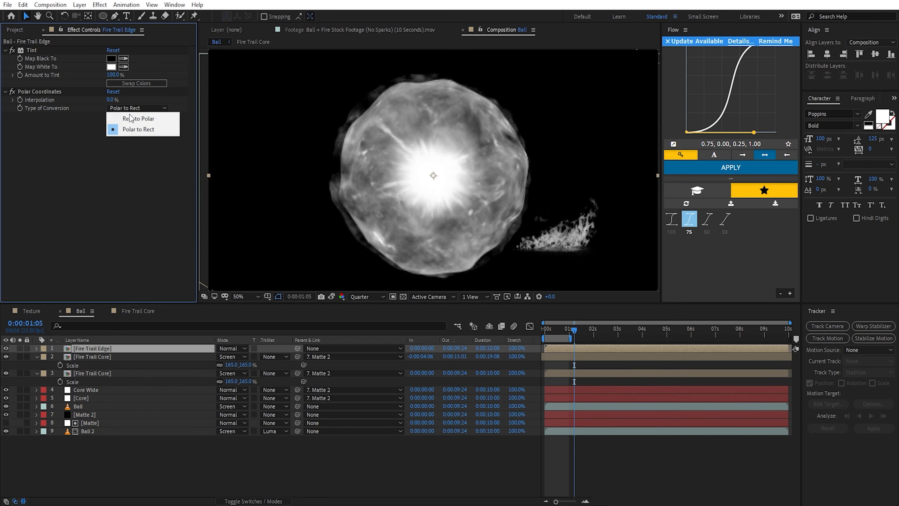
click(118, 119)
drag(110, 100, 242, 102)
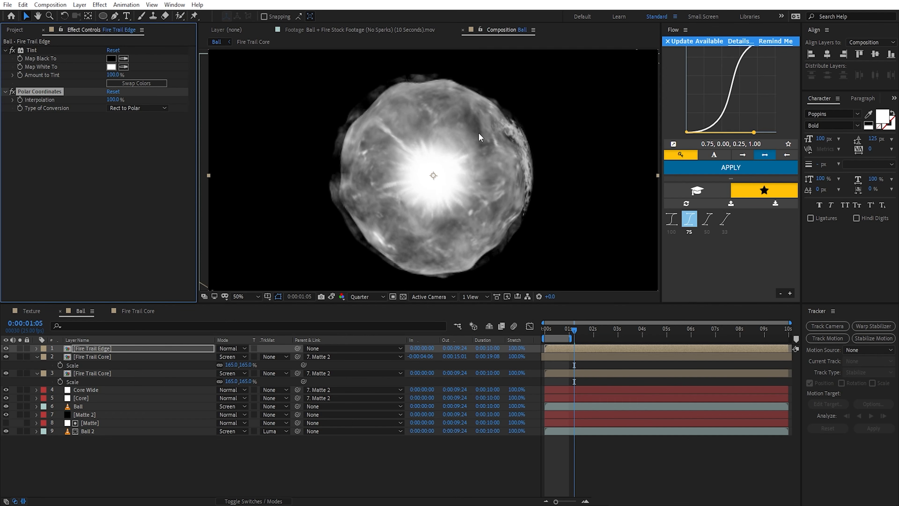
Step: In the Fire Trail Edge composition, shift the footage's in point to -0:00:06:33 and move its anchor point to the flames' base
double_click(152, 349)
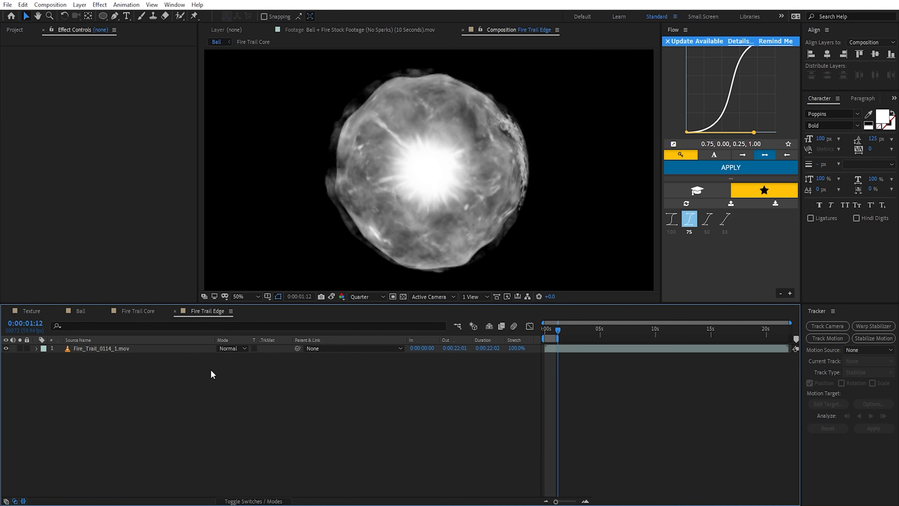
drag(623, 350, 552, 353)
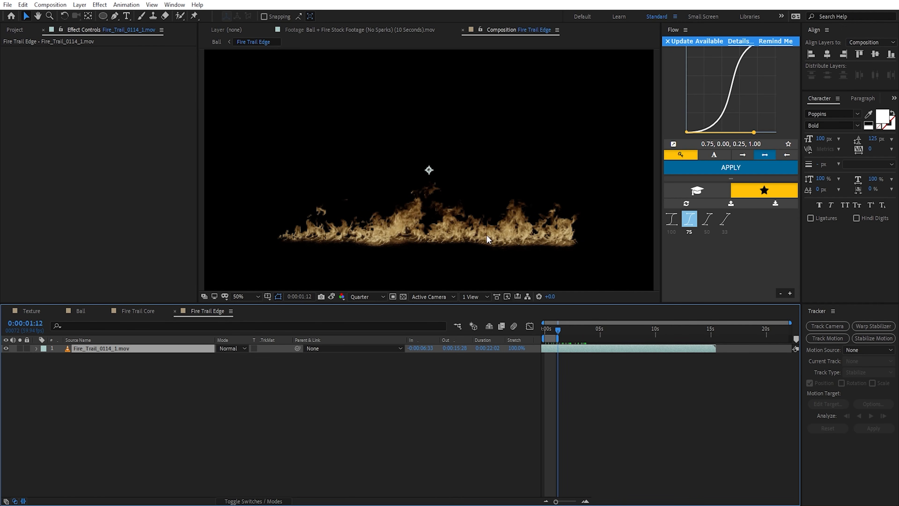
key(y)
drag(428, 170, 432, 244)
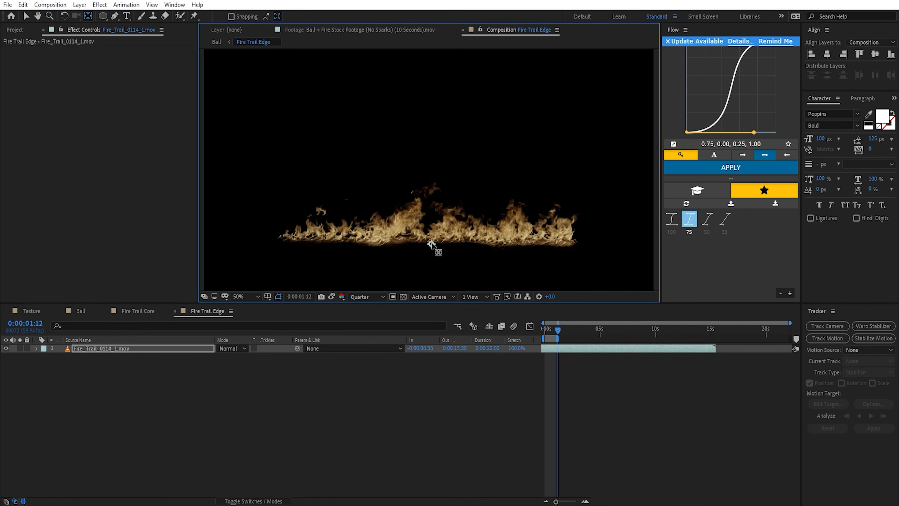
Step: Enlarge the fire trail footage within the frame and level it with a rotation of -0.7°
key(comma)
key(s)
drag(246, 357, 263, 358)
drag(460, 205, 458, 210)
key(r)
drag(229, 358, 227, 357)
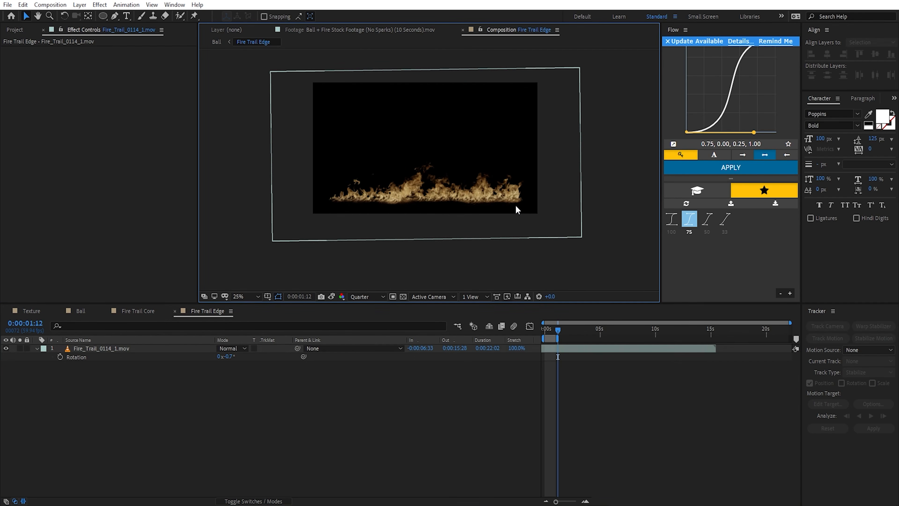
Step: Scale the fire trail footage up until the flames span the full frame width, and shift it slightly left
click(513, 206)
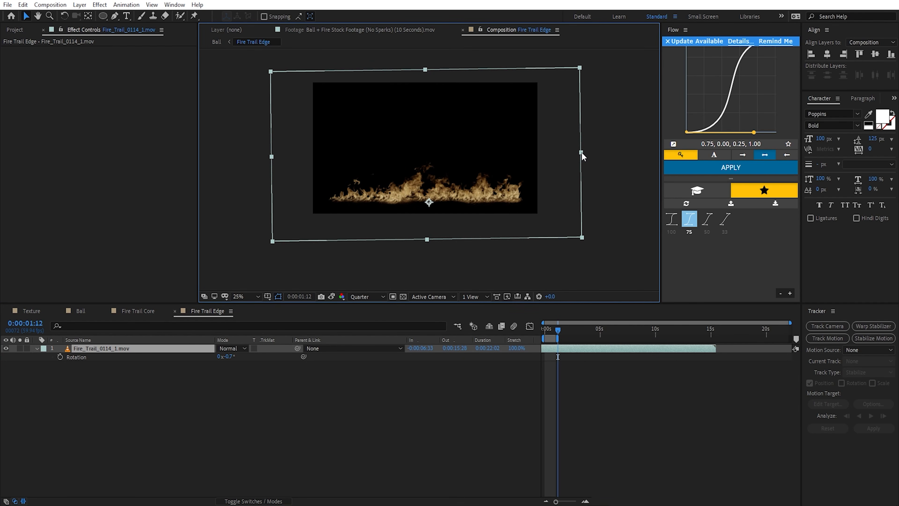
drag(581, 152, 627, 152)
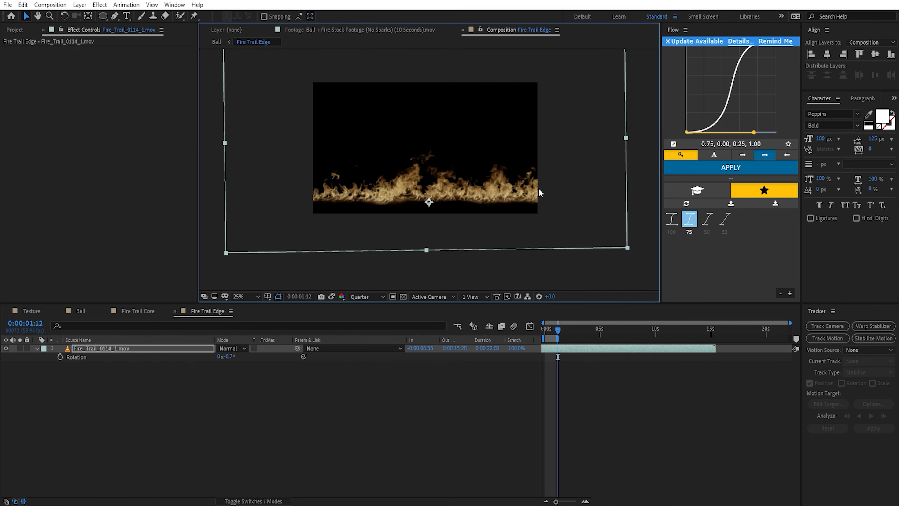
drag(469, 201, 462, 201)
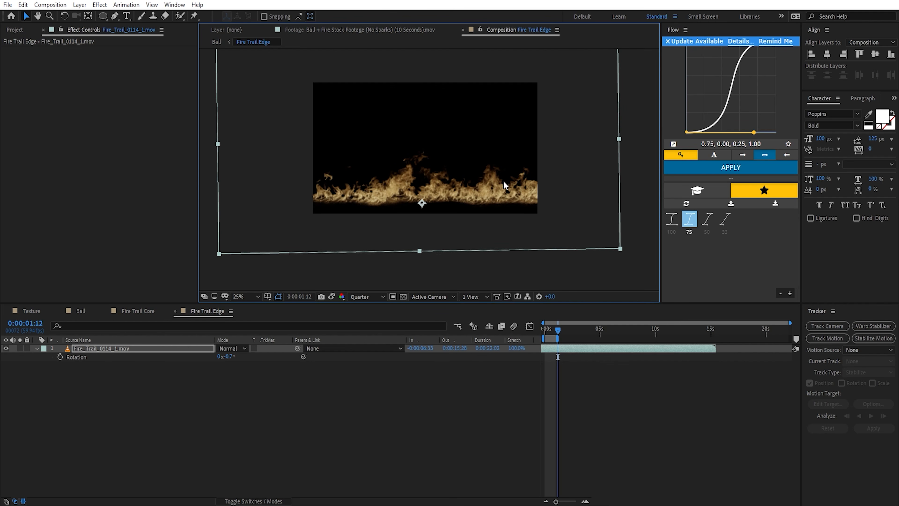
Step: Add a new adjustment layer above the fire trail footage and name it "Offset"
click(267, 393)
right_click(197, 391)
click(353, 474)
key(Return)
text(Of)
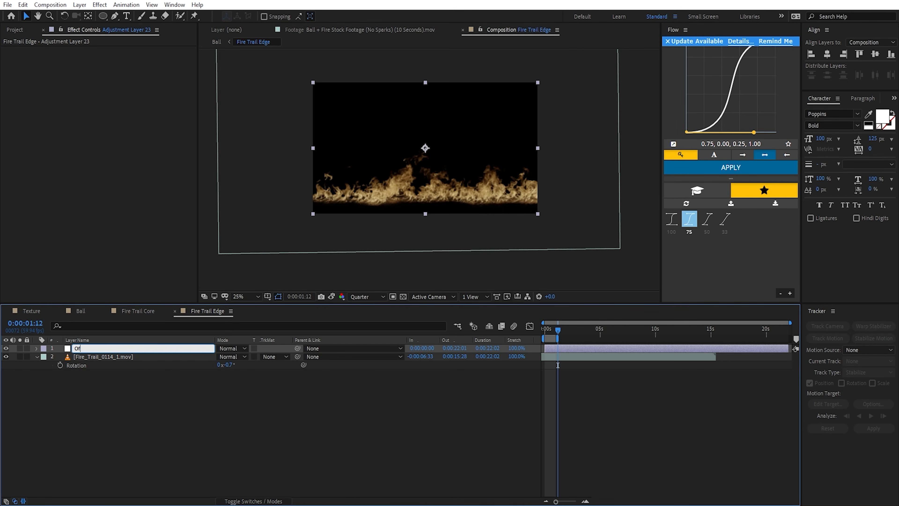
text(fset)
key(Return)
Step: Apply the Offset effect to the Offset adjustment layer and set the horizontal Shift Center To value to 0
key(ctrl+space)
text(offs)
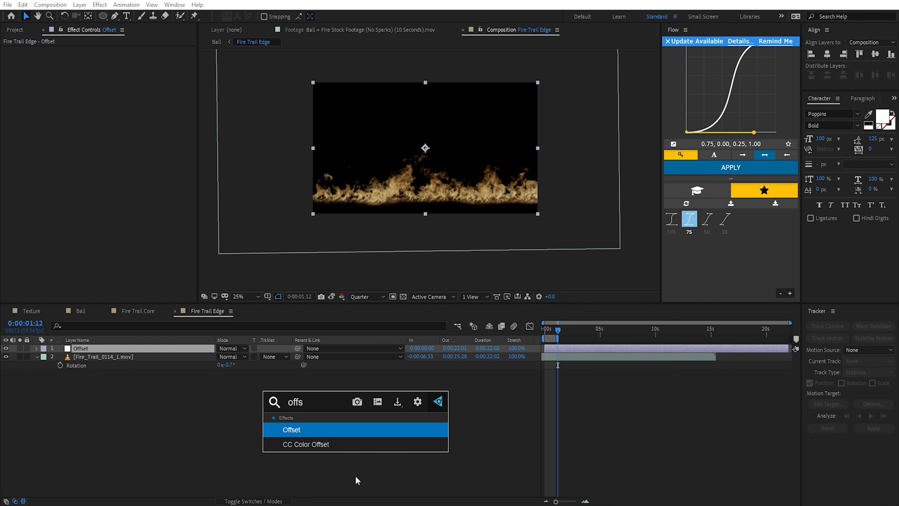
key(Return)
click(125, 54)
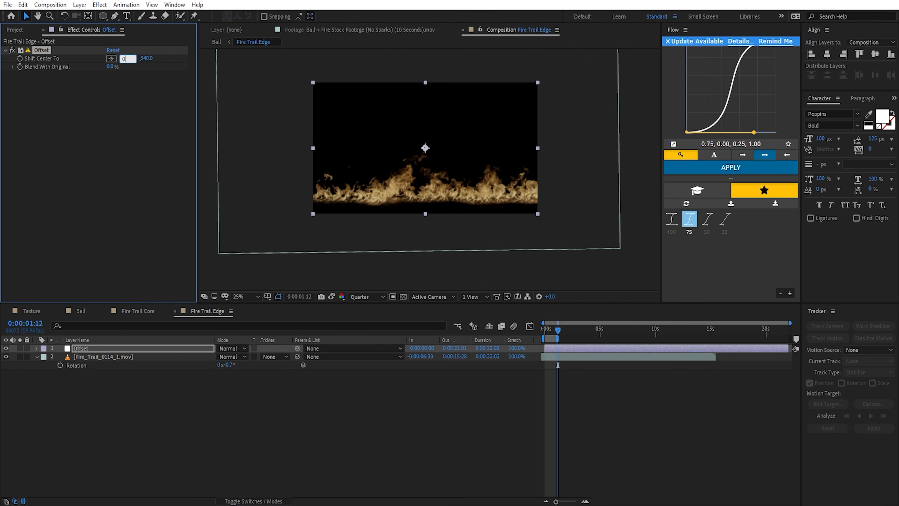
text(0)
key(Return)
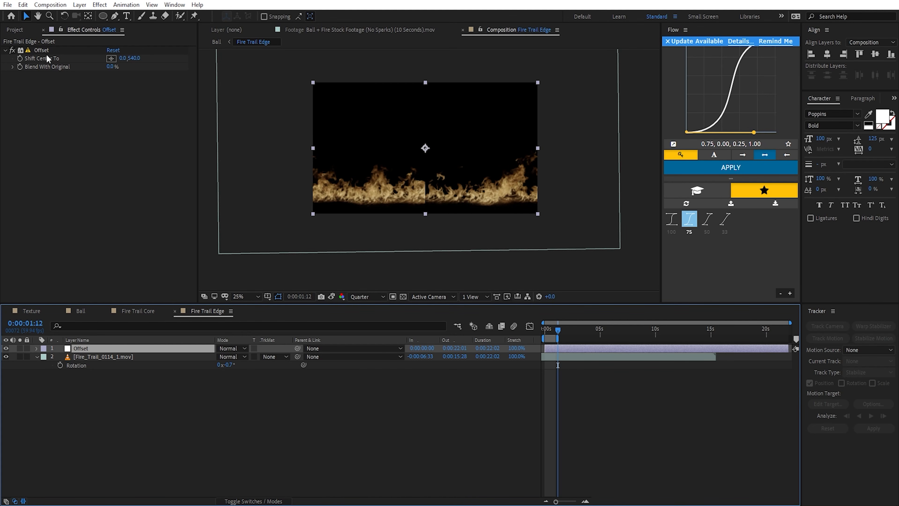
Step: Draw a tall, narrow rectangular mask over the central seam on the Offset layer and set its mode to Subtract
click(102, 16)
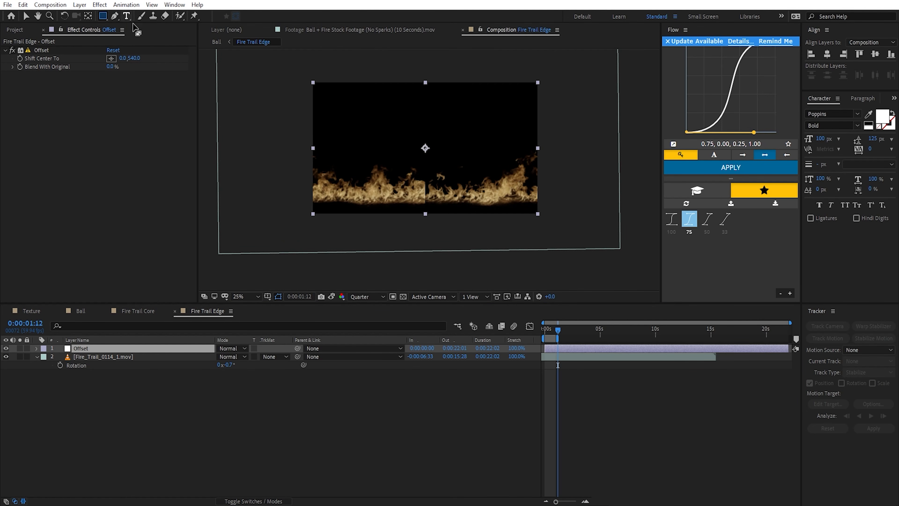
key(comma)
drag(419, 93, 435, 245)
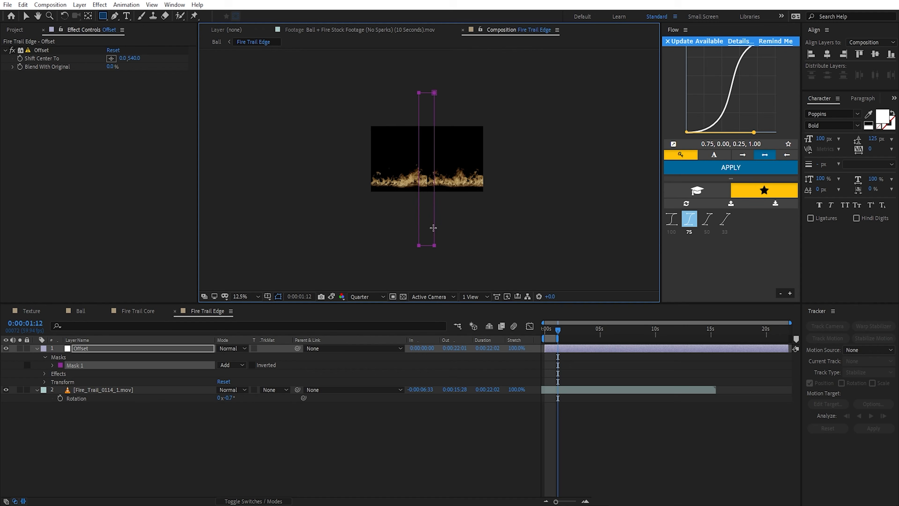
click(232, 365)
click(244, 397)
Step: Feather the Offset layer's seam mask by 84 pixels
key(f)
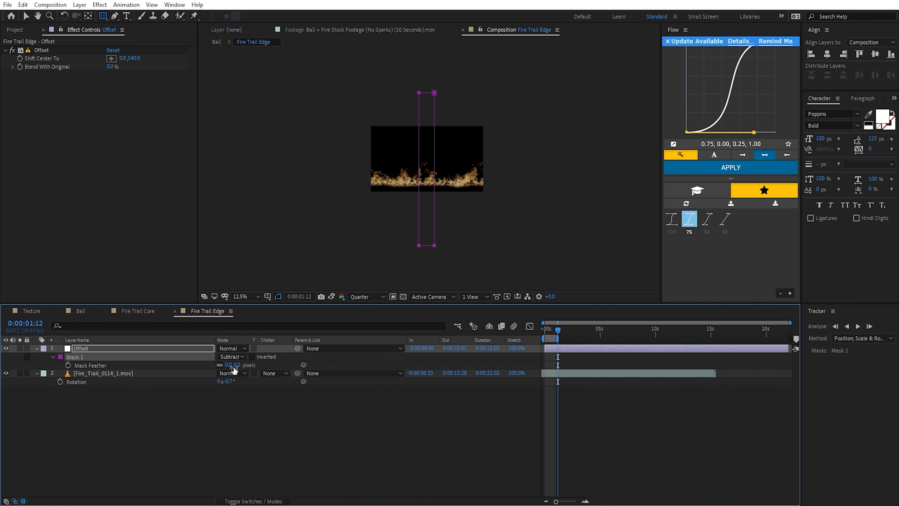
drag(235, 365, 254, 368)
key(period)
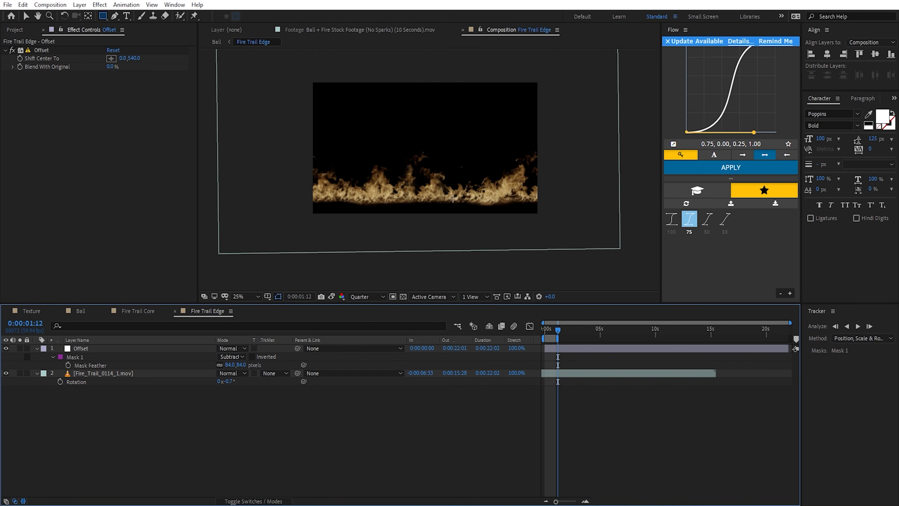
key(v)
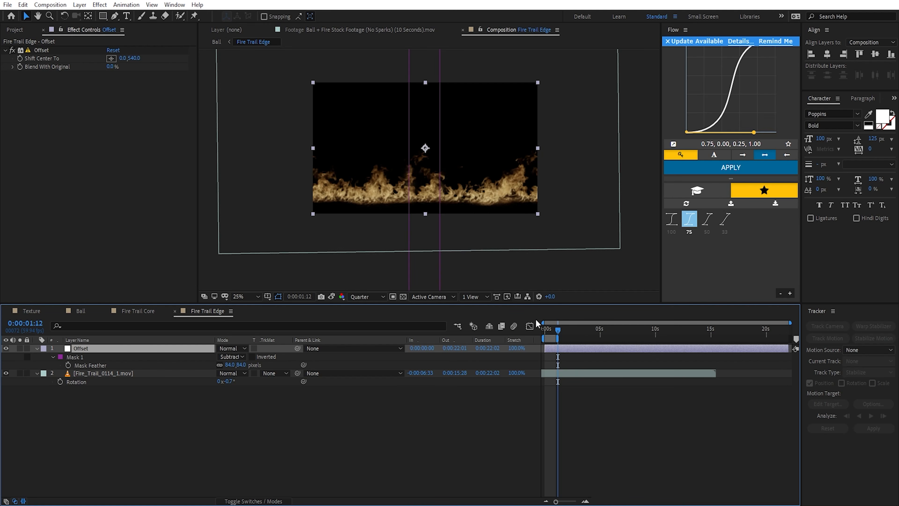
click(493, 421)
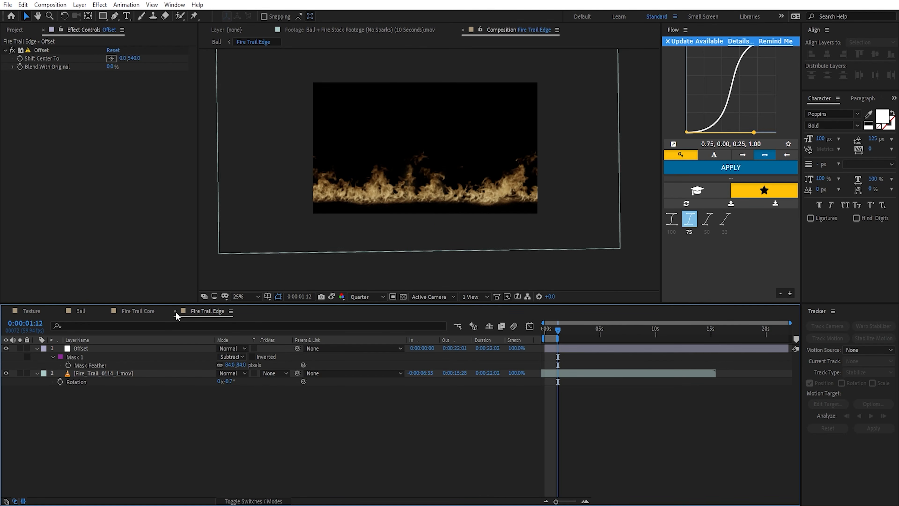
Step: Return to the Ball composition and preview the Fire Trail Edge ring on its own and against the ball
click(85, 314)
click(20, 348)
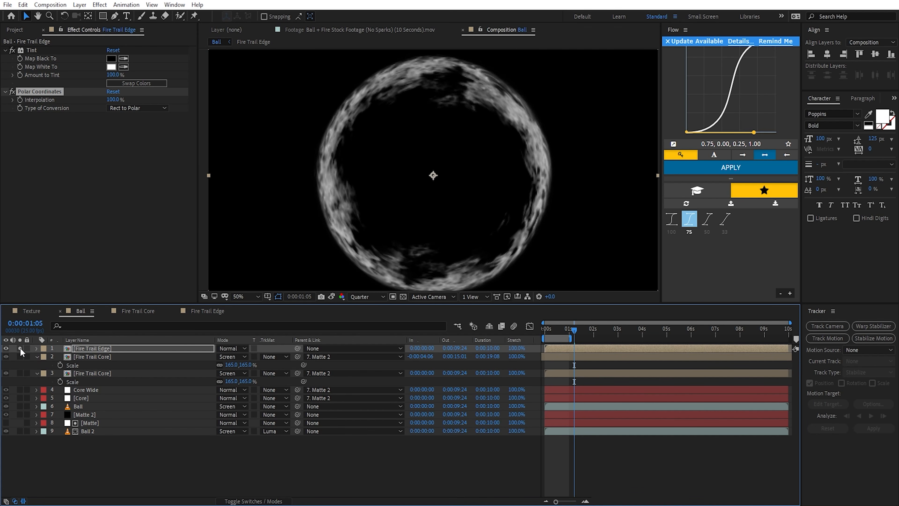
key(comma)
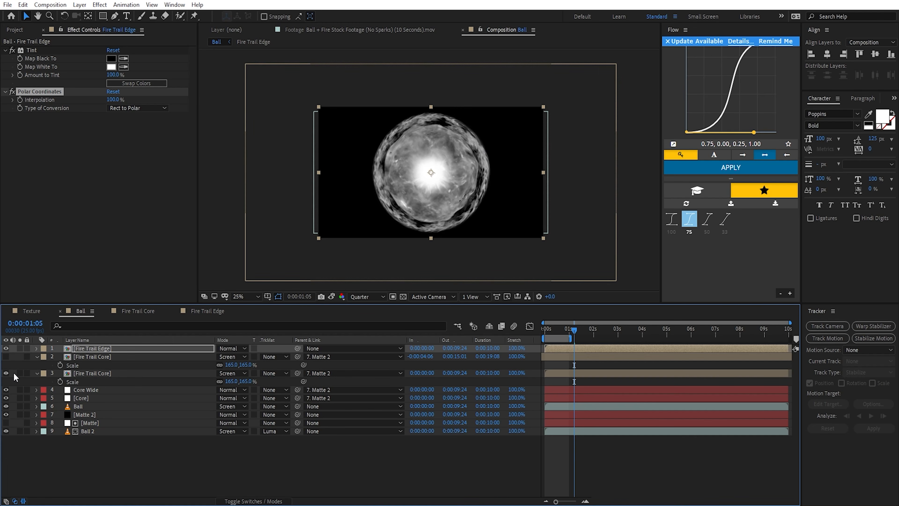
click(20, 373)
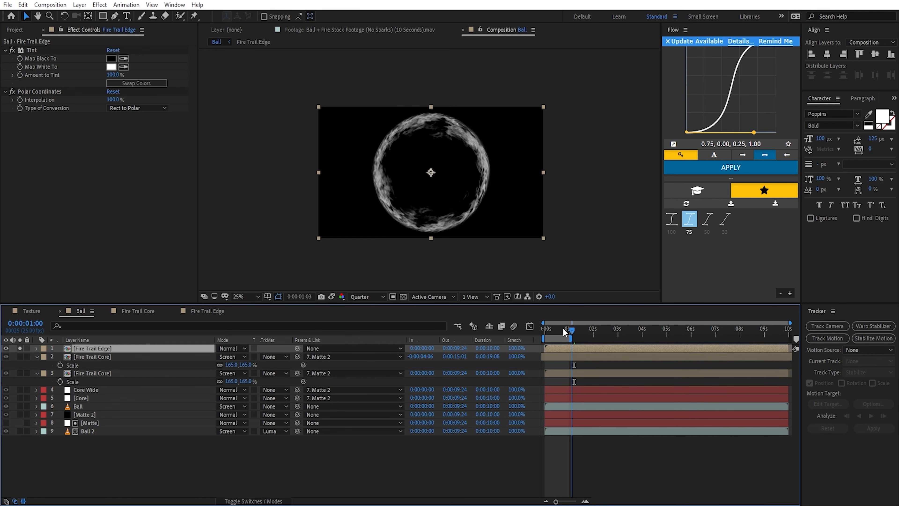
key(space)
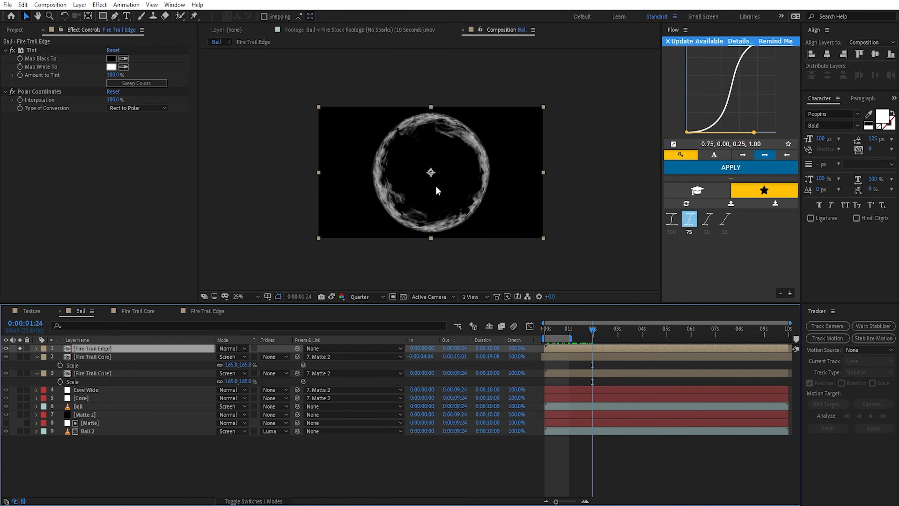
Step: Set the unsoloed Fire Trail Edge layer's blending mode to Screen and scale its ring down to the ball's outline
click(20, 349)
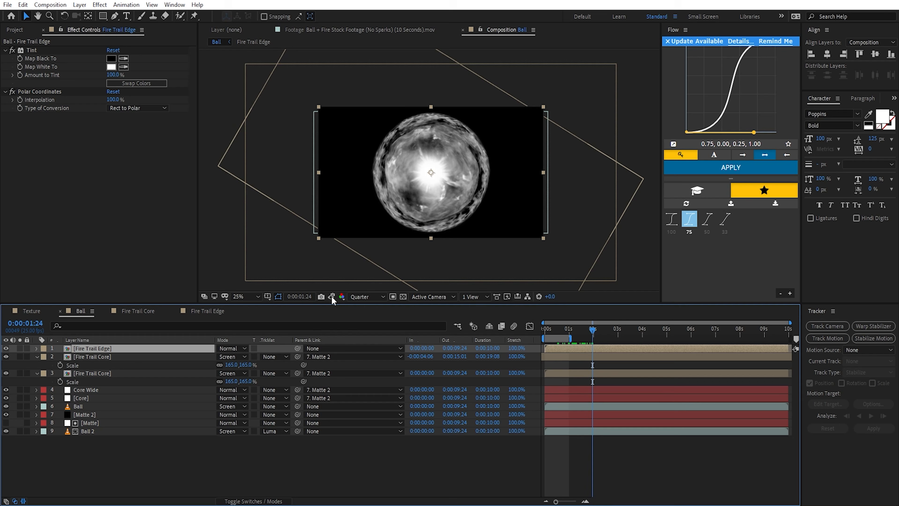
click(232, 348)
click(272, 201)
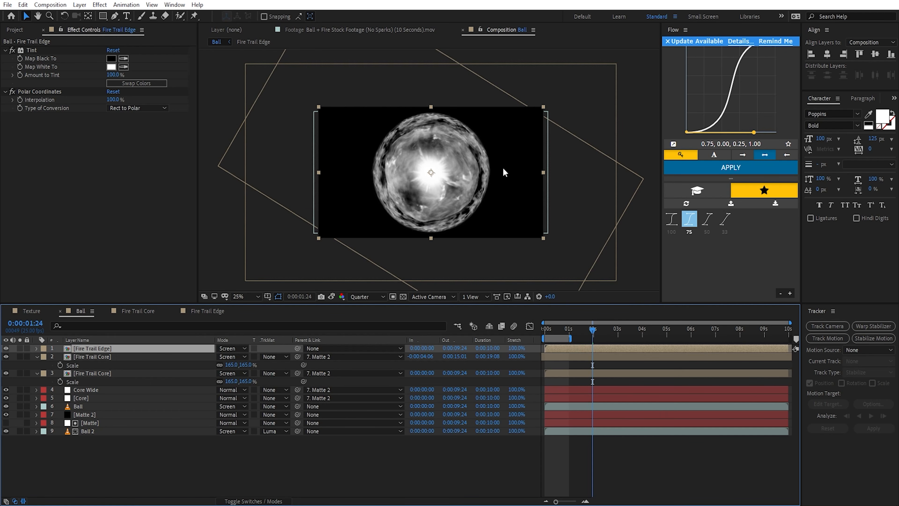
drag(543, 173, 523, 178)
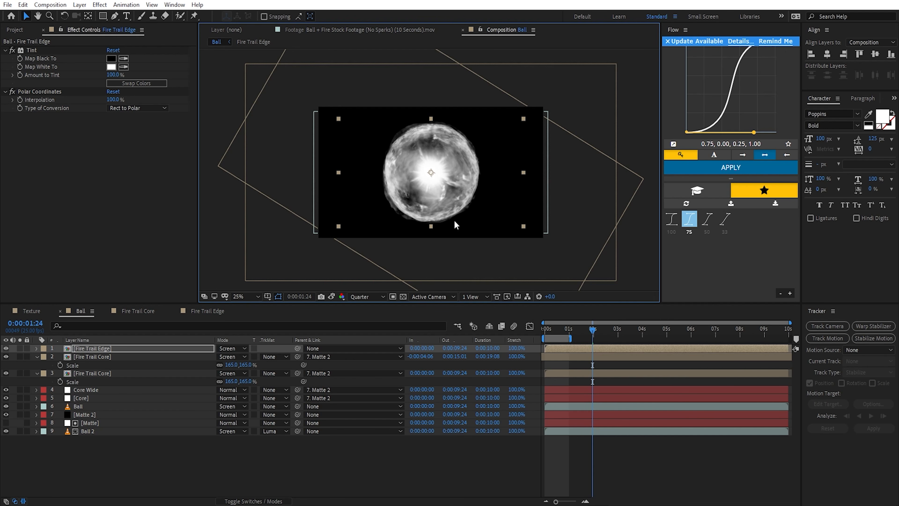
Step: Apply Turbulent Displace to the Fire Trail Edge layer and set its Size to 49
scroll(477, 192, up, 2)
click(138, 351)
key(ctrl+space)
text(turb)
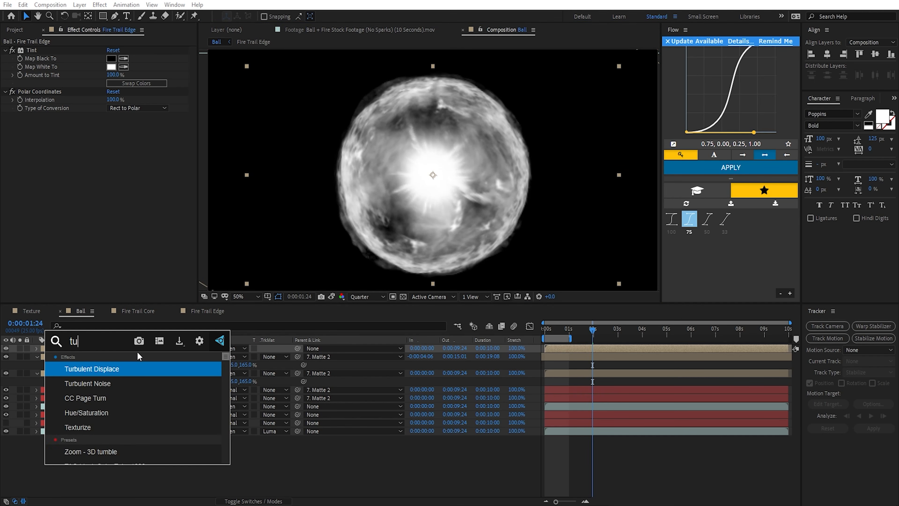
key(Return)
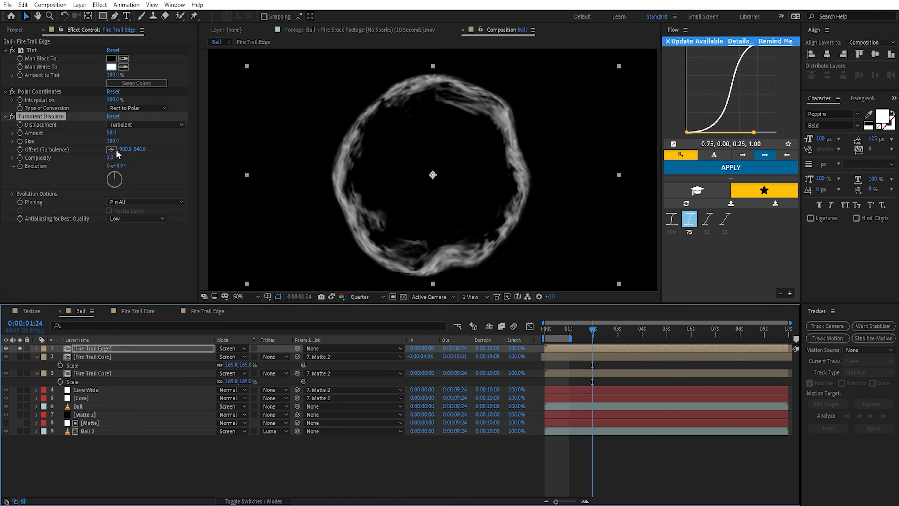
drag(112, 141, 85, 180)
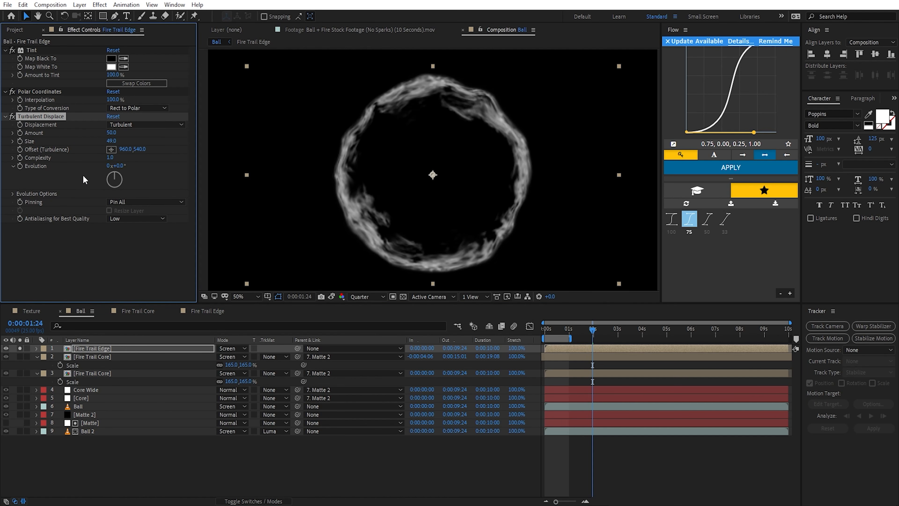
Step: Animate the Turbulent Displace Evolution on Fire Trail Edge with the expression time*2000
alt+click(20, 167)
text(t)
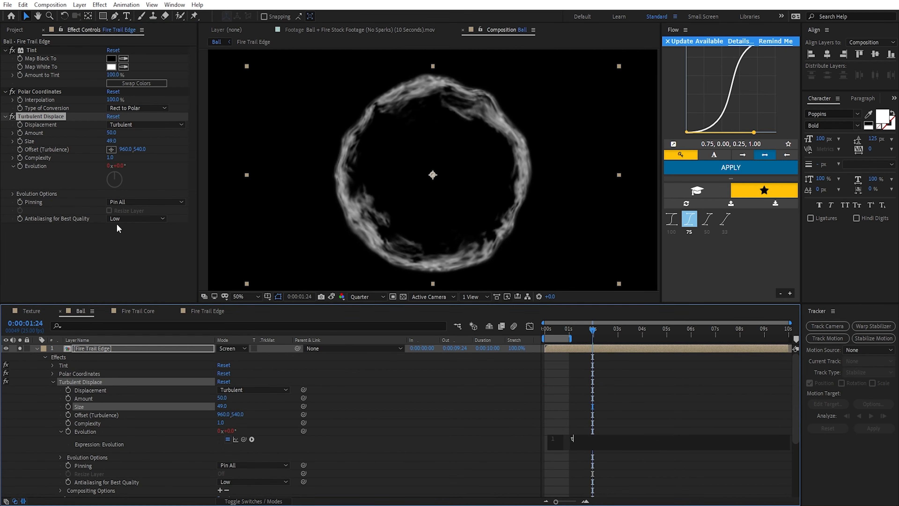
text(ime*2000)
click(576, 395)
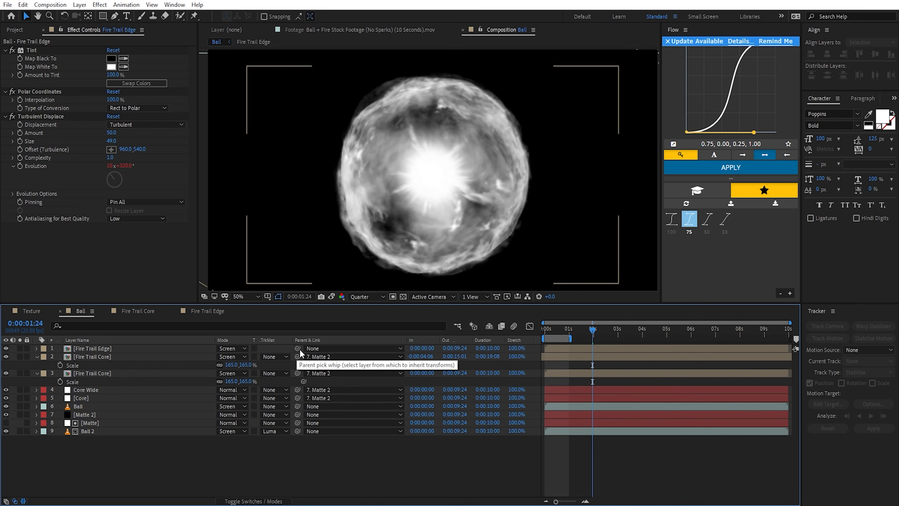
Step: Parent the Fire Trail Edge layer to Matte 2 and scrub back to the early frames to check the ring's scaling
drag(297, 348, 106, 417)
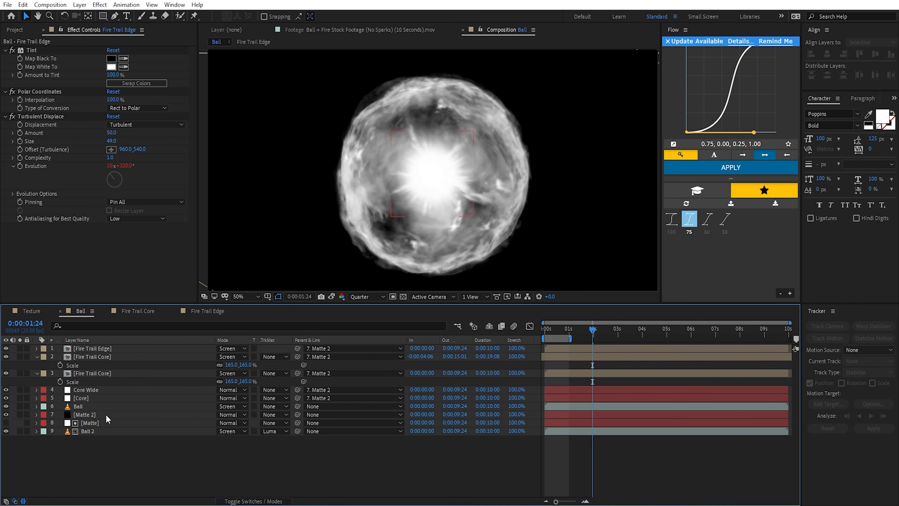
drag(593, 334, 553, 335)
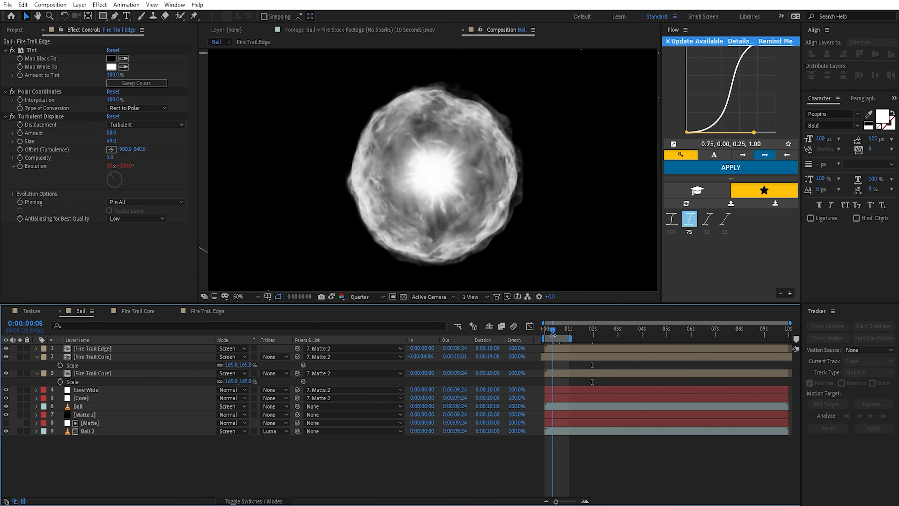
Step: Solo the Fire Trail Edge layer and apply the Radial Wipe effect to it
click(19, 348)
click(83, 348)
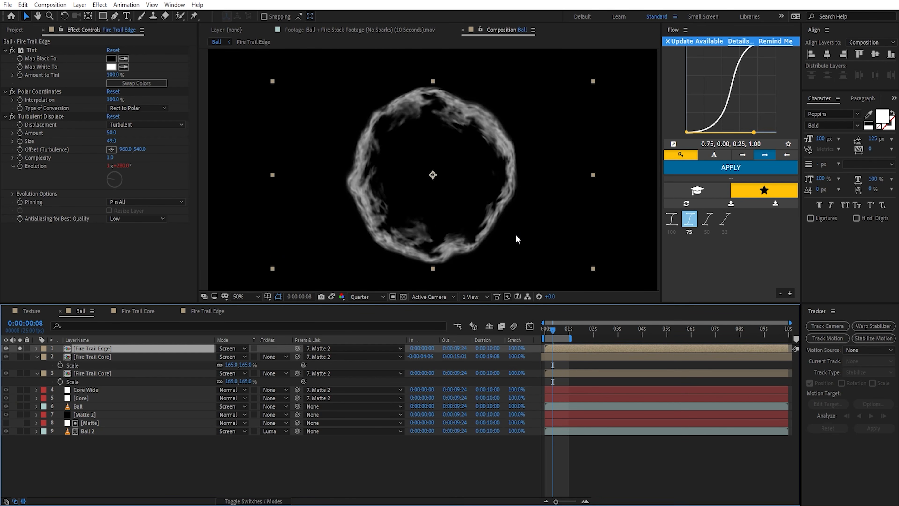
key(ctrl+space)
text(radial)
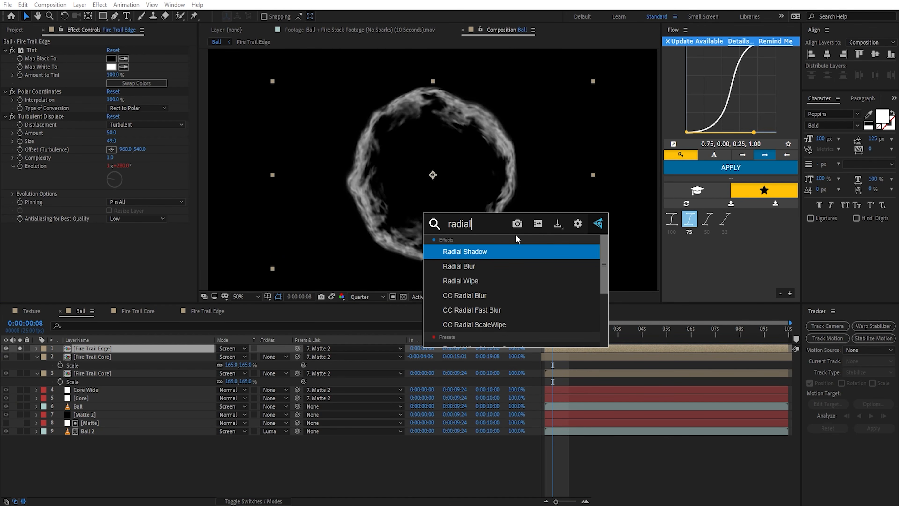
key(Down)
key(Down)
key(Return)
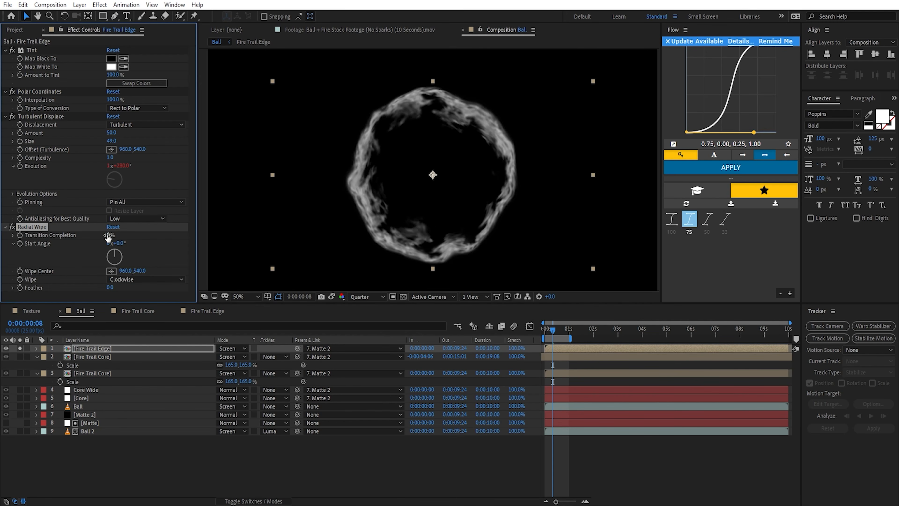
Step: Set the Radial Wipe direction to Counterclockwise with a Feather of 331, testing it at 13% Transition Completion
mouse_move(108, 237)
mouse_down()
mouse_move(155, 238)
mouse_move(117, 236)
mouse_up()
click(141, 280)
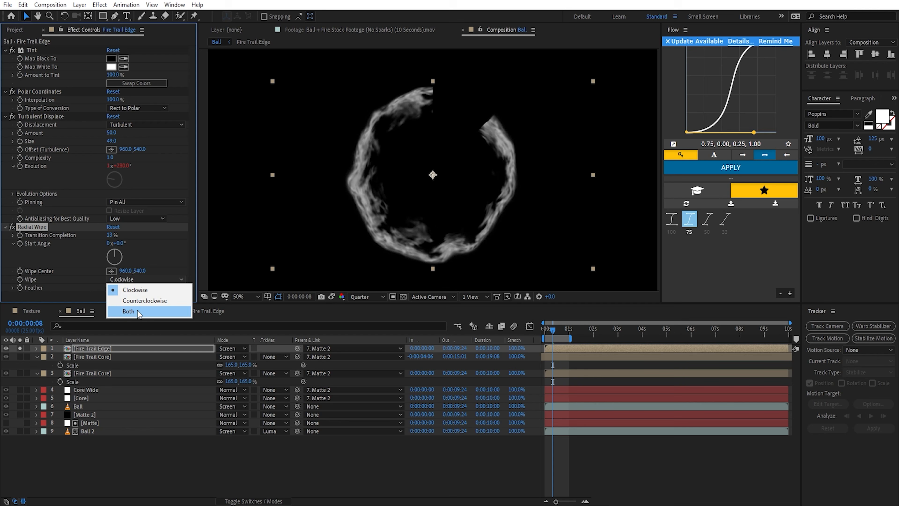
click(136, 300)
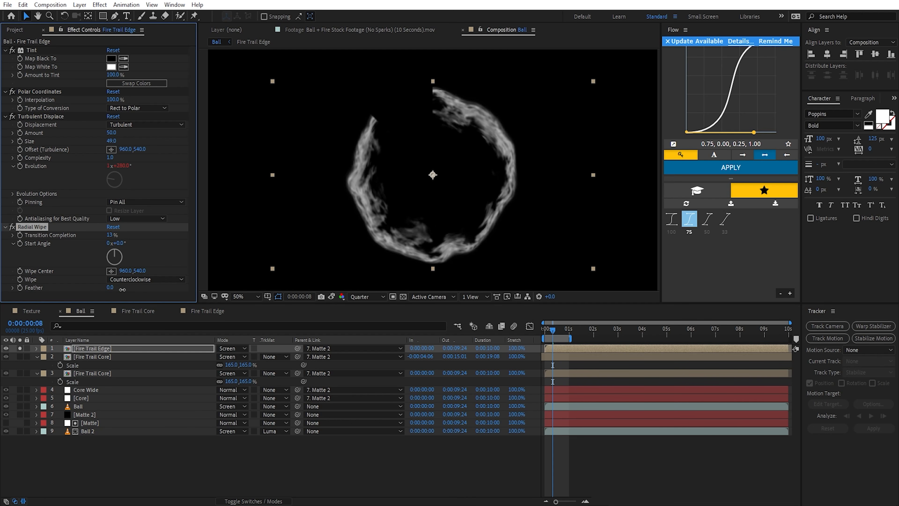
drag(122, 289, 282, 299)
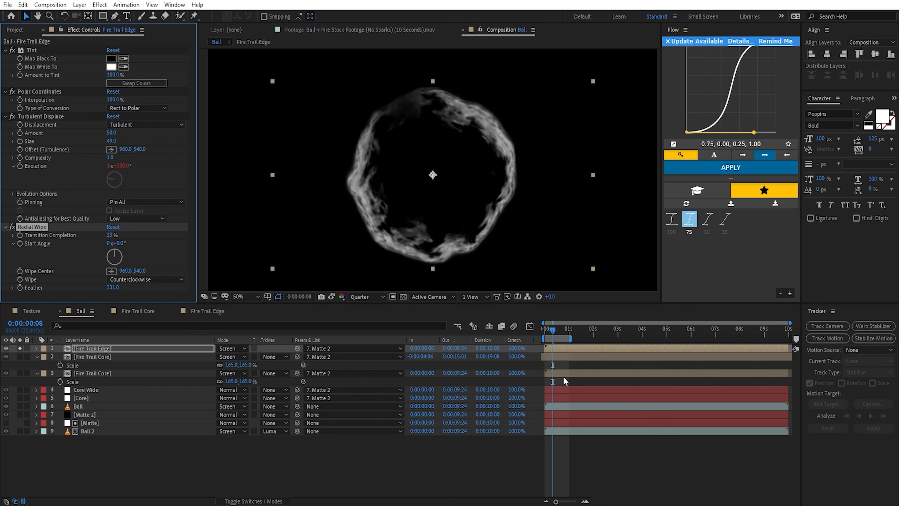
Step: Keyframe the Radial Wipe's Transition Completion at 100% on the first frame of the composition
drag(110, 235, 203, 236)
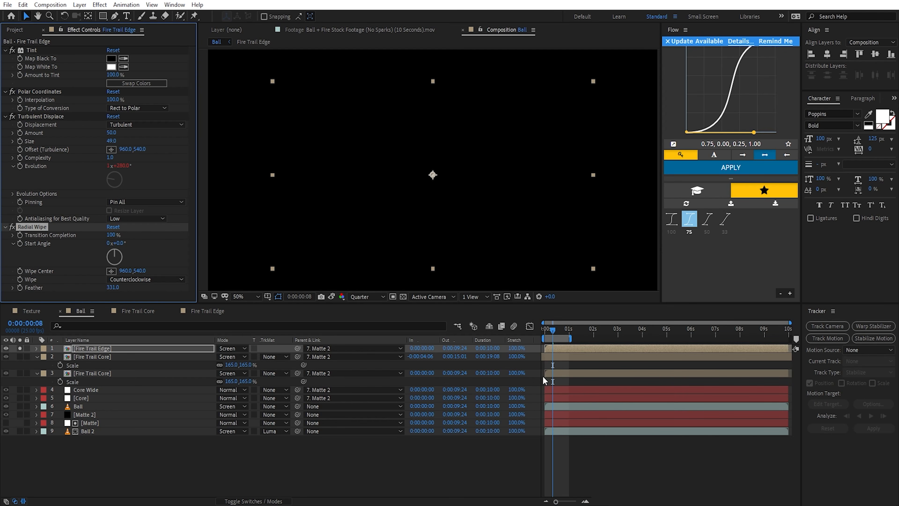
scroll(553, 370, up, 3)
click(21, 235)
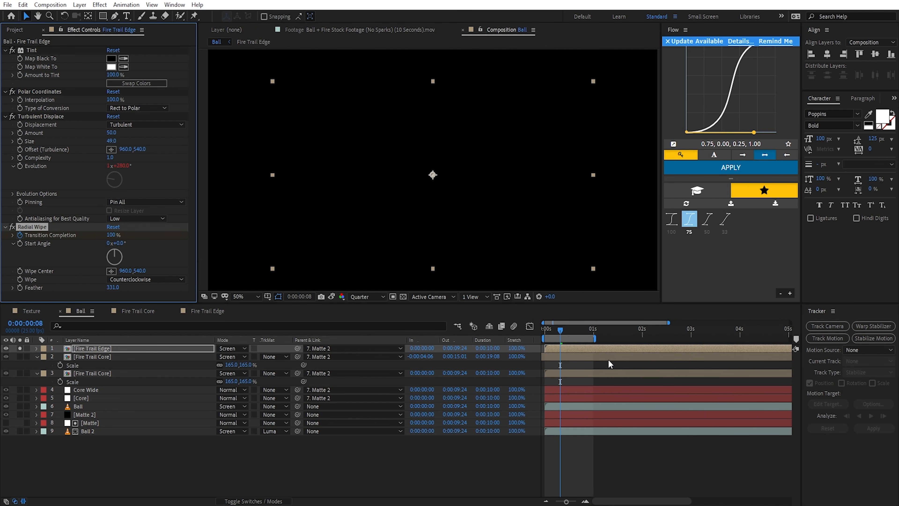
key(u)
drag(549, 365, 544, 366)
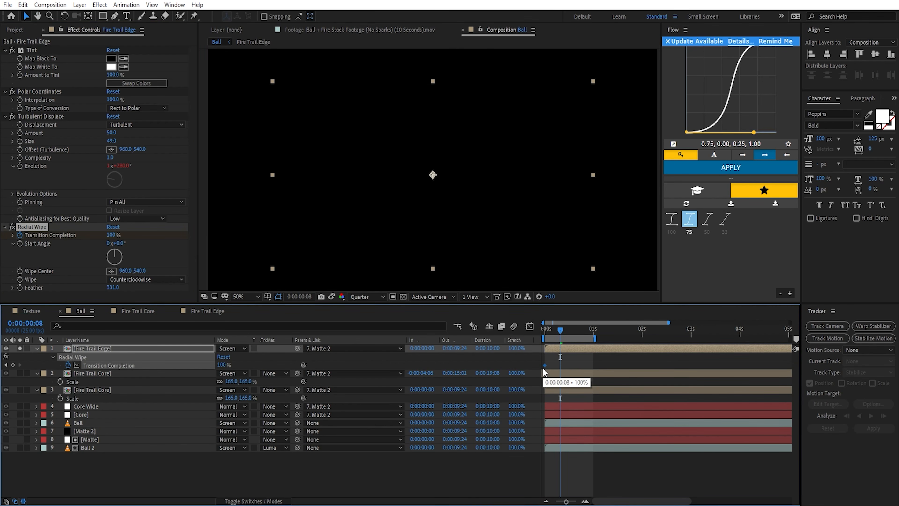
Step: Keyframe Transition Completion at 1% at 0:00:01:00 and apply Easy Ease to both keyframes
drag(560, 330, 596, 334)
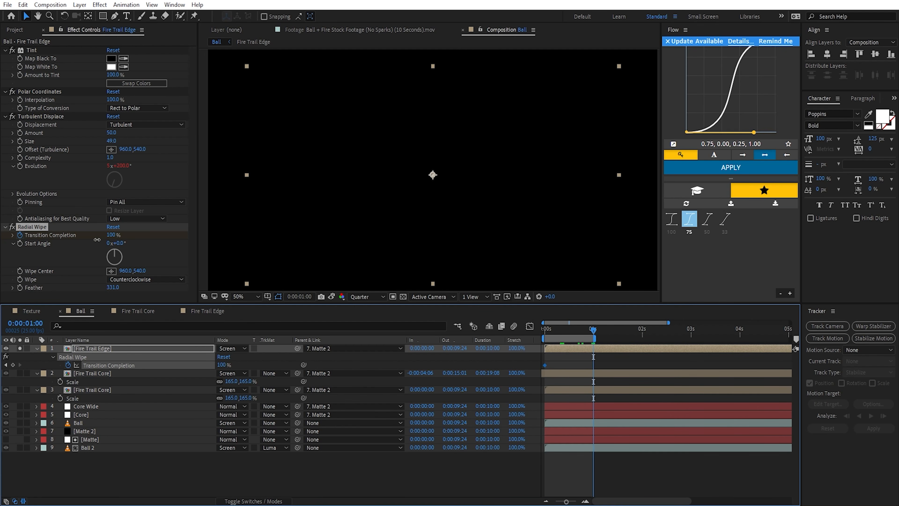
drag(97, 239, 2, 243)
drag(615, 360, 542, 383)
key(F9)
key(ctrl+shift+a)
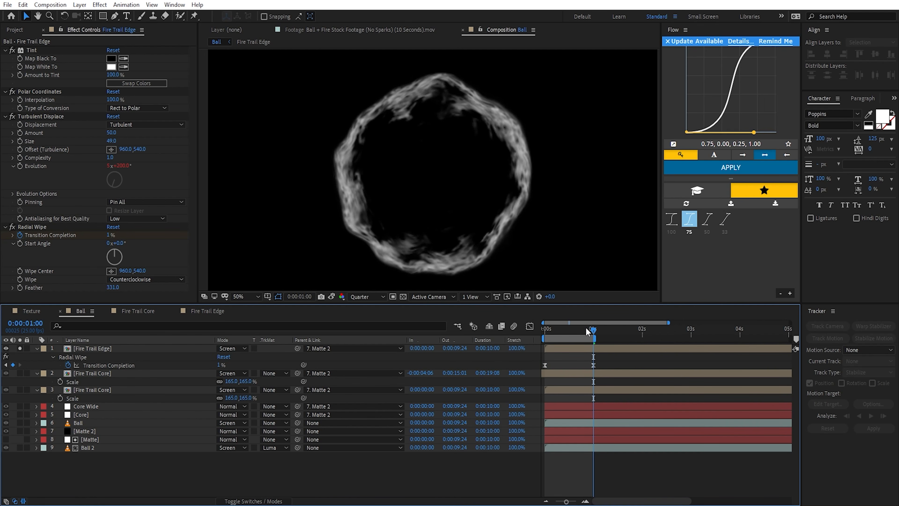
Step: Move the ending Transition Completion keyframe to just past the half-second mark and check the wipe against the ball
mouse_move(585, 327)
mouse_down()
mouse_move(546, 334)
mouse_move(590, 336)
mouse_move(561, 337)
mouse_move(577, 338)
mouse_up()
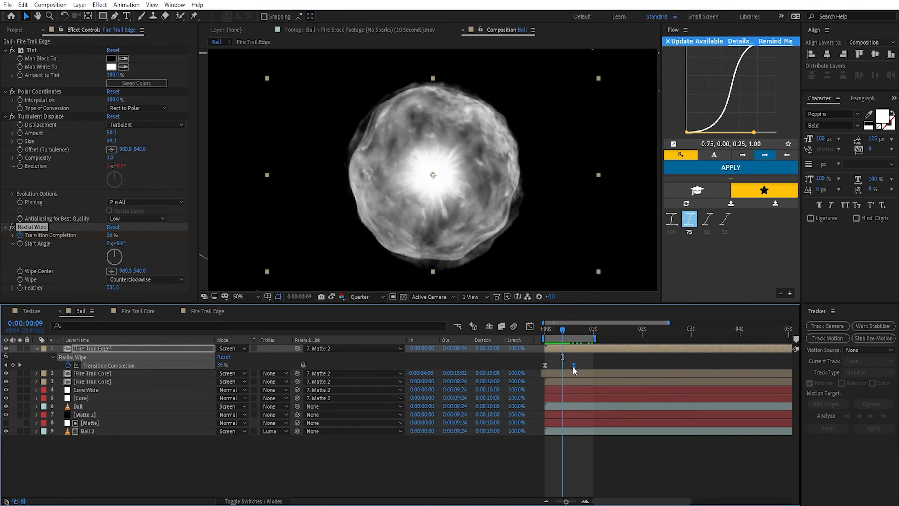
drag(572, 366, 572, 366)
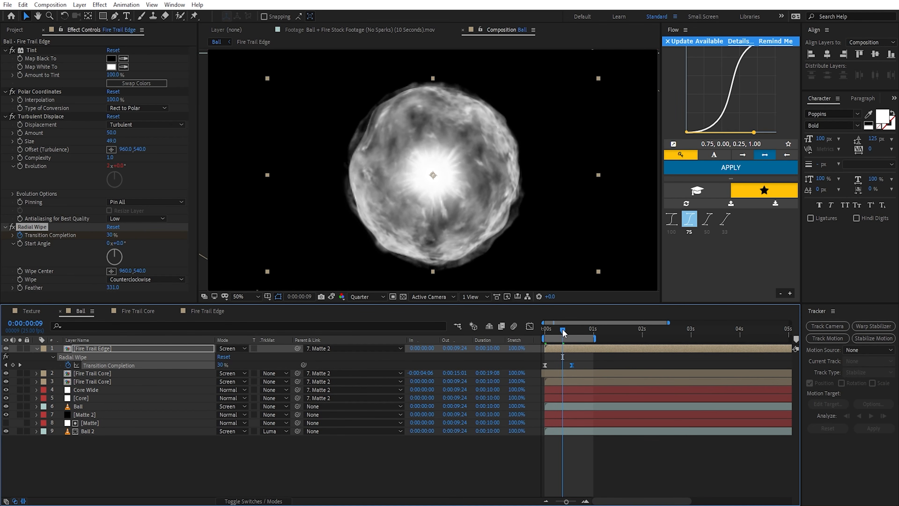
mouse_move(562, 333)
mouse_down()
mouse_move(545, 333)
mouse_move(564, 332)
mouse_up()
Step: Enlarge the circular mask on the Matte layer around the ball and preview the animation
click(90, 422)
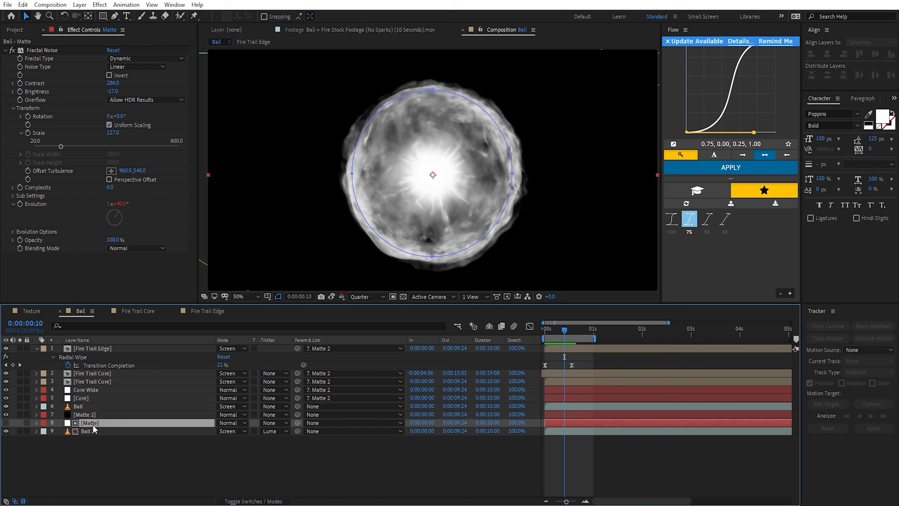
double_click(422, 92)
drag(509, 93, 543, 107)
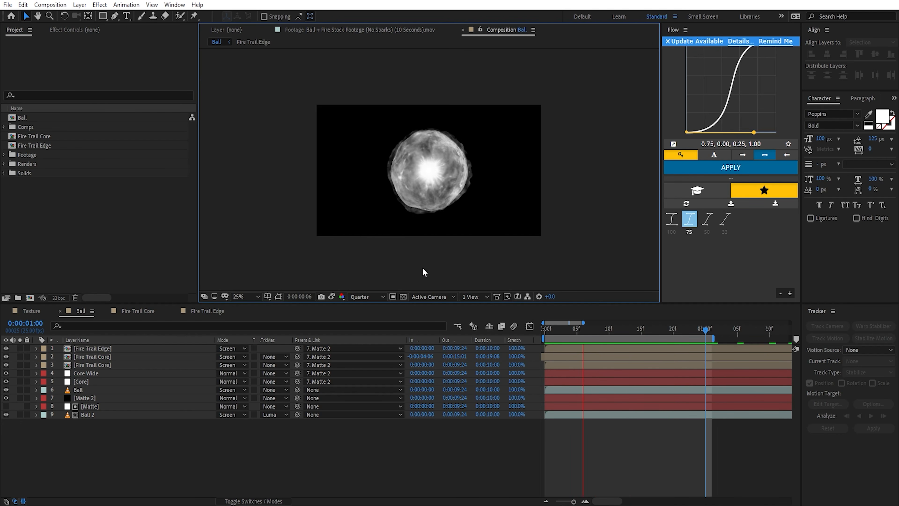
key(space)
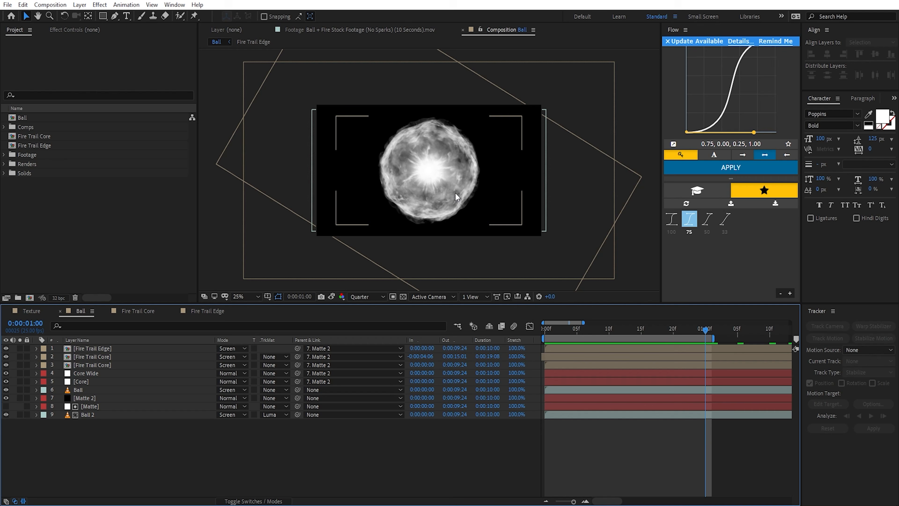
Step: Create a new composition from the Ball composition and name it Ball + Fire in its composition settings
click(21, 118)
key(ctrl+d)
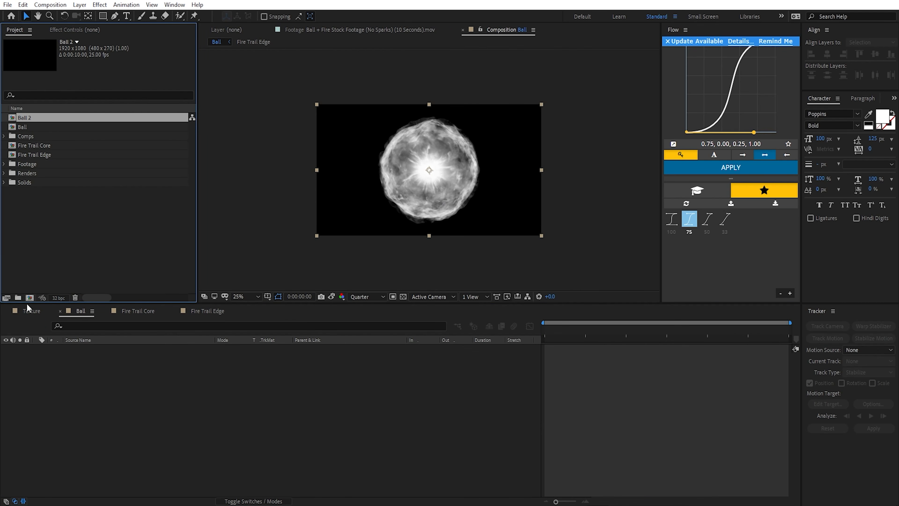
right_click(275, 319)
click(329, 132)
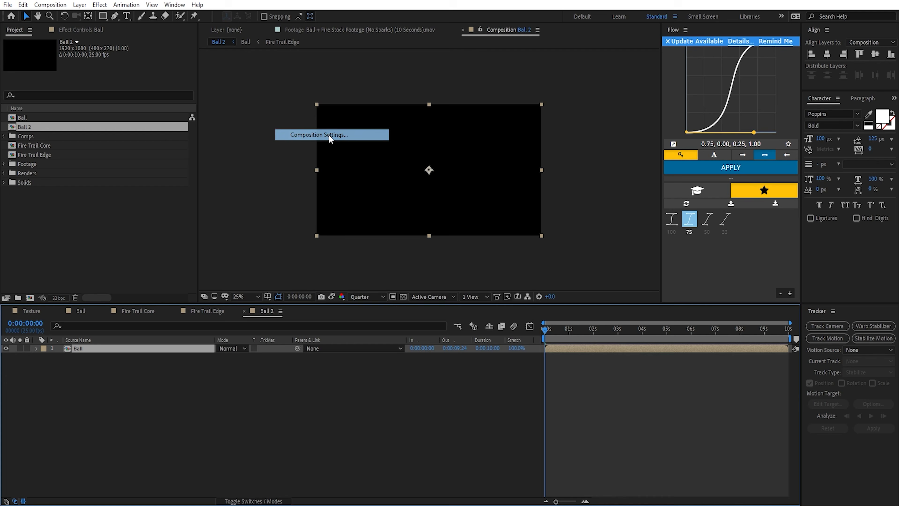
text(Ball + Fo)
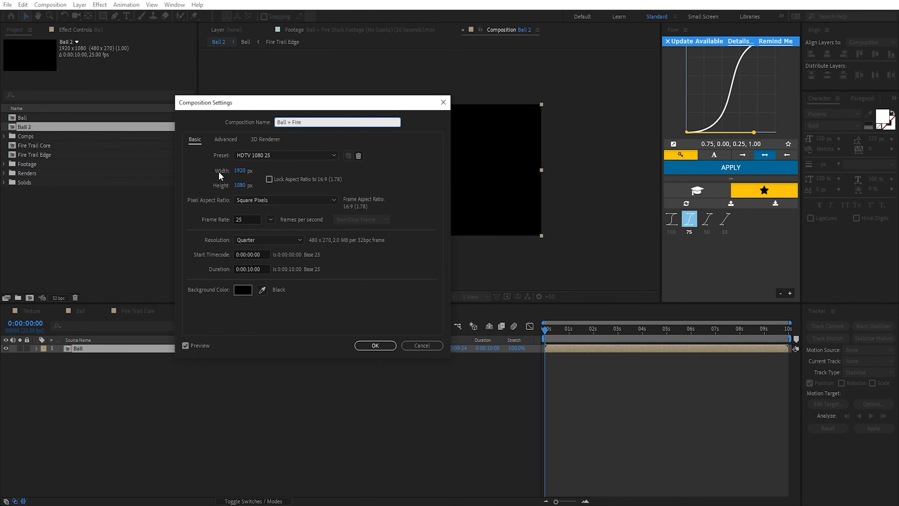
Step: Set the Ball + Fire composition to 1000 px wide and 1500 px high, and preview it
click(240, 171)
text(1000)
key(Tab)
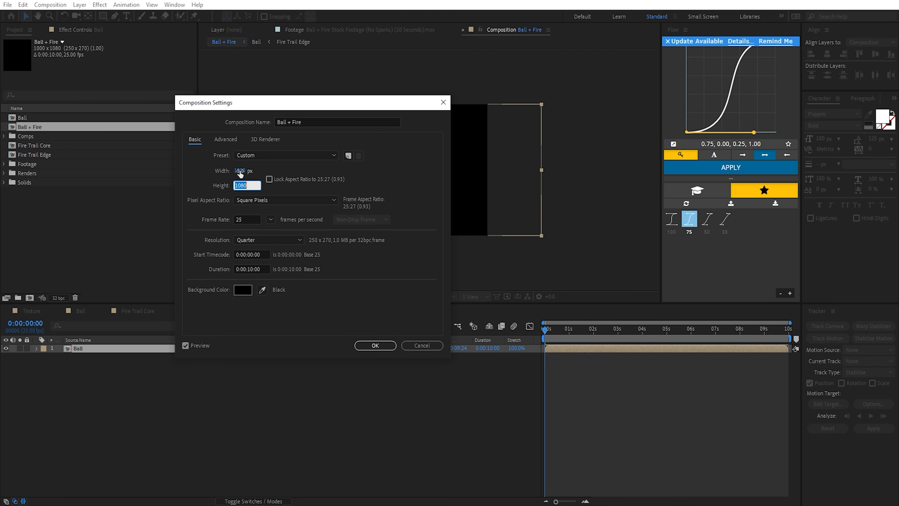
text(1500)
click(374, 346)
key(space)
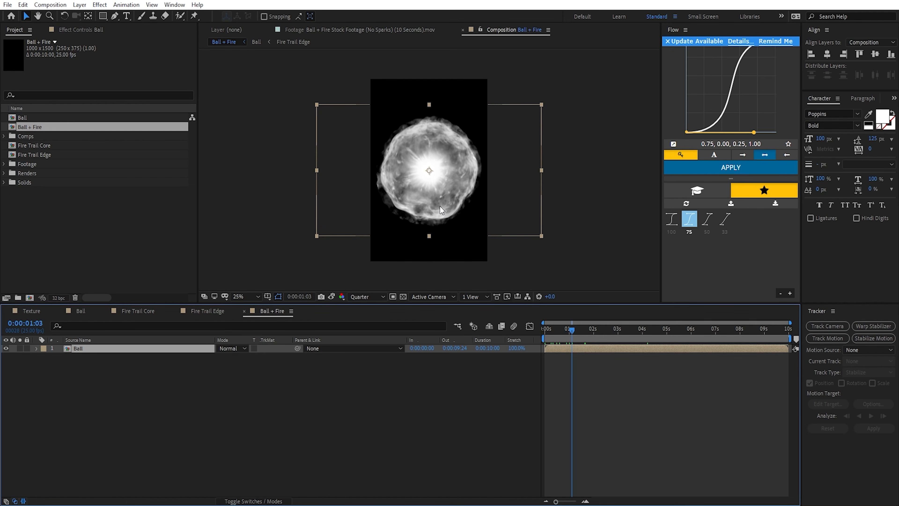
Step: Apply VC Color Vibrance to the Ball layer and change its color to orange
key(ctrl+space)
text(color v)
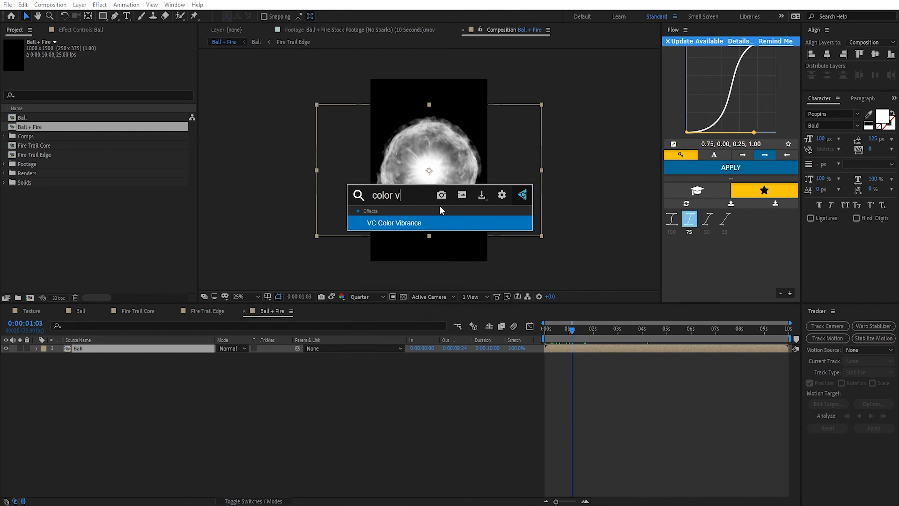
key(Return)
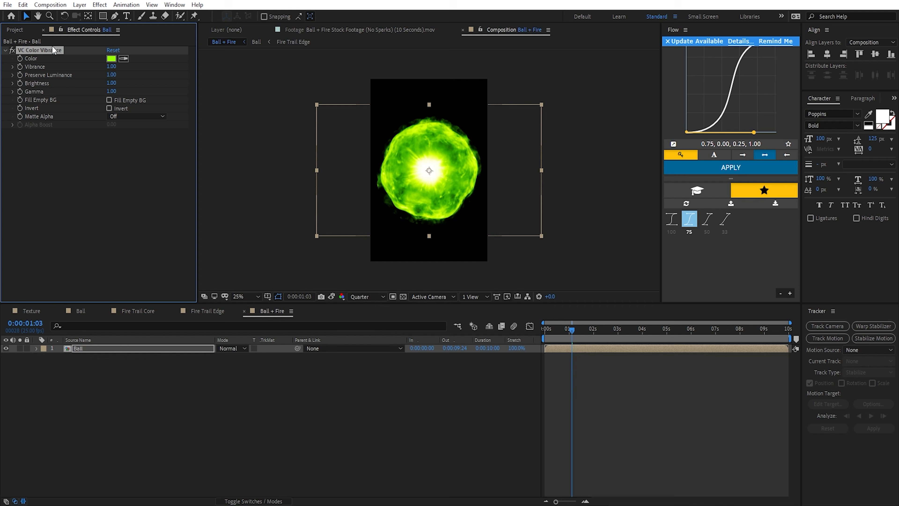
click(111, 58)
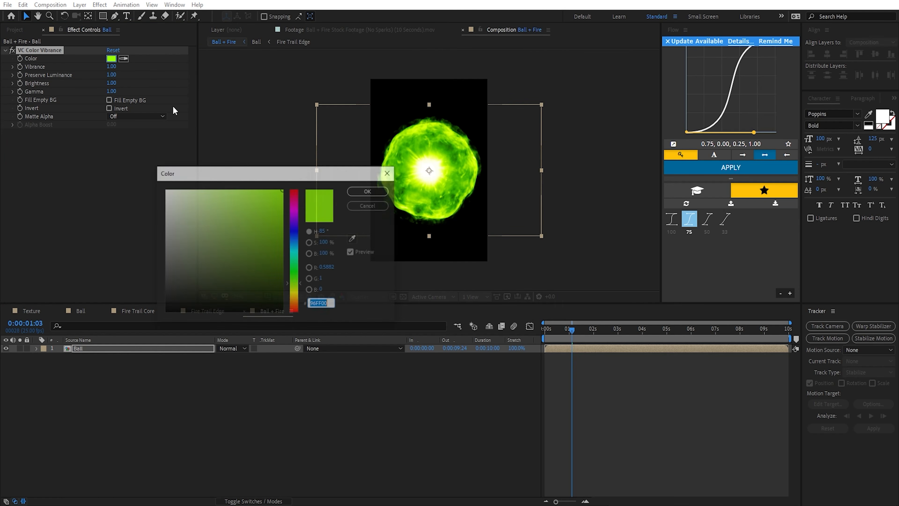
drag(297, 289, 298, 300)
click(369, 190)
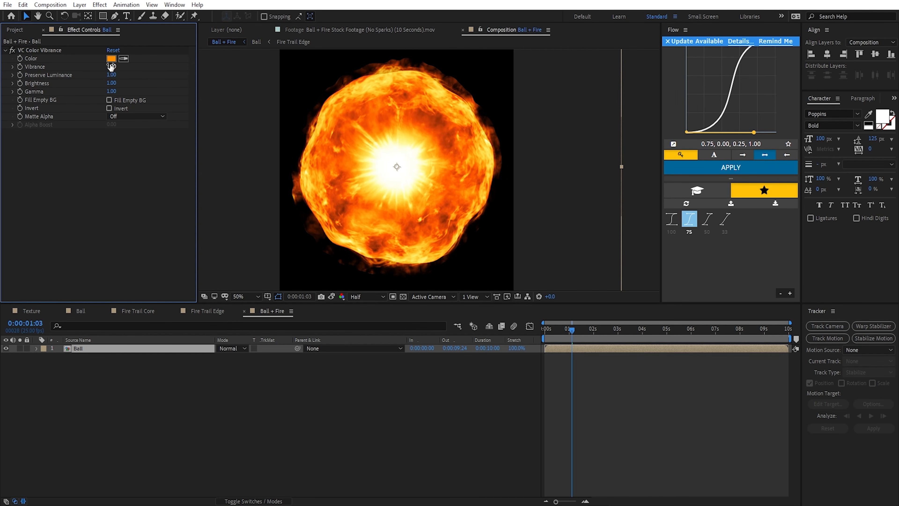
Step: Try a stronger Vibrance, restore it to 1, and set VC Color Vibrance's Brightness to 1.10 and Gamma to 0.91
drag(111, 67, 117, 67)
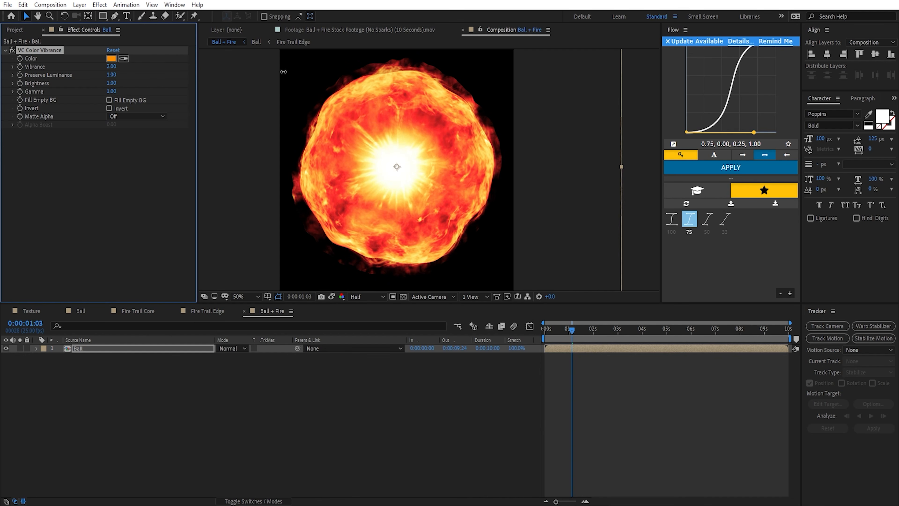
drag(236, 76, 354, 81)
click(112, 67)
text(1)
click(103, 80)
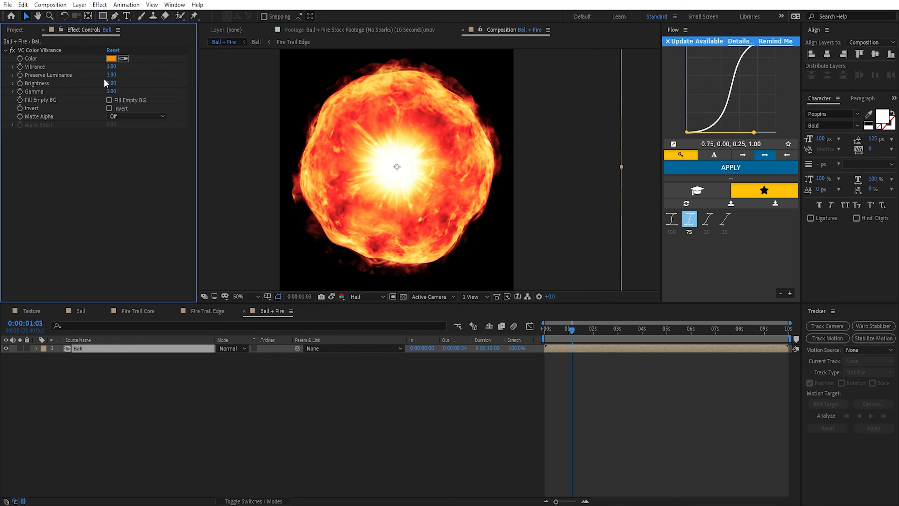
mouse_move(112, 82)
mouse_down()
mouse_move(129, 86)
mouse_move(113, 88)
mouse_up()
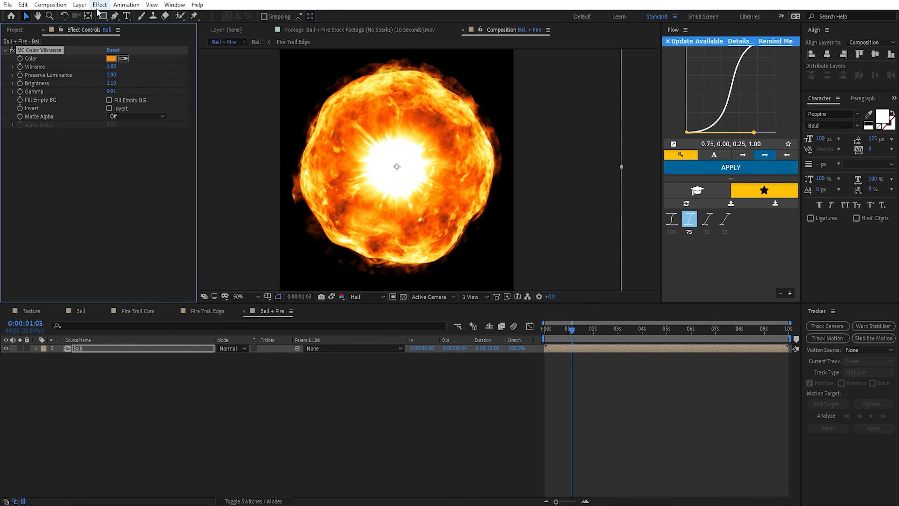
Step: Apply CC Radial Fast Blur to the Ball layer with Zoom set to Brightest and Amount set to 31
key(ctrl+space)
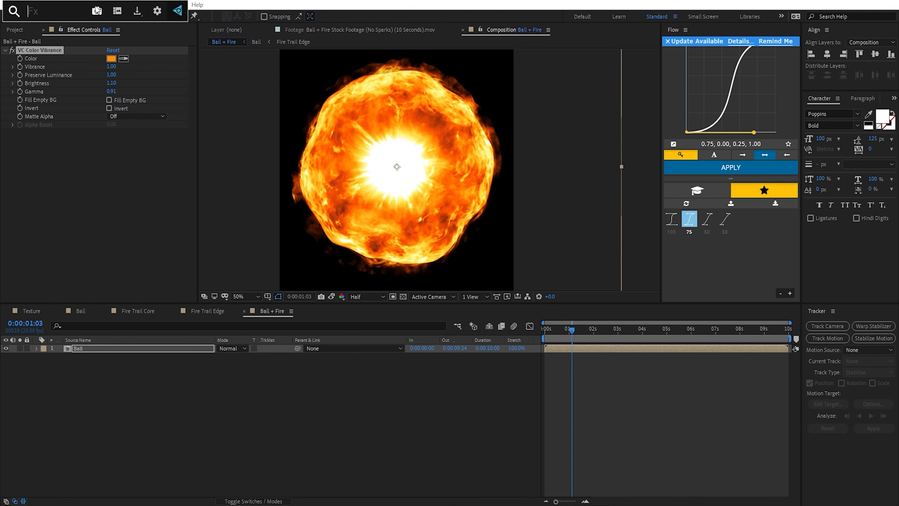
text(cc rad)
key(Down)
key(Return)
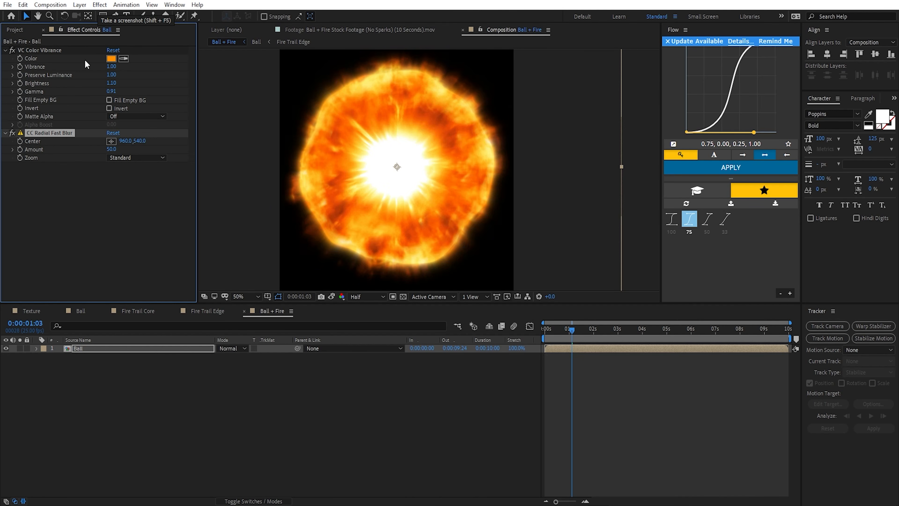
click(142, 158)
click(109, 179)
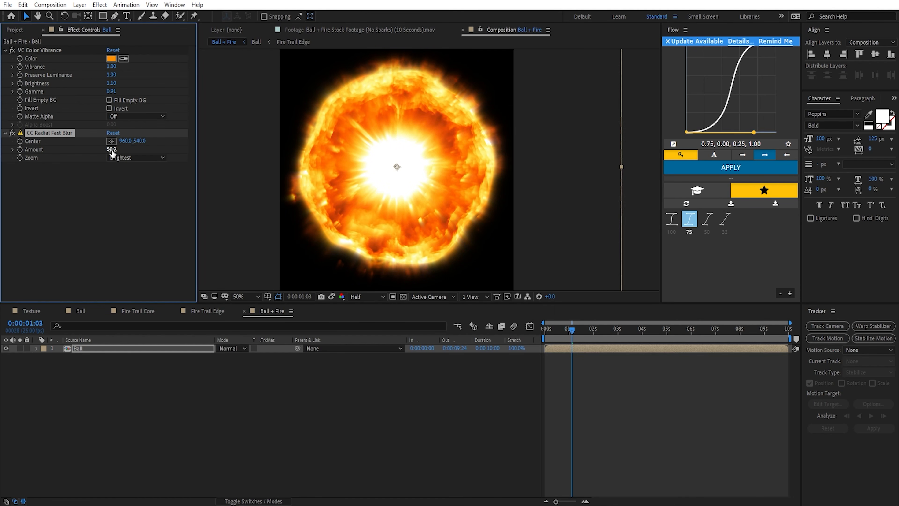
drag(106, 154, 104, 153)
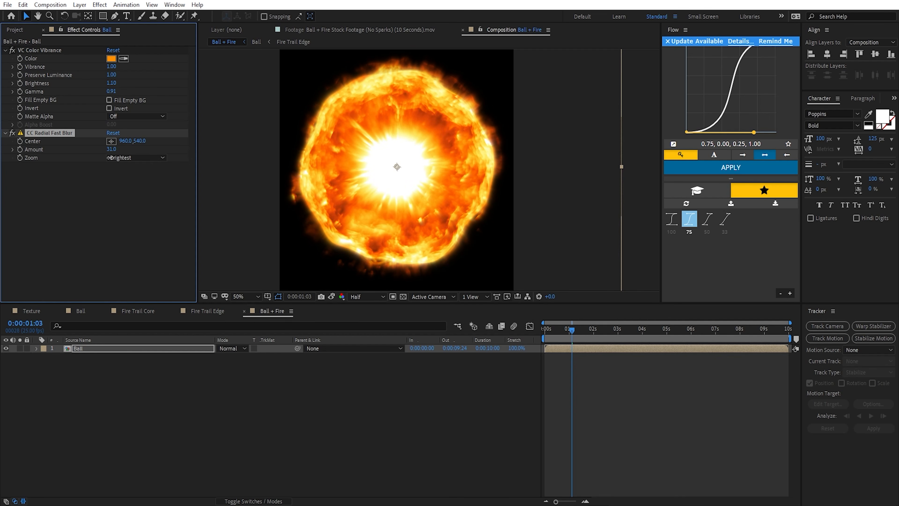
click(414, 254)
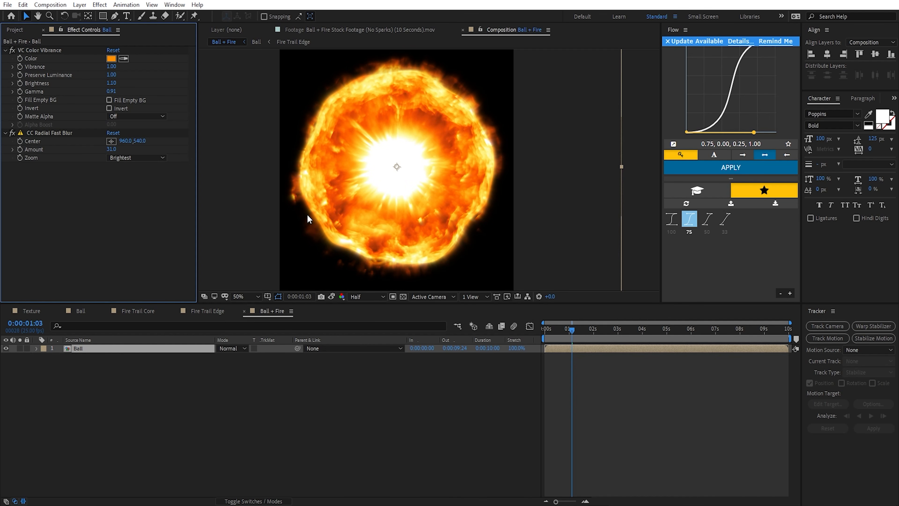
Step: In the Ball composition, lower Ball 2's CC Sphere Radius keyframe at 0:00:00:20 to 425
click(81, 310)
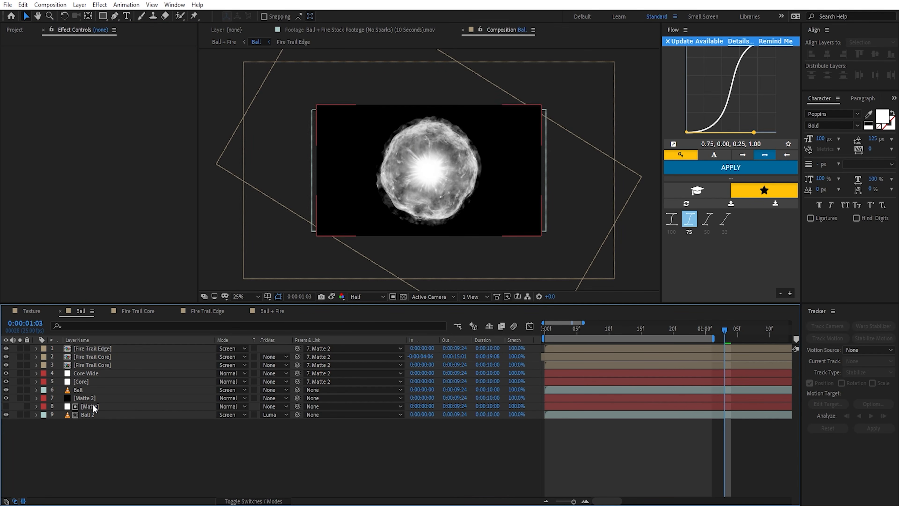
click(96, 415)
click(674, 331)
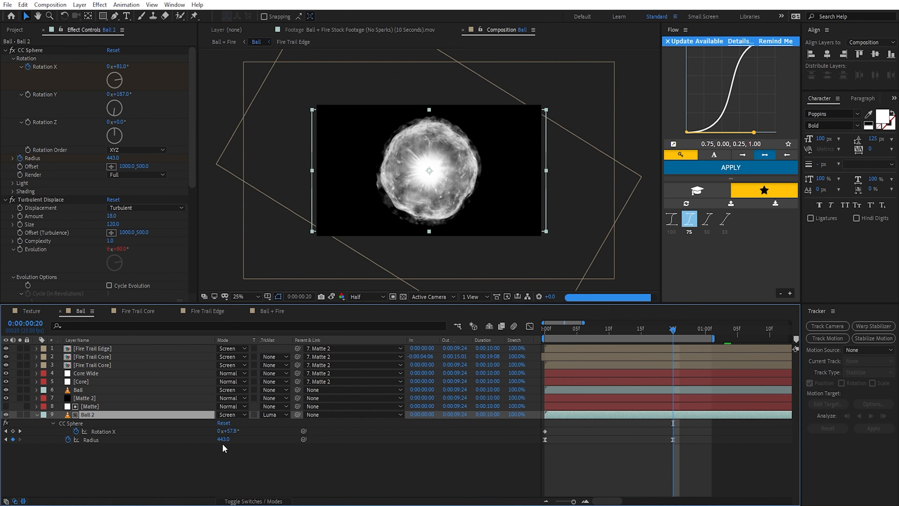
drag(224, 439, 220, 447)
drag(221, 449, 231, 458)
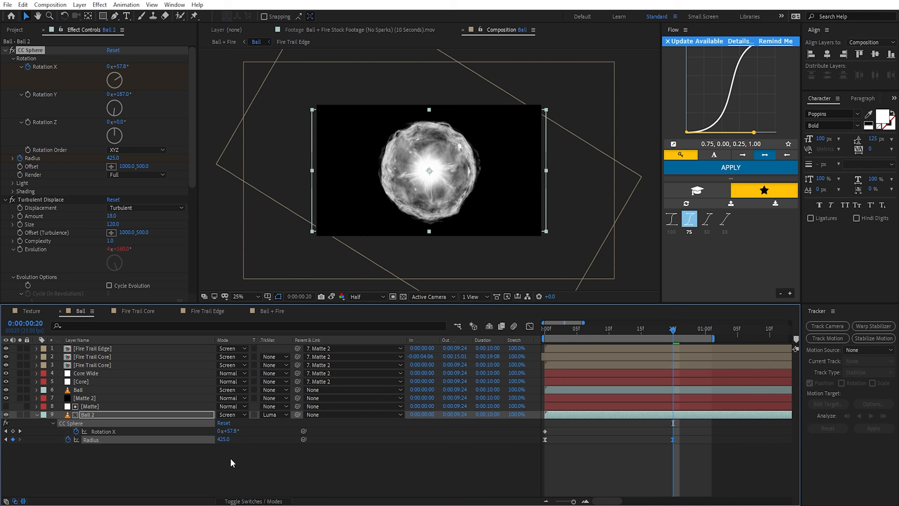
Step: Set the Matte layer's Fractal Noise Contrast to 351 and Brightness to 14
click(110, 403)
click(19, 414)
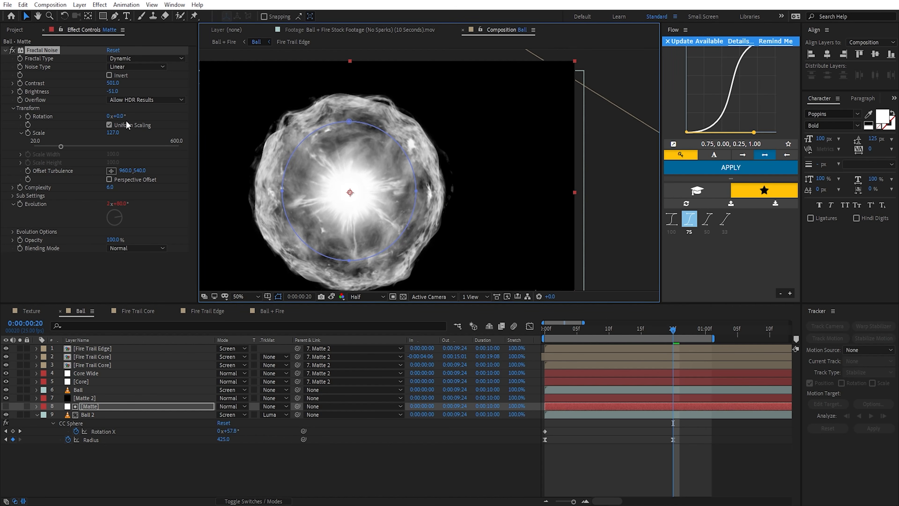
drag(120, 91, 139, 95)
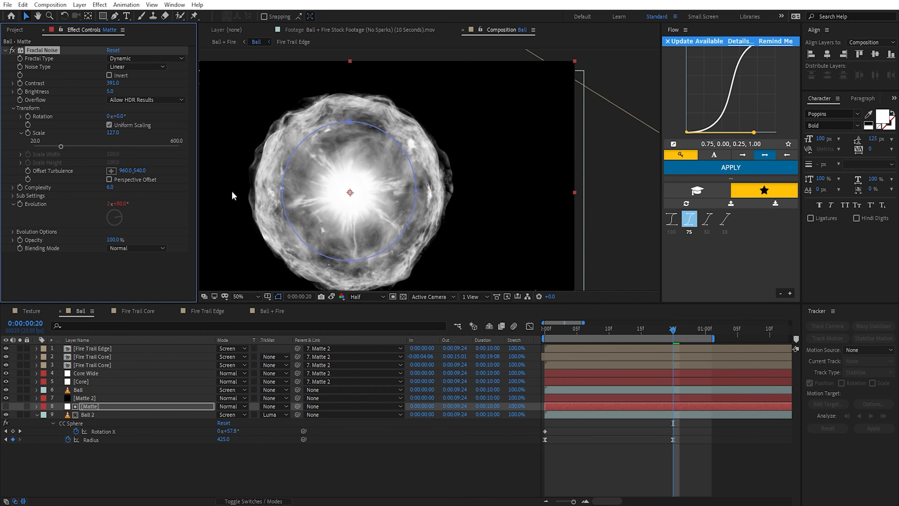
drag(436, 213, 441, 168)
drag(417, 249, 416, 162)
scroll(377, 164, up, 2)
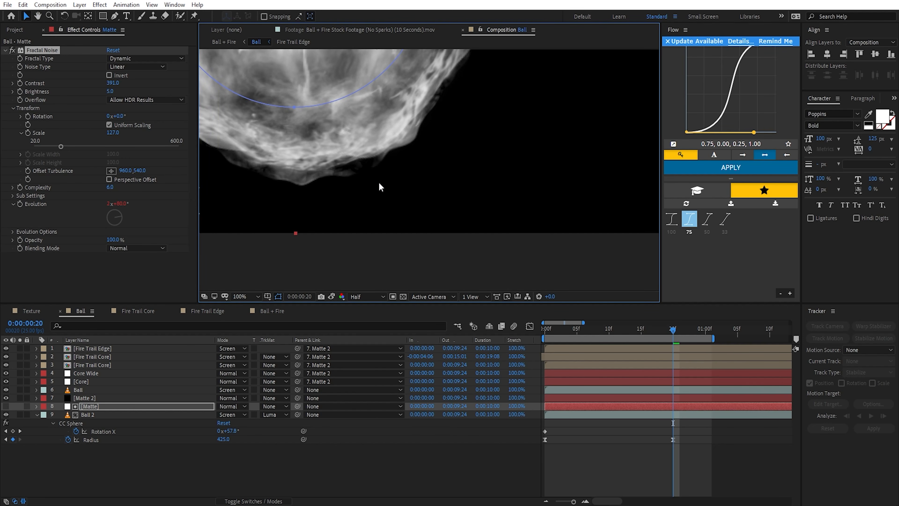
drag(111, 92, 113, 92)
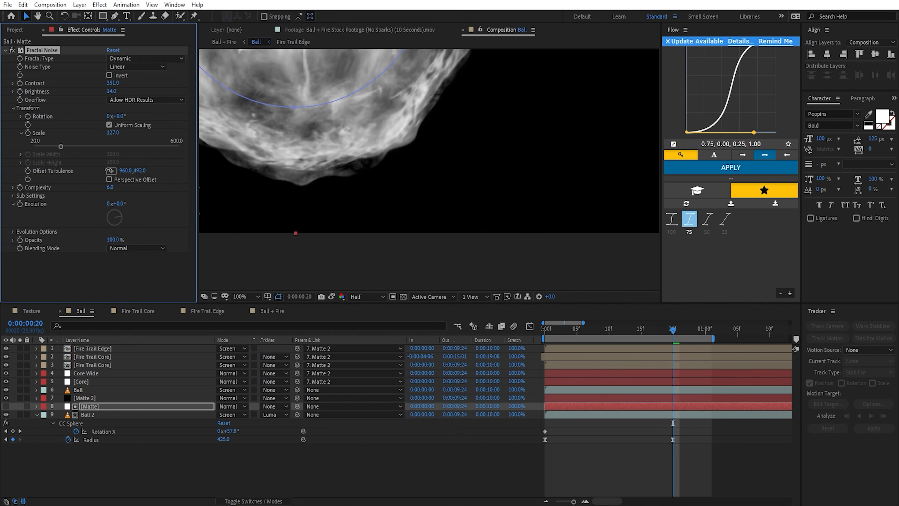
Step: Shift the Matte layer's Fractal Noise Offset Turbulence to 1054, 395
drag(109, 171, 48, 171)
scroll(425, 170, down, 1)
drag(398, 161, 419, 244)
drag(125, 171, 169, 173)
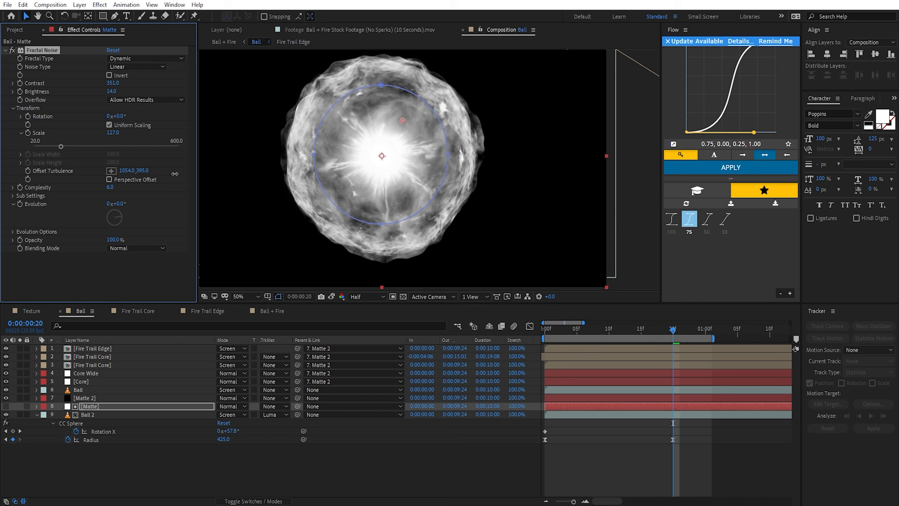
Step: Enlarge the Core Wide layer's circular mask to widen the glowing center
click(112, 375)
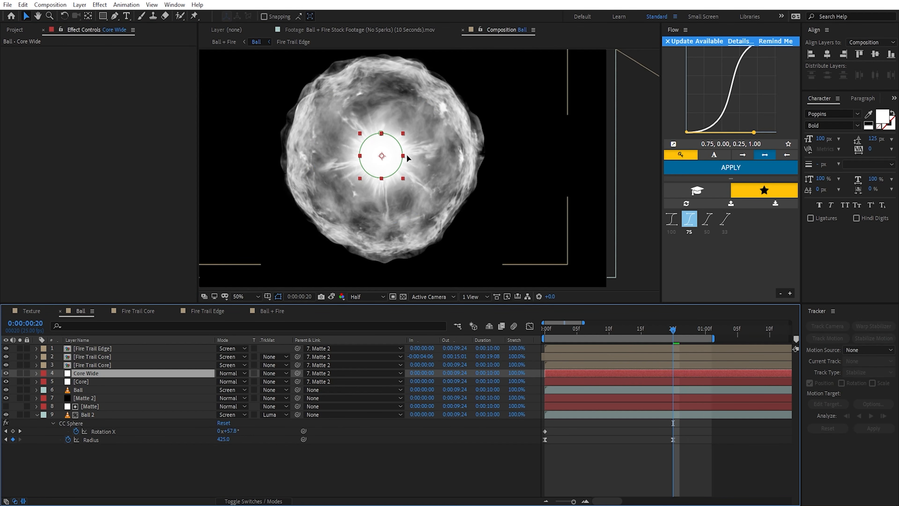
double_click(383, 134)
drag(403, 133, 428, 116)
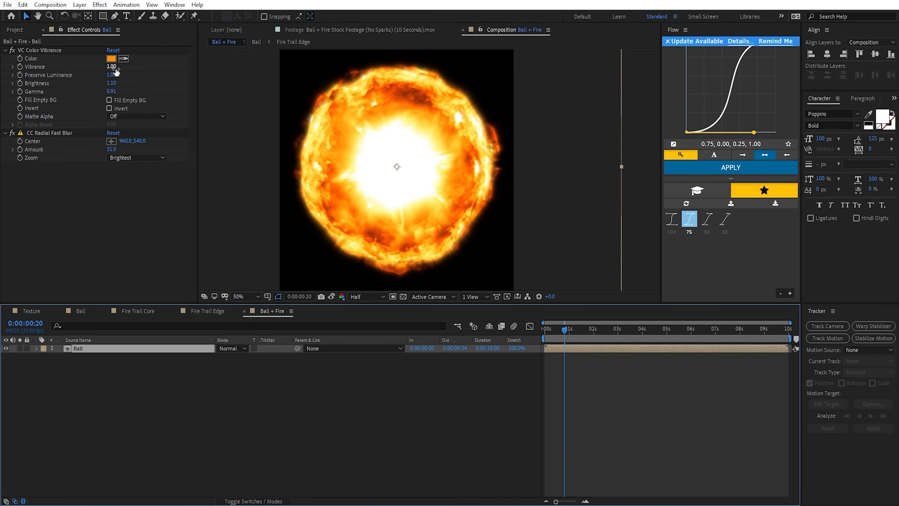
Step: In the Ball + Fire composition, set VC Color Vibrance's Brightness and Gamma to 1.00 on the Ball layer
click(111, 83)
text(1)
key(Return)
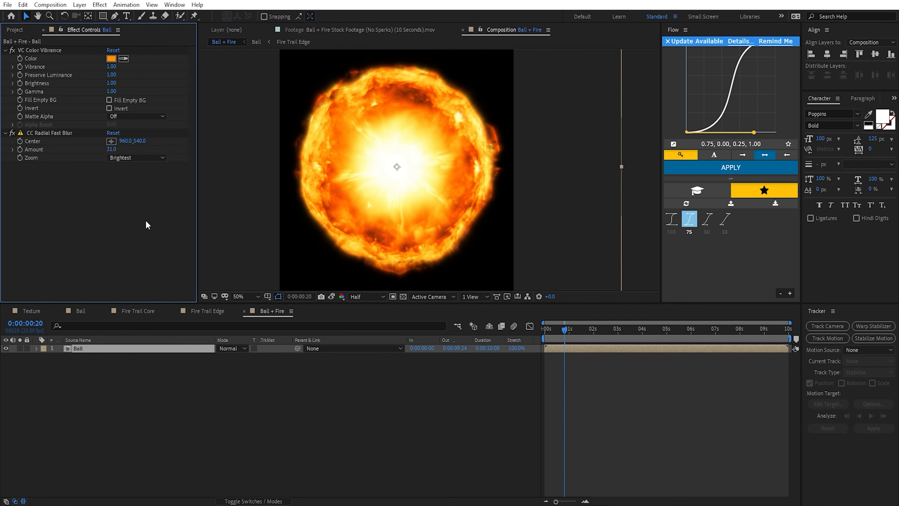
Step: Apply Curves to the Ball layer and shape the RGB curve into a gentle S with raised highlights and slightly lowered shadows
key(ctrl+space)
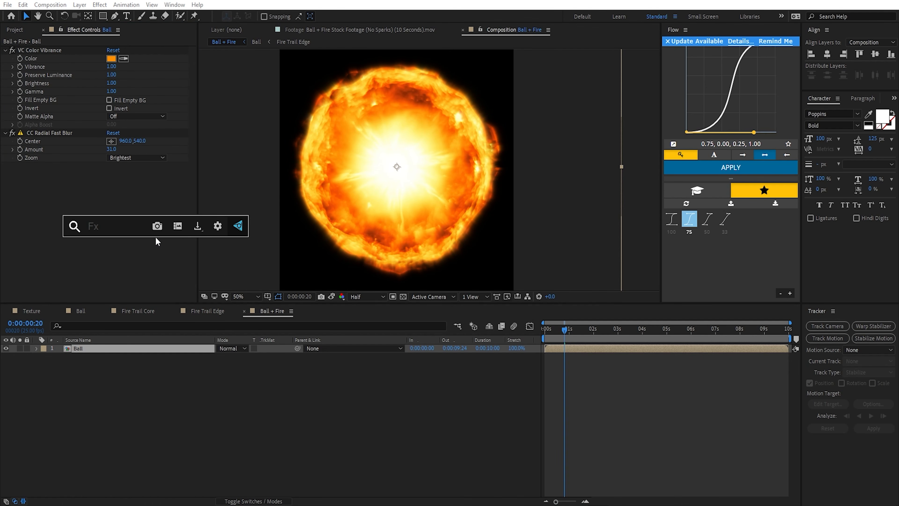
text(cur)
key(Return)
drag(95, 191, 93, 183)
drag(50, 235, 48, 240)
drag(93, 184, 94, 180)
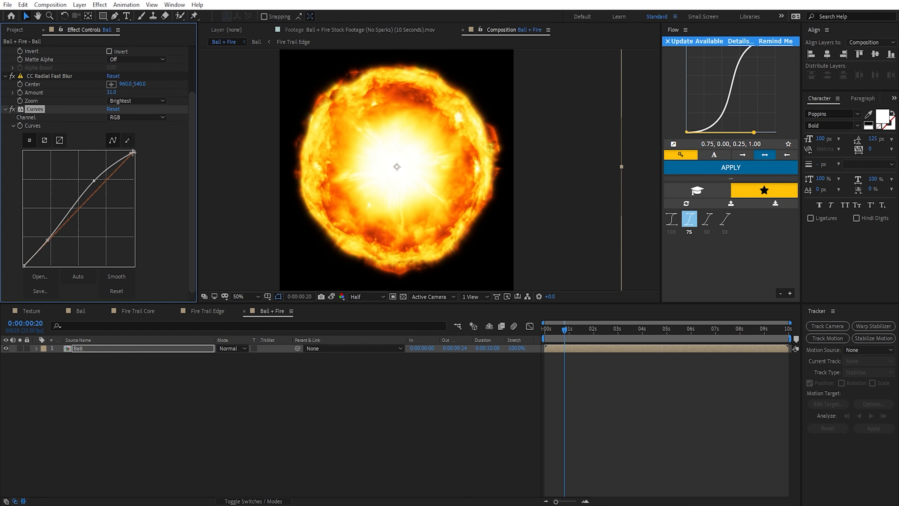
Step: Scale down the Ball layer and place it in the lower part of the Ball + Fire frame
click(443, 188)
scroll(444, 188, down, 2)
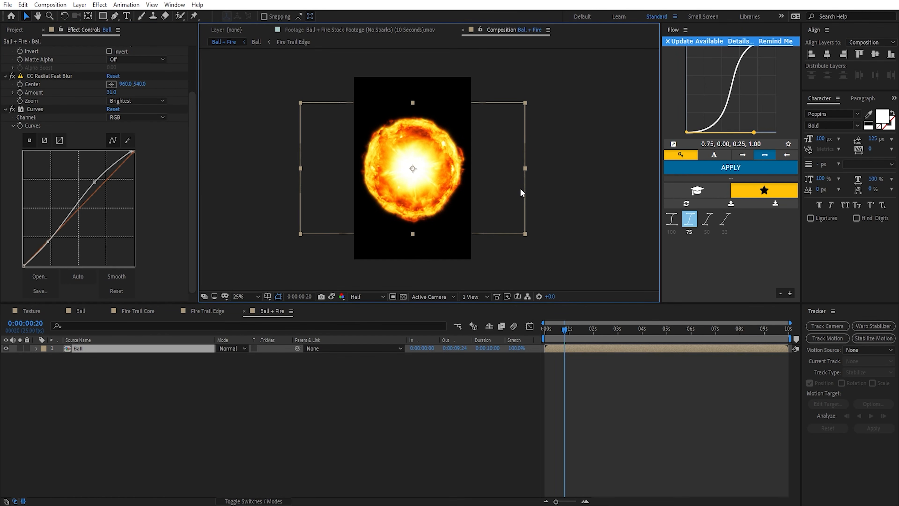
drag(525, 170, 426, 251)
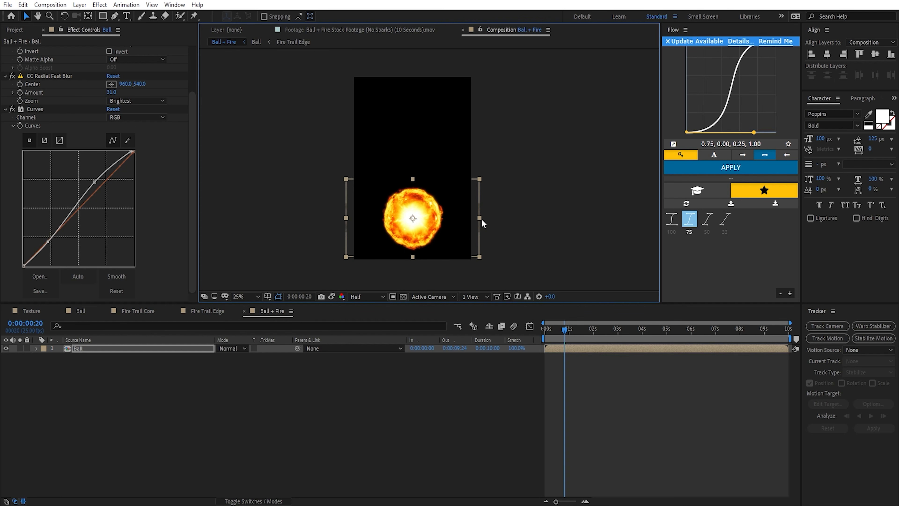
drag(422, 218, 423, 219)
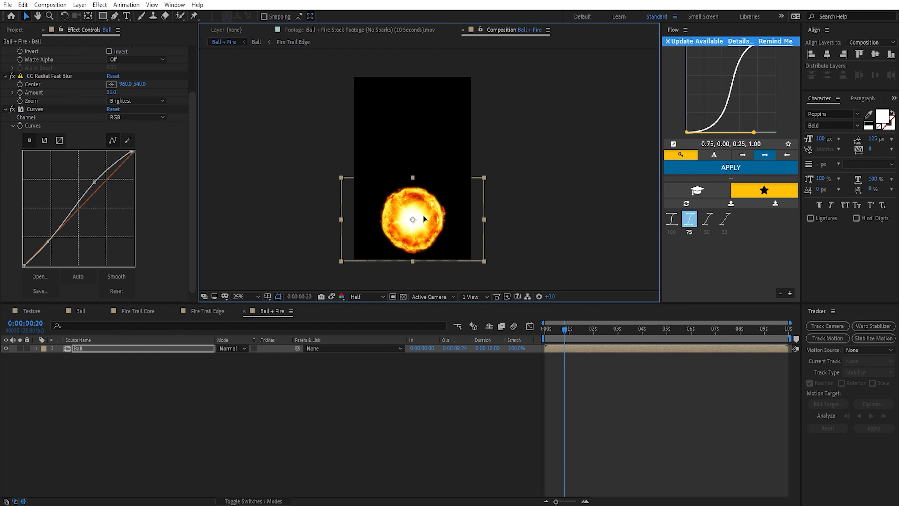
right_click(264, 310)
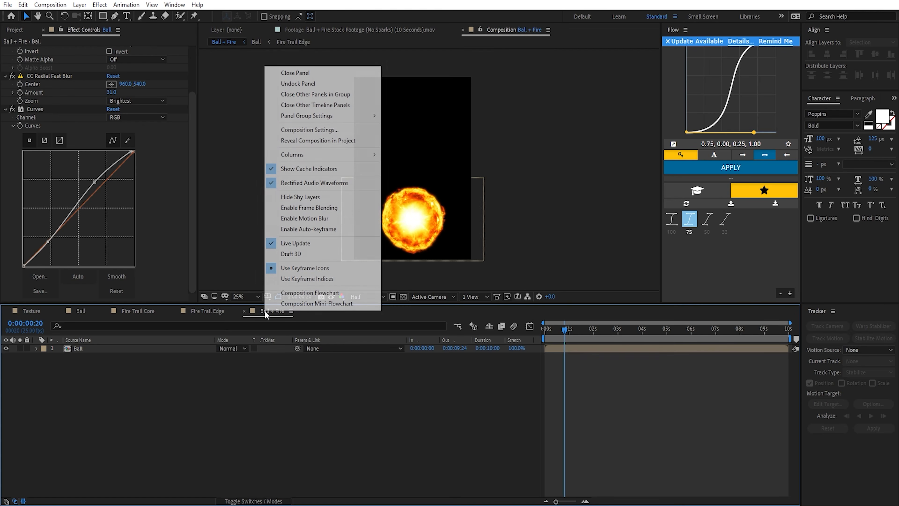
click(301, 130)
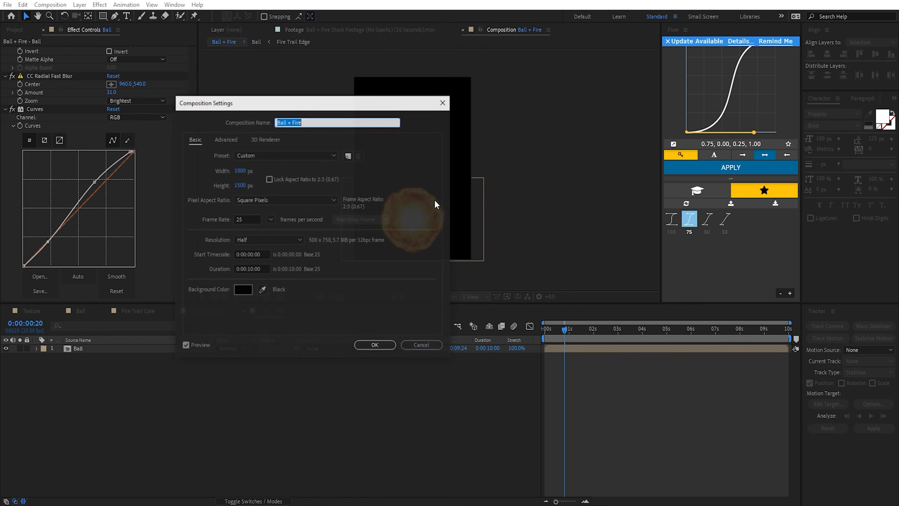
click(418, 344)
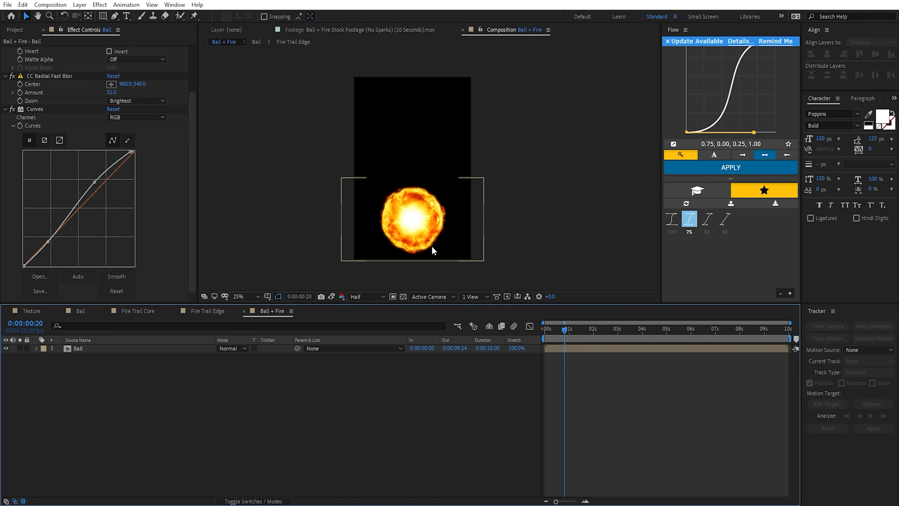
Step: Add Torch_Ignition_1_1898_2K.mov from the stock footage above the Ball layer, solo it, and scrub through the flame
click(16, 32)
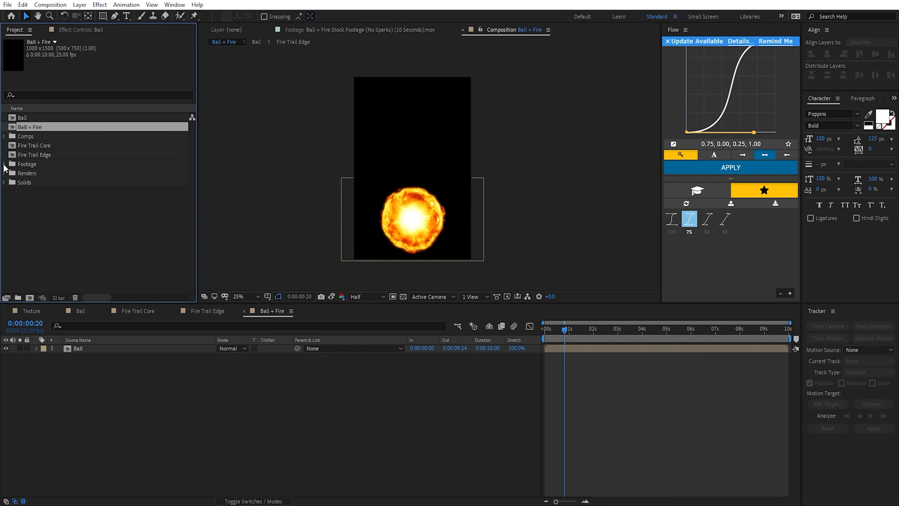
click(4, 164)
click(14, 173)
scroll(84, 195, down, 2)
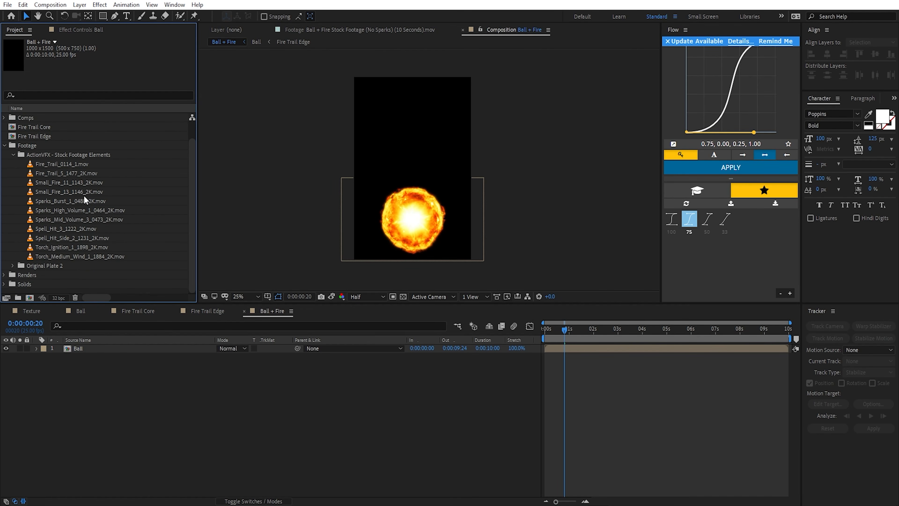
drag(45, 247, 110, 352)
click(19, 348)
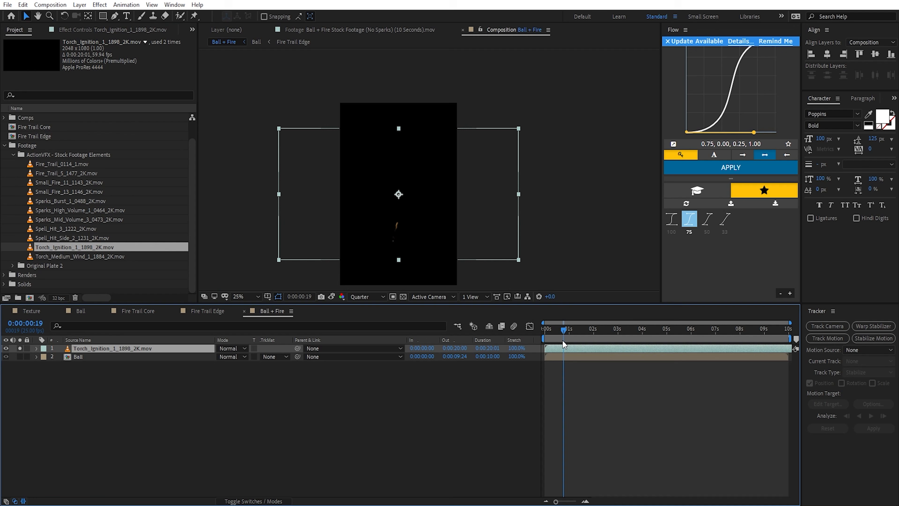
drag(567, 330, 692, 346)
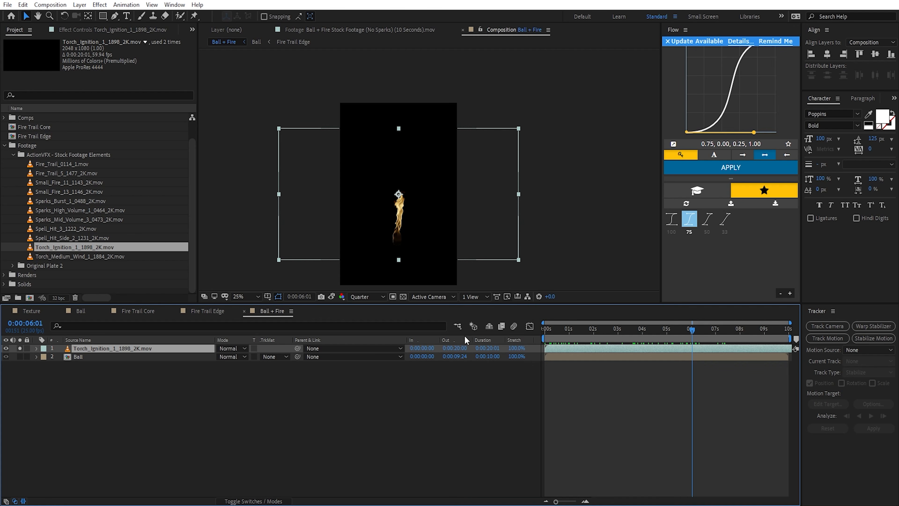
Step: Set the Ball + Fire composition's duration to 30 seconds
right_click(273, 310)
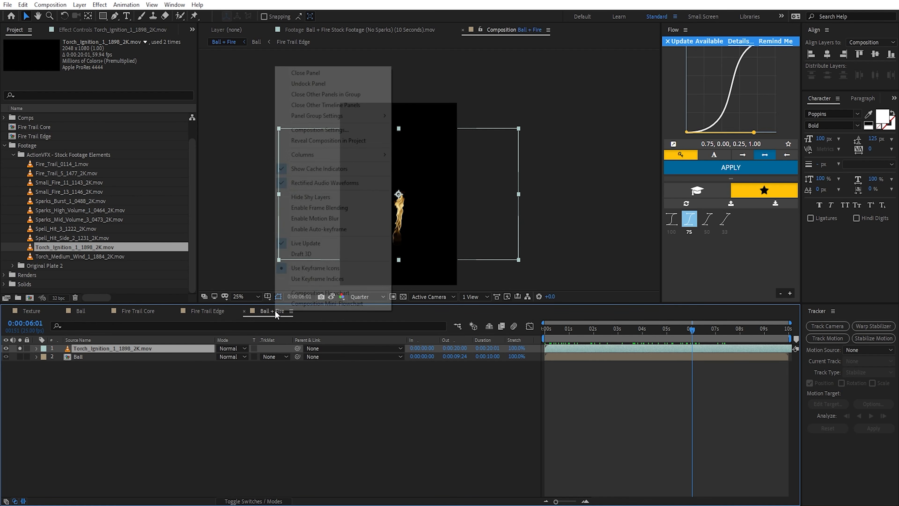
click(329, 130)
click(249, 269)
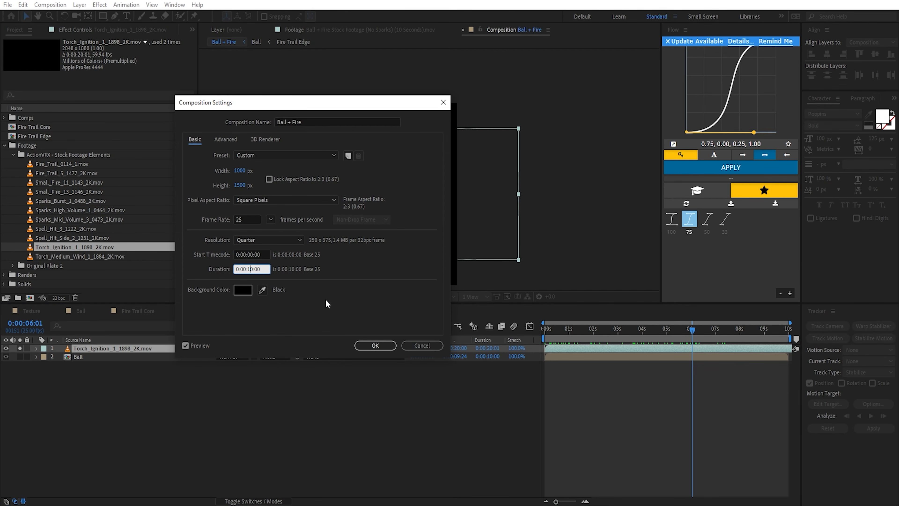
text(3000)
key(Return)
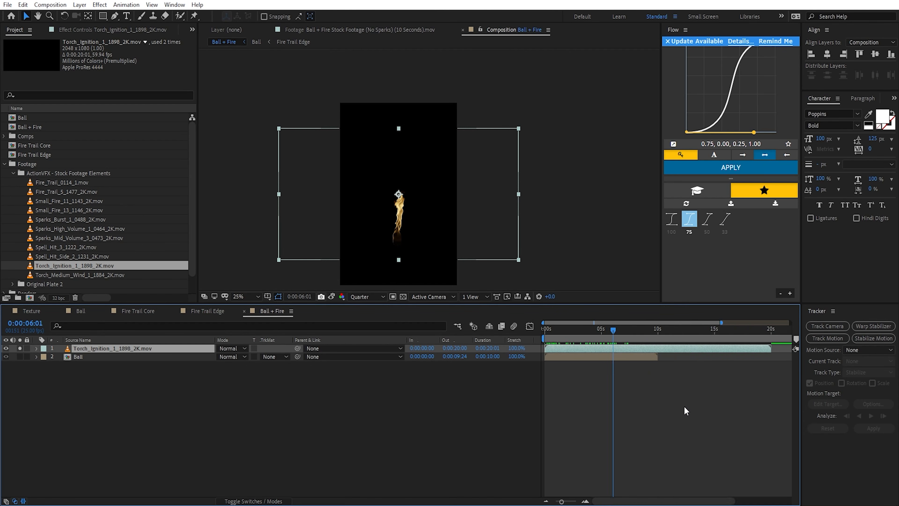
Step: Enable time remapping on the torch ignition layer and add a Time Remap keyframe at 0:00:03:10
right_click(639, 353)
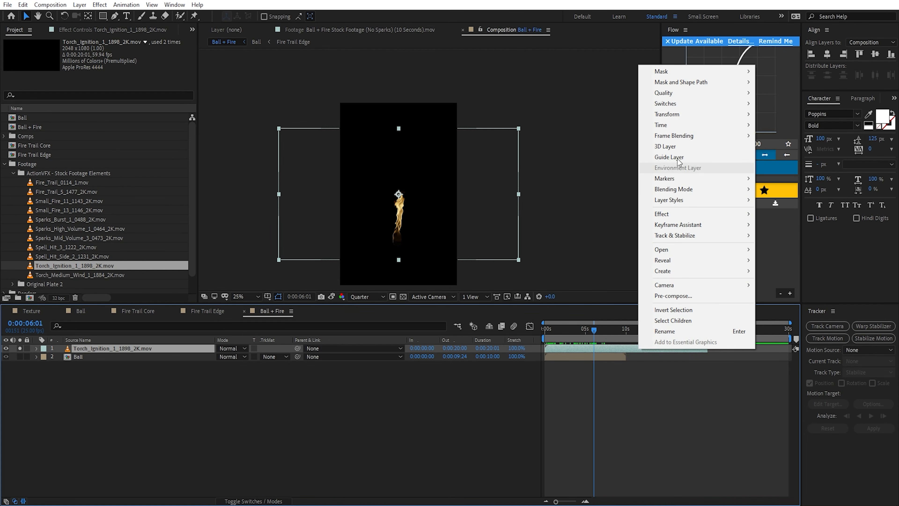
mouse_move(672, 123)
click(807, 124)
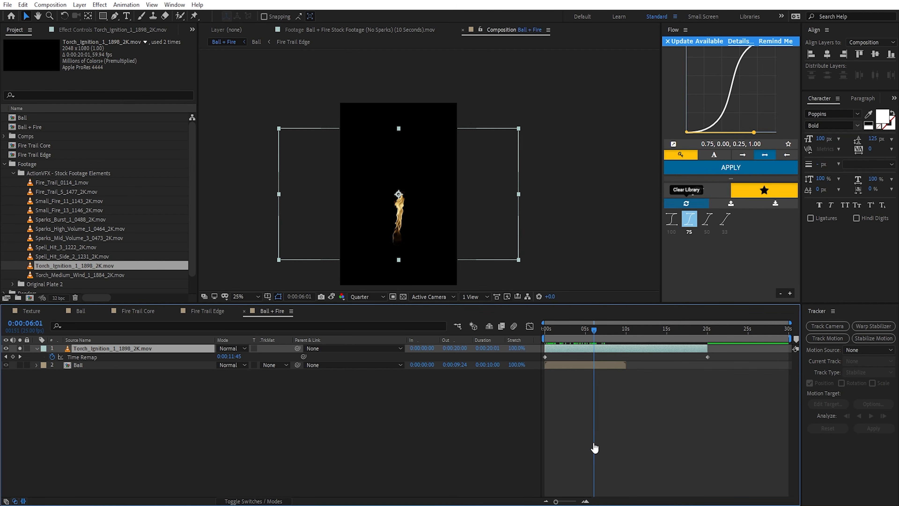
scroll(566, 399, up, 4)
drag(565, 337, 654, 352)
key(alt+shift+t)
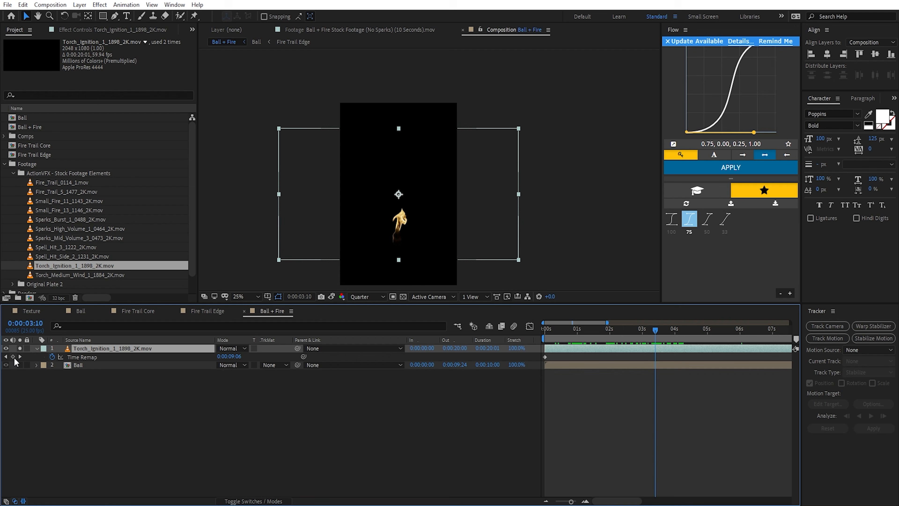
scroll(647, 360, down, 2)
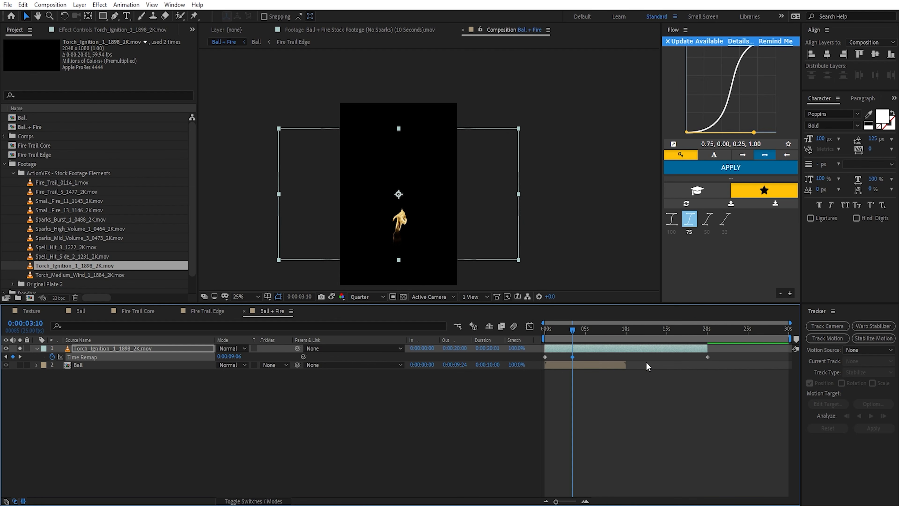
Step: Reduce the torch layer's Time Remap to two keyframes around the ignition and move them to the start of the timeline
drag(719, 356, 561, 379)
scroll(555, 361, up, 2)
drag(656, 358, 572, 359)
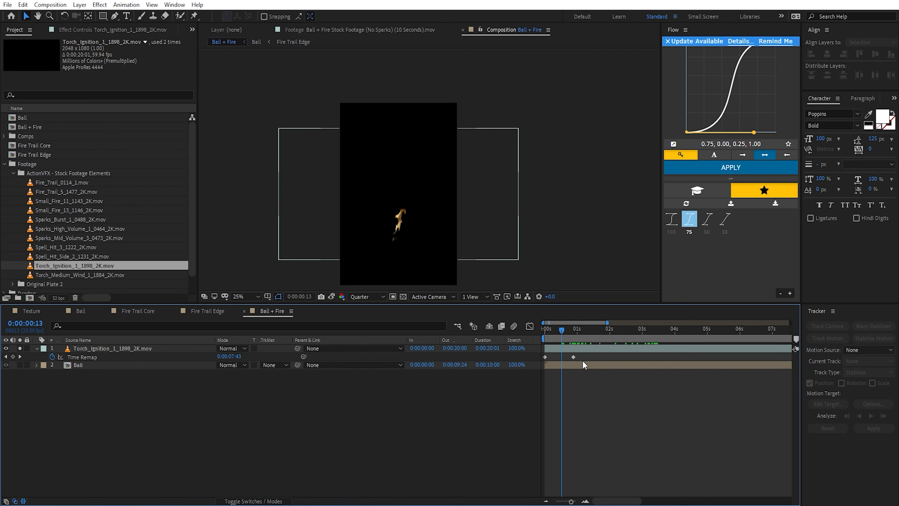
drag(583, 362, 541, 377)
drag(584, 358, 538, 369)
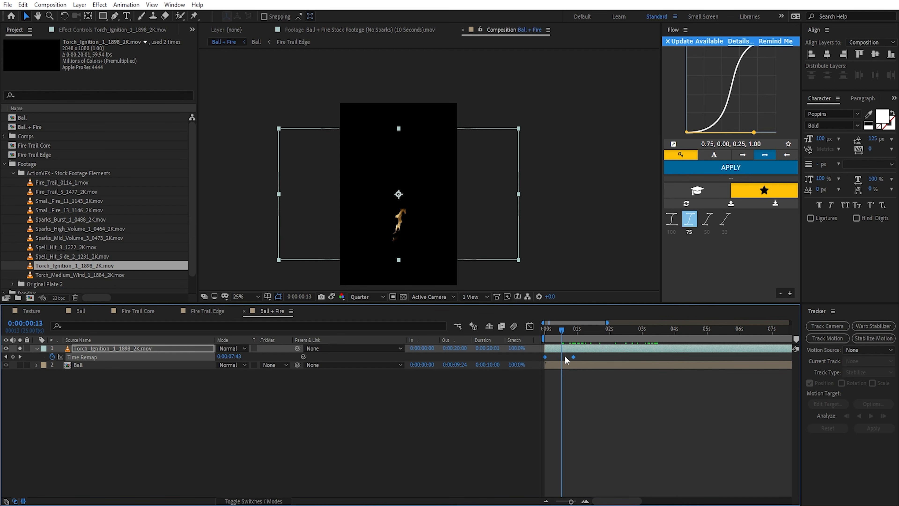
Step: Preview the Ball + Fire composition from the start with the torch and Ball layers shown together
scroll(562, 361, down, 4)
drag(558, 331, 530, 333)
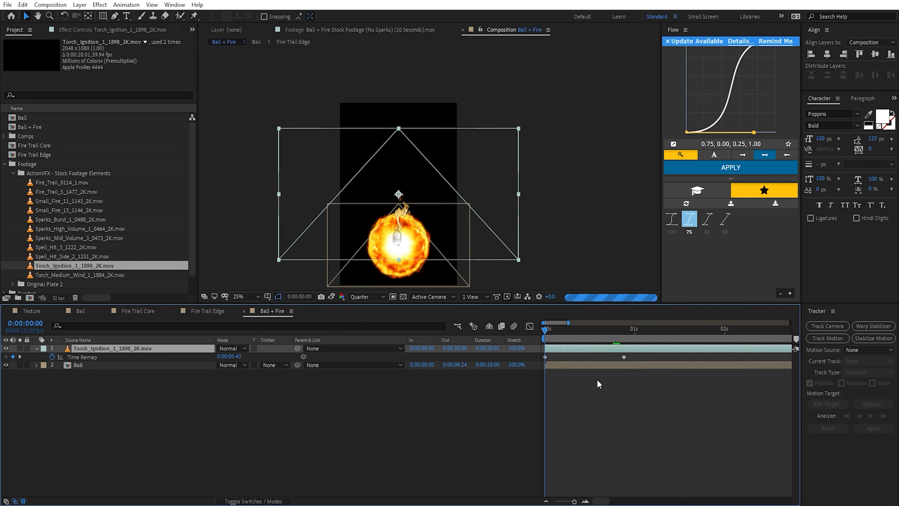
key(space)
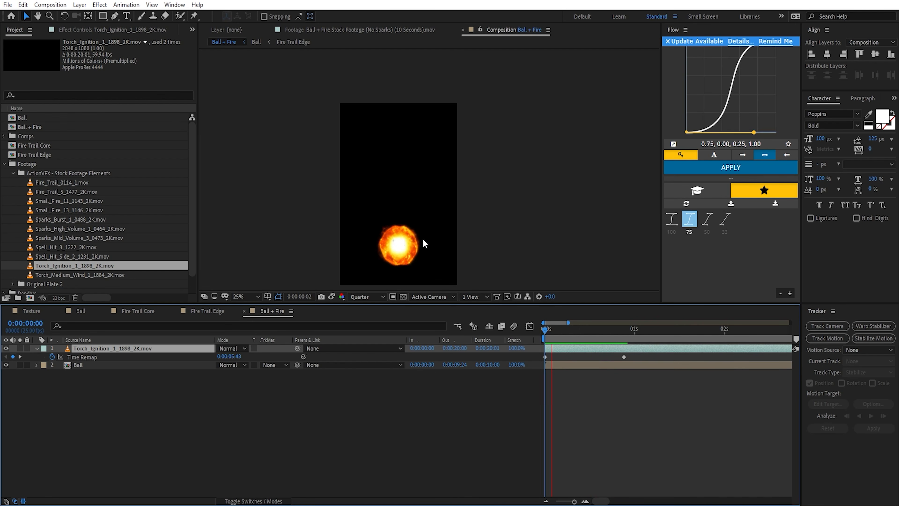
key(space)
Step: Set the torch ignition layer's blending mode to Screen, and select the Ball layer at 0:00:00:18
click(232, 348)
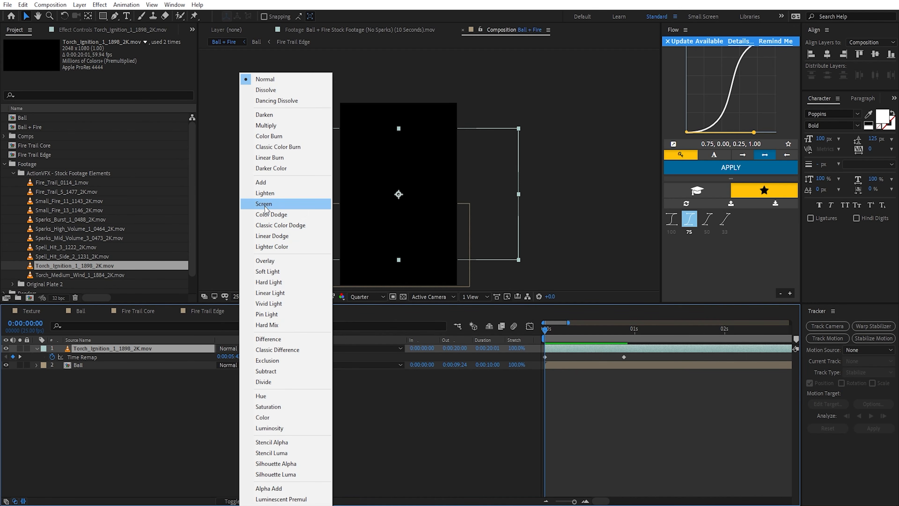
click(259, 203)
drag(569, 330, 609, 329)
click(170, 365)
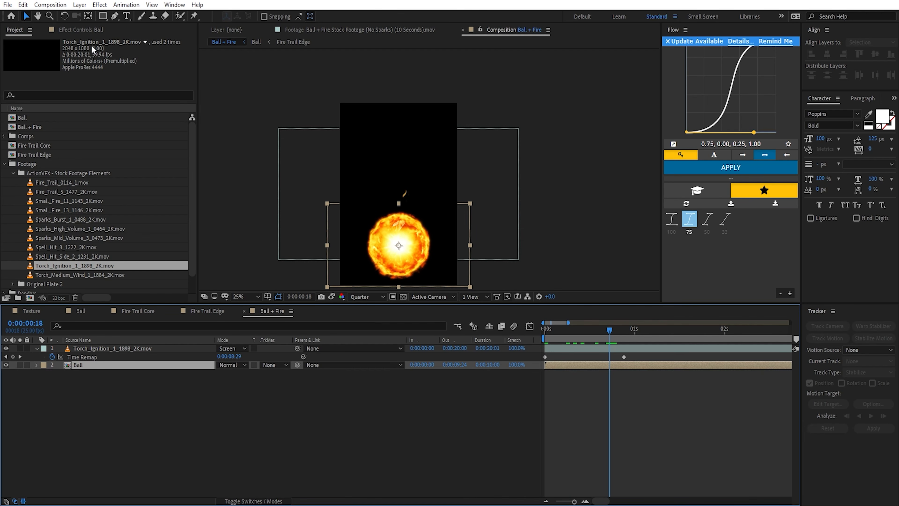
Step: Change the Ball layer's VC Color Vibrance color to a pale golden yellow with a hue of 40°
click(85, 29)
click(113, 59)
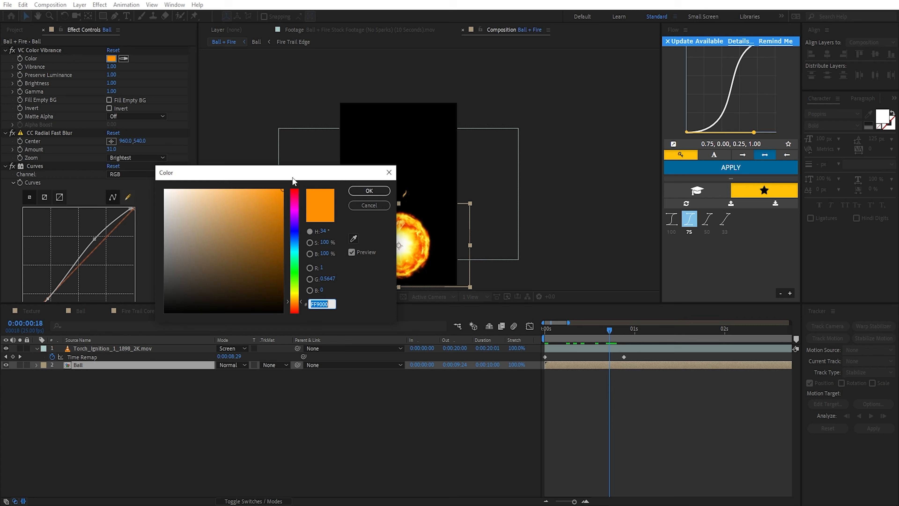
drag(298, 302, 300, 299)
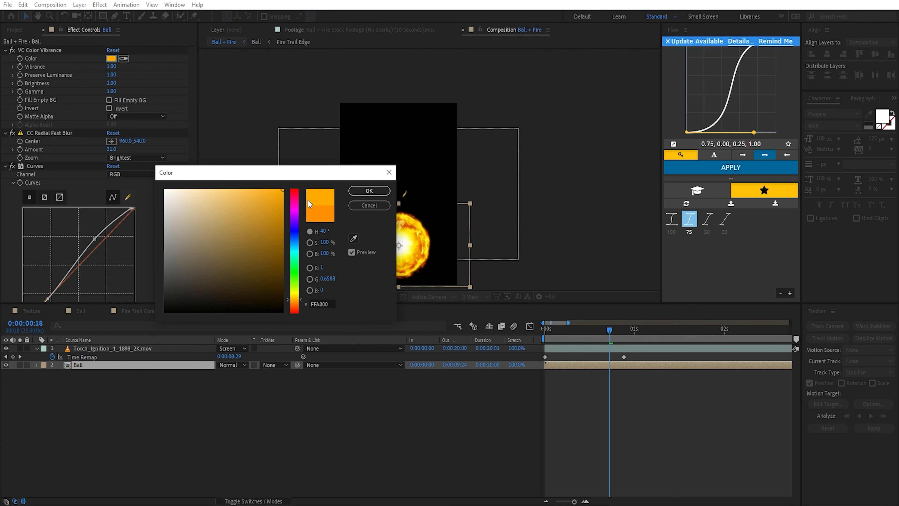
drag(313, 174, 678, 221)
mouse_move(598, 236)
mouse_down()
mouse_move(558, 235)
mouse_move(581, 230)
mouse_up()
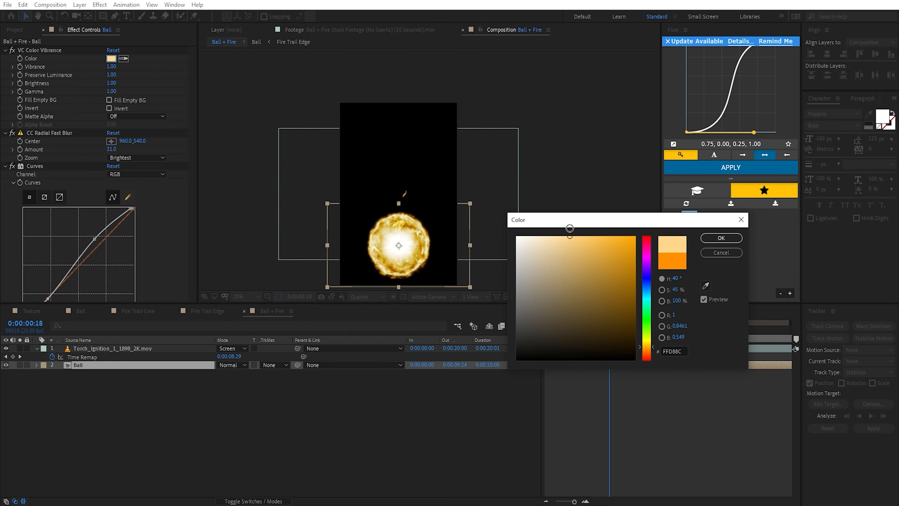
click(721, 238)
scroll(456, 251, up, 2)
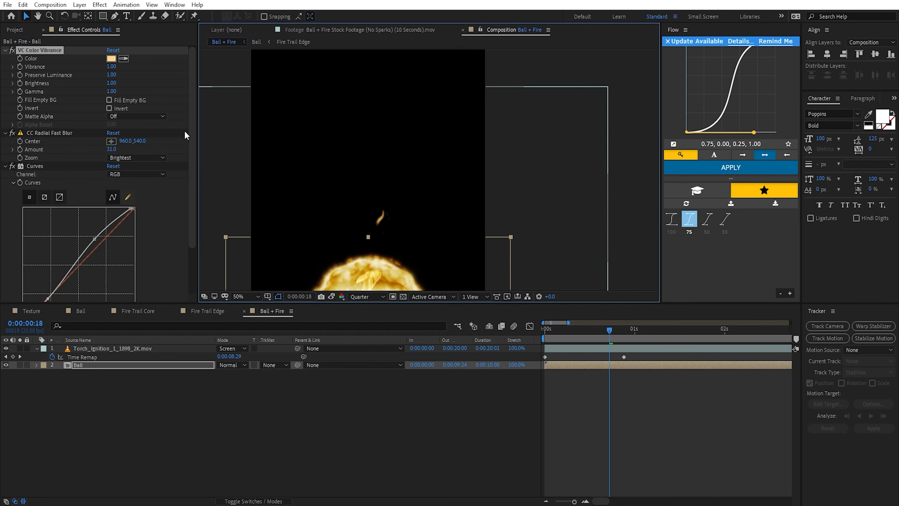
click(111, 58)
drag(573, 236, 563, 230)
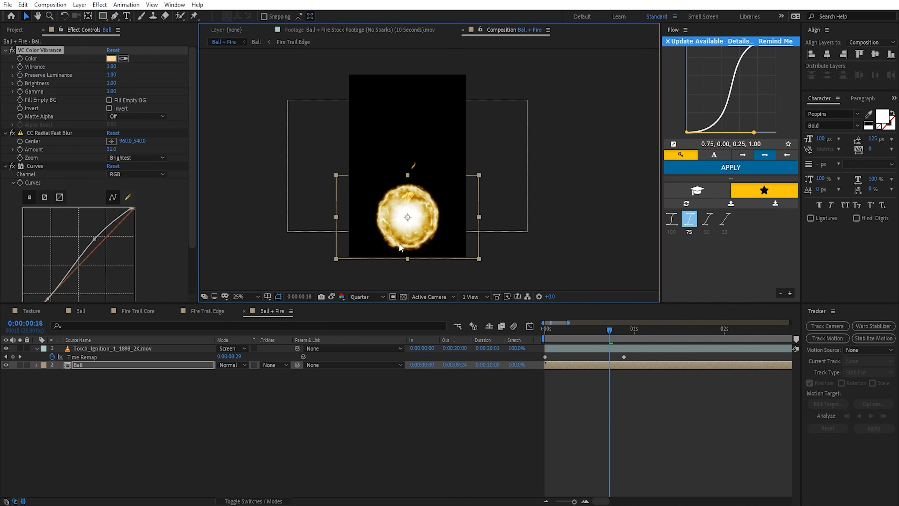
Step: Place the torch ignition layer's anchor point and flame base at the ball's center, and scale the layer to 189% at 0:00:00:24
click(129, 348)
drag(606, 330, 631, 330)
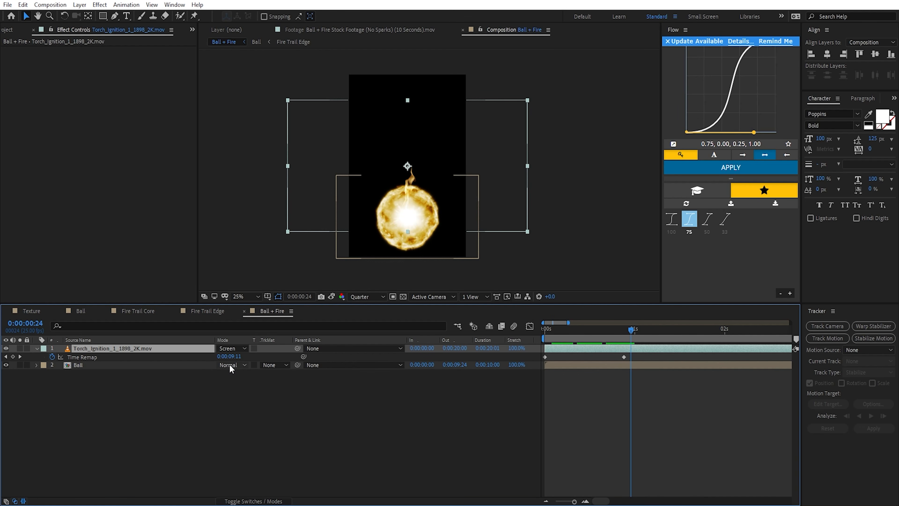
key(s)
drag(233, 357, 268, 356)
click(428, 106)
drag(428, 104, 428, 216)
key(y)
key(v)
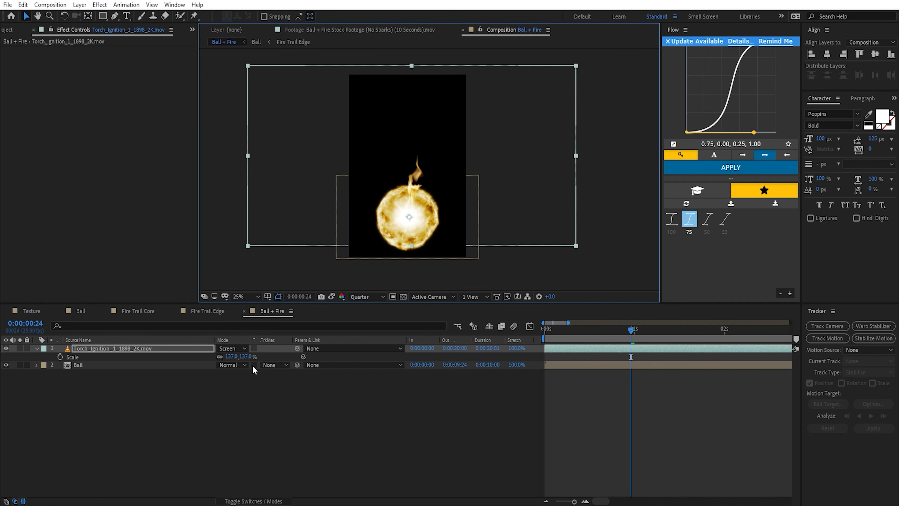
drag(244, 356, 319, 355)
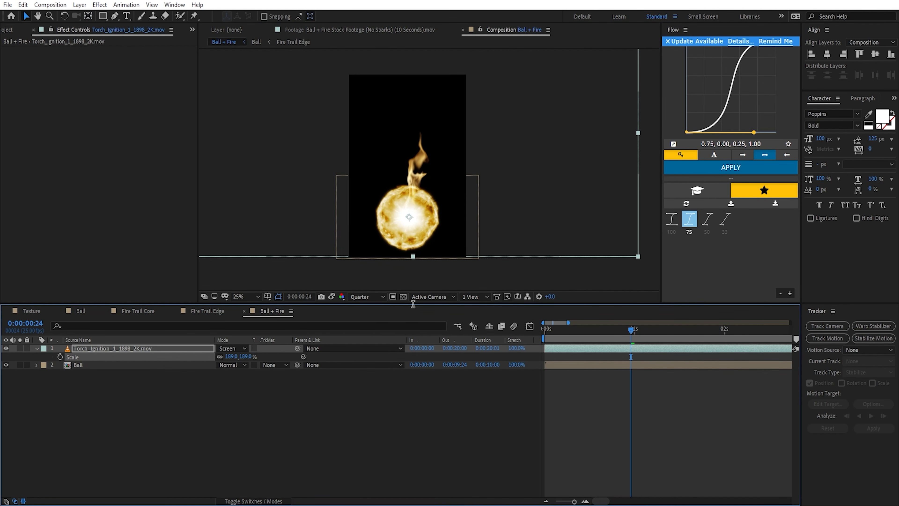
Step: Animate the torch layer's Scale from 58% to 189% with eased keyframes, and shift the layer to start four frames earlier
click(60, 357)
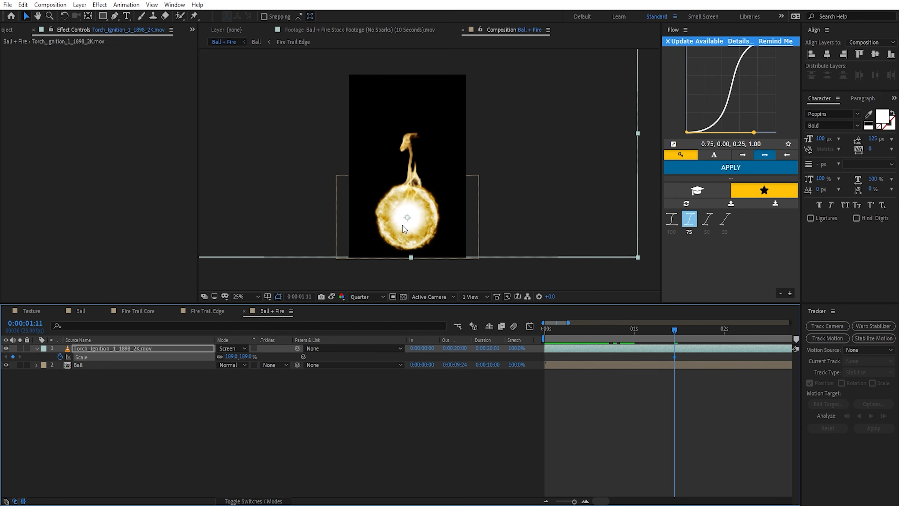
drag(674, 330, 635, 328)
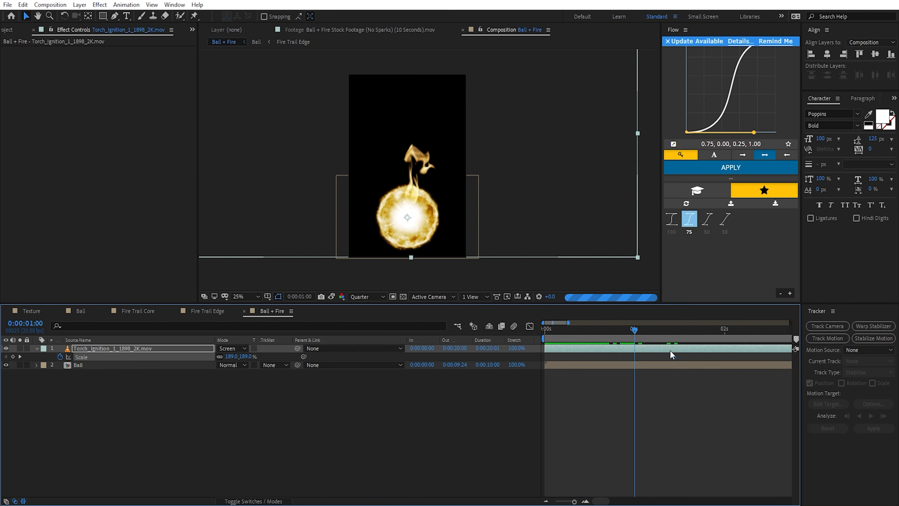
drag(673, 357, 667, 357)
drag(636, 331, 510, 340)
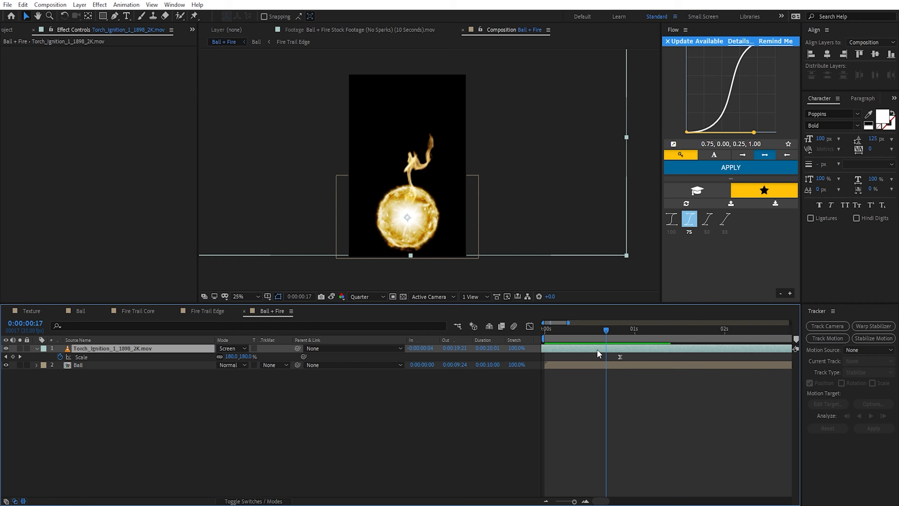
Step: Bring the torch layer's Time Remap keyframes close to the start, and align its first Scale keyframe with 0:00:00:00
key(y)
key(ctrl+alt+t)
key(v)
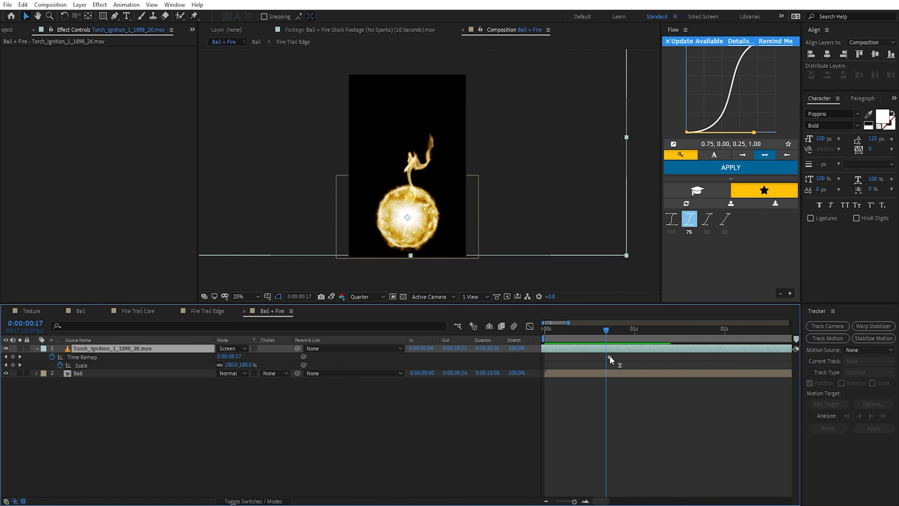
key(minus)
key(minus)
key(minus)
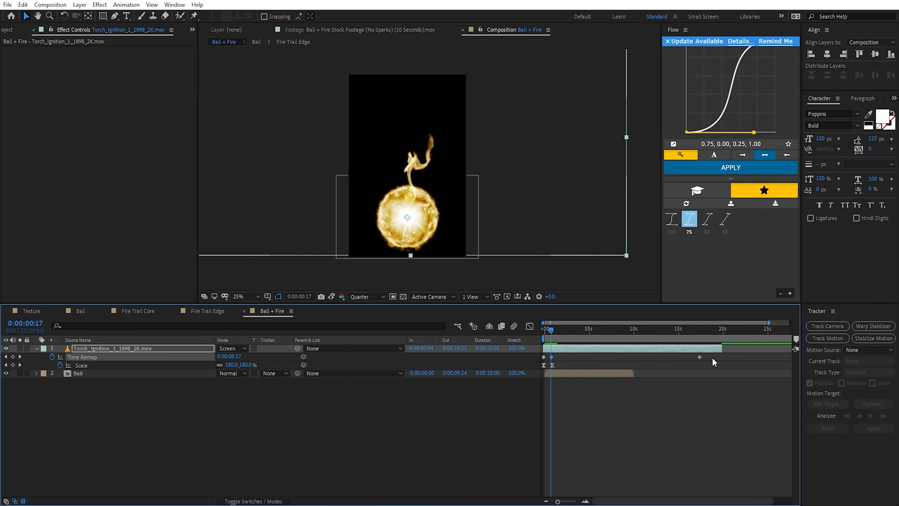
drag(716, 360, 540, 333)
key(equal)
key(equal)
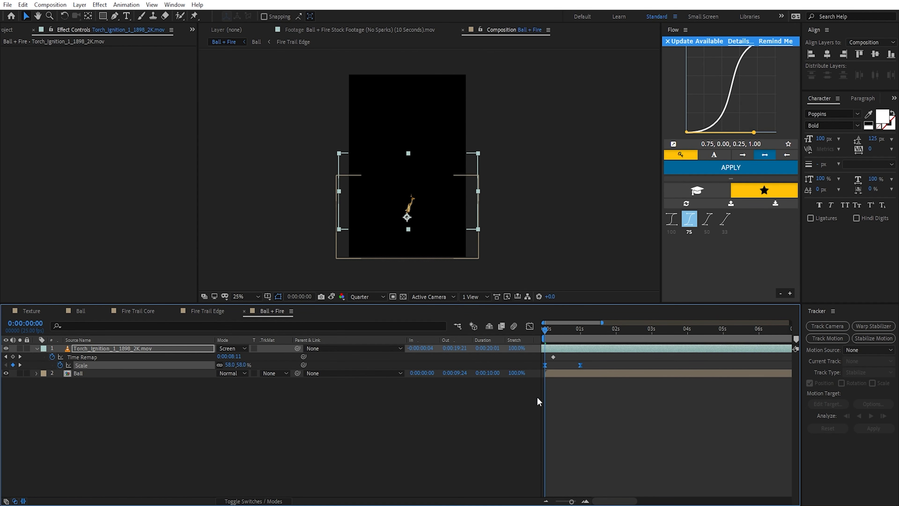
Step: Set the torch layer's first Scale keyframe at 0:00:00:00 to 0%
click(536, 396)
drag(237, 365, 218, 365)
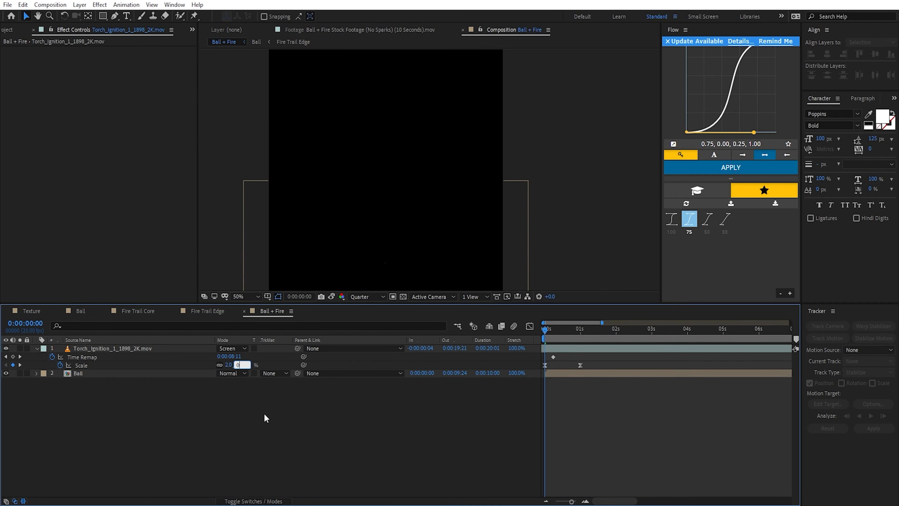
key(Return)
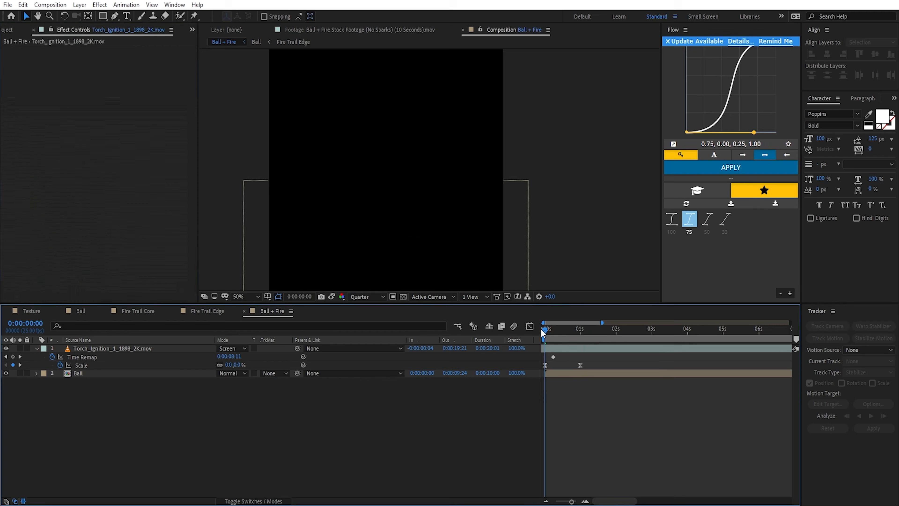
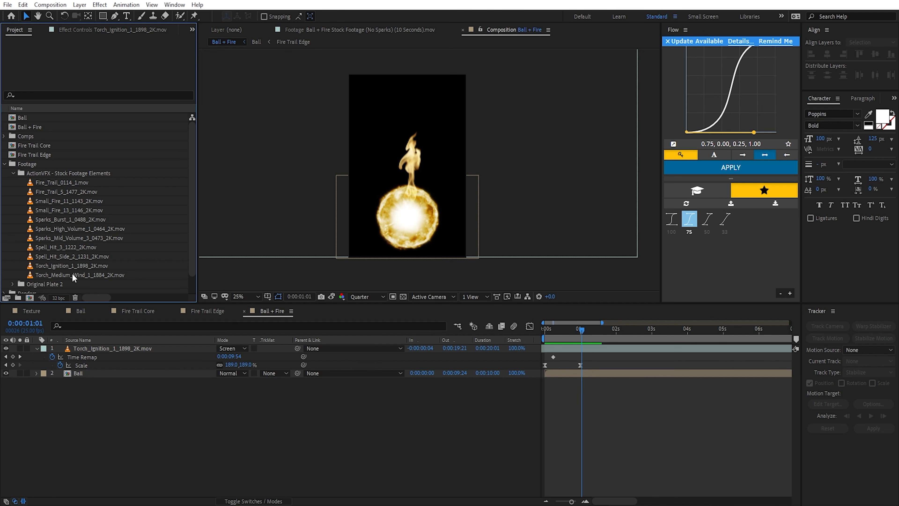
Step: Add Torch_Medium_Wind_1_1884_2K.mov as the top layer, set it to Screen blending, and place its anchor point at the flame's base
drag(88, 273, 135, 344)
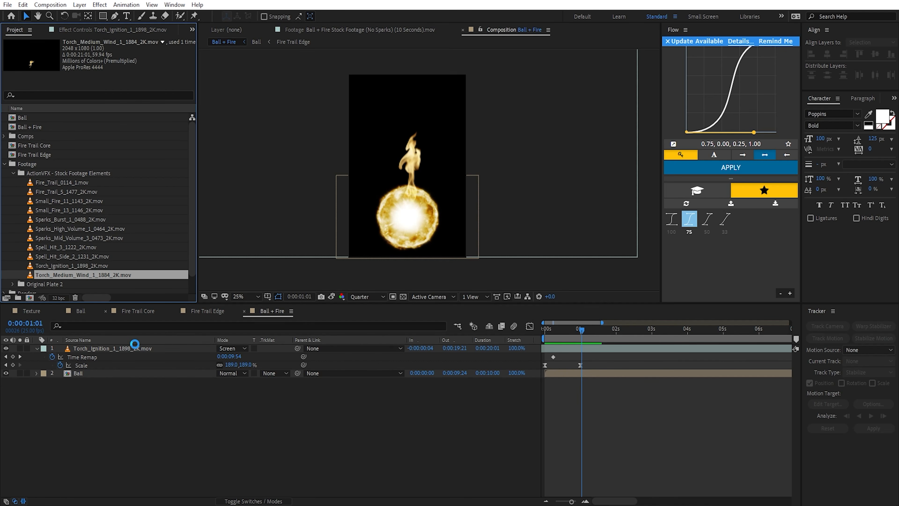
click(237, 348)
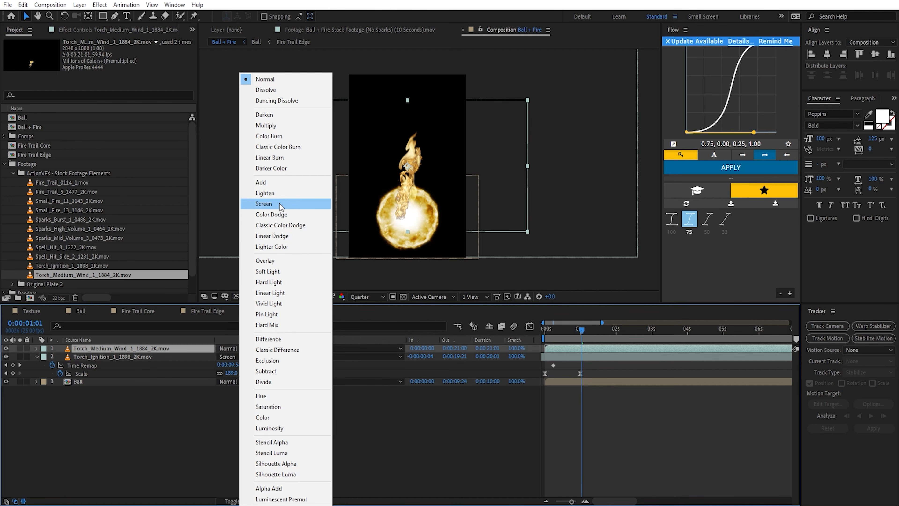
click(279, 202)
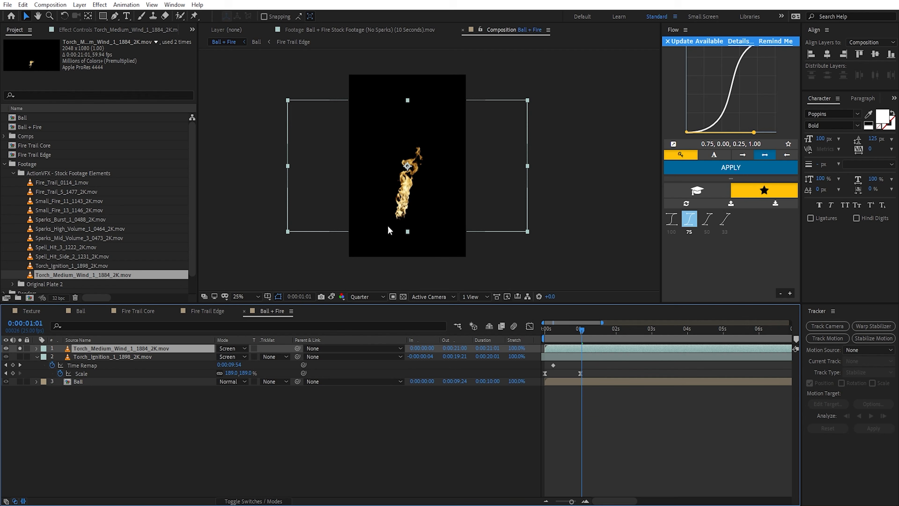
key(y)
drag(407, 166, 397, 226)
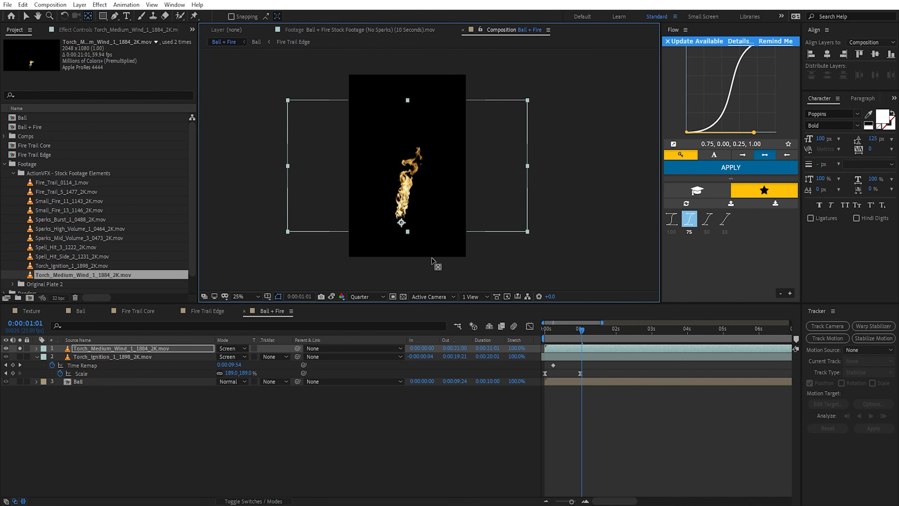
key(v)
Step: Shift the Torch_Medium_Wind layer to start at -0:00:09:05, center its flame base on the ball, and scale it to 155%
key(minus)
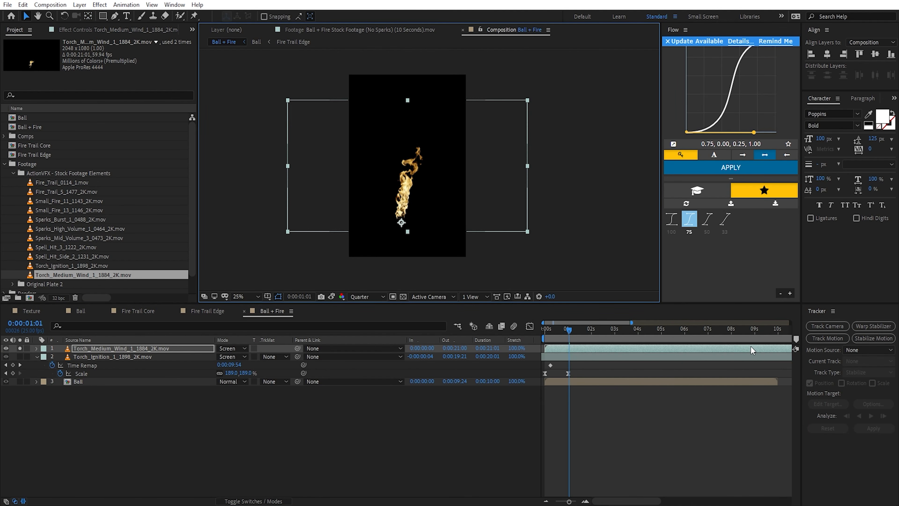
drag(749, 347, 535, 373)
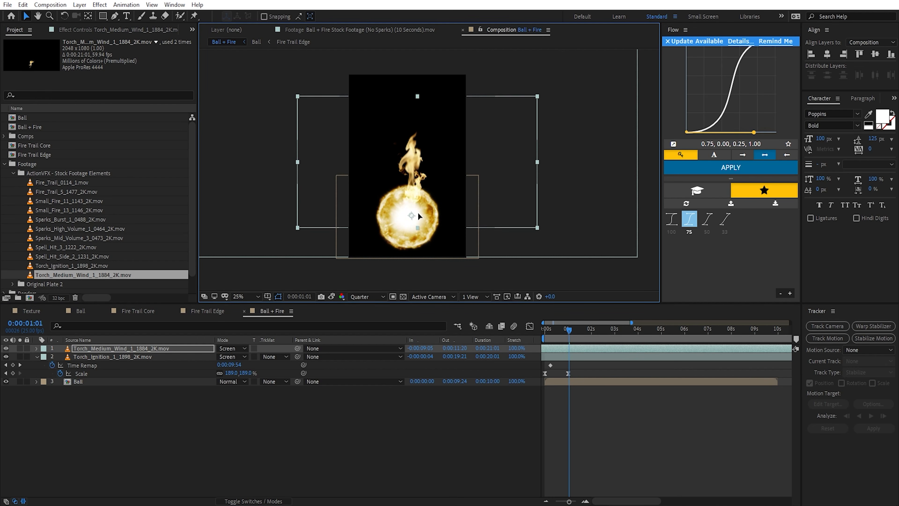
drag(418, 211, 413, 216)
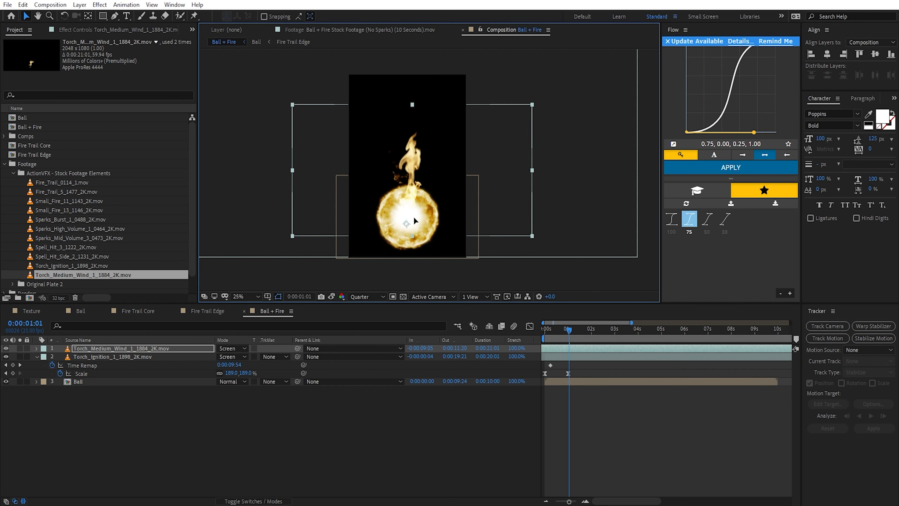
key(s)
drag(237, 357, 263, 356)
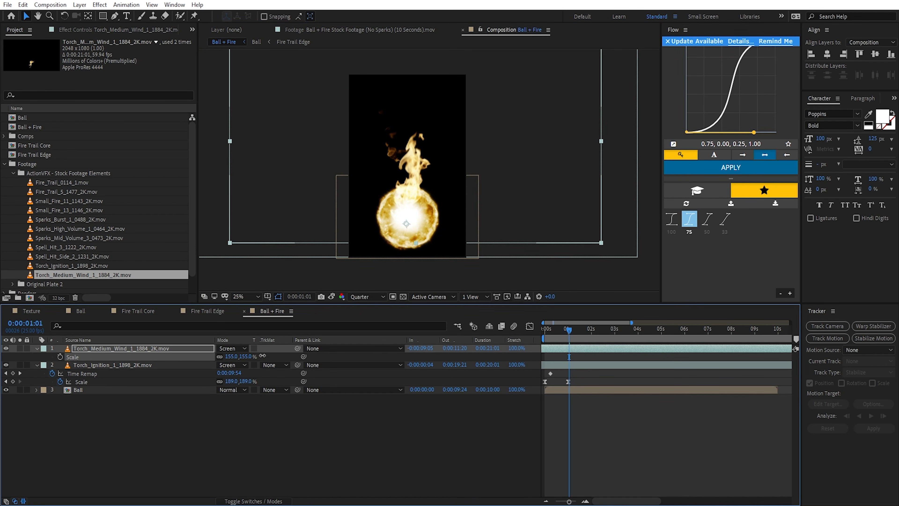
Step: Set the Torch_Ignition layer's Scale keyframe at 0:00:01:00 to 135%
drag(568, 330, 566, 330)
click(113, 367)
key(equal)
key(equal)
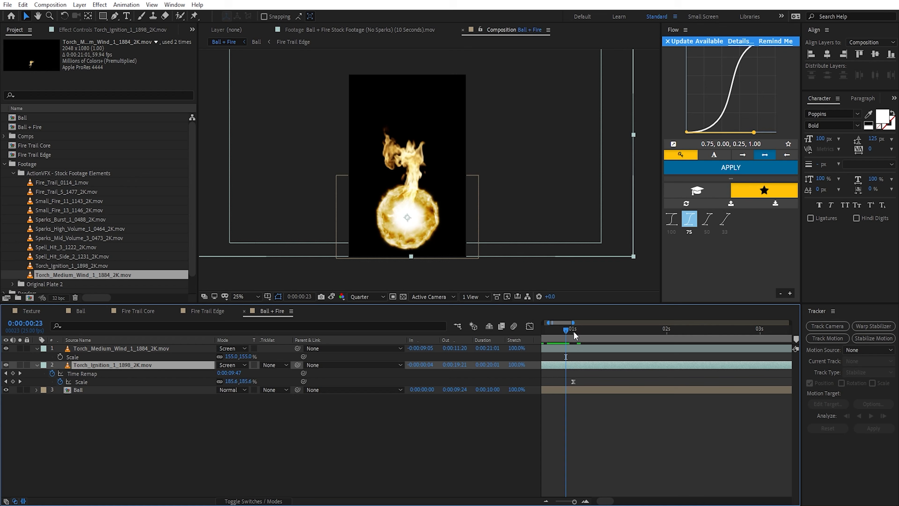
click(574, 333)
drag(244, 381, 228, 385)
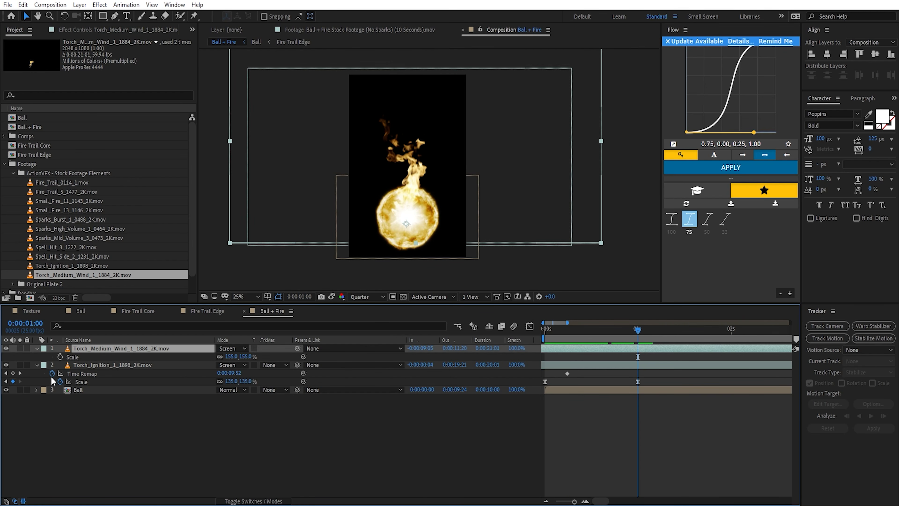
Step: Try animating the Torch_Medium_Wind layer's Scale up to 155% at 0:00:01:00 from a smaller value at 0:00:00:00, easing the last keyframe
click(60, 357)
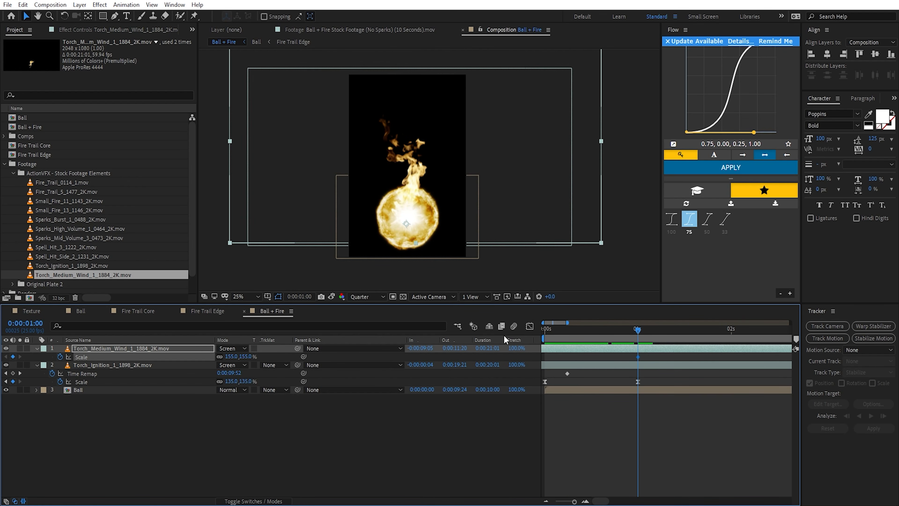
drag(594, 330, 545, 331)
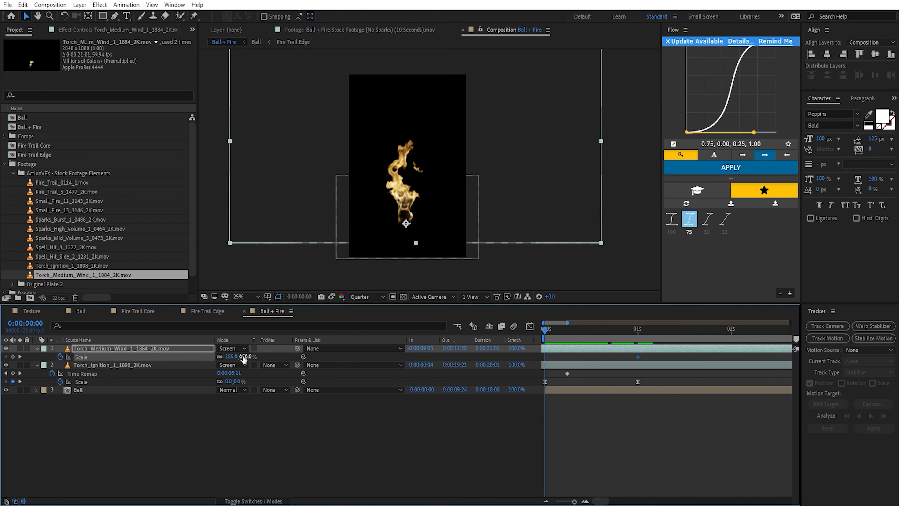
drag(244, 357, 212, 357)
key(Page_Down)
key(Page_Down)
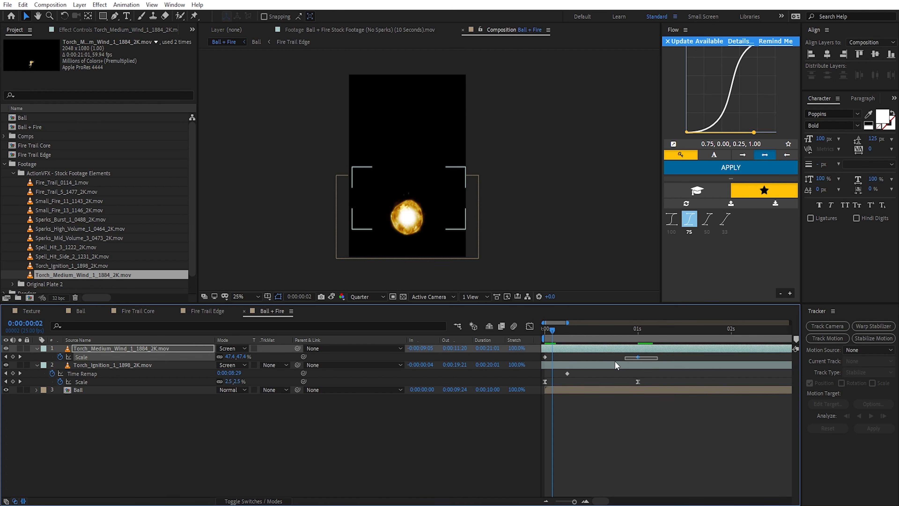
drag(614, 361, 549, 339)
key(F9)
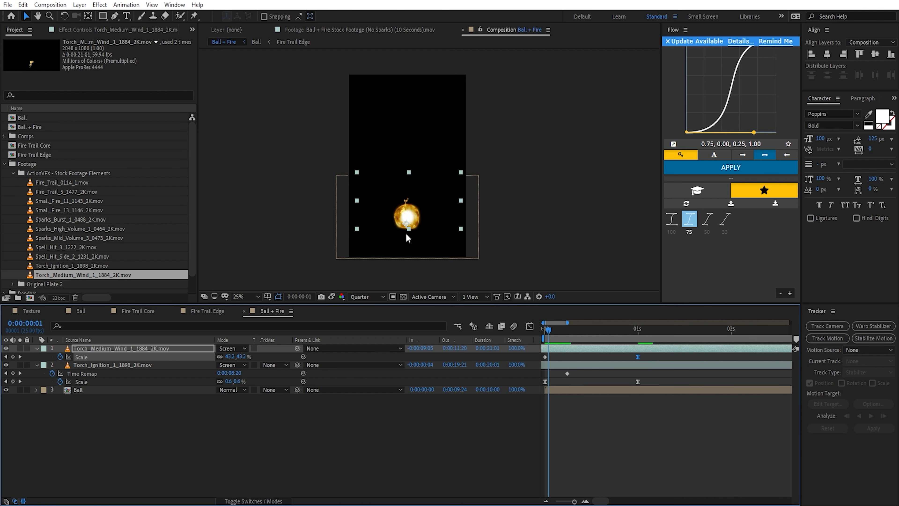
Step: Trim the start of both torch layers to 0:00:00:01 and preview the flames growing from the ball
scroll(396, 216, up, 2)
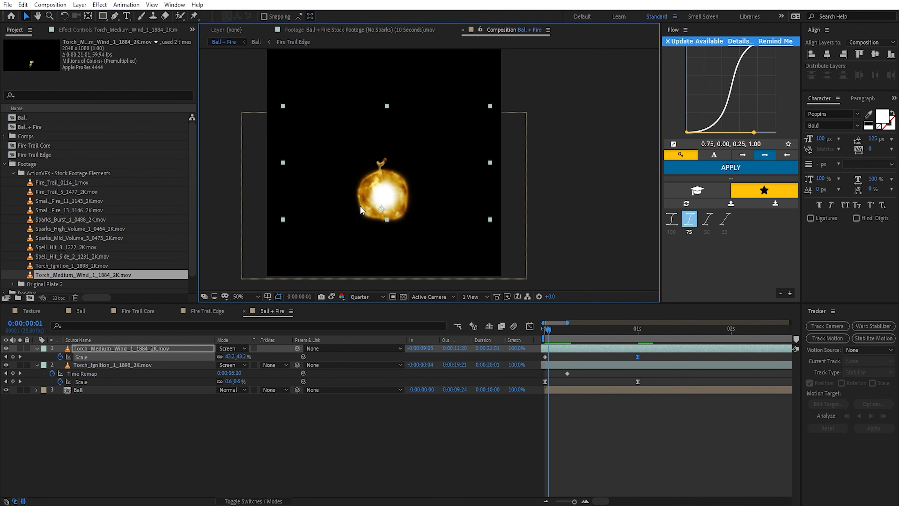
click(551, 333)
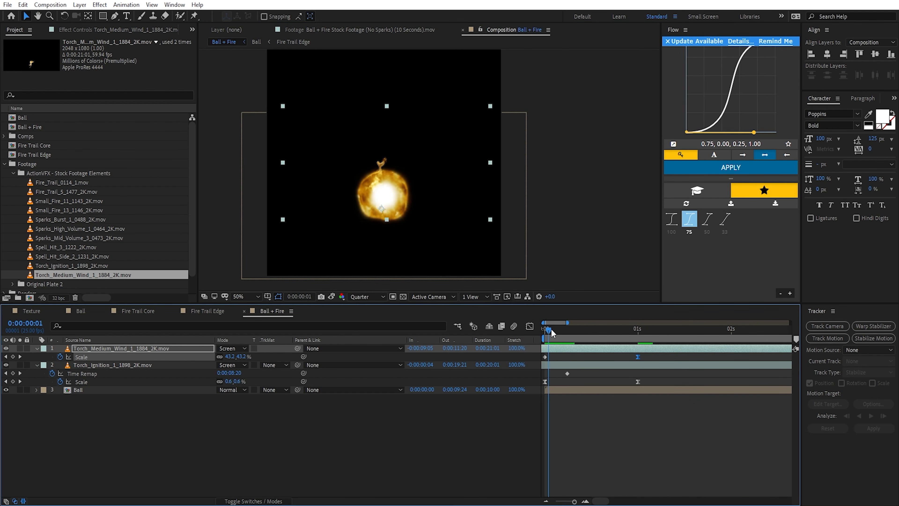
shift+click(567, 367)
key(alt+bracketleft)
key(space)
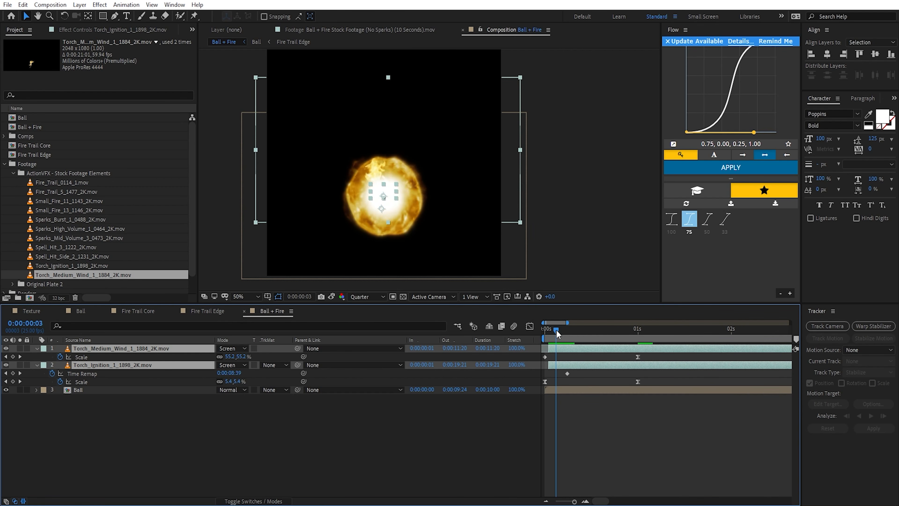
scroll(567, 240, down, 1)
key(space)
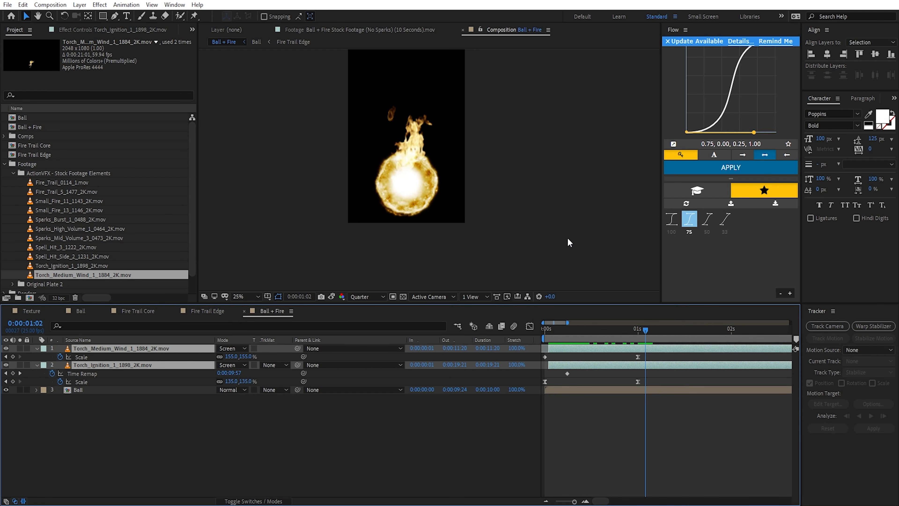
Step: Apply the Linear Wipe effect to the Torch_Medium_Wind layer
click(602, 349)
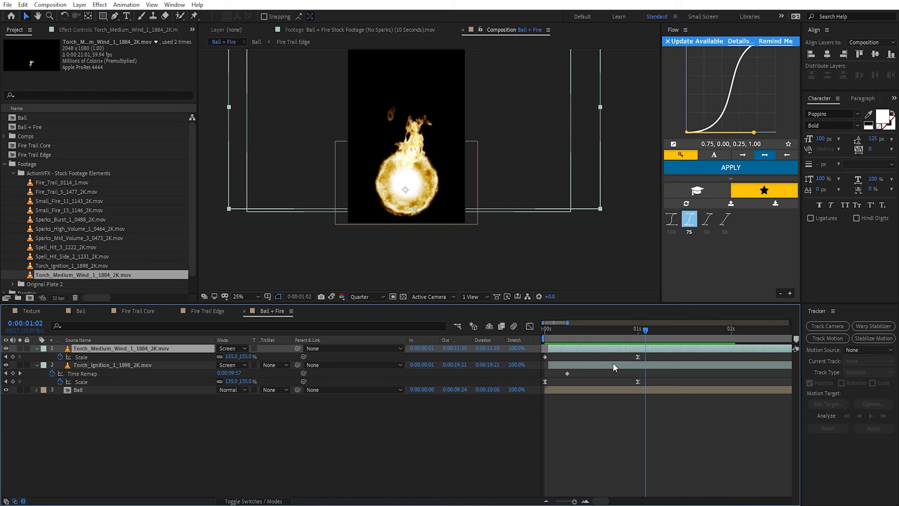
key(ctrl+space)
key(BackSpace)
text(linea)
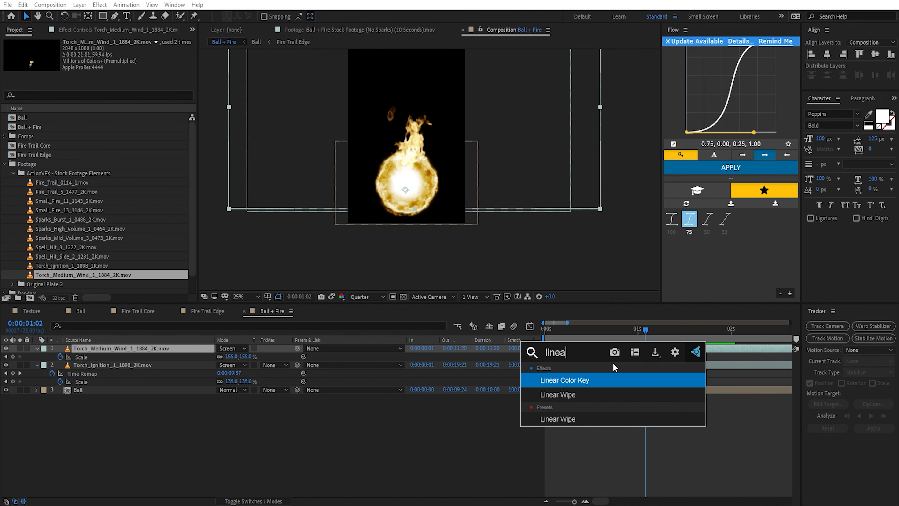
key(Down)
key(Return)
Step: Set the Linear Wipe's angle to 180°, Transition Completion to 68% and Feather to 85
click(126, 76)
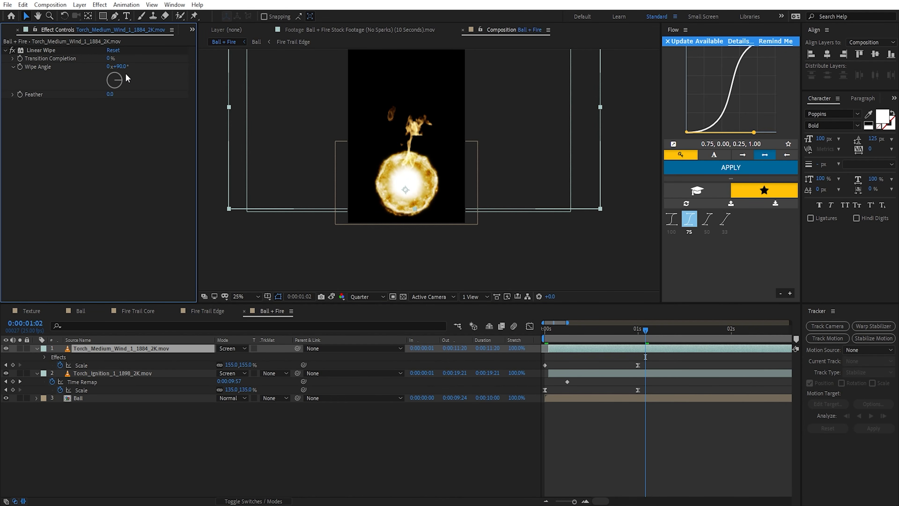
text(180)
key(Return)
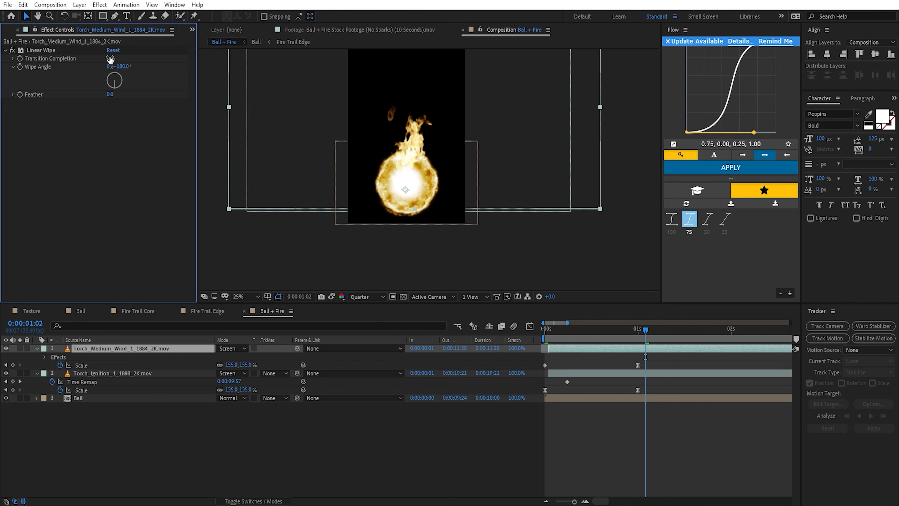
drag(110, 58, 167, 78)
drag(112, 96, 125, 97)
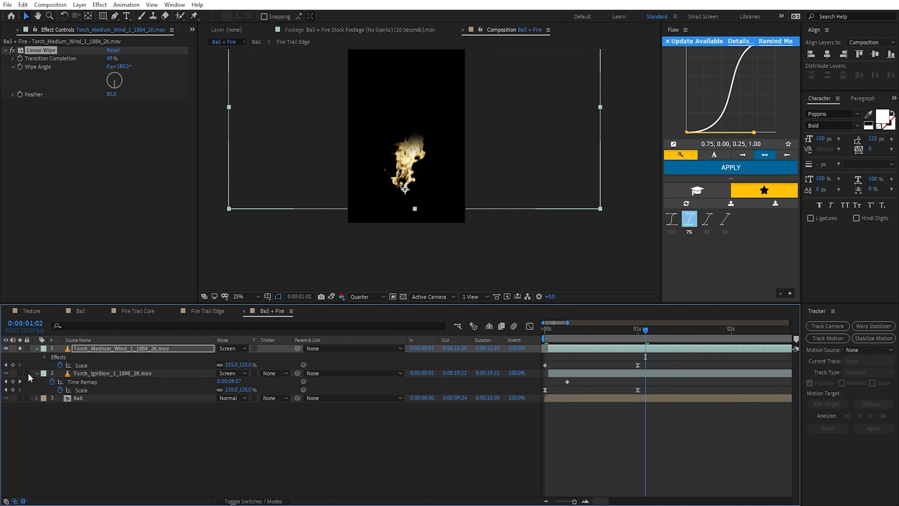
Step: Remove the Torch_Medium_Wind layer's Scale keyframes and animate Linear Wipe's Transition Completion from 100% at 0:00:00:01 to 0% at 0:00:00:21
click(60, 365)
drag(637, 330, 550, 339)
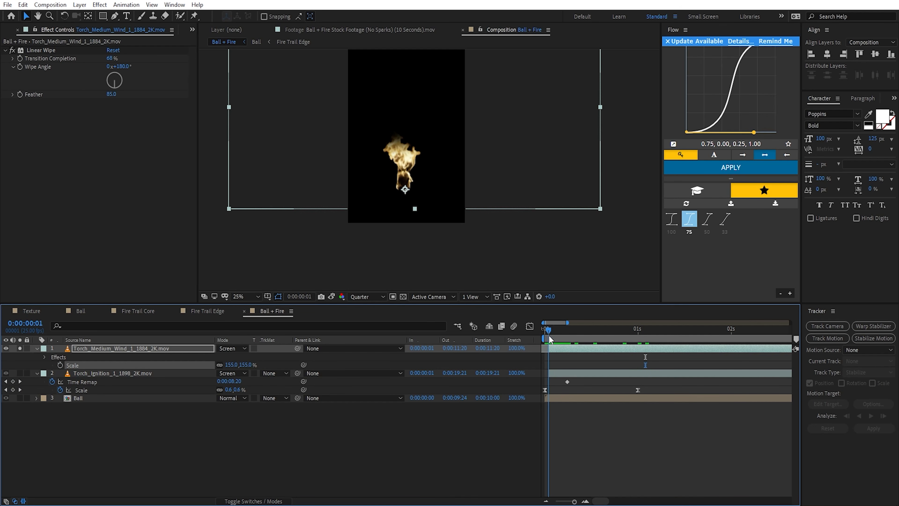
drag(113, 60, 131, 65)
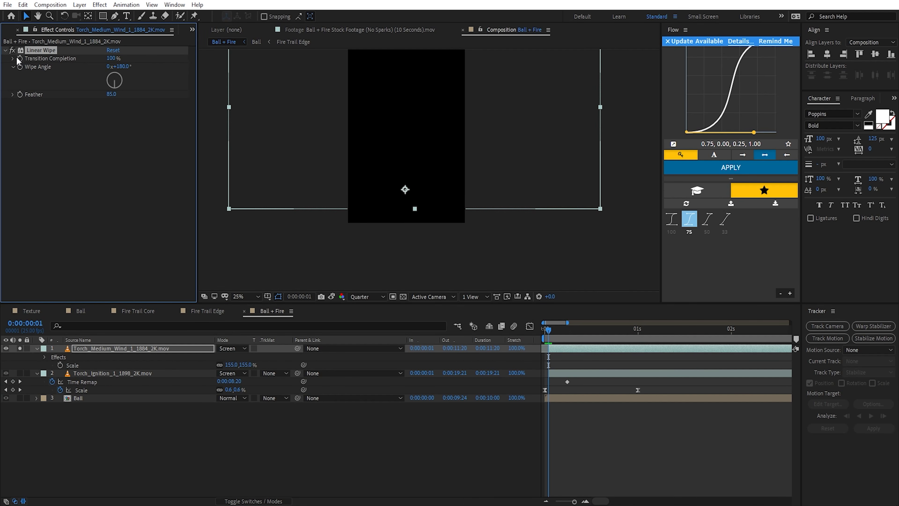
drag(556, 332, 623, 330)
drag(112, 58, 72, 65)
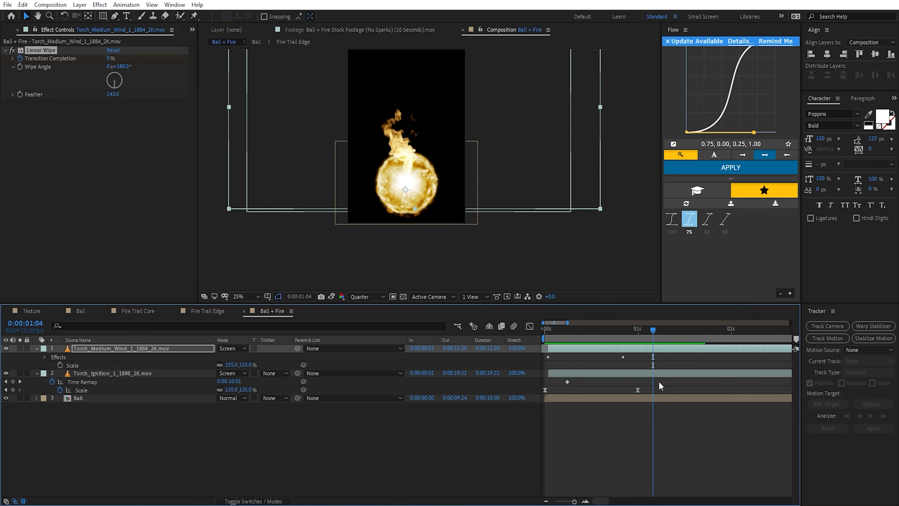
Step: Raise the Linear Wipe's Feather to 143, and move its last Transition Completion keyframe earlier with easing
click(642, 350)
key(u)
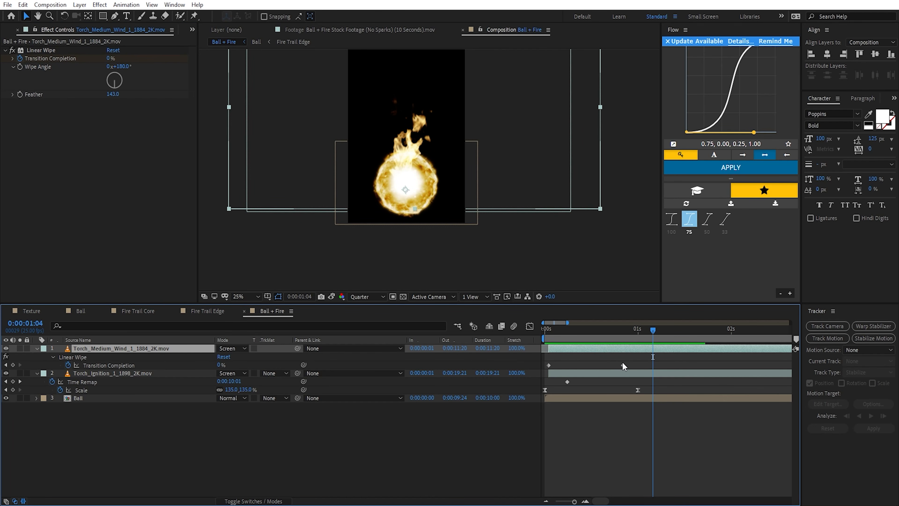
drag(623, 364, 601, 367)
key(F9)
Step: Parent the Torch_Medium_Wind layer to the Torch_Ignition layer and check the combined flame growth
key(space)
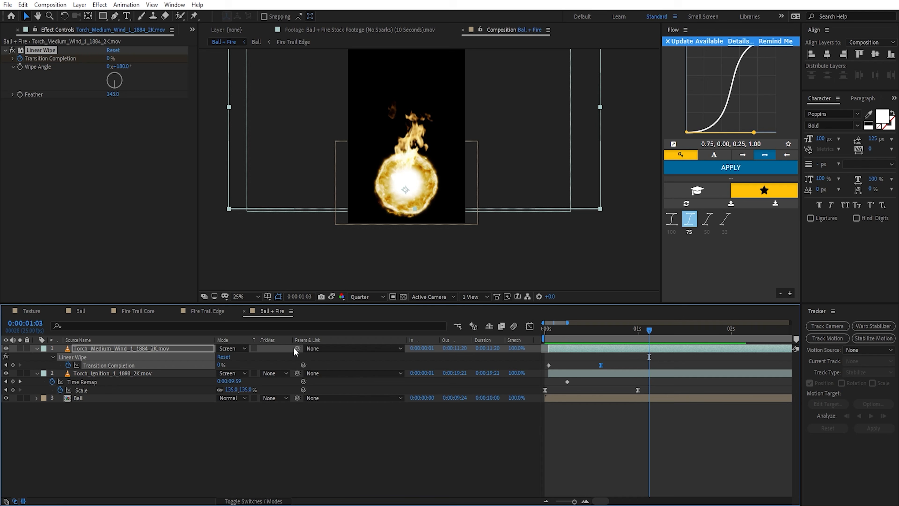
drag(297, 348, 117, 374)
drag(646, 328, 600, 329)
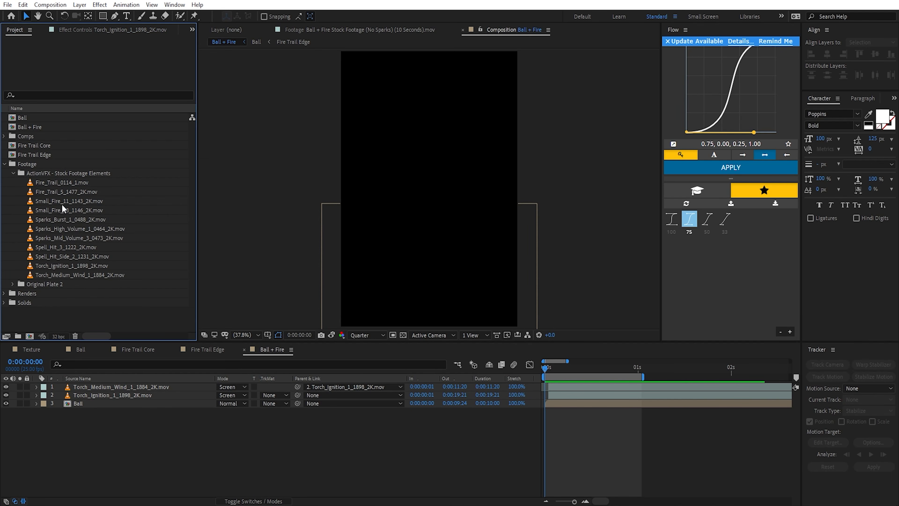
Step: Add Small_Fire_11_1143_2K.mov as the top layer and set its blending mode to Screen
drag(60, 204, 501, 398)
mouse_move(608, 368)
mouse_down()
mouse_move(546, 367)
mouse_move(615, 371)
mouse_up()
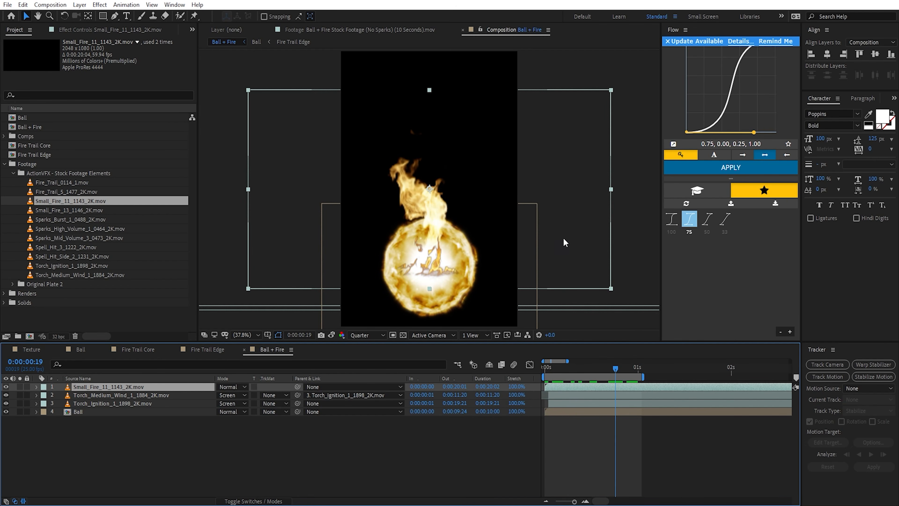
key(comma)
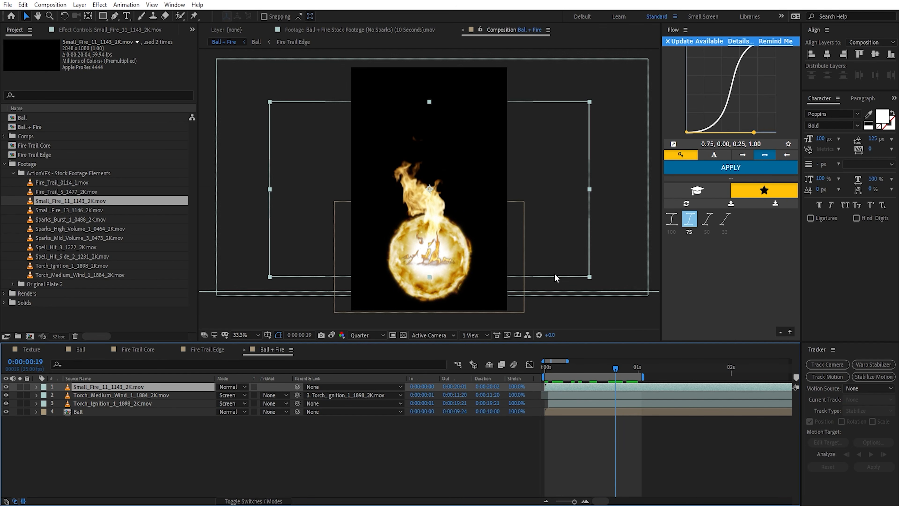
click(233, 386)
click(272, 206)
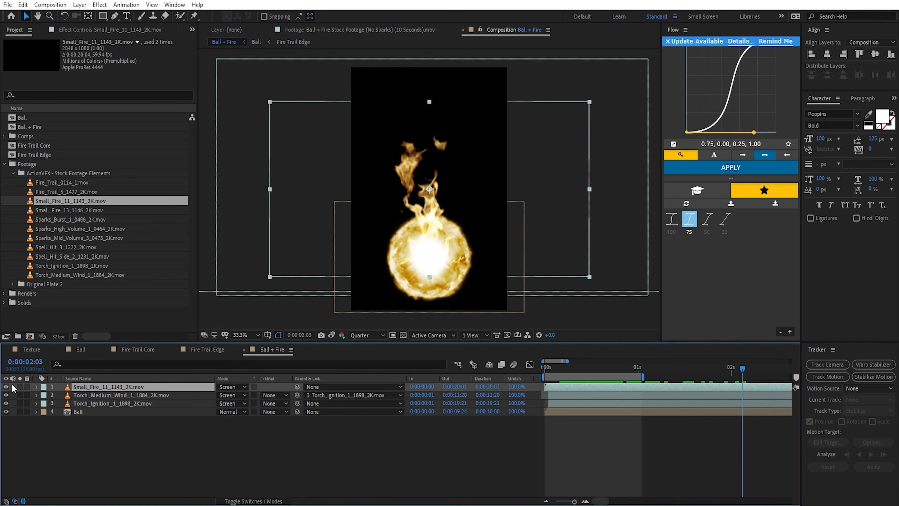
Step: Place the Small_Fire_11 layer's anchor point at the base of its flames, and shift the layer to start at -0:00:07:20
click(20, 387)
key(y)
drag(429, 189, 463, 283)
scroll(726, 423, down, 6)
click(723, 390)
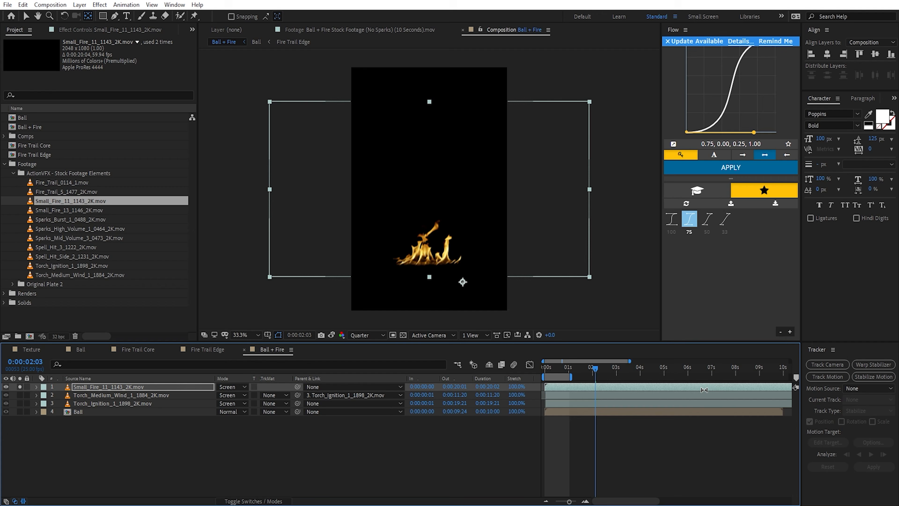
key(v)
drag(768, 392, 531, 418)
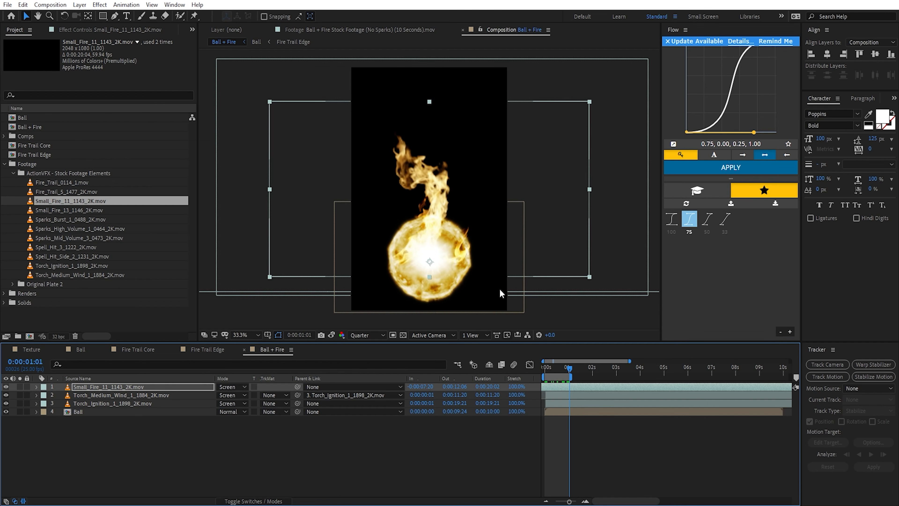
Step: Move the Small_Fire_11 layer slightly lower on the ball, scale it to 132%, and check its flames in isolation
mouse_move(435, 249)
mouse_down()
mouse_move(452, 264)
mouse_move(440, 257)
mouse_up()
key(s)
drag(245, 395, 260, 397)
drag(569, 369, 578, 370)
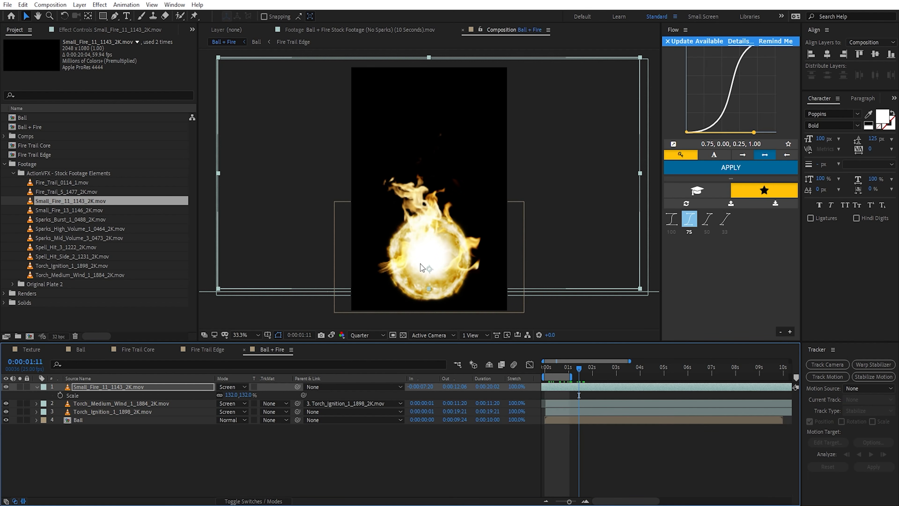
click(20, 387)
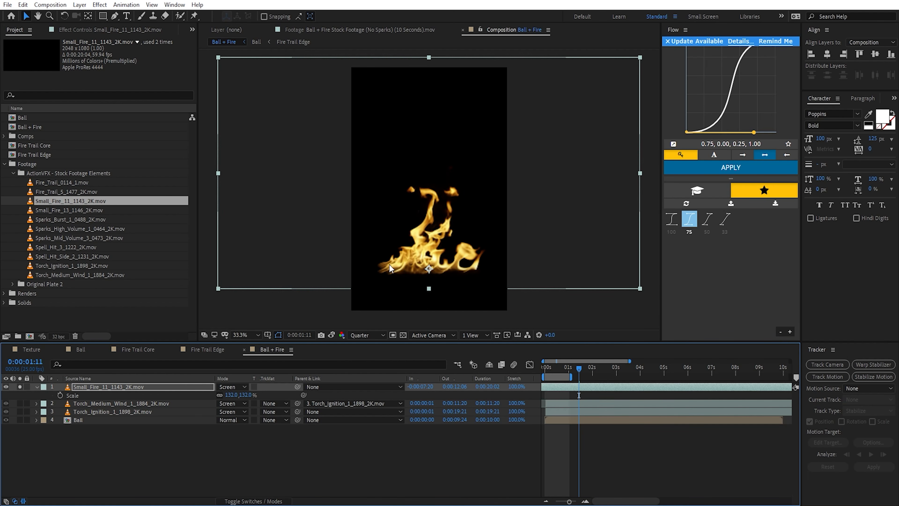
key(ctrl+z)
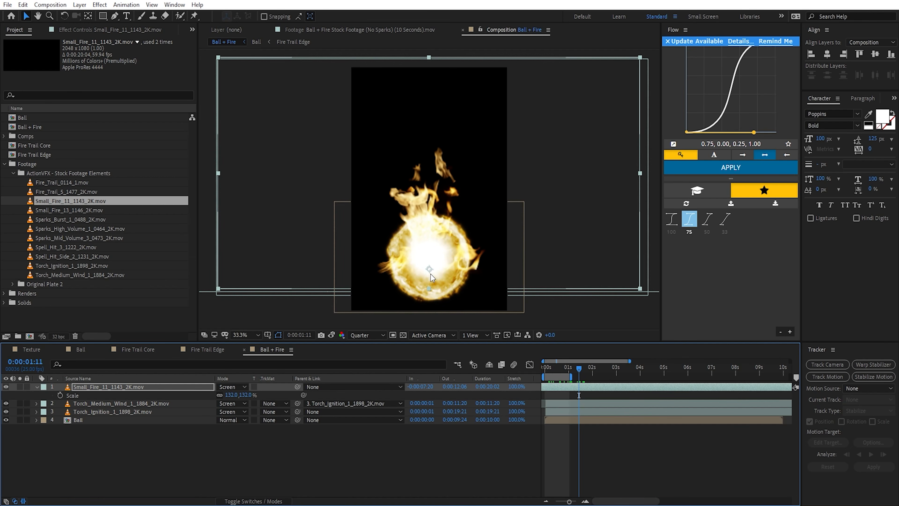
Step: Apply Mesh Warp to the Small_Fire_11 layer with 5 rows and 5 columns
click(135, 388)
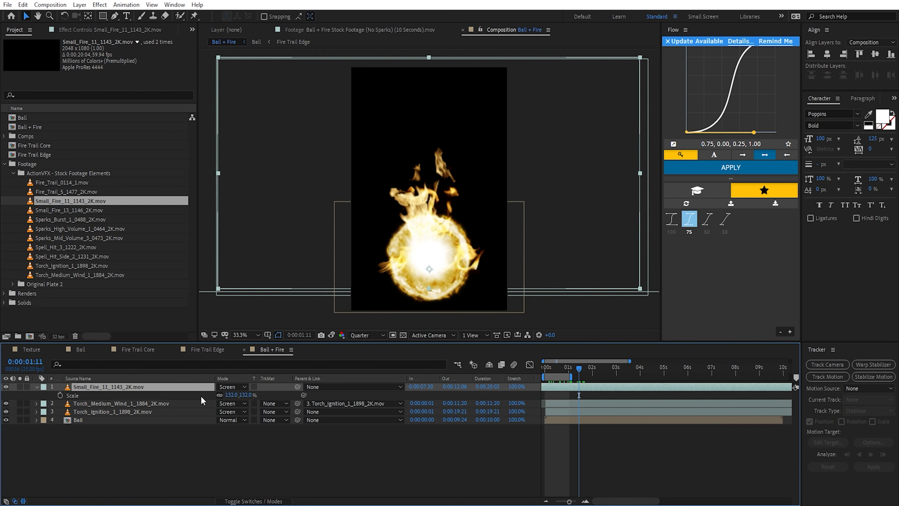
key(ctrl+space)
text(mesh)
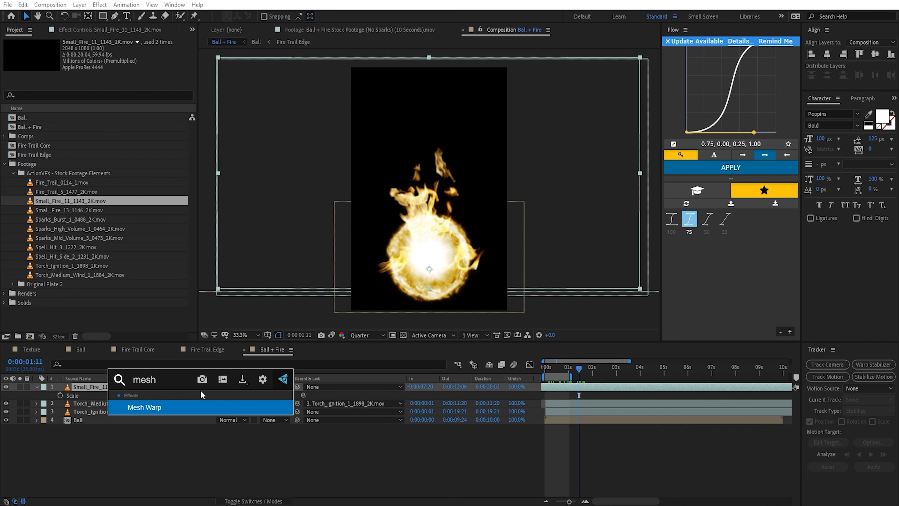
key(Return)
click(108, 58)
text(5)
key(Tab)
text(5)
key(Return)
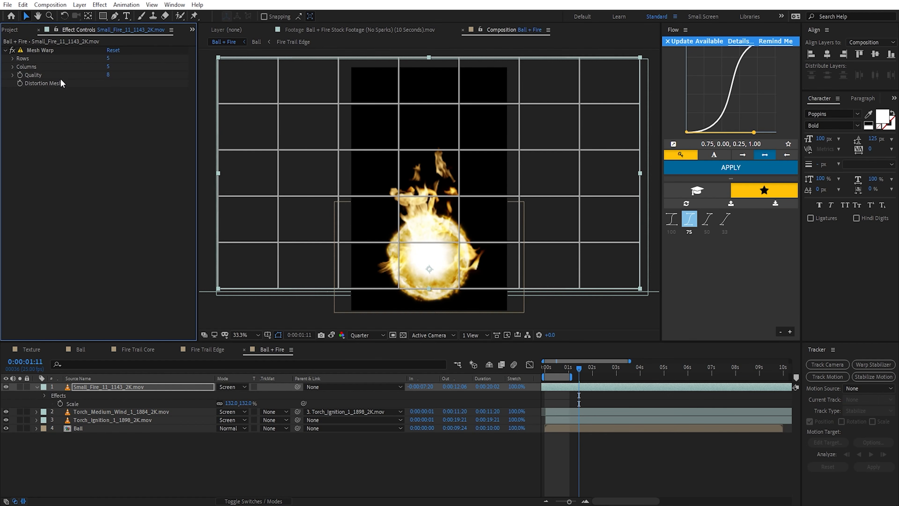
Step: Pull the Small_Fire_11 mesh warp's lower two rows of points inward so the flames wrap around the ball's lower half
click(40, 50)
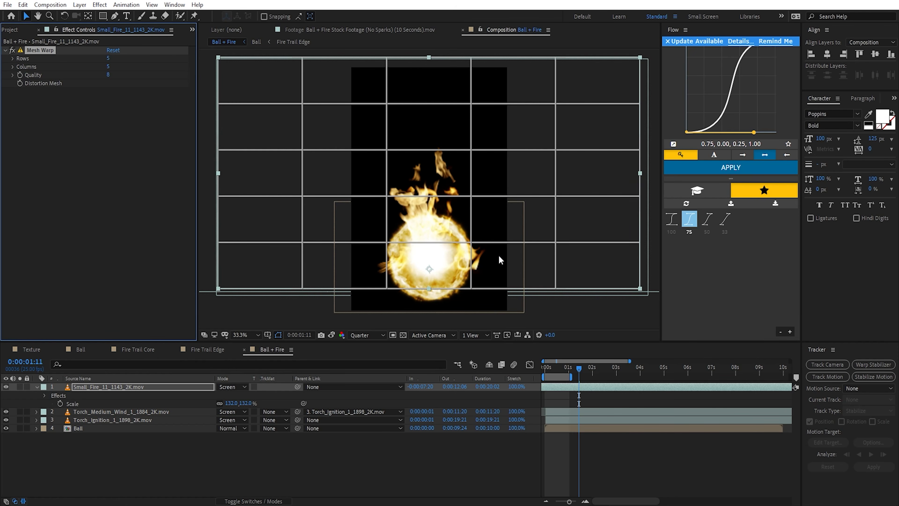
drag(471, 289, 447, 290)
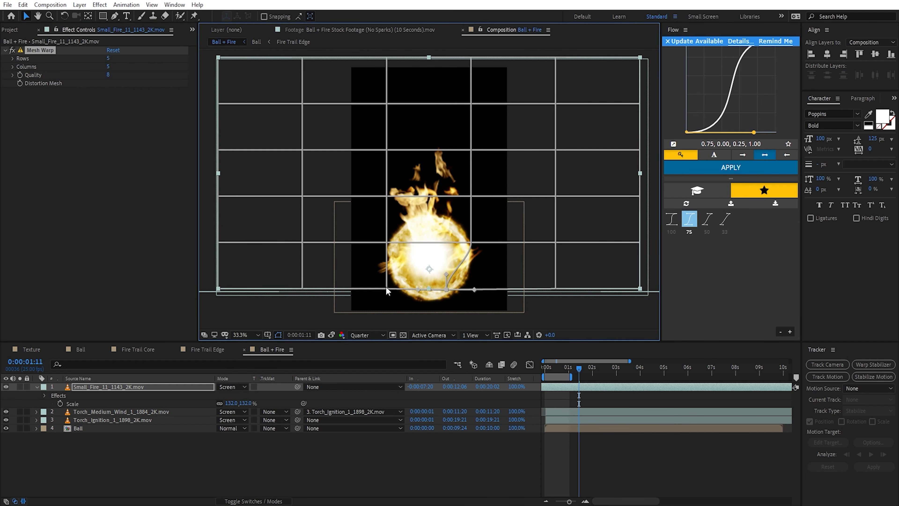
drag(387, 288, 408, 282)
drag(387, 243, 393, 240)
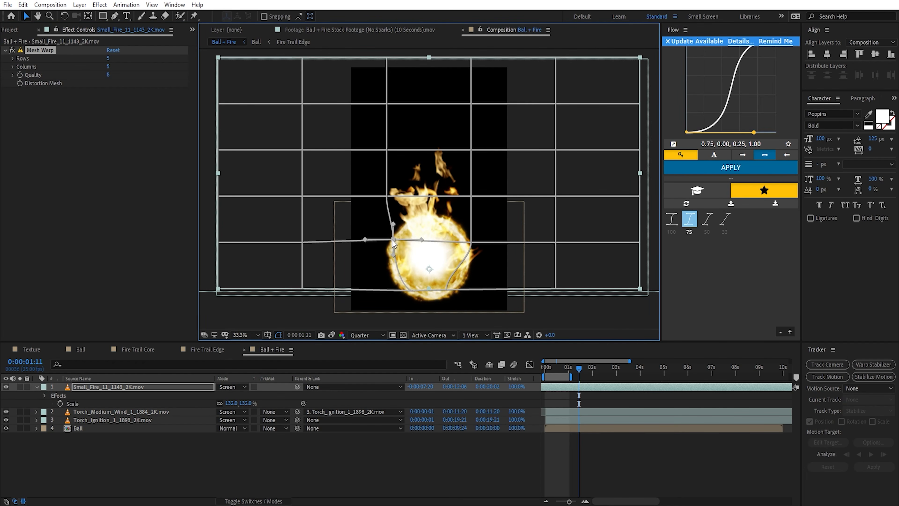
drag(447, 290, 458, 283)
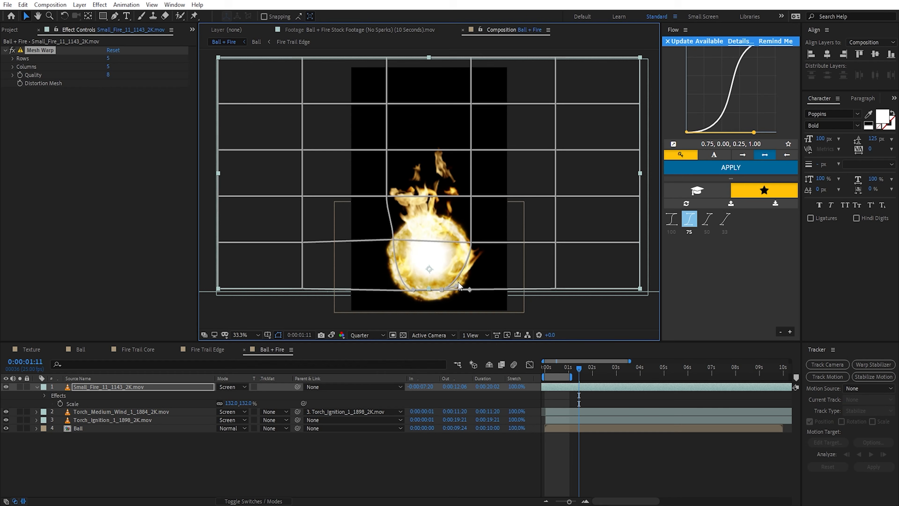
drag(555, 242, 530, 242)
drag(471, 243, 456, 242)
drag(530, 242, 521, 241)
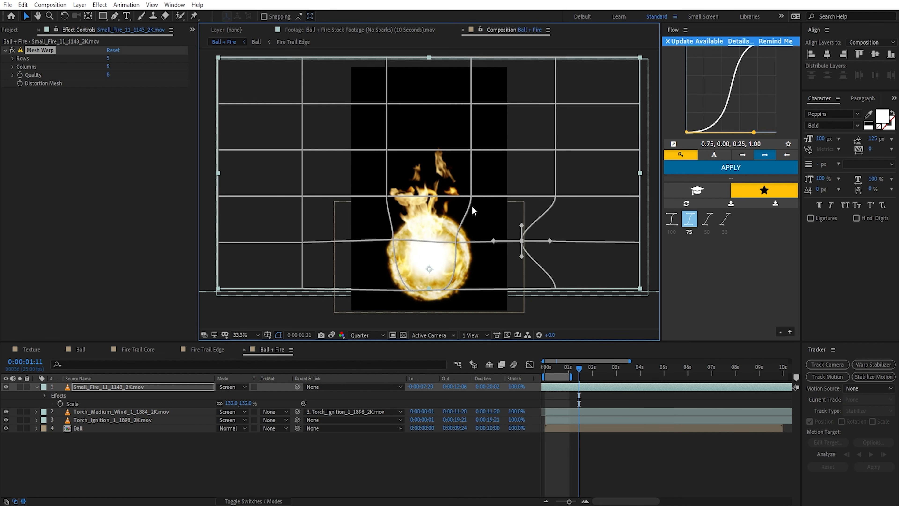
Step: Nudge the mesh warp points in the row just above the ball inward on both sides
drag(471, 196, 464, 197)
drag(387, 197, 390, 198)
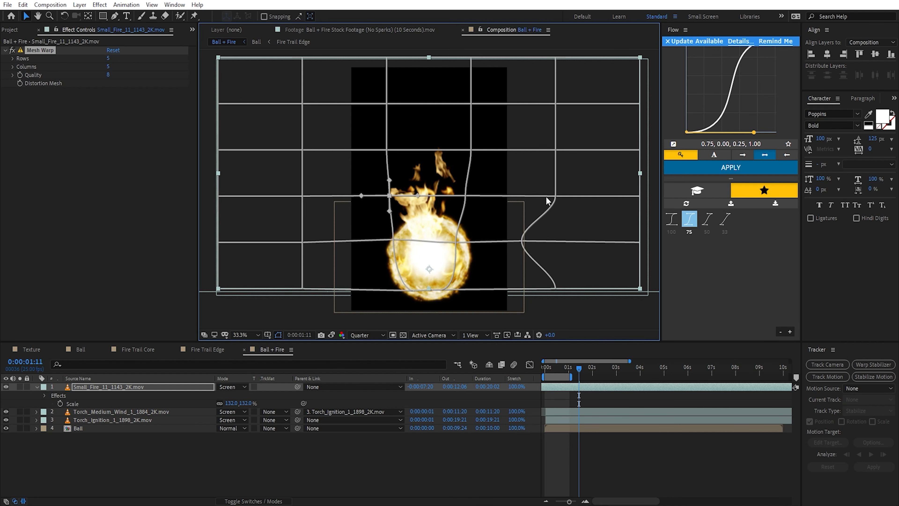
drag(555, 197, 540, 198)
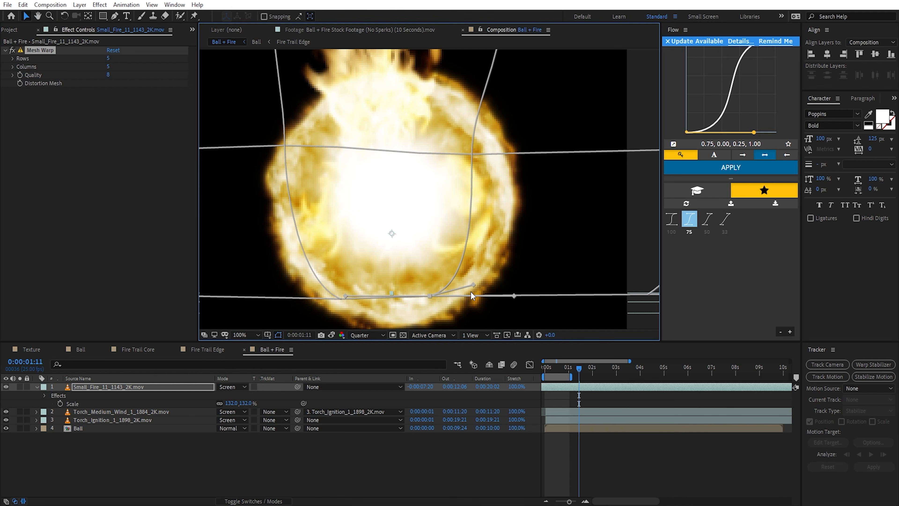
Step: Refine the mesh points and curve handles along the ball's right edge so the warp bulges outward with its outline
drag(473, 285, 515, 280)
drag(472, 154, 486, 154)
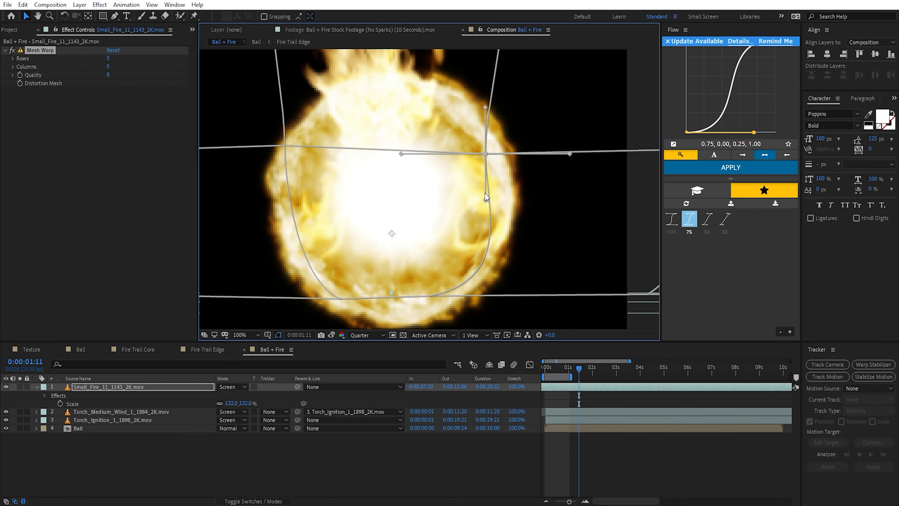
click(486, 194)
click(486, 154)
drag(485, 201, 494, 194)
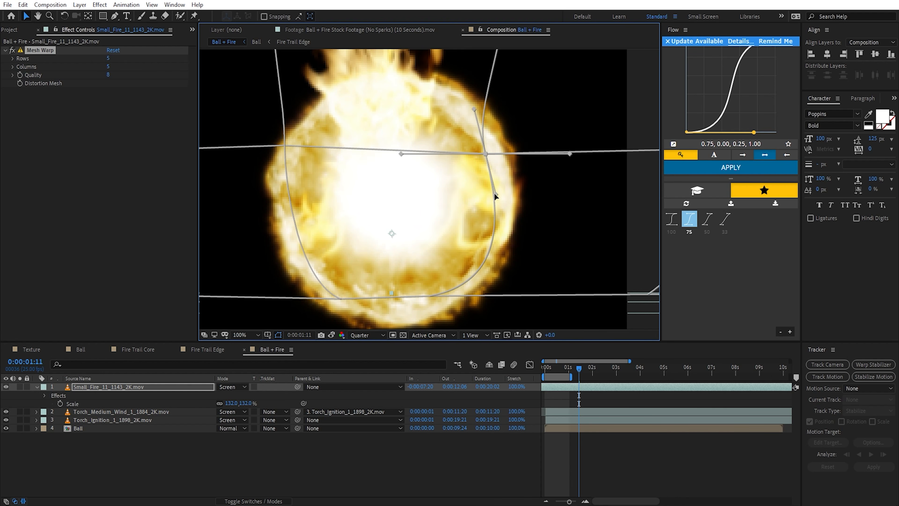
Step: Preview the warped Small_Fire_11 flames over the ball from the start of the composition
scroll(494, 195, down, 3)
drag(579, 369, 559, 370)
key(period)
key(period)
key(period)
click(186, 395)
key(comma)
key(space)
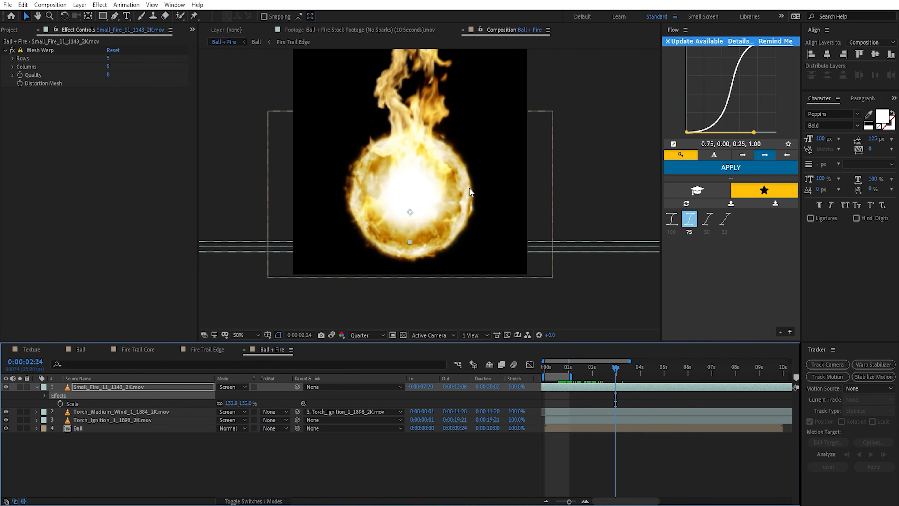
Step: Scale the Small_Fire_11 layer to 128% and fine-tune its warp mesh around the ball
drag(617, 373, 589, 375)
mouse_move(247, 403)
mouse_down()
mouse_move(260, 402)
mouse_move(247, 407)
mouse_up()
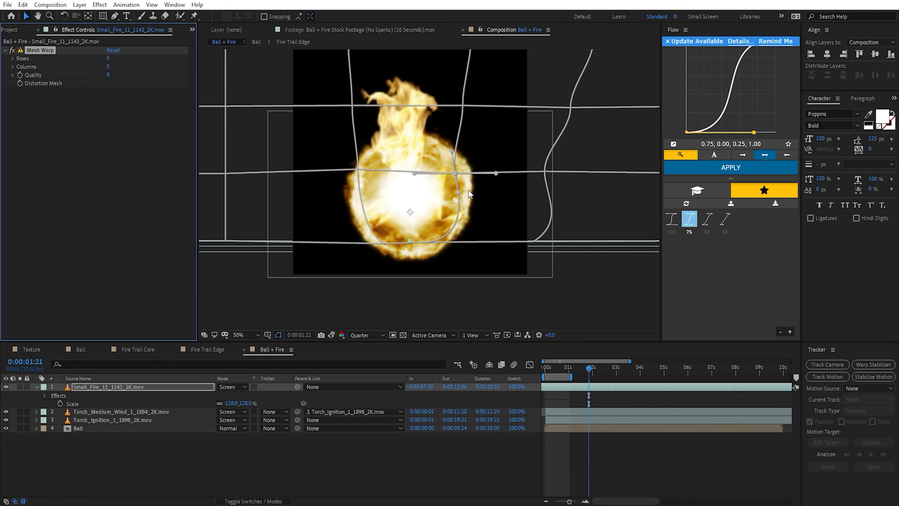
drag(458, 193, 455, 195)
click(428, 243)
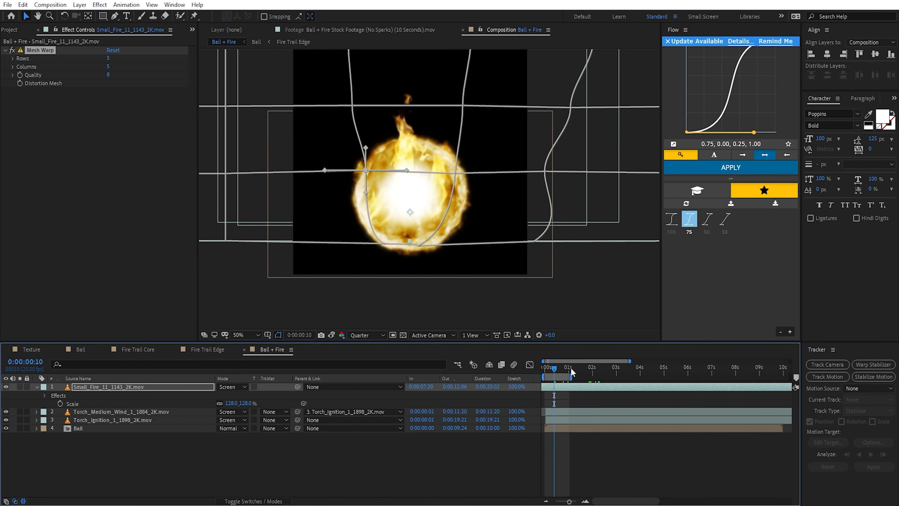
Step: Try to parent the Small_Fire_11 layer to the Torch_Ignition_1_1898_2K.mov layer
drag(298, 387, 116, 420)
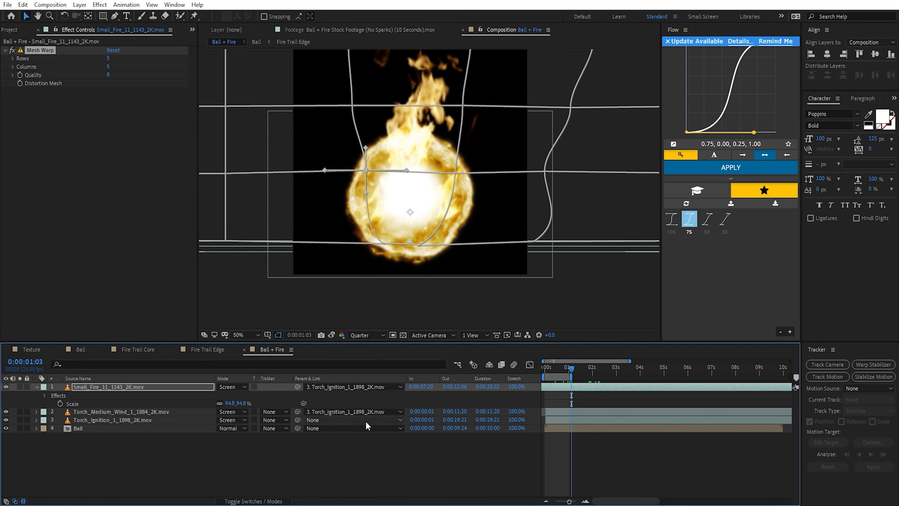
Step: Apply Linear Wipe to the Small_Fire_11 layer with a wipe angle of 180°
key(ctrl+space)
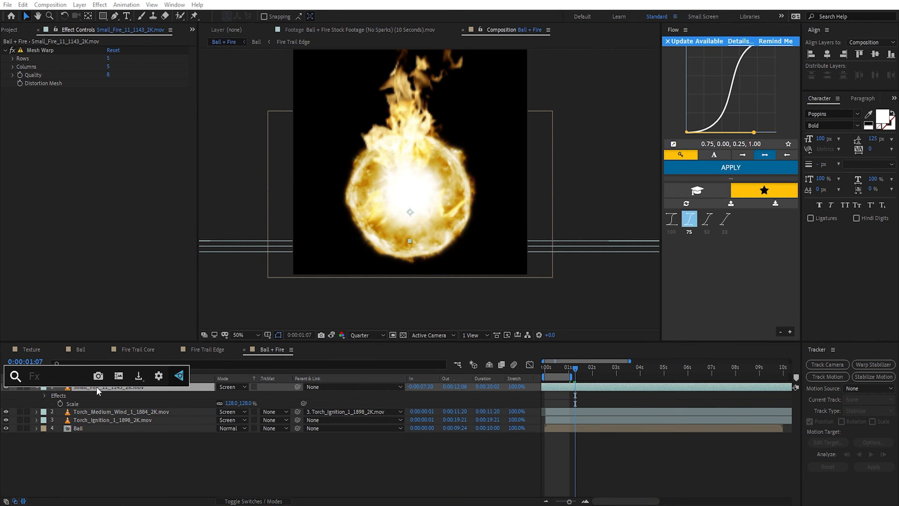
text(linear)
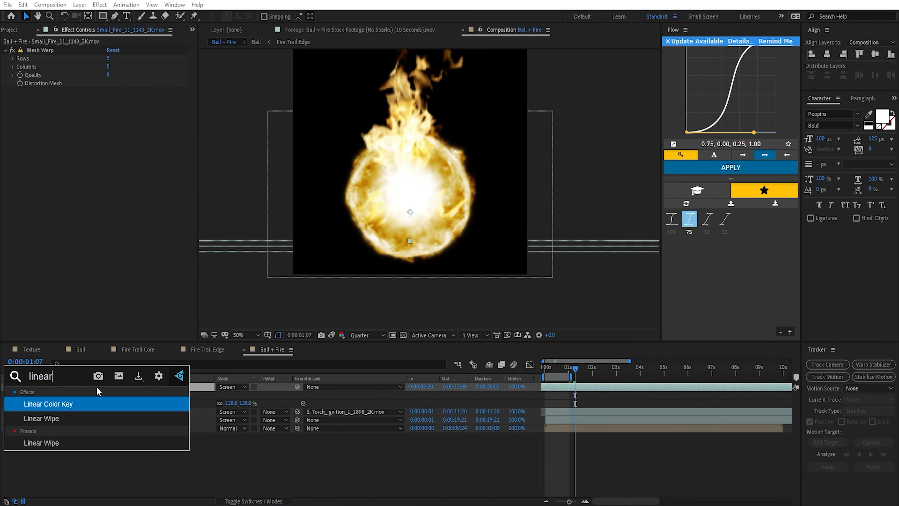
key(Down)
key(Return)
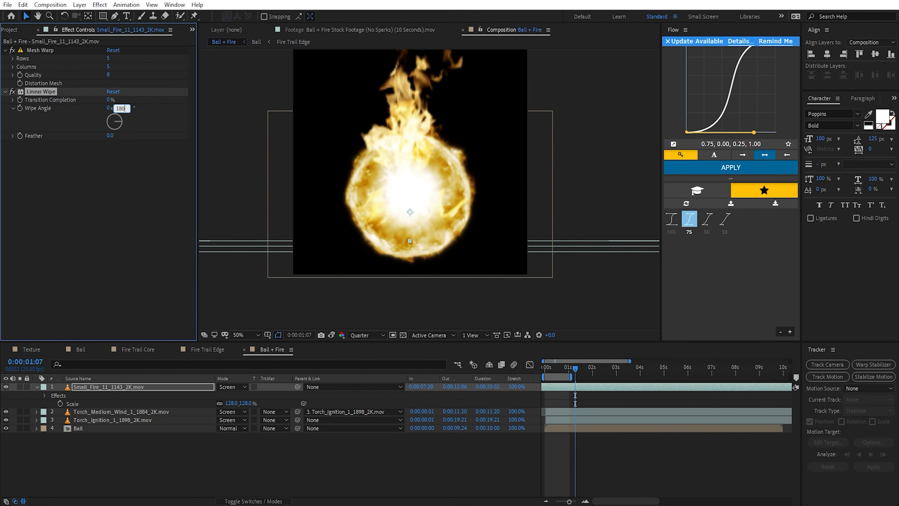
key(Return)
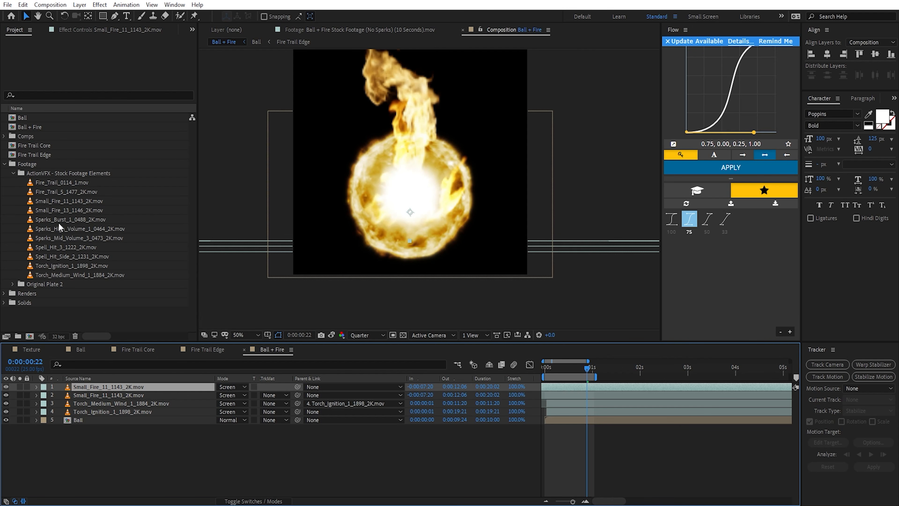
Step: Replace the top Small_Fire_11 duplicate's source with Small_Fire_13_1146_2K.mov, and check both small-fire layers in isolation
click(67, 210)
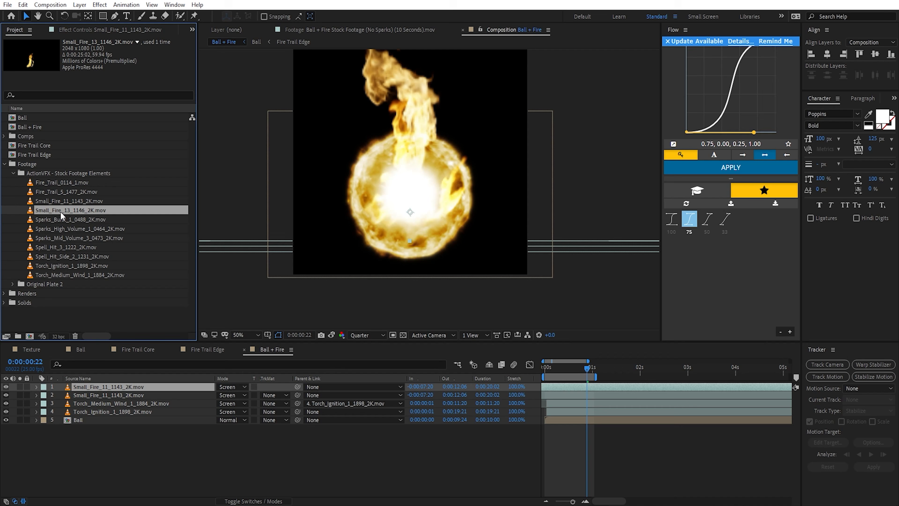
drag(60, 211, 128, 386)
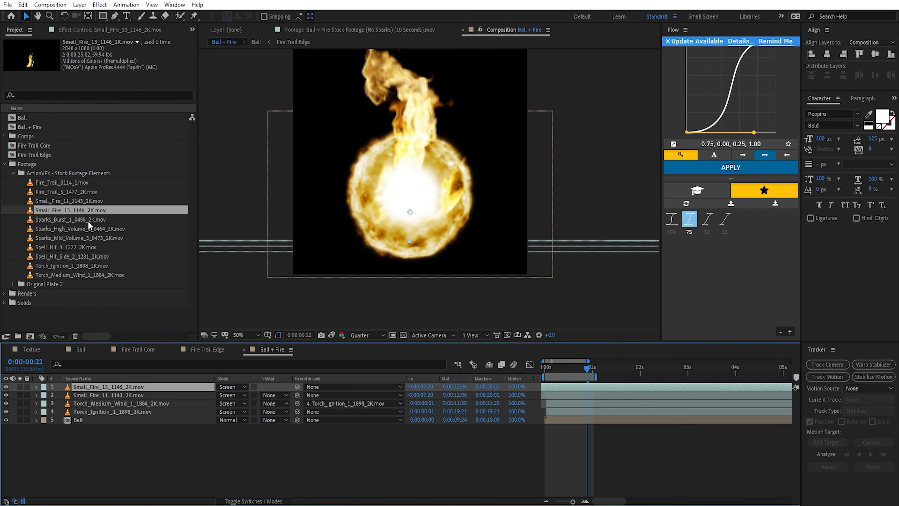
drag(20, 386, 20, 395)
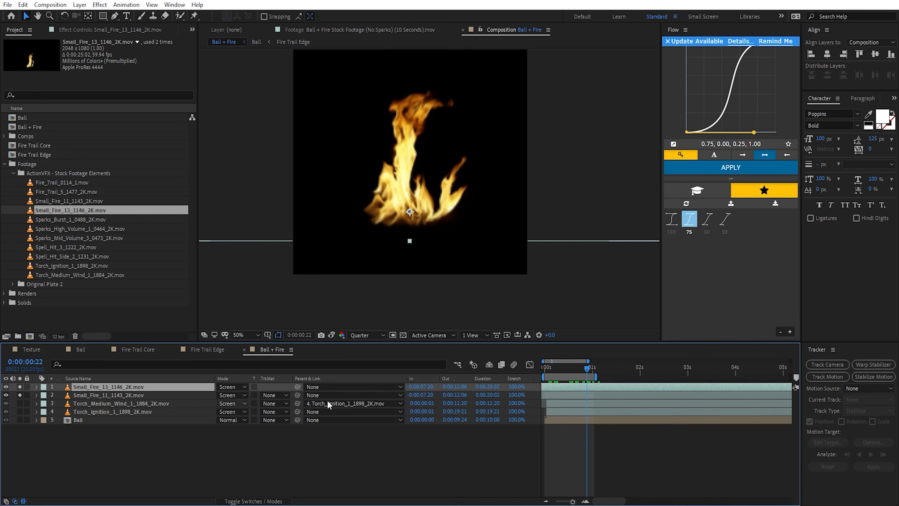
drag(575, 368, 602, 369)
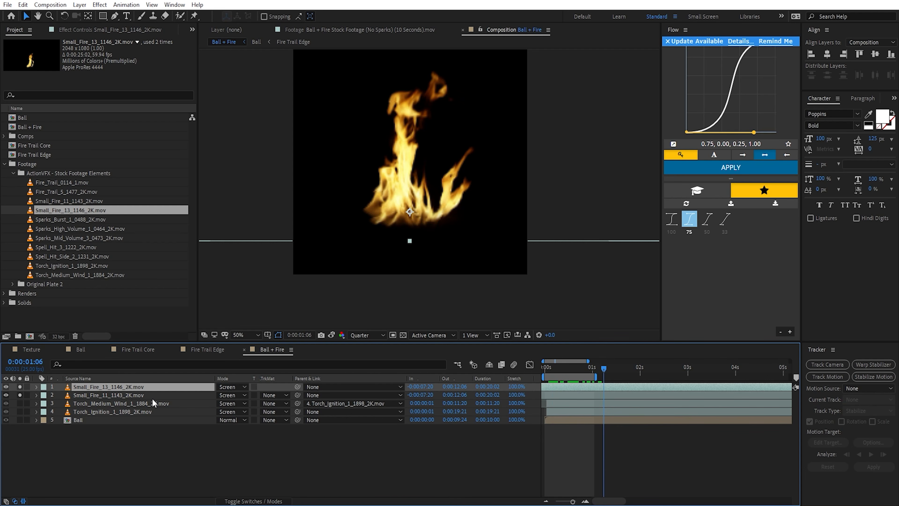
Step: Rotate the Small_Fire_13 layer to -20.3° and the Small_Fire_11 layer to +8.9°, checking the combined flames over time
key(r)
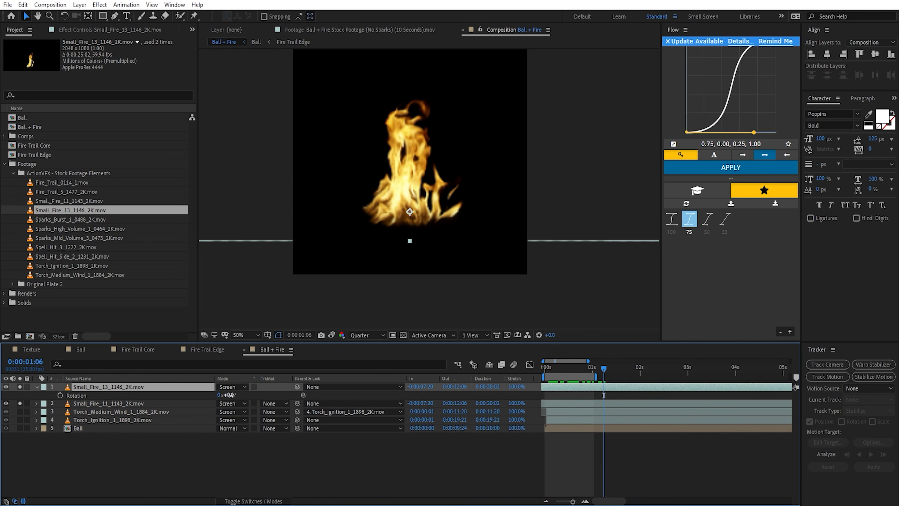
drag(226, 394, 148, 409)
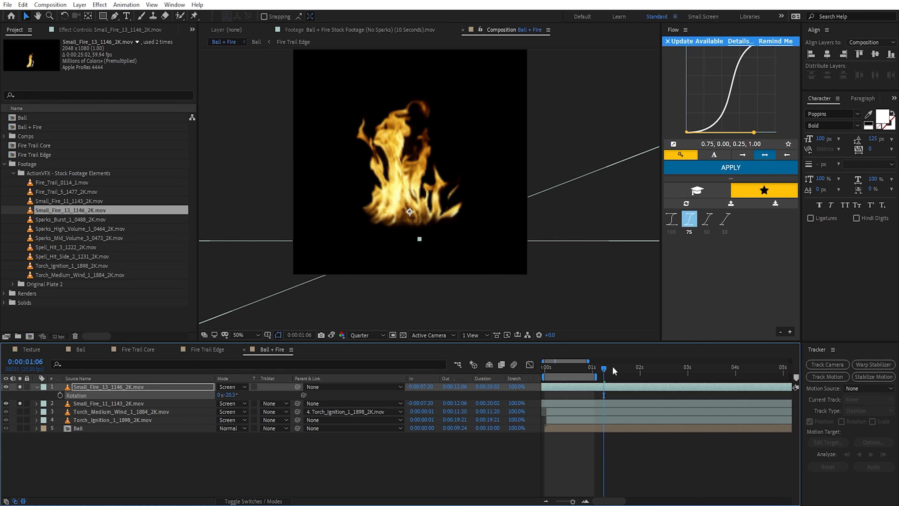
click(97, 402)
key(t)
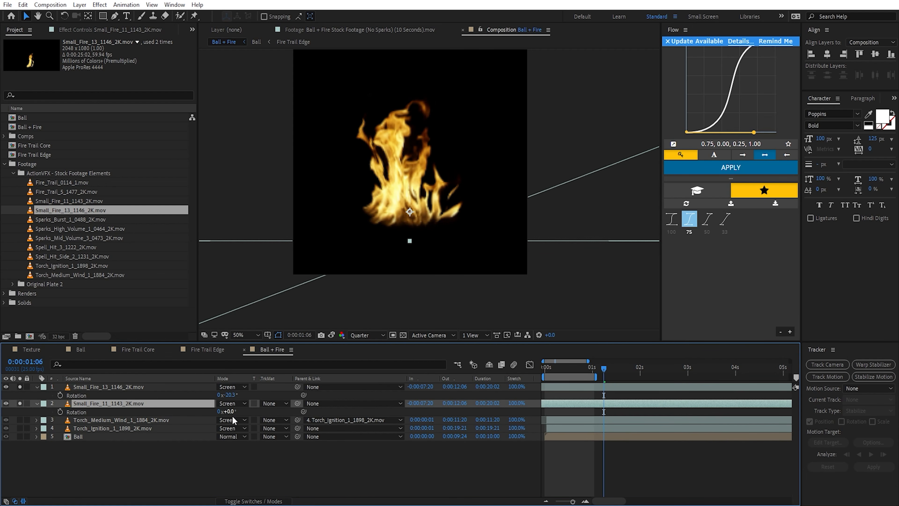
drag(232, 413, 266, 412)
drag(602, 370, 699, 394)
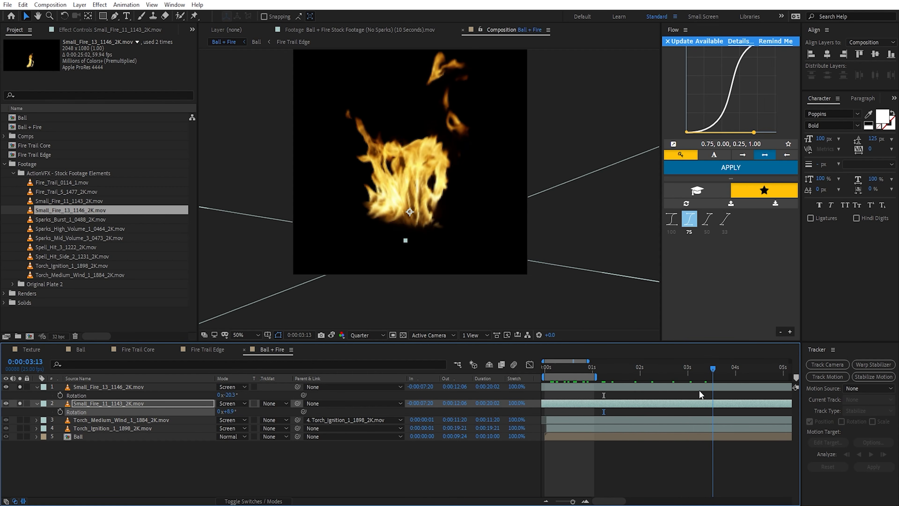
Step: Extend the work area's end to a little past 3.5 seconds and preview the fireball
scroll(699, 394, down, 1)
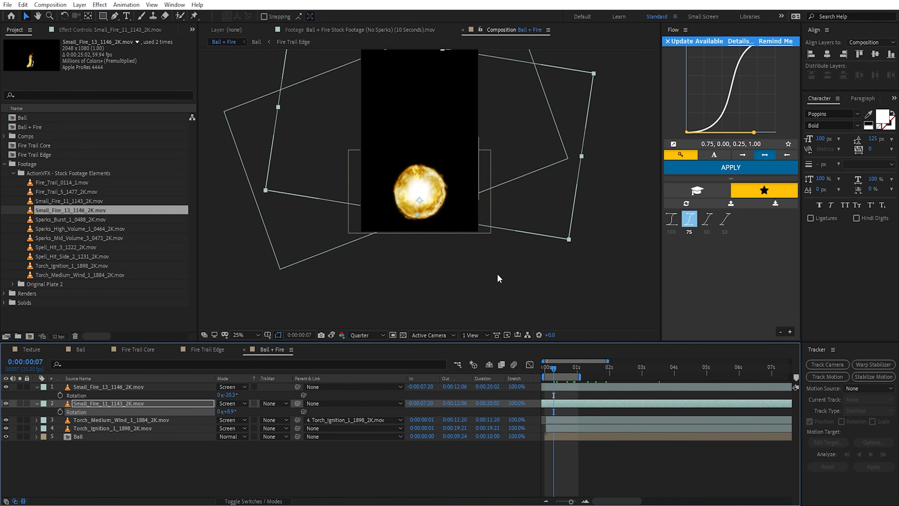
scroll(499, 278, up, 2)
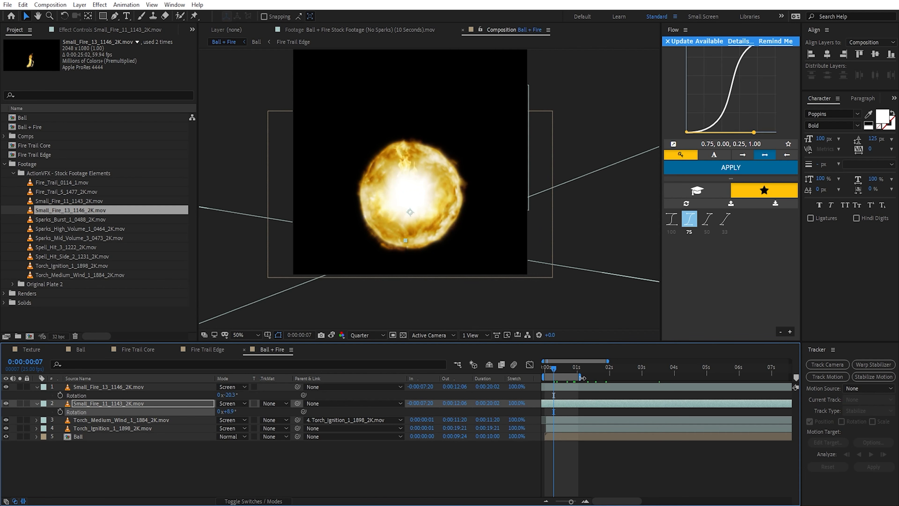
drag(582, 377, 663, 377)
key(space)
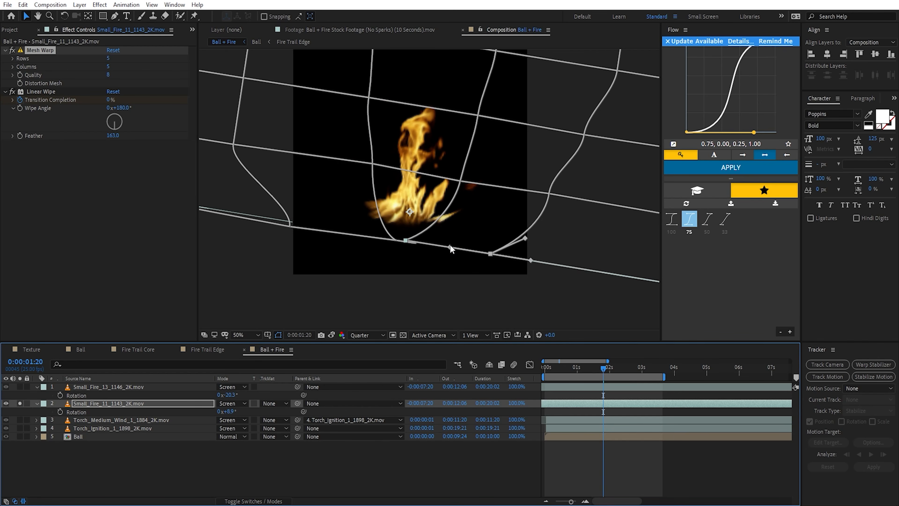
Step: Draw a closed, curved mask beside the stray flames at Small_Fire_11's lower right, and shift it slightly down and right
key(g)
key(period)
drag(417, 280, 430, 266)
drag(509, 216, 564, 223)
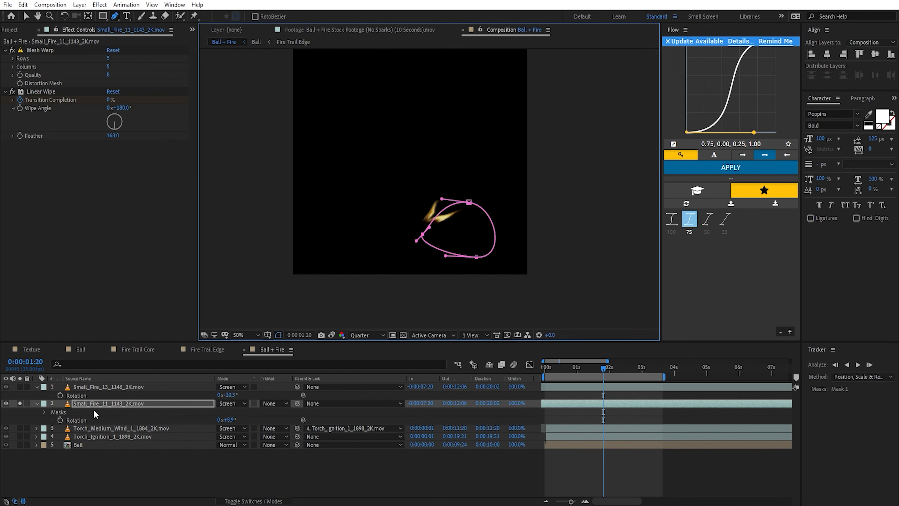
key(ctrl+t)
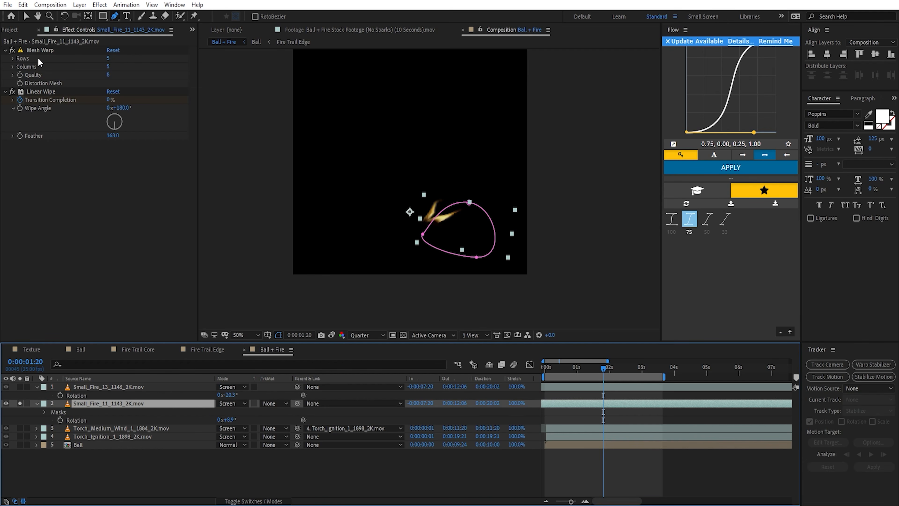
key(v)
double_click(469, 202)
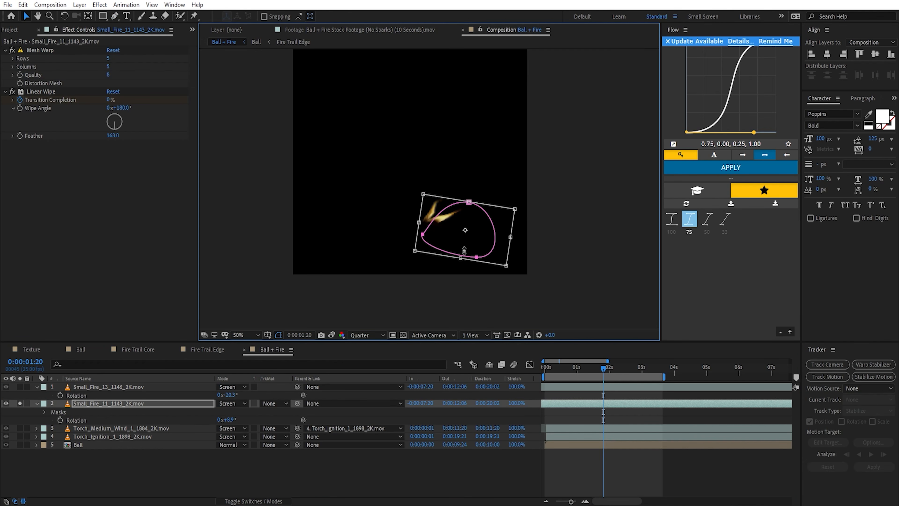
drag(449, 237, 465, 243)
Step: Change the Small_Fire_11 mask's mode so it cuts out the enclosed flames, and feather its edge
key(f)
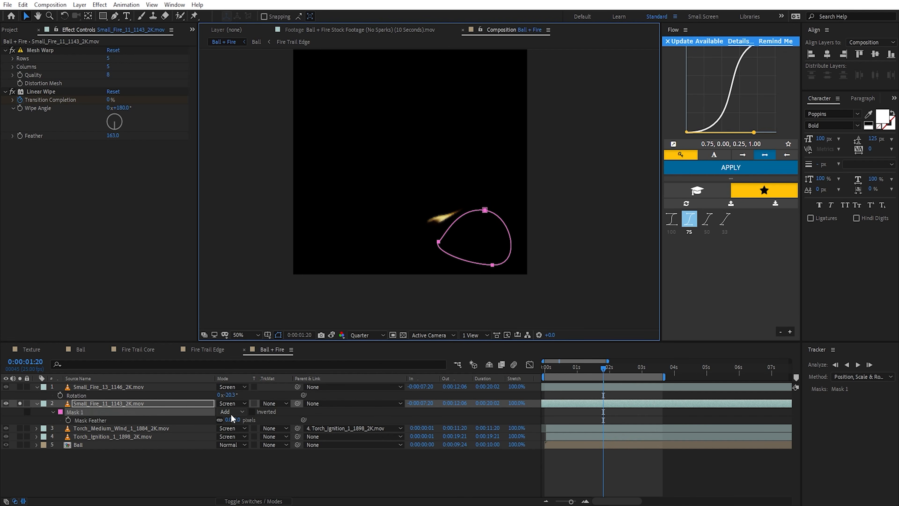
click(232, 412)
click(243, 444)
drag(236, 421, 253, 421)
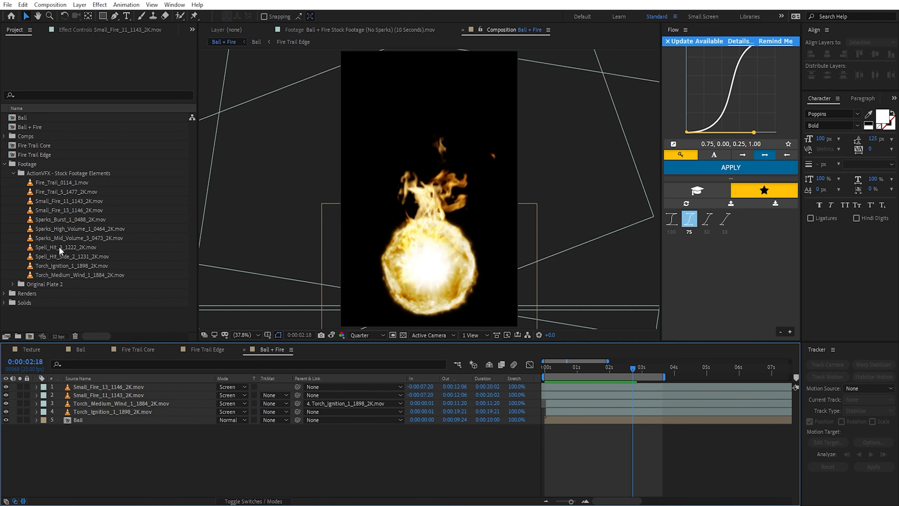
Step: Add Sparks_High_Volume_1_0464_2K.mov and Sparks_Mid_Volume_3_0473_2K.mov as the top layers, and set their blending mode to Screen
click(64, 229)
ctrl+click(62, 238)
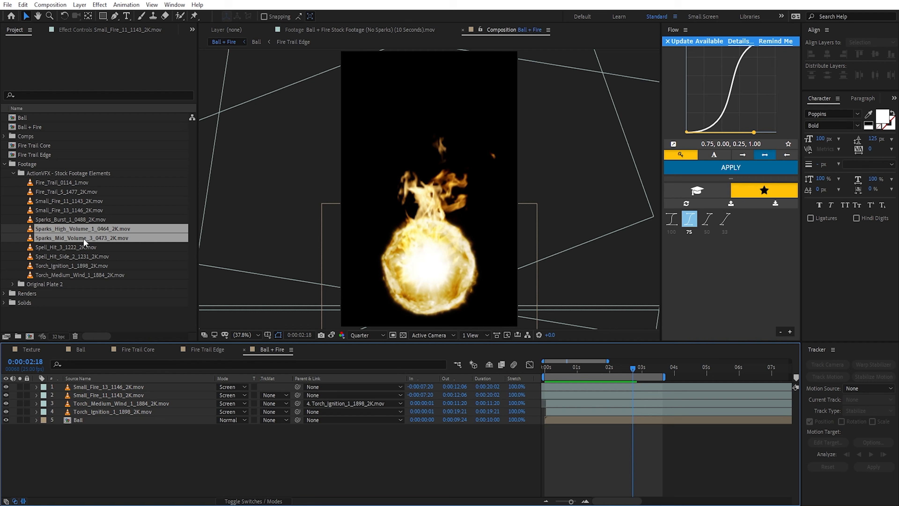
mouse_move(83, 238)
mouse_down()
mouse_move(148, 356)
mouse_move(126, 389)
mouse_up()
click(228, 387)
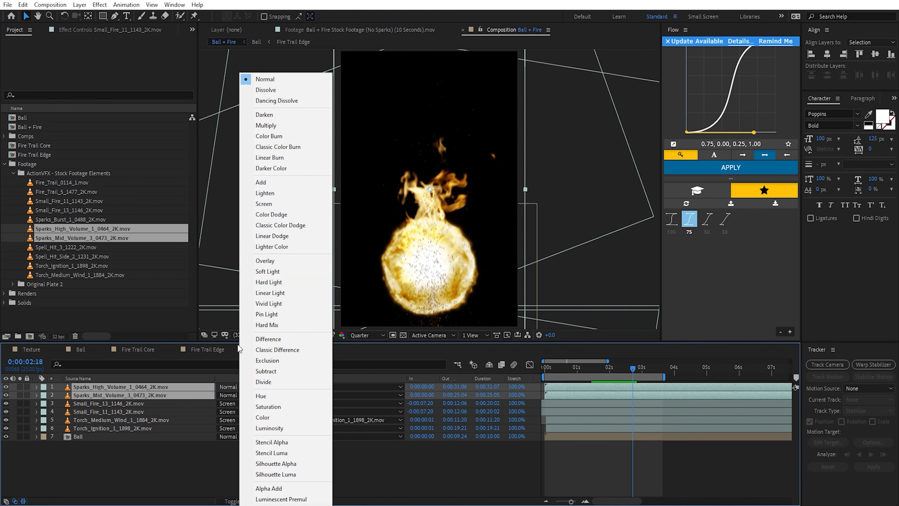
click(264, 203)
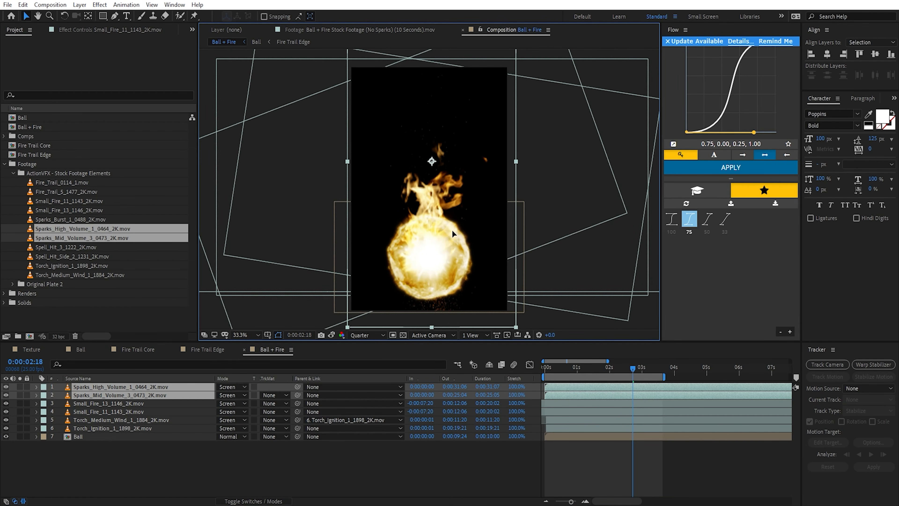
Step: Move both sparks layers up so the sparks rise from the ball, and isolate the two layers to check them
drag(452, 210, 452, 194)
click(555, 381)
drag(20, 387, 19, 395)
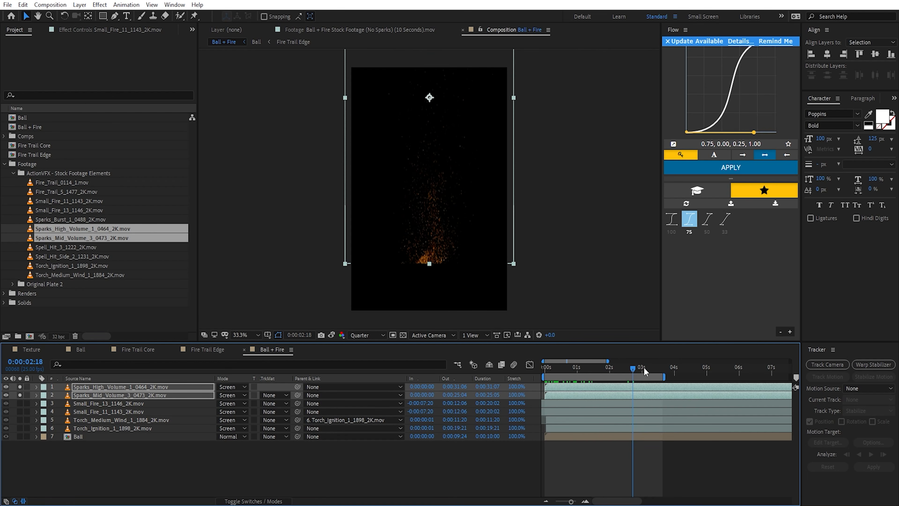
Step: Draw a wide rectangular mask across the base of the sparks on Sparks_High_Volume_1_0464_2K.mov
drag(643, 367, 536, 365)
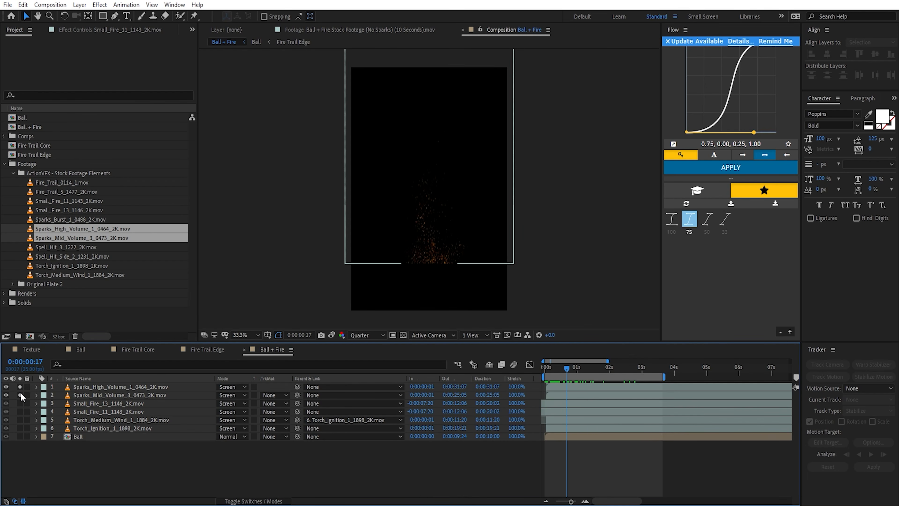
click(107, 389)
key(q)
drag(299, 302, 572, 252)
Step: Set the Sparks_High_Volume mask to Subtract with a 98-pixel feather, and extend its lower edge slightly downward
key(f)
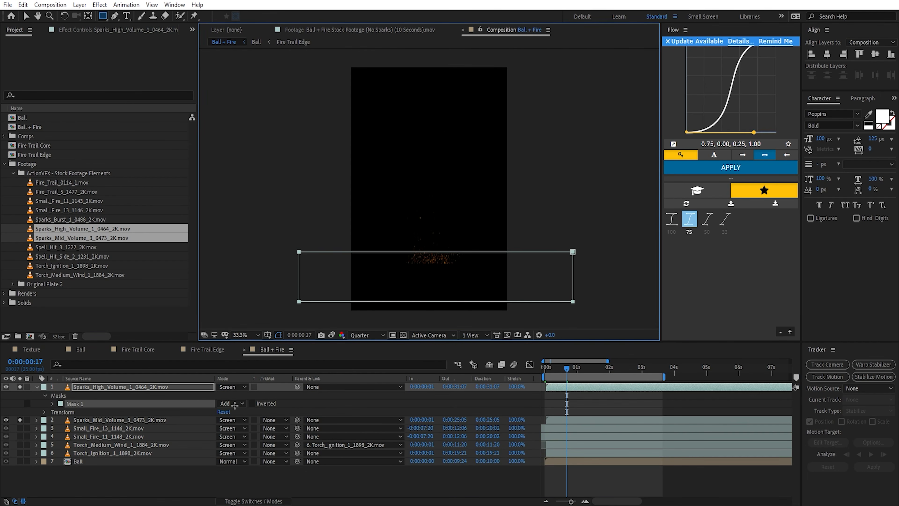
drag(233, 403, 244, 403)
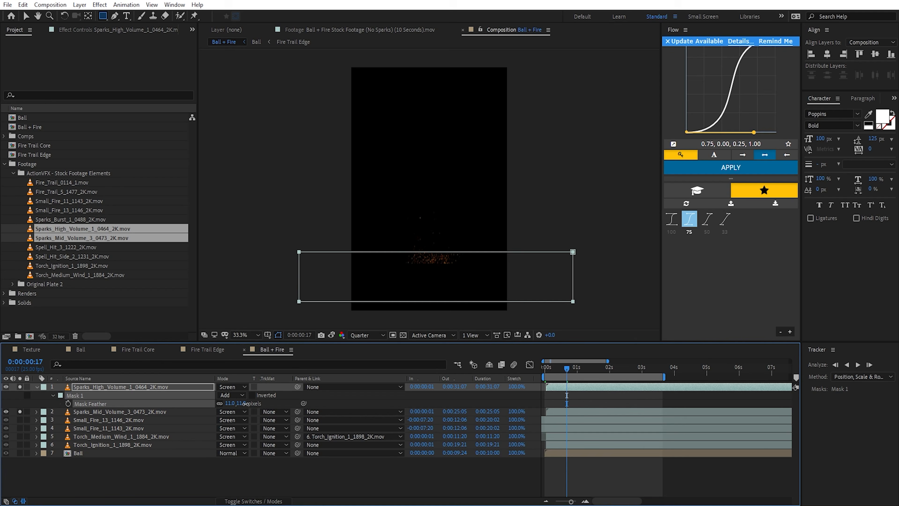
click(232, 395)
click(244, 426)
key(v)
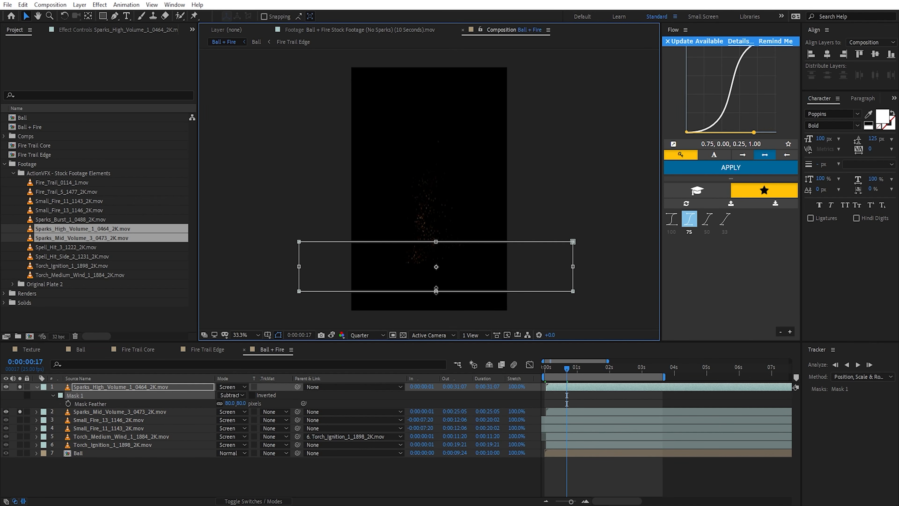
drag(436, 290, 436, 295)
drag(243, 406, 250, 406)
Step: Cut away the base of Sparks_Mid_Volume_3_0473_2K.mov with a wide rectangular Subtract mask feathered 77 pixels
click(191, 411)
key(q)
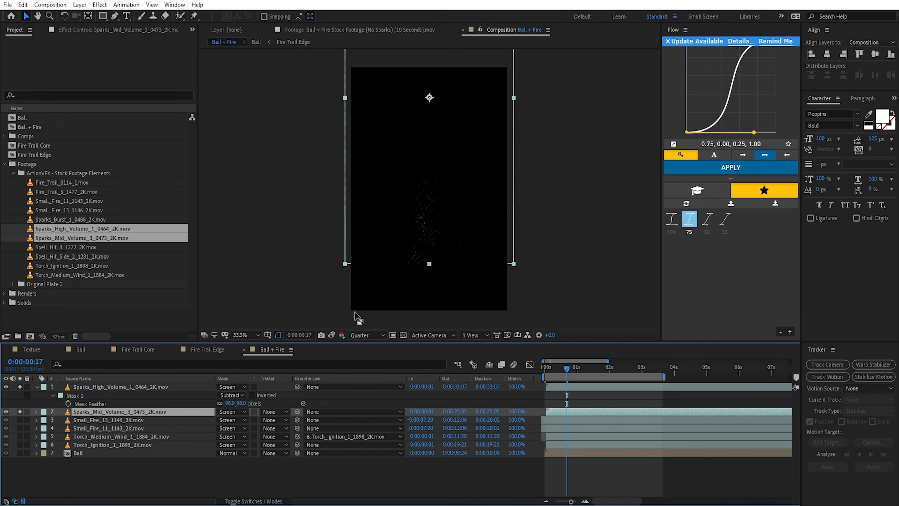
mouse_move(278, 295)
mouse_down()
mouse_move(545, 261)
mouse_move(572, 242)
mouse_up()
click(227, 428)
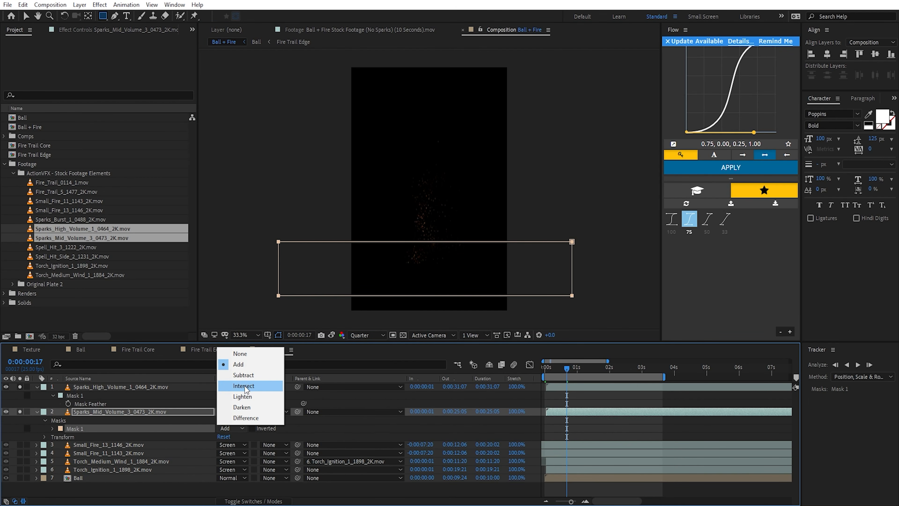
click(243, 375)
key(f)
drag(234, 428, 274, 427)
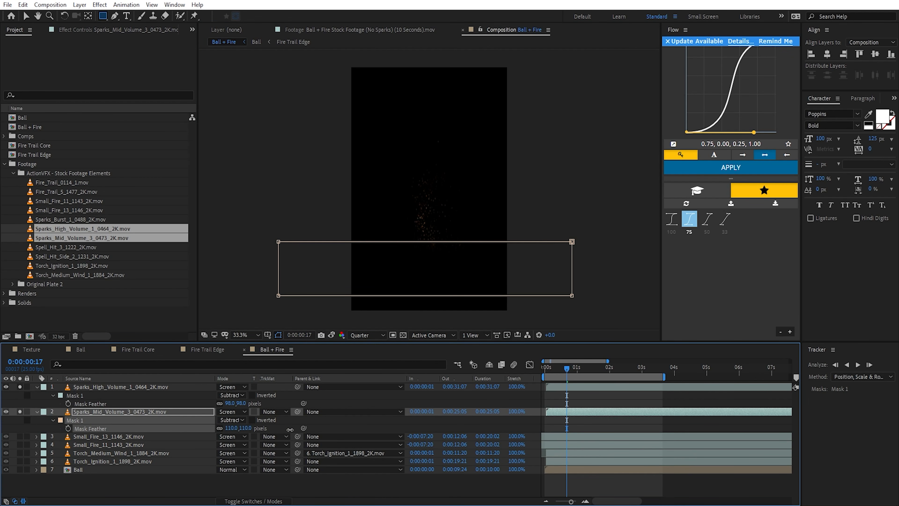
key(v)
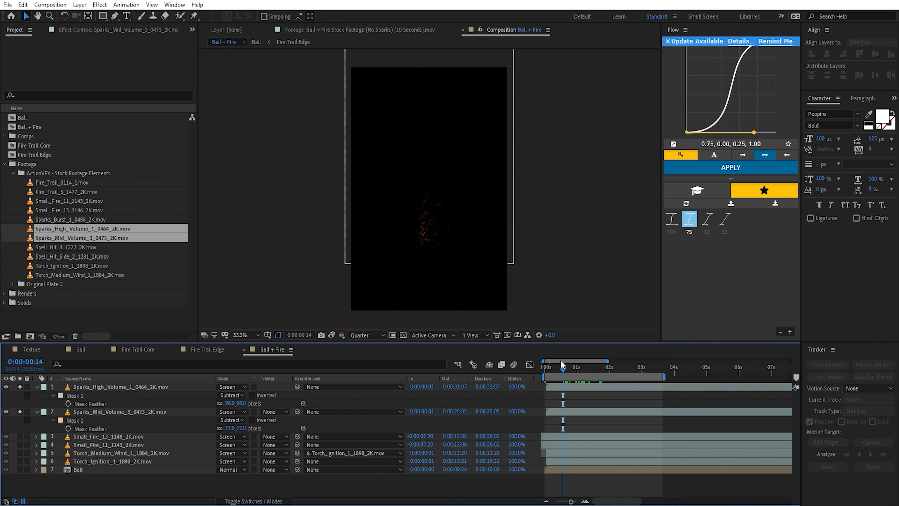
Step: Move the anchor points of both sparks layers down to the base of the sparks
drag(574, 371, 586, 373)
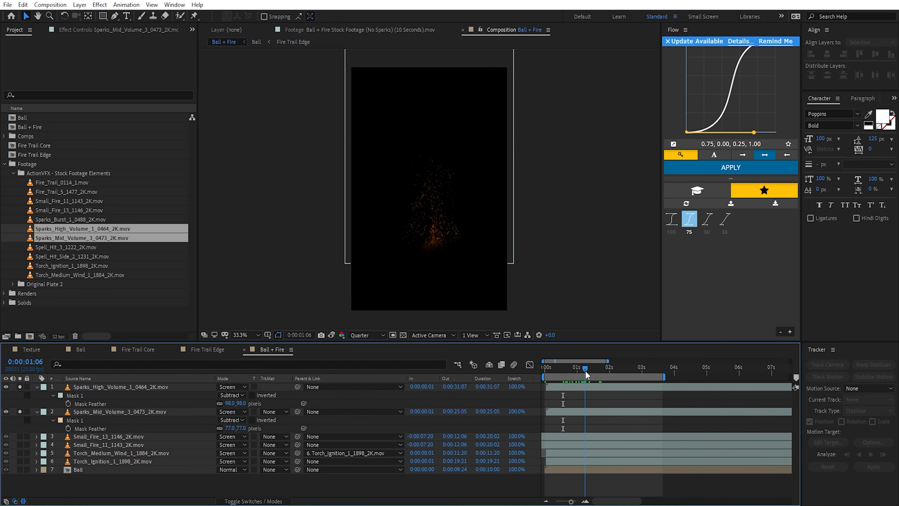
click(589, 387)
key(y)
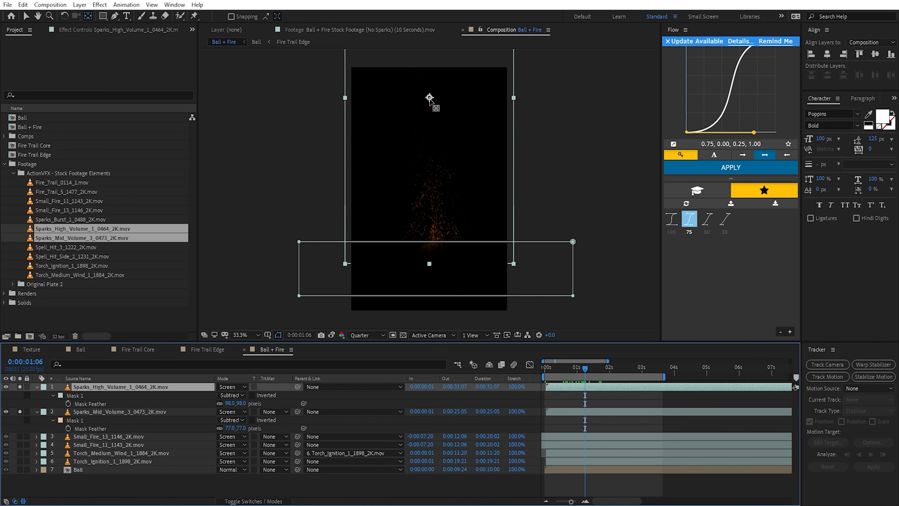
drag(429, 99, 437, 246)
key(ctrl+Down)
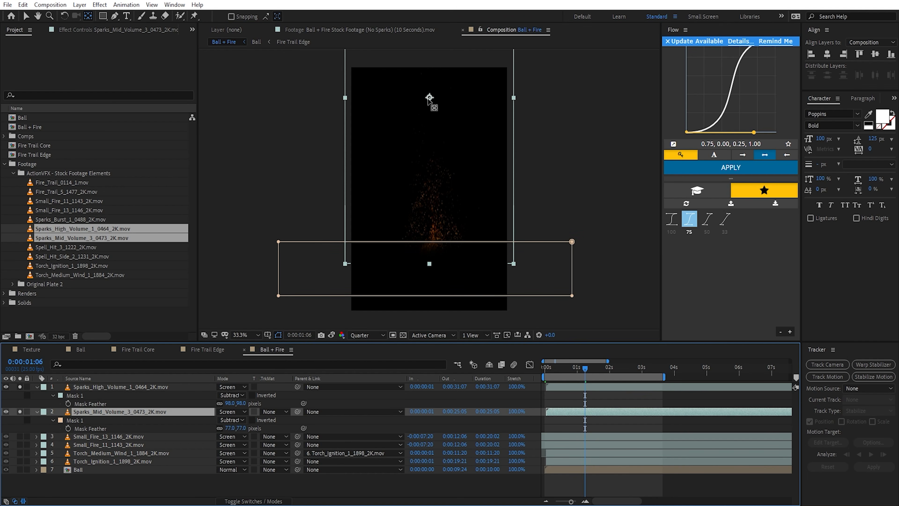
drag(429, 92, 431, 242)
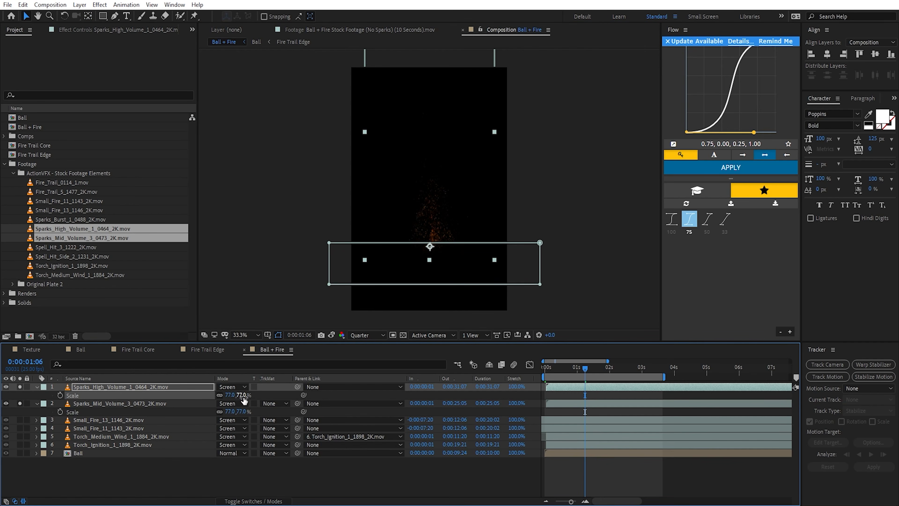
Step: Scale Sparks_High_Volume_1 to 59% and Sparks_Mid_Volume_3 to 99%, and show all other layers again
mouse_move(244, 397)
mouse_down()
mouse_move(236, 398)
mouse_move(250, 411)
mouse_up()
click(177, 402)
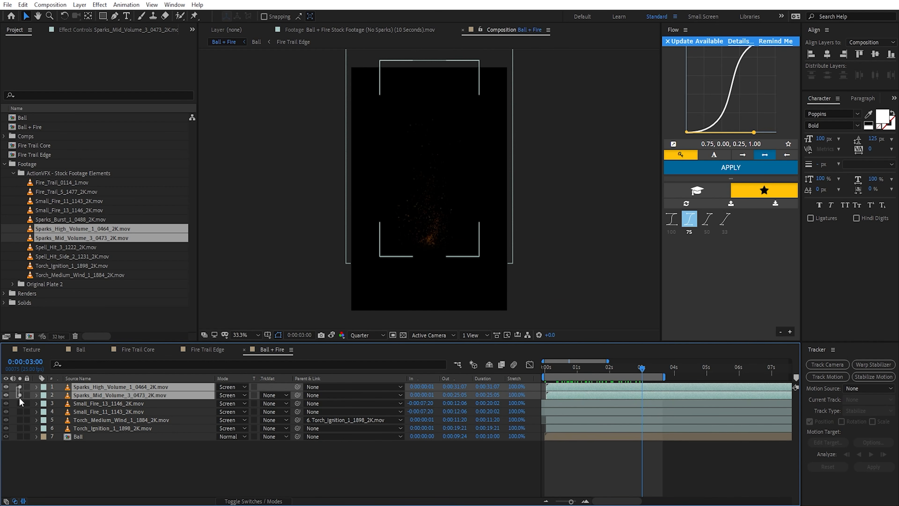
drag(19, 397, 20, 397)
click(20, 393)
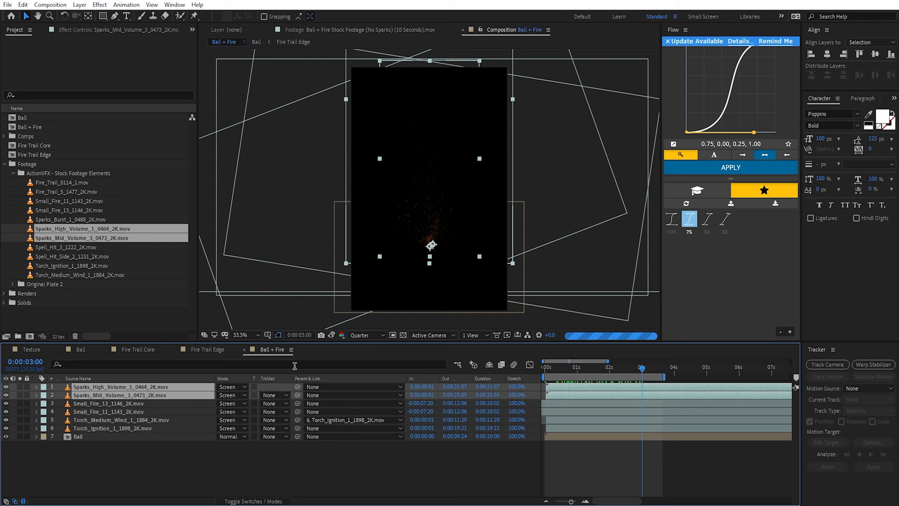
Step: Try to enlarge both sparks layers together and check them against the fireball
drag(439, 236, 436, 240)
key(s)
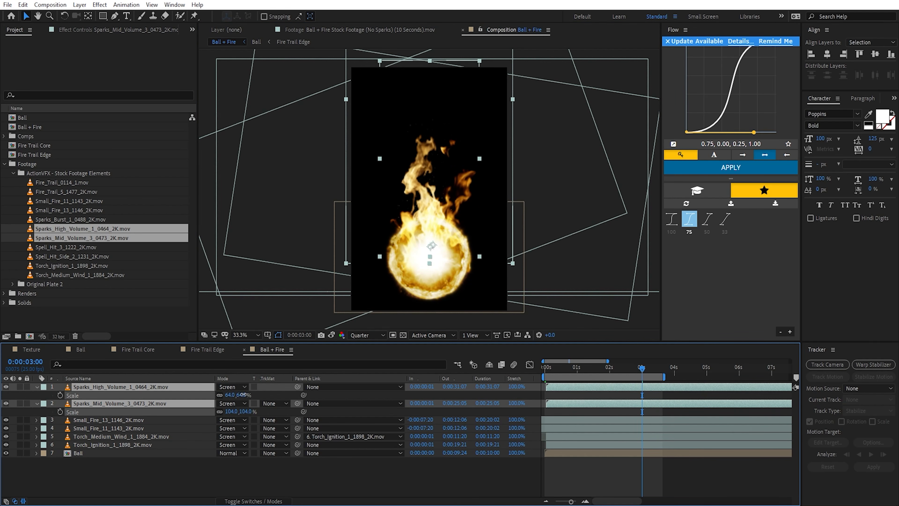
drag(232, 394, 247, 394)
scroll(506, 266, down, 1)
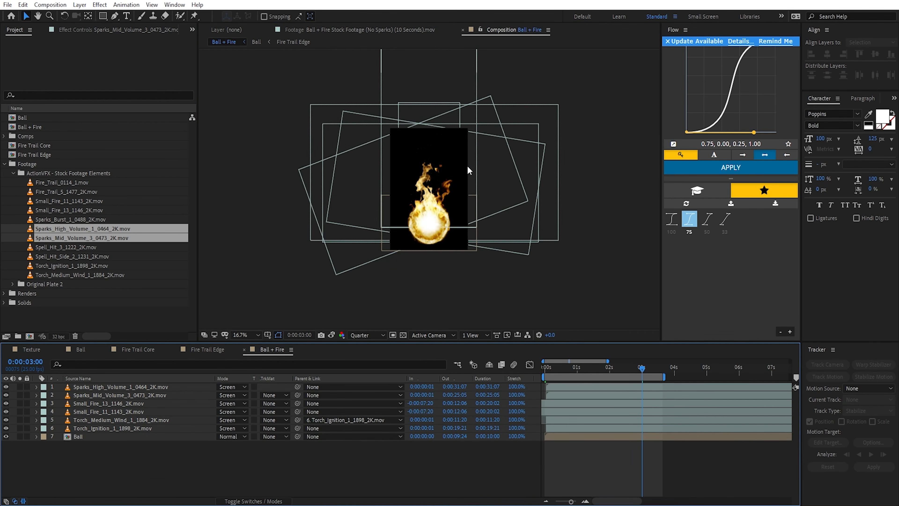
scroll(466, 163, up, 1)
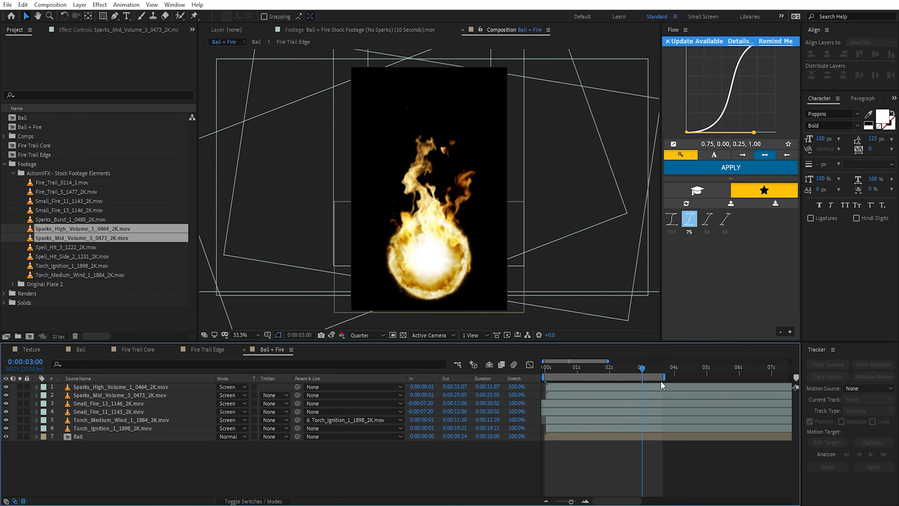
drag(642, 368, 652, 371)
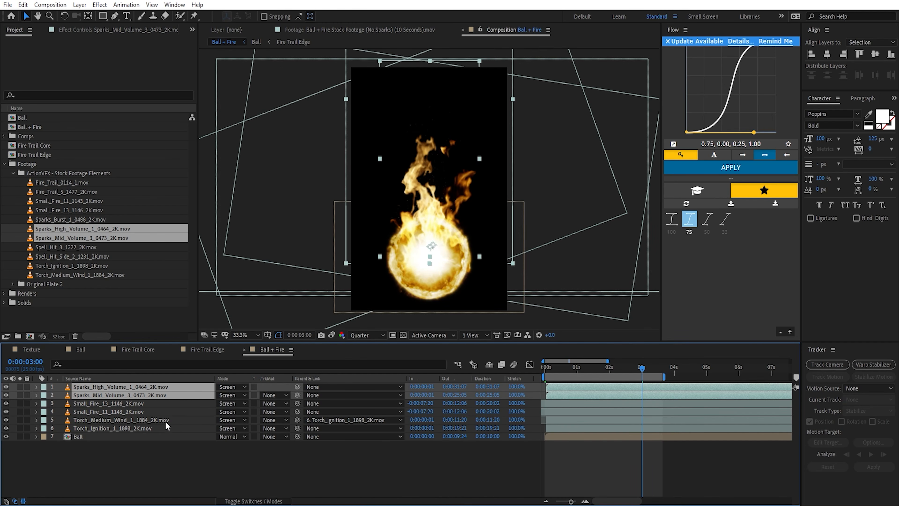
Step: Parent the two sparks layers, both Small_Fire layers and Torch_Ignition_1_1898_2K.mov to the Ball layer
shift+click(159, 410)
ctrl+click(138, 428)
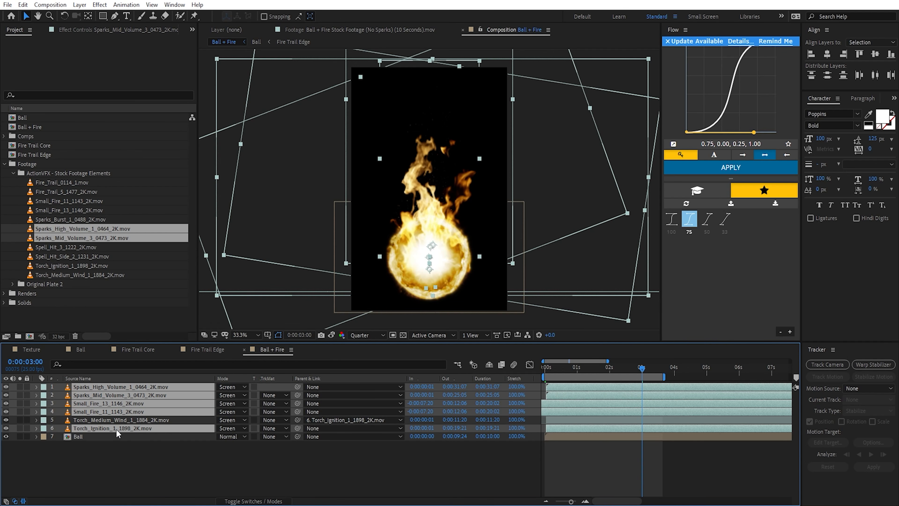
drag(298, 428, 143, 439)
Step: Scale the Ball layer to 55% and check the fireball's size in the frame
key(s)
click(243, 445)
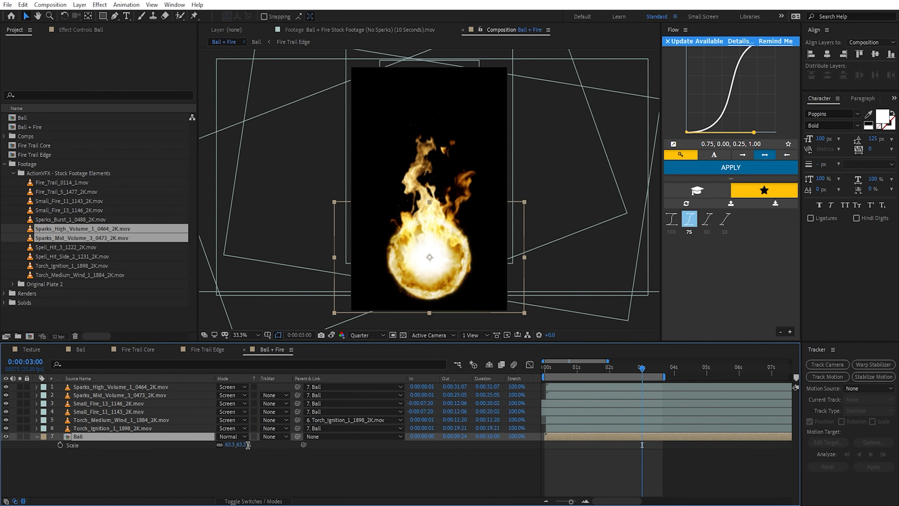
text(60)
key(BackSpace)
key(BackSpace)
text(55)
key(Return)
click(358, 494)
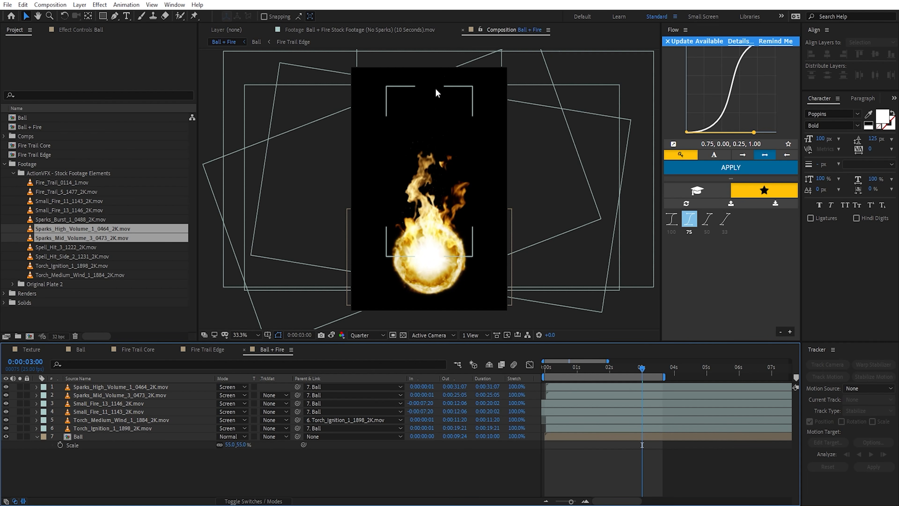
key(comma)
key(comma)
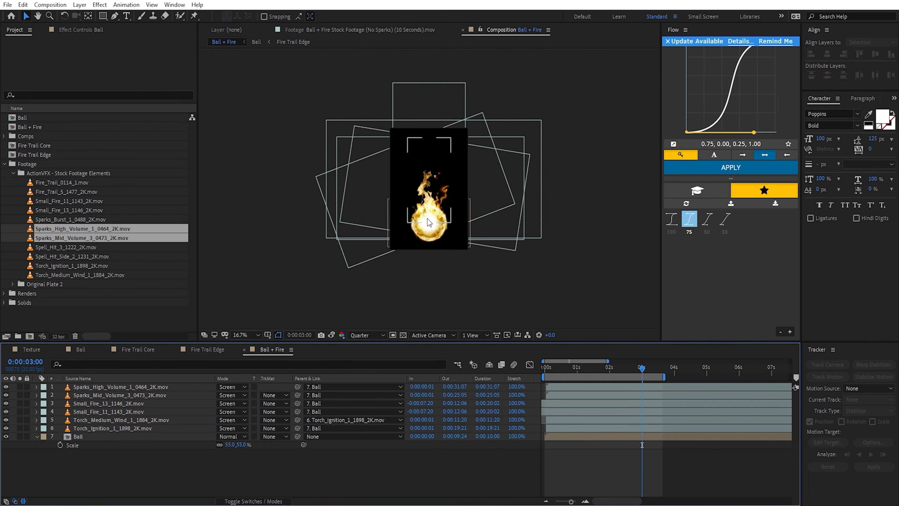
key(period)
key(period)
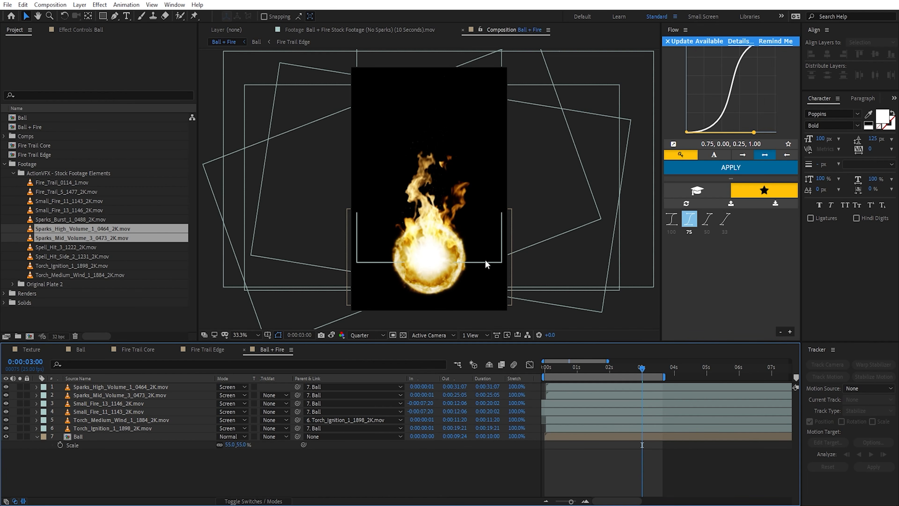
click(36, 436)
Step: Add Sparks_Burst_1_0488_2K.mov as the top layer and set its blending mode to Screen
click(106, 387)
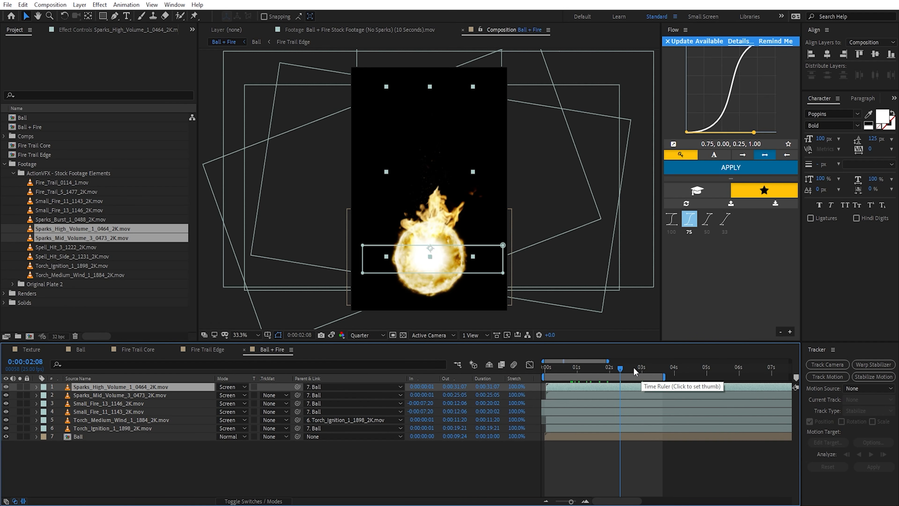
mouse_move(633, 367)
mouse_down()
mouse_move(664, 367)
mouse_move(647, 364)
mouse_up()
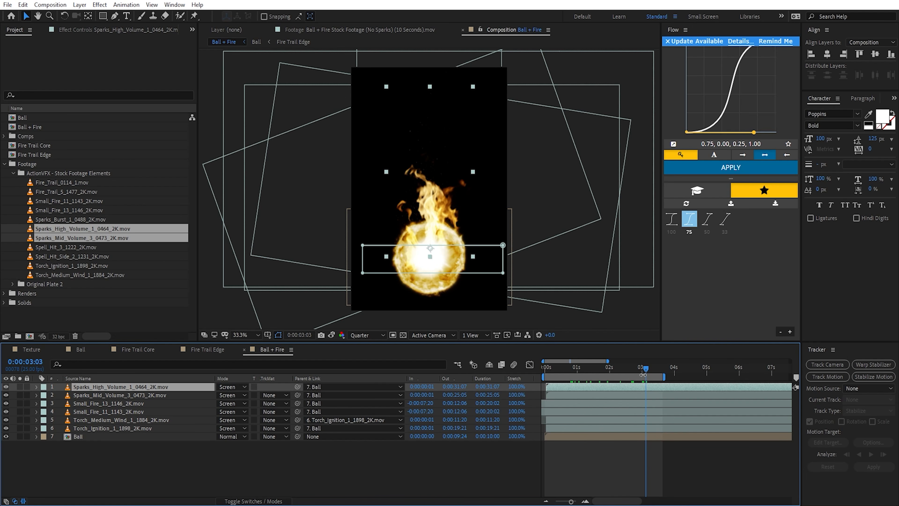
drag(643, 375, 628, 374)
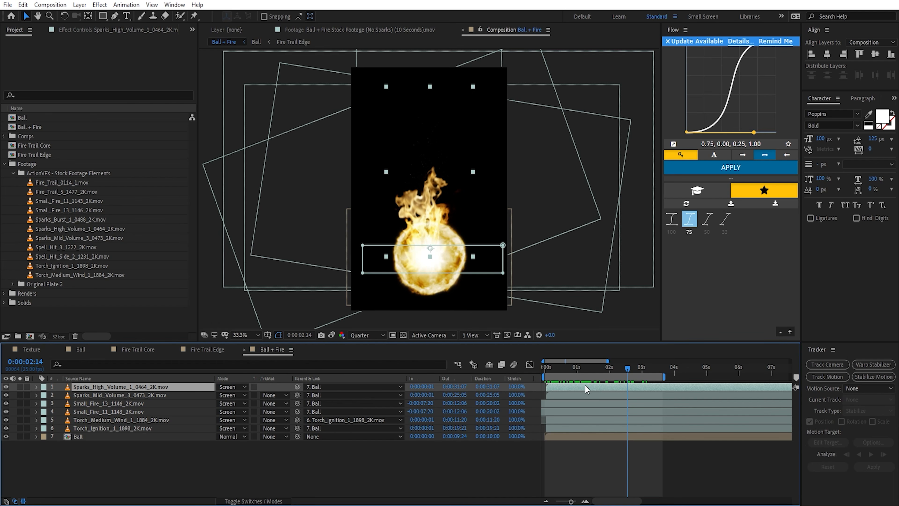
mouse_move(587, 372)
mouse_down()
mouse_move(556, 372)
mouse_move(576, 373)
mouse_up()
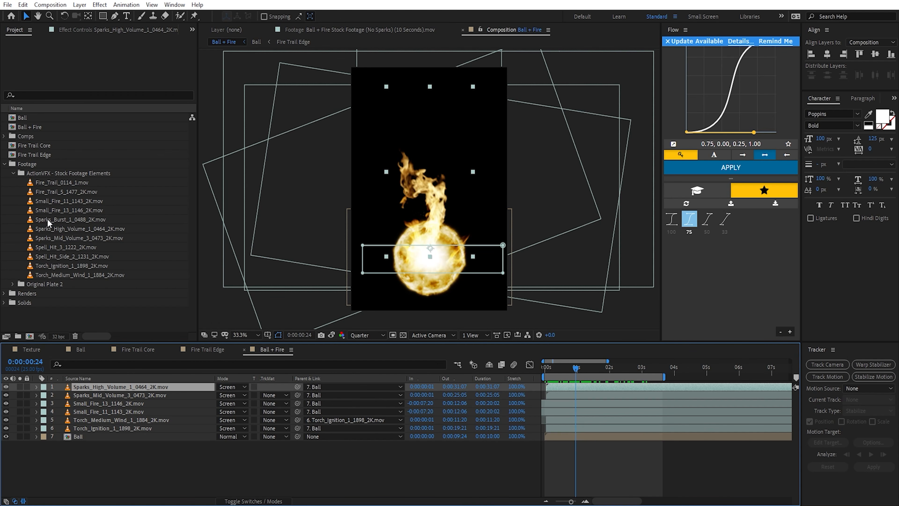
drag(49, 222, 112, 388)
click(241, 387)
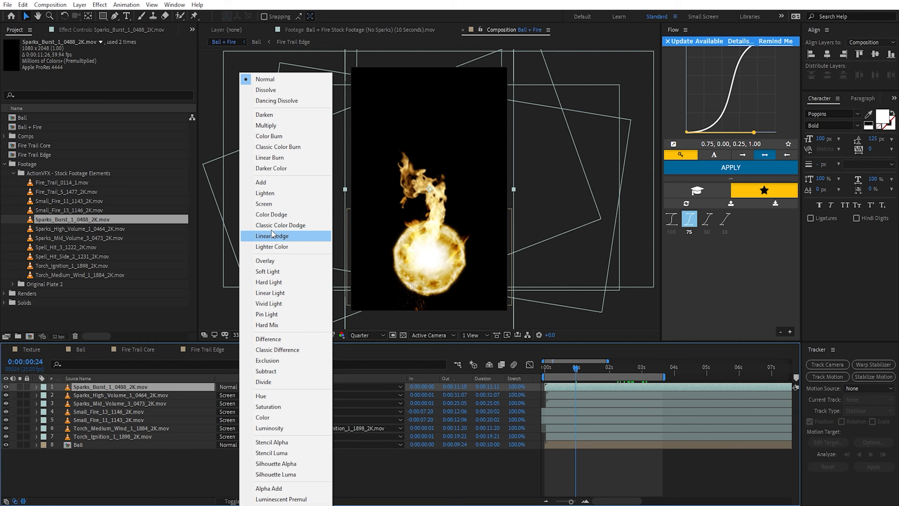
click(272, 203)
Step: Isolate the Sparks_Burst layer and move it up in the frame, checking the burst over time
click(20, 386)
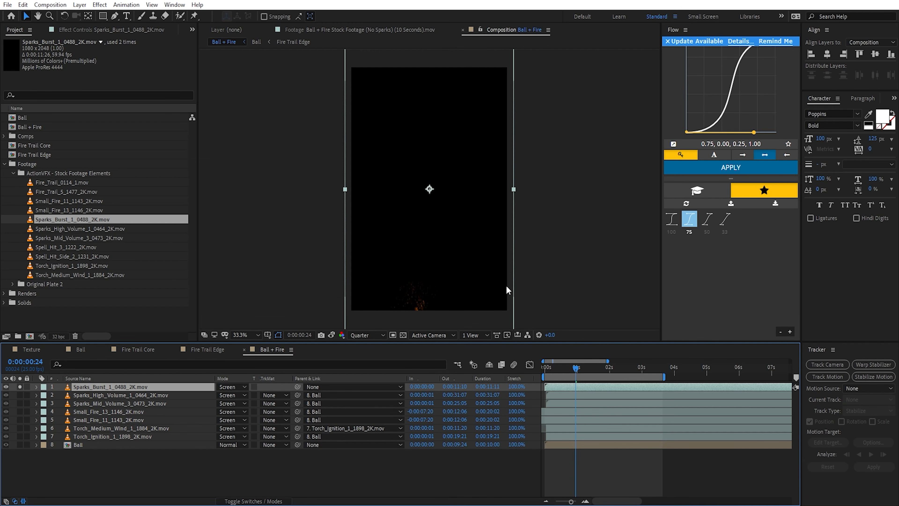
drag(484, 276, 481, 207)
drag(563, 368, 661, 368)
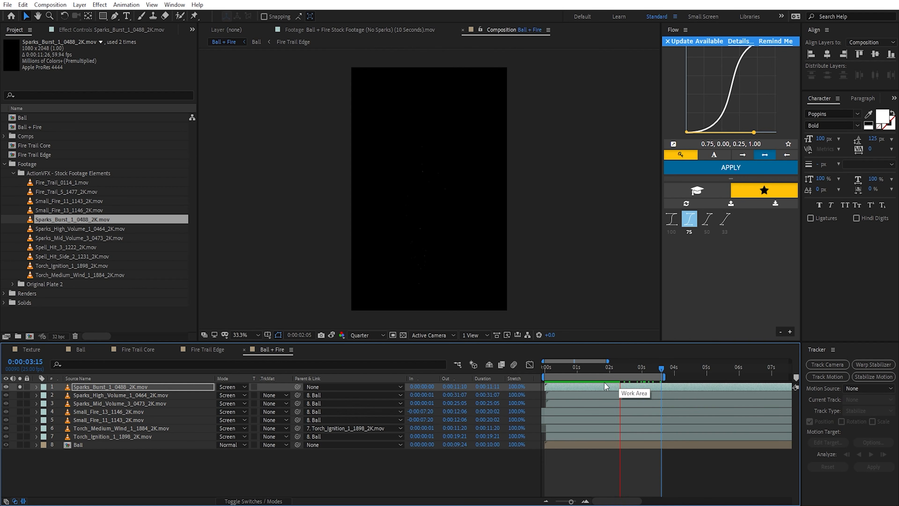
Step: Time-stretch the Sparks_Burst layer to a factor of 50 and preview the faster sparks
click(517, 389)
text(50)
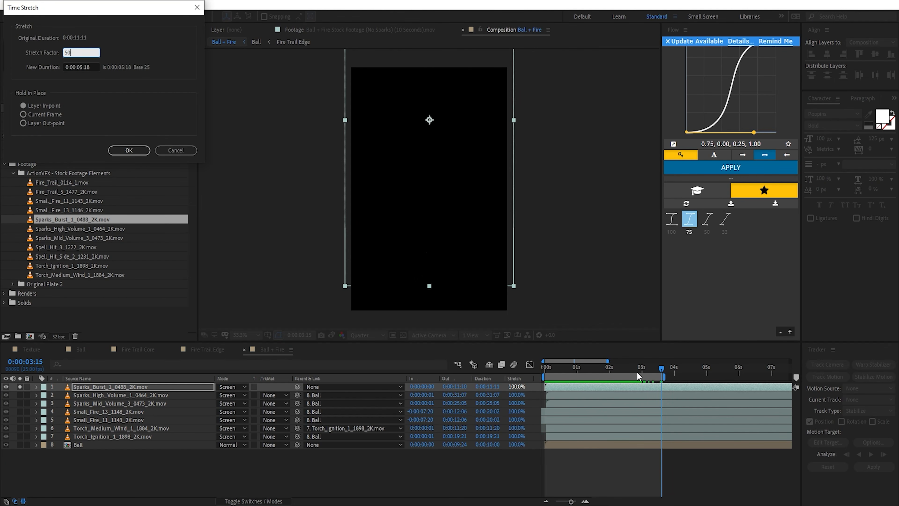
key(Return)
key(space)
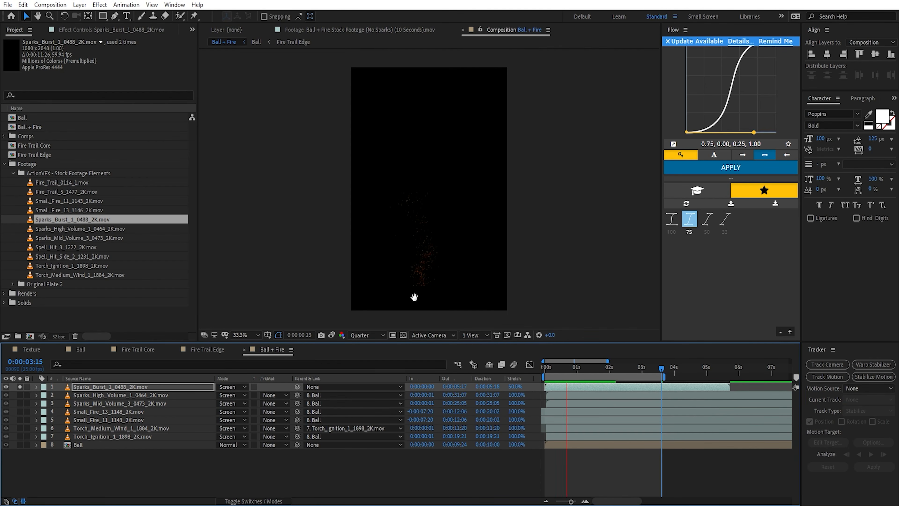
Step: Cut away the base of the Sparks_Burst sparks with a wide rectangular Subtract mask feathered 145 pixels
key(q)
drag(311, 319, 580, 262)
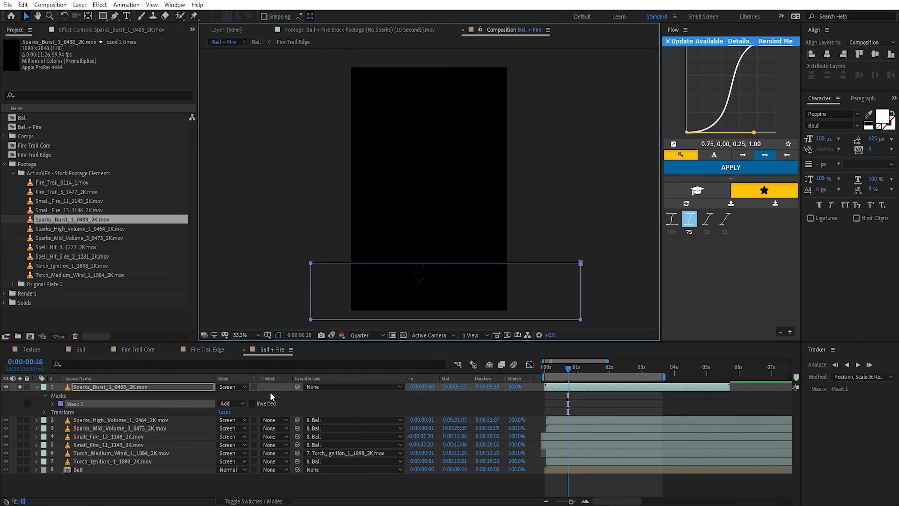
click(241, 402)
click(243, 435)
key(f)
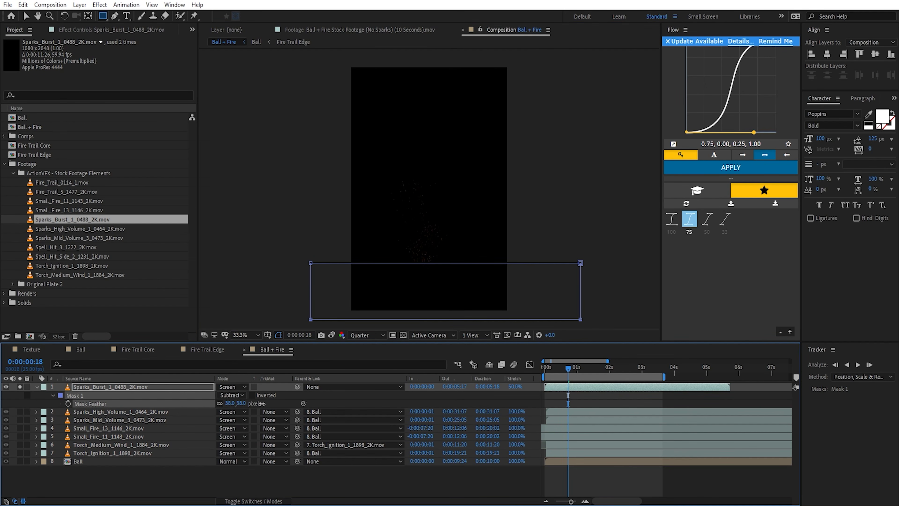
key(v)
Step: Show all layers again and shift the Sparks_Burst layer slightly right and up over the fireball
click(20, 387)
click(90, 388)
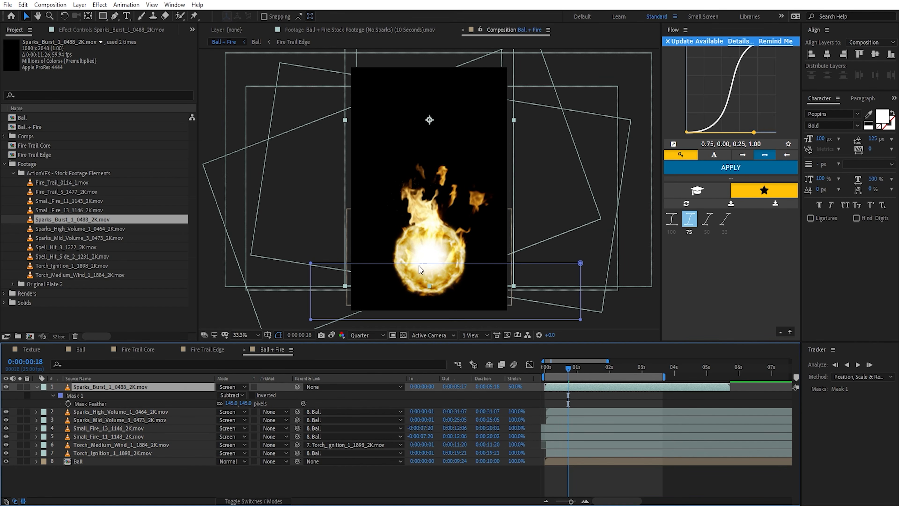
drag(423, 245, 441, 238)
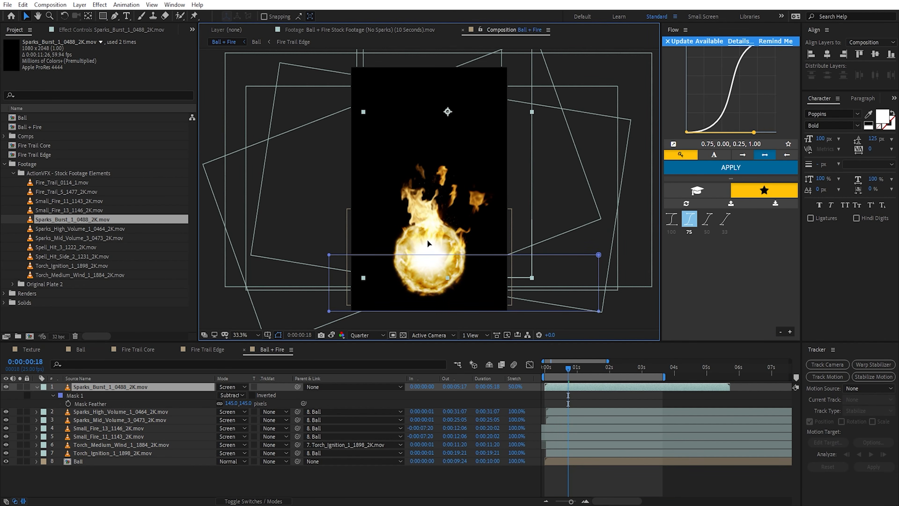
Step: Move the Sparks_Burst layer's anchor point to the ball's centre and scale the layer to 117%, checking a later frame
key(s)
key(y)
drag(443, 112, 427, 254)
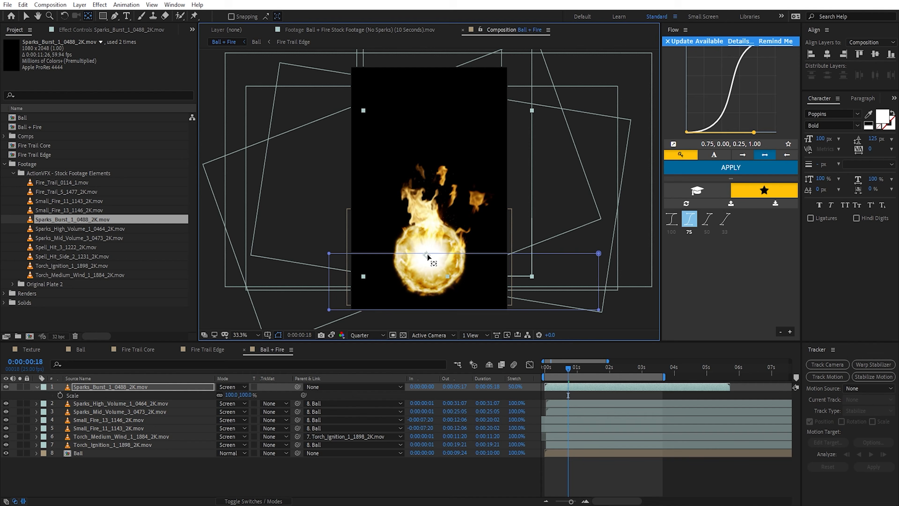
key(v)
drag(241, 394, 250, 394)
drag(554, 368, 586, 374)
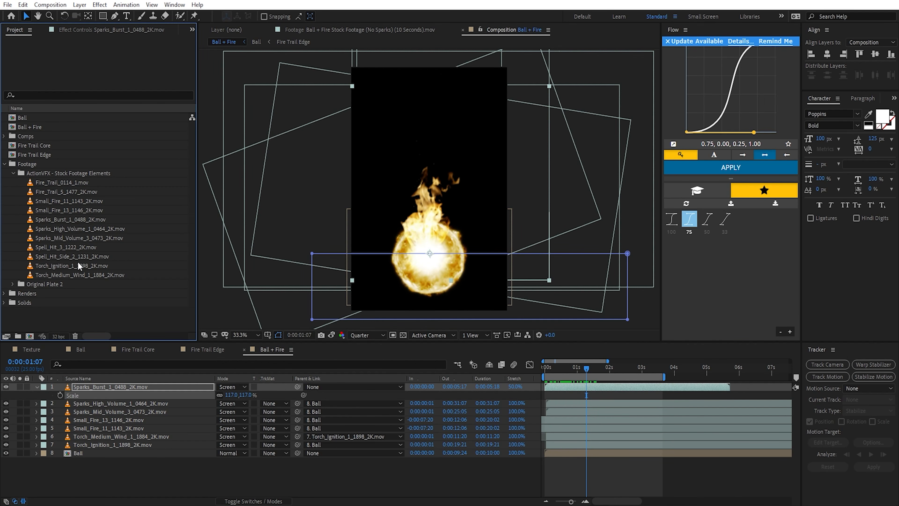
Step: Add the Spell_Hit_3_1222_2K.mov footage as the uppermost layer and preview it in isolation
click(60, 257)
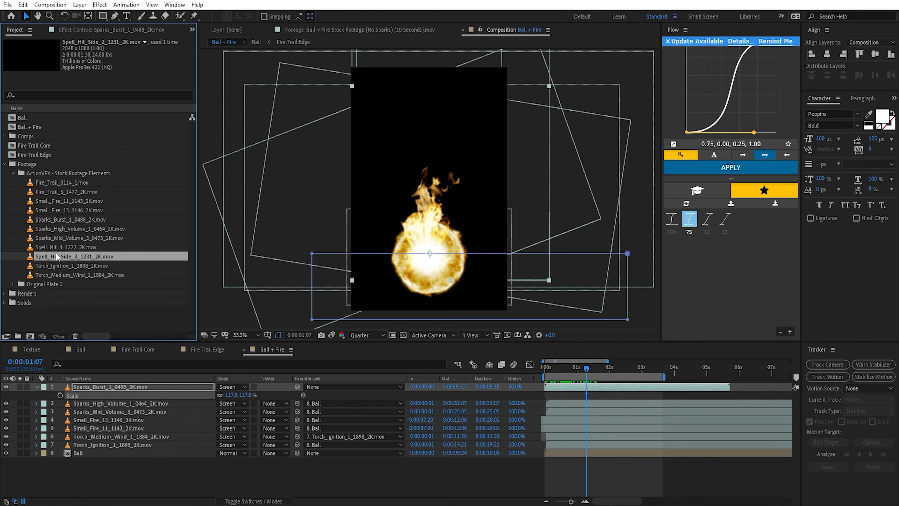
click(71, 247)
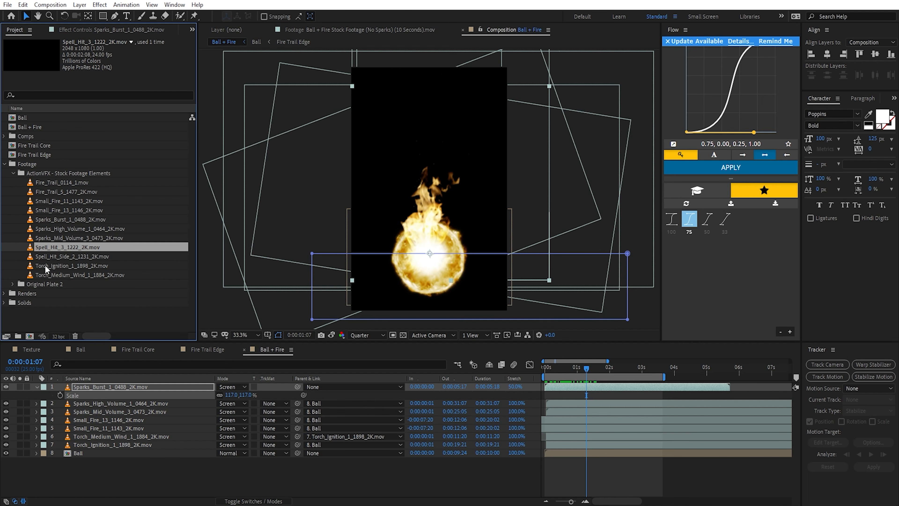
drag(60, 248, 138, 384)
key(space)
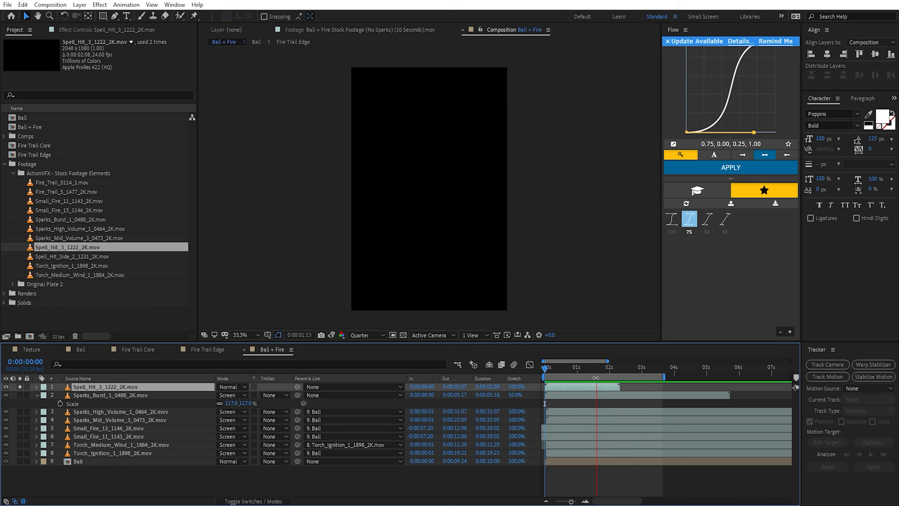
drag(607, 374, 556, 375)
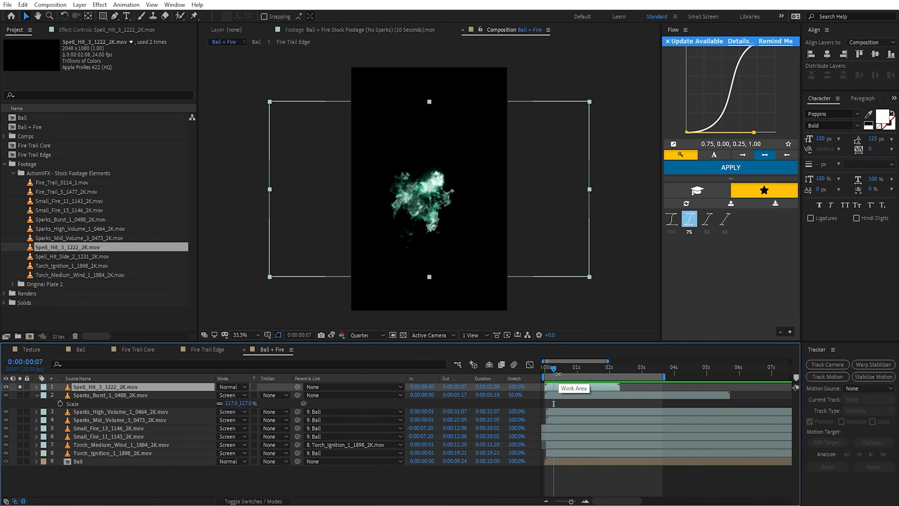
Step: Apply Hue/Saturation to the Spell_Hit_3 layer with Master Hue at 245° and Master Saturation at 57
key(ctrl+space)
text(hue)
key(Return)
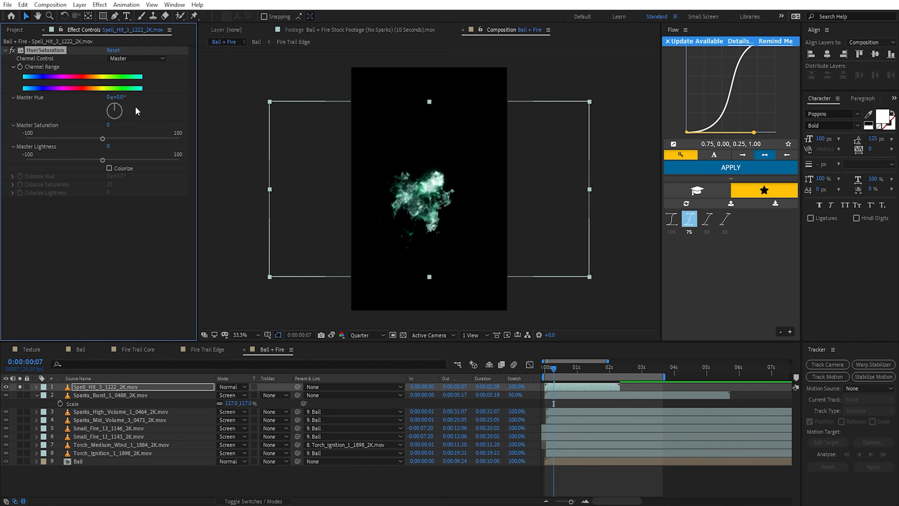
drag(118, 107, 149, 139)
Step: Apply Curves to the Spell_Hit_3 layer, raising the RGB and red curves and lowering the blue curve
key(ctrl+space)
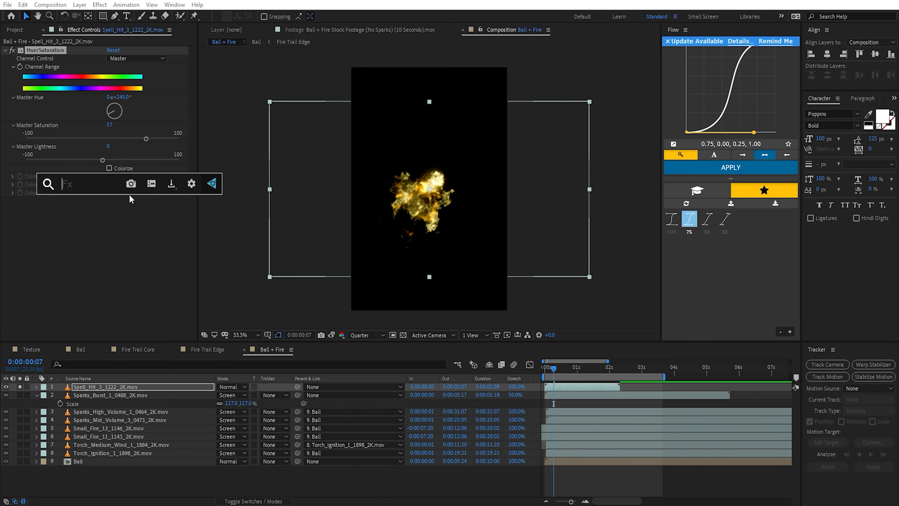
text(cu)
key(Return)
drag(78, 237, 91, 249)
click(136, 155)
click(117, 175)
click(120, 156)
click(124, 199)
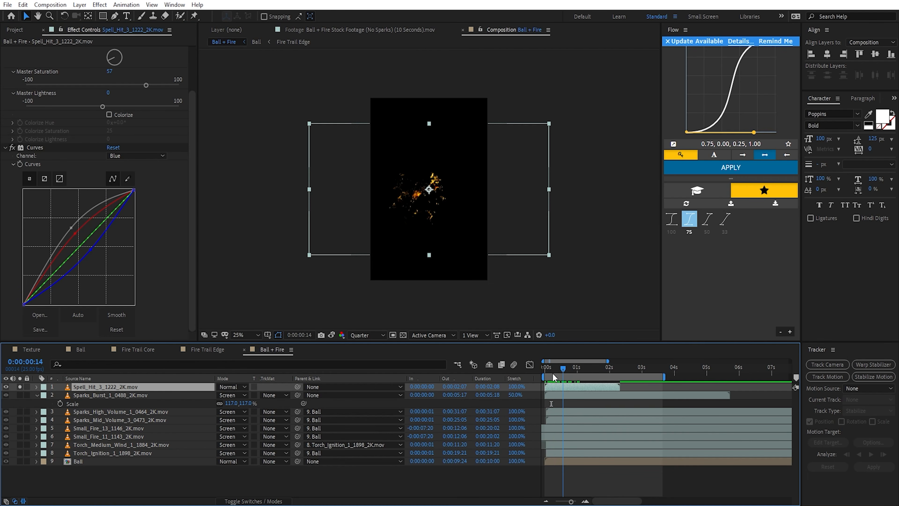
drag(553, 374, 550, 375)
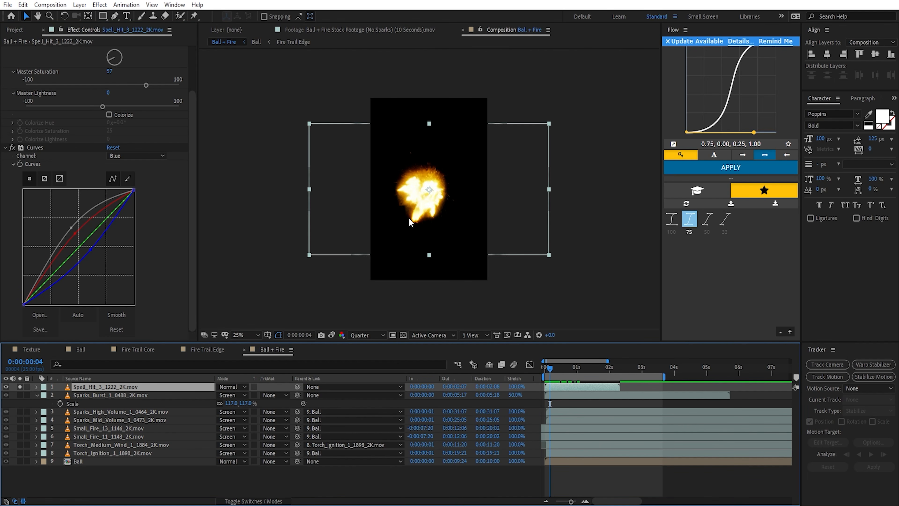
Step: Rotate the Spell_Hit_3 layer to 122° and trim off its first frames
key(r)
drag(234, 395, 291, 396)
drag(291, 396, 293, 396)
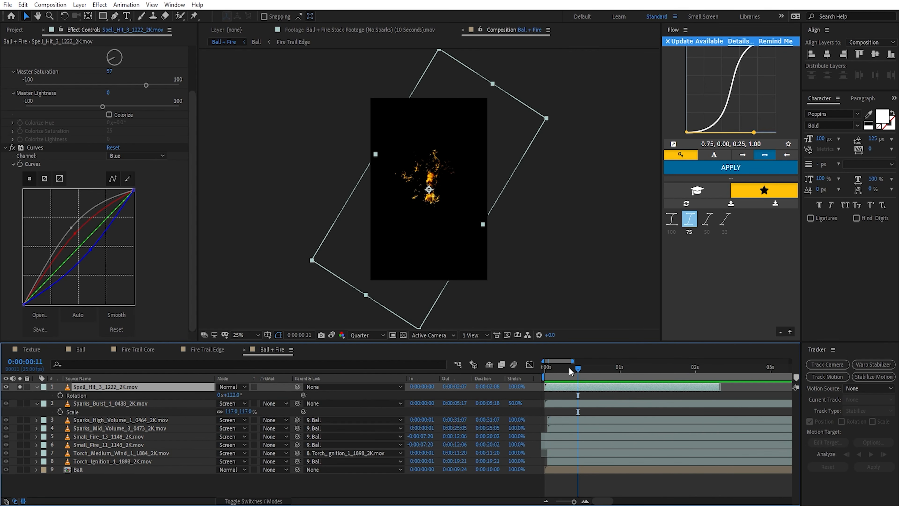
mouse_move(577, 370)
mouse_down()
mouse_move(547, 371)
mouse_move(559, 370)
mouse_move(551, 387)
mouse_move(555, 369)
mouse_move(577, 369)
mouse_up()
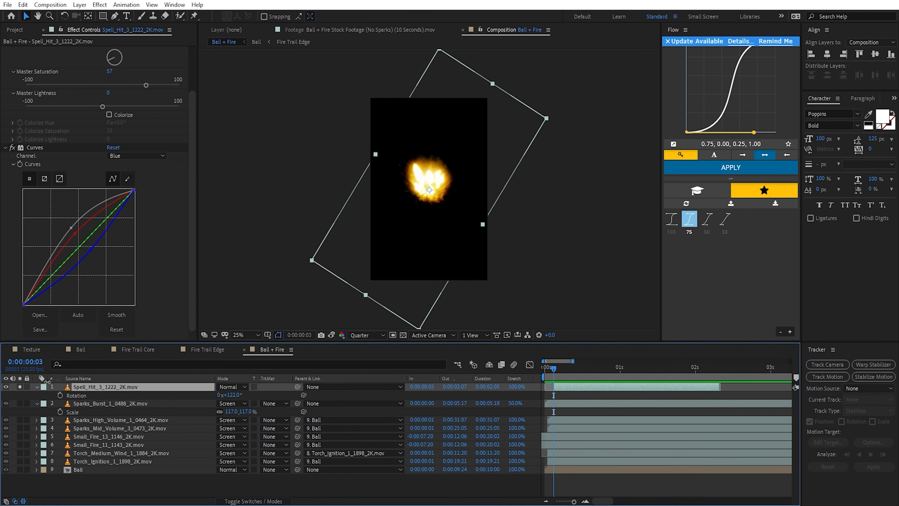
Step: Blend the Spell_Hit_3 layer in Screen mode and place it over the ball at 51% scale
click(232, 386)
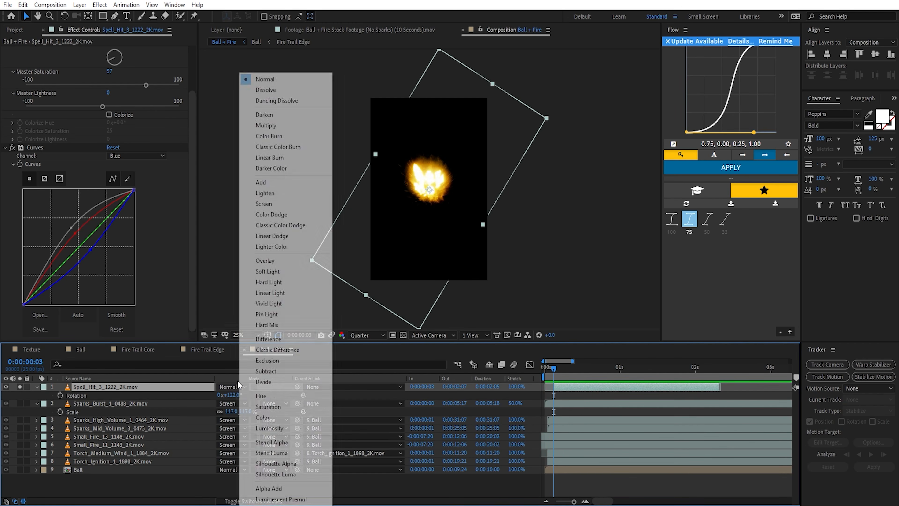
click(264, 203)
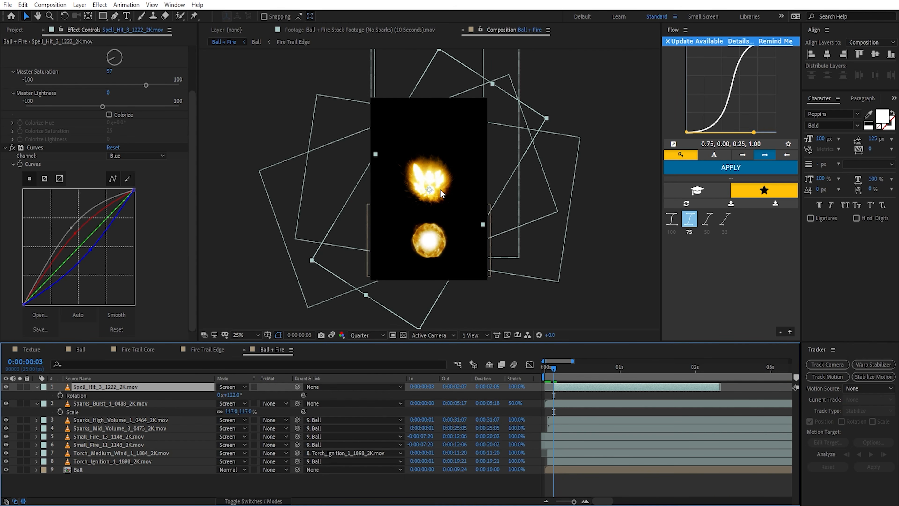
drag(443, 244, 441, 247)
drag(557, 370, 566, 370)
key(s)
drag(243, 398, 187, 396)
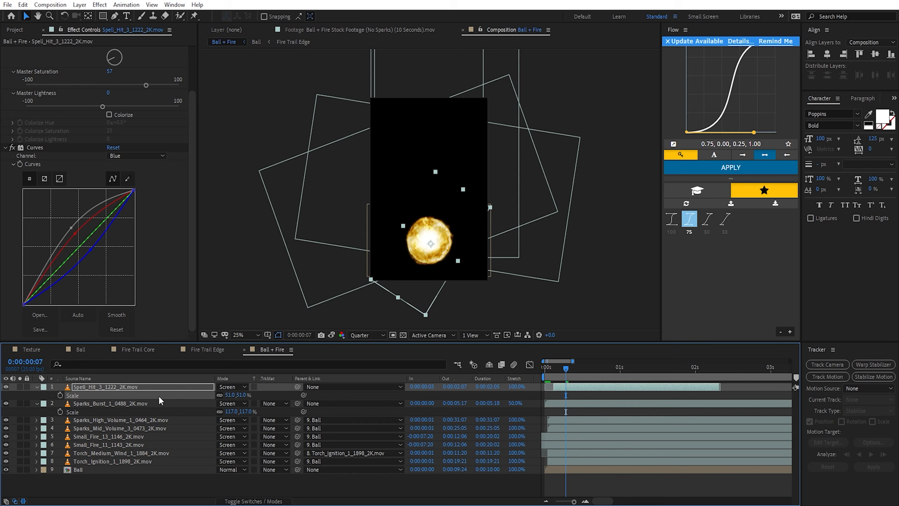
Step: Set starting Position and Scale keyframes on the Spell_Hit_3 layer at 0:00:00:03, with Scale at 43%
key(shift+p)
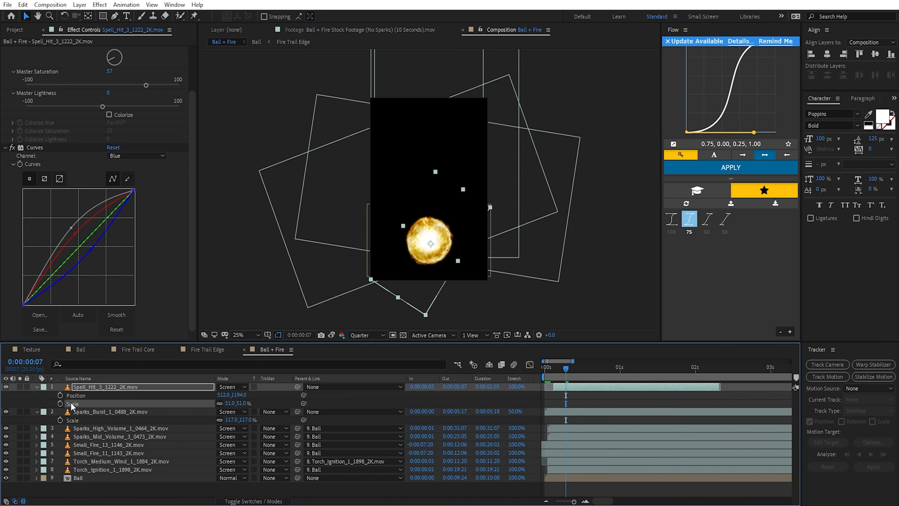
key(shift+t)
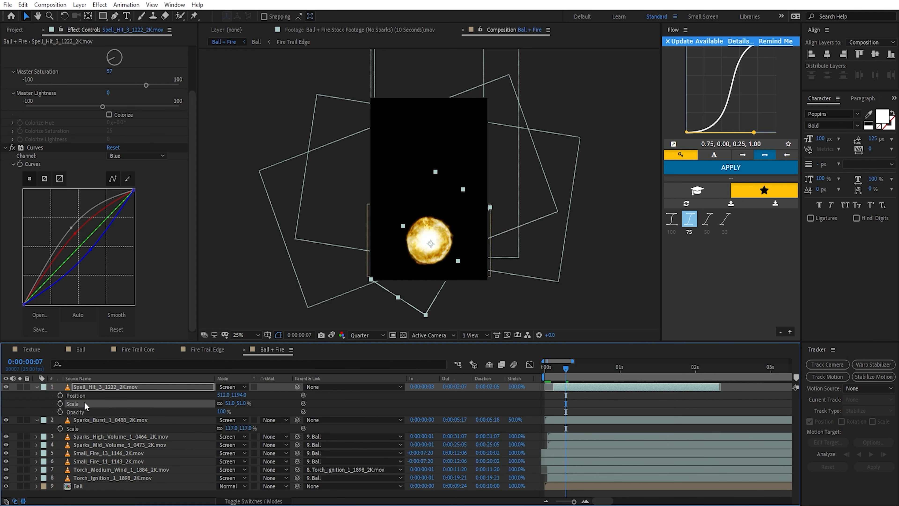
key(shift+t)
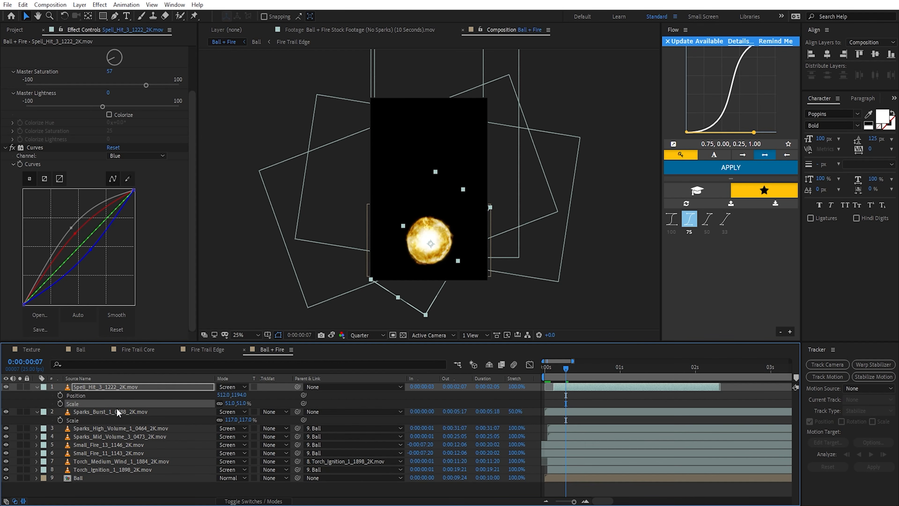
click(60, 395)
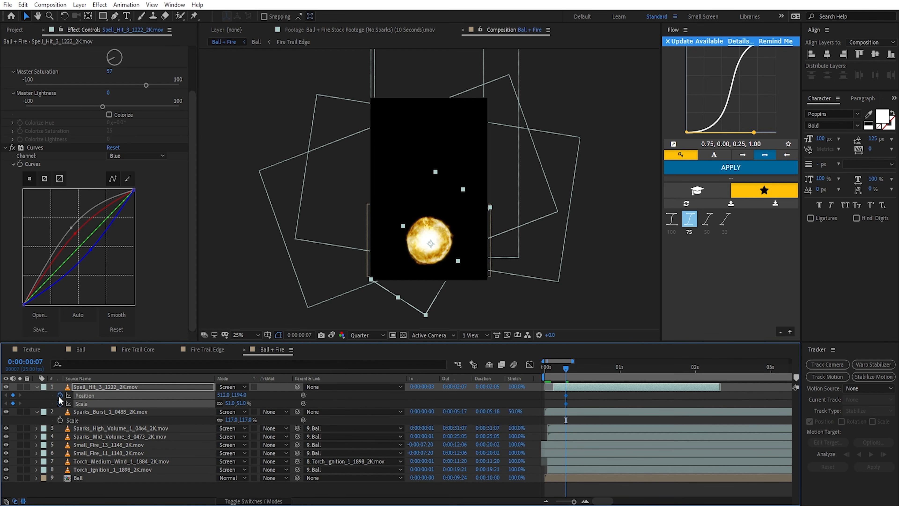
drag(565, 370, 554, 369)
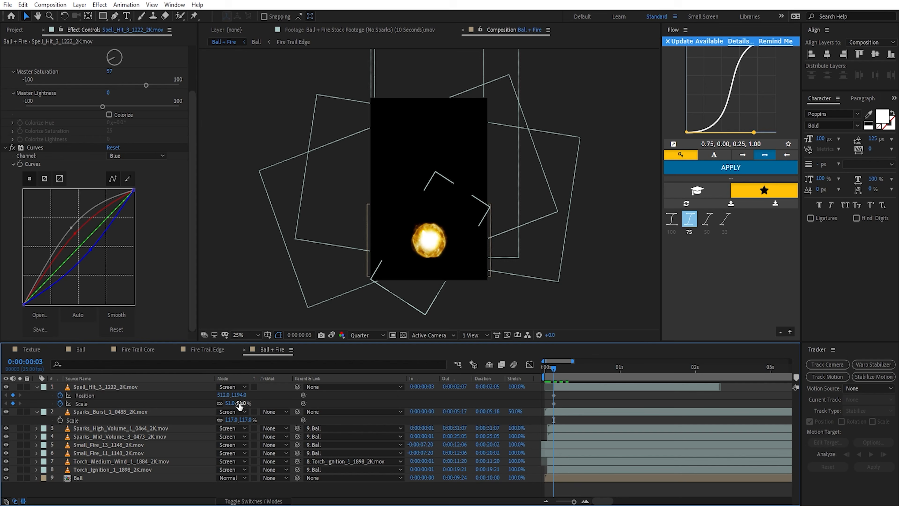
drag(238, 403, 234, 404)
Step: At 0:00:02:01, keyframe the Spell_Hit_3 layer at 132% scale and raise it to position 512, 878
drag(553, 368, 697, 374)
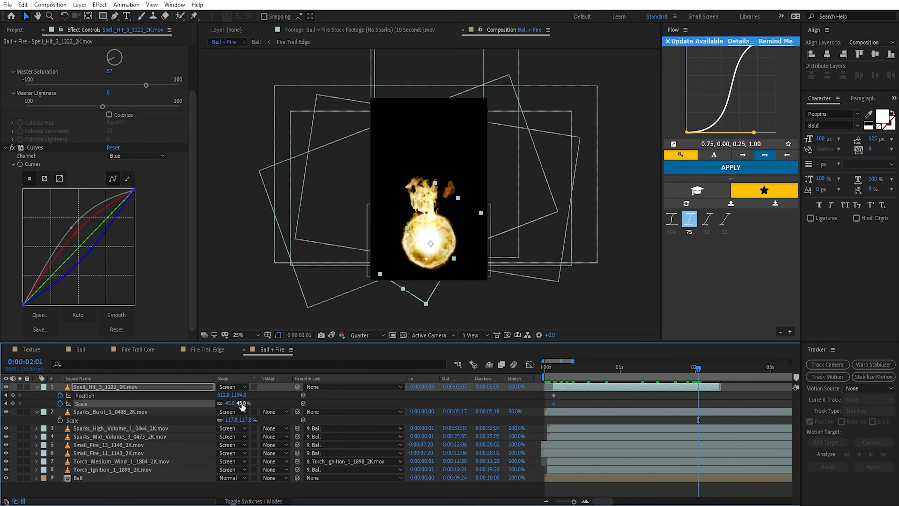
drag(241, 403, 312, 399)
drag(454, 240, 448, 198)
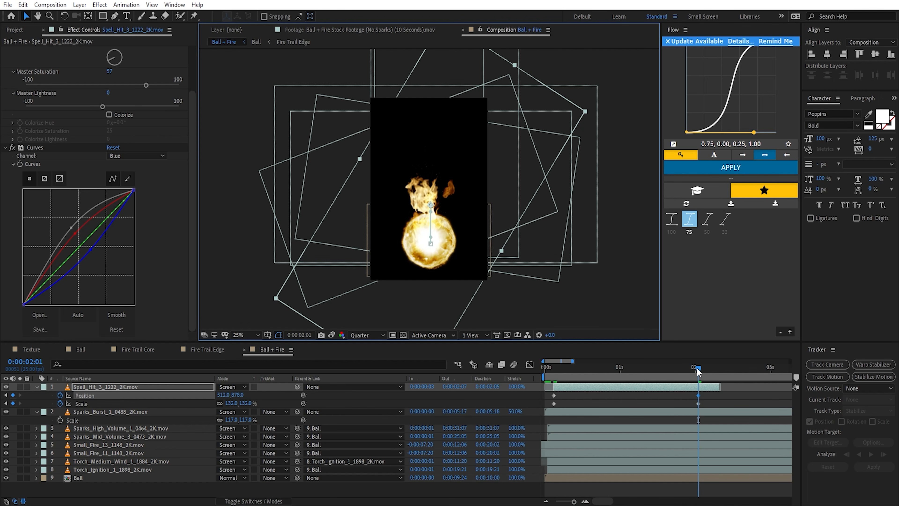
Step: Bring the Spell_Hit_3 layer's ending Position and Scale keyframes back to one second with easing, and preview the burst
drag(696, 367, 595, 369)
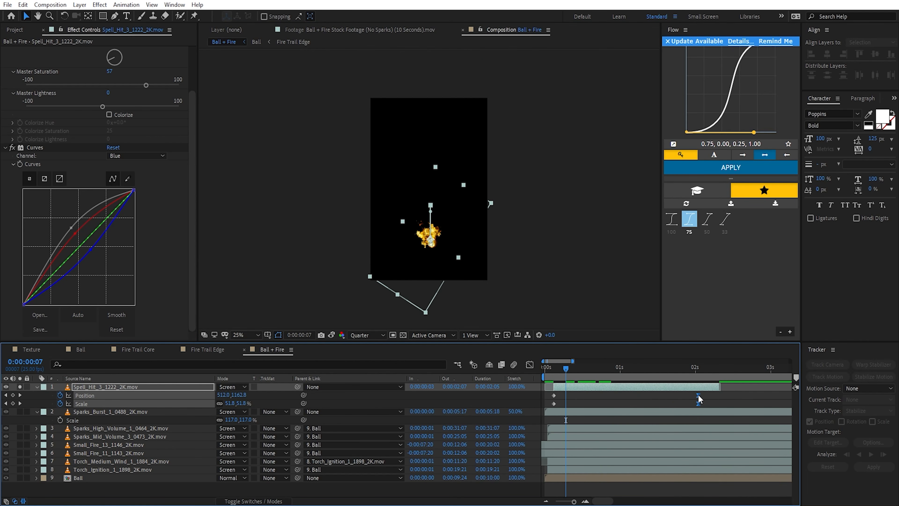
drag(697, 395, 616, 396)
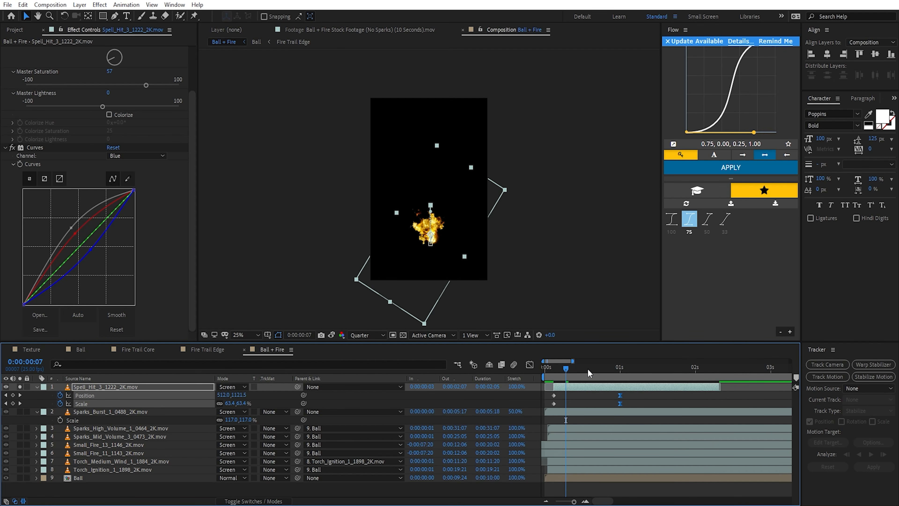
mouse_move(591, 368)
mouse_down()
mouse_move(575, 366)
mouse_move(595, 368)
mouse_up()
key(space)
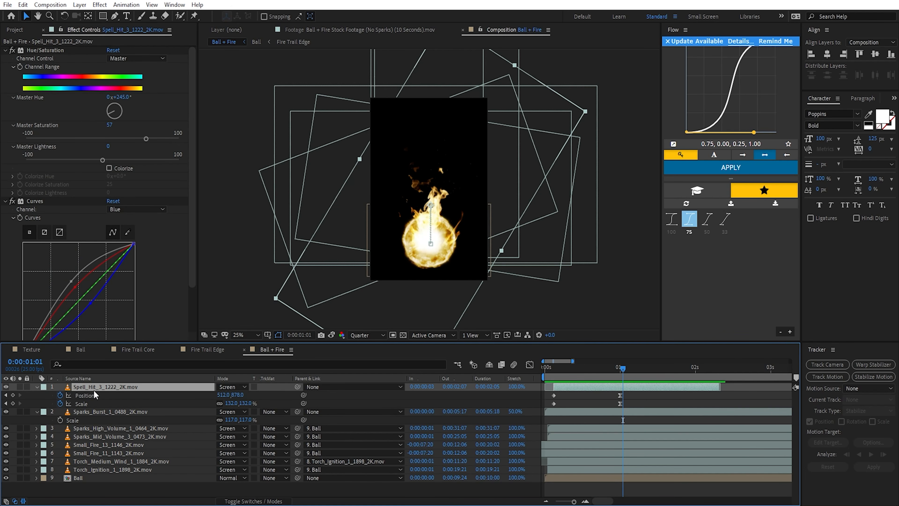
Step: Duplicate the Spell_Hit_3 layer and replace the copy's footage with Spell_Hit_Side_2_1231_2K.mov
key(ctrl+d)
click(22, 31)
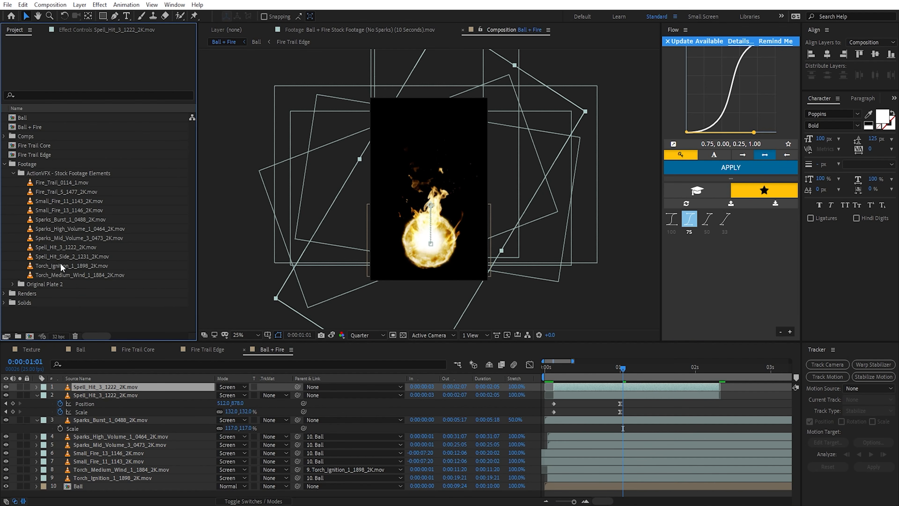
drag(54, 257, 118, 387)
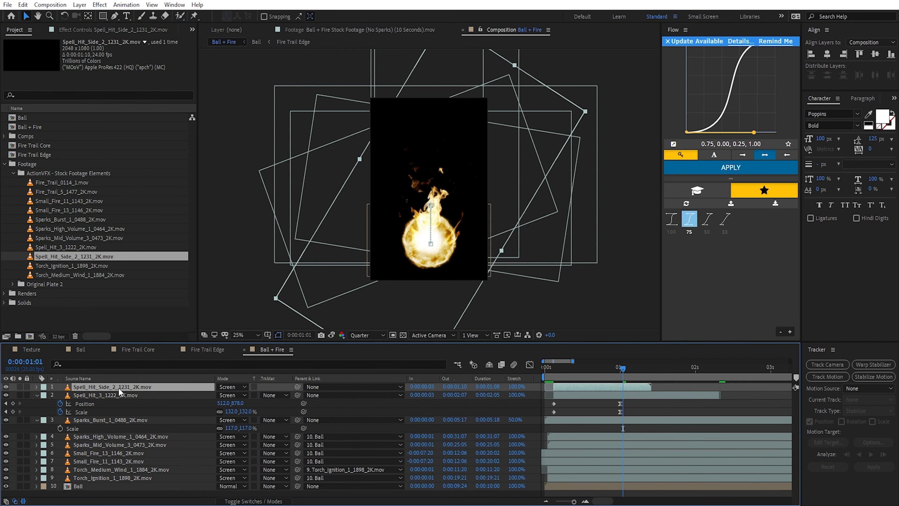
Step: Remove the Position and Scale keyframes from the Spell_Hit_Side_2 layer and parent it to the Spell_Hit_3 layer
key(Page_Up)
key(u)
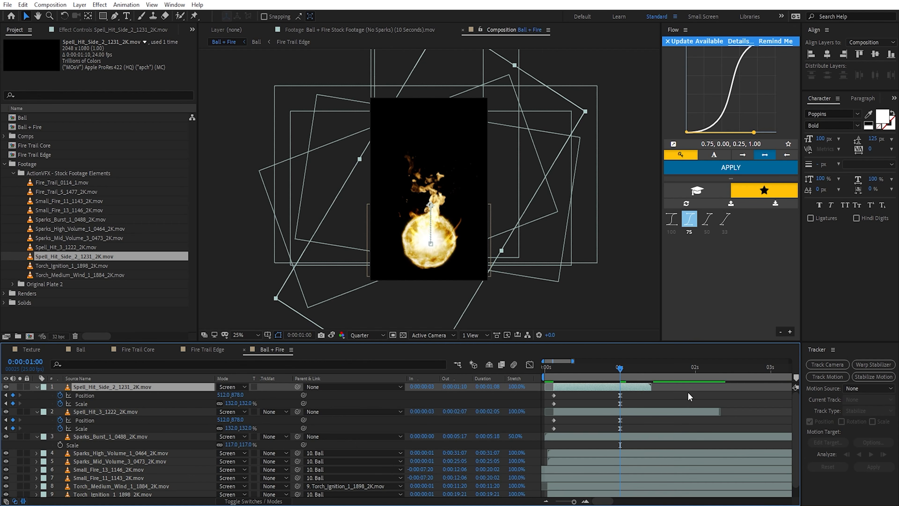
click(60, 395)
click(60, 403)
drag(297, 387, 149, 412)
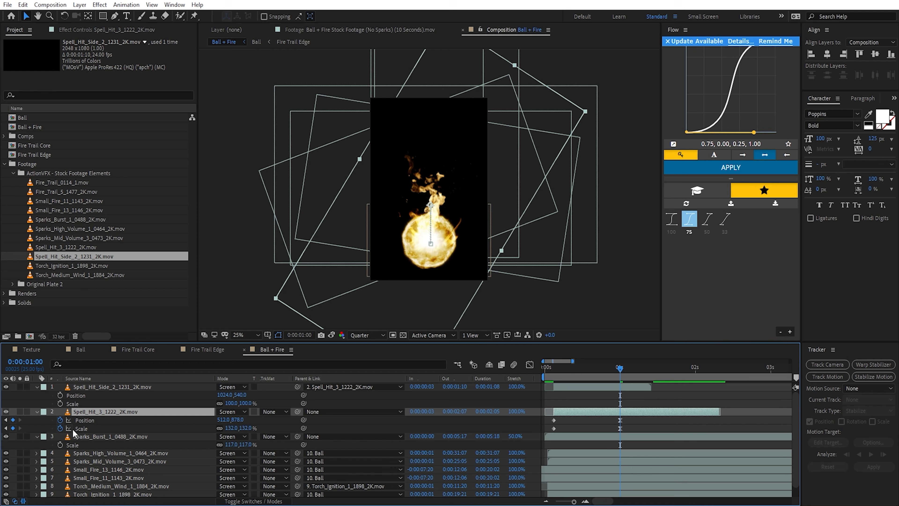
click(105, 420)
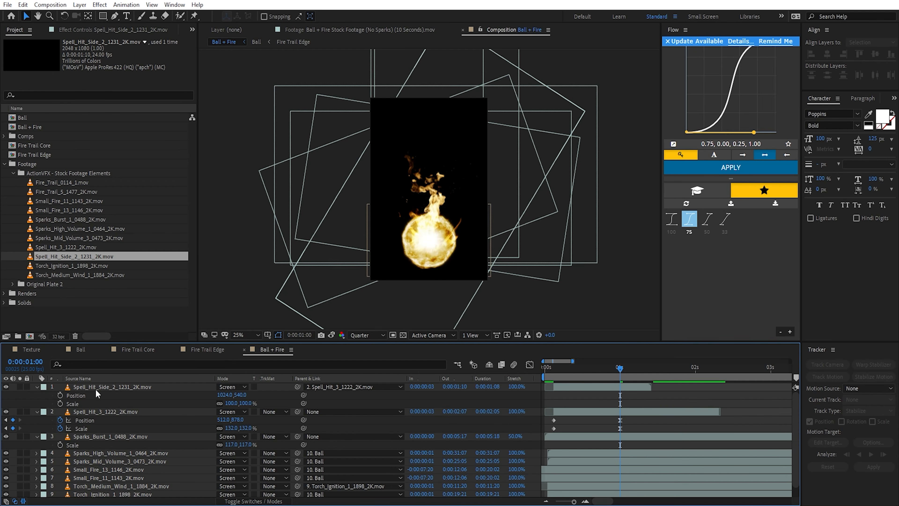
Step: Isolate the Spell_Hit_Side_2 layer at an early frame of its burst and adjust its rotation
click(96, 387)
click(20, 387)
drag(612, 368, 560, 372)
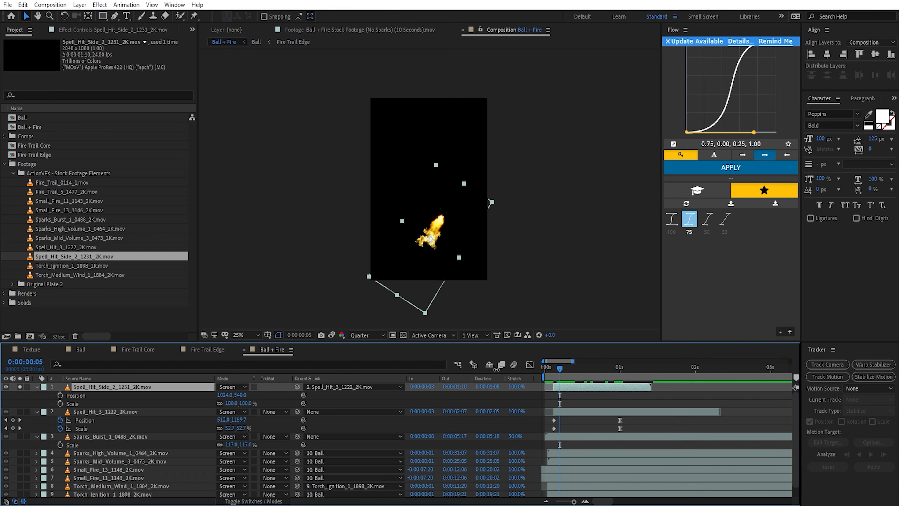
key(r)
drag(227, 394, 260, 395)
key(s)
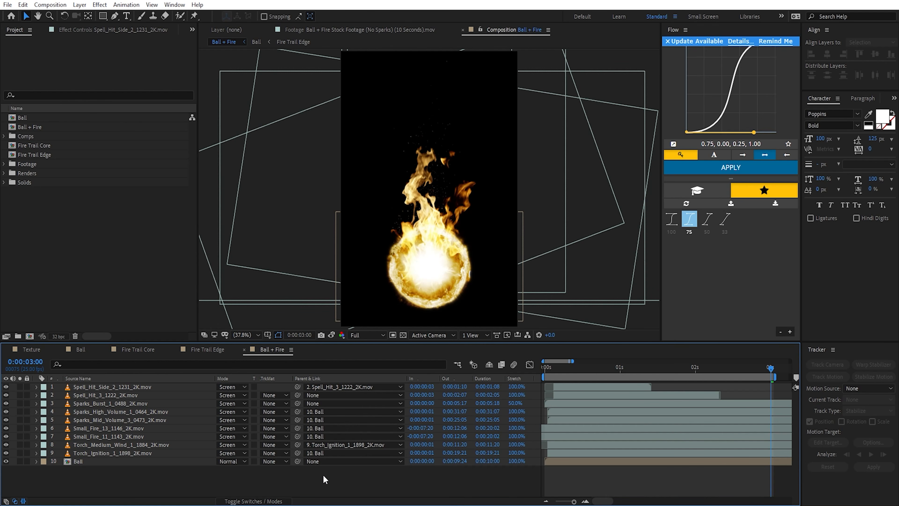
Step: Create a black 1000 x 1500 px solid named BG and place it beneath all other layers
key(ctrl+y)
click(196, 326)
text(000000)
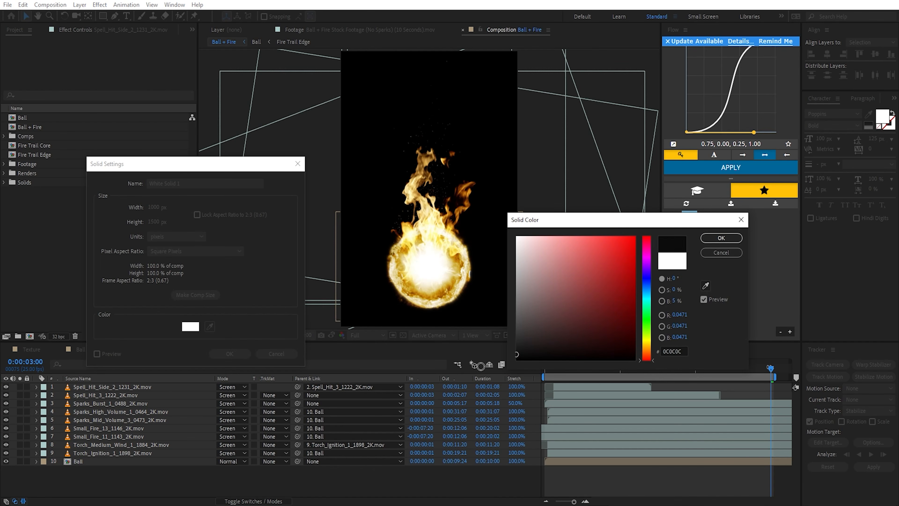
key(Return)
text(BG)
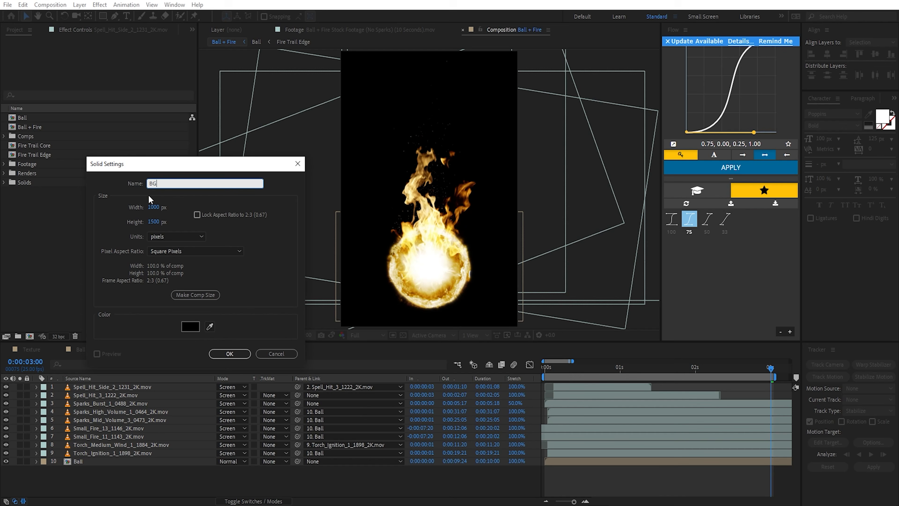
click(230, 353)
drag(94, 385, 135, 493)
click(136, 492)
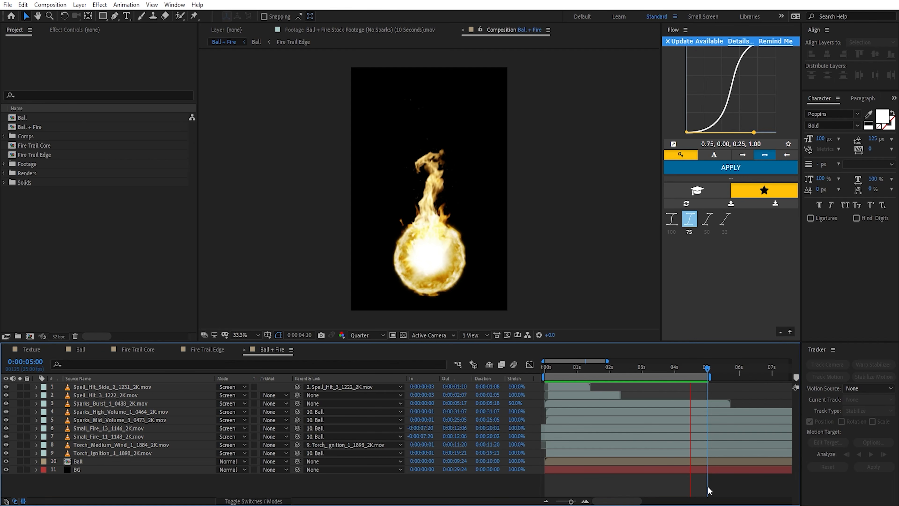
Step: Hide the Sparks_High_Volume and Sparks_Mid_Volume layers in Ball + Fire, and duplicate the composition as Ball + Fire + Sparks with both layers shown
click(594, 368)
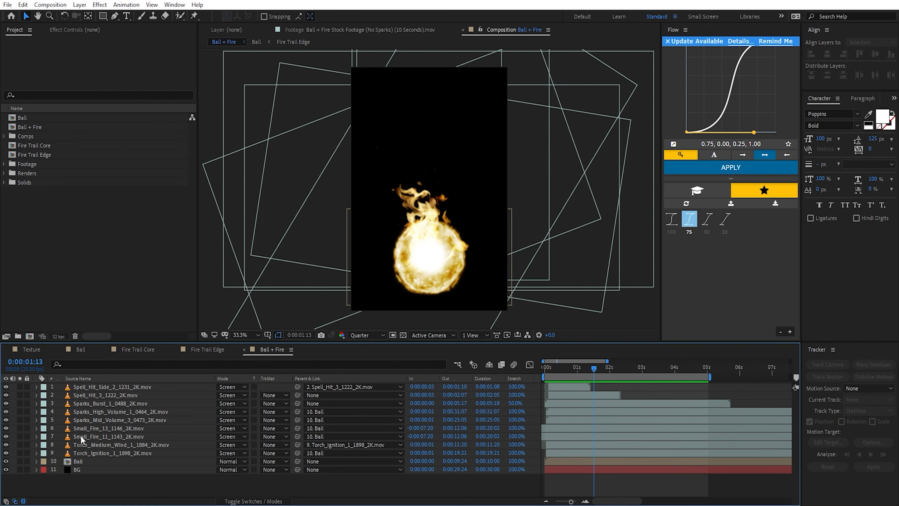
drag(6, 411, 5, 421)
click(38, 126)
key(ctrl+d)
key(Return)
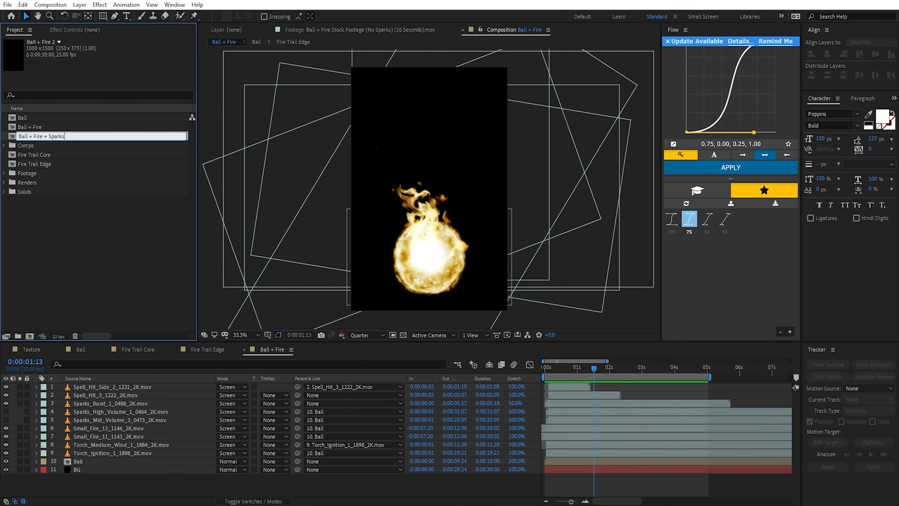
key(Return)
double_click(49, 136)
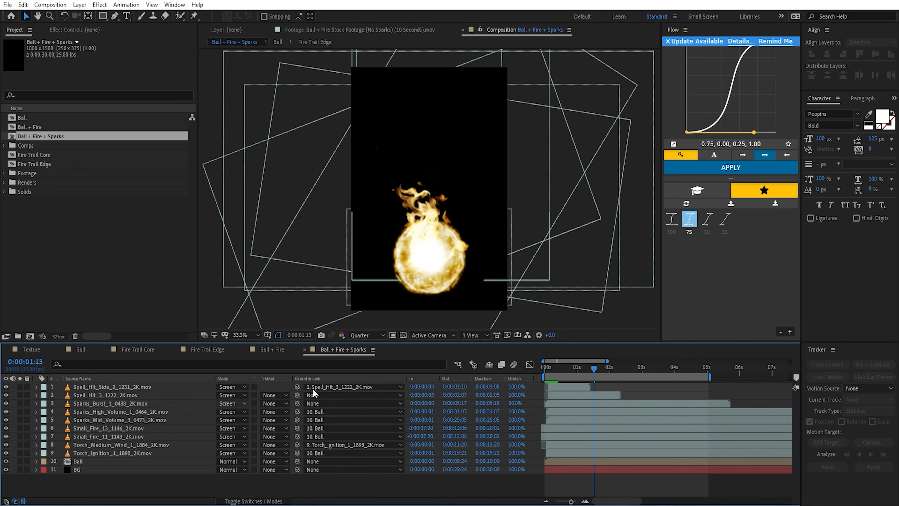
Step: Add the Ball + Fire and Ball + Fire + Sparks compositions to the render queue
click(38, 127)
shift+click(54, 136)
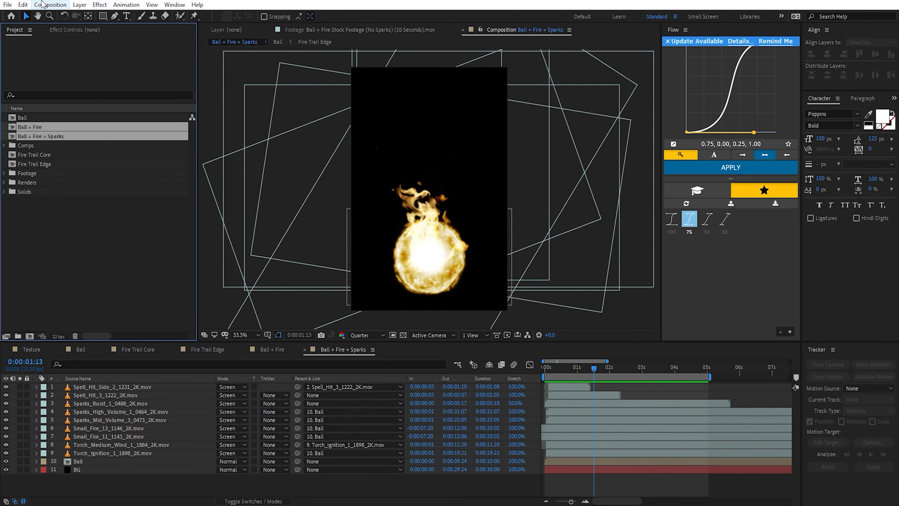
click(41, 4)
click(70, 112)
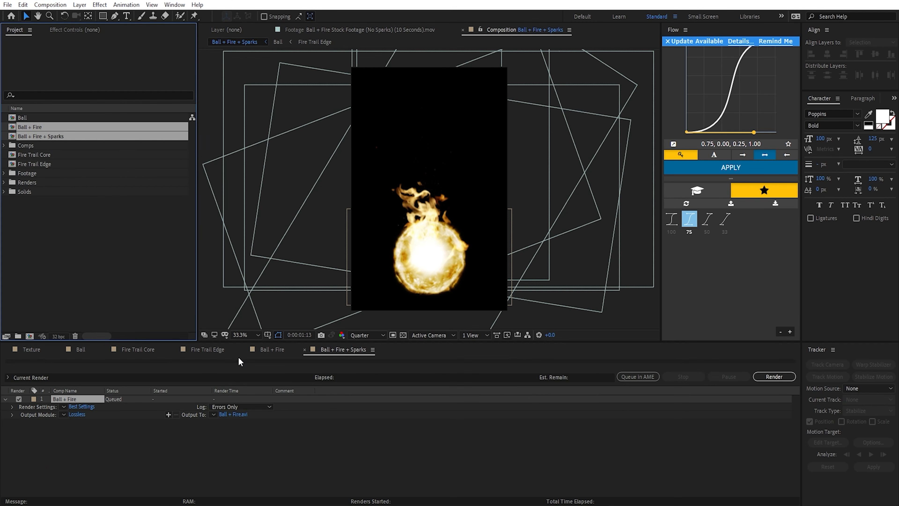
Step: Set the output format of both queued compositions to QuickTime and render them
click(77, 414)
click(424, 182)
click(418, 294)
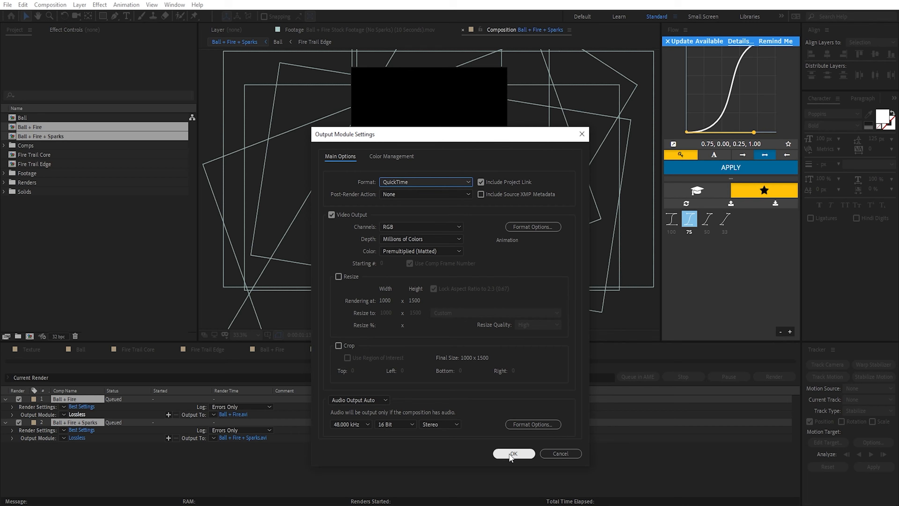
click(513, 453)
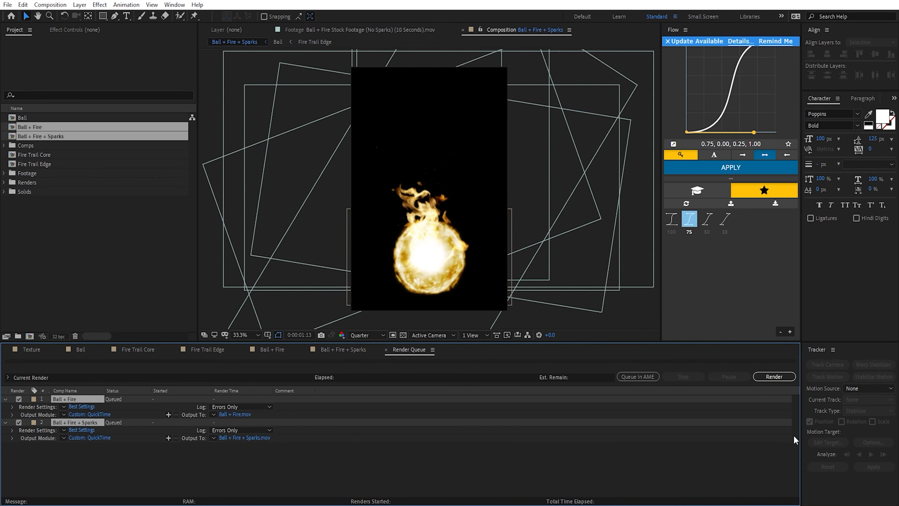
click(774, 376)
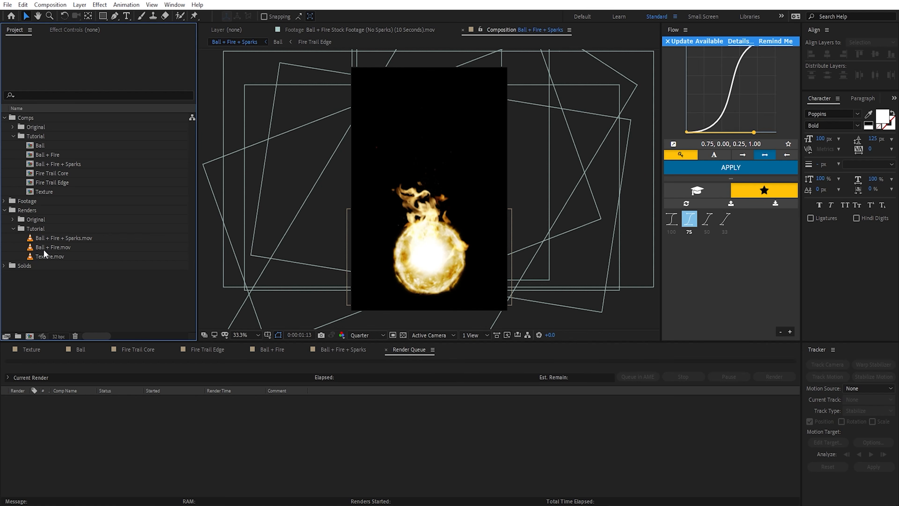
Step: Review the imported Ball + Fire renders and the organized Comps, Footage and Renders folders in the project
click(44, 247)
shift+click(73, 237)
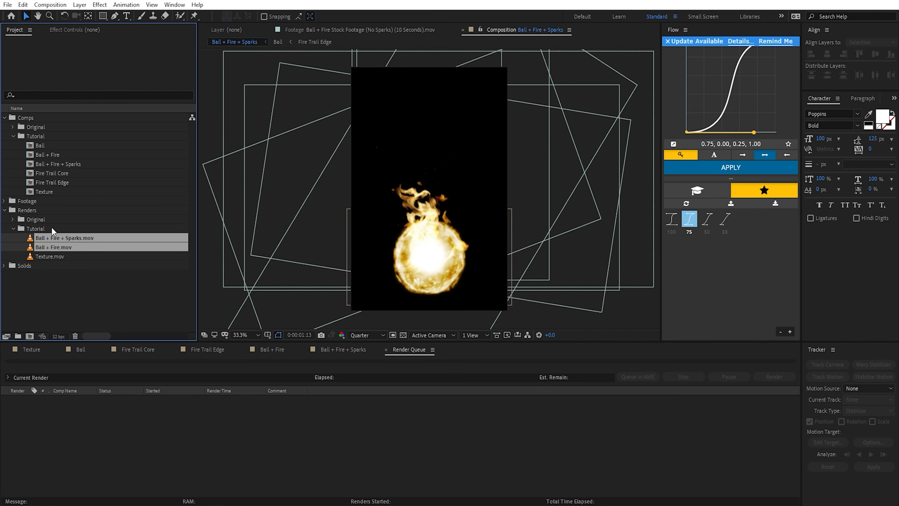
click(79, 280)
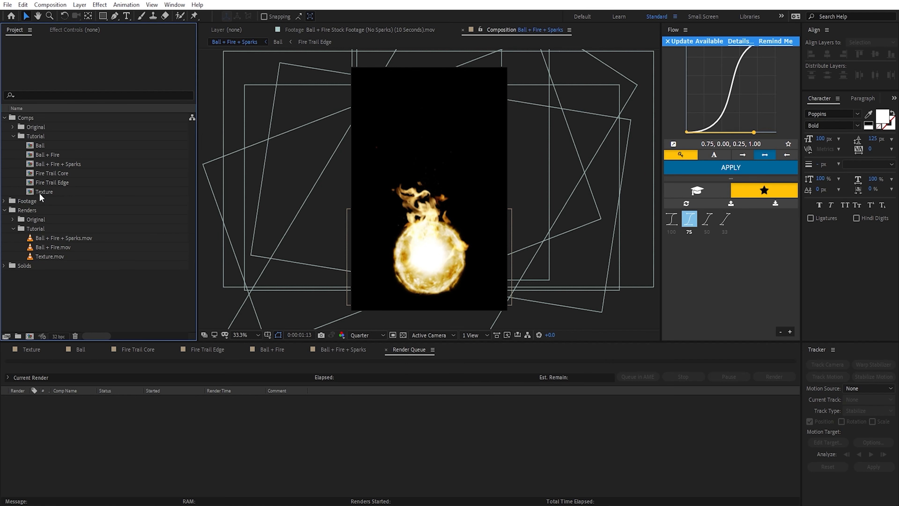
click(40, 192)
click(36, 137)
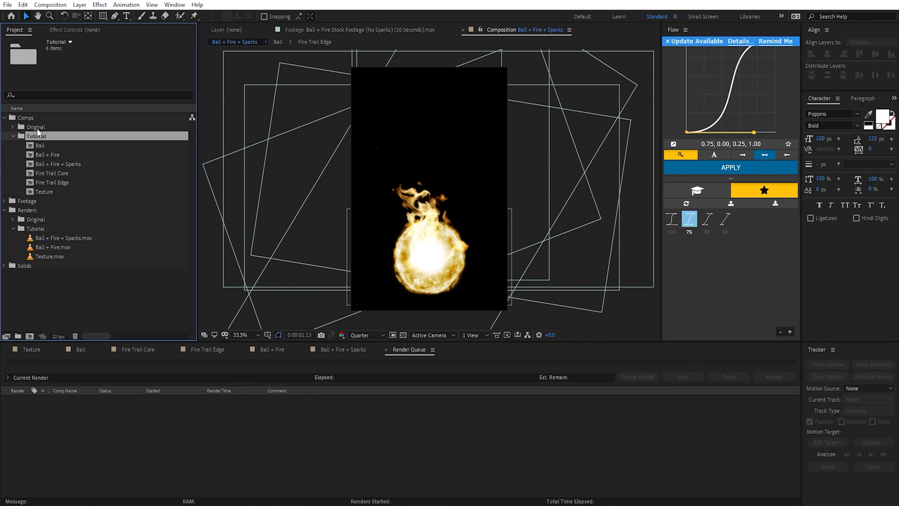
click(65, 247)
ctrl+click(36, 238)
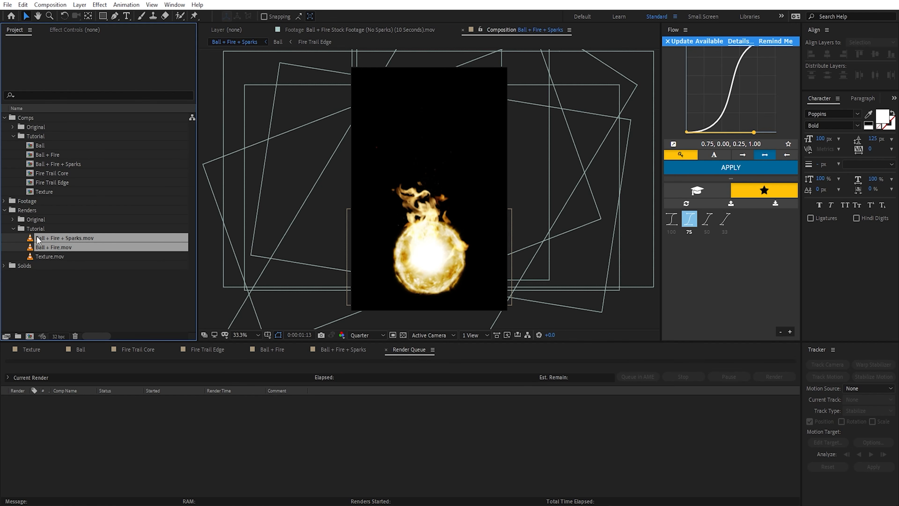
click(31, 228)
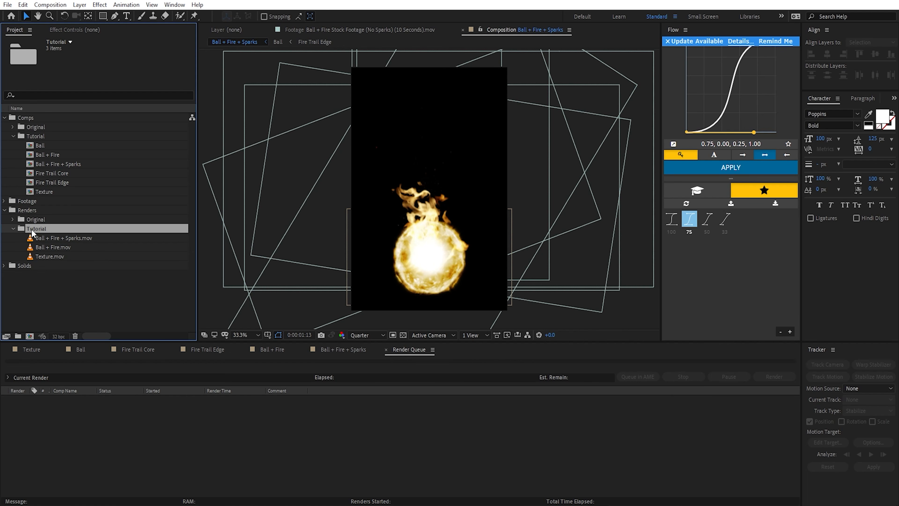
click(31, 211)
click(33, 201)
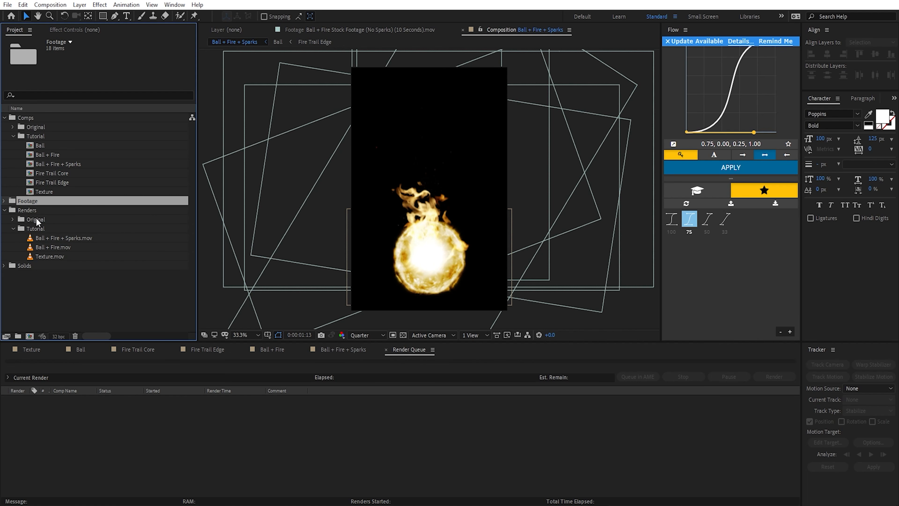
click(39, 201)
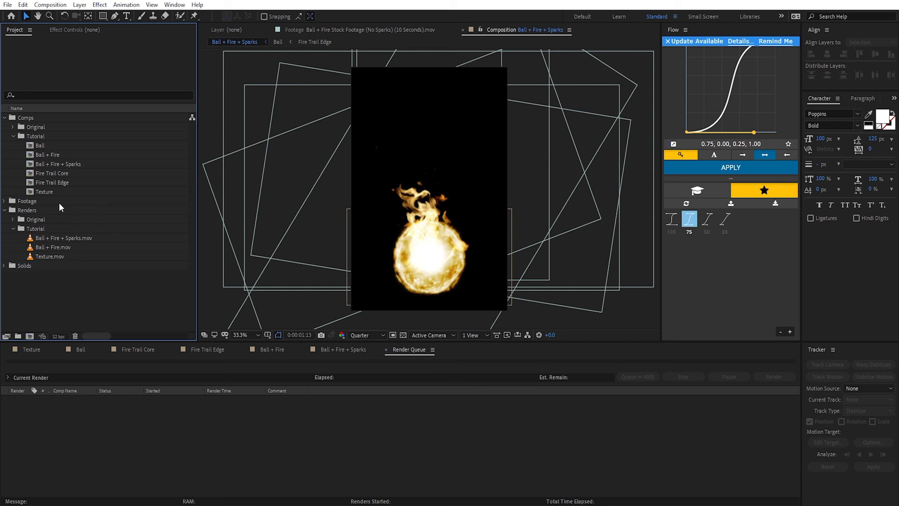
Step: Create a composition from the Fireball - Footage 1080p clip in the Original Plate 2 folder, and close the render queue
click(5, 200)
click(13, 219)
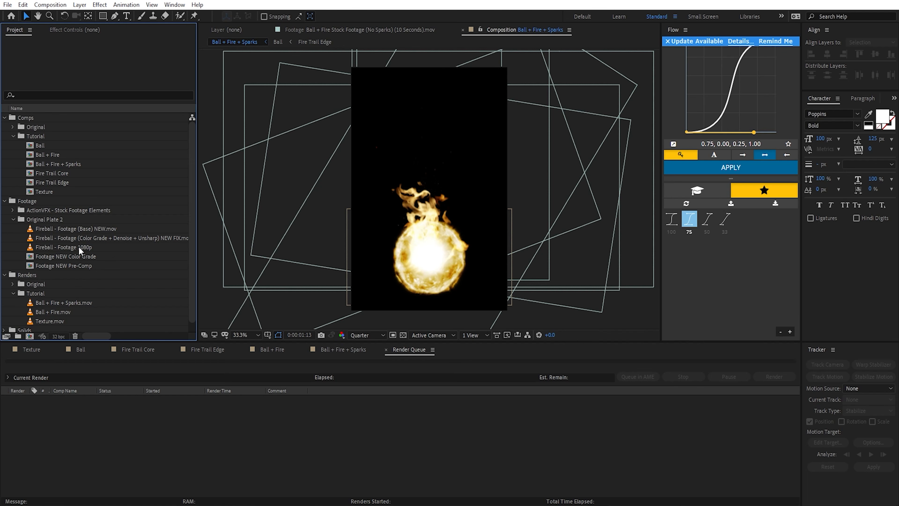
drag(64, 247, 30, 336)
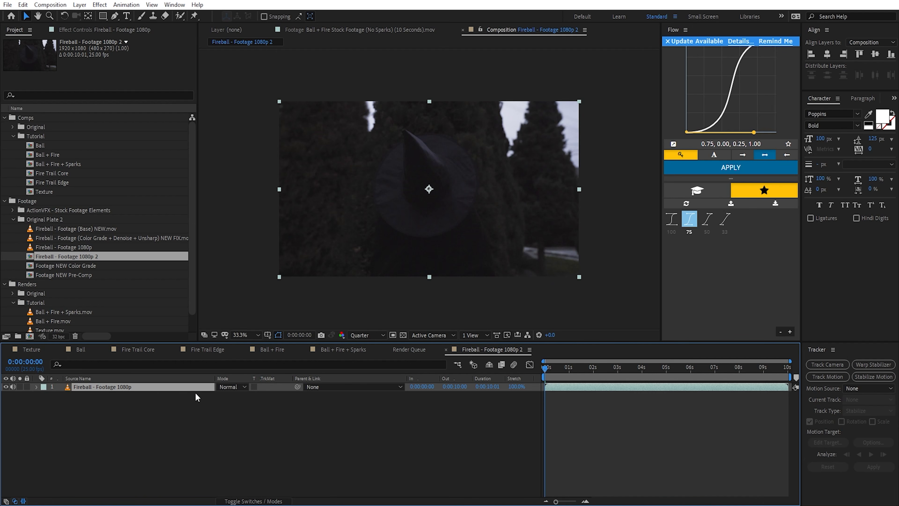
click(636, 427)
key(End)
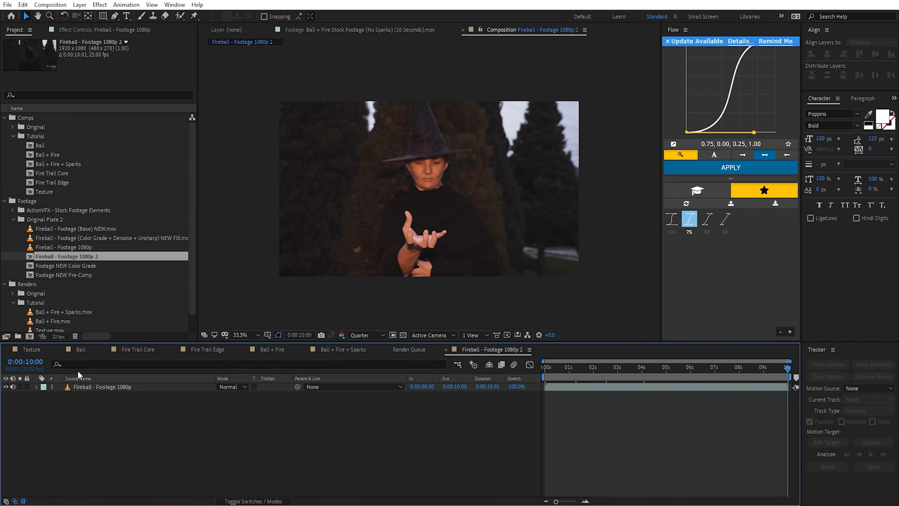
click(386, 349)
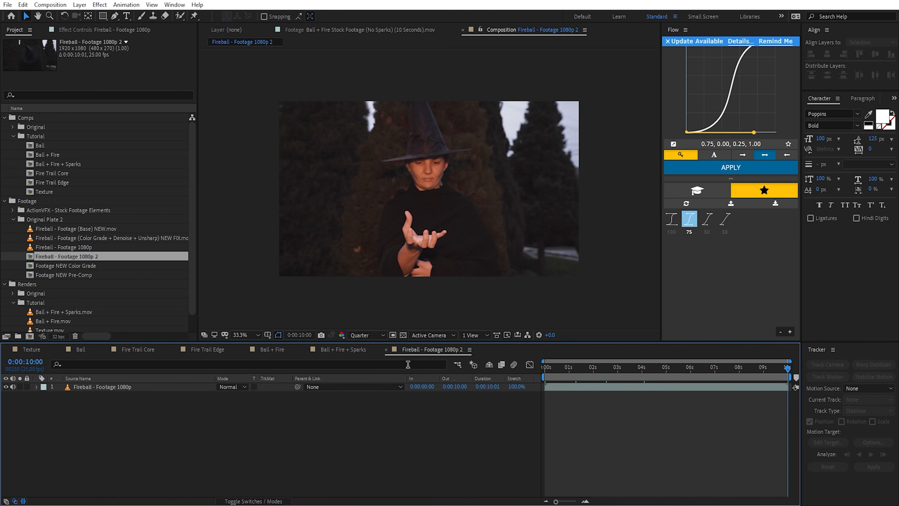
Step: Move the new footage composition into the Tutorial folder under Comps and rename it Fireball Track
drag(77, 253, 41, 138)
key(Return)
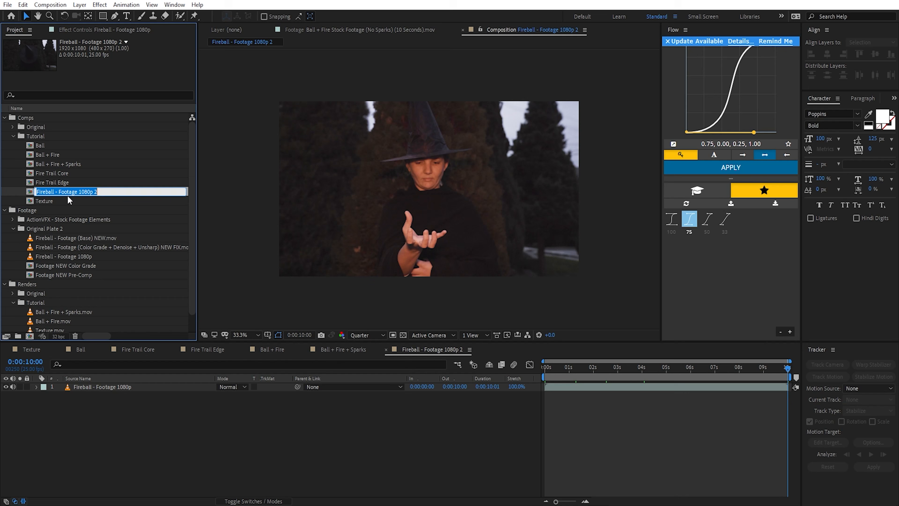
text(Fireball Track)
key(Return)
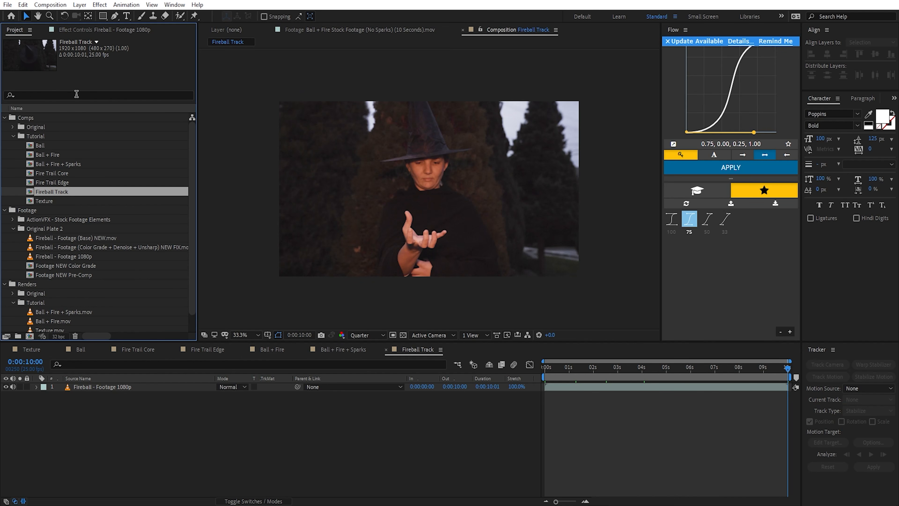
Step: Collapse all the folders in the project
click(57, 95)
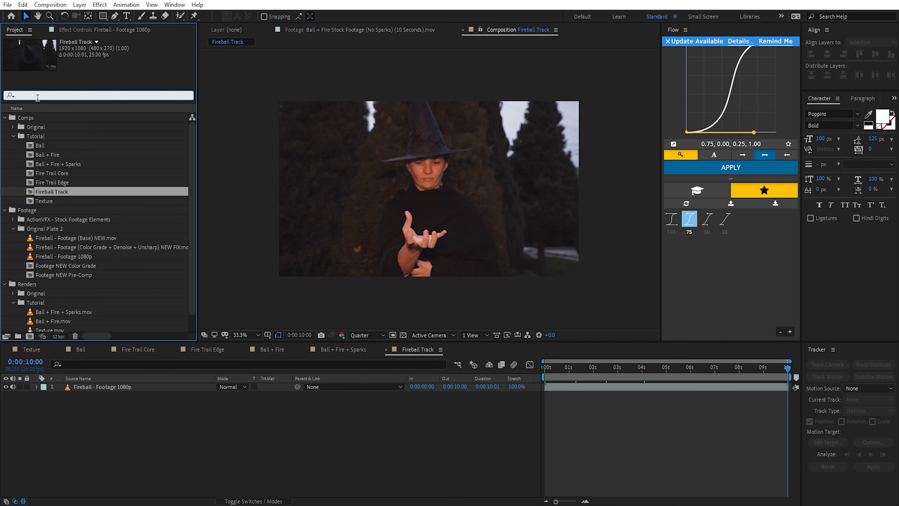
key(BackSpace)
click(77, 283)
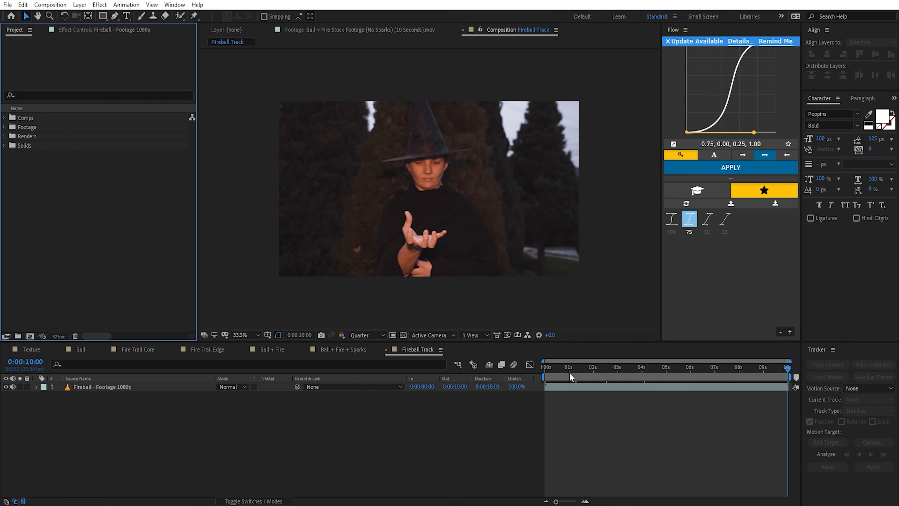
Step: Split the Fireball - Footage 1080p layer at 0:00:01:18, where the hand moves
mouse_move(570, 372)
mouse_down()
mouse_move(548, 370)
mouse_move(592, 371)
mouse_move(581, 370)
mouse_up()
key(slash)
key(comma)
key(equal)
key(equal)
click(590, 388)
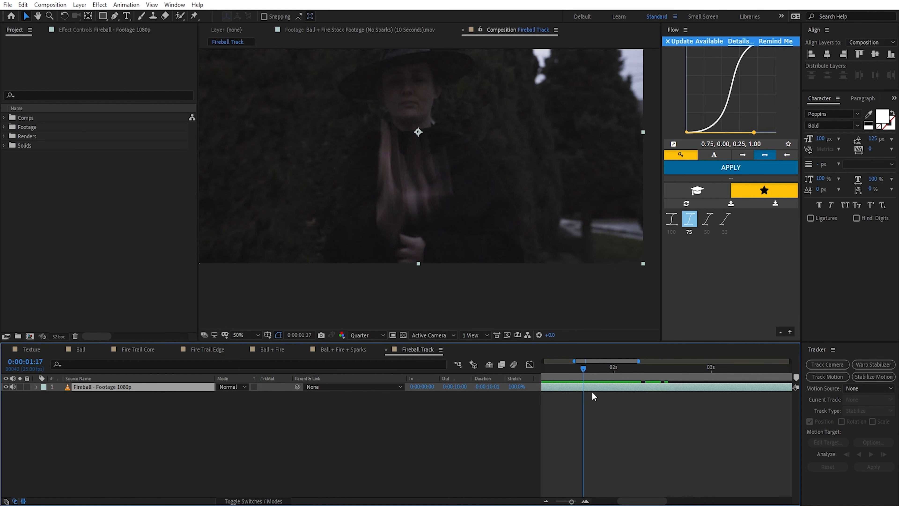
key(Page_Down)
key(ctrl+shift+d)
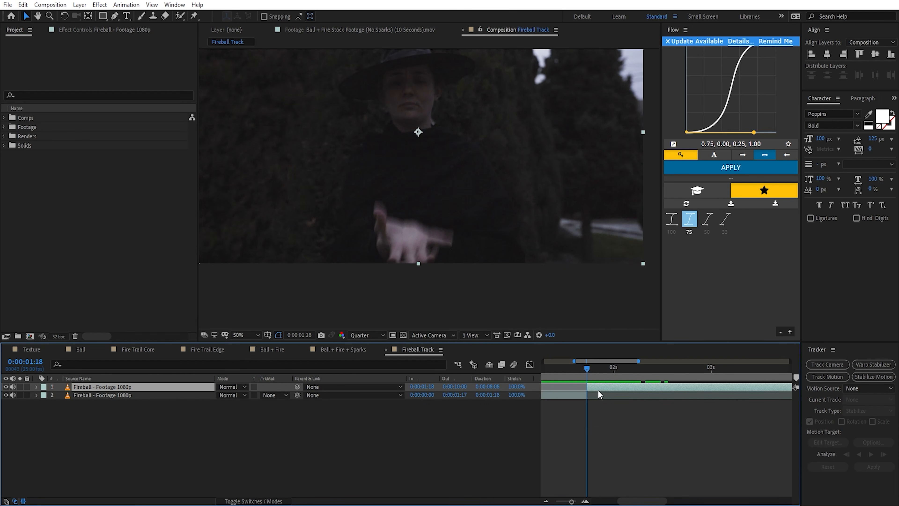
Step: Trim the second clip's opening frames, butt it against the first clip at 0:00:01:18, and preview the cut within a short work area
drag(588, 369, 614, 371)
key(n)
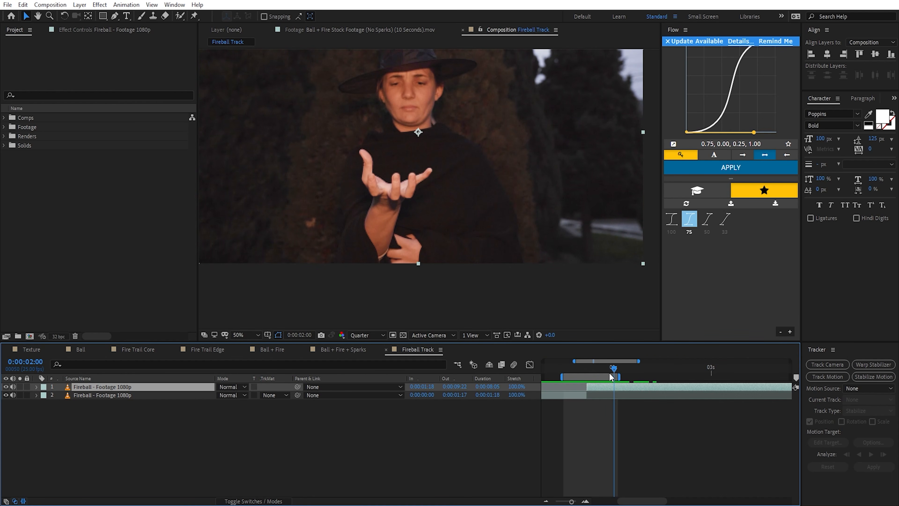
key(space)
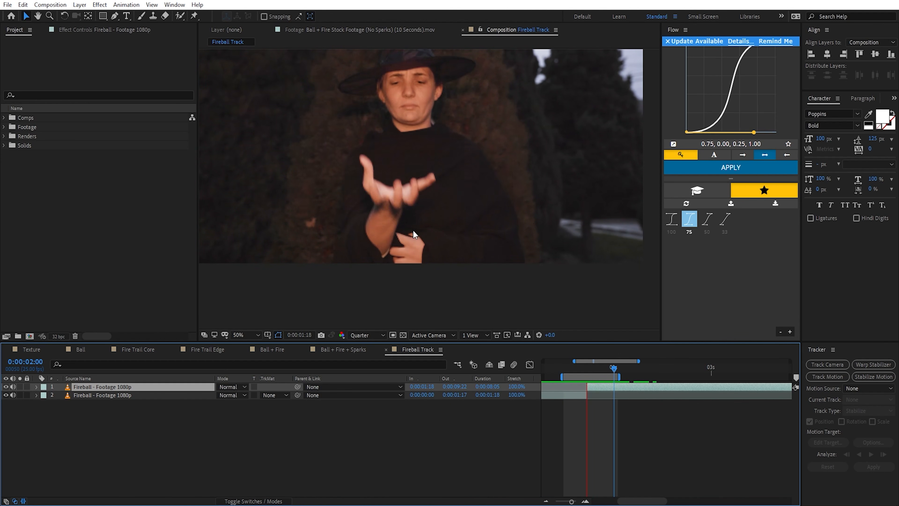
Step: Pre-compose both Fireball - Footage 1080p clips into a composition named Footage, and select the resulting layer
click(115, 395)
shift+click(96, 386)
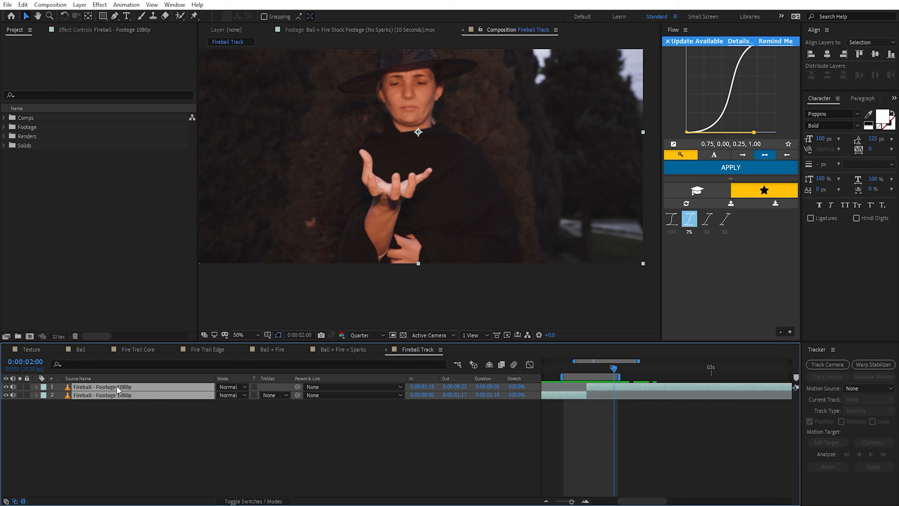
key(ctrl+shift+c)
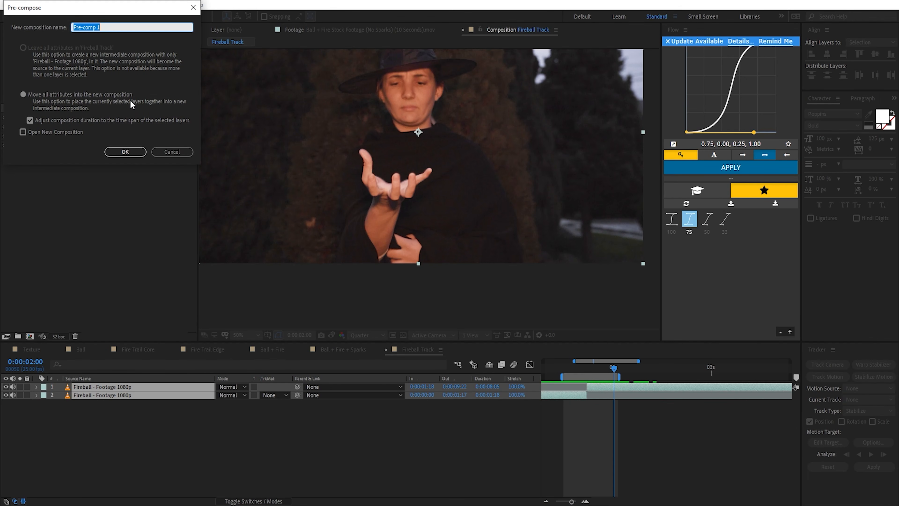
text(Footage)
key(Return)
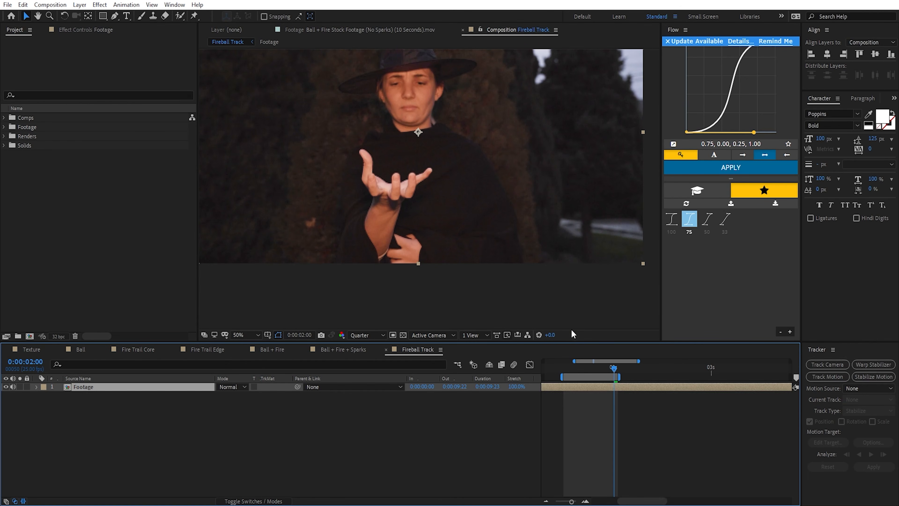
click(185, 404)
click(129, 388)
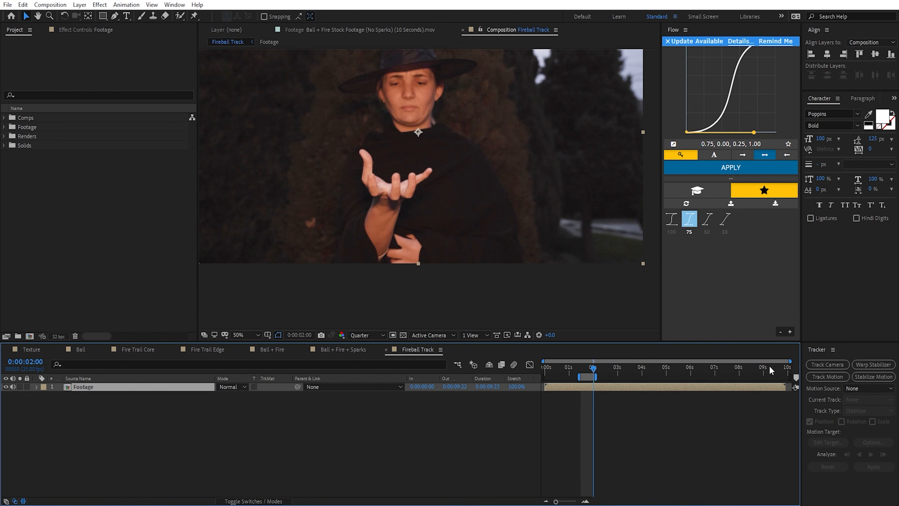
Step: Switch to the Default workspace, show the Tracker there, and give the upper area of the workspace more height
click(175, 4)
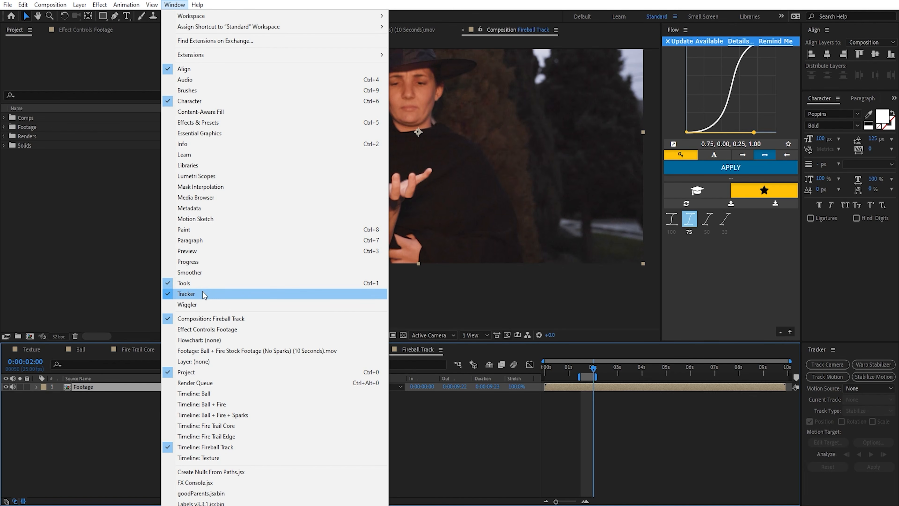
click(198, 293)
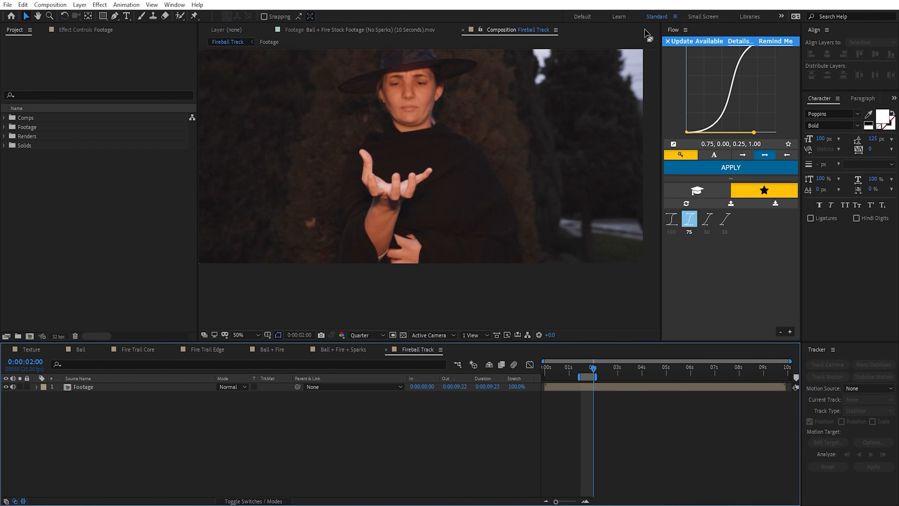
click(581, 17)
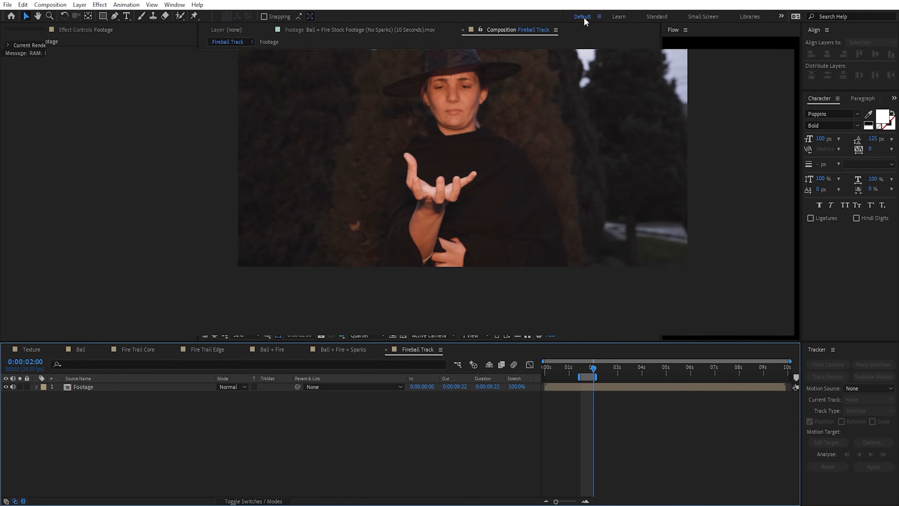
click(174, 5)
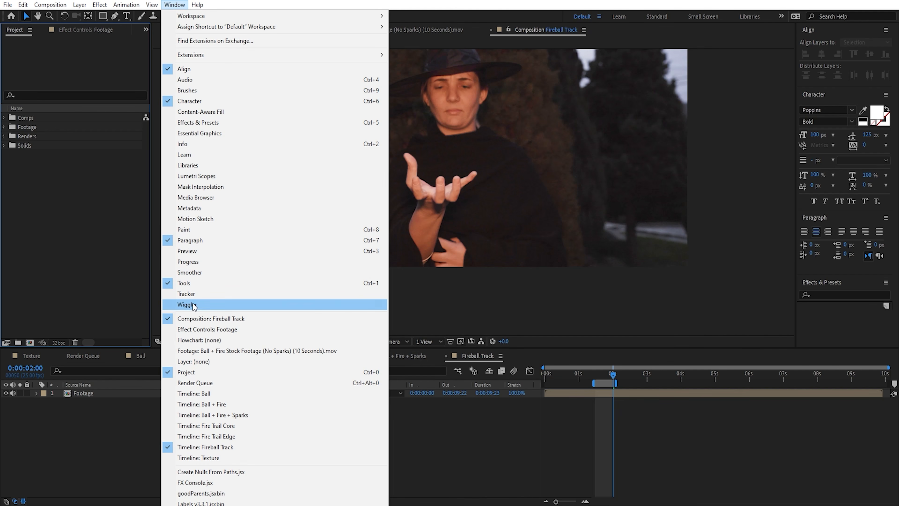
click(197, 298)
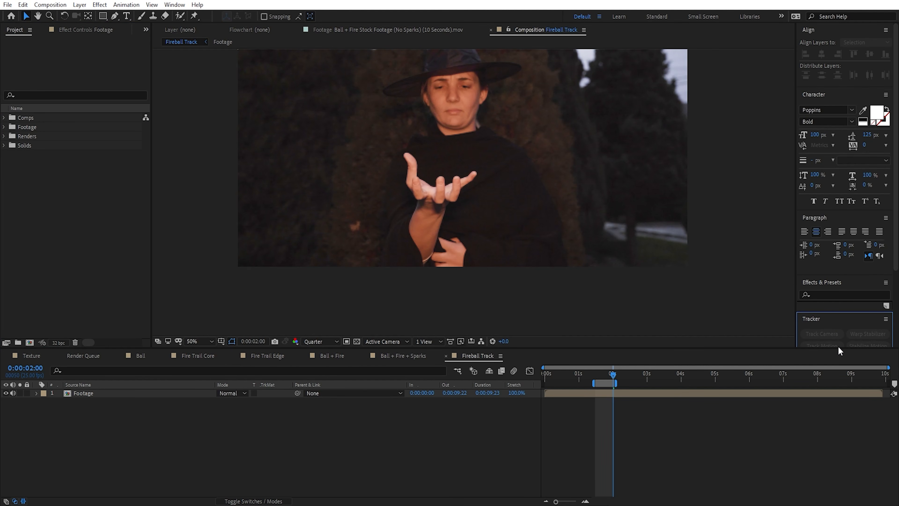
drag(838, 347, 839, 380)
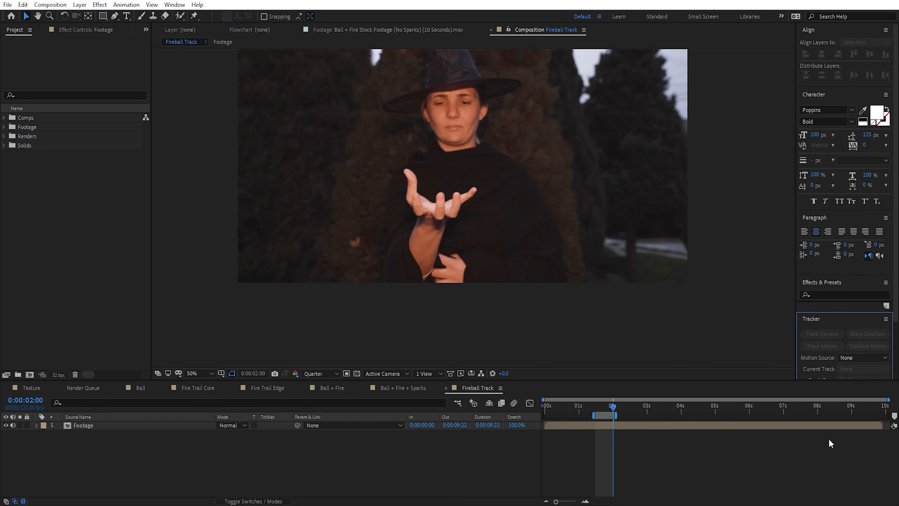
Step: Set the preview resolution to Full and start Track Motion on the Footage layer
click(106, 427)
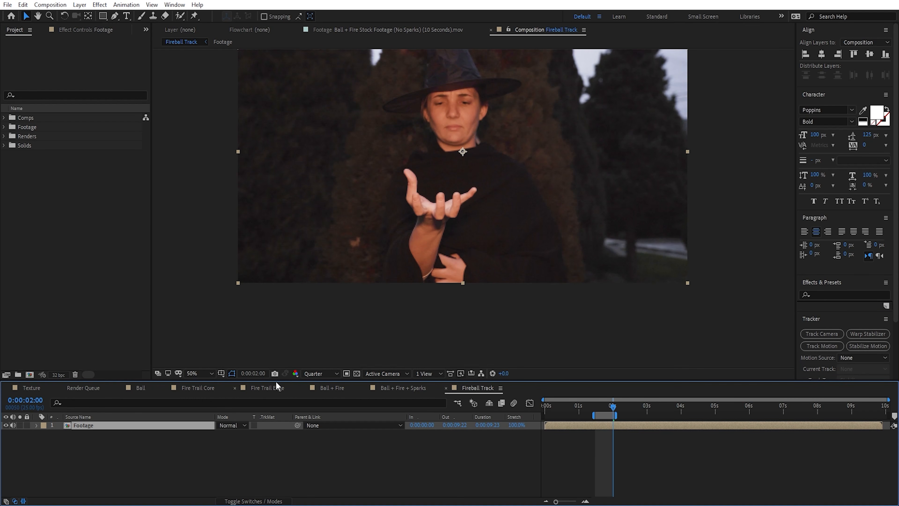
click(319, 373)
click(315, 396)
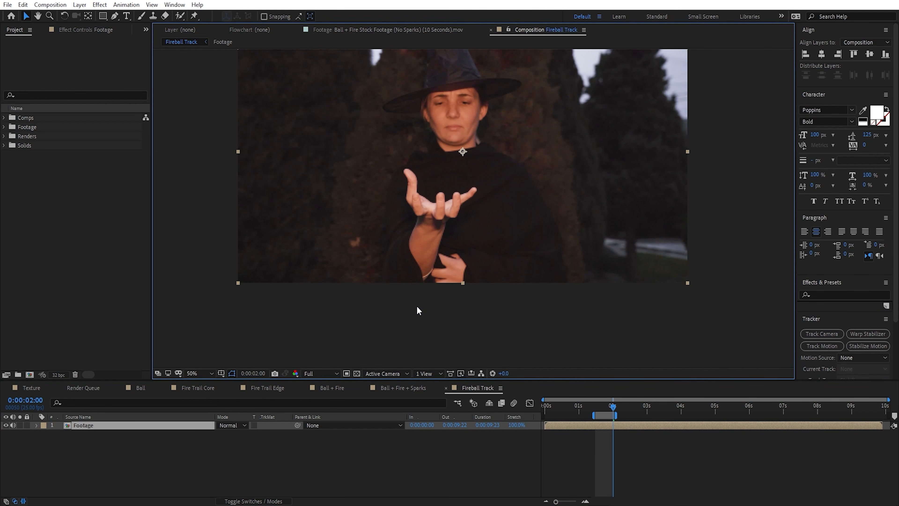
click(833, 349)
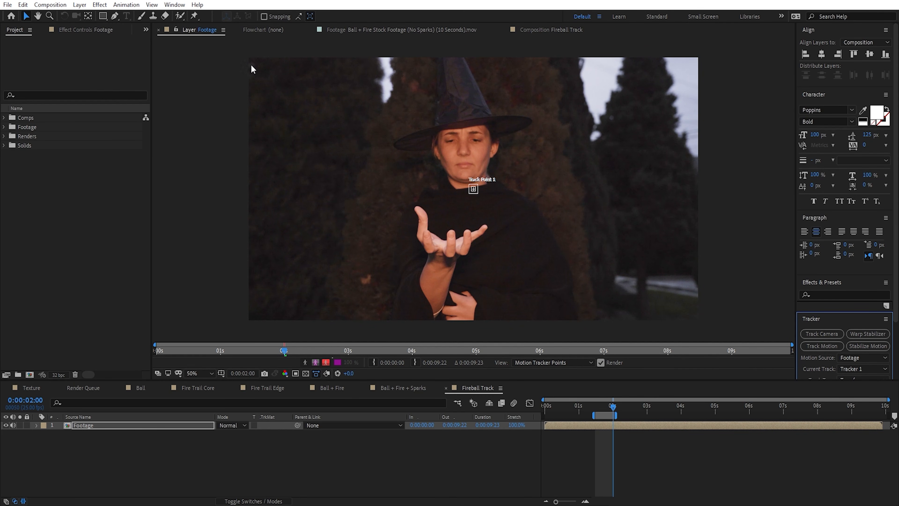
Step: Enlarge the feature and search regions of Track Point 1 and bring the point down above the hand
scroll(472, 185, up, 2)
drag(482, 180, 491, 173)
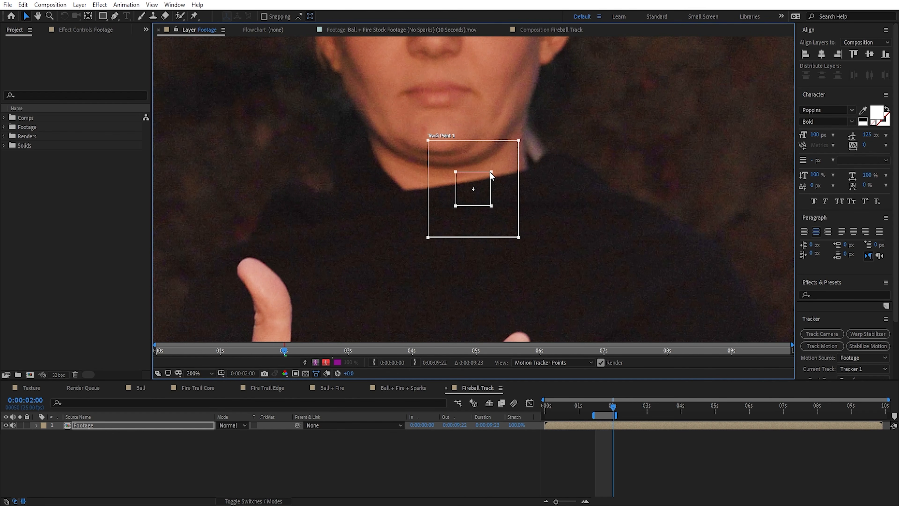
drag(518, 141, 532, 128)
drag(494, 197, 426, 283)
drag(434, 280, 516, 125)
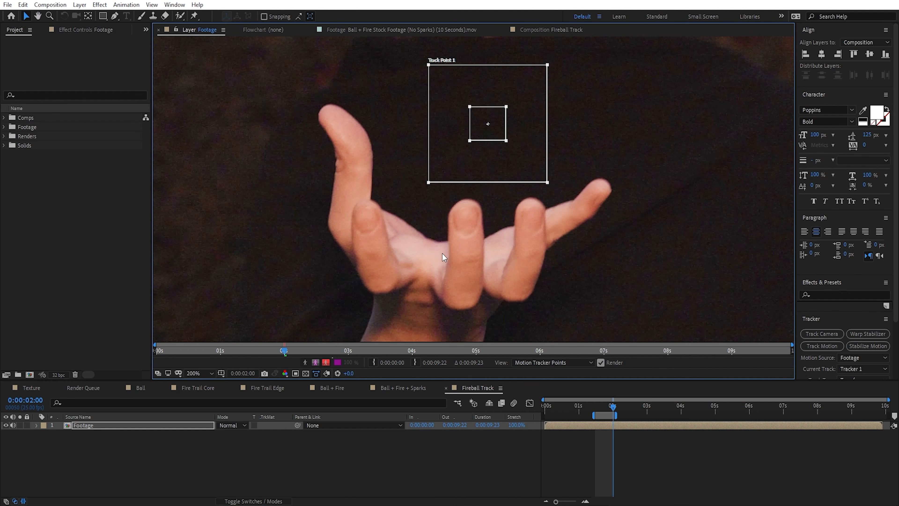
Step: Review the hand's movement, go to 0:00:02:13, and place Track Point 1 over the tip of the middle finger
drag(602, 406, 681, 414)
scroll(686, 304, down, 1)
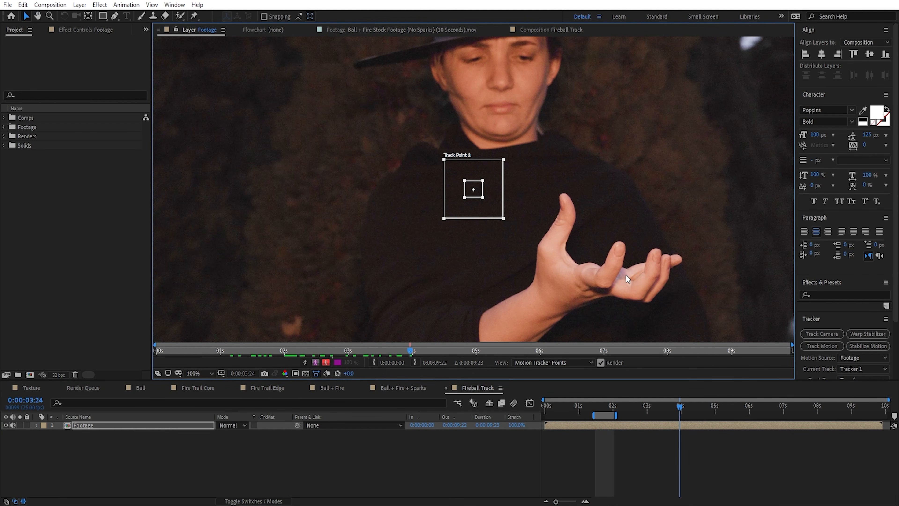
drag(674, 400, 630, 407)
scroll(459, 252, up, 1)
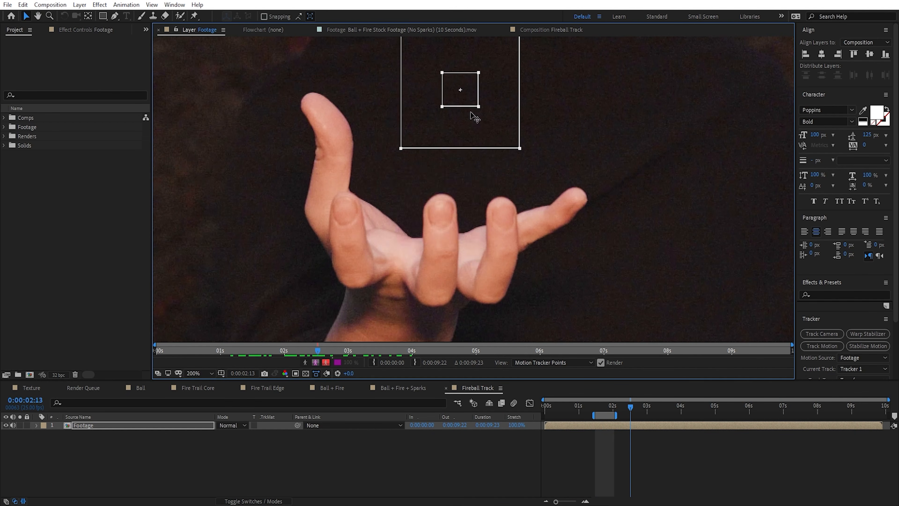
drag(468, 89, 443, 226)
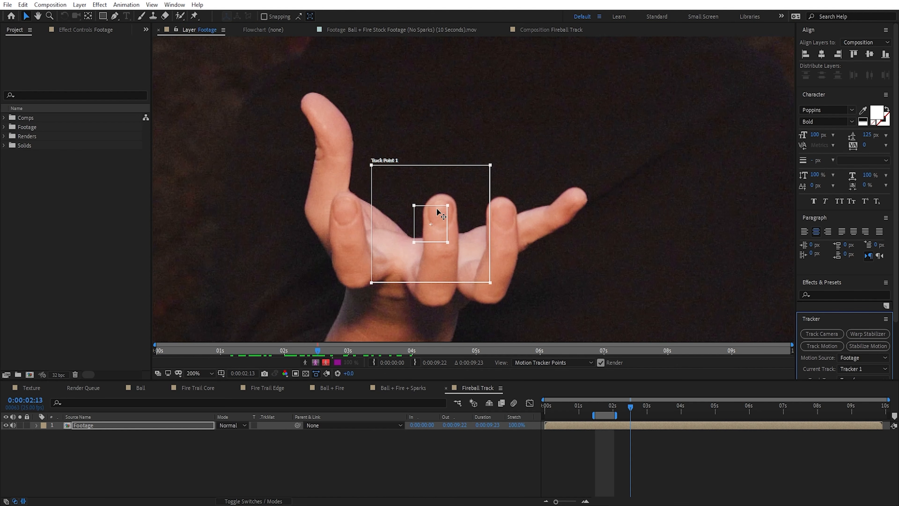
Step: Narrow Track Point 1's feature region slightly at the middle fingertip and enlarge its search region around the neighbouring fingers
drag(444, 208, 448, 203)
drag(490, 165, 503, 153)
drag(446, 203, 446, 206)
drag(502, 153, 499, 156)
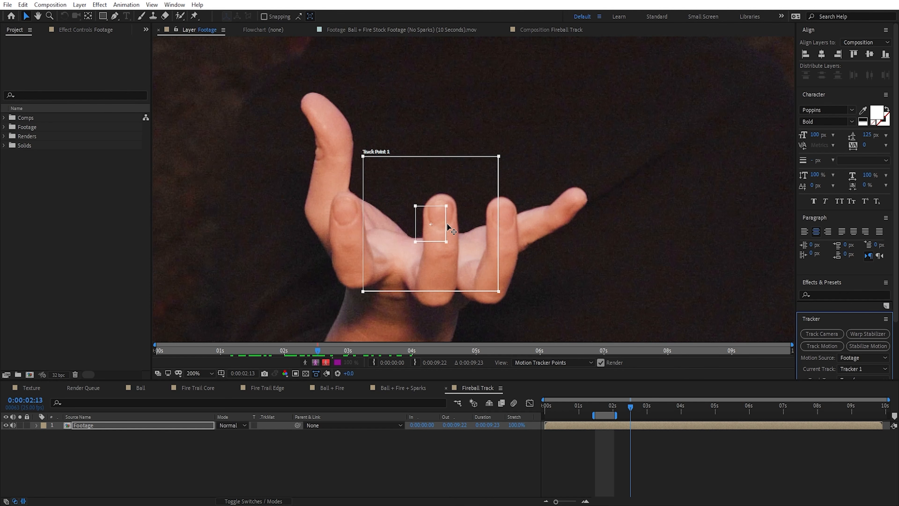
Step: Make all Tracker controls reachable, analyze forward from 0:00:02:13, and stop at 0:00:03:02
drag(834, 380, 831, 412)
scroll(846, 340, down, 2)
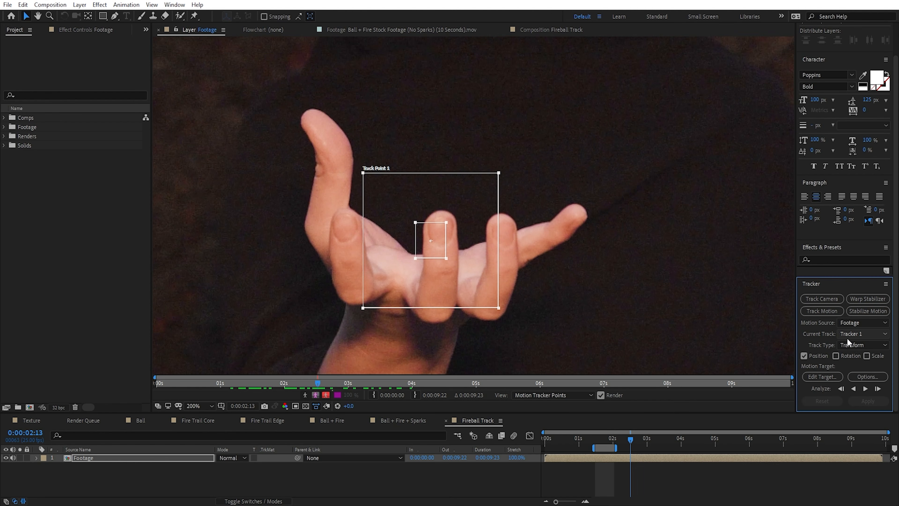
click(865, 389)
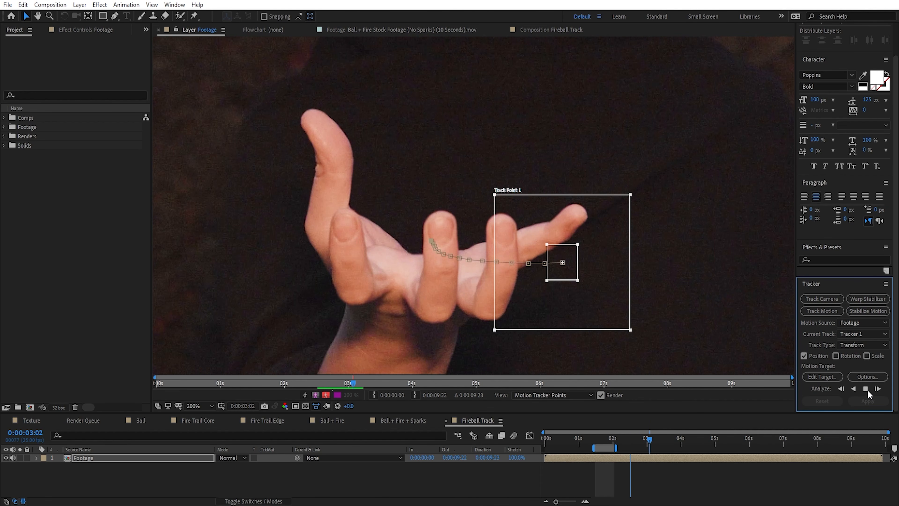
click(867, 389)
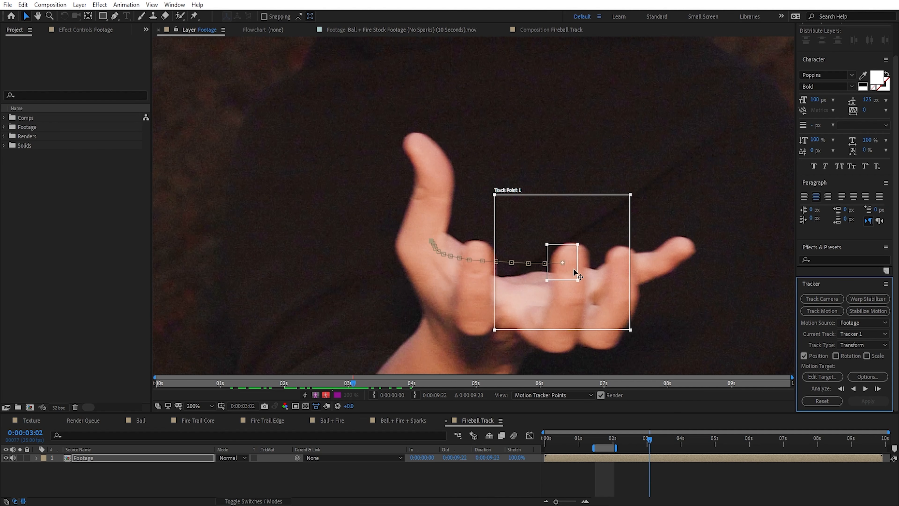
Step: Go back several frames, shift Track Point 1 slightly lower on the middle finger, and analyze forward to 0:00:03:01
drag(649, 439, 641, 440)
drag(480, 270, 476, 275)
click(865, 388)
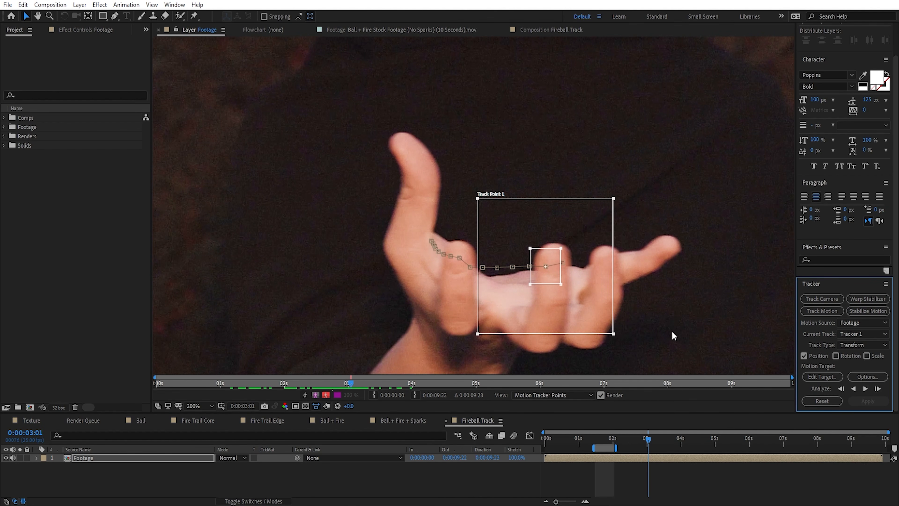
Step: Lower Track Point 1 slightly on the middle finger at 0:00:03:01 and analyze forward in stages to 0:00:03:22
drag(551, 280, 550, 286)
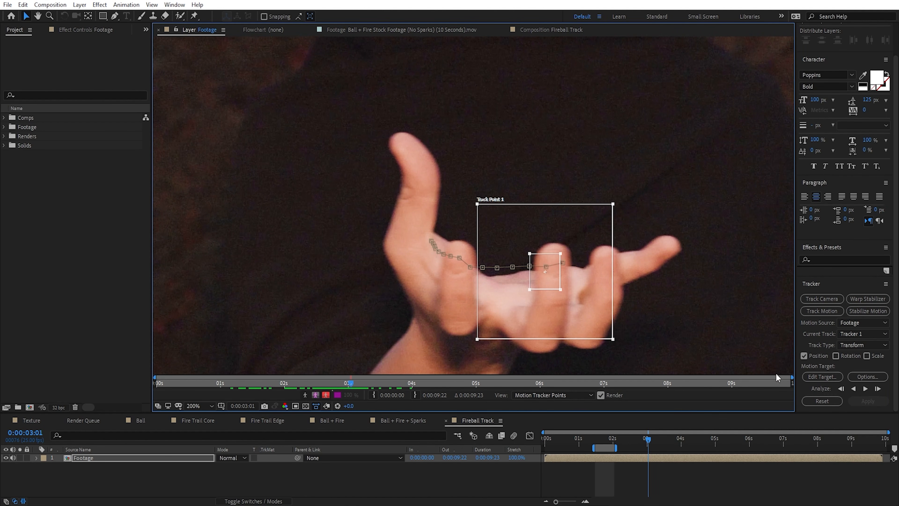
click(865, 388)
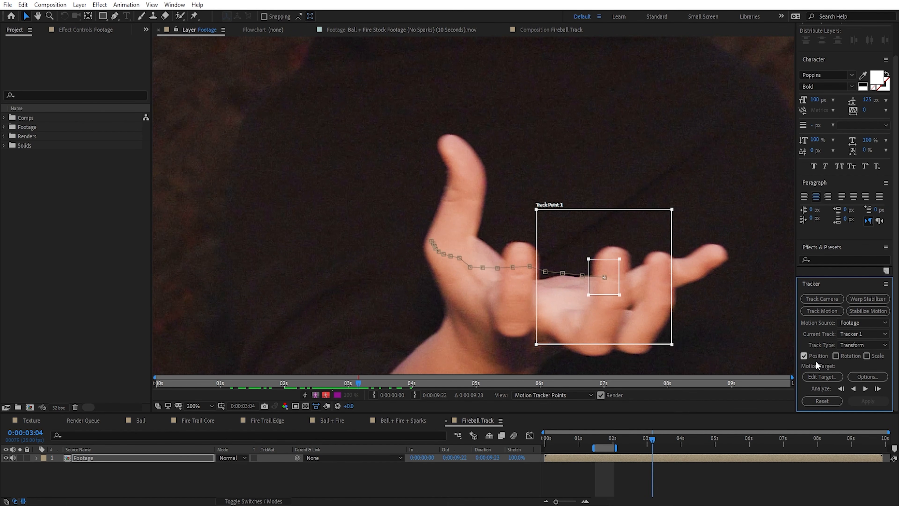
drag(608, 305, 471, 273)
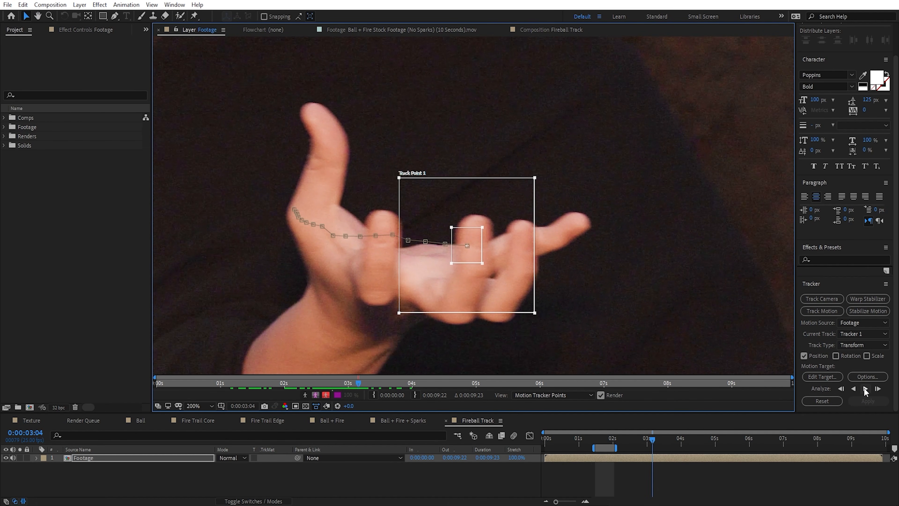
click(865, 388)
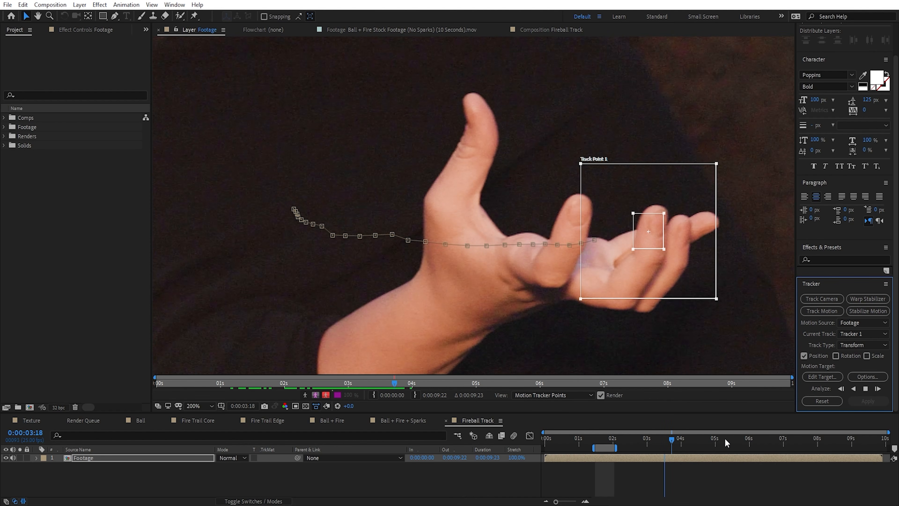
click(865, 389)
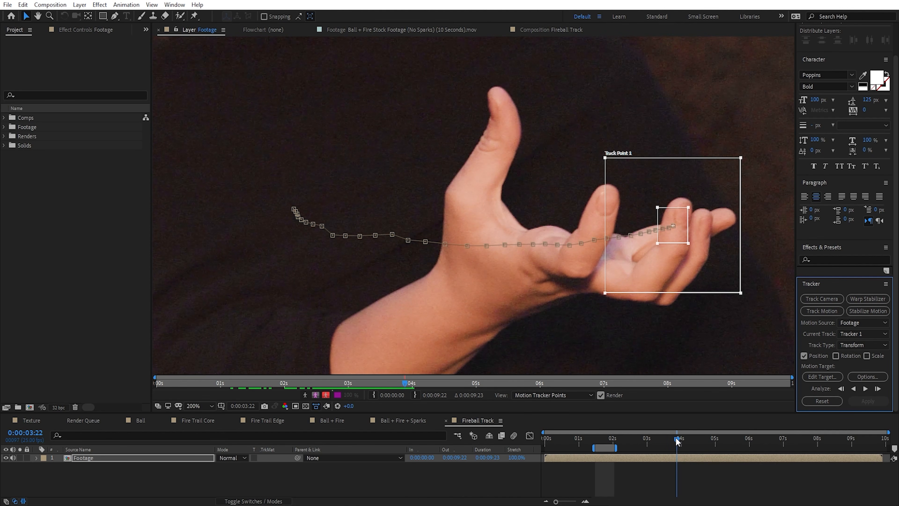
Step: Return to 0:00:03:14, nudge Track Point 1 on the middle finger, and analyze forward again to 0:00:04:12
drag(677, 440, 667, 430)
scroll(655, 258, up, 1)
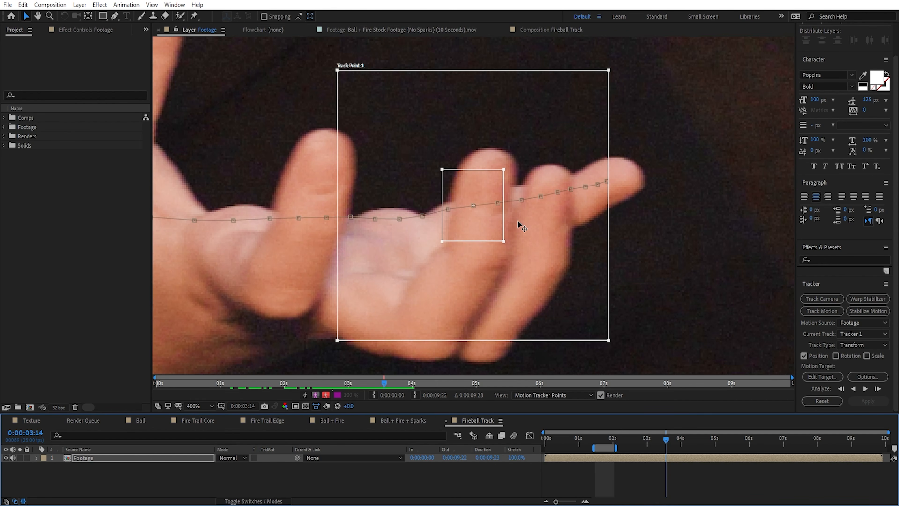
drag(482, 229, 484, 229)
click(862, 389)
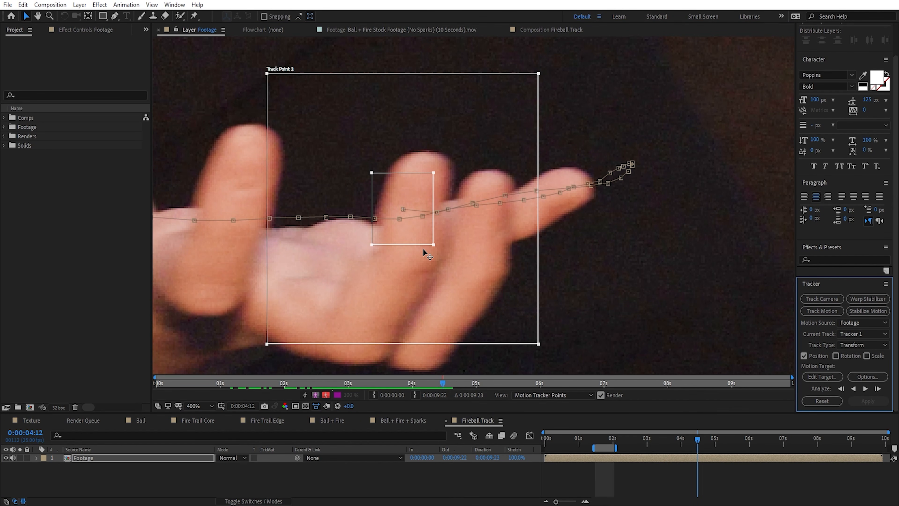
Step: Check the track frame by frame from 0:00:04:11 and realign Track Point 1 with the middle finger at 0:00:04:15
click(424, 249)
key(Page_Up)
key(Page_Down)
key(Page_Up)
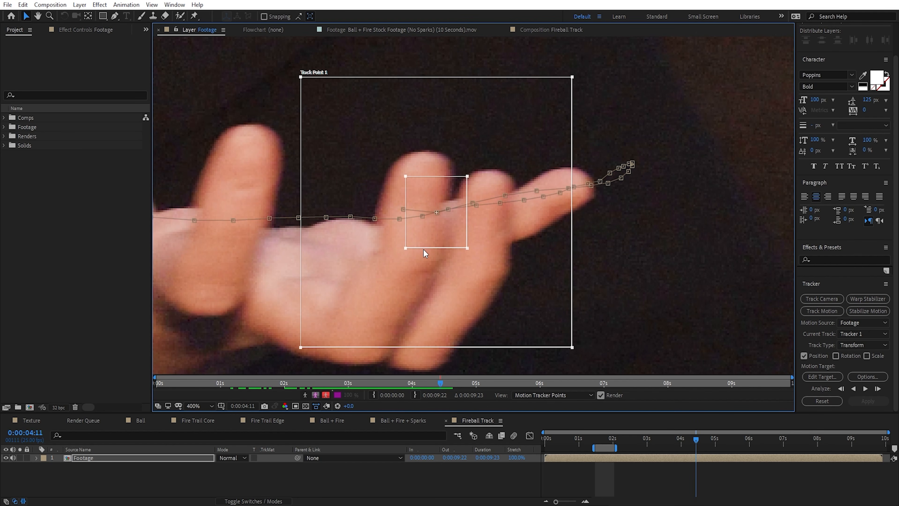
key(Page_Down)
key(Page_Down)
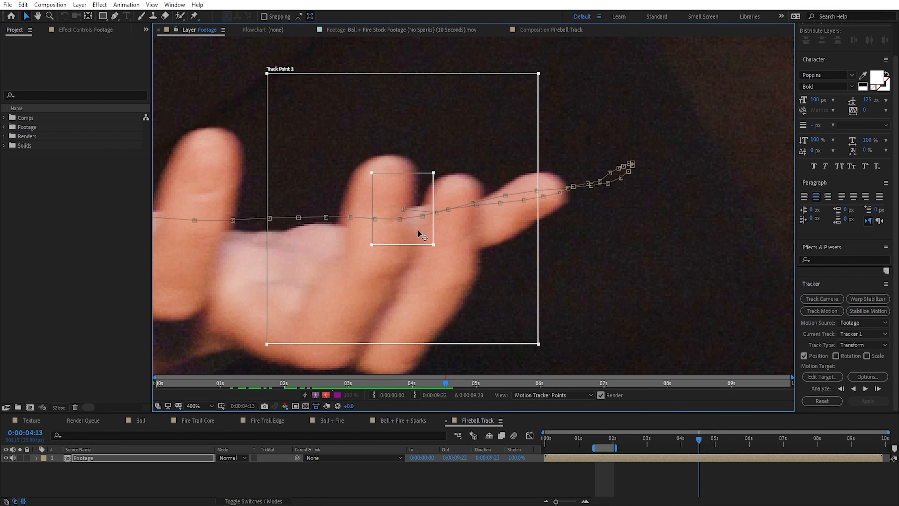
key(Page_Down)
key(Page_Down)
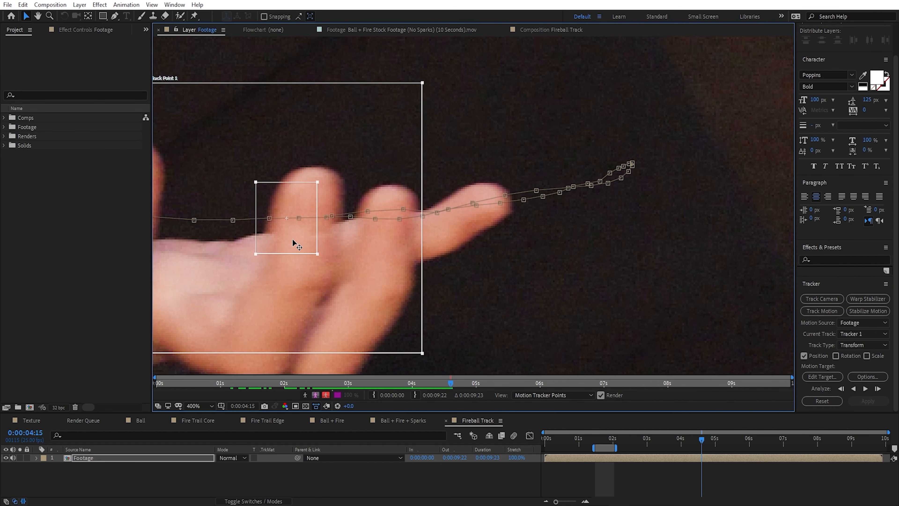
drag(293, 239, 299, 242)
Step: Advance to 0:00:04:17 and reposition Track Point 1 by hand on the middle fingertip
drag(359, 282, 557, 264)
key(Page_Down)
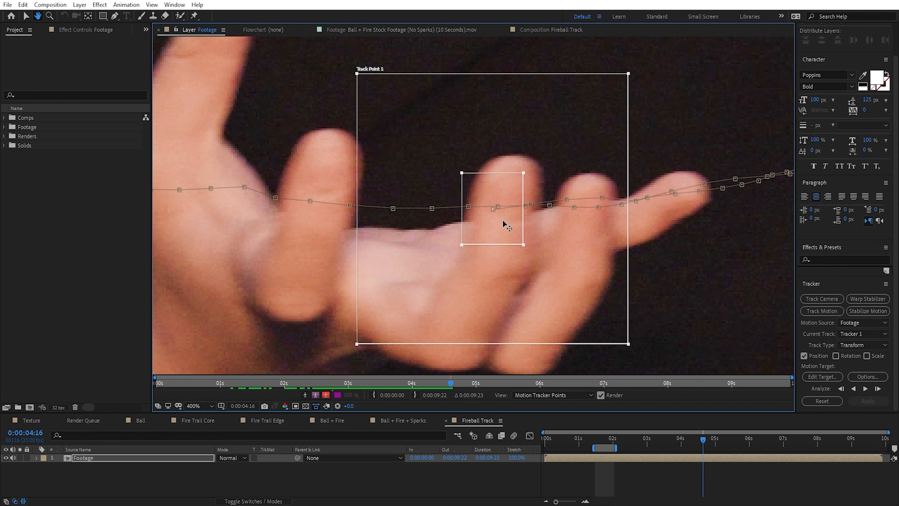
key(Page_Down)
drag(507, 227, 437, 234)
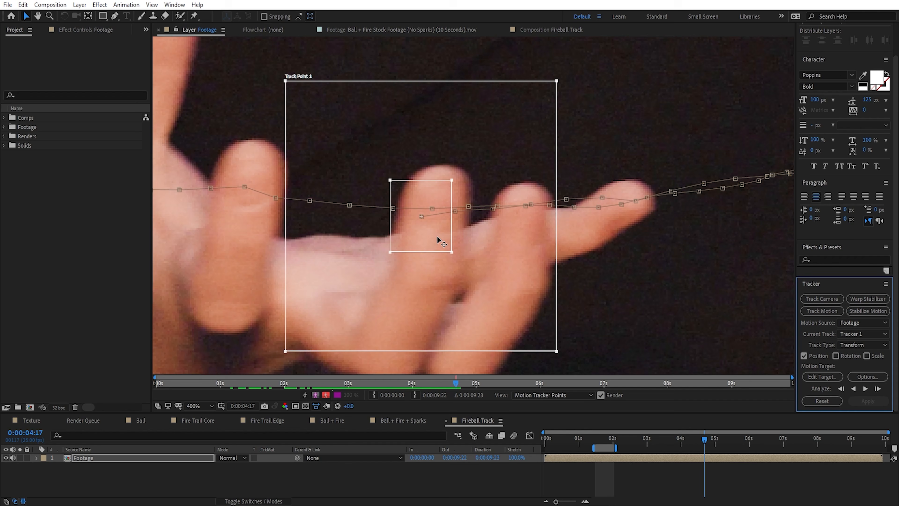
click(438, 237)
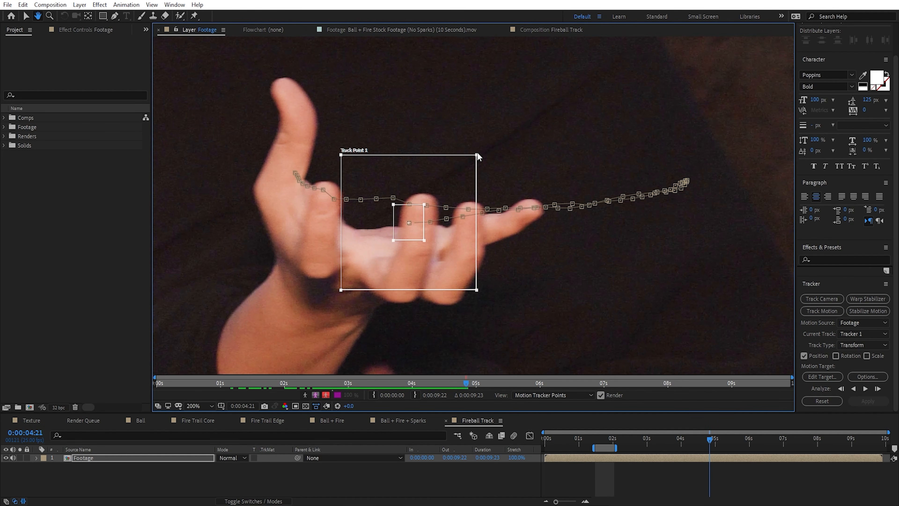
key(v)
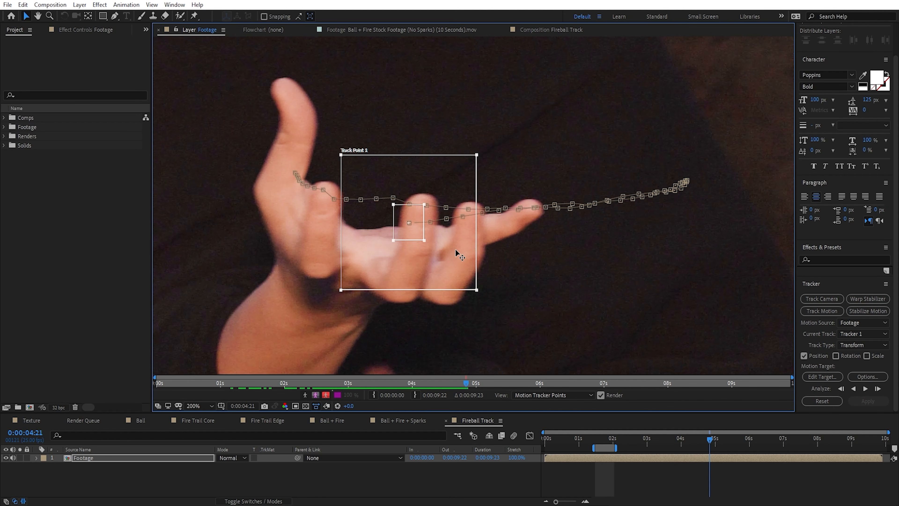
Step: Analyze the track forward from 0:00:04:21 and realign Track Point 1 with the middle finger at 0:00:05:03
click(867, 388)
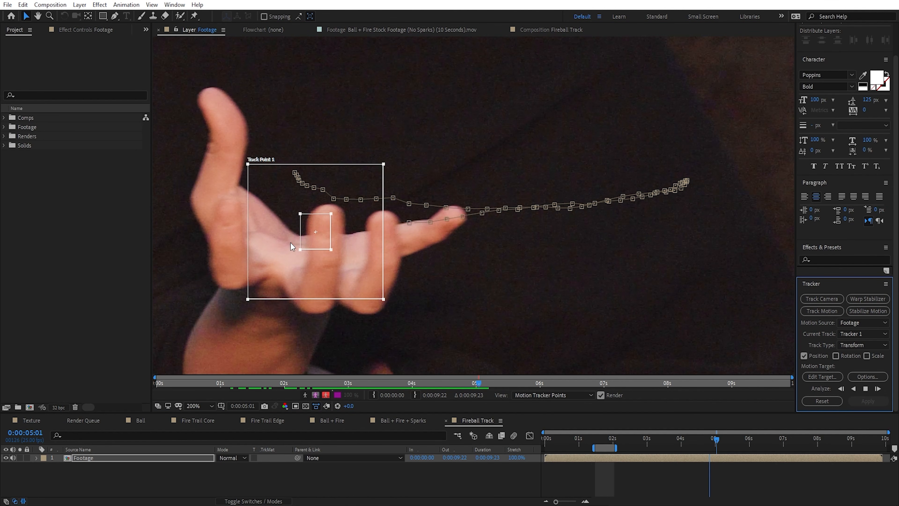
click(867, 388)
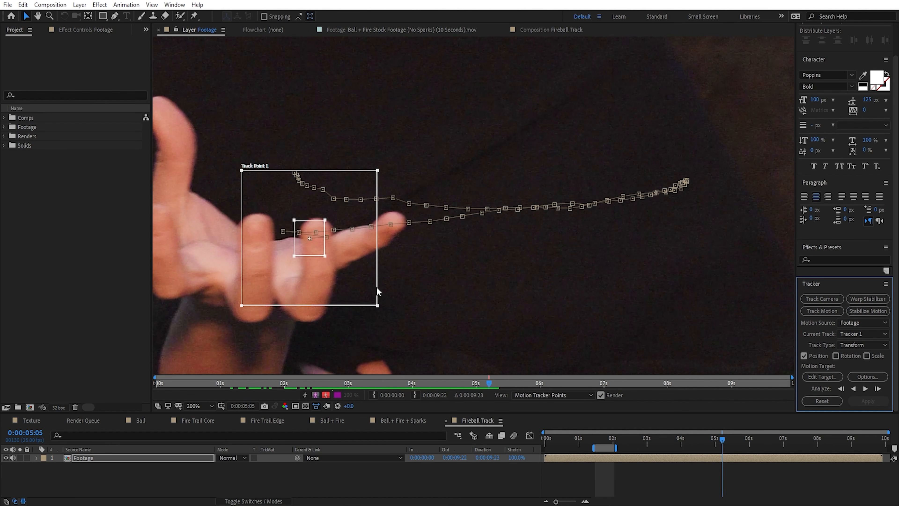
click(288, 256)
key(Page_Up)
key(Page_Up)
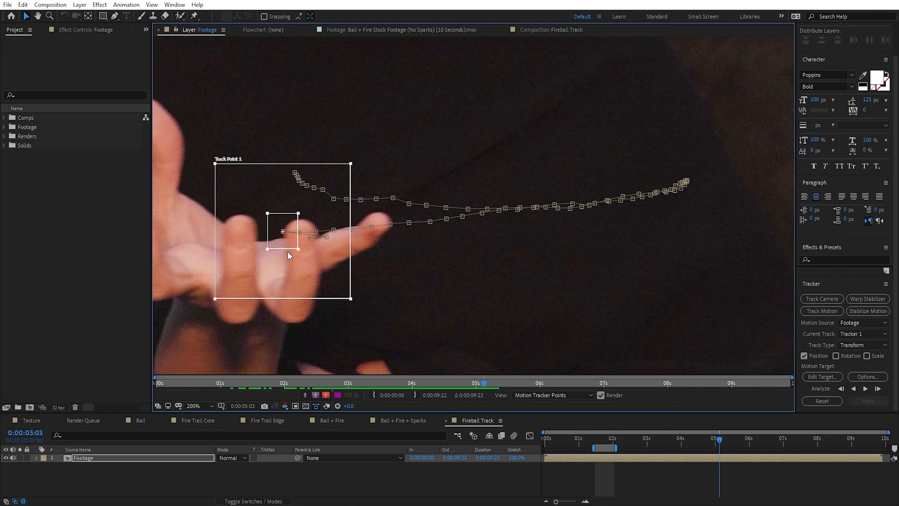
drag(288, 251, 269, 249)
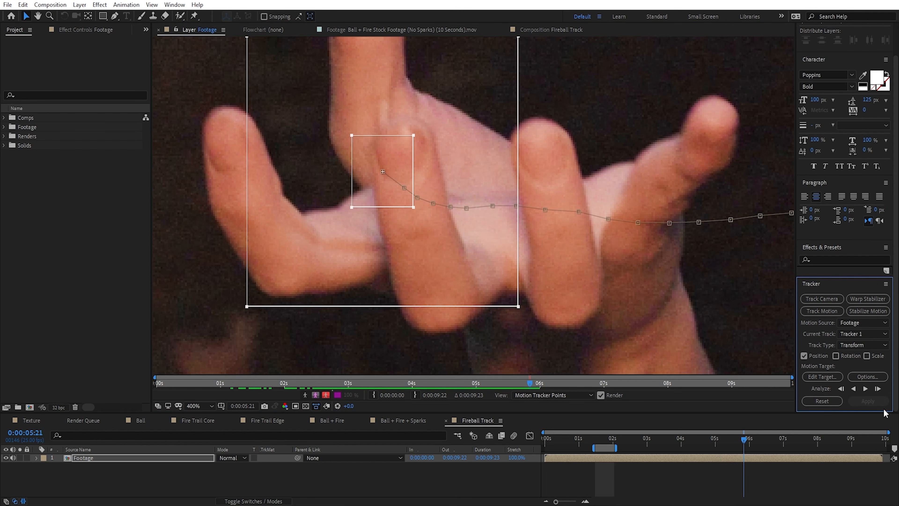
Step: Continue analyzing forward from 0:00:05:21 and reposition Track Point 1 by hand on the fingertip at 0:00:05:23
click(867, 391)
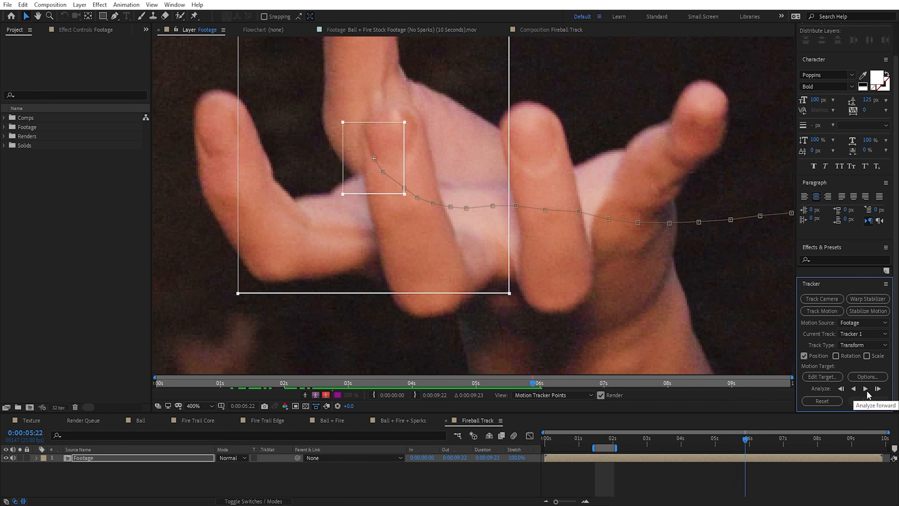
key(Page_Down)
drag(394, 161, 386, 140)
click(866, 391)
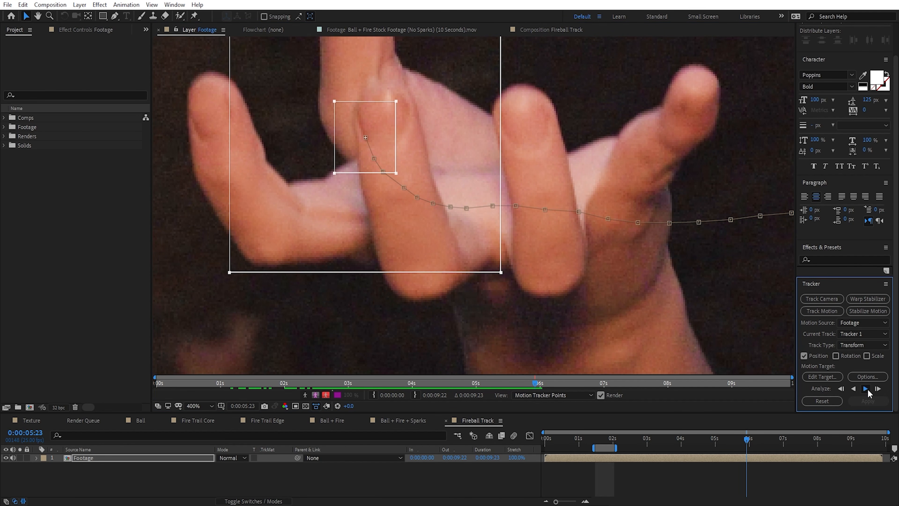
click(867, 390)
Step: Analyze the track backward from 0:00:02:13 and move Track Point 1 back onto the blurred finger at 0:00:01:18
drag(745, 436, 645, 437)
scroll(680, 283, down, 1)
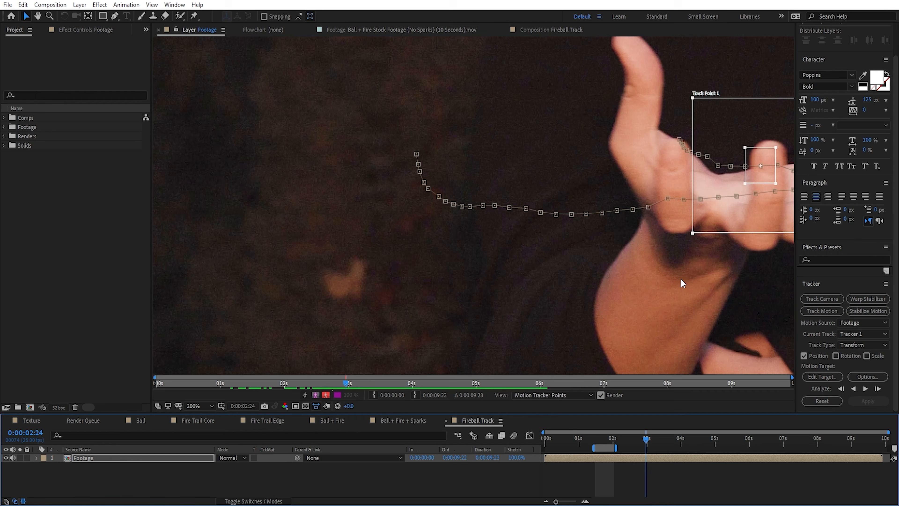
drag(719, 262, 438, 262)
drag(643, 446, 631, 445)
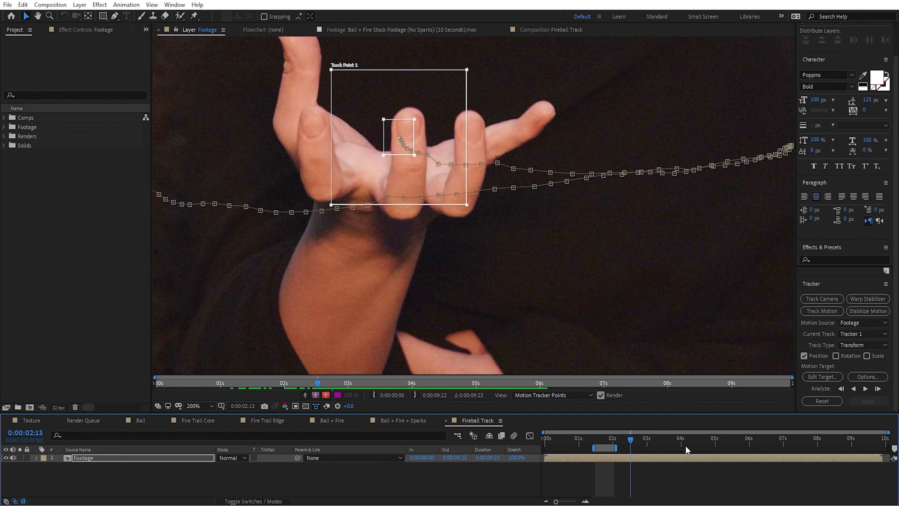
click(853, 388)
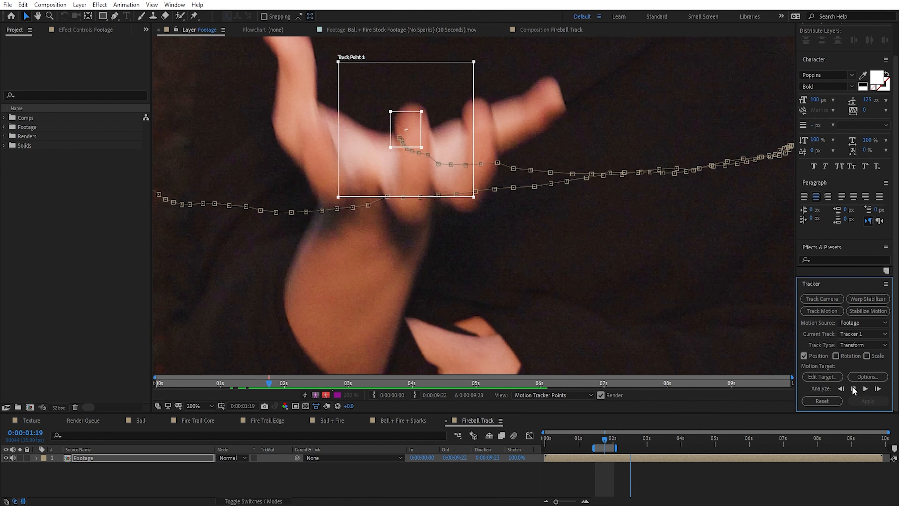
click(854, 388)
drag(460, 184, 443, 206)
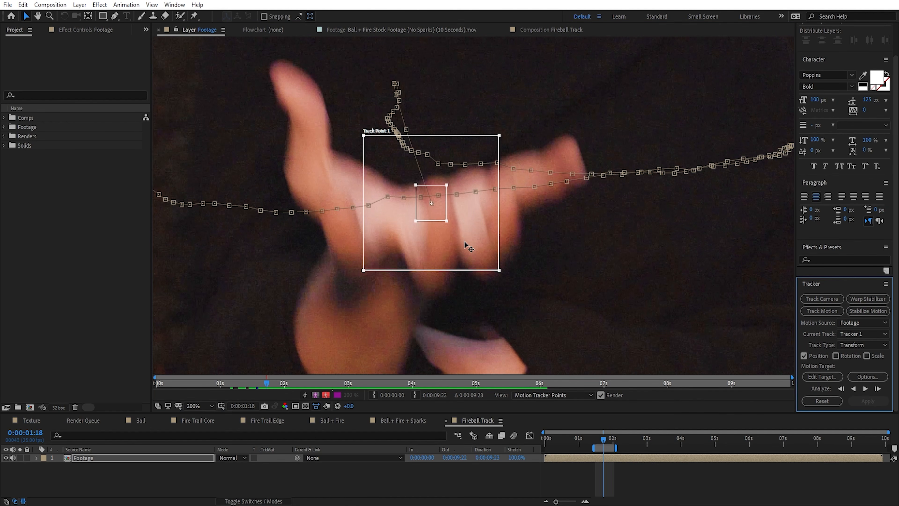
key(comma)
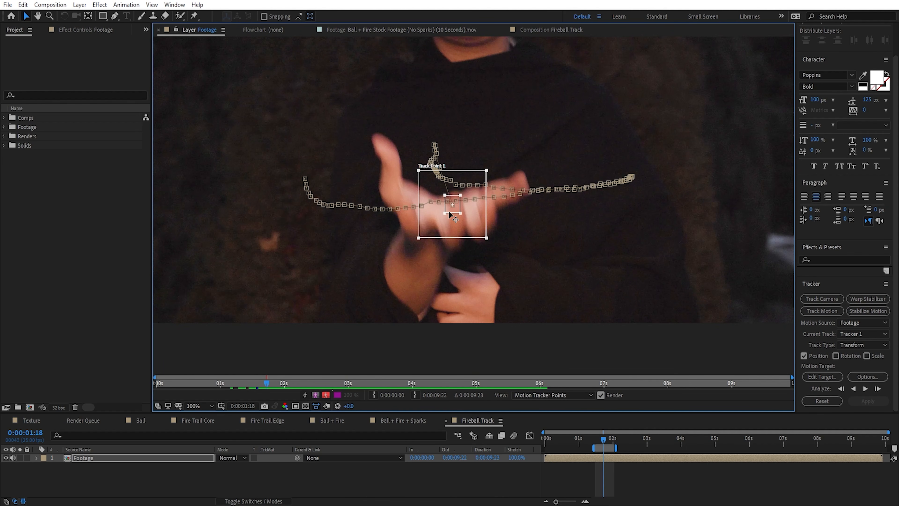
Step: Create a new null object in the Fireball Track composition and name it Track
click(80, 4)
mouse_move(92, 16)
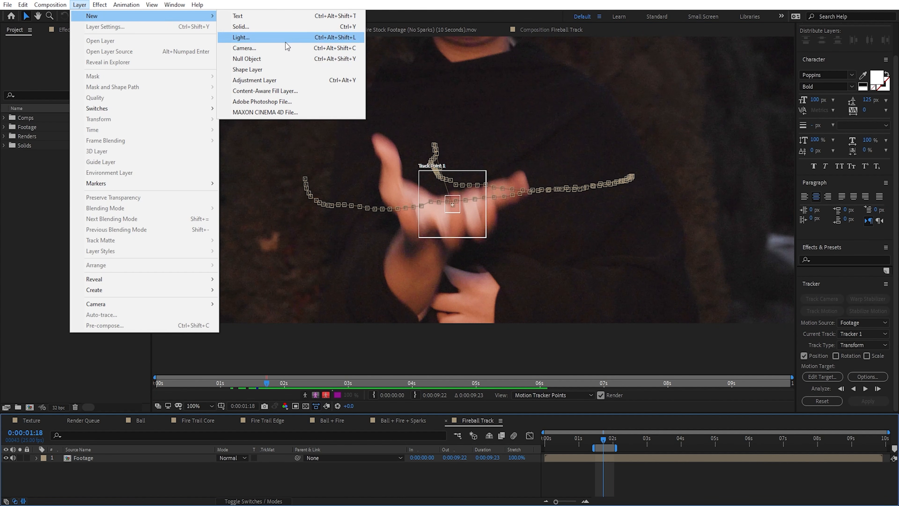
click(277, 59)
key(Return)
text(Track)
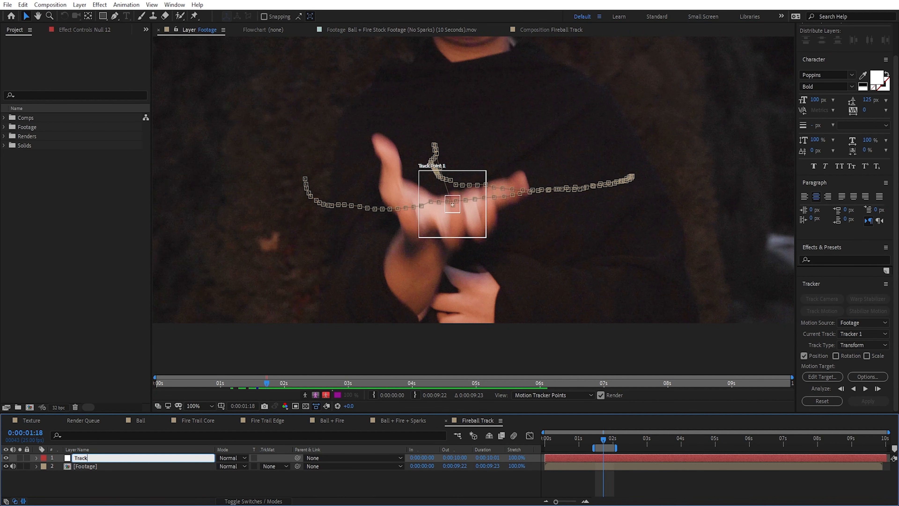
key(Return)
Step: Set the Track null as the motion target and apply the tracking data to it in X and Y
click(822, 375)
click(115, 41)
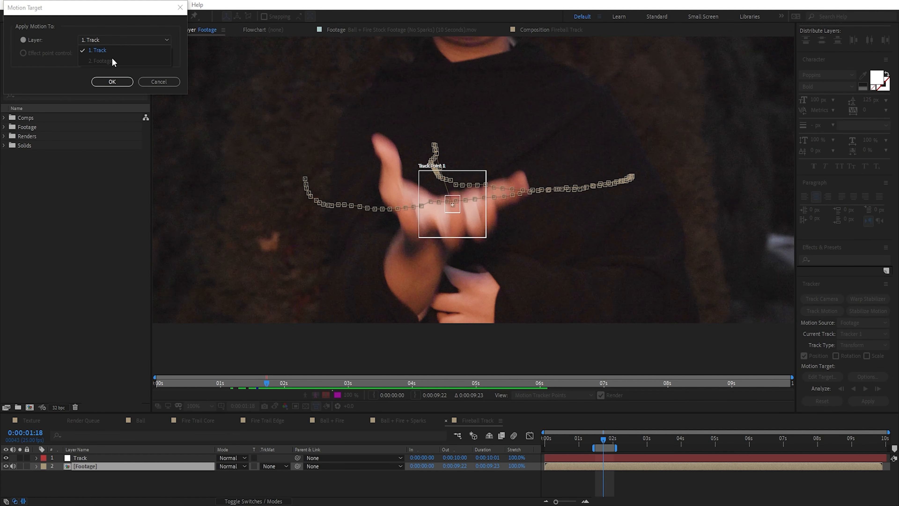
click(111, 53)
click(111, 81)
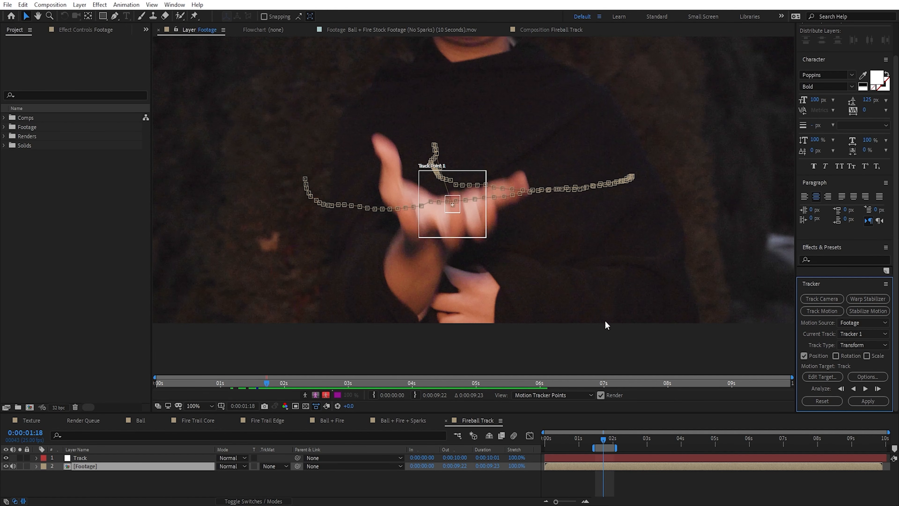
click(867, 401)
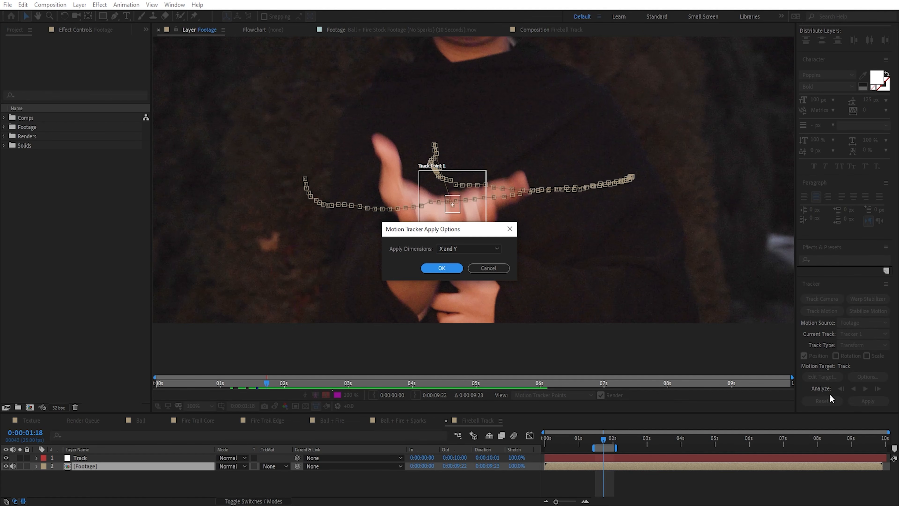
click(445, 269)
scroll(594, 380, up, 1)
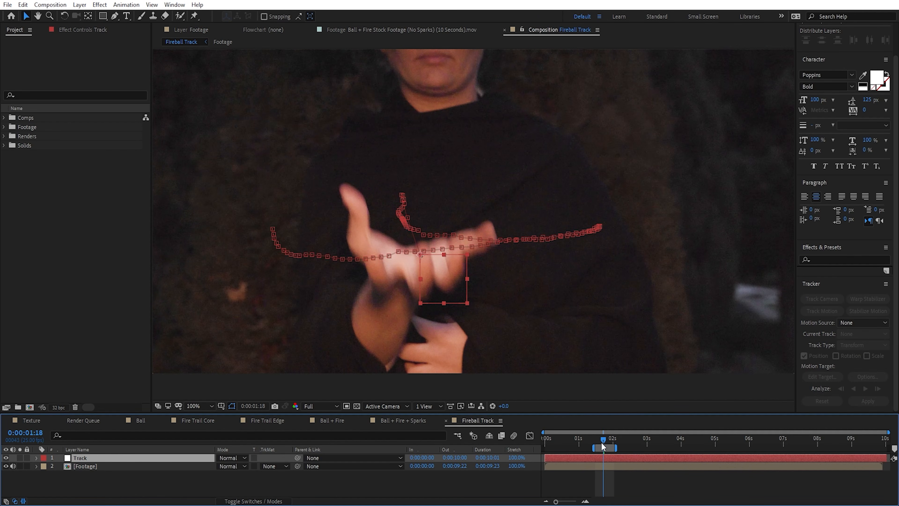
Step: At 0:00:05:00, place Ball + Fire.mov and Ball + Fire + Sparks.mov between the Track and Footage layers and set both to Screen blending
drag(602, 441, 715, 443)
click(4, 137)
click(13, 155)
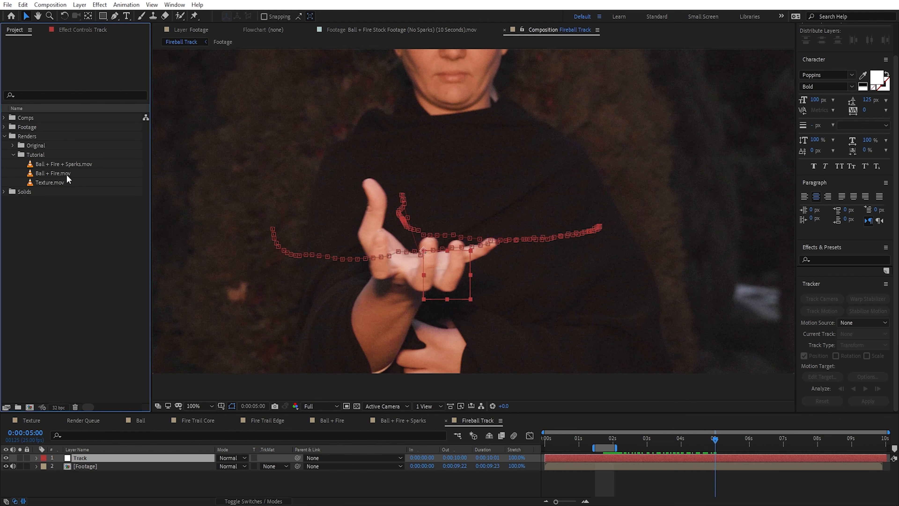
click(69, 173)
shift+click(67, 164)
drag(67, 164, 177, 475)
click(232, 466)
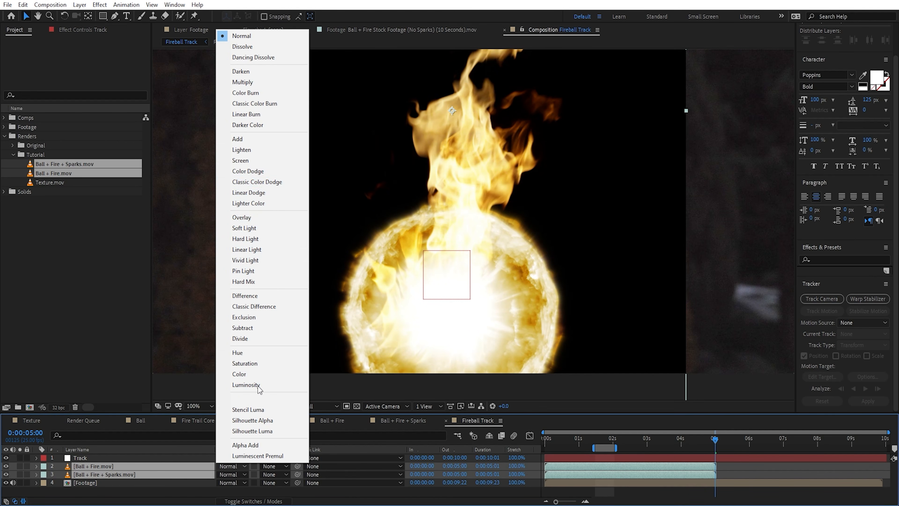
click(233, 164)
Step: Parent both fireball layers to the Track null and scale them to 50% over the palm
drag(297, 466, 89, 461)
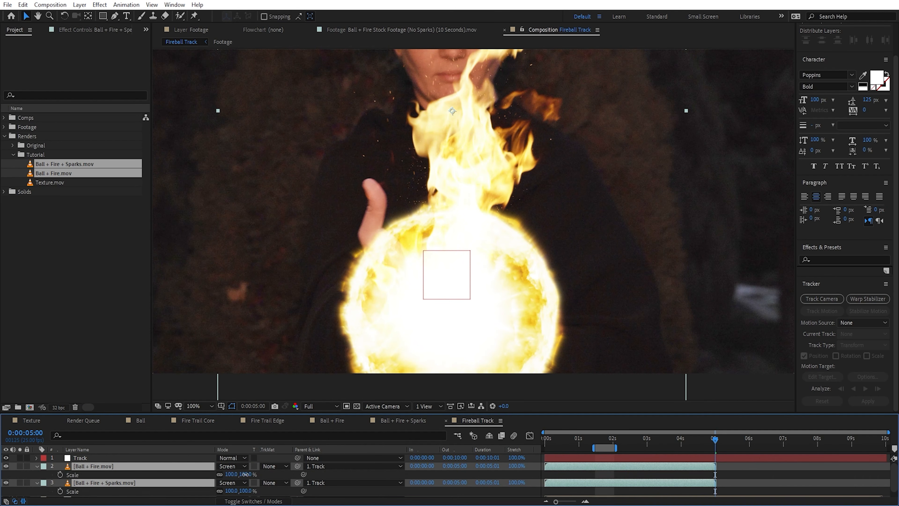
drag(231, 475, 255, 478)
scroll(485, 302, down, 2)
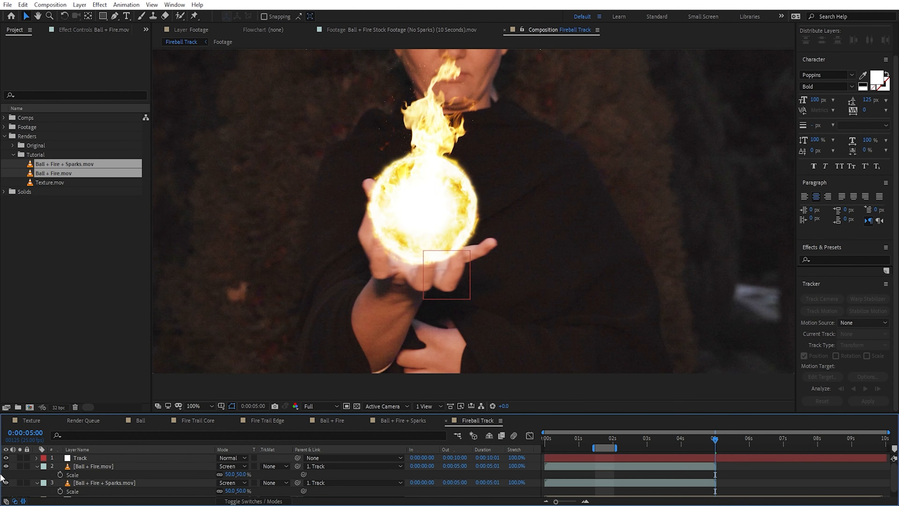
Step: Hide the Ball + Fire.mov layer and review how the sparks version follows the hand up to 0:00:04:00
click(6, 466)
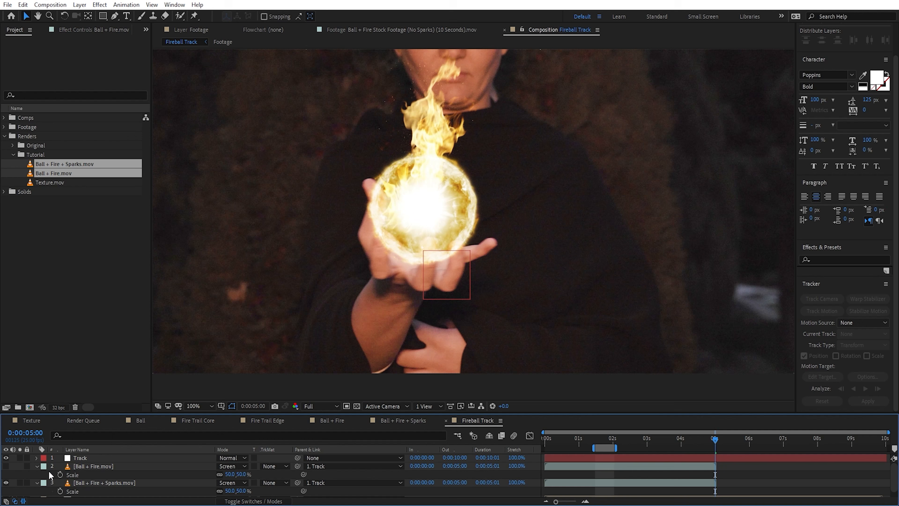
drag(469, 283, 470, 321)
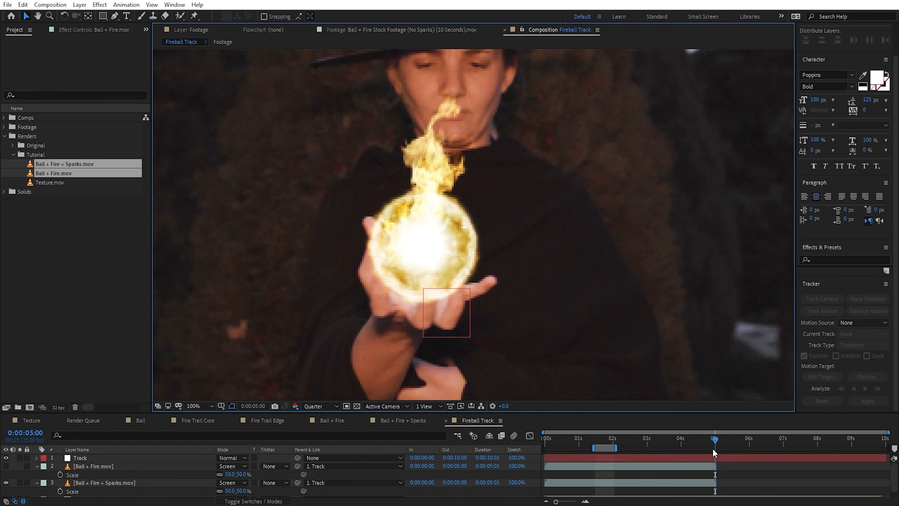
click(119, 482)
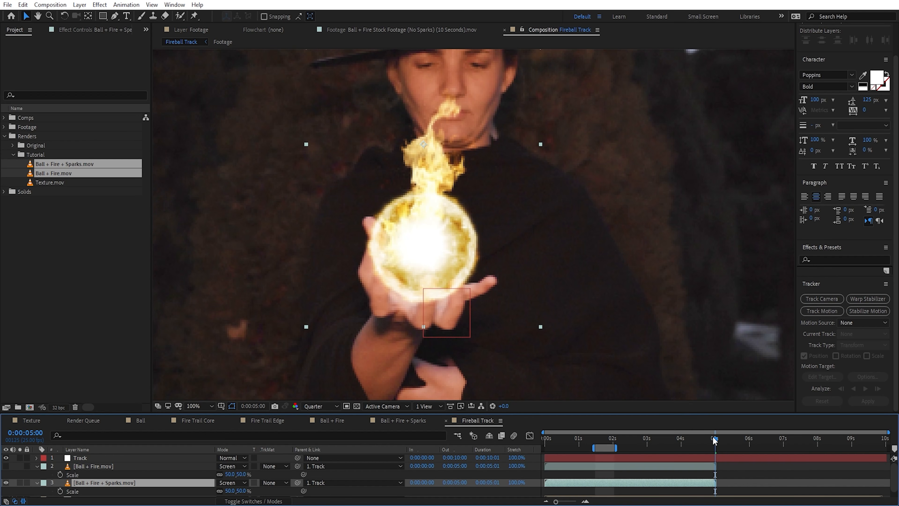
drag(715, 440, 689, 439)
mouse_move(670, 439)
mouse_down()
mouse_move(657, 439)
mouse_move(682, 445)
mouse_move(656, 450)
mouse_move(680, 445)
mouse_up()
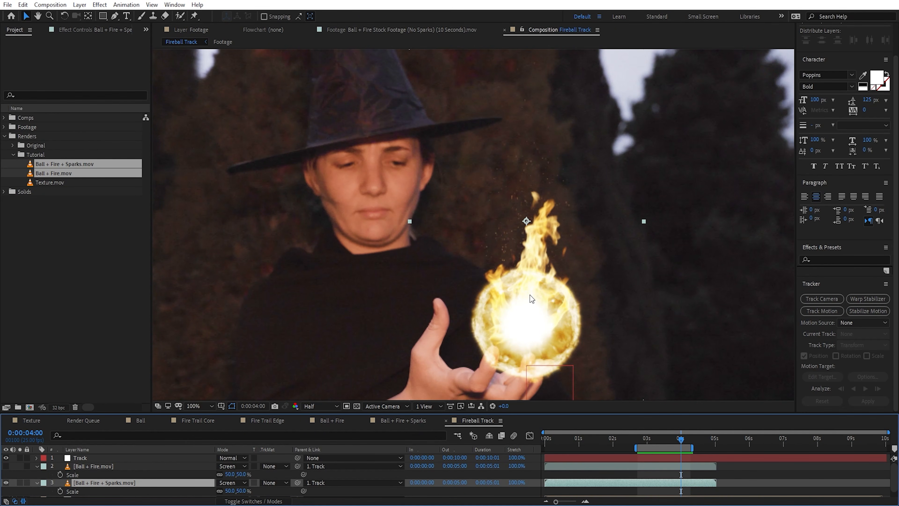
scroll(533, 296, down, 1)
drag(563, 289, 539, 230)
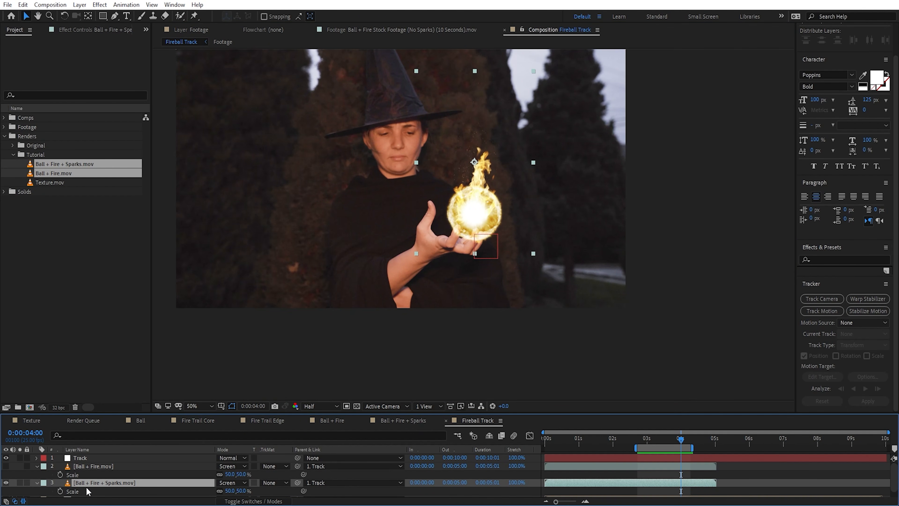
Step: Delete the Ball + Fire + Sparks.mov layer and make the Ball + Fire.mov layer visible again
key(Delete)
click(6, 466)
click(103, 468)
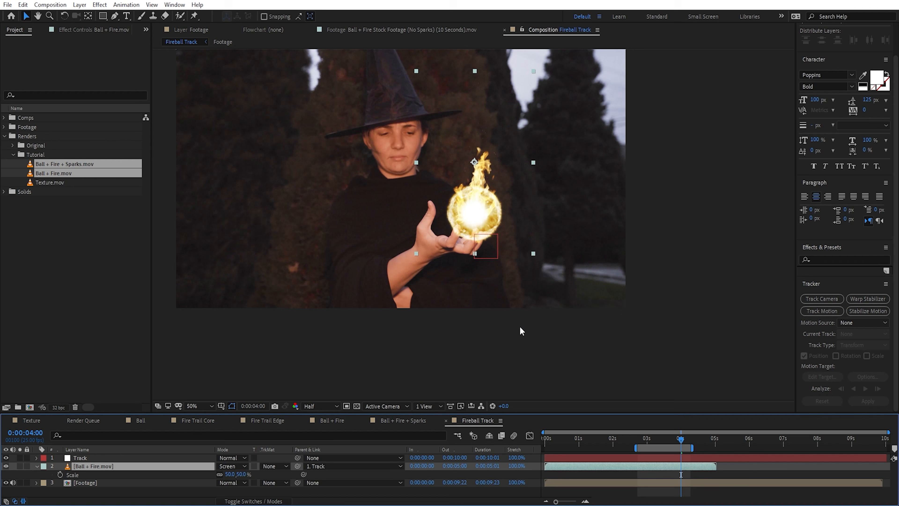
key(s)
key(ctrl+shift+a)
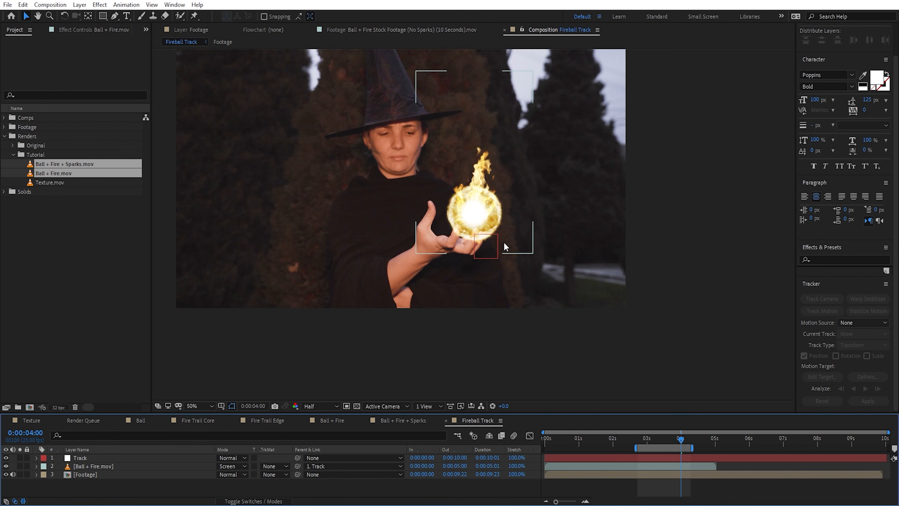
click(98, 465)
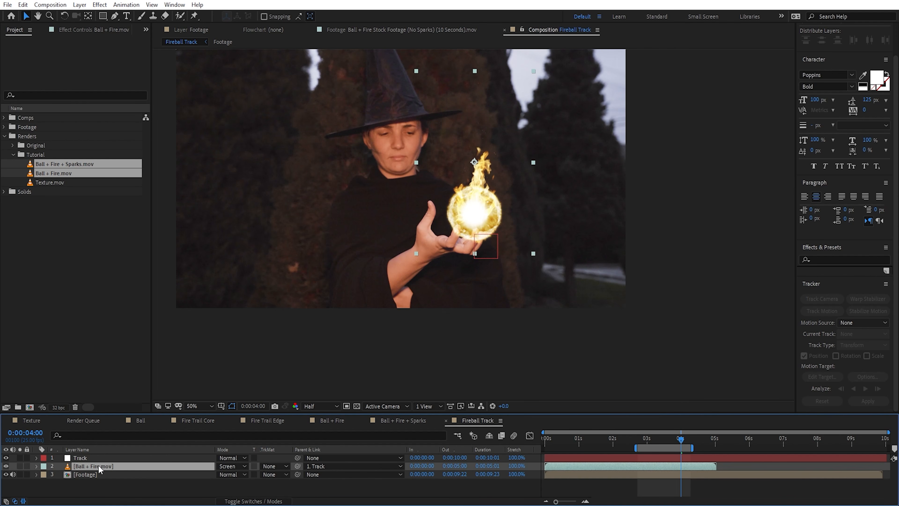
click(98, 458)
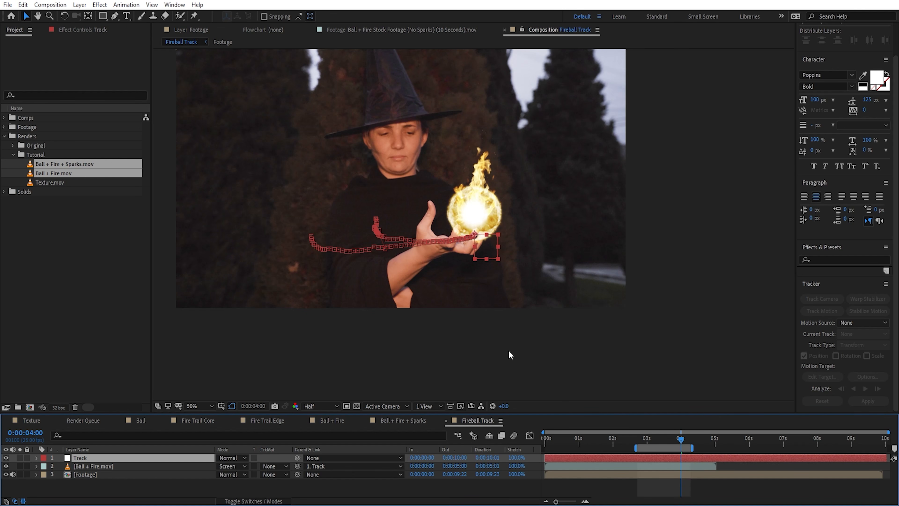
click(306, 486)
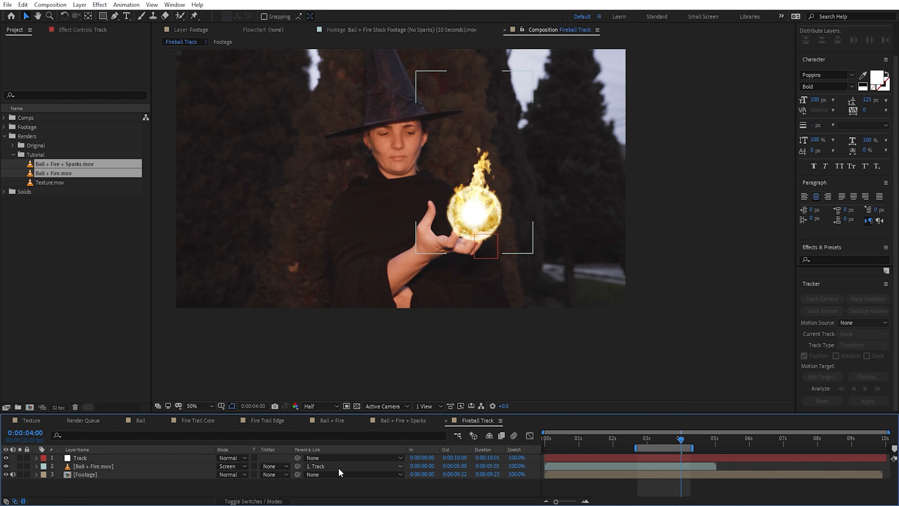
Step: Unparent the Ball + Fire.mov layer from the Track null and reset its transform
click(354, 466)
click(339, 421)
right_click(103, 466)
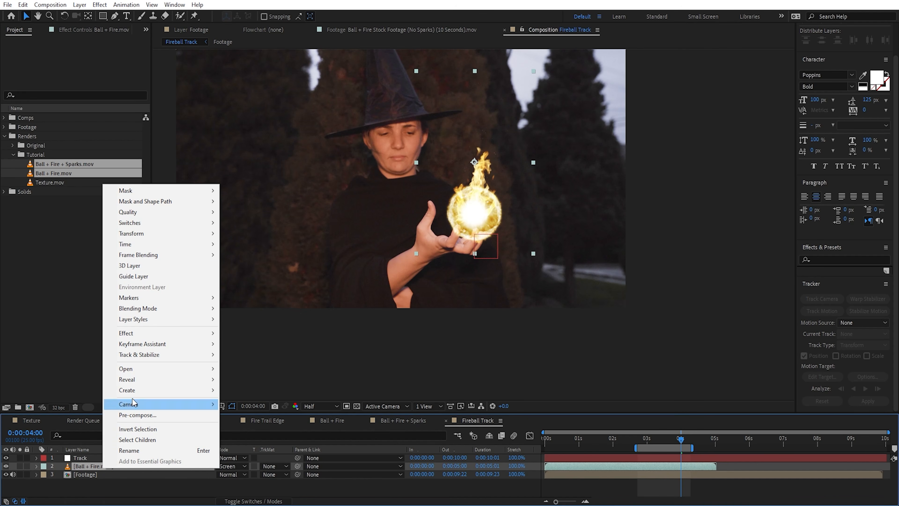
mouse_move(146, 234)
click(248, 233)
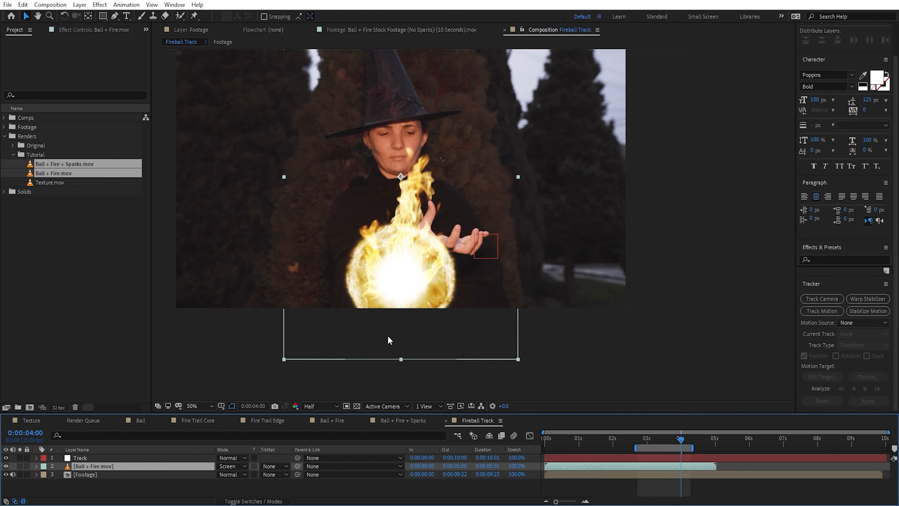
Step: Pre-compose Ball + Fire.mov as Fireball Puppet Pin with all attributes moved, and set the new layer to Screen blending
key(ctrl+shift+c)
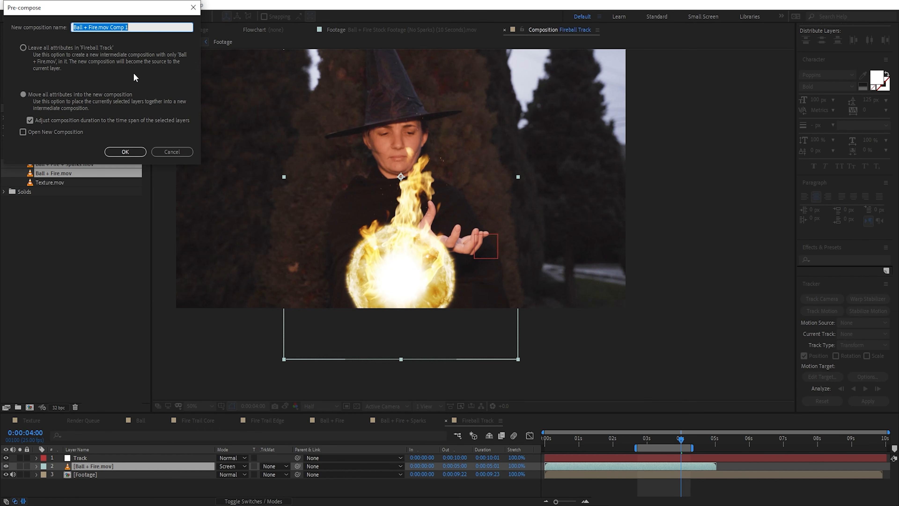
text(Fireball Puppet Pin)
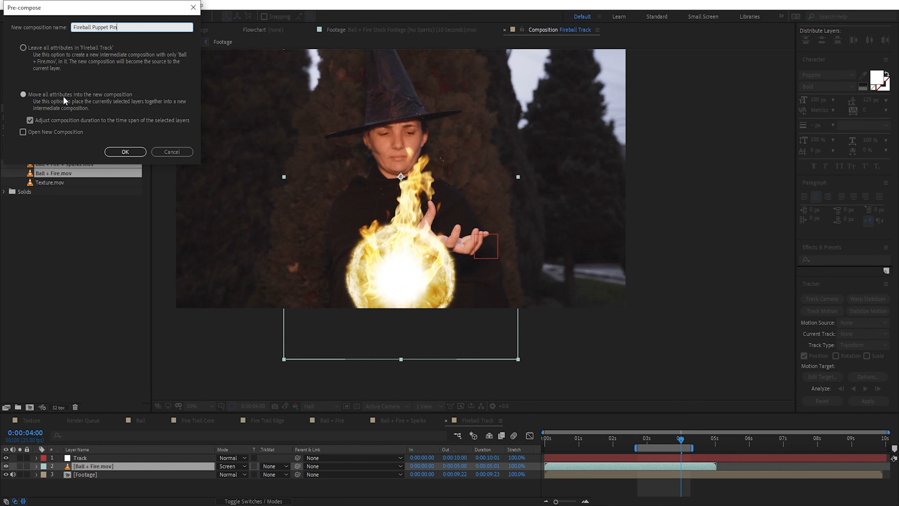
click(133, 151)
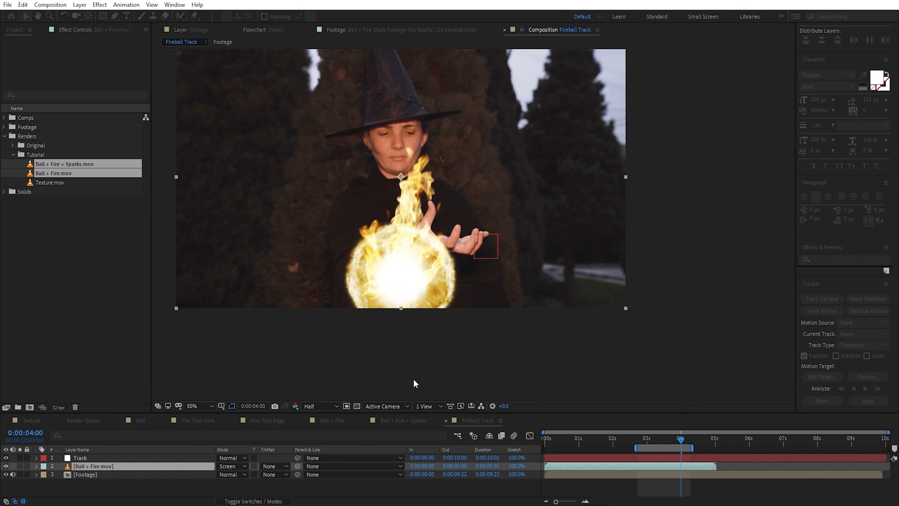
click(221, 467)
click(255, 161)
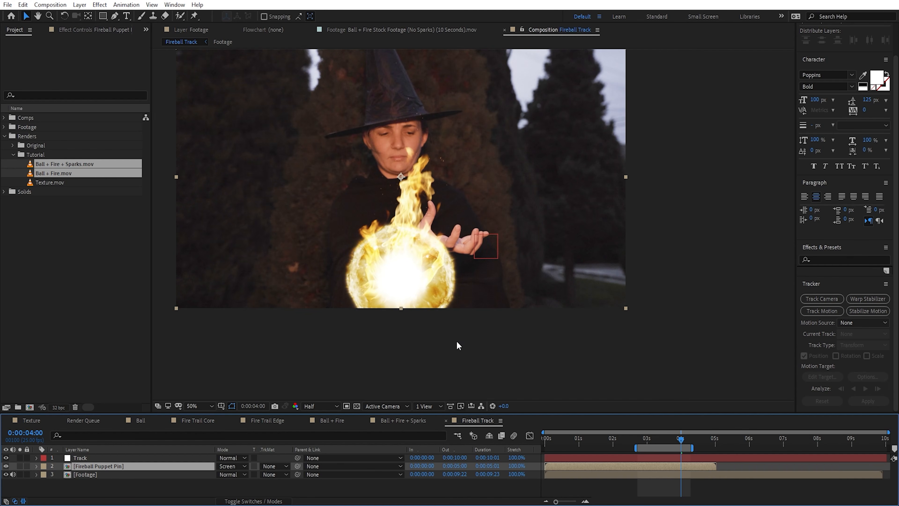
Step: Inside Fireball Puppet Pin, scale Ball + Fire.mov to 50% and move it slightly lower, returning to the Fireball Track composition
double_click(129, 468)
click(130, 460)
key(s)
drag(248, 468, 220, 471)
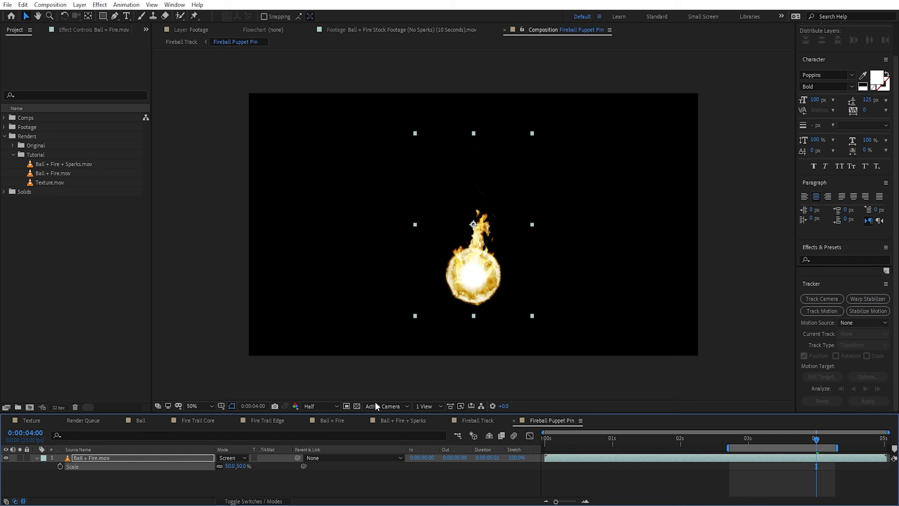
click(488, 284)
drag(487, 284, 488, 294)
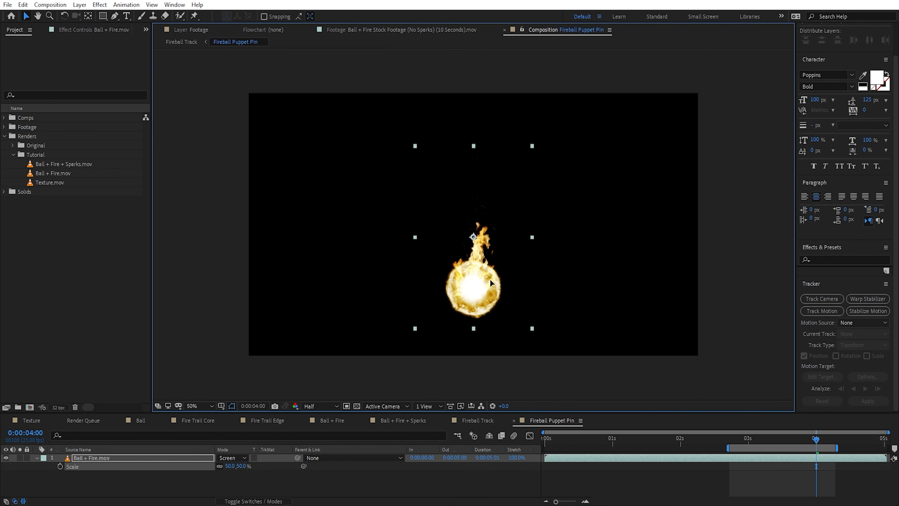
click(483, 422)
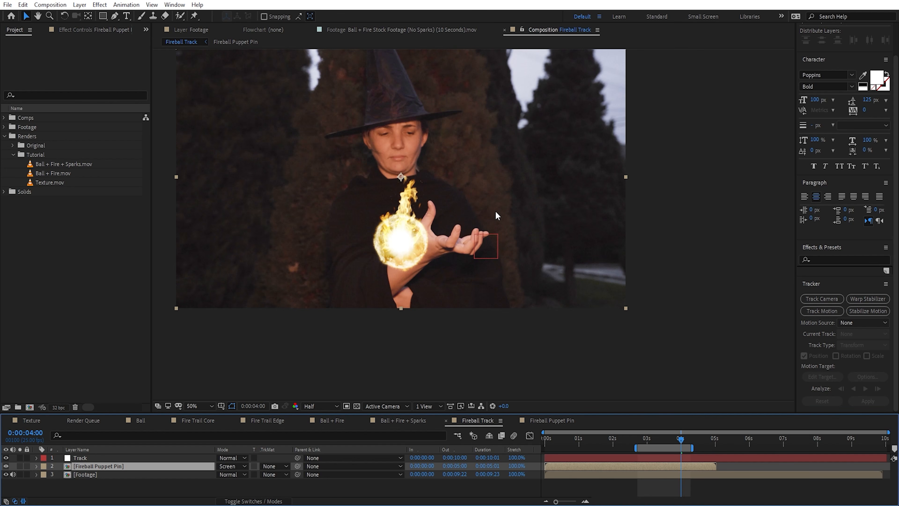
click(551, 420)
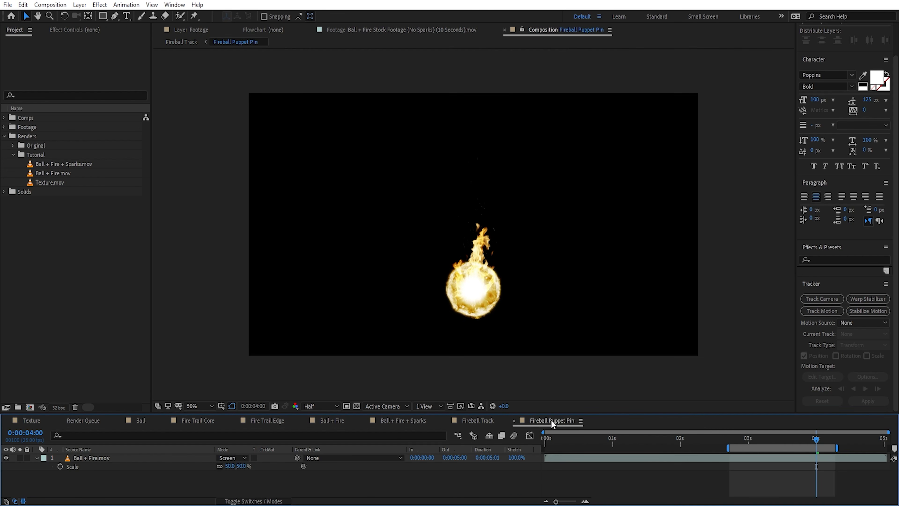
click(144, 461)
key(s)
click(478, 422)
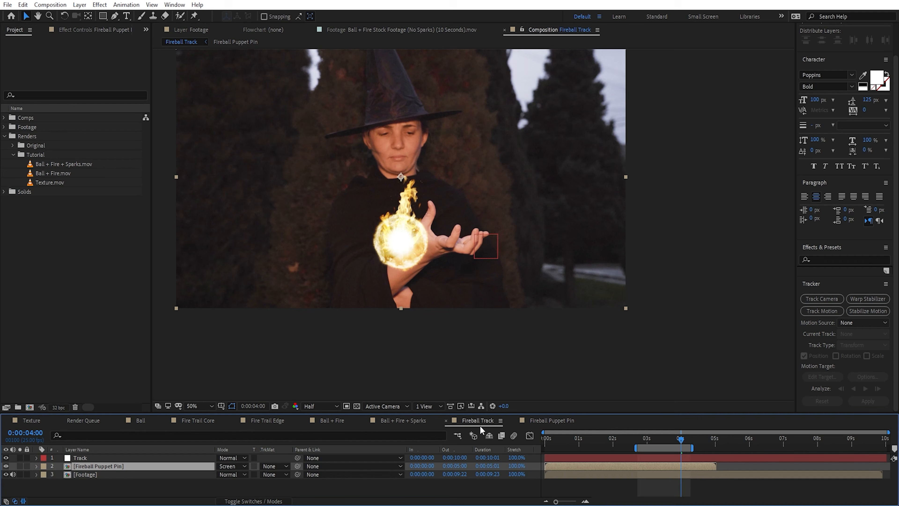
click(112, 475)
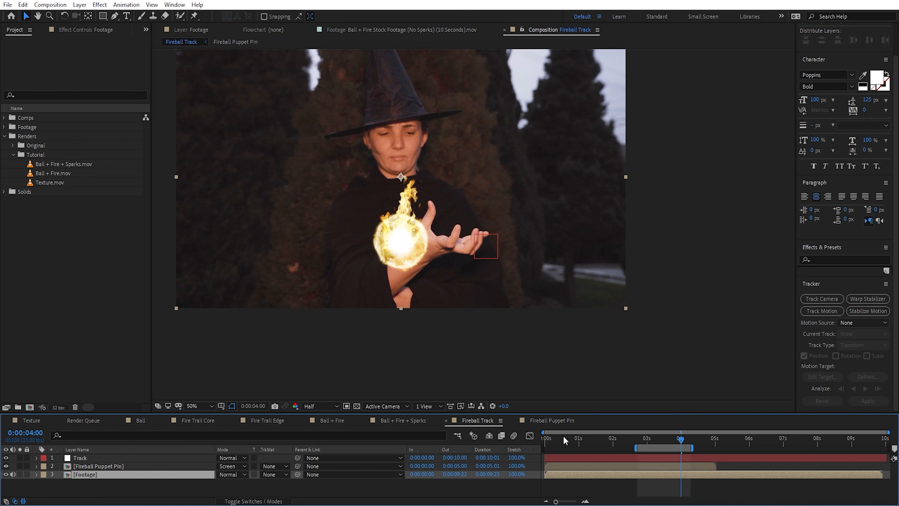
click(269, 487)
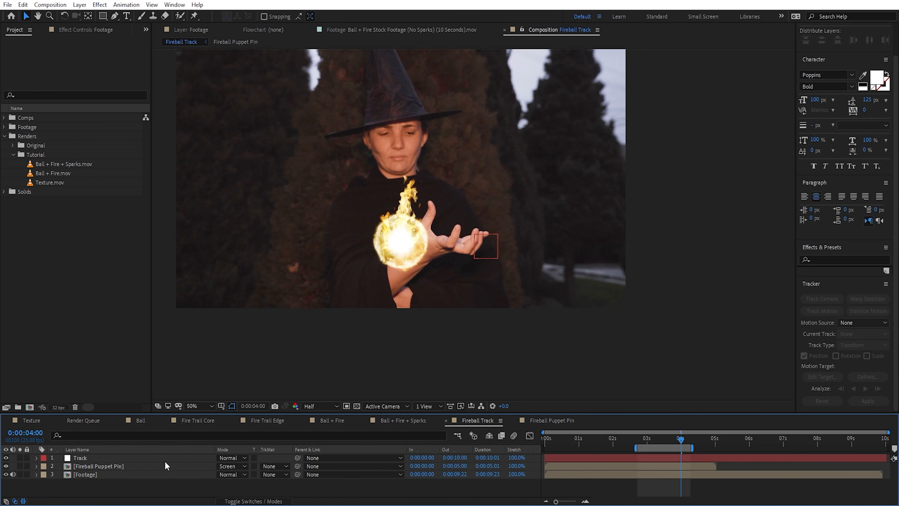
Step: Enlarge the timeline area, add a null object named Source to the Fireball Track composition, and duplicate it four times
drag(256, 413, 251, 335)
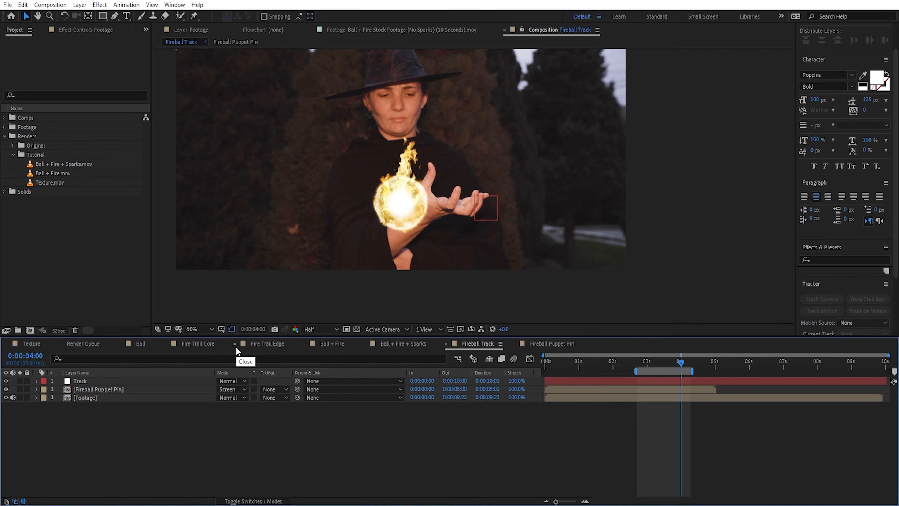
click(79, 4)
mouse_move(234, 18)
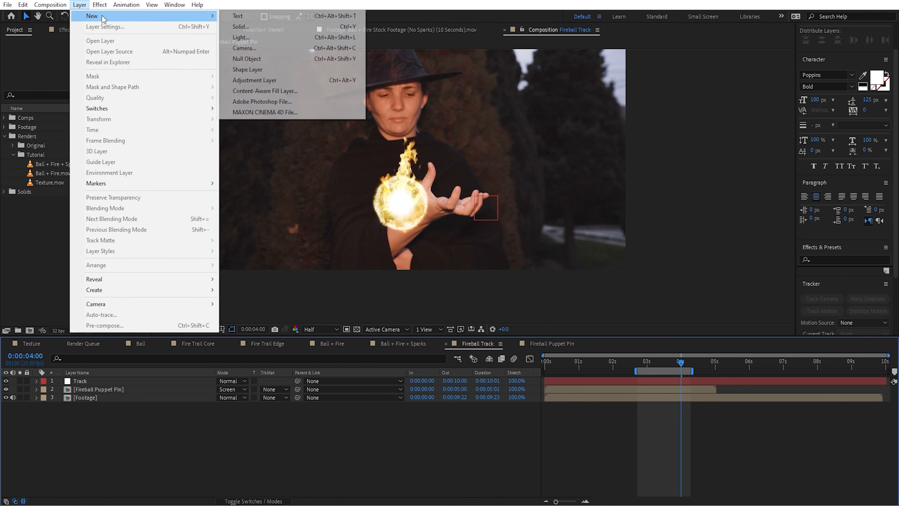
click(266, 59)
key(Return)
text(Source)
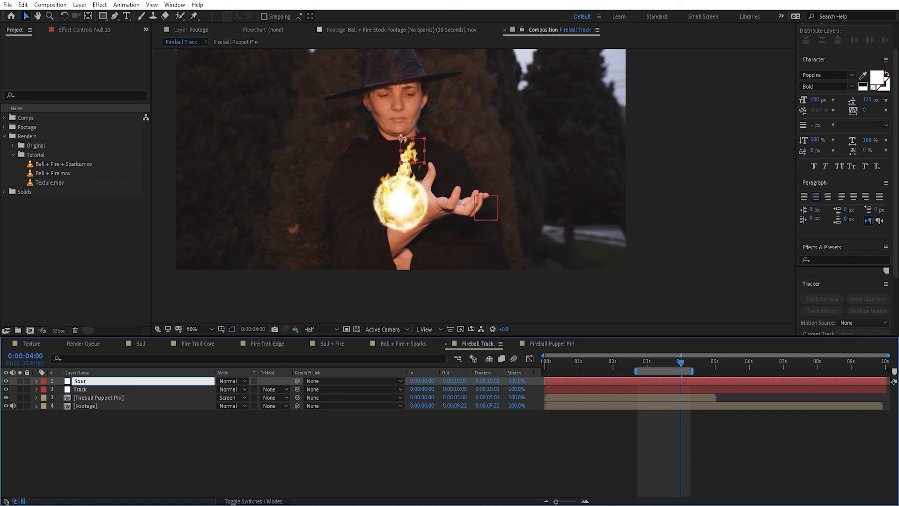
key(Return)
key(ctrl+d)
key(ctrl+d)
key(ctrl+d)
key(ctrl+d)
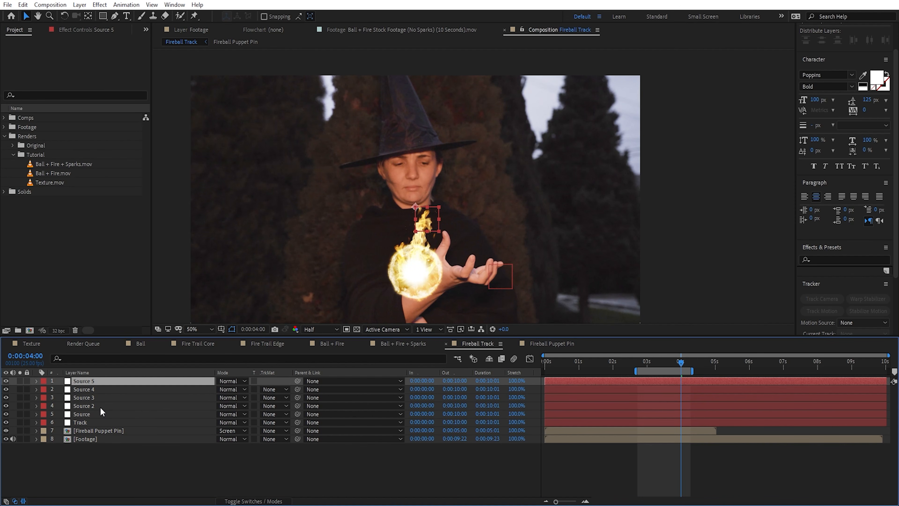
Step: Rename the Source 2 null as Pos 1 and the Source 3 null as Pos 2
click(102, 406)
key(Return)
text(Pos 1)
key(Return)
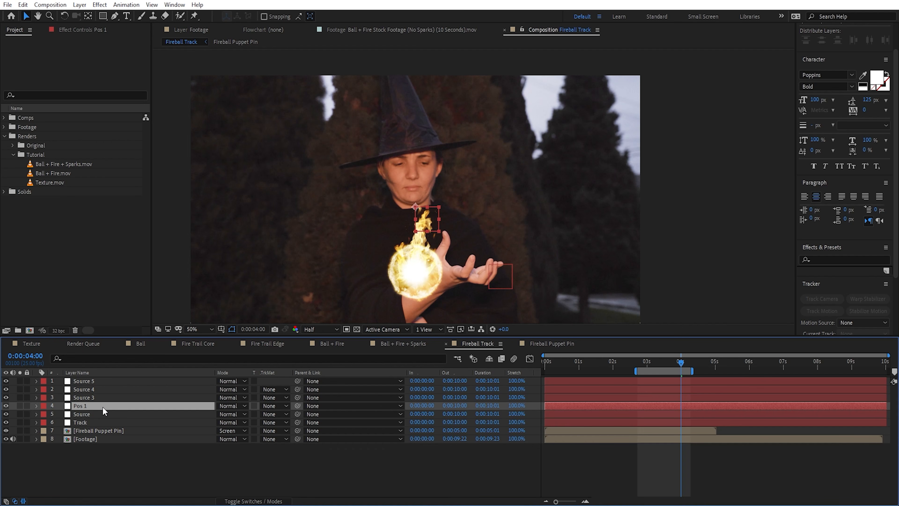
click(102, 398)
key(Return)
text(Pos 2)
key(Return)
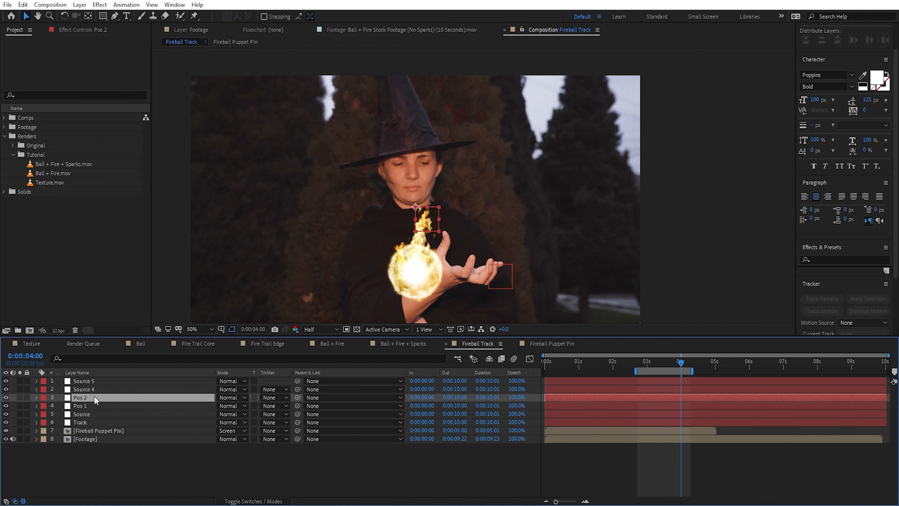
Step: Rename the Source 4 null as Pos 3 and the Source 5 null as Pos 4
click(94, 389)
key(Return)
text(Pos 3)
key(Return)
click(94, 383)
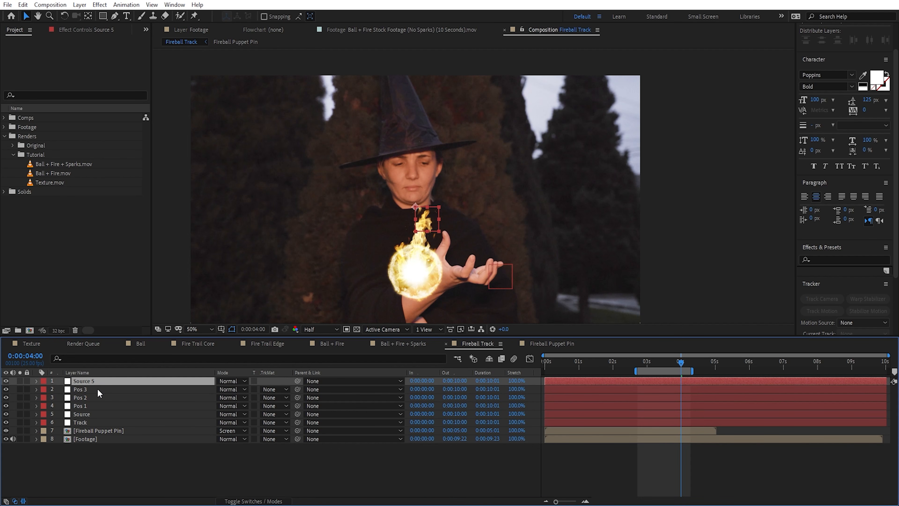
key(Return)
text(Pos 4)
key(Return)
Step: Reveal the Position property of the Source null and the Pos 1 to Pos 4 nulls
shift+click(88, 417)
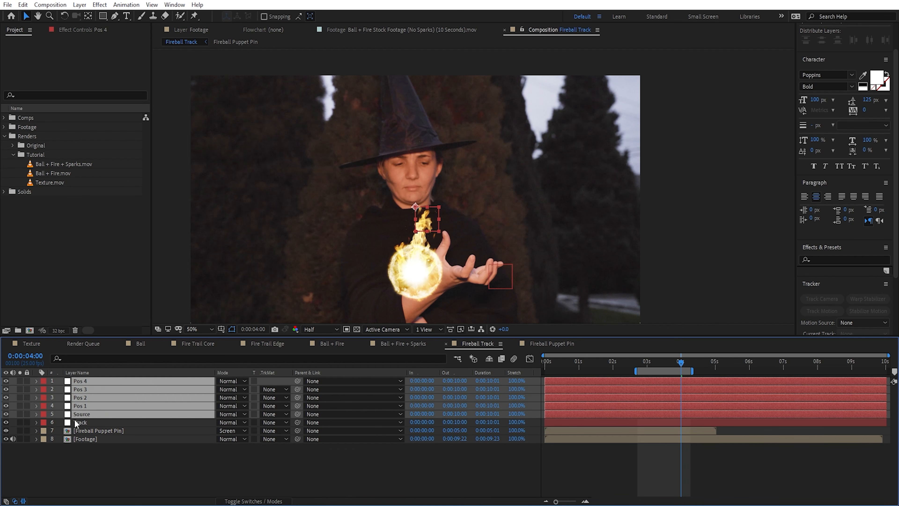
key(p)
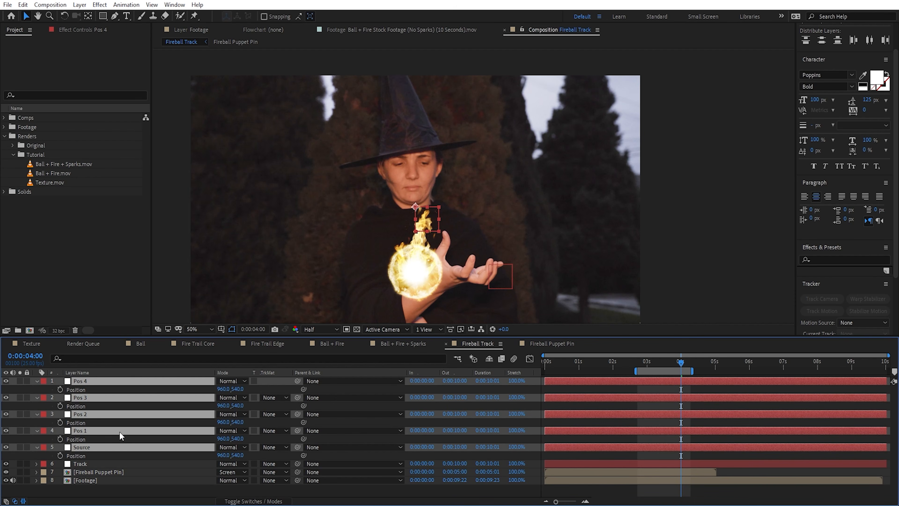
click(519, 451)
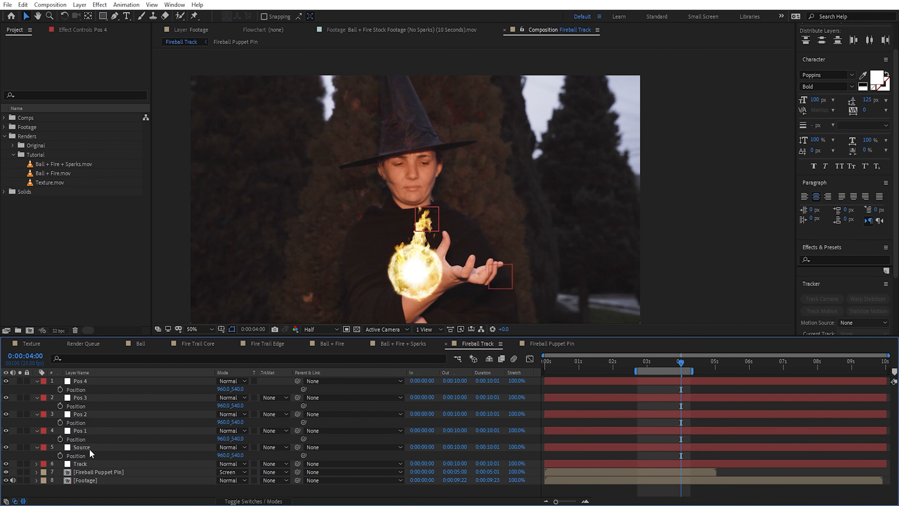
Step: Add an expression to Pos 1's Position that links it to the Source null's position
alt+click(60, 439)
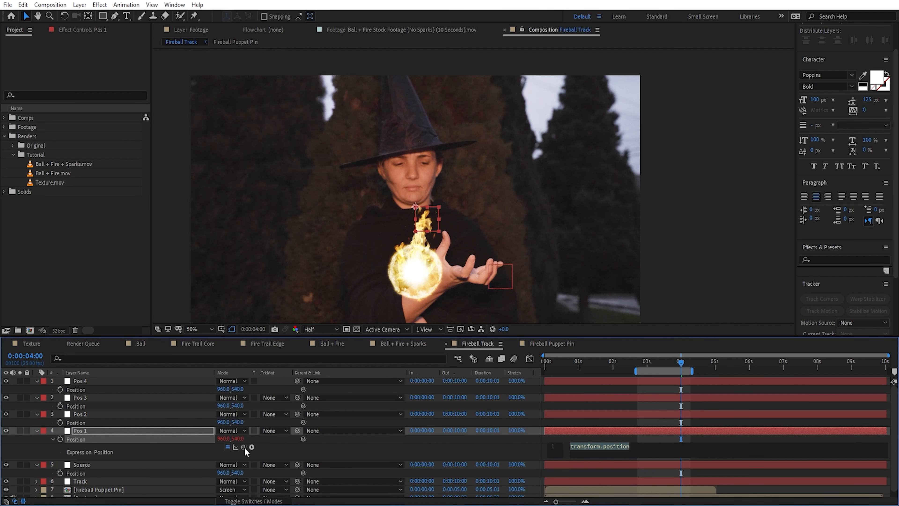
drag(245, 448, 76, 473)
click(148, 438)
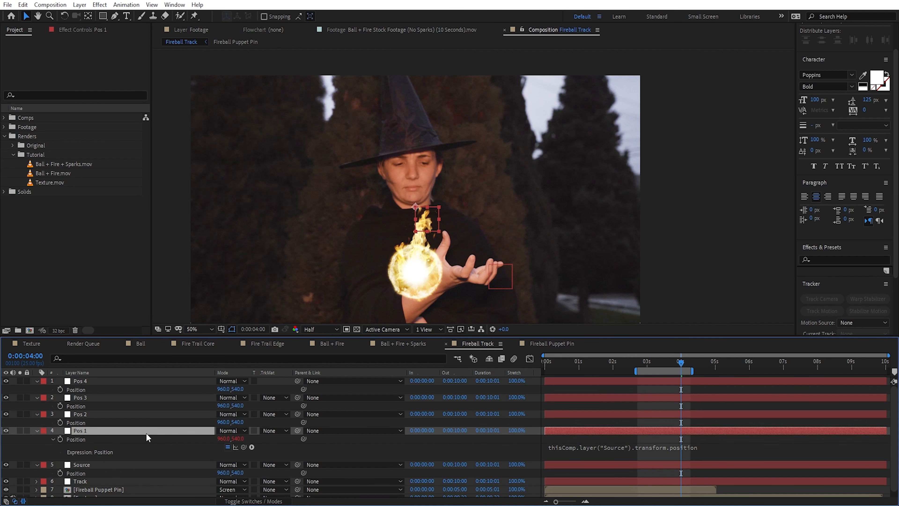
Step: Move the Source null away from the fireball to test the Pos 1 link, and undo the move
click(103, 466)
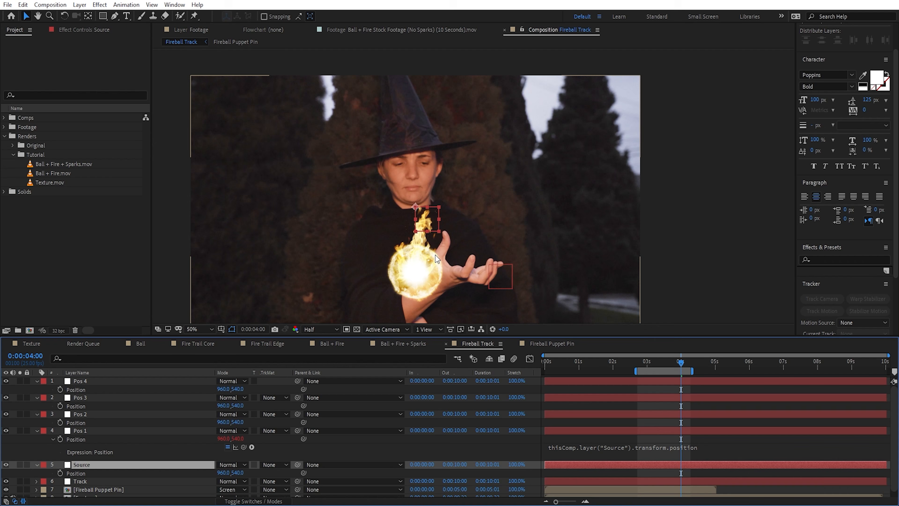
drag(425, 221, 283, 237)
click(159, 430)
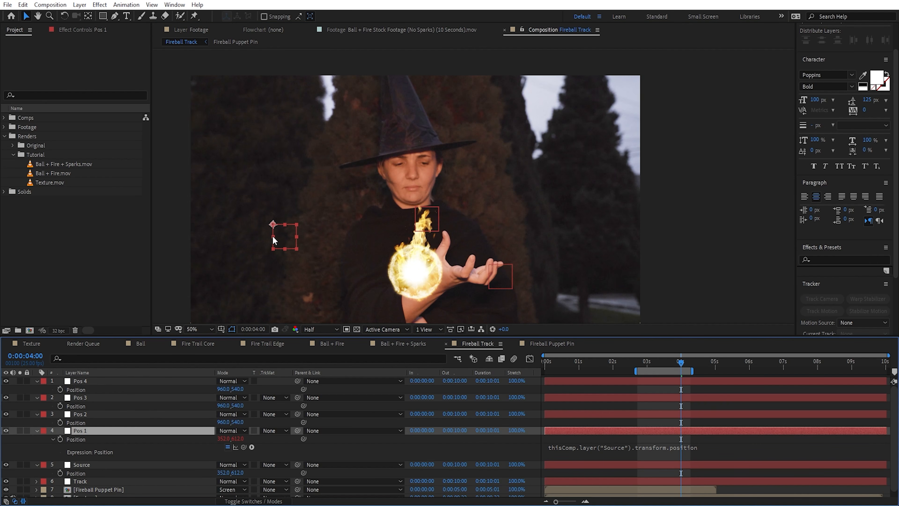
key(ctrl+z)
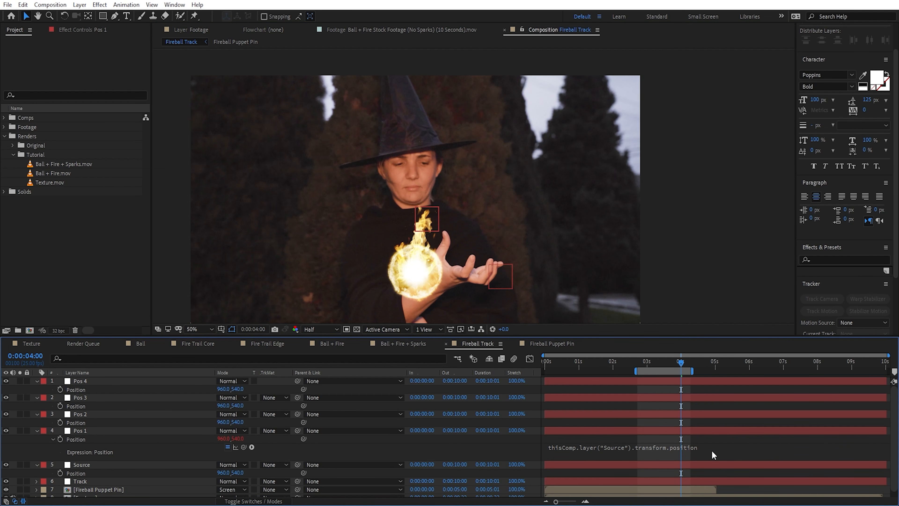
Step: Append the offset - [0,125] to Pos 1's Position expression
click(713, 455)
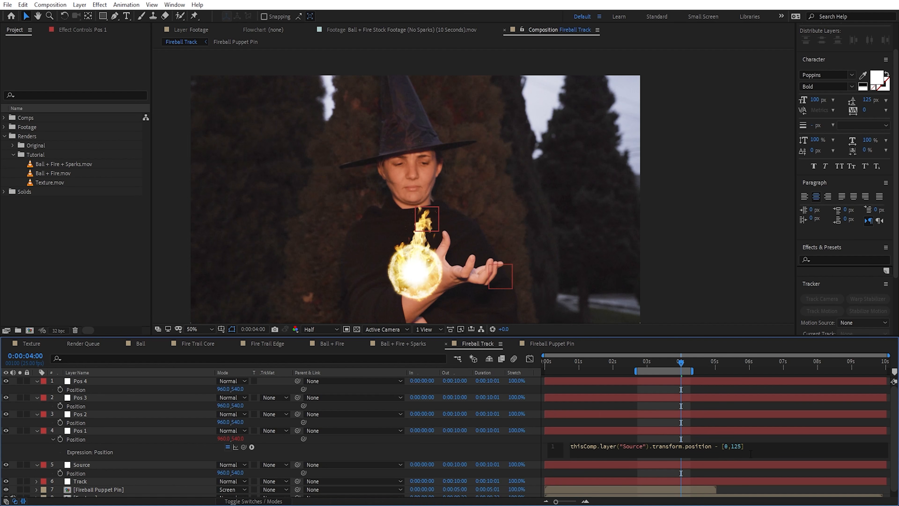
click(734, 435)
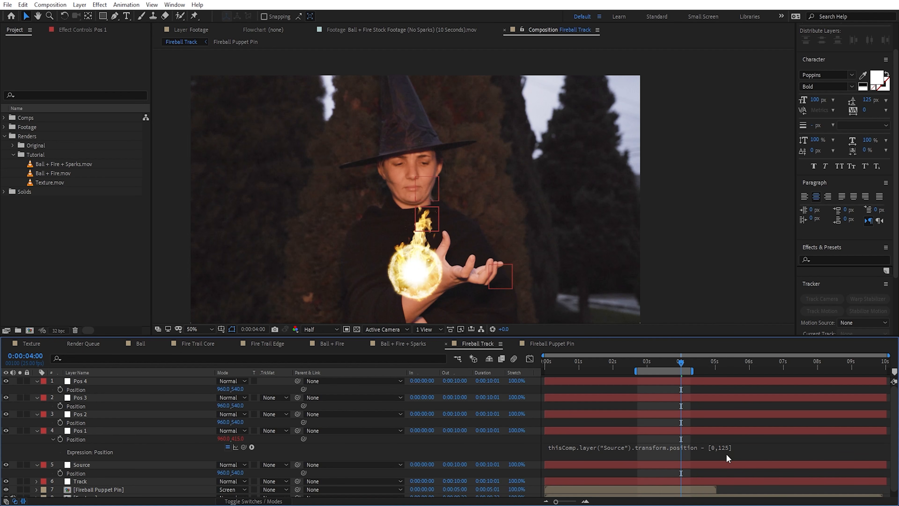
click(737, 448)
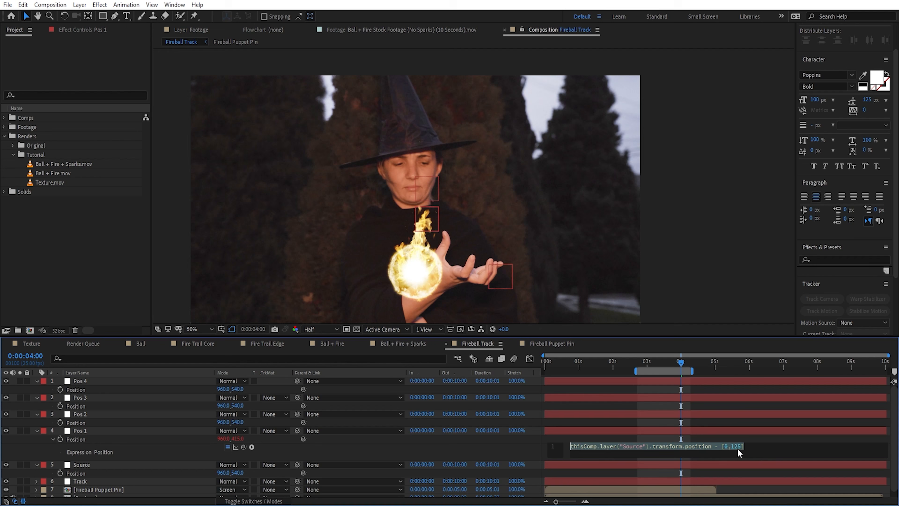
drag(743, 447, 723, 447)
text(0,125)
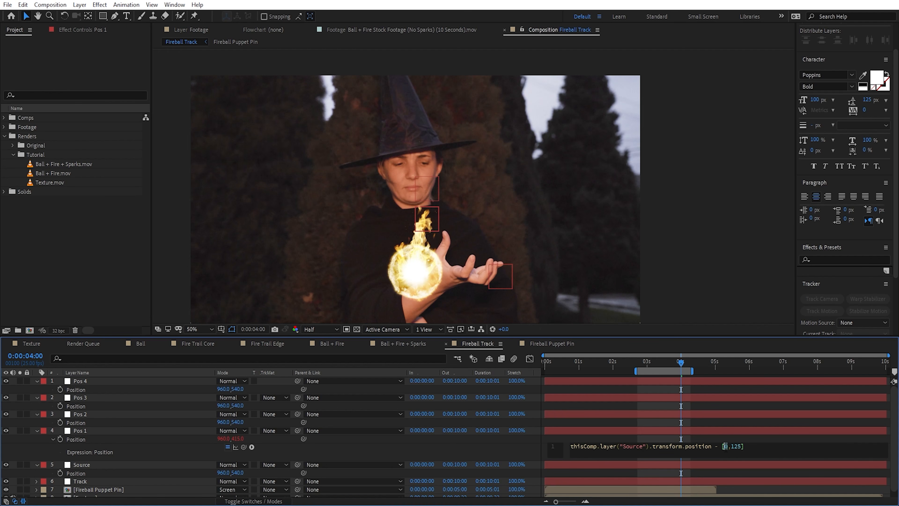
key(KP_Enter)
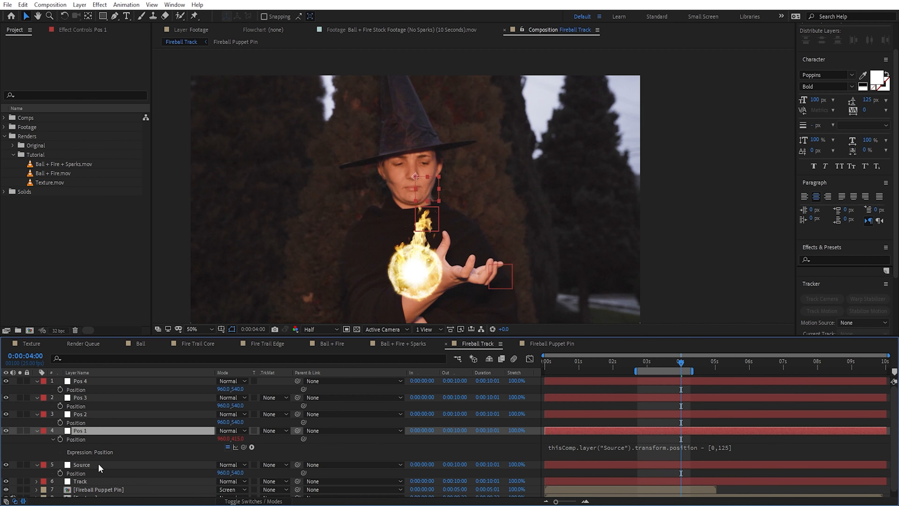
Step: Test Pos 1's offset by moving the Source null towards the dark trees, and undo the move
click(99, 464)
drag(430, 218, 279, 237)
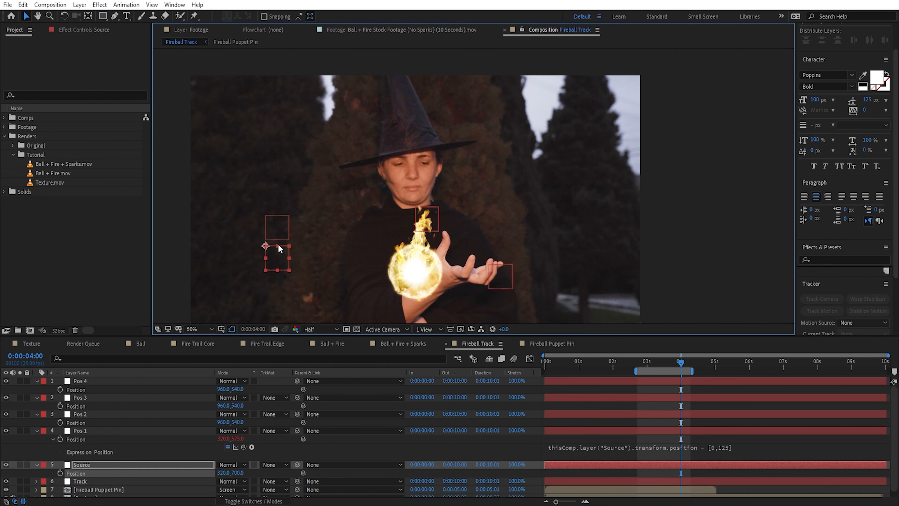
key(ctrl+z)
Step: Copy the - [0,125] offset and give Pos 2's Position an expression linking it to Pos 1's position with that offset
click(744, 450)
drag(758, 448, 716, 451)
key(ctrl+c)
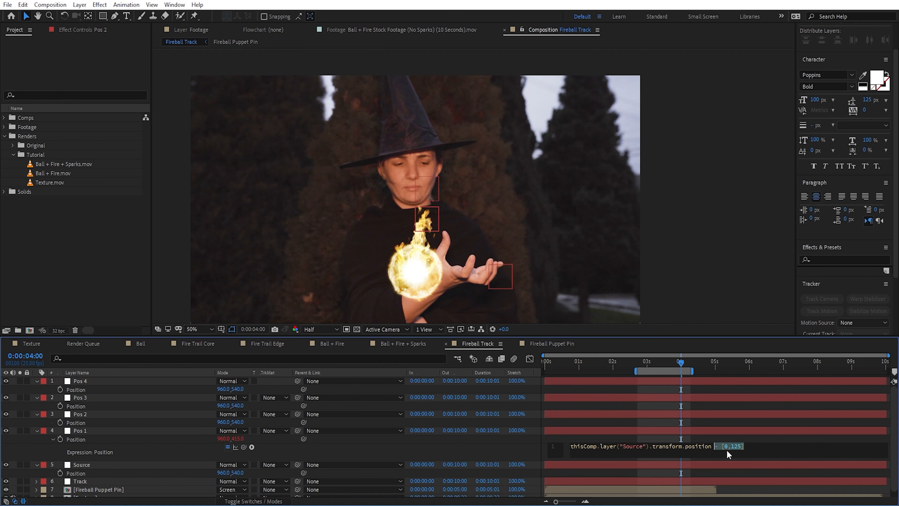
click(98, 415)
alt+click(60, 422)
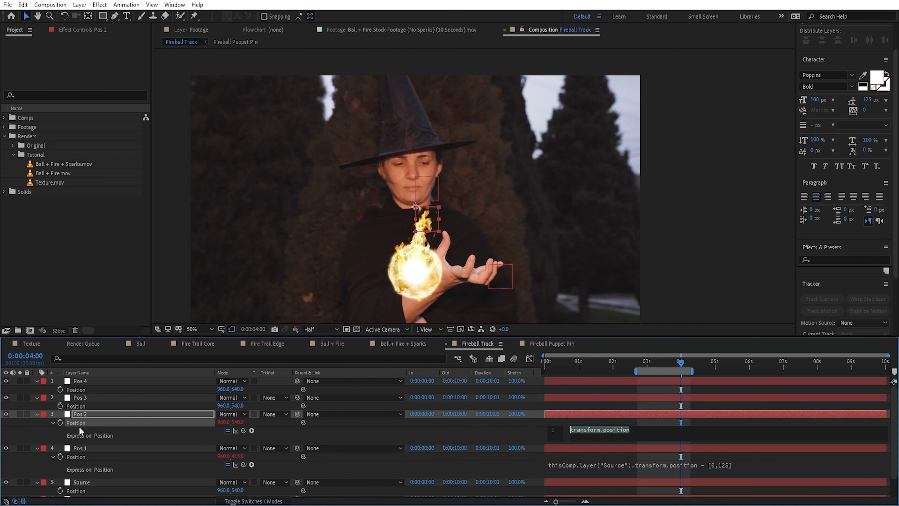
drag(243, 431, 76, 457)
key(ctrl+v)
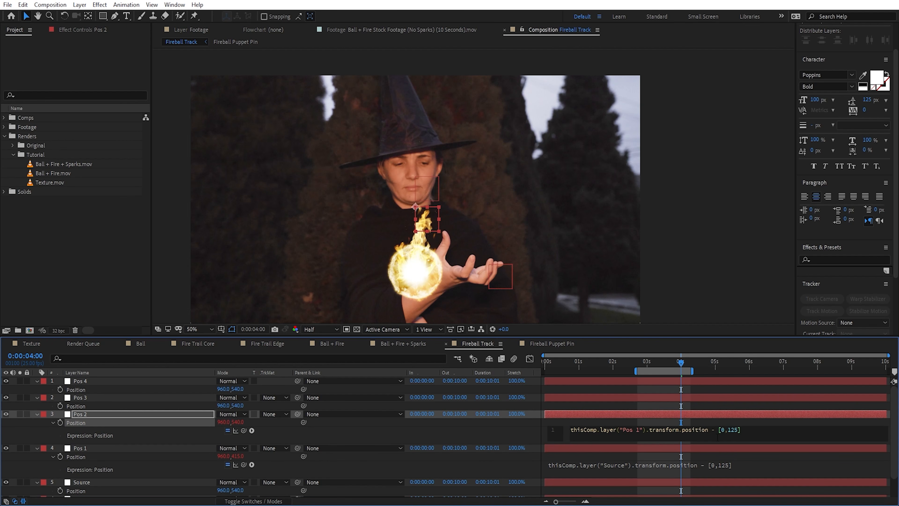
Step: Link Pos 3's Position to Pos 2's position with an expression, adding the copied - [0,125] offset
alt+click(60, 406)
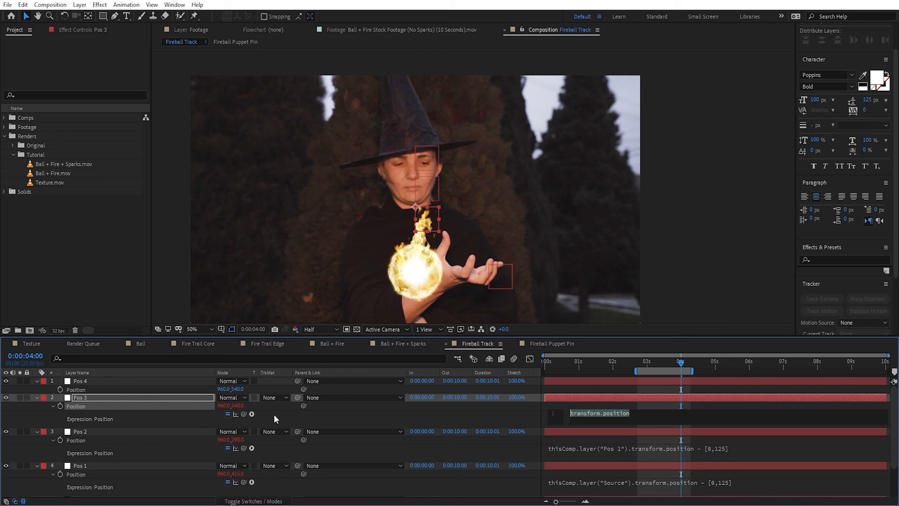
drag(244, 414, 108, 444)
key(ctrl+v)
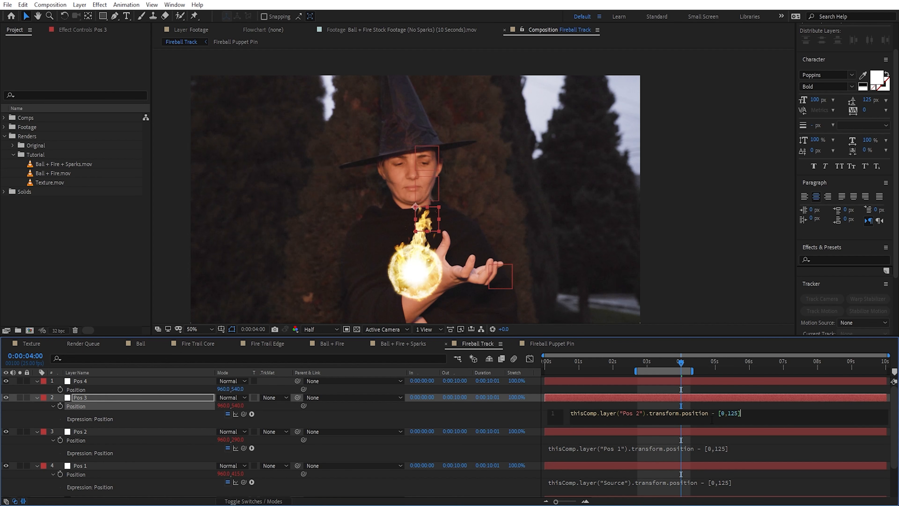
click(135, 408)
Step: Link Pos 4's Position to Pos 3's position with an expression, adding the copied - [0,125] offset
alt+click(60, 389)
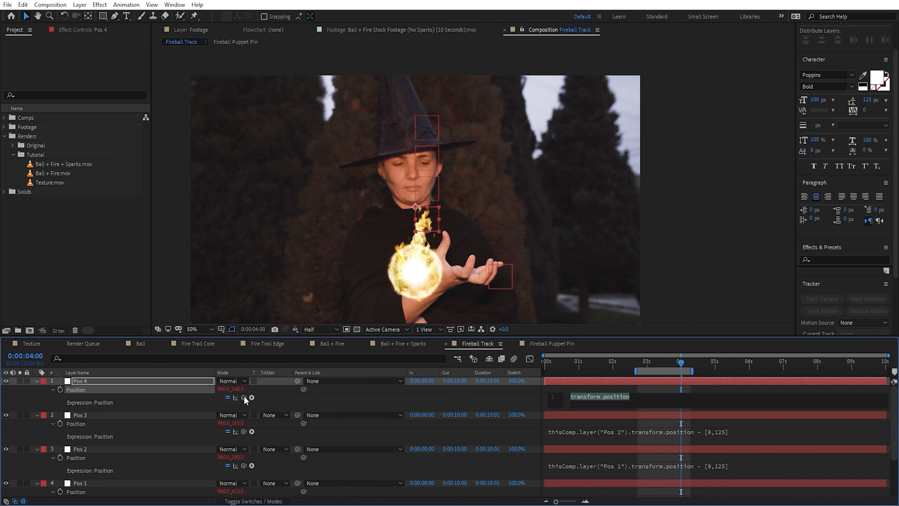
drag(244, 397, 87, 424)
key(ctrl+v)
click(743, 390)
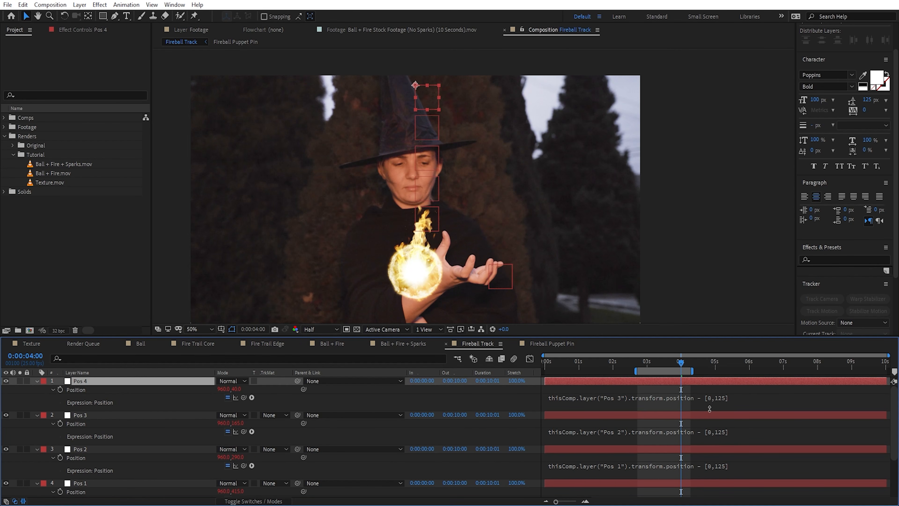
Step: Review the chained Pos expressions and test them by moving the Source null to about 698, 644
click(102, 418)
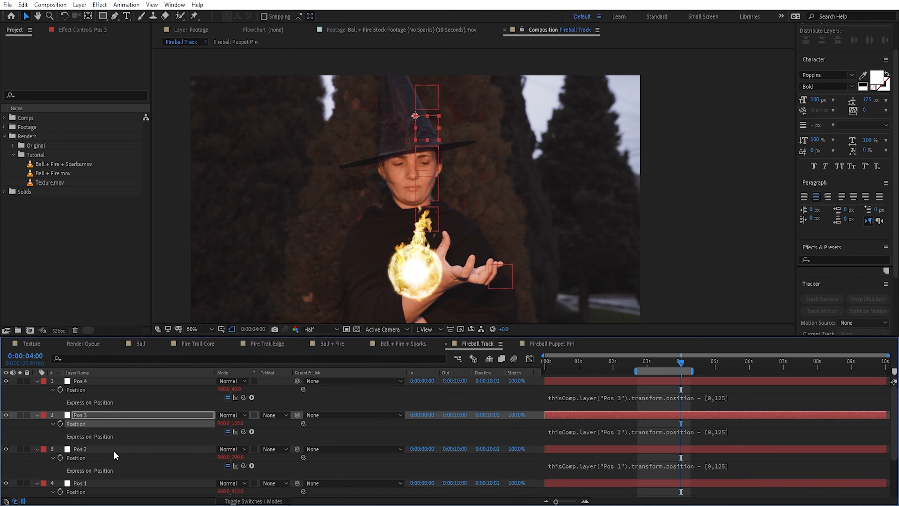
click(113, 448)
click(107, 482)
scroll(107, 482, down, 3)
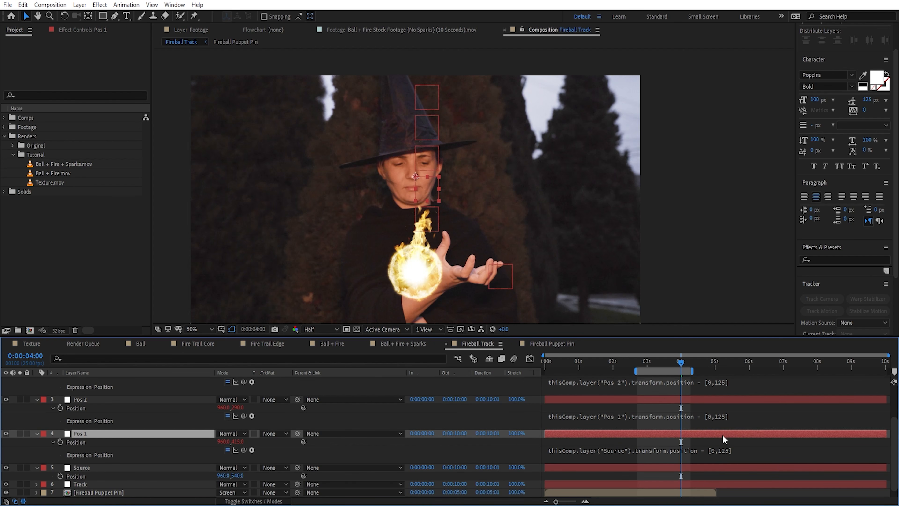
drag(420, 214, 363, 221)
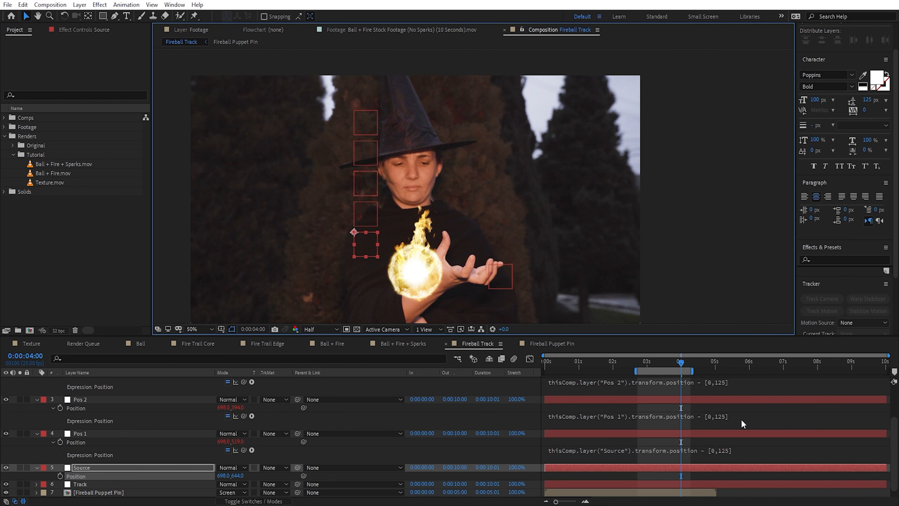
Step: Undo the Source null's last move and duplicate the Pos 1 null under the name Lag 1
key(ctrl+z)
click(83, 434)
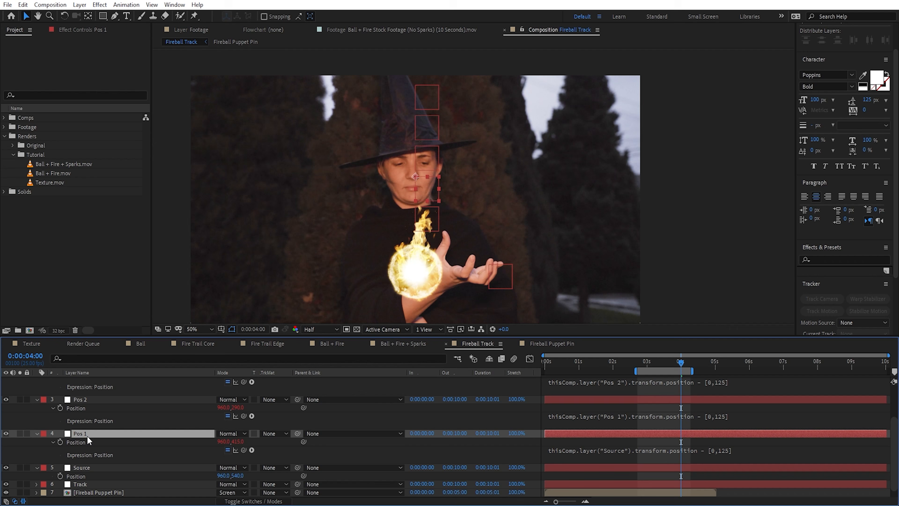
key(ctrl+d)
key(Return)
text(Lag 1)
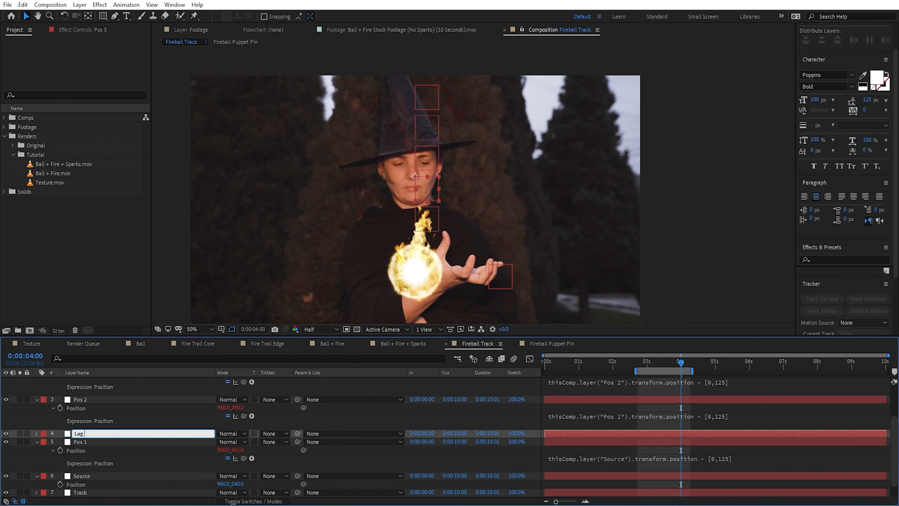
key(Return)
Step: Reveal the Lag 1 null's Position and remove its expression
key(p)
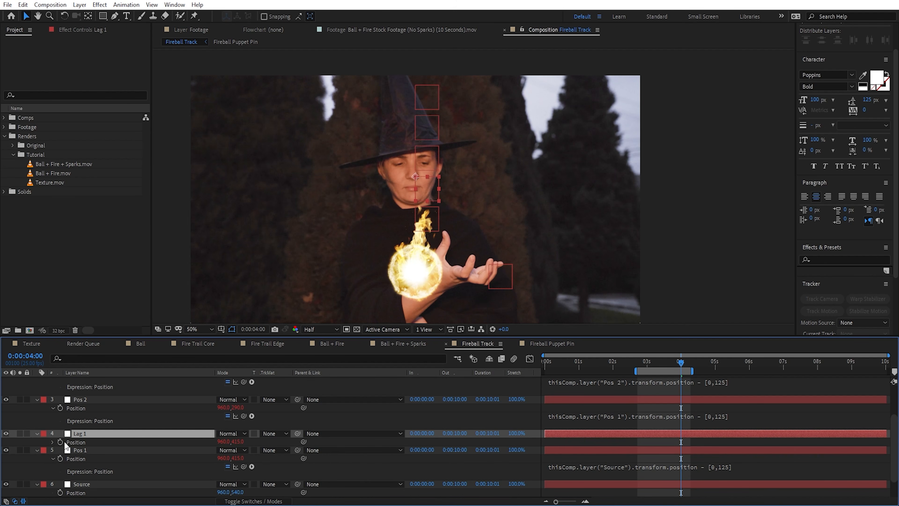
alt+click(60, 443)
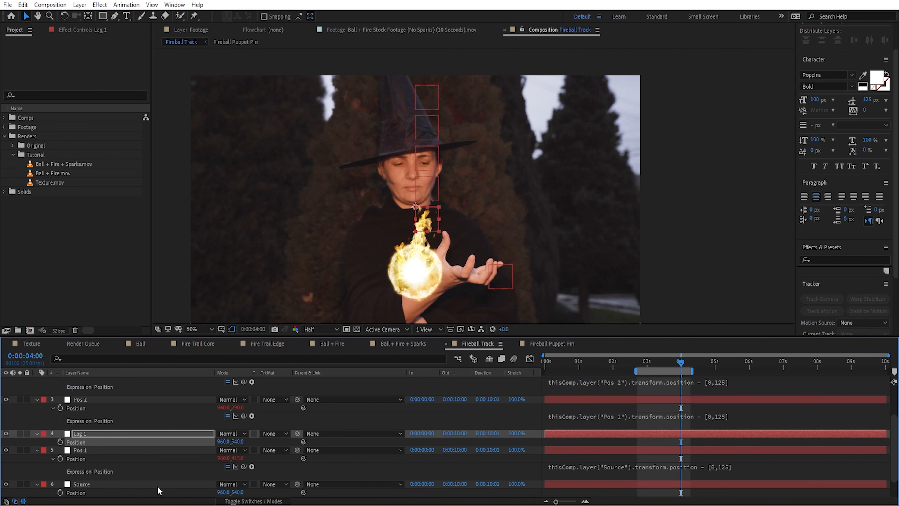
Step: Add a Slider Control effect to the Source null and rename the effect Lag 1
click(80, 484)
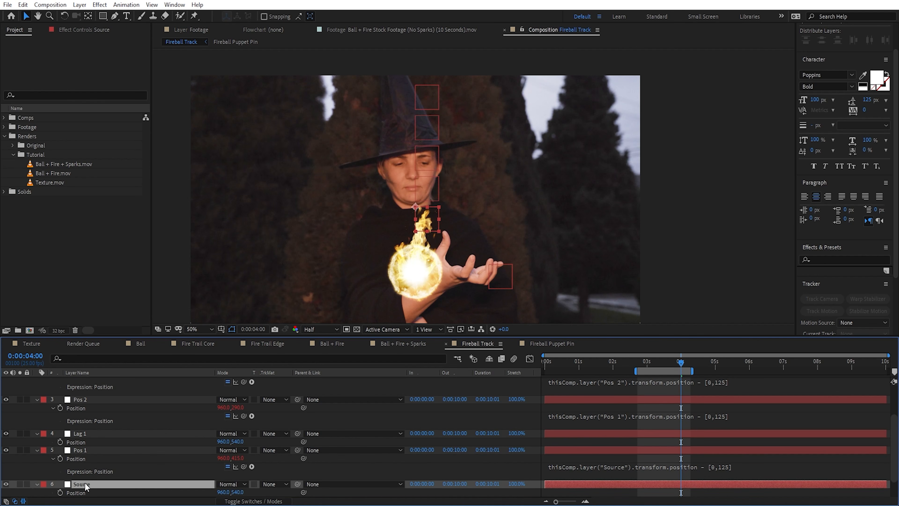
text(slider)
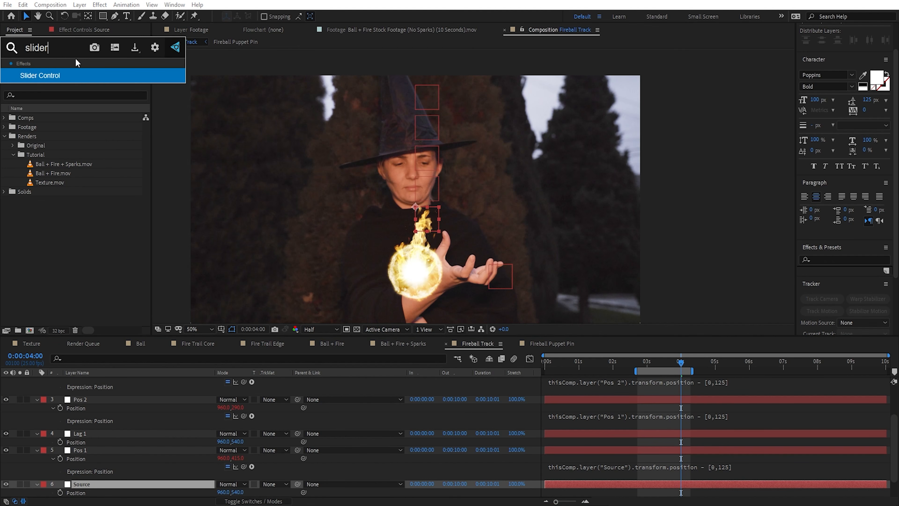
key(Return)
key(Return)
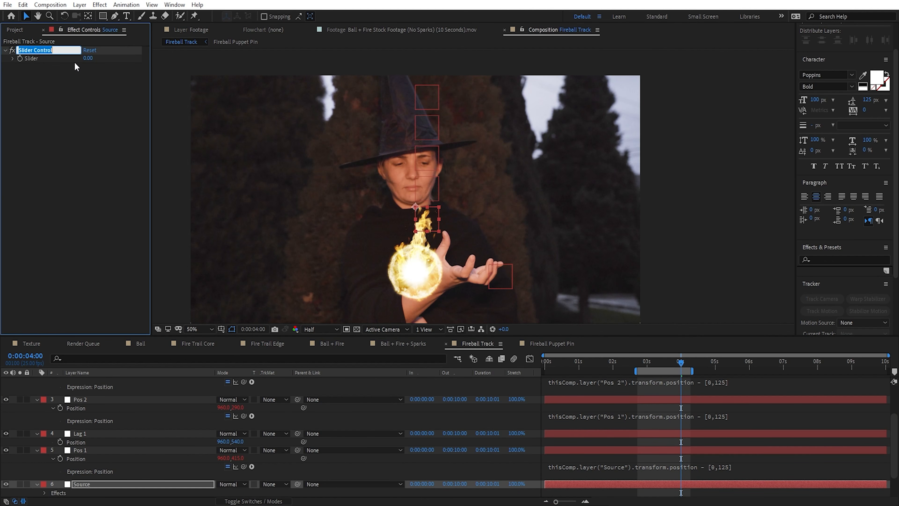
text(Lag 1)
key(Return)
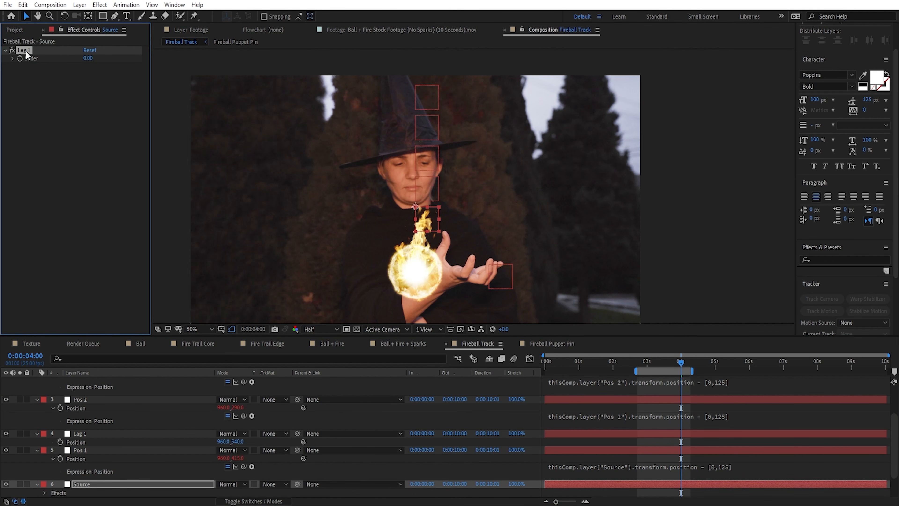
Step: Duplicate the Source null's Lag 1 slider effect three times
key(ctrl+d)
key(ctrl+d)
key(ctrl+d)
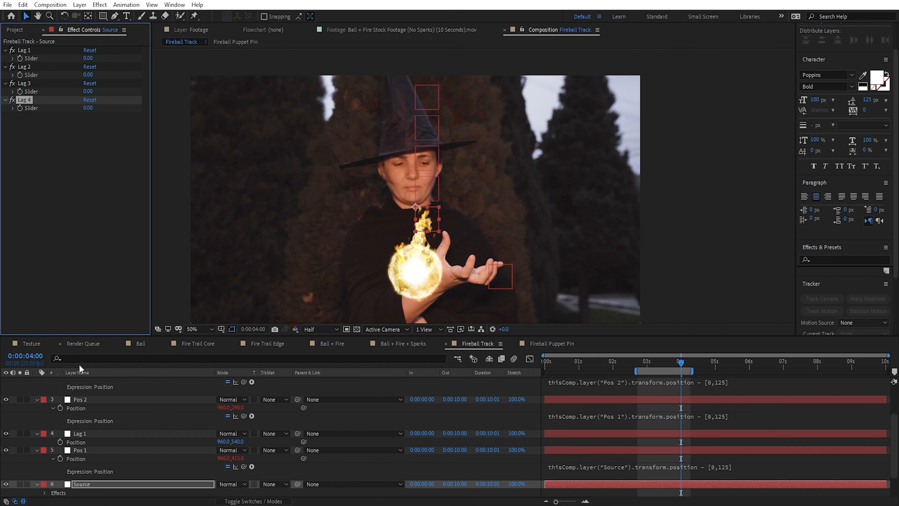
Step: Give Lag 1's Position an expression linked to Pos 1's position, followed by .valueAtTime(time-)
alt+click(59, 442)
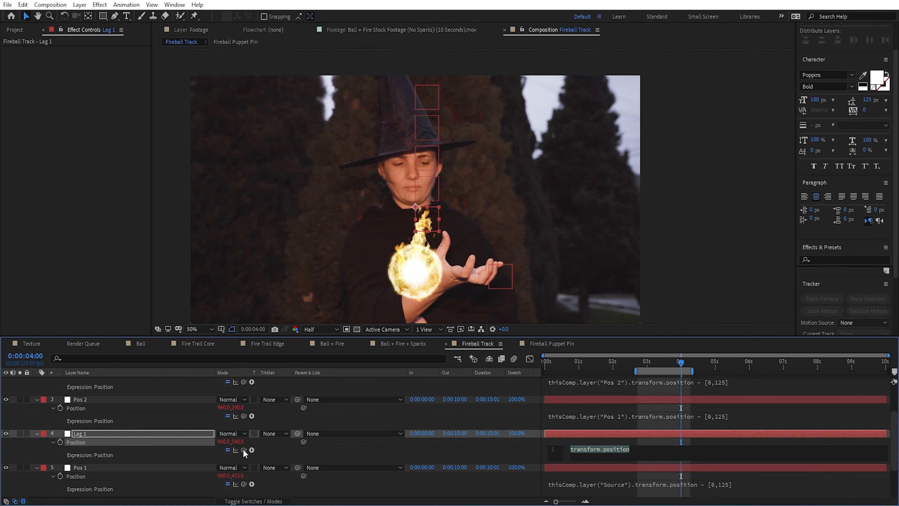
drag(243, 449, 83, 479)
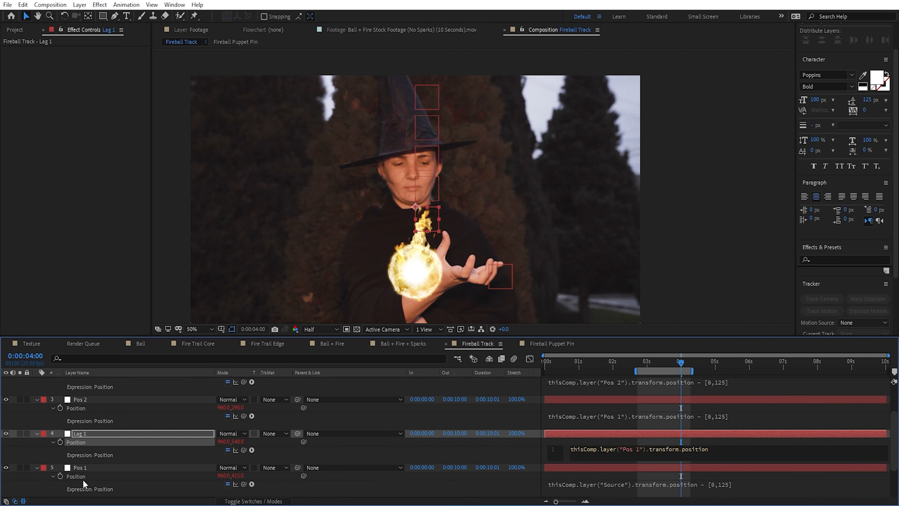
text(.valueAtT)
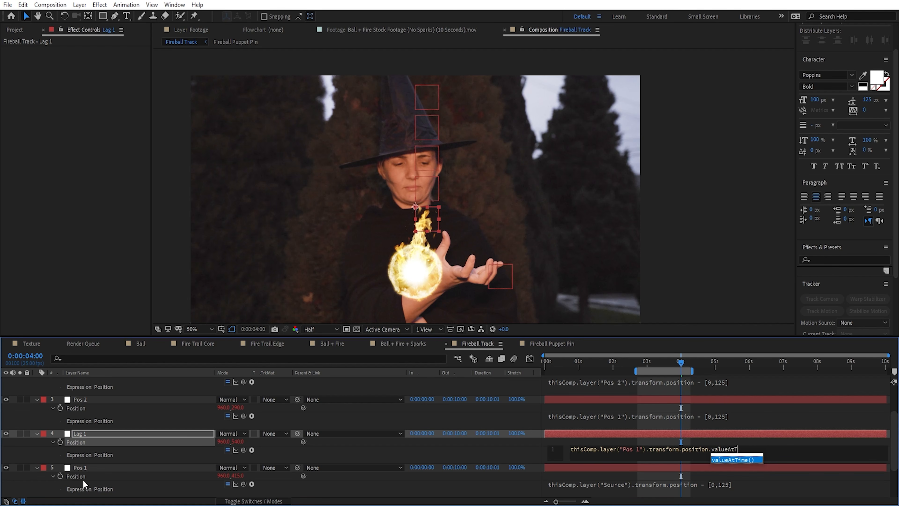
text(ime()
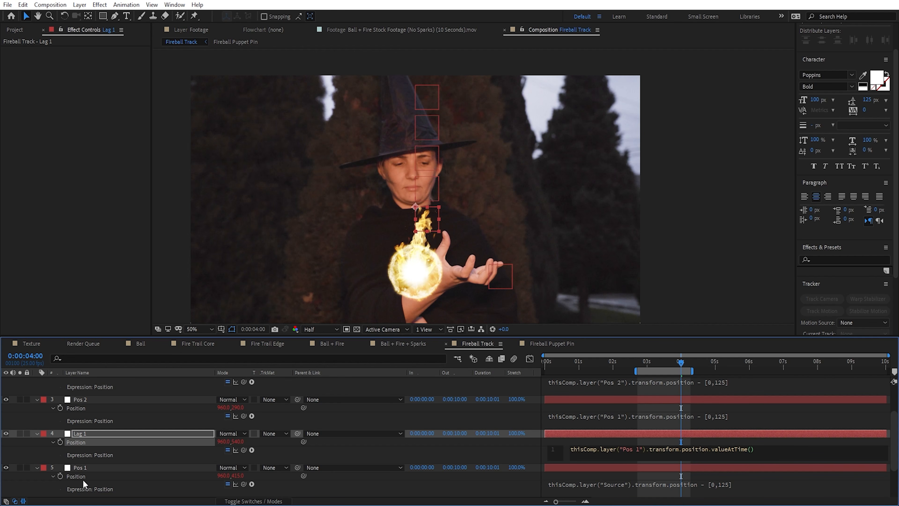
text(time-)
Step: Complete Lag 1's Position expression by linking the time offset after the minus sign to the Source null's Lag 1 slider
scroll(115, 468, down, 3)
click(90, 479)
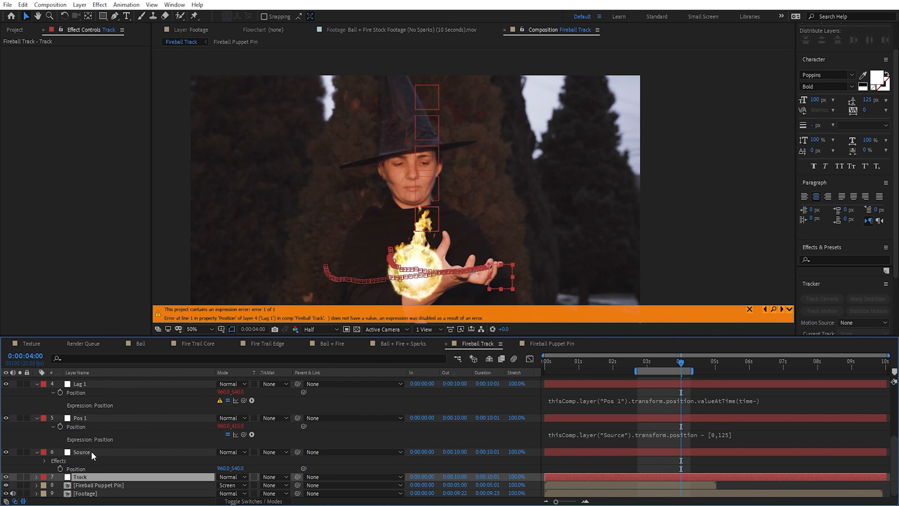
click(91, 451)
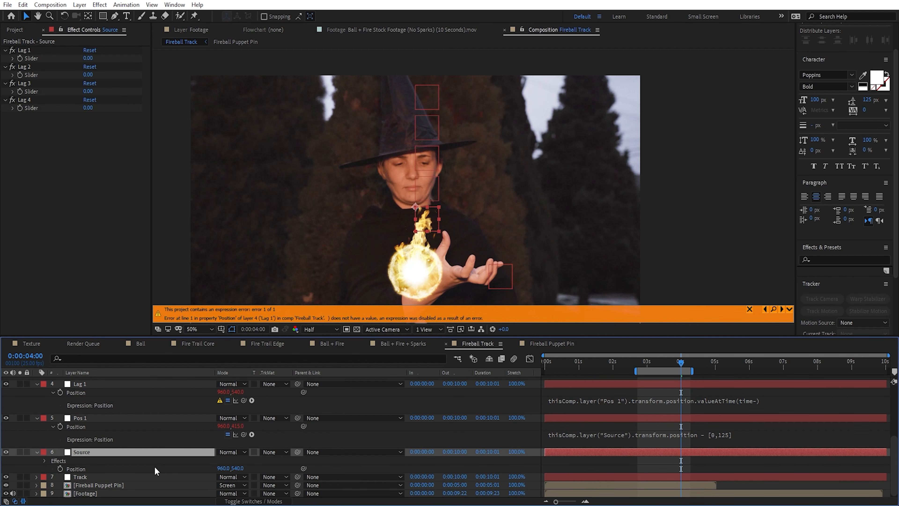
click(769, 401)
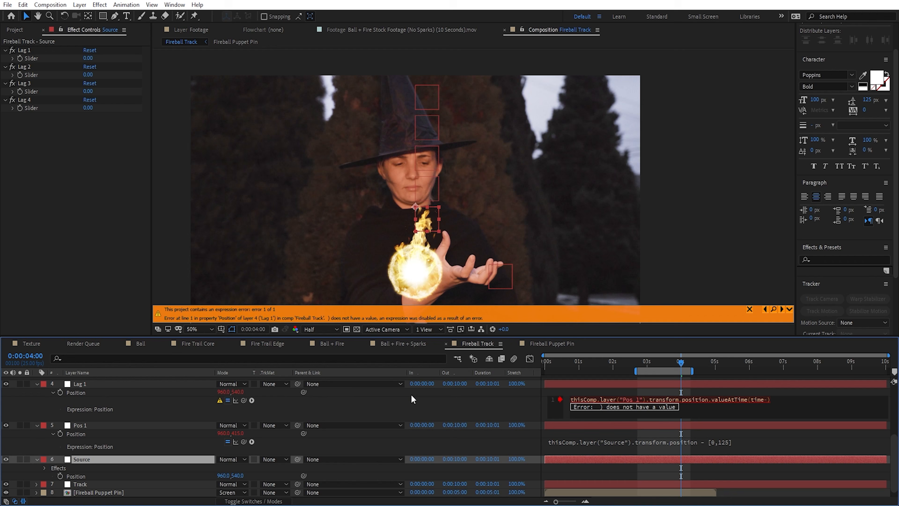
drag(244, 400, 45, 60)
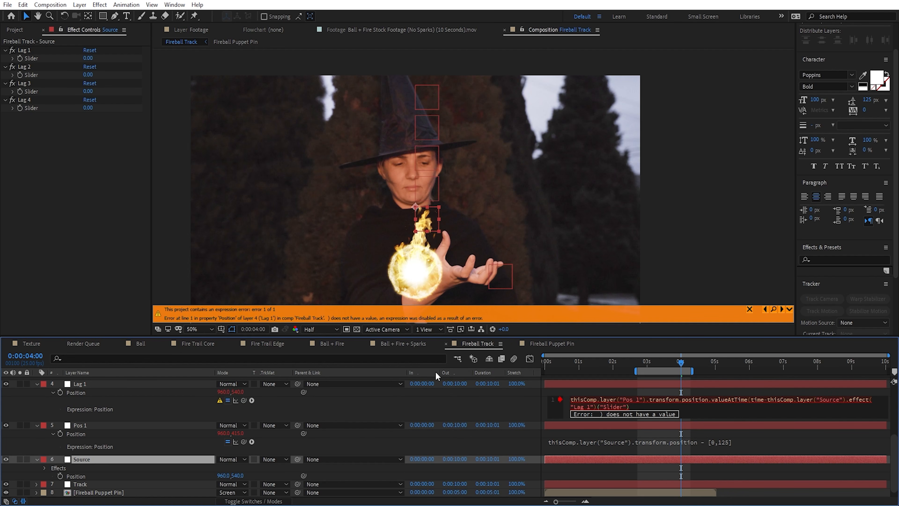
click(658, 387)
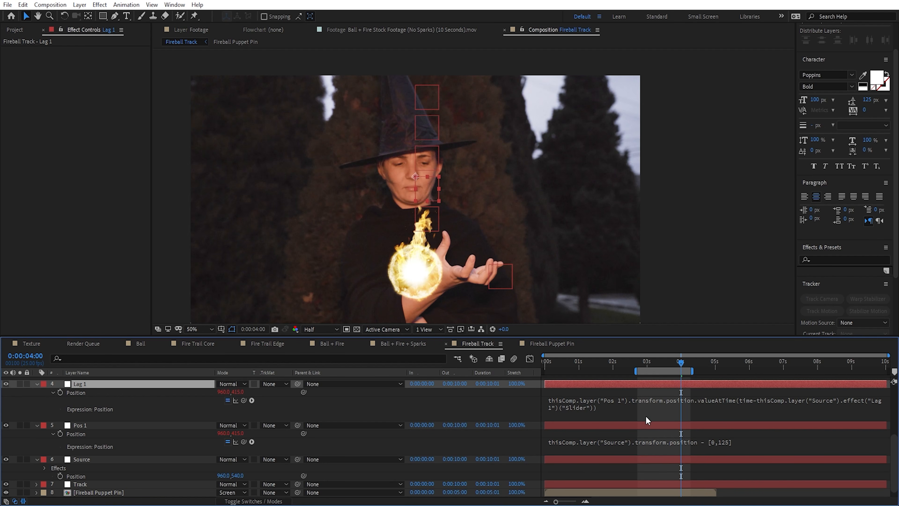
Step: Hide the Pos 2, Pos 3 and Pos 4 nulls
click(638, 410)
click(637, 410)
click(495, 409)
scroll(319, 407, up, 4)
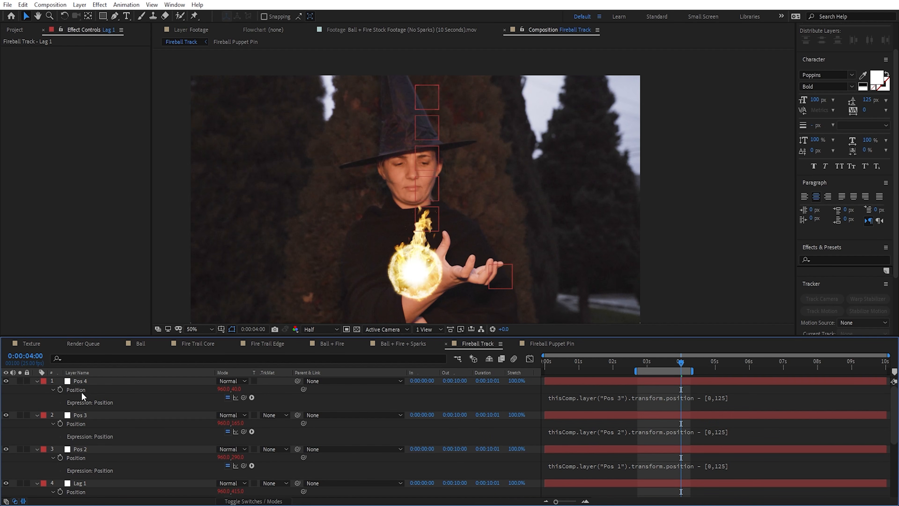
click(81, 381)
shift+click(78, 448)
click(6, 448)
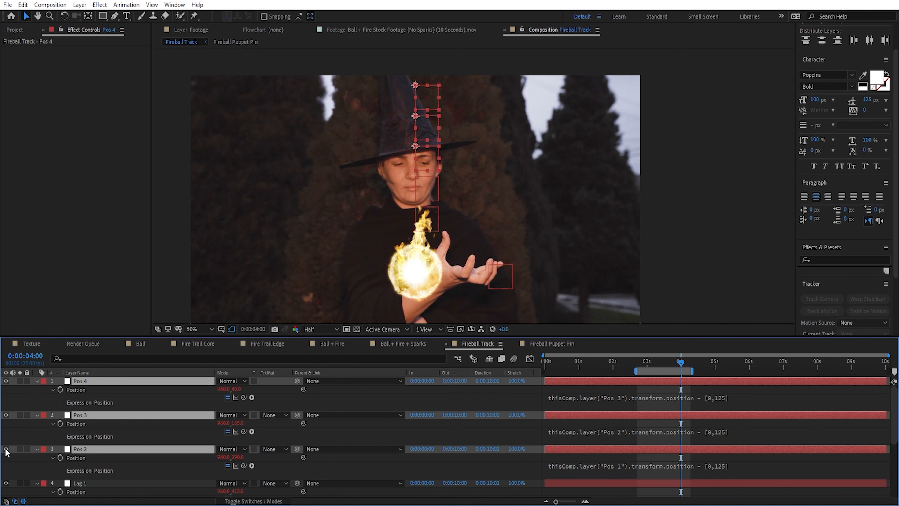
Step: Animate the Source null's Position with an earlier start keyframe and a second at 0:00:04:00 with 1454, 420, and preview the motion
scroll(159, 463, down, 4)
click(92, 484)
scroll(82, 474, down, 2)
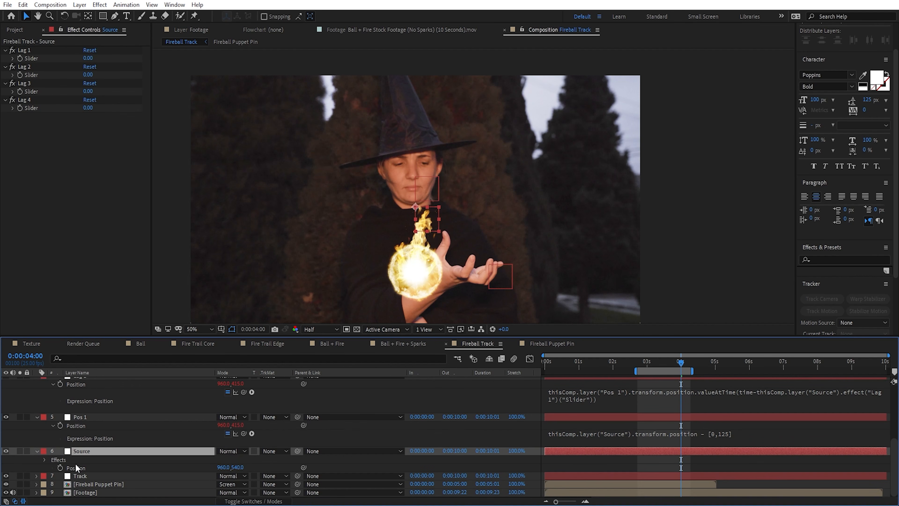
key(u)
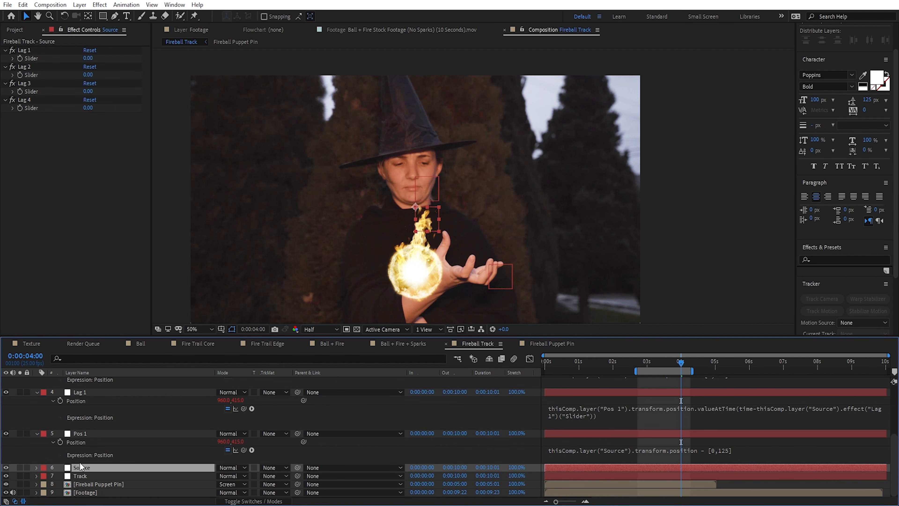
key(p)
click(60, 476)
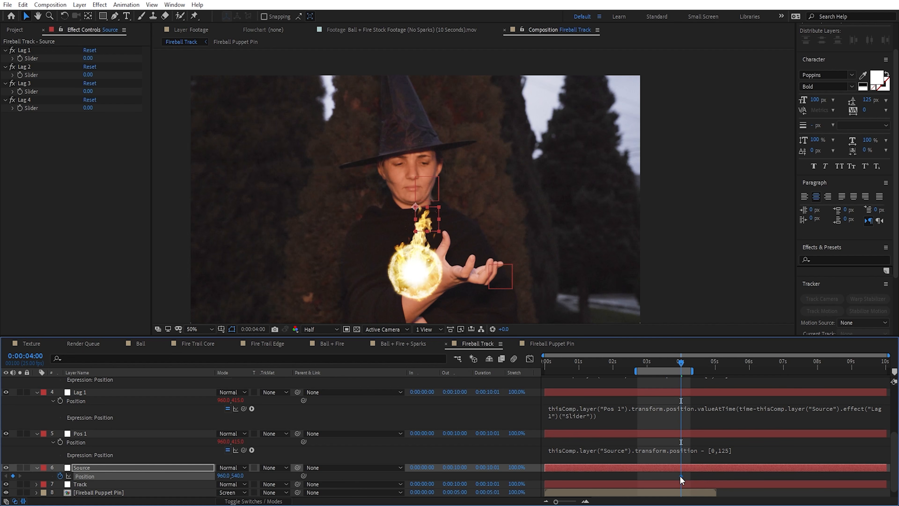
drag(422, 217, 537, 188)
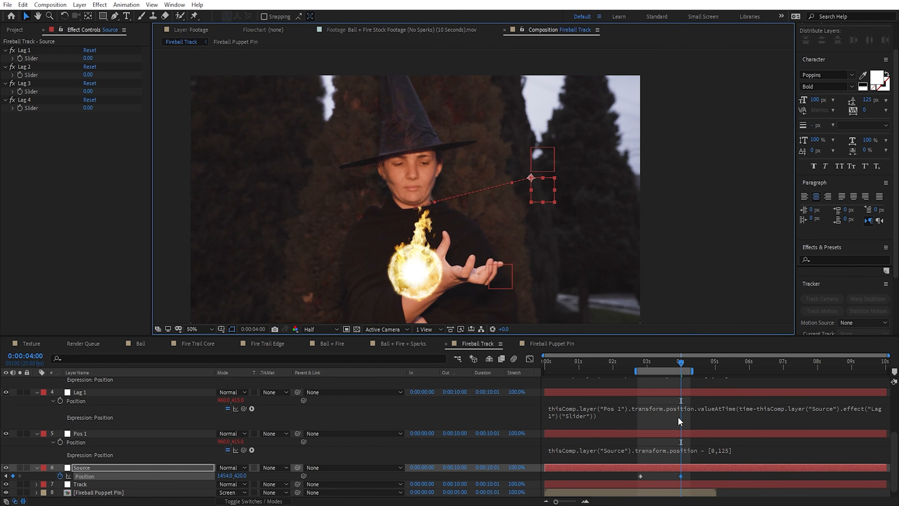
click(695, 472)
key(space)
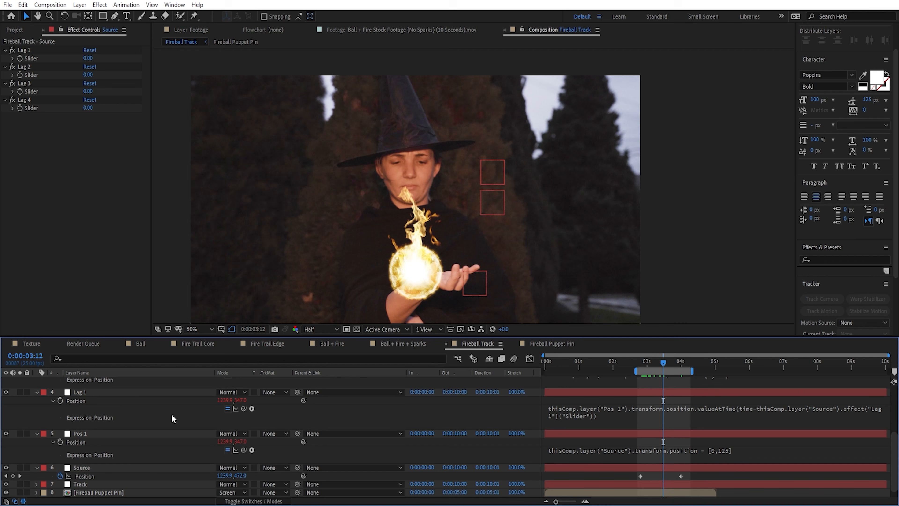
Step: Change the Lag 1 layer's label color to teal
click(103, 410)
scroll(103, 409, up, 2)
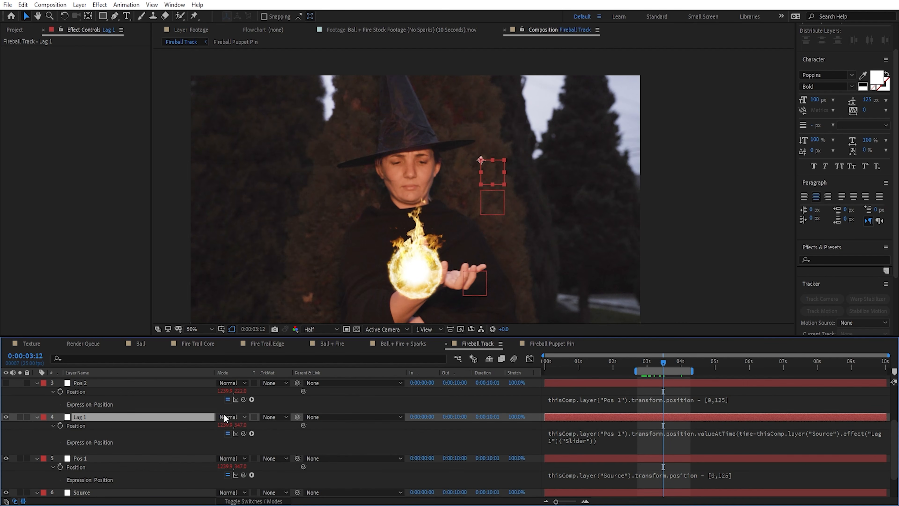
click(43, 418)
click(70, 394)
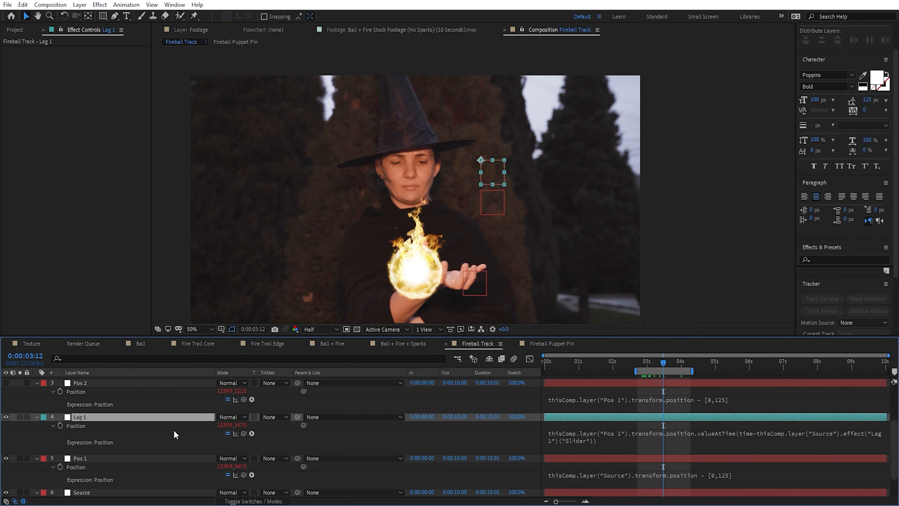
Step: Set the Source null's Lag 1 slider to 1
click(101, 492)
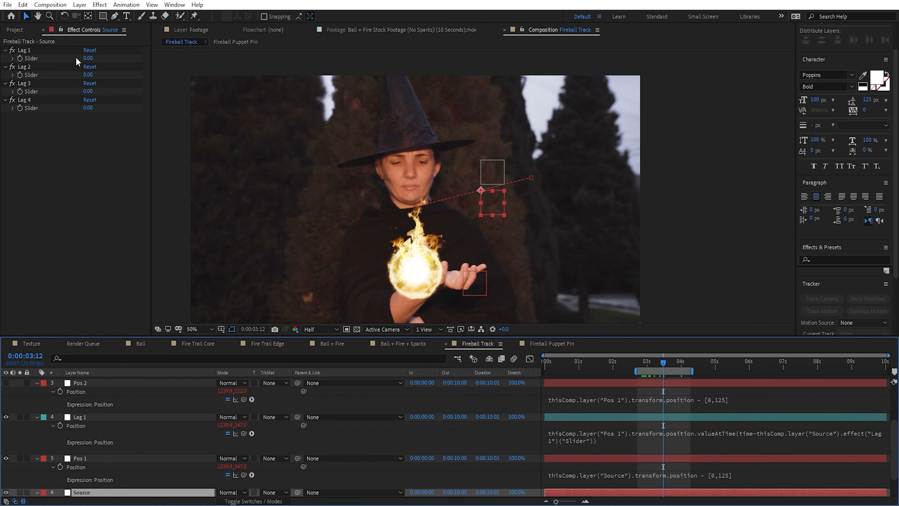
click(88, 59)
text(1)
key(Return)
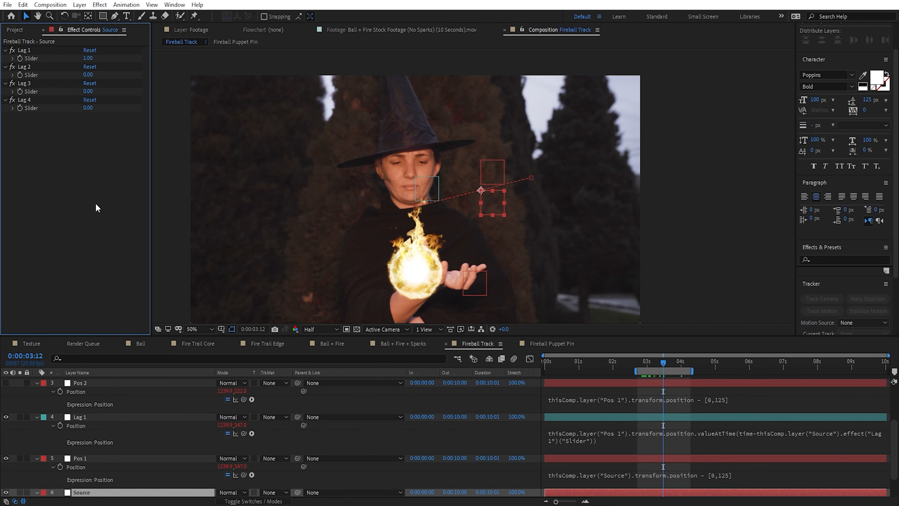
Step: Review the time offset in Lag 1's Position expression and scrub to 0:00:04:03 to examine how it trails Pos 1
click(743, 435)
click(728, 438)
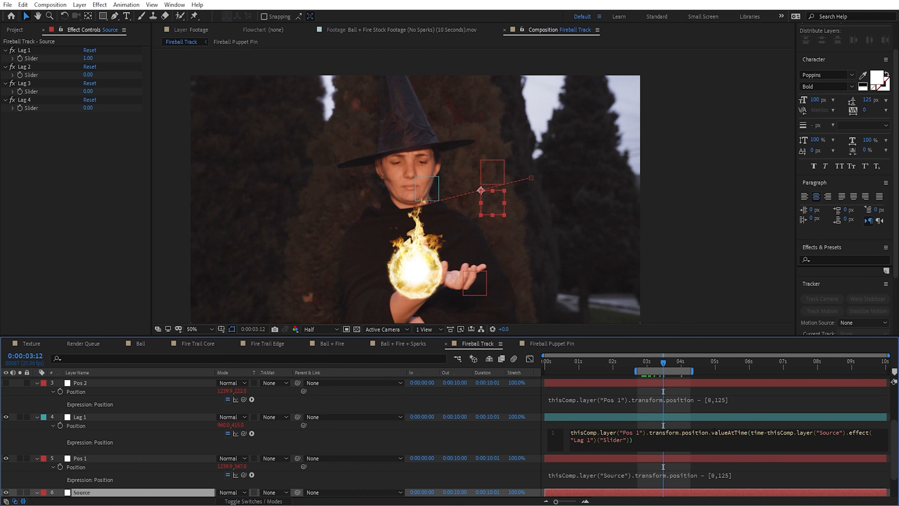
drag(711, 433, 743, 439)
click(752, 432)
drag(659, 363, 685, 371)
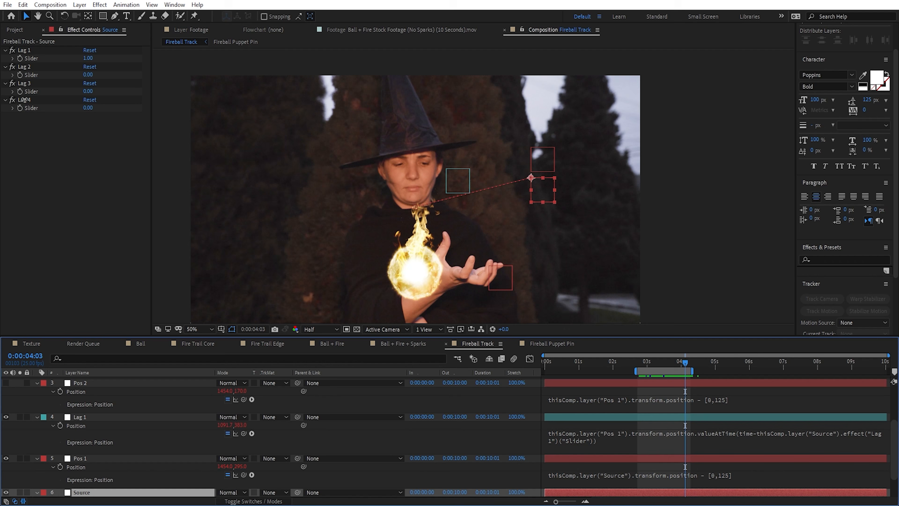
Step: Set the Source null's Lag 1 slider to 0.20 and scrub the timeline to check the delay
mouse_move(88, 59)
mouse_down()
mouse_move(75, 59)
mouse_move(100, 69)
mouse_up()
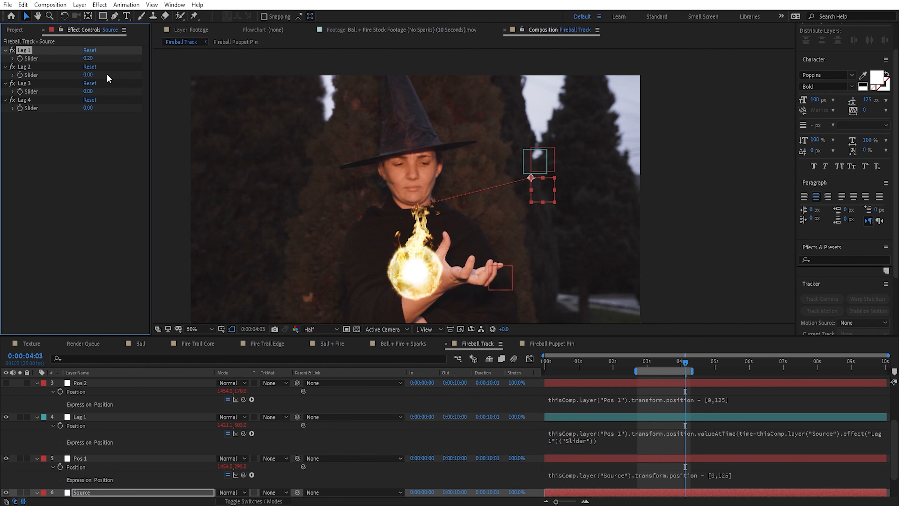
drag(687, 363, 663, 364)
Step: Duplicate the Lag 1 null and place the copy directly above Pos 2 in the layer stack
click(93, 418)
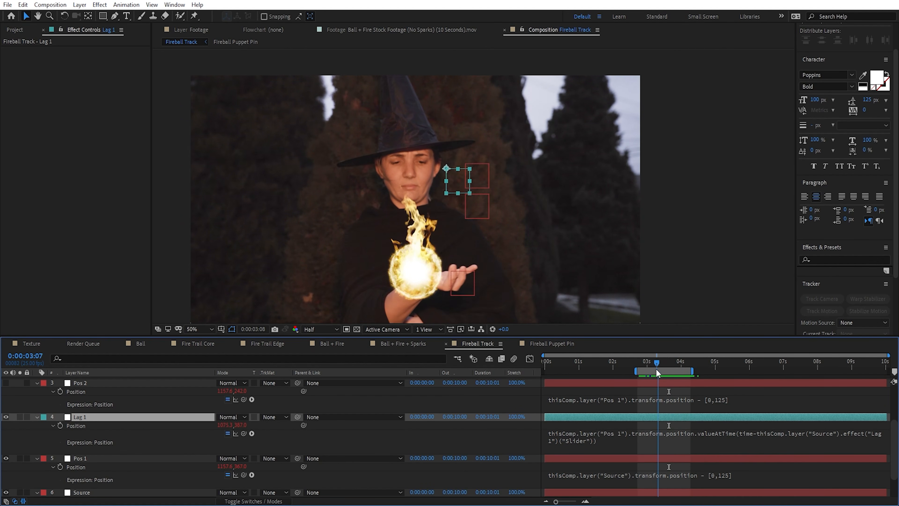
scroll(157, 443, up, 2)
key(ctrl+d)
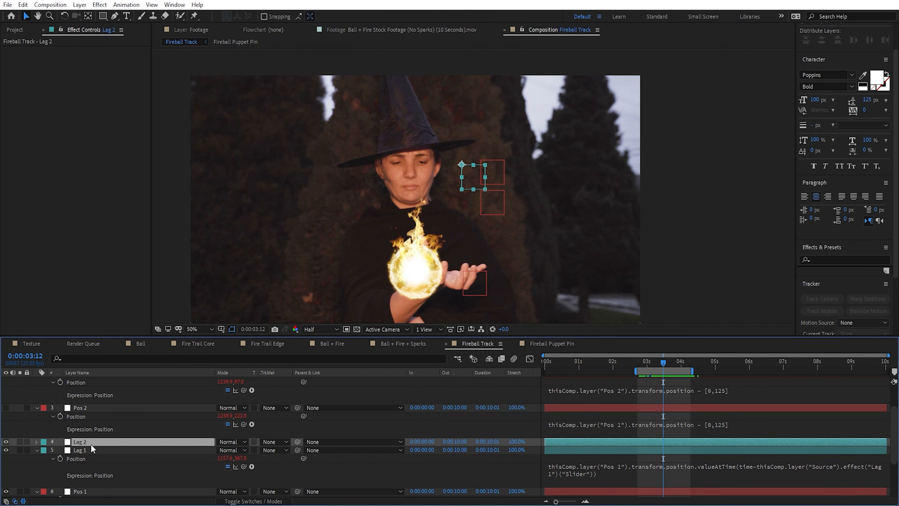
drag(90, 444, 79, 414)
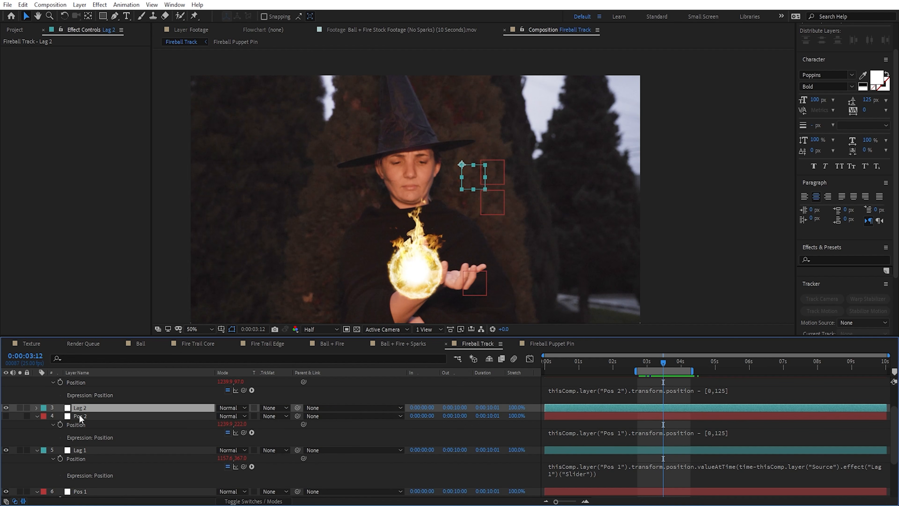
Step: Edit Lag 2's Position expression to reference Pos 2 and the Source null's Lag 2 slider
key(e)
key(e)
click(669, 429)
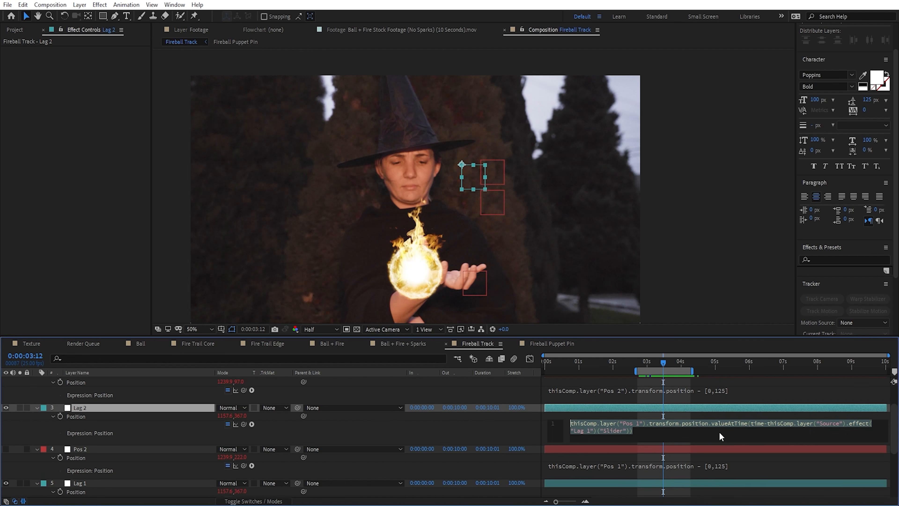
key(Right)
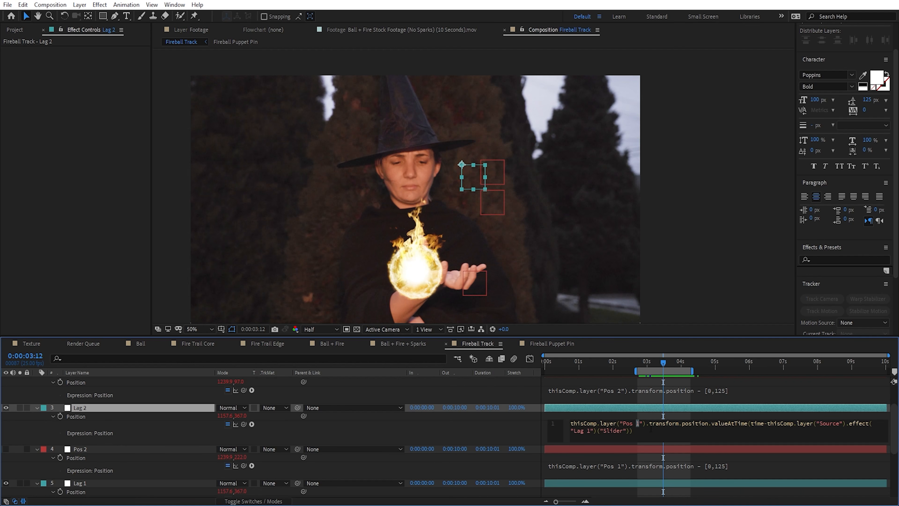
click(639, 425)
click(89, 450)
scroll(85, 452, up, 2)
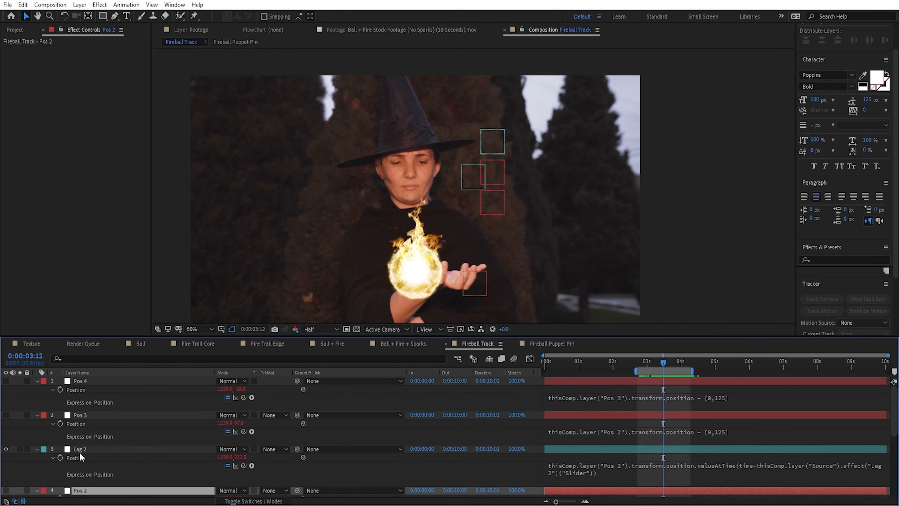
Step: Duplicate Lag 2, place the copy above Pos 3, and point its Position expression at Pos 3 and the Lag 3 slider
click(83, 450)
key(ctrl+d)
drag(83, 450, 93, 419)
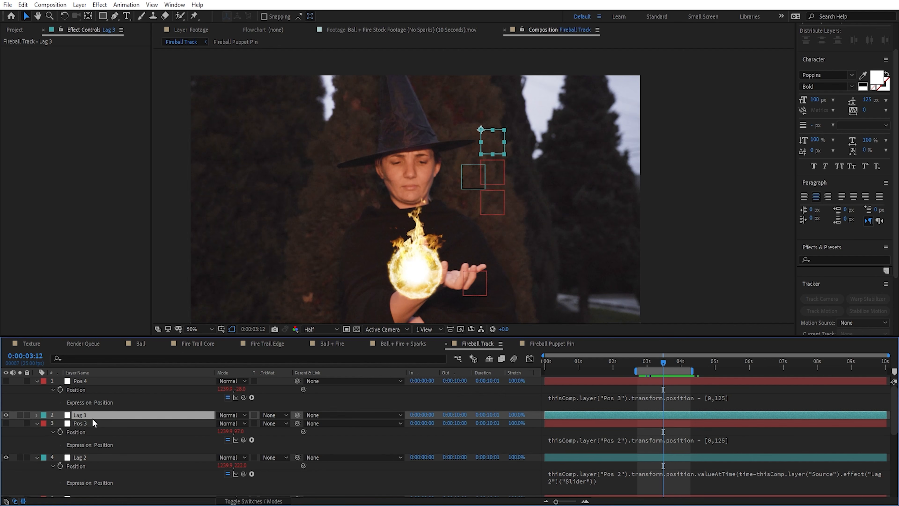
key(e)
key(e)
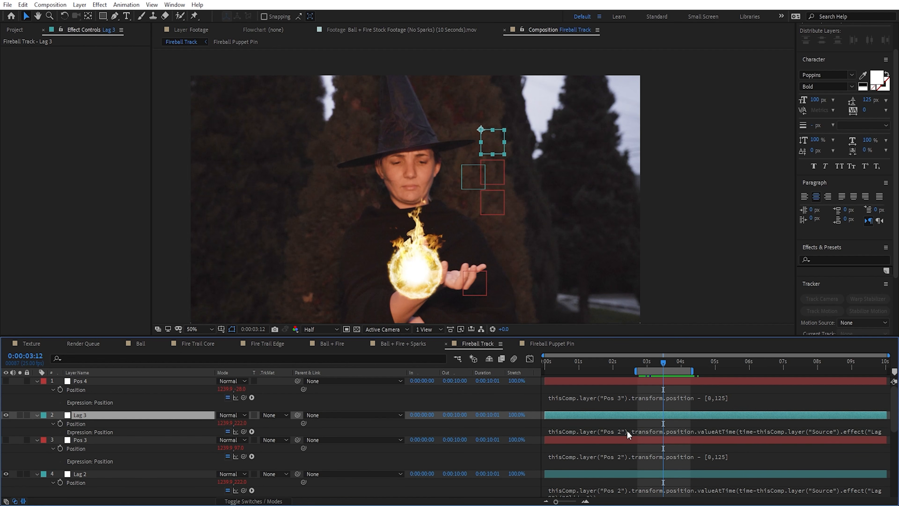
click(622, 431)
text(3)
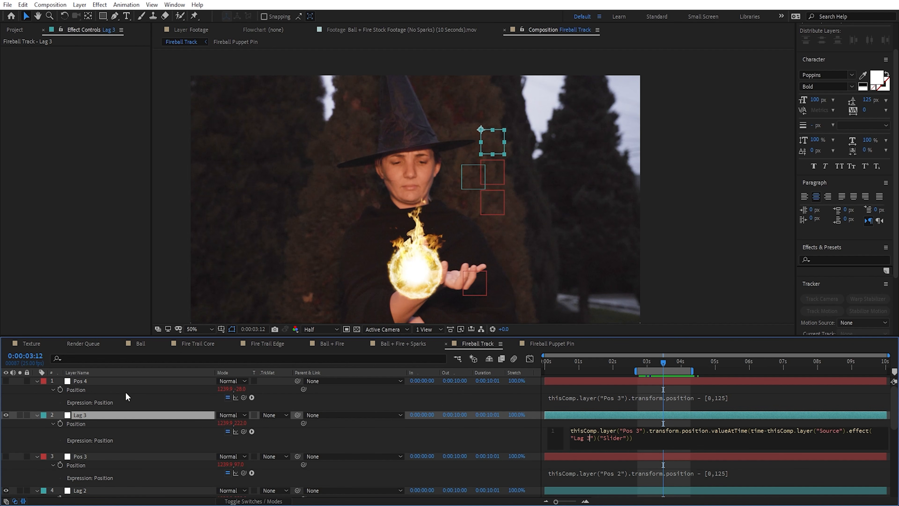
Step: Duplicate Lag 3, place the copy above Pos 4, and point its Position expression at Pos 4 and the Lag 4 slider
click(107, 416)
key(ctrl+d)
drag(90, 384, 91, 379)
key(p)
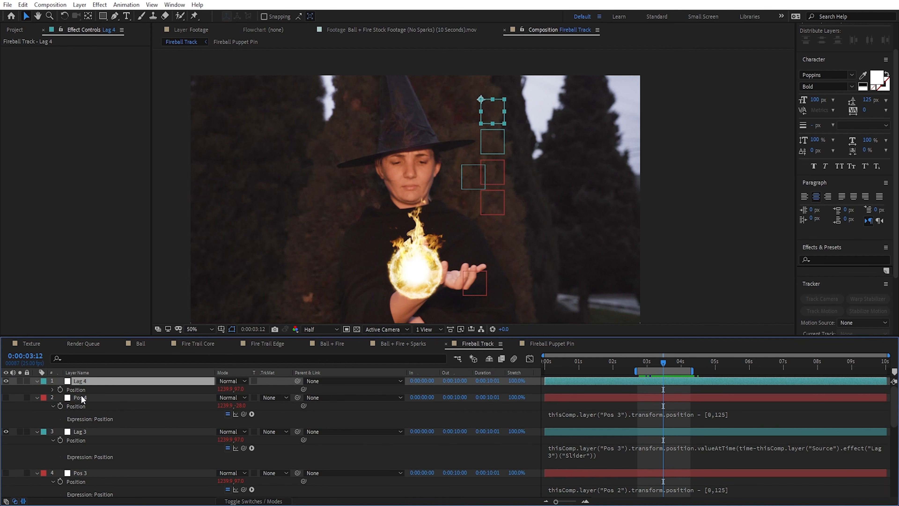
click(53, 390)
click(629, 396)
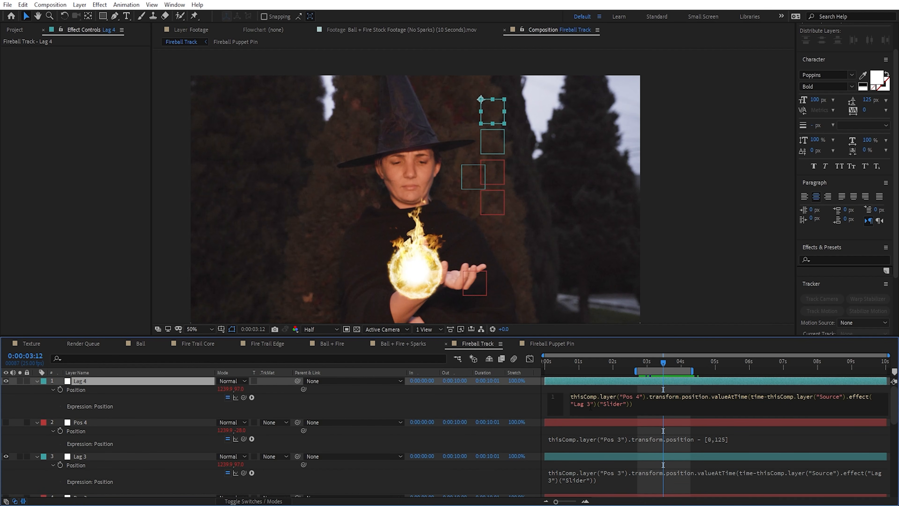
click(135, 385)
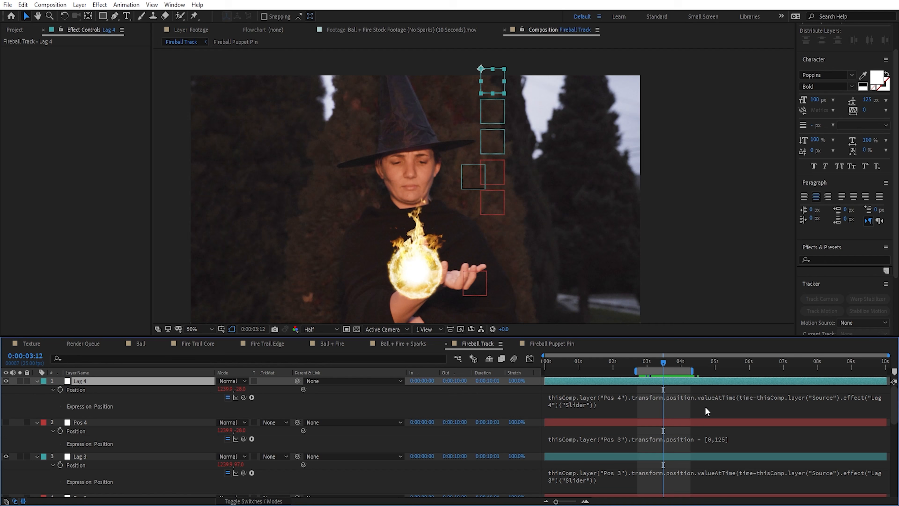
Step: Collapse the open properties of all layers in Fireball Track and clear the layer selection
key(ctrl+a)
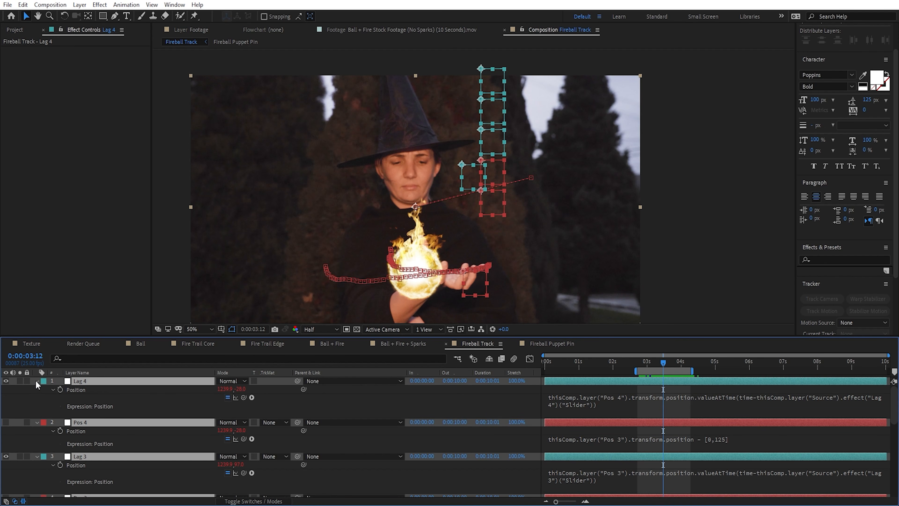
click(37, 380)
click(124, 480)
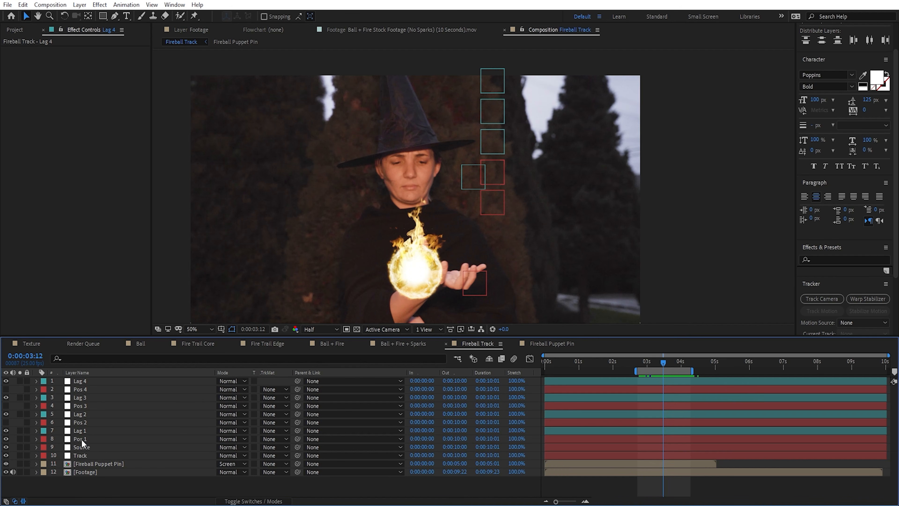
Step: Set the Source null's Lag 1 to Lag 4 sliders to 0.1, 0.2, 0.3 and 0.4, and scrub to 0:00:03:23 to check the trail
click(93, 447)
click(95, 58)
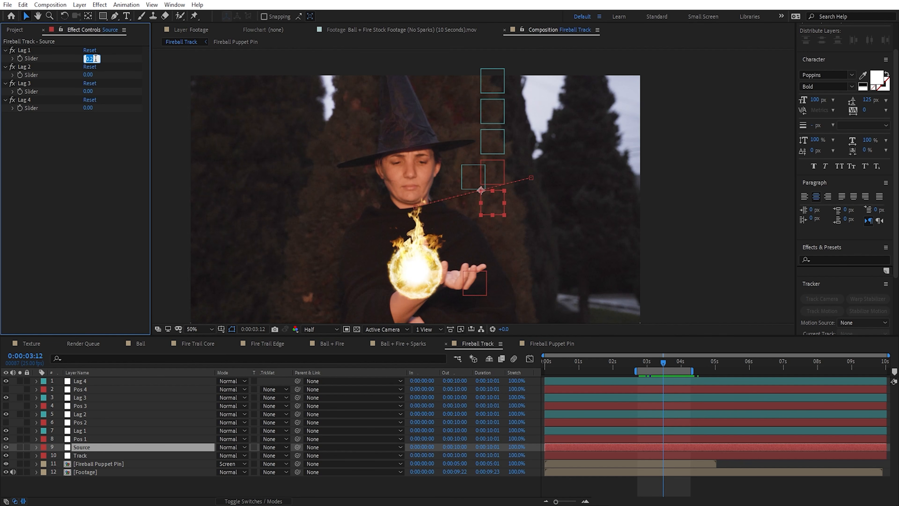
text(0.1)
key(Tab)
text(.2)
key(Tab)
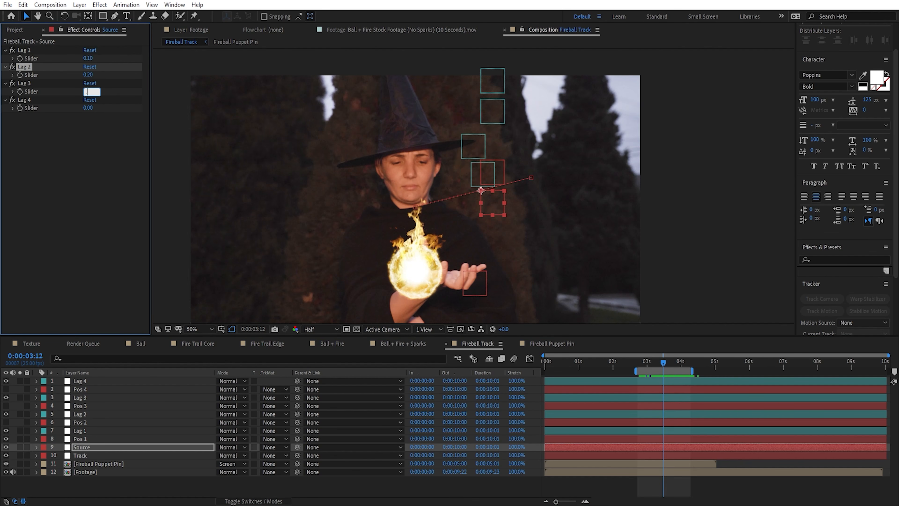
text(.3)
key(Tab)
text(.4)
key(Return)
drag(642, 363, 678, 365)
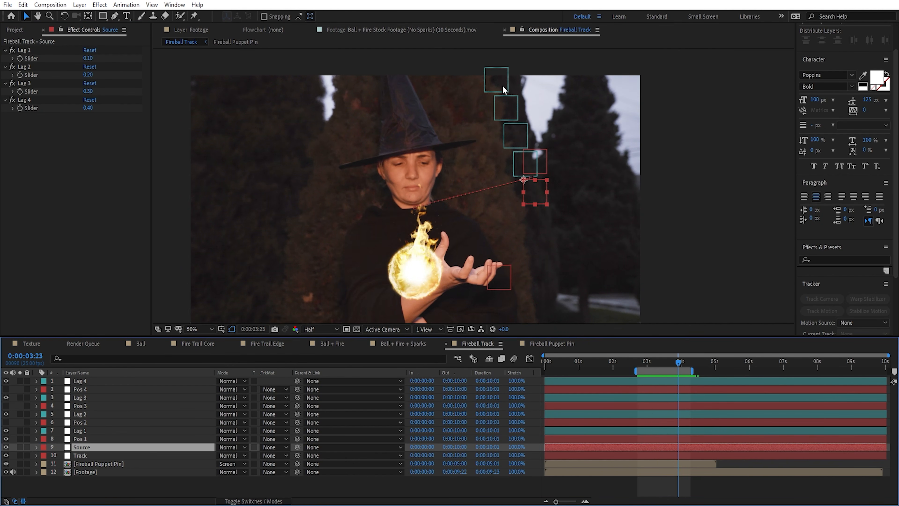
Step: Hide the Pos 1 null and give the Source null a Fuchsia label
click(527, 171)
click(6, 438)
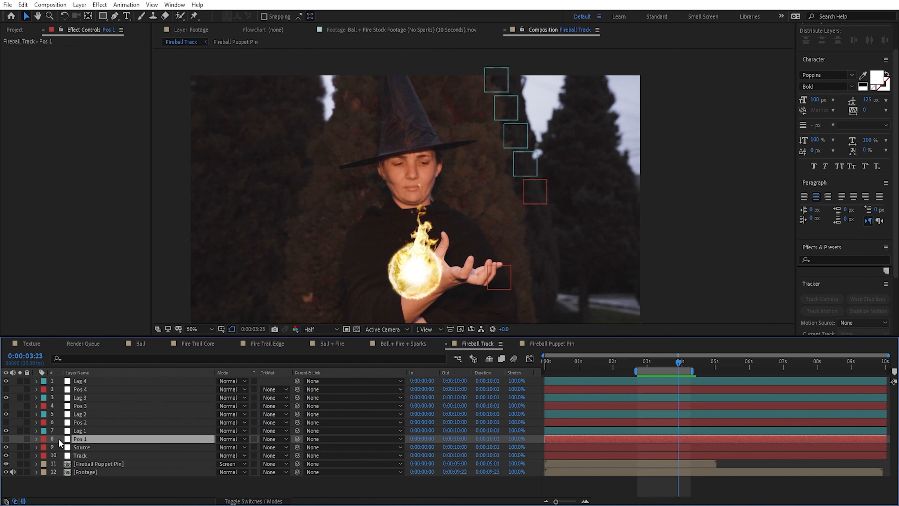
click(76, 447)
click(44, 447)
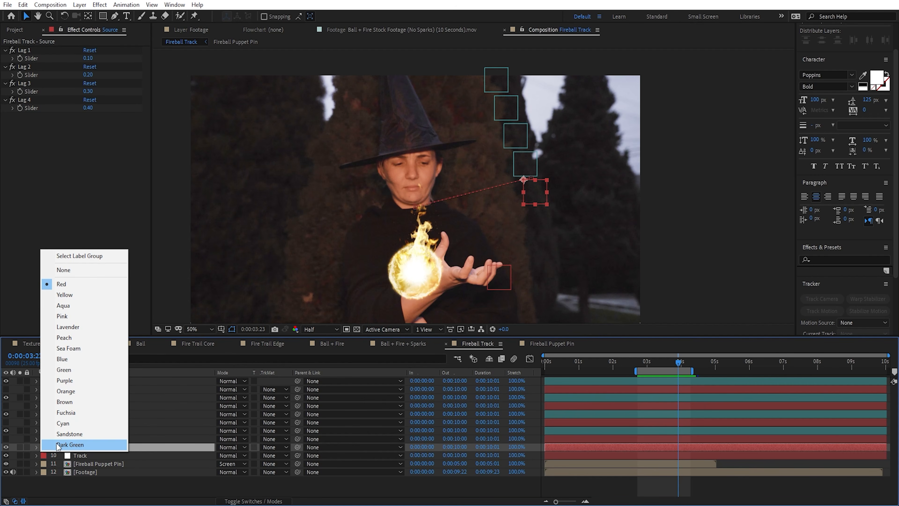
click(67, 411)
click(89, 487)
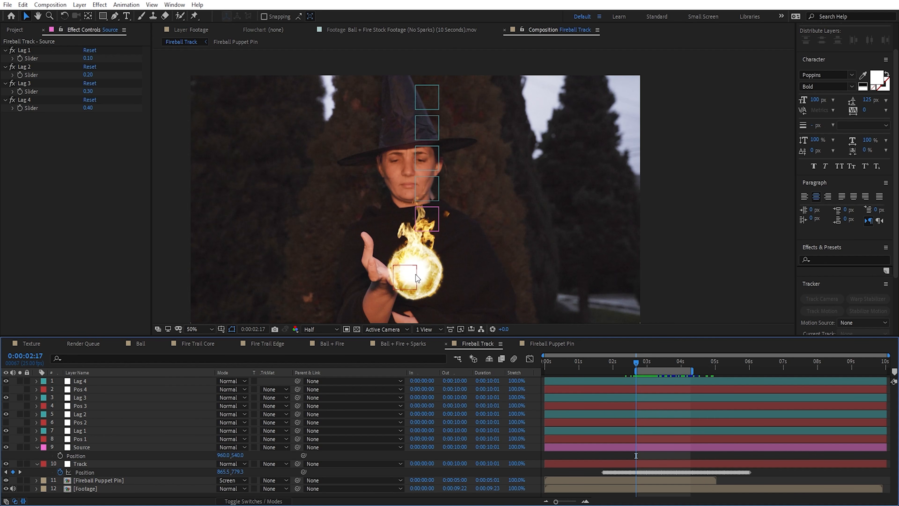
Step: Move the Source null down to the fireball's center by setting its Position to 960, 802
click(156, 446)
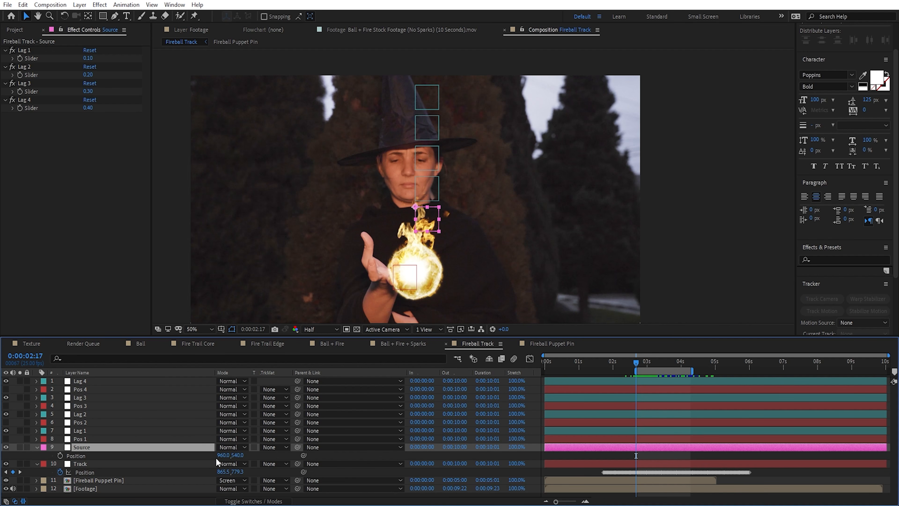
click(566, 344)
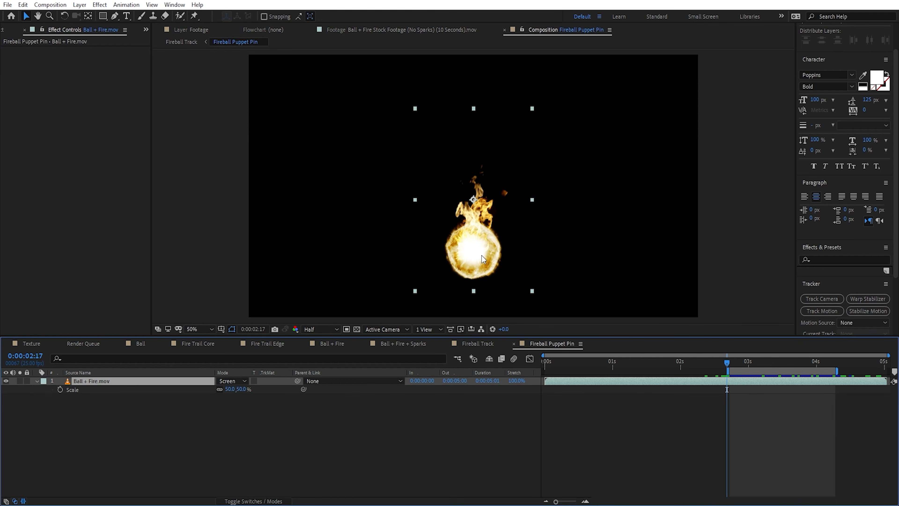
click(488, 344)
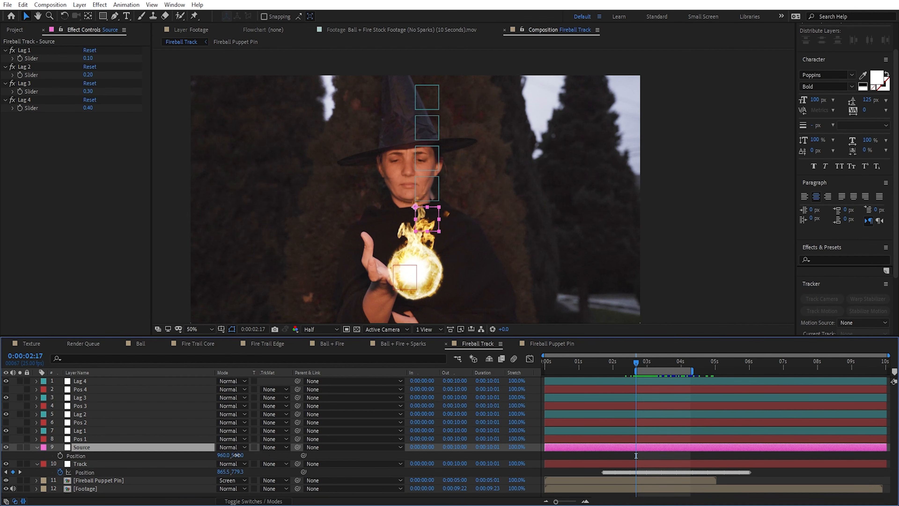
drag(242, 458, 363, 446)
Step: Add a puppet pin to the Fireball Puppet Pin layer exactly at the Source null's upper-left corner
click(110, 479)
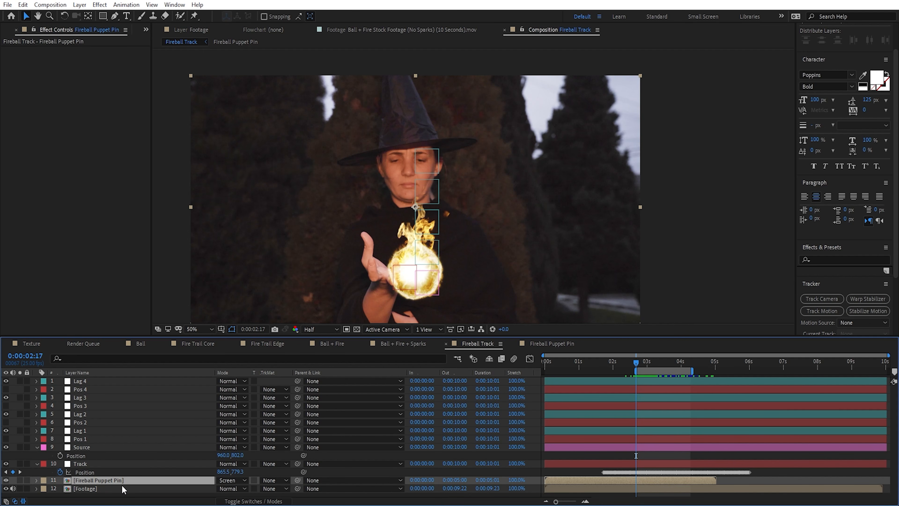
scroll(426, 212, down, 2)
drag(484, 279, 519, 374)
scroll(435, 212, up, 3)
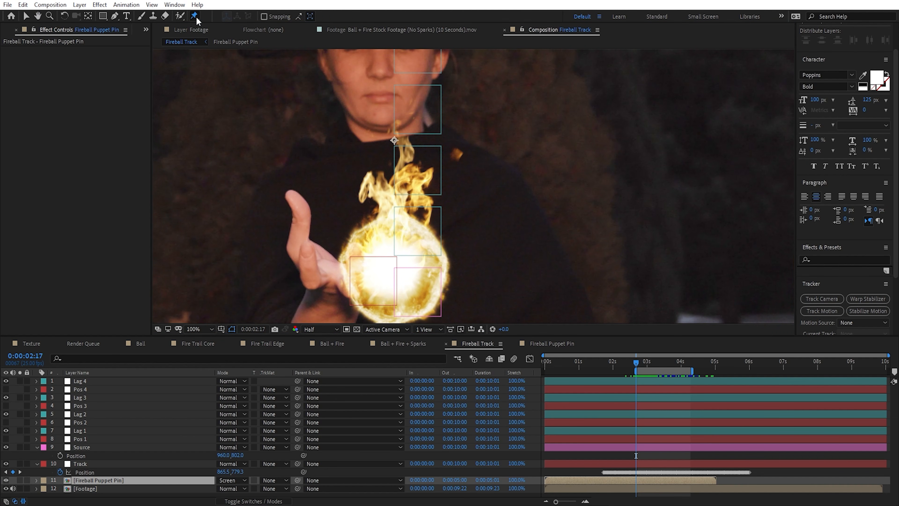
click(193, 16)
scroll(398, 200, up, 2)
scroll(384, 218, up, 2)
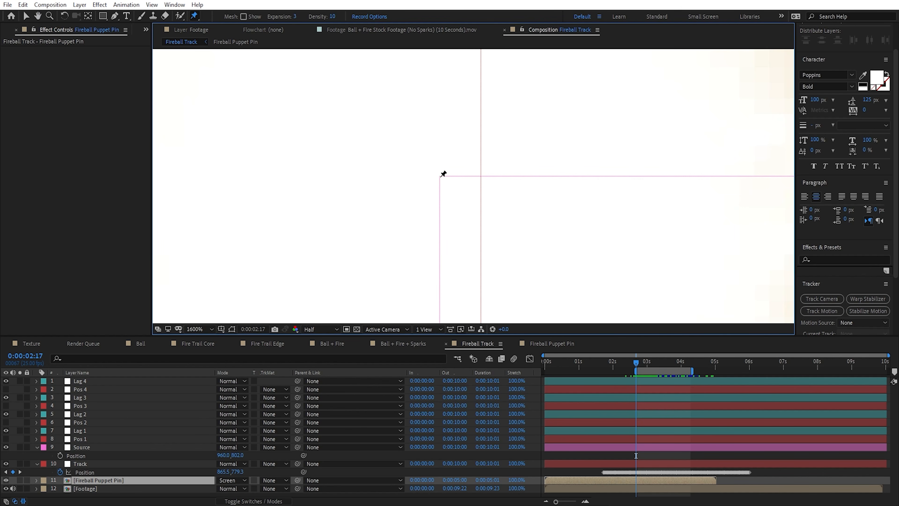
click(442, 173)
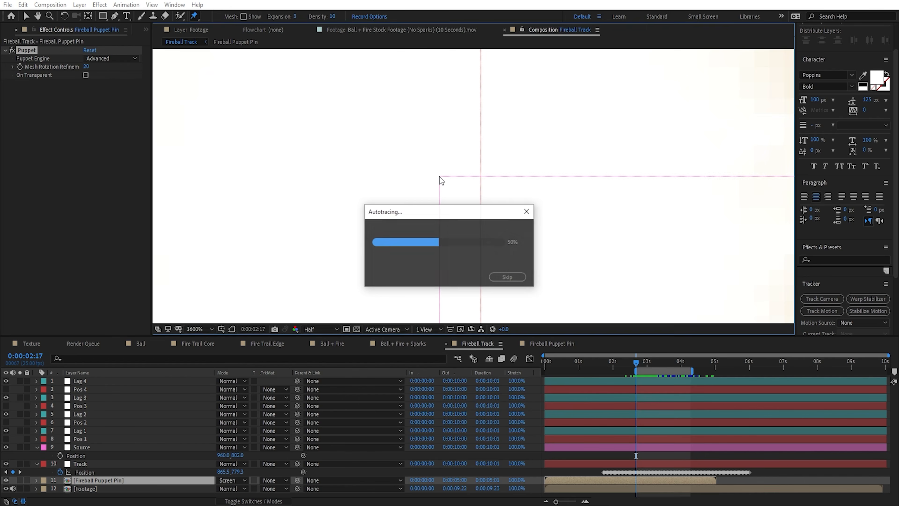
Step: Add four more puppet pins going upward, one at the upper-left corner of each null from Lag 1 to Lag 4
scroll(445, 183, down, 1)
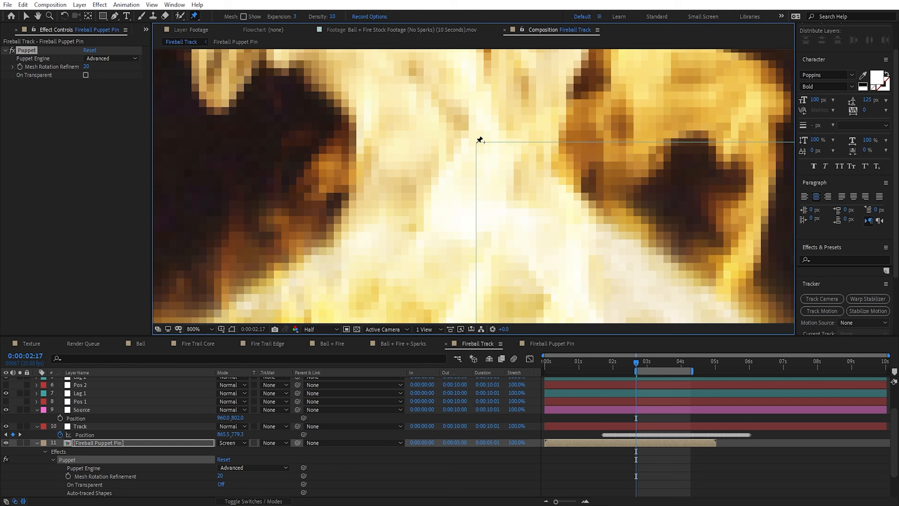
click(476, 142)
drag(482, 152, 484, 252)
drag(481, 49, 490, 176)
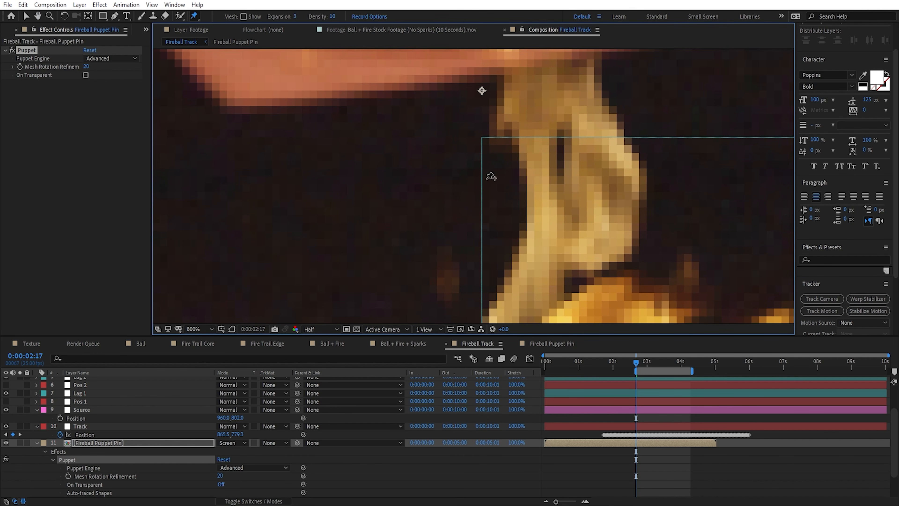
click(481, 137)
drag(507, 91, 506, 231)
drag(504, 58, 492, 195)
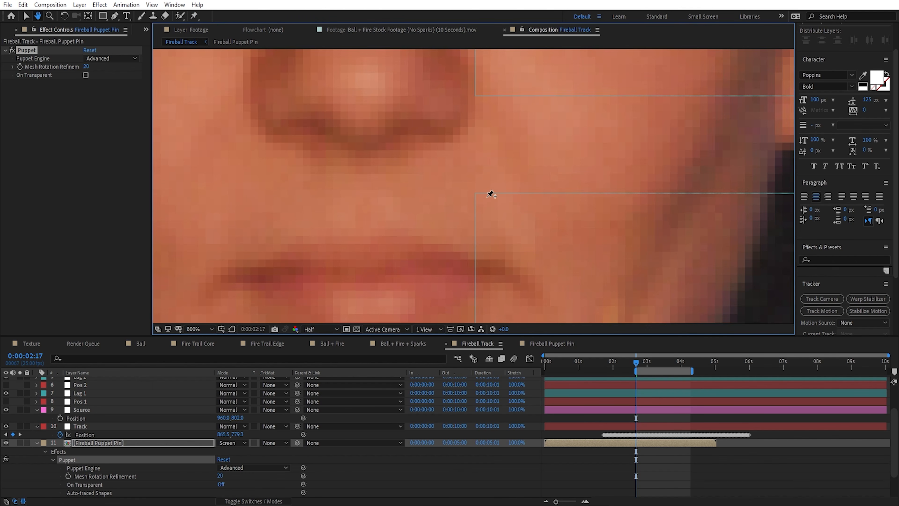
click(475, 192)
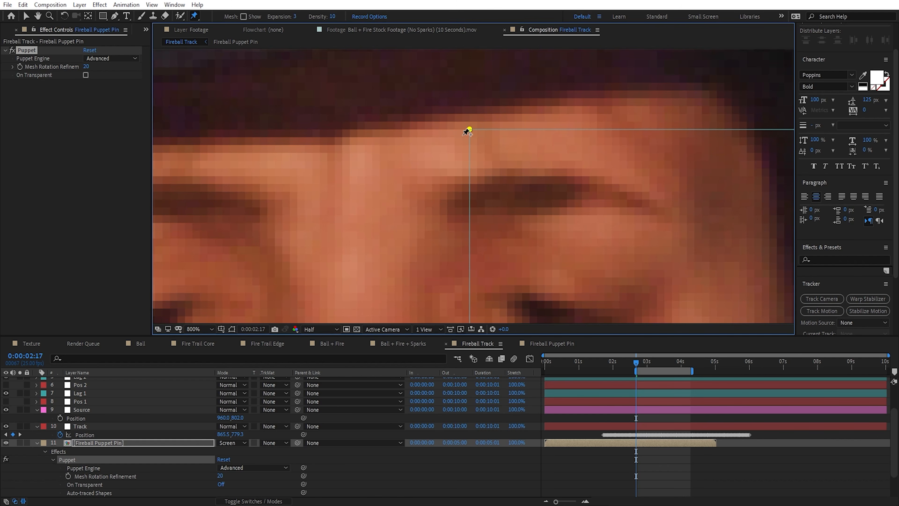
click(470, 130)
Step: Reveal the Position keyframes of Puppet Pins 1 to 5 and remove them, turning off their animation
click(130, 440)
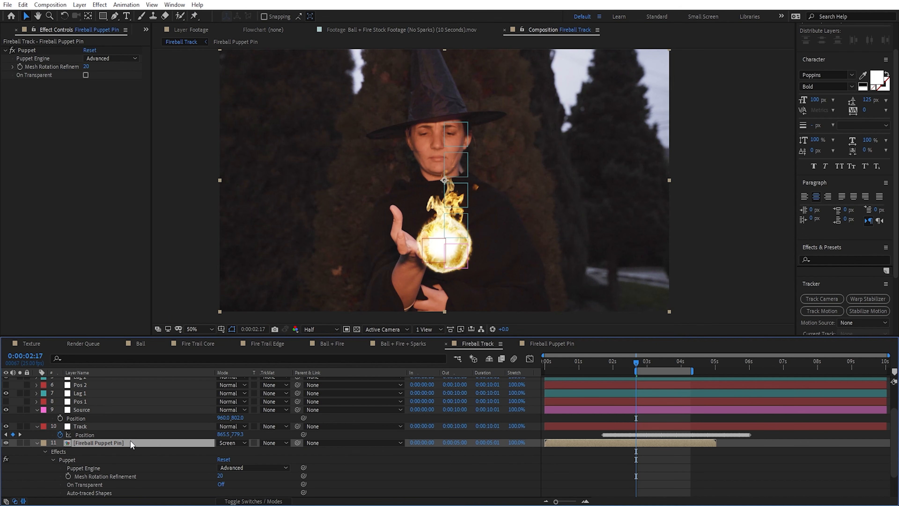
key(u)
scroll(652, 469, down, 4)
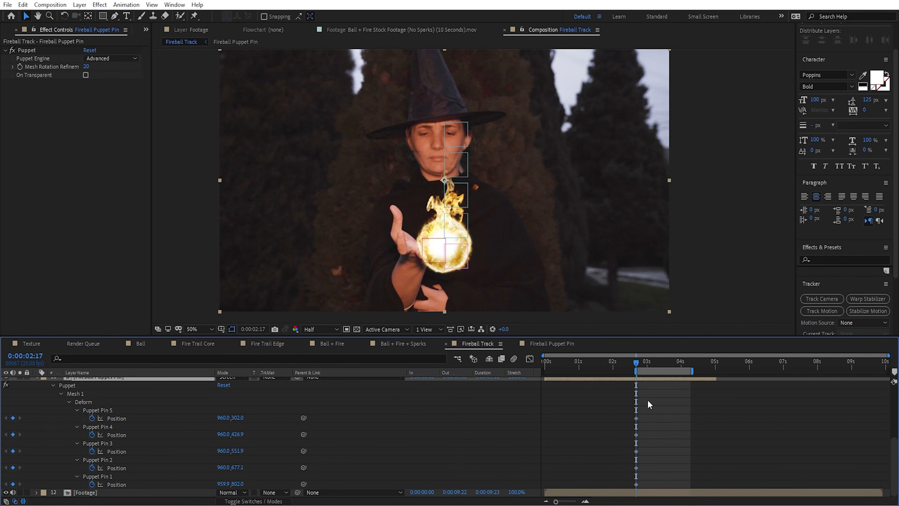
drag(648, 404, 620, 492)
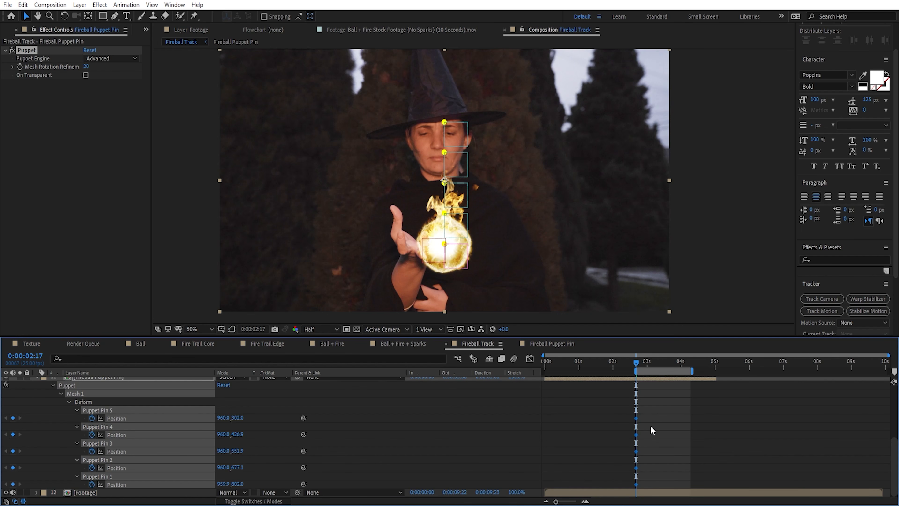
key(ctrl+alt+h)
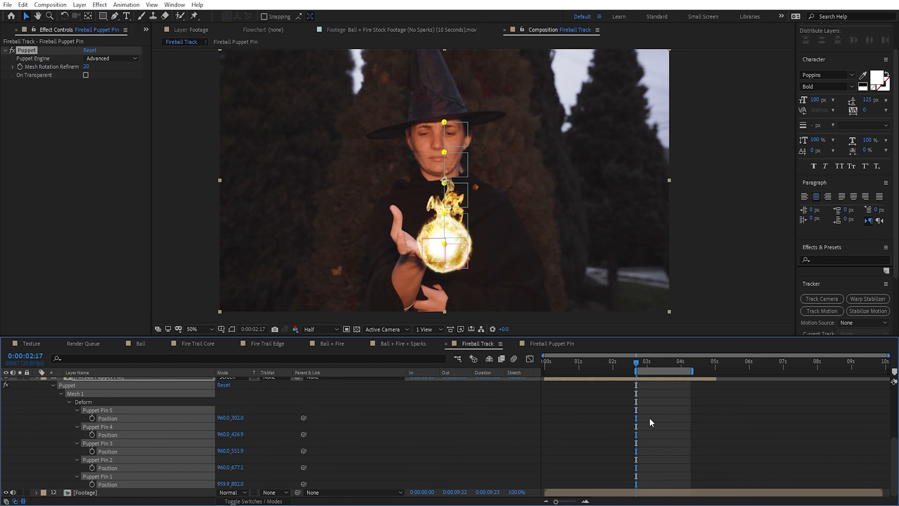
click(657, 434)
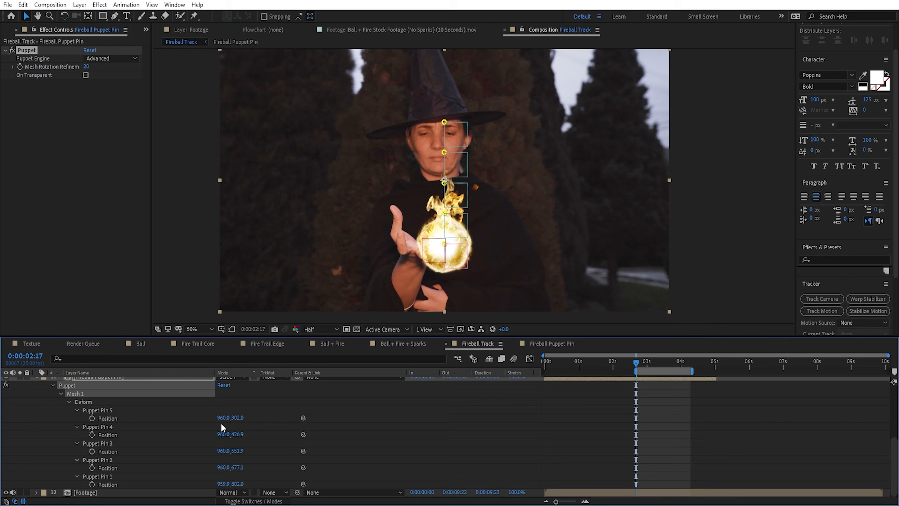
key(grave)
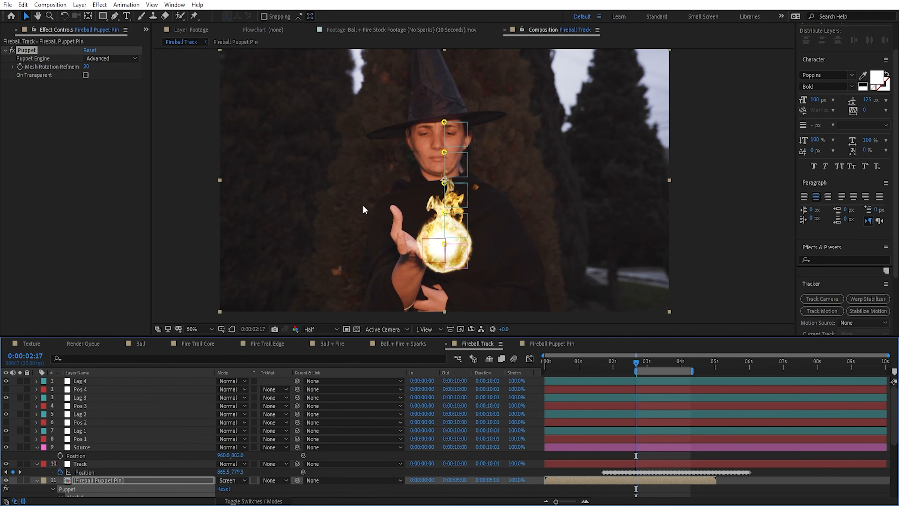
key(grave)
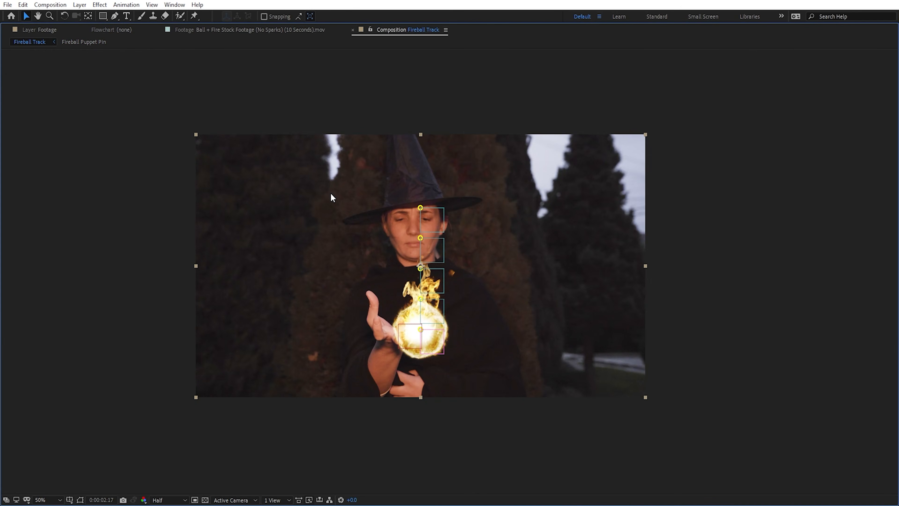
key(grave)
key(grave)
key(grave)
key(grave)
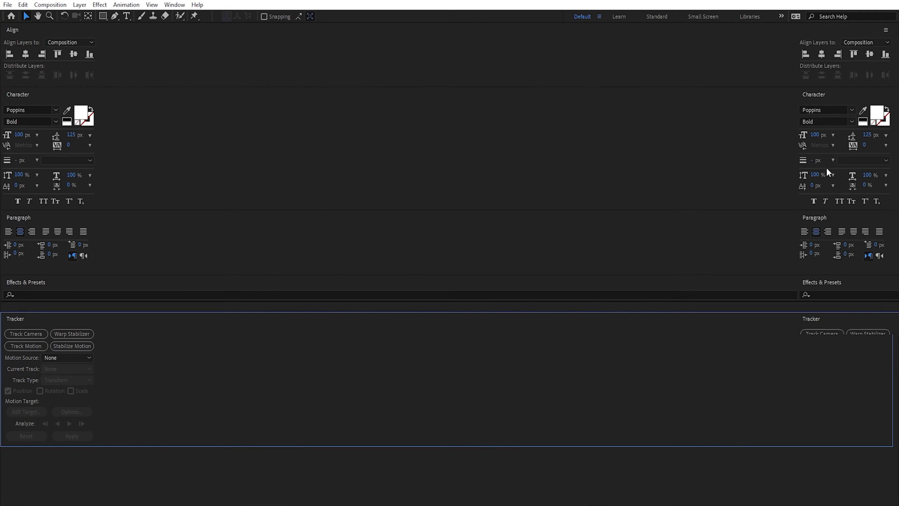
key(grave)
key(grave)
Step: Maximize the timeline and reveal the Position property of the Lag 1, Lag 2, Lag 3 and Lag 4 nulls
click(240, 409)
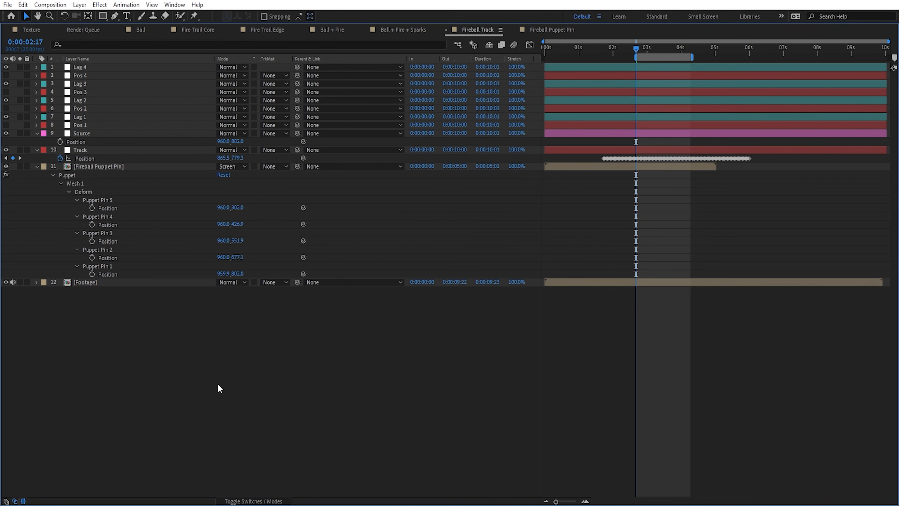
click(43, 117)
click(62, 128)
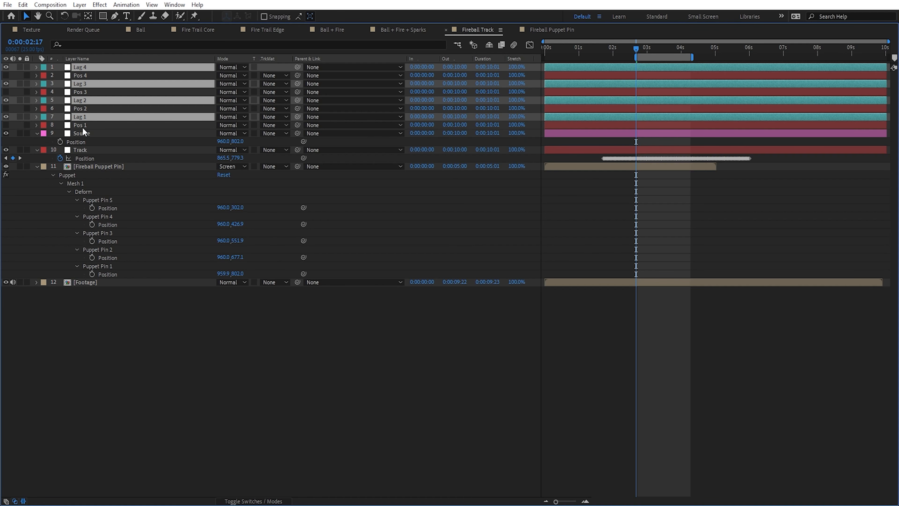
key(p)
click(163, 374)
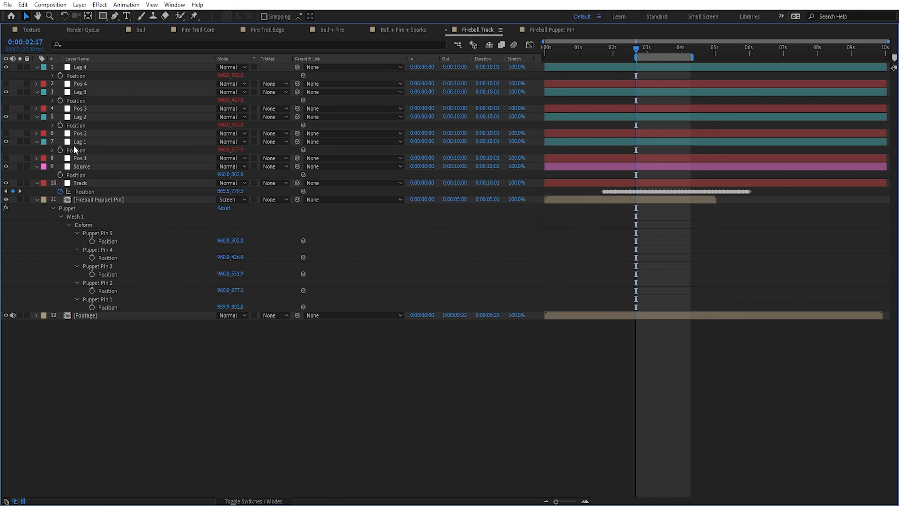
Step: Link Puppet Pin 1's Position to the Source null's Position and Puppet Pin 2's Position to Lag 1's with expressions
alt+click(92, 307)
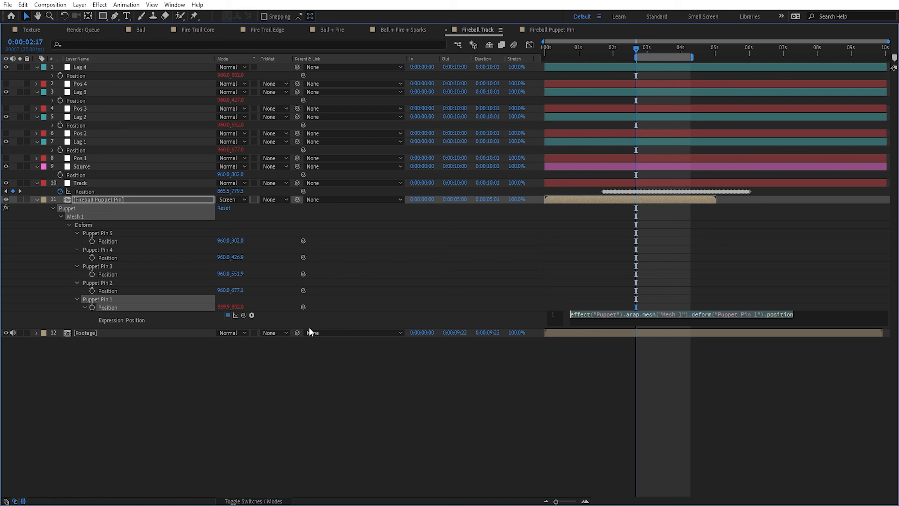
drag(244, 315, 85, 178)
alt+click(92, 291)
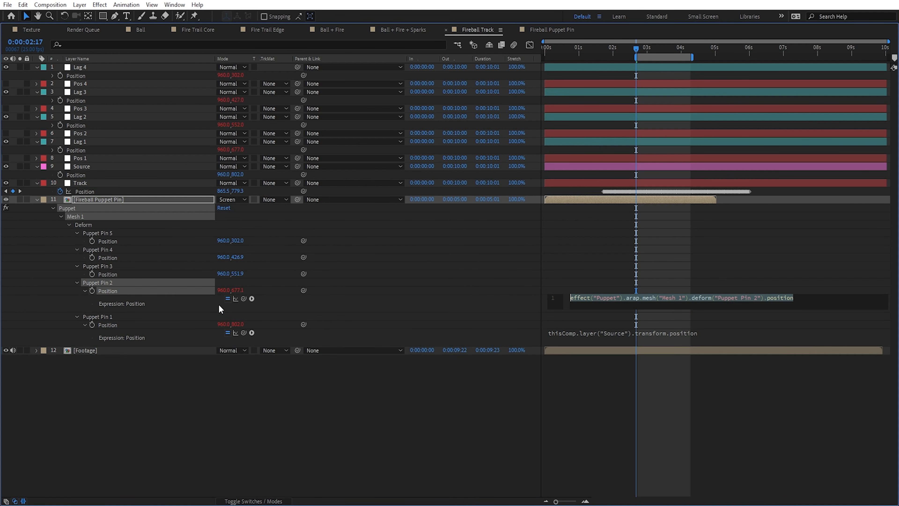
drag(245, 300, 73, 150)
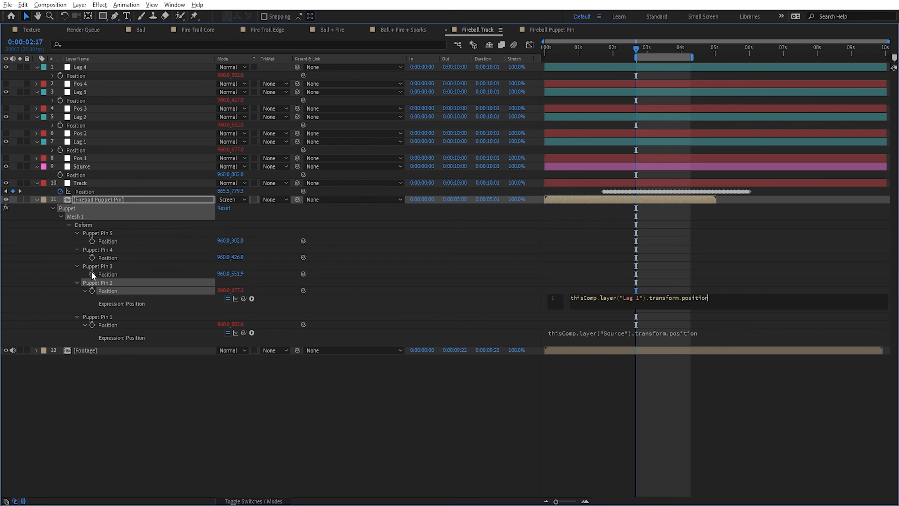
Step: Link the Positions of Puppet Pins 3, 4 and 5 to the Positions of Lag 2, Lag 3 and Lag 4 respectively with expressions
alt+click(92, 274)
drag(243, 282, 78, 125)
alt+click(92, 258)
drag(243, 266, 83, 103)
alt+click(92, 241)
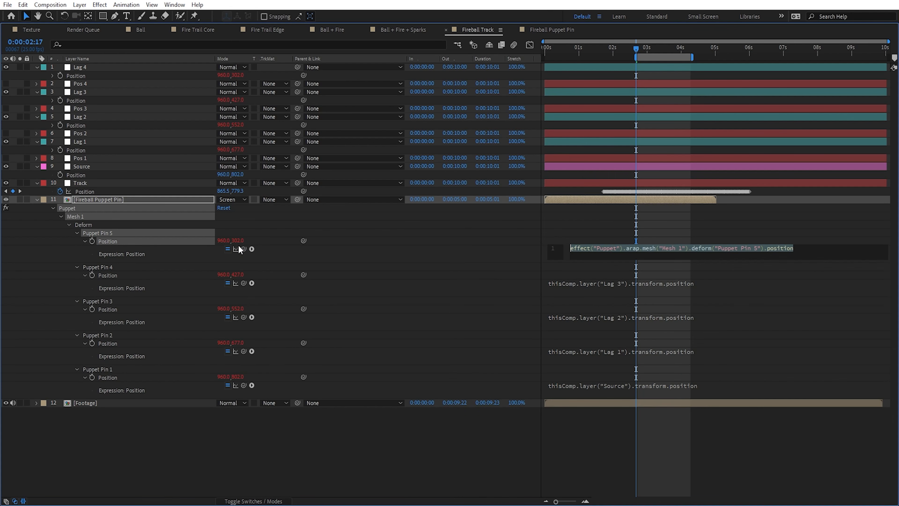
drag(244, 248, 76, 75)
click(649, 458)
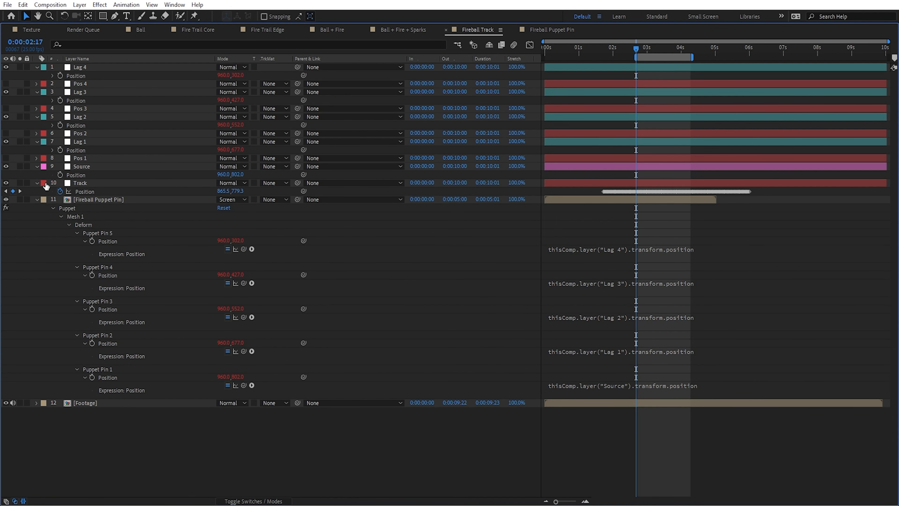
Step: Collapse the properties of all layers and restore the timeline to its normal size
key(ctrl+a)
key(u)
key(grave)
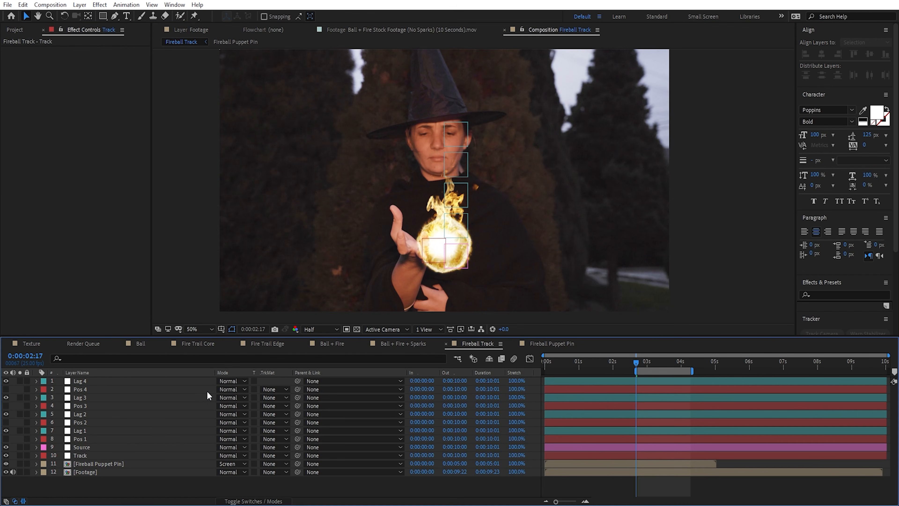
Step: Reveal the Position of the Source and Track nulls and link Source's Position to Track's Position with an expression
scroll(428, 256, up, 3)
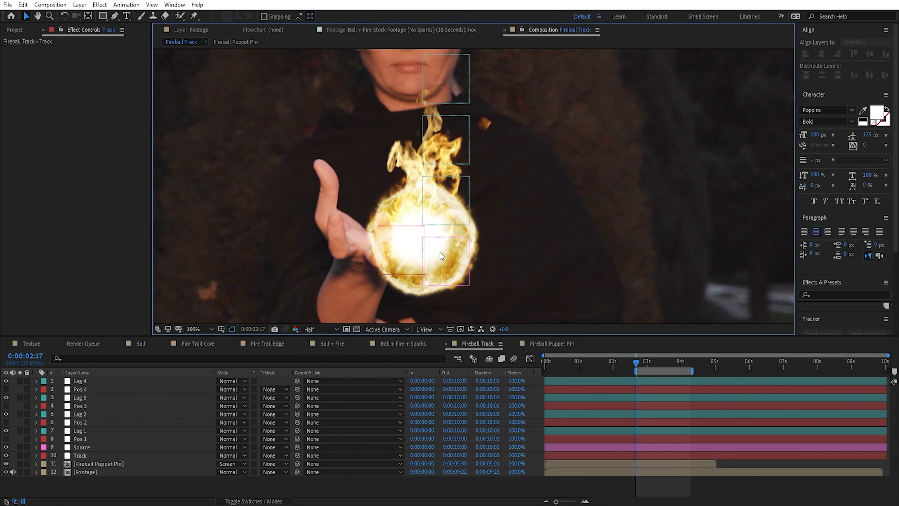
click(124, 447)
key(p)
click(79, 466)
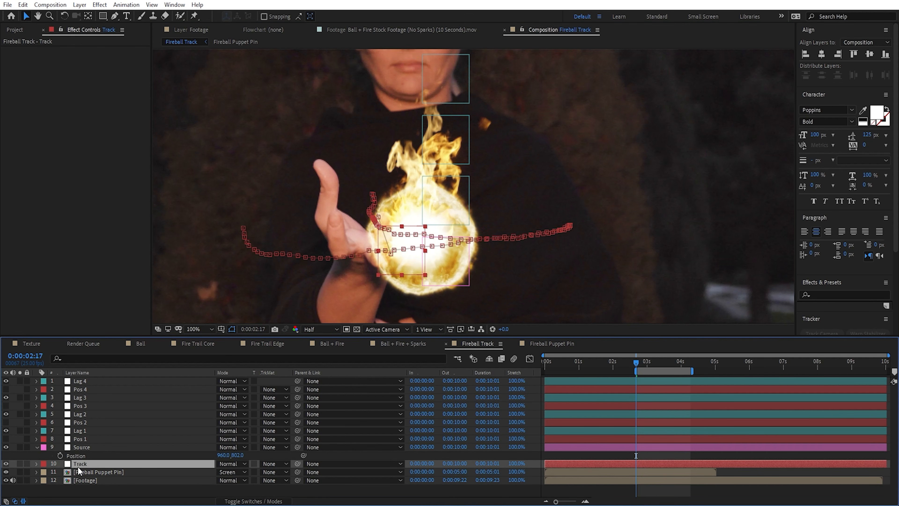
key(p)
alt+click(60, 456)
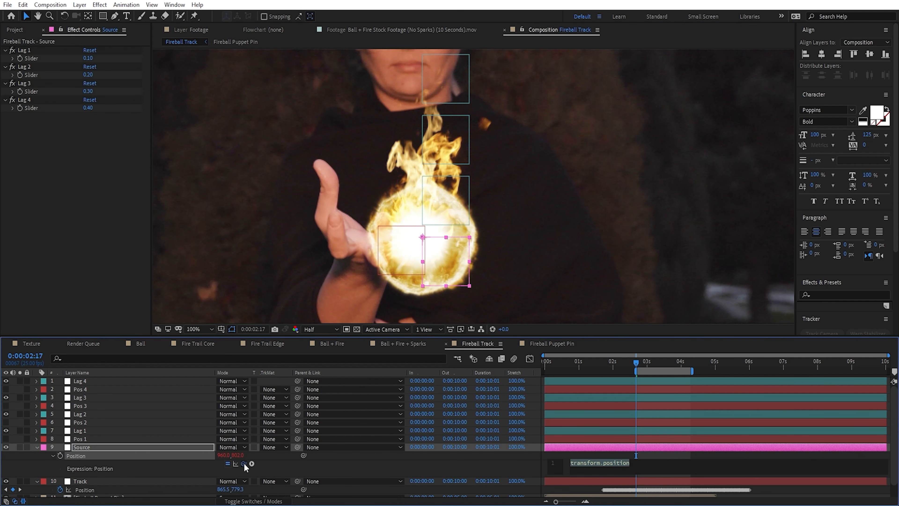
drag(244, 463, 106, 480)
Step: Scrub through the shot to 0:00:03:24 to check how the fireball follows the tracked hand
scroll(407, 218, down, 3)
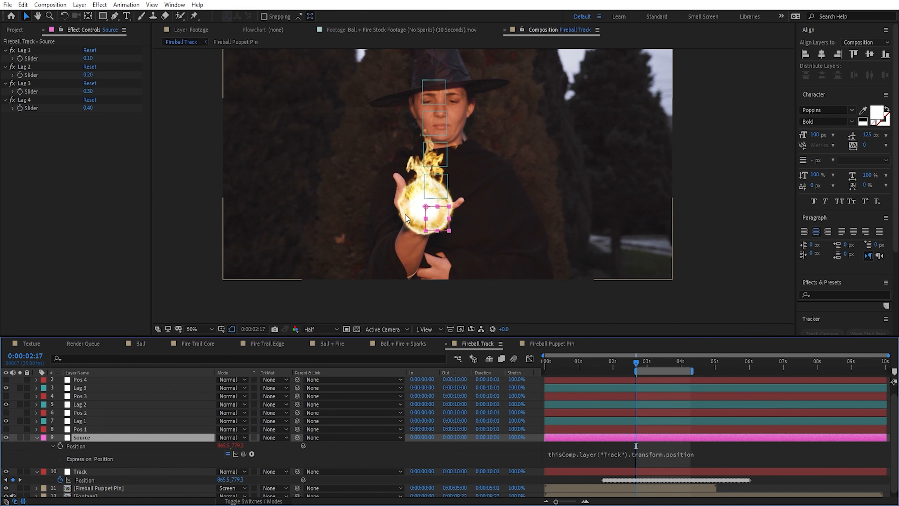
drag(642, 362, 660, 362)
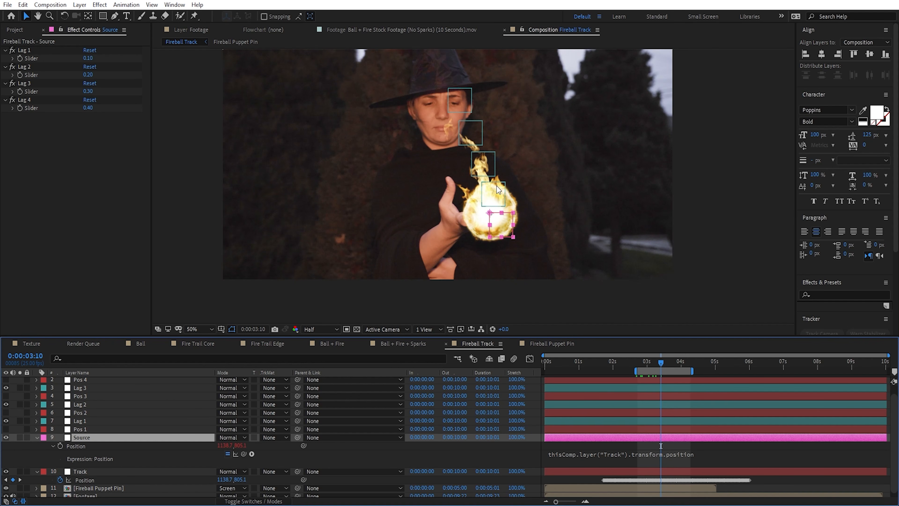
mouse_move(661, 368)
mouse_down()
mouse_move(647, 368)
mouse_move(678, 367)
mouse_move(625, 361)
mouse_move(697, 370)
mouse_move(655, 361)
mouse_move(687, 366)
mouse_move(679, 366)
mouse_up()
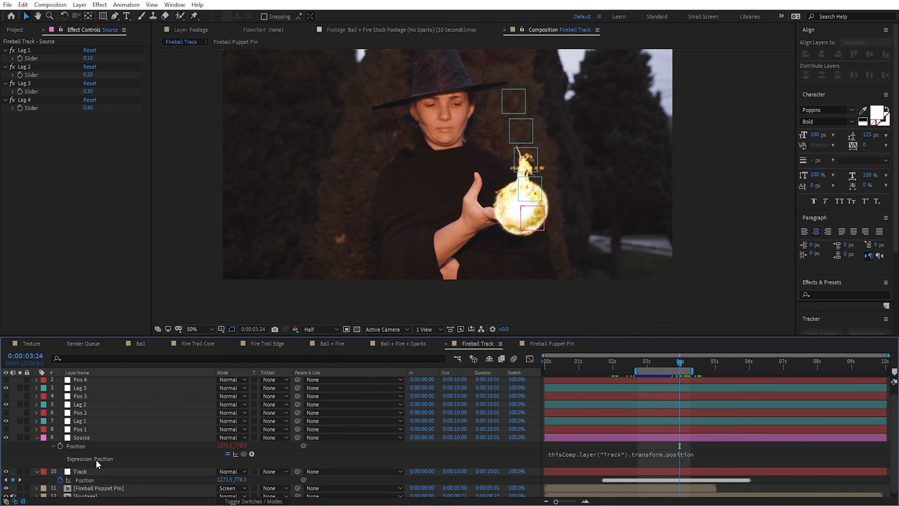
Step: Duplicate the Lag 1 slider effect on the Source null and rename the copy X
click(125, 438)
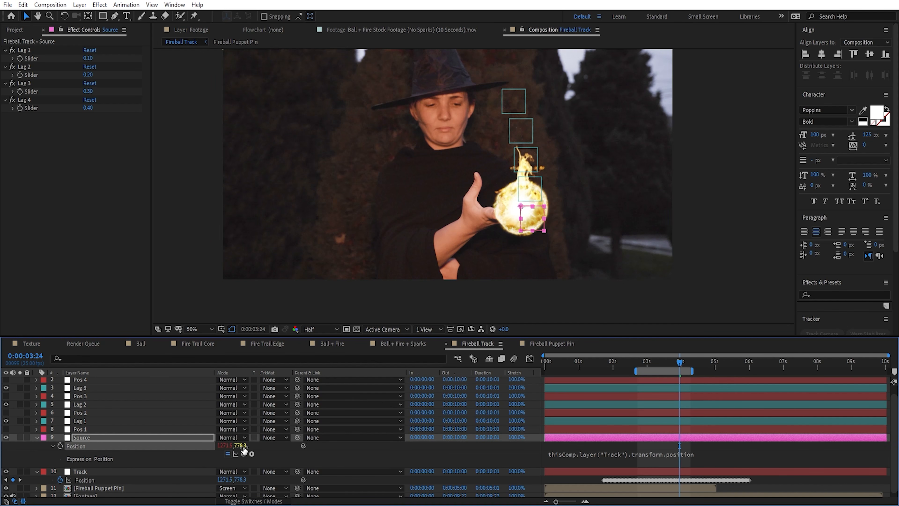
click(114, 461)
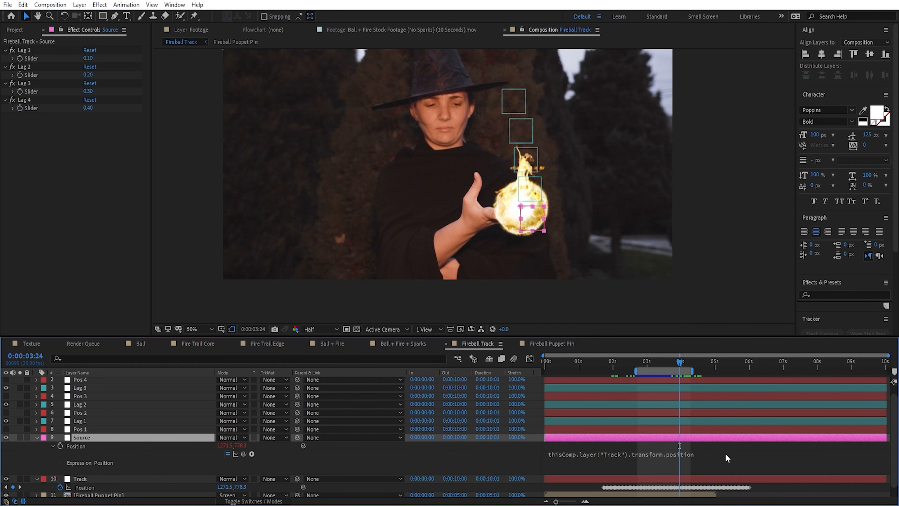
click(27, 51)
key(ctrl+d)
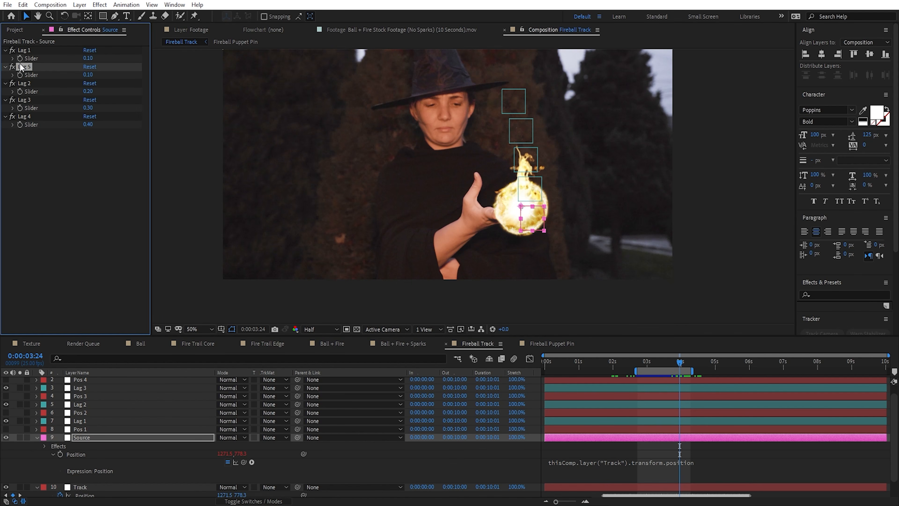
key(Return)
text(X)
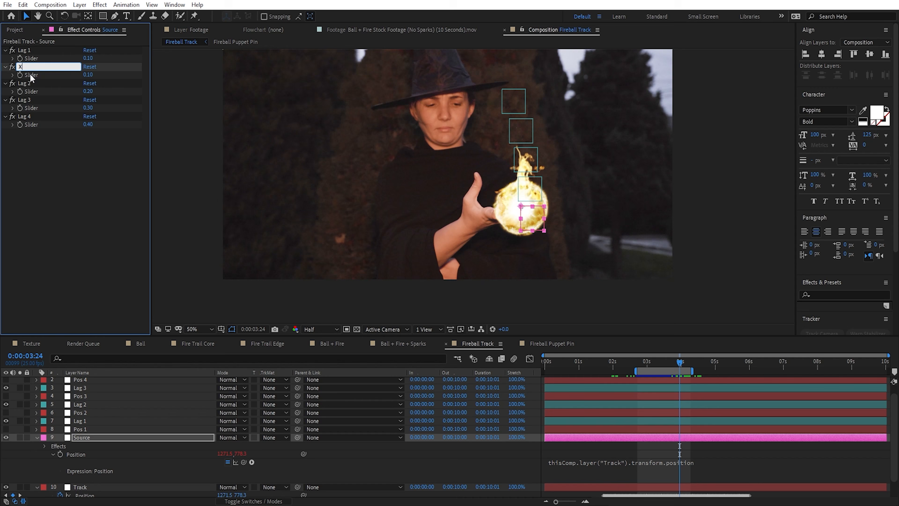
key(Return)
Step: Duplicate the X slider, rename the copy Y, and place X and Y above Lag 1 in the effect order
key(ctrl+d)
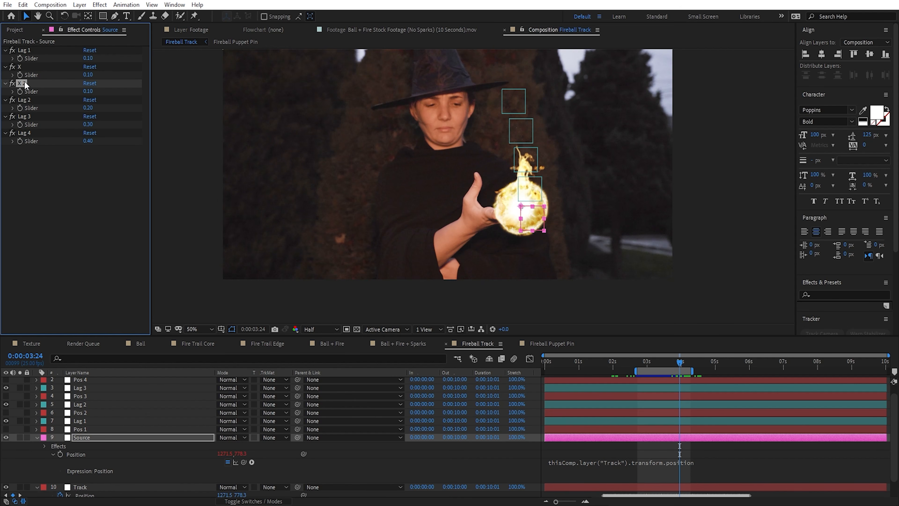
key(Return)
text(Y)
key(Return)
mouse_move(23, 80)
mouse_down()
mouse_move(26, 68)
mouse_move(27, 92)
mouse_up()
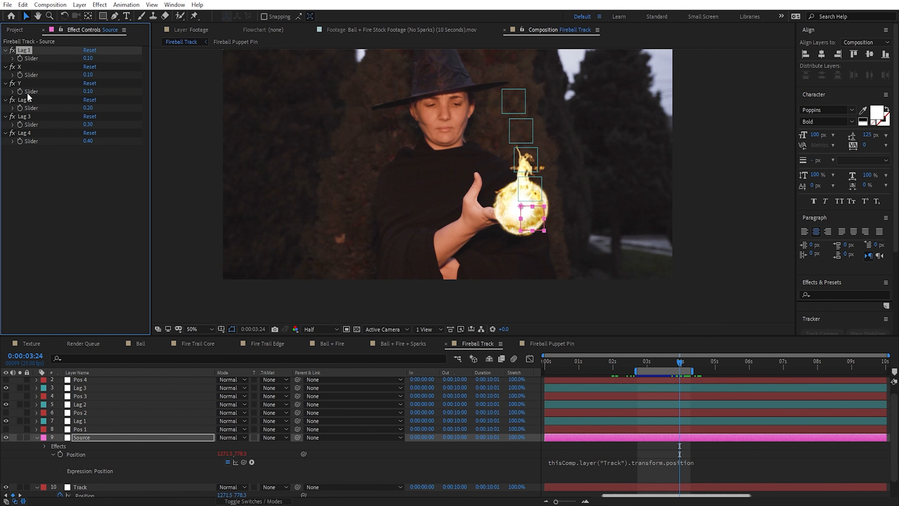
Step: Set both the X and Y sliders on the Source null to 0
click(88, 58)
text(0)
key(Tab)
text(0)
key(Return)
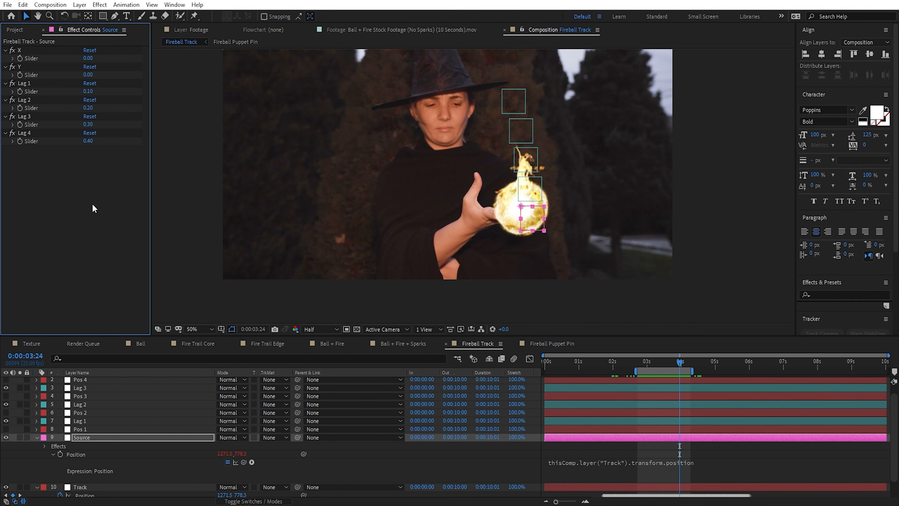
Step: Insert a line above Source's Position expression that defines X as the X slider's value, ending with a semicolon
click(670, 466)
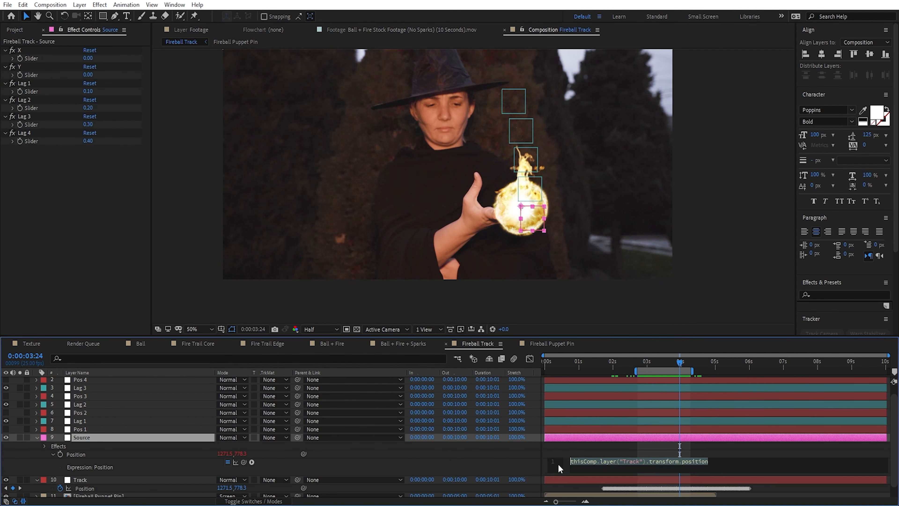
click(570, 462)
key(Return)
key(Return)
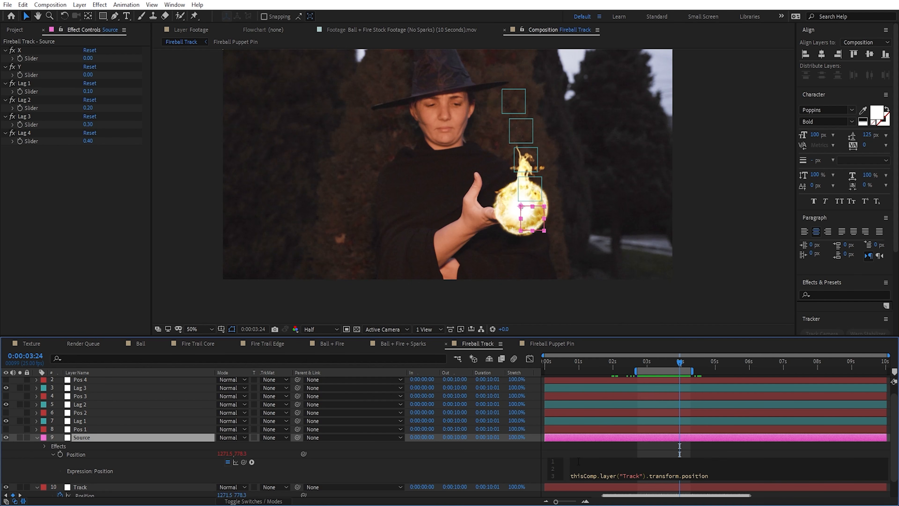
text(x)
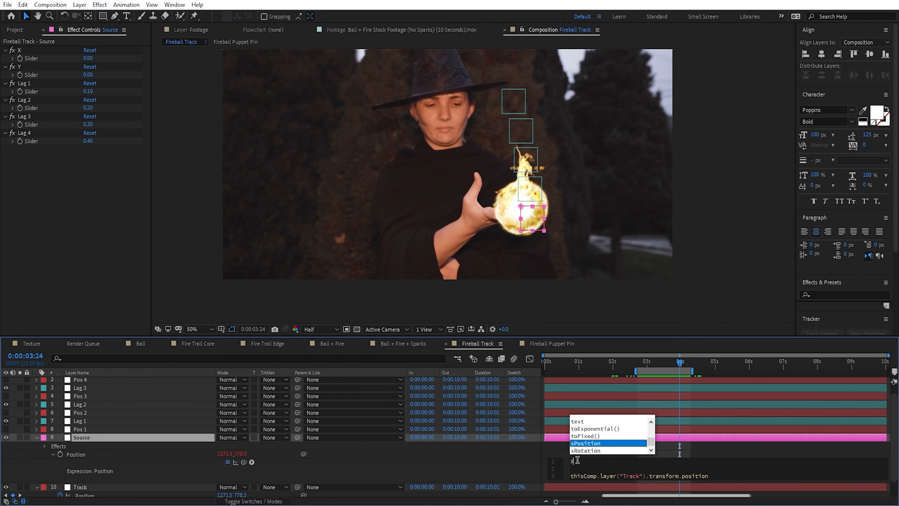
key(BackSpace)
text(X =)
drag(244, 462, 34, 58)
click(666, 463)
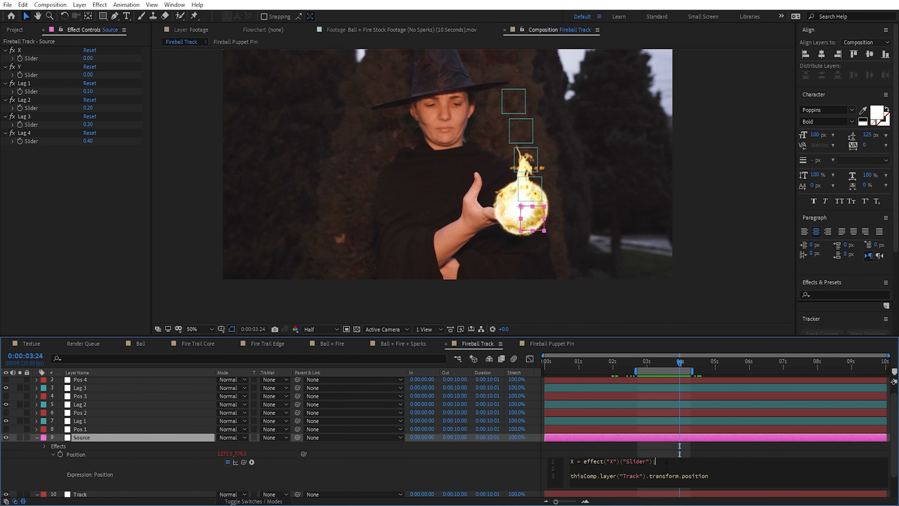
text(;)
Step: Add a second line to the expression that defines Y as the Y slider's value
key(Return)
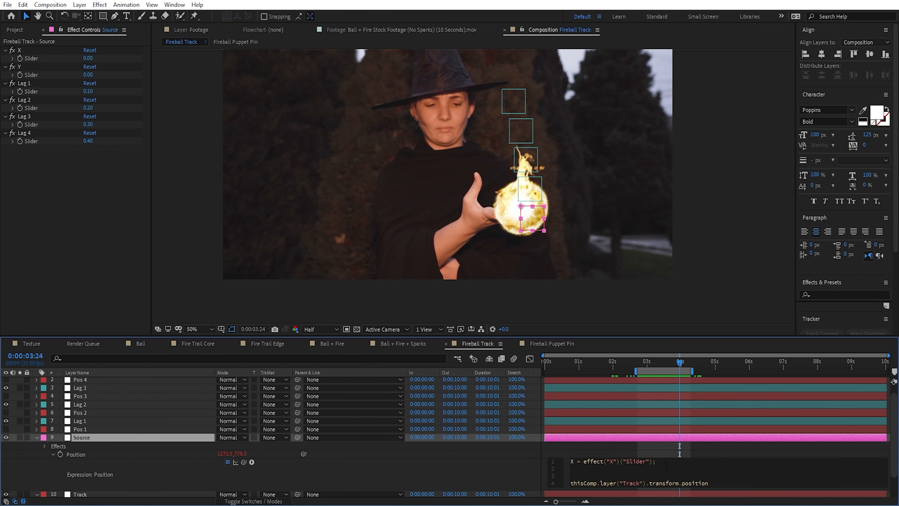
text(Y =)
drag(243, 462, 31, 74)
Step: Append + [X,Y] to the Track position line of Source's Position expression and apply it
drag(708, 483, 570, 482)
click(711, 483)
drag(731, 483, 727, 483)
drag(574, 461, 571, 461)
click(180, 435)
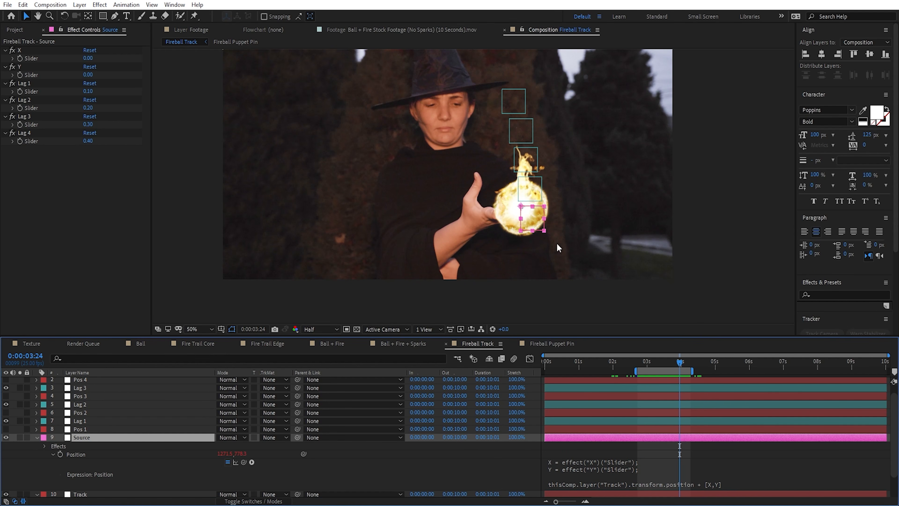
Step: Offset the fireball into the palm of the hand by setting the X slider to -76 and the Y slider to -99
scroll(96, 480, down, 2)
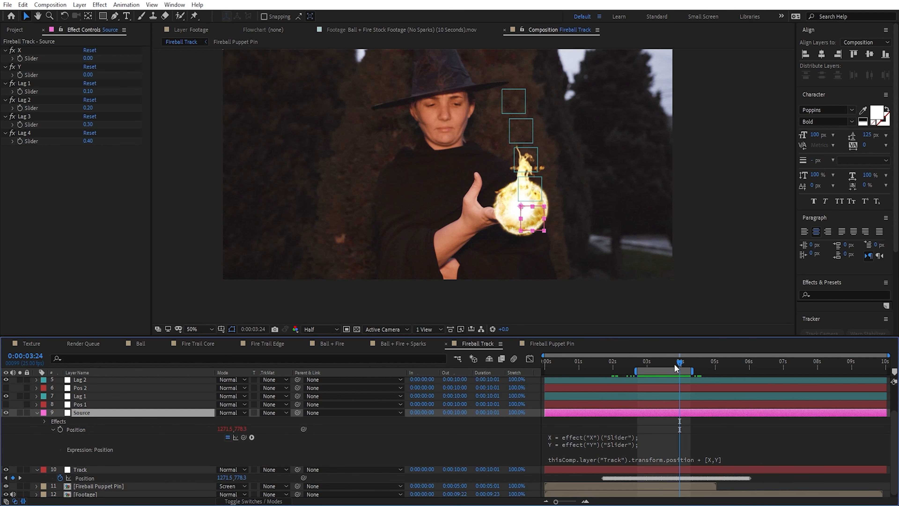
click(88, 58)
text(42)
key(Return)
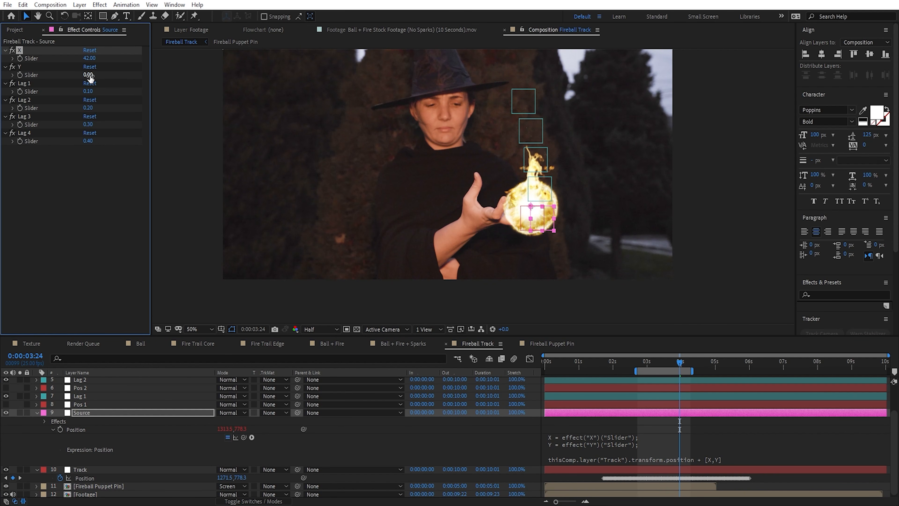
mouse_move(88, 75)
mouse_down()
mouse_move(101, 83)
mouse_move(104, 57)
mouse_move(94, 72)
mouse_move(91, 59)
mouse_move(86, 79)
mouse_move(70, 75)
mouse_up()
click(693, 429)
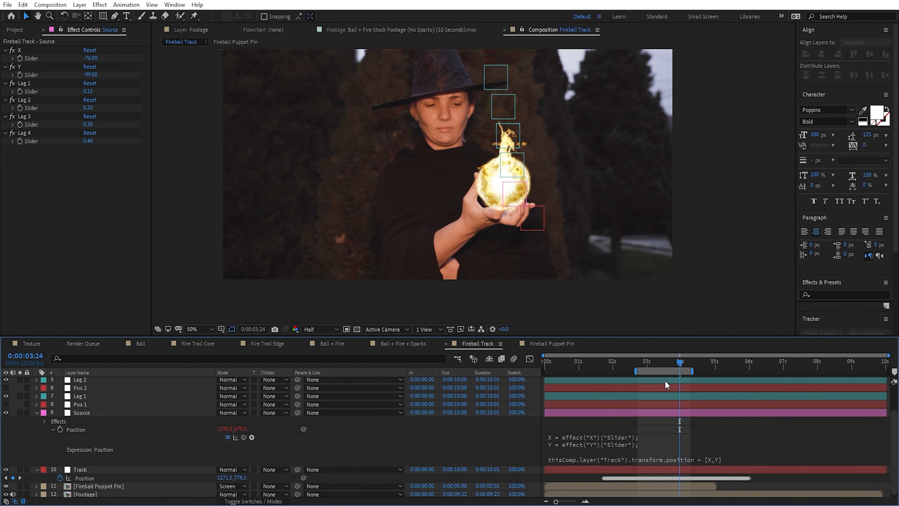
Step: Set the composition's preview resolution to Quarter
click(321, 330)
click(322, 382)
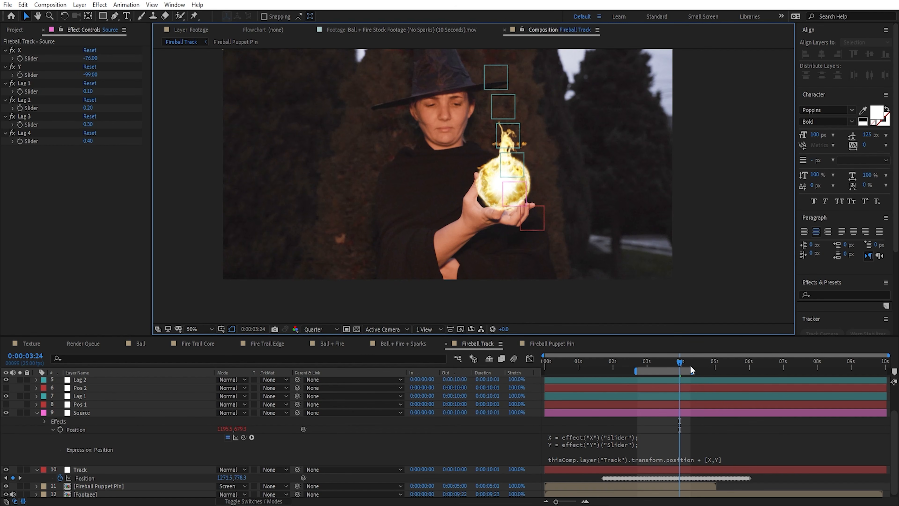
Step: Adjust Source's sliders to X -3 and Y -88 to seat the fireball in the palm, and start keyframing both just before 3 seconds
drag(681, 363, 625, 364)
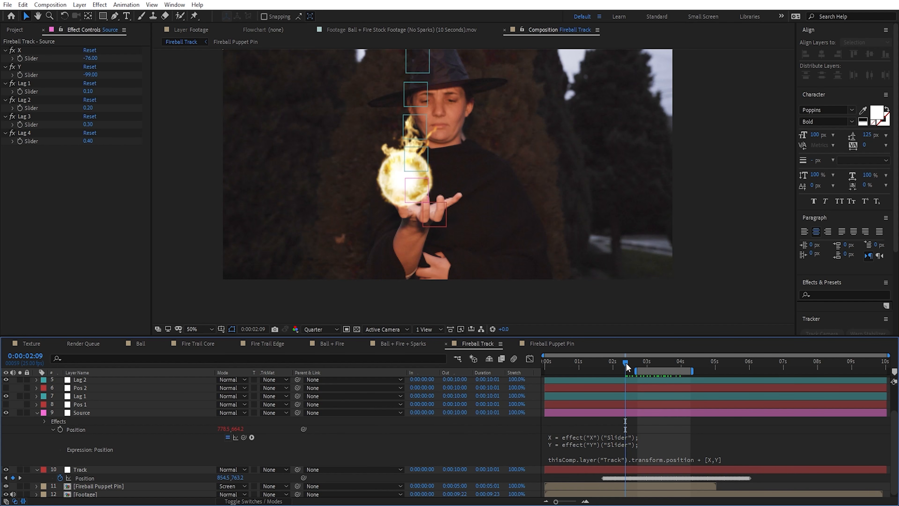
click(20, 66)
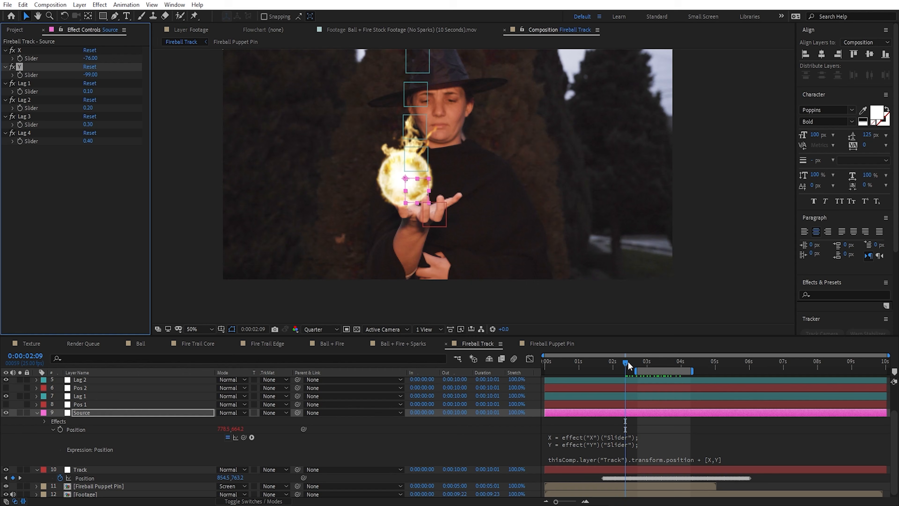
mouse_move(627, 361)
mouse_down()
mouse_move(598, 363)
mouse_move(625, 368)
mouse_up()
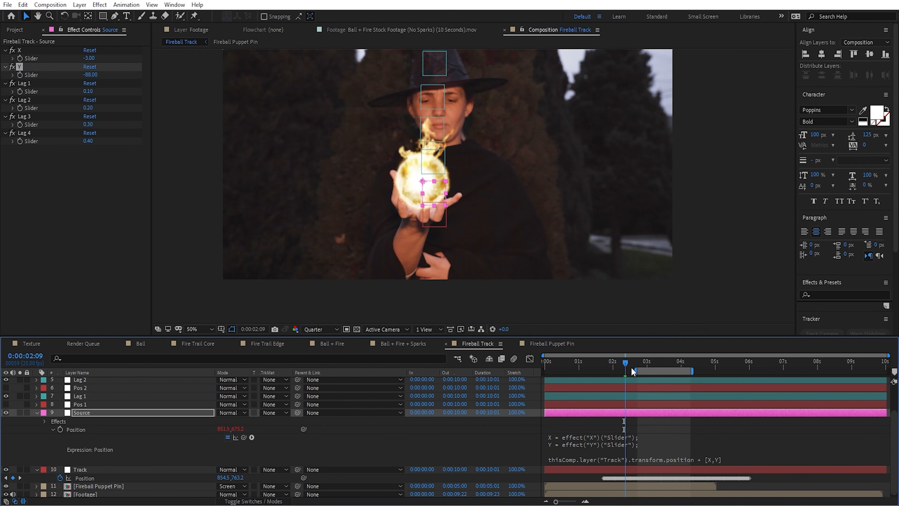
drag(631, 367, 680, 362)
click(20, 59)
click(20, 76)
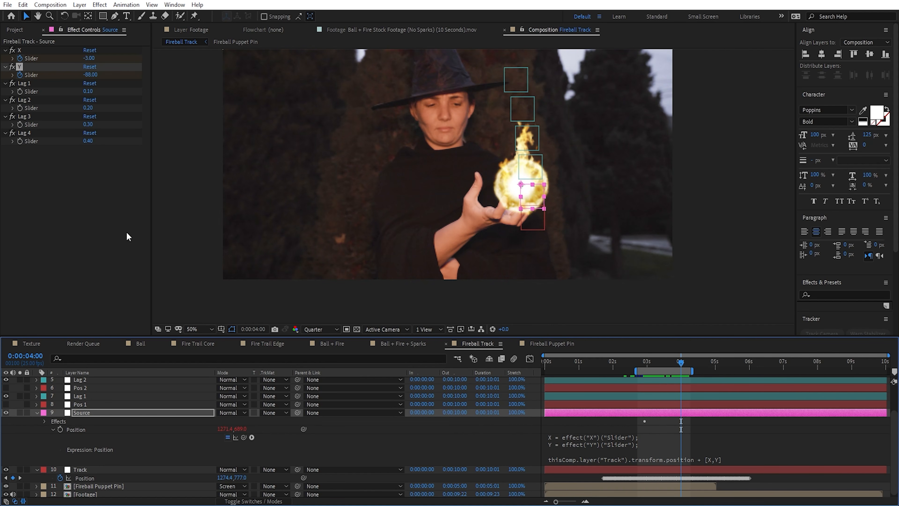
Step: At 0:00:04:00 set the X slider to -86 and the Y slider to -93, and apply Easy Ease to all the slider keyframes
drag(92, 58, 54, 58)
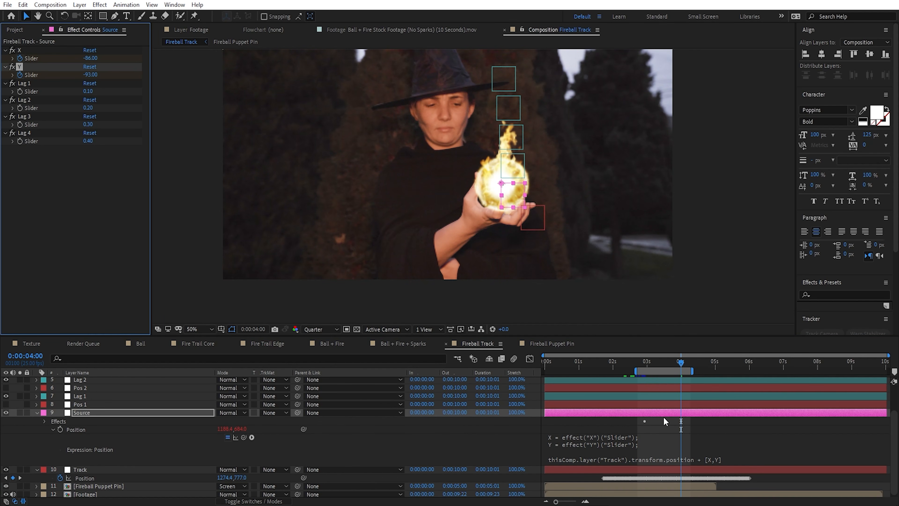
click(665, 414)
key(u)
drag(691, 439, 607, 467)
key(F9)
drag(680, 363, 656, 371)
drag(694, 438, 676, 465)
click(681, 442)
click(696, 435)
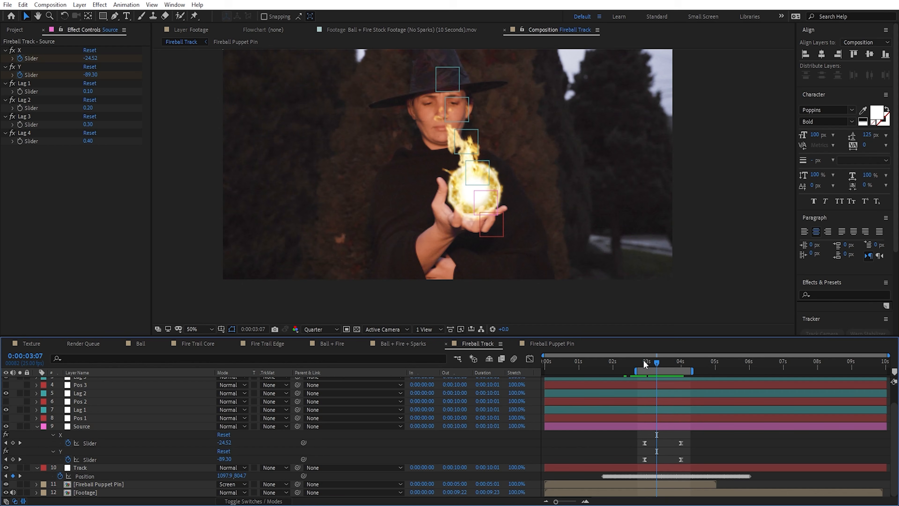
Step: Add a keyframe to both the X and Y sliders of Source at 0:00:04:09
drag(643, 360, 693, 373)
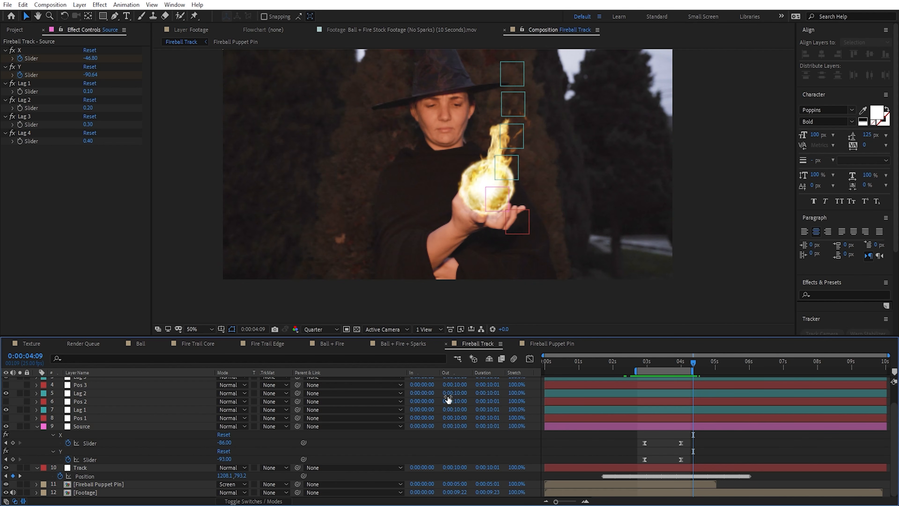
click(14, 443)
click(14, 459)
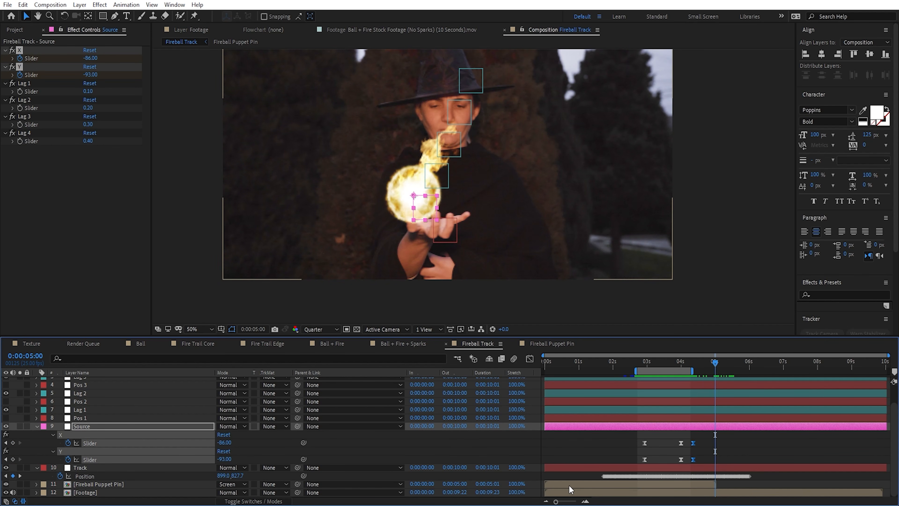
Step: Shift the Fireball Puppet Pin layer in time so that it starts at 0:00:01:17, as the hand opens
click(122, 484)
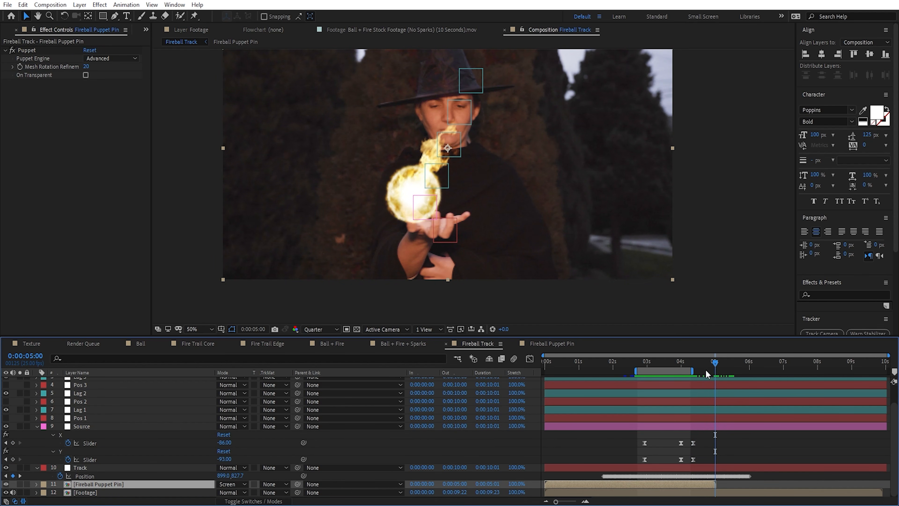
drag(613, 364, 602, 363)
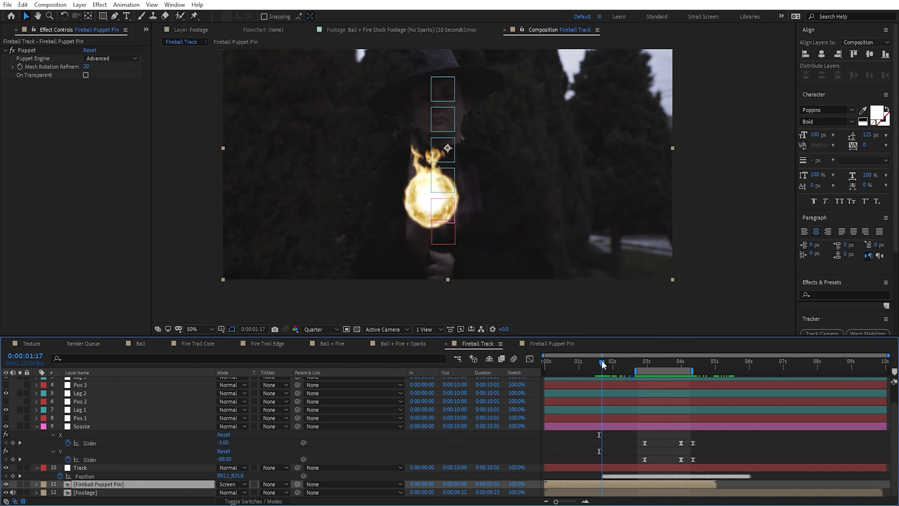
drag(560, 485, 609, 488)
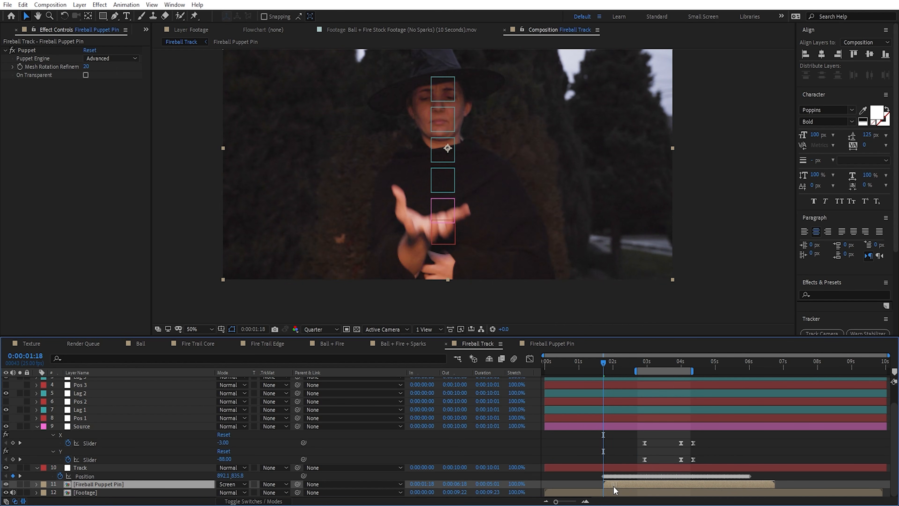
drag(613, 485, 612, 485)
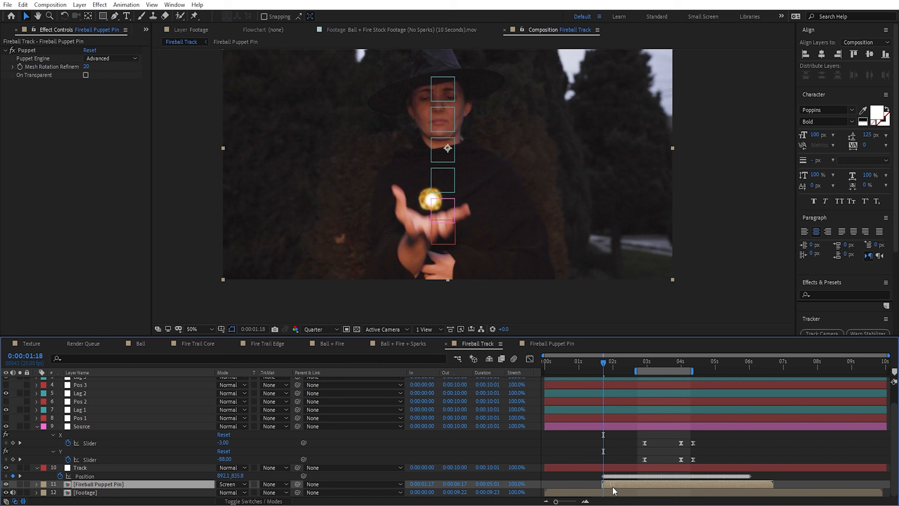
Step: Start keyframing the Lag 1, Lag 2, Lag 3 and Lag 4 sliders of Source at 0:00:02:05
click(577, 427)
key(equal)
key(equal)
drag(593, 365, 624, 382)
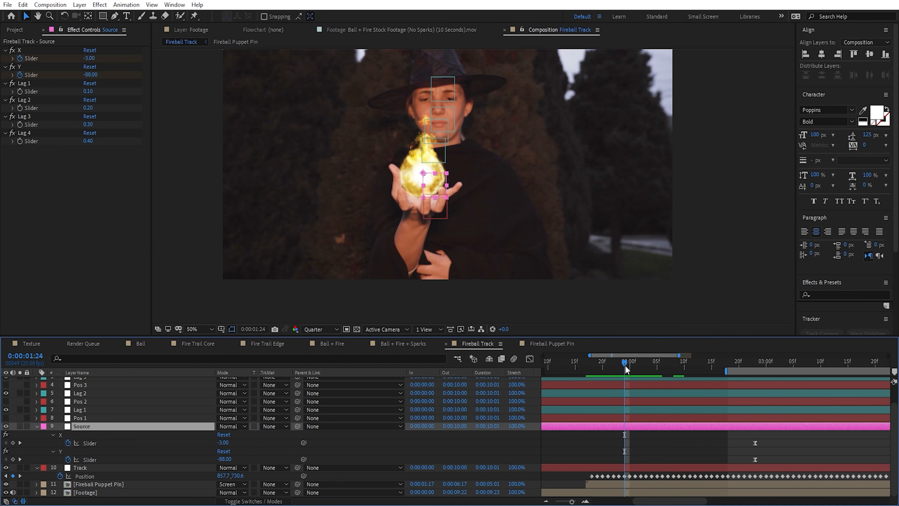
drag(625, 365, 656, 371)
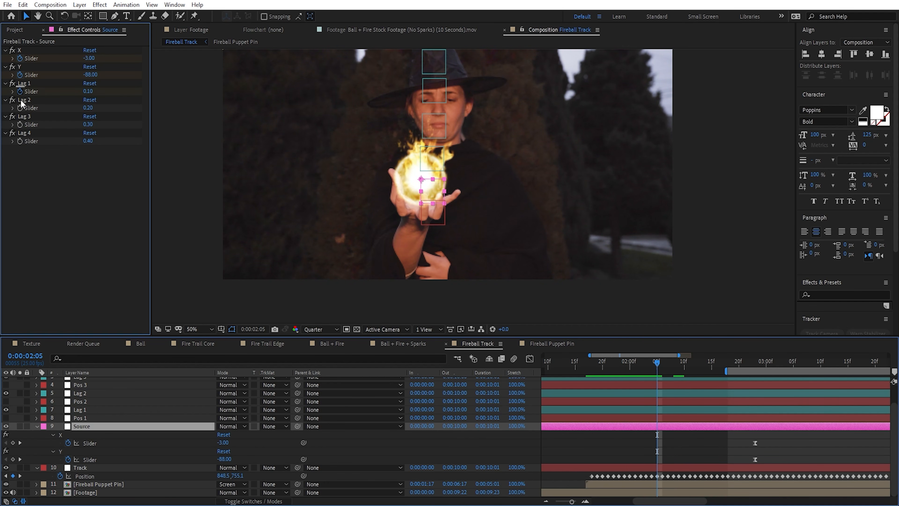
drag(21, 100, 20, 141)
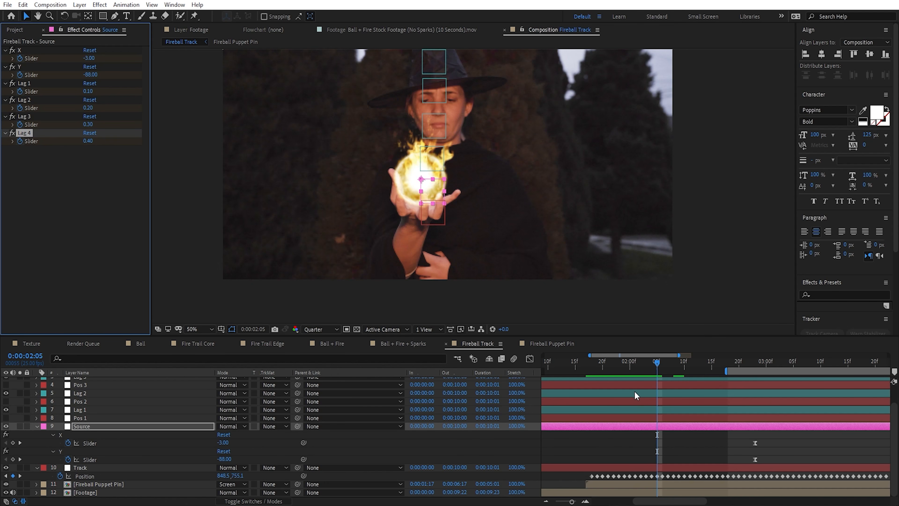
Step: Set the Lag 1, Lag 2, Lag 3 and Lag 4 sliders to 0 at 0:00:02:01
drag(656, 363, 635, 365)
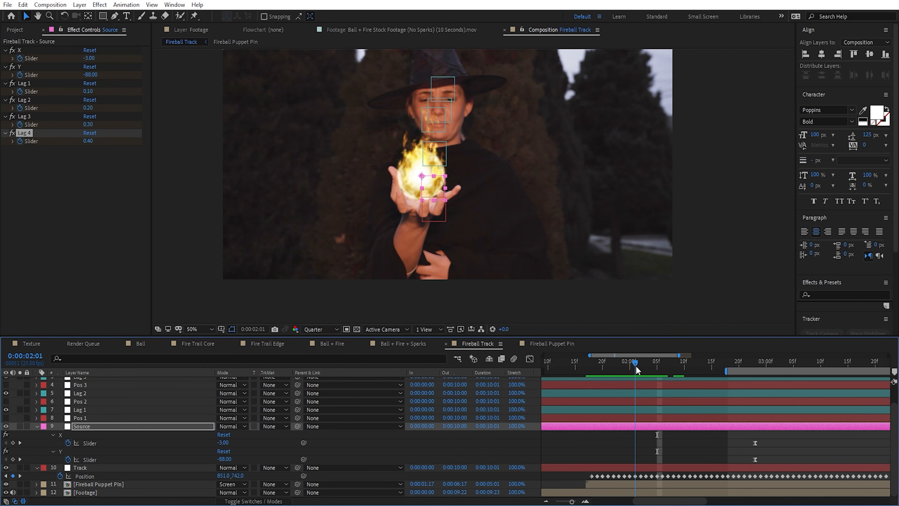
click(88, 91)
text(0)
click(89, 108)
text(0)
click(89, 124)
text(0)
click(87, 141)
text(0)
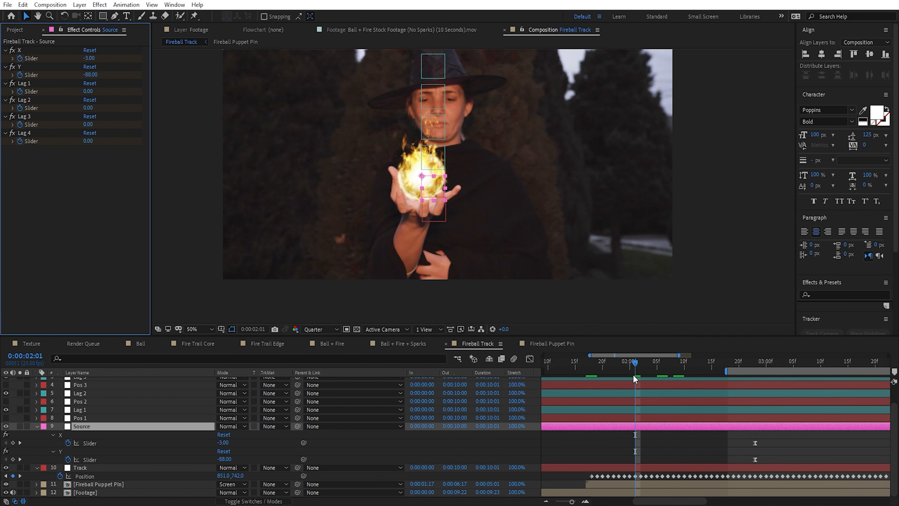
Step: Keyframe the X and Y sliders at about 6 seconds and X just after 5 seconds to keep the fireball in the palm, and preview it
drag(633, 367, 789, 395)
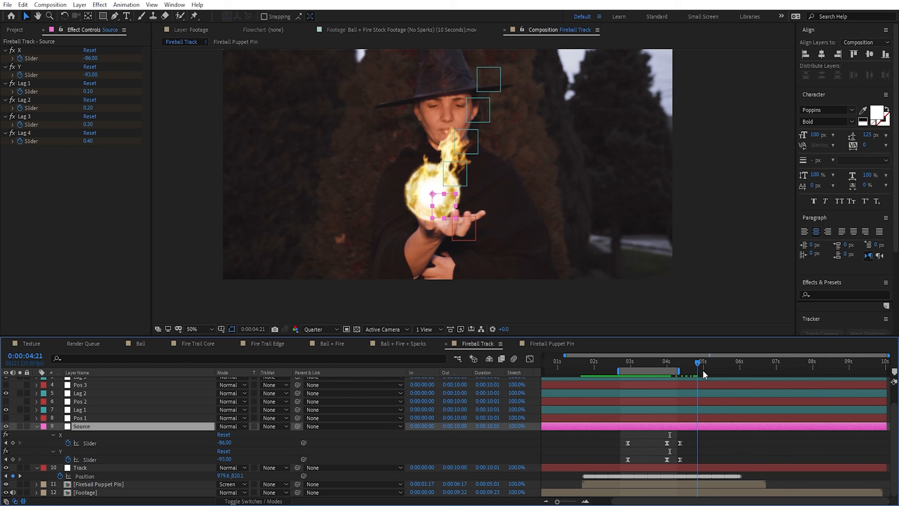
drag(703, 371, 738, 378)
drag(91, 58, 136, 68)
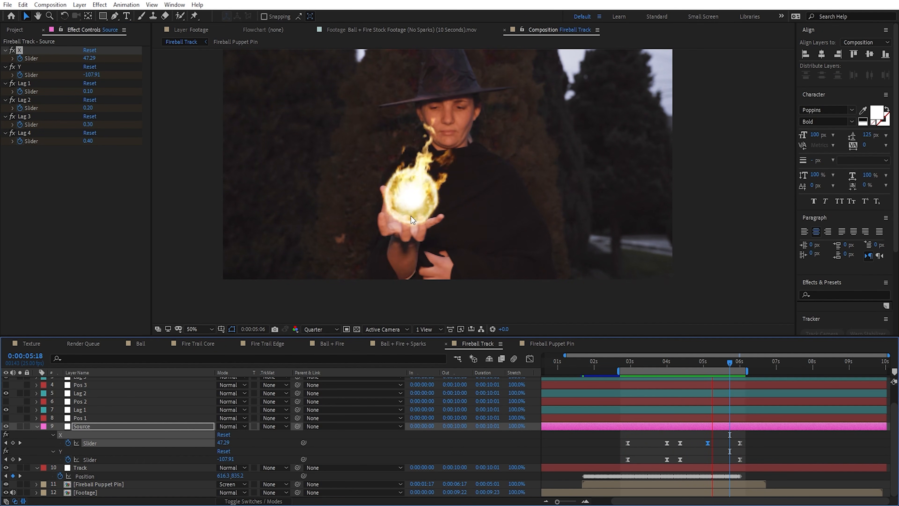
key(space)
click(692, 439)
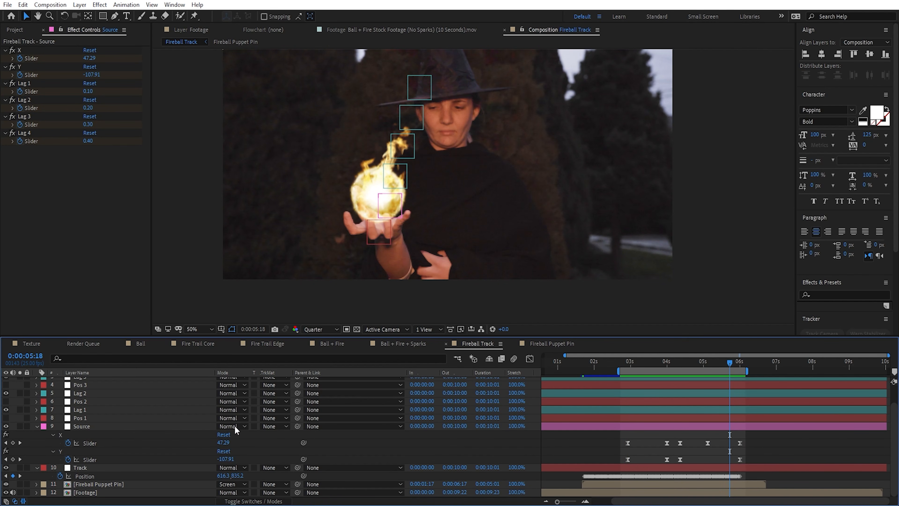
Step: Collapse the revealed keyframes and enable motion blur for the Fireball Puppet Pin layer and the composition
key(u)
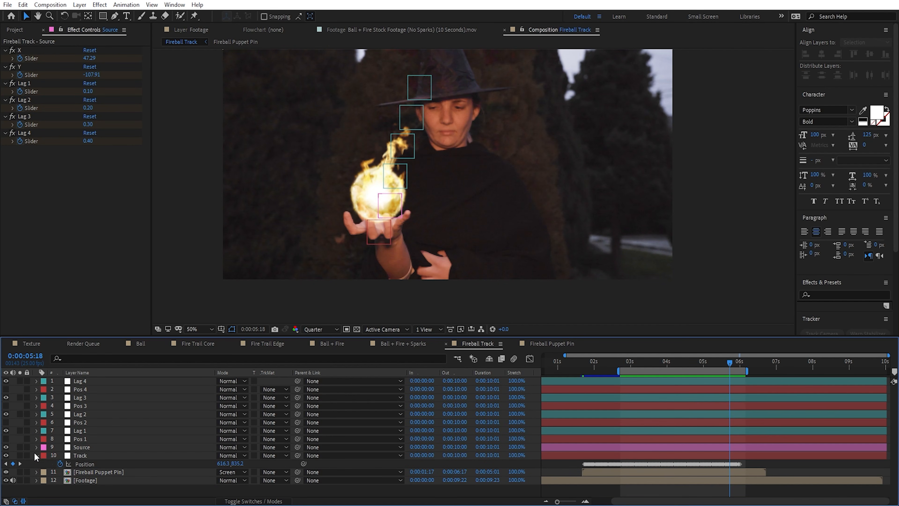
click(109, 464)
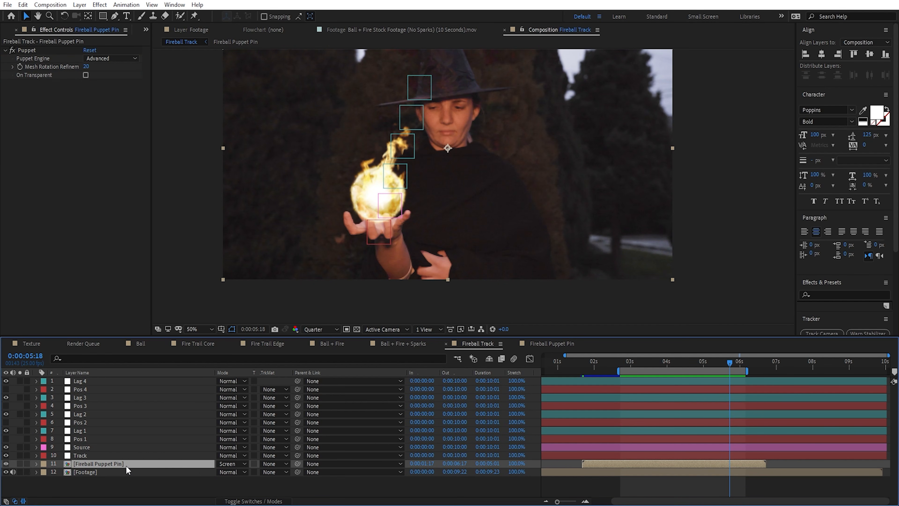
key(F4)
key(F4)
click(250, 500)
click(250, 501)
click(251, 501)
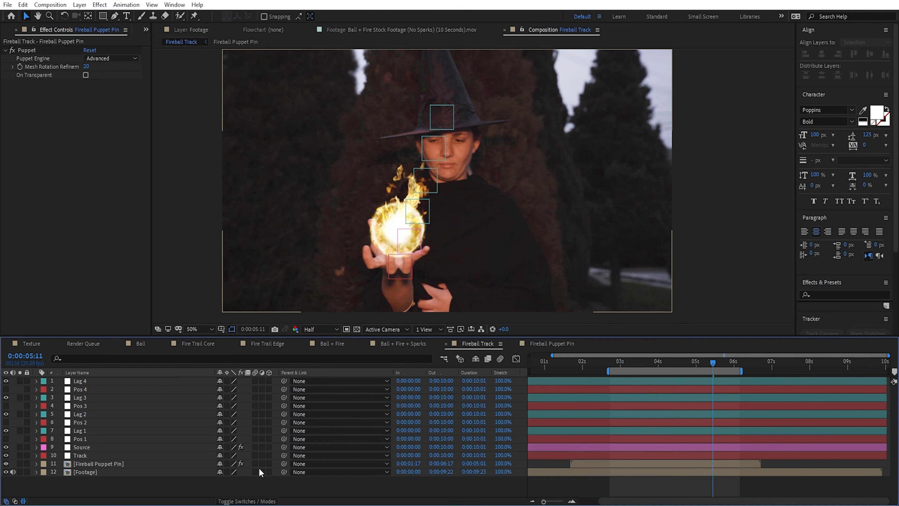
click(255, 463)
click(500, 358)
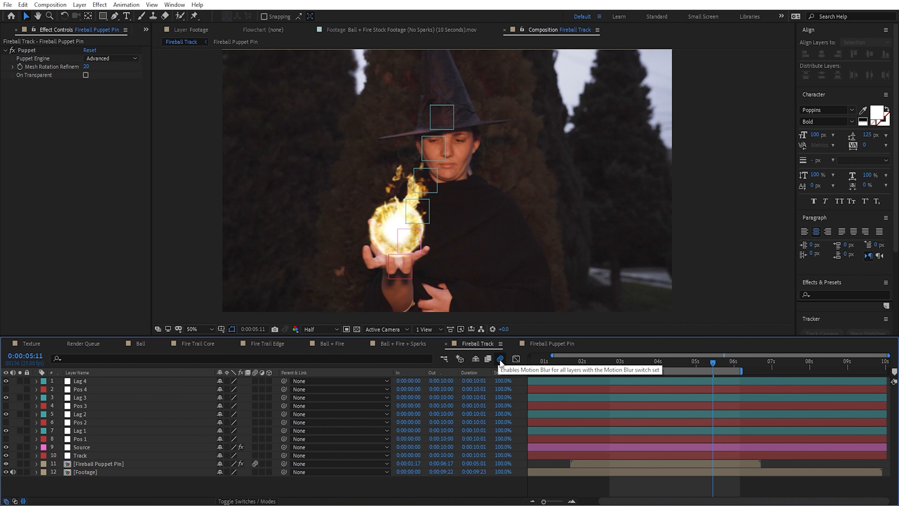
Step: Try a 90° motion blur shutter angle in the Fireball Track composition settings and discard it
scroll(502, 201, up, 2)
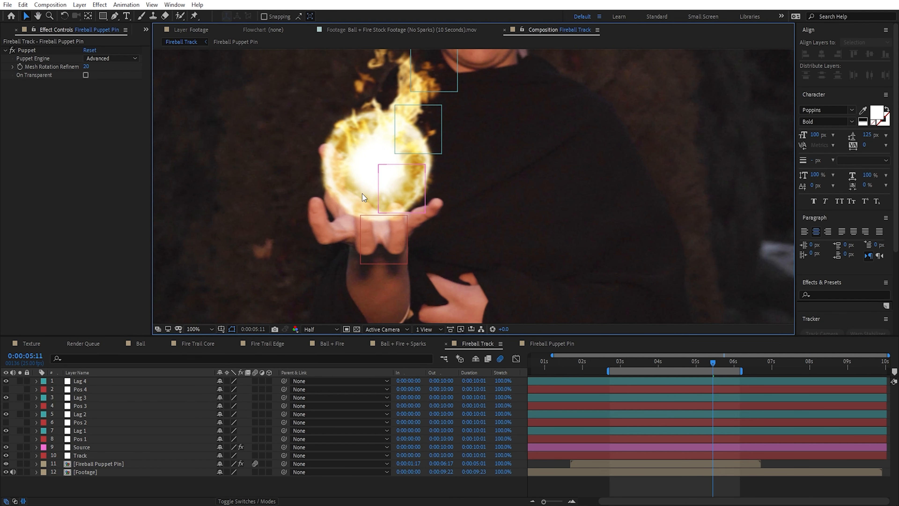
right_click(483, 344)
click(521, 163)
click(50, 159)
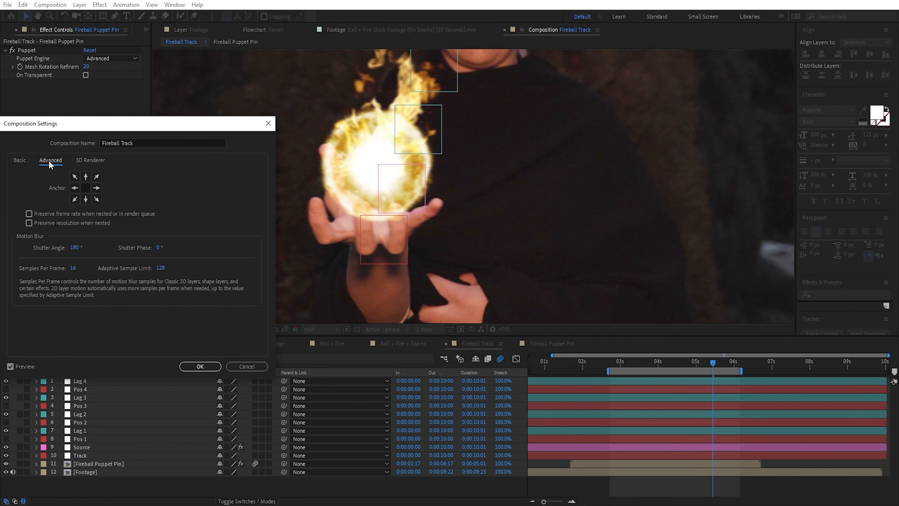
drag(84, 123, 602, 148)
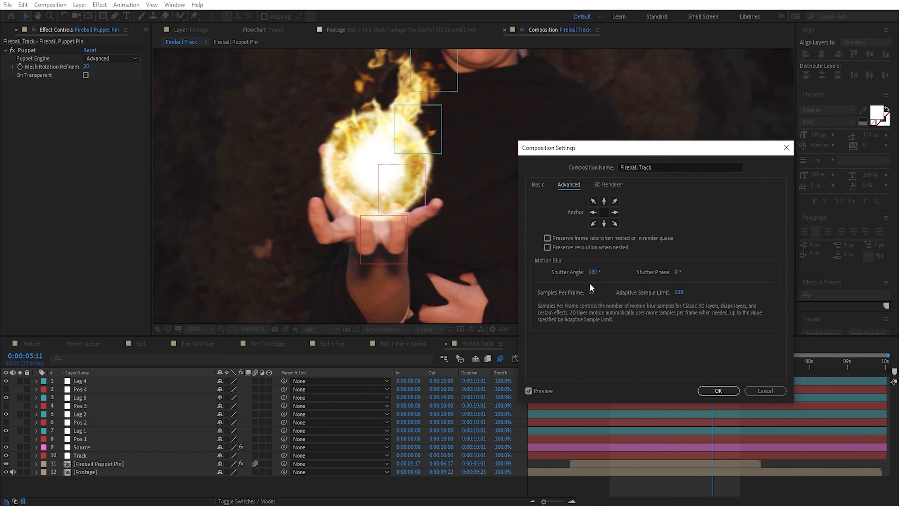
click(595, 272)
text(90)
click(525, 283)
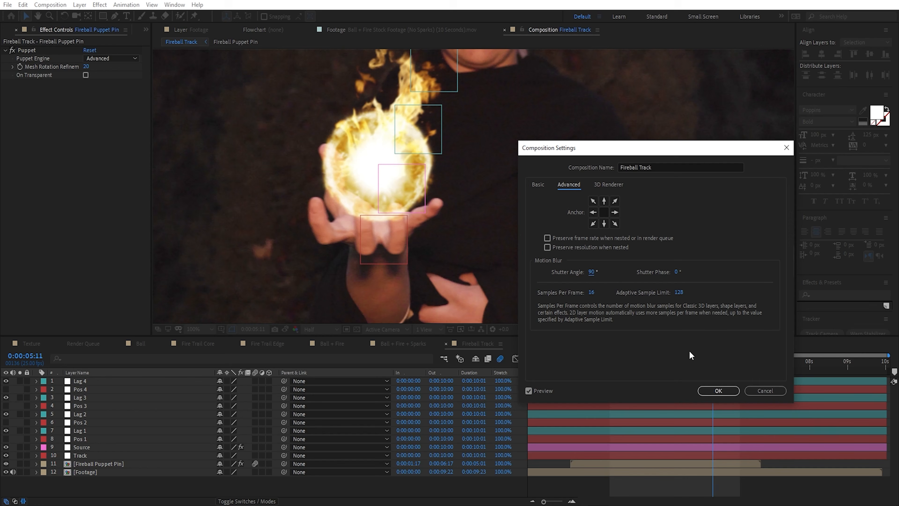
click(778, 392)
key(shift+slash)
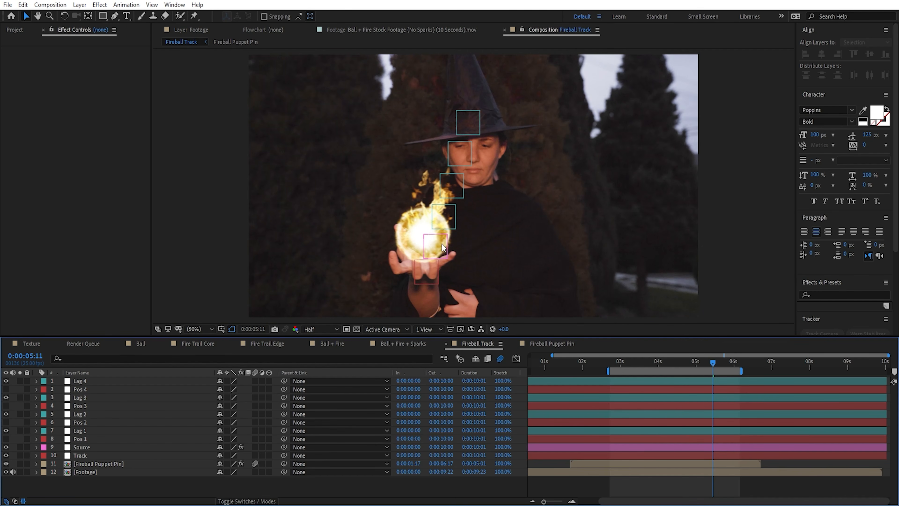
Step: In the Fireball Puppet Pin composition, move the Ball + Fire.mov layer's anchor point to the centre of the ball and enlarge the layer
click(554, 343)
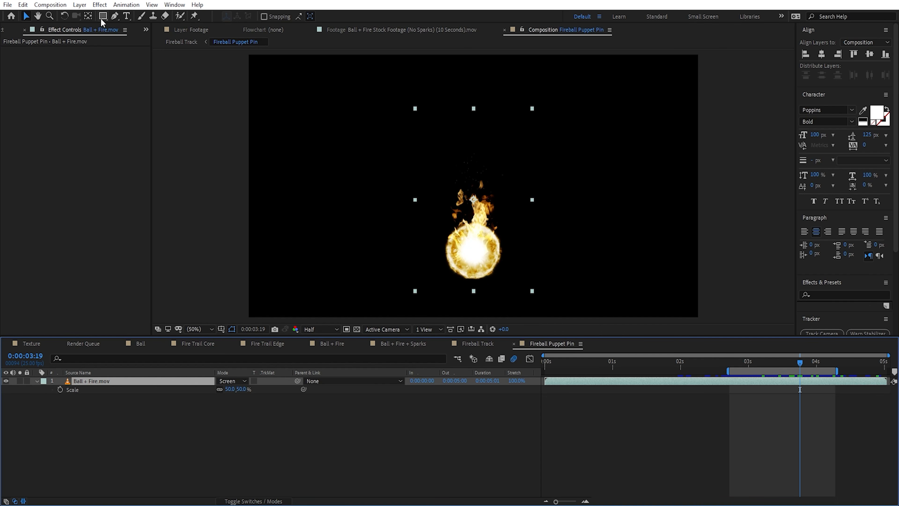
click(88, 17)
scroll(473, 202, up, 1)
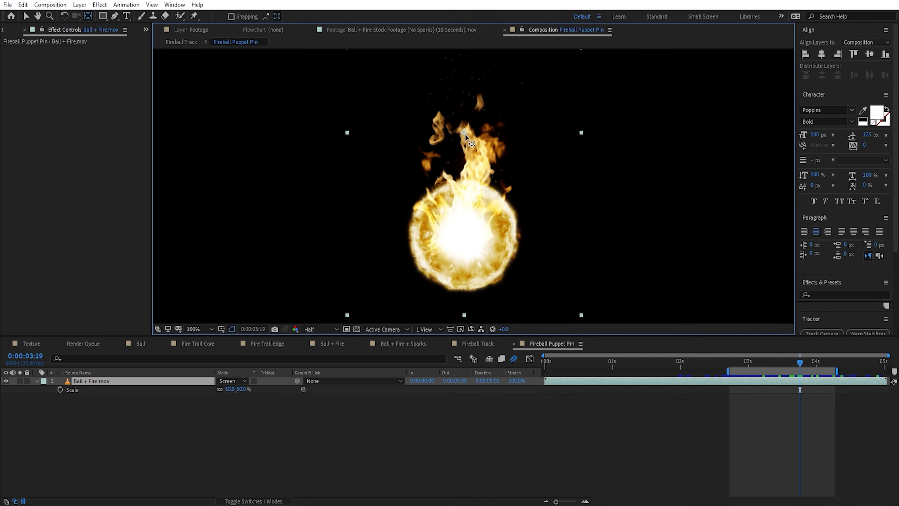
drag(464, 138, 478, 204)
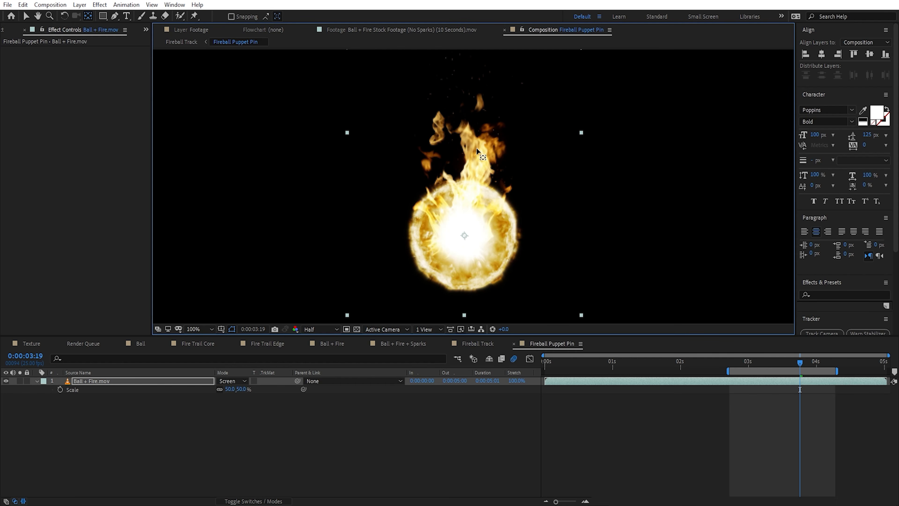
drag(477, 149, 474, 144)
key(comma)
key(comma)
key(v)
drag(240, 388, 311, 393)
Step: Lock the composition viewer on Fireball Track and bring up the Fireball Puppet Pin timeline beneath it
click(473, 348)
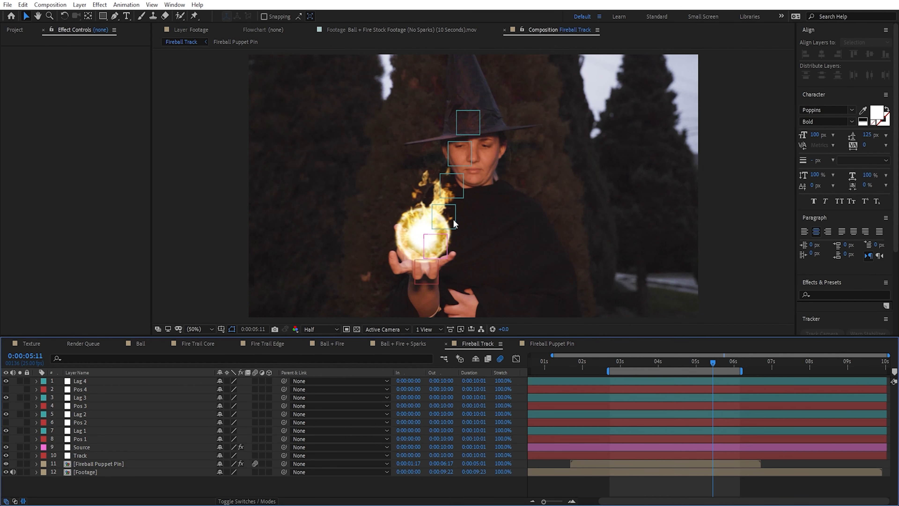
click(522, 29)
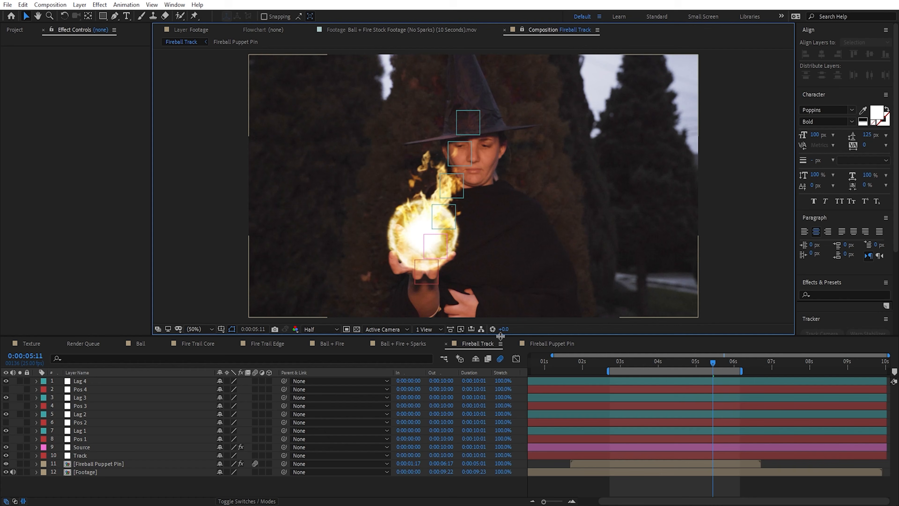
click(552, 343)
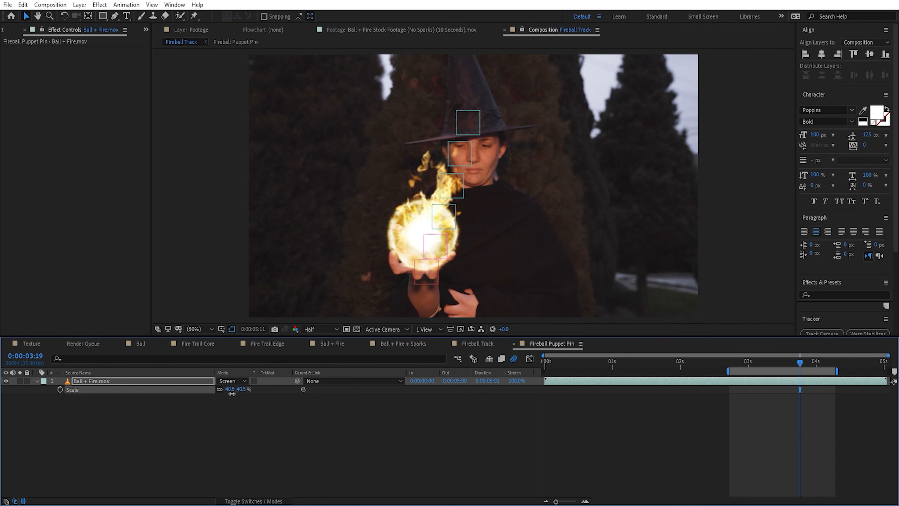
Step: Set the Ball + Fire.mov layer's scale to 45%, unlock the composition viewer, save the project and return to Fireball Track
drag(232, 393, 218, 393)
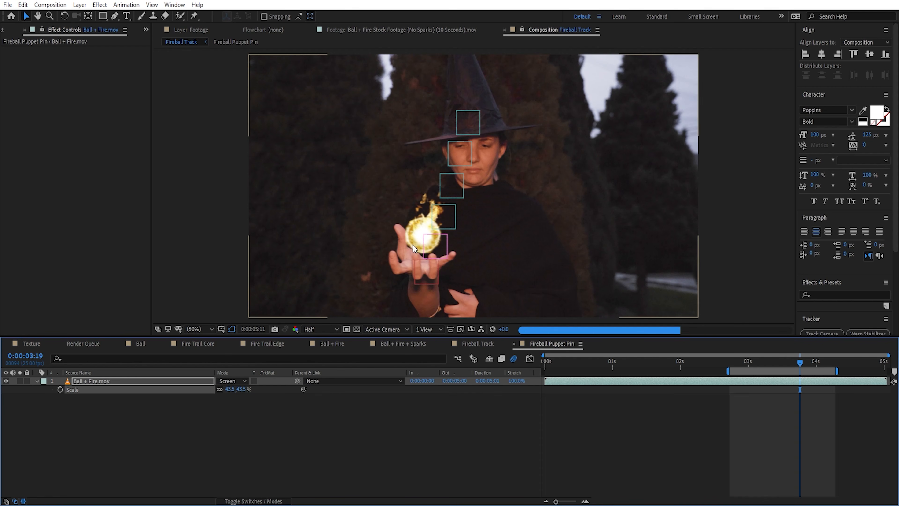
click(241, 389)
text(45)
click(273, 419)
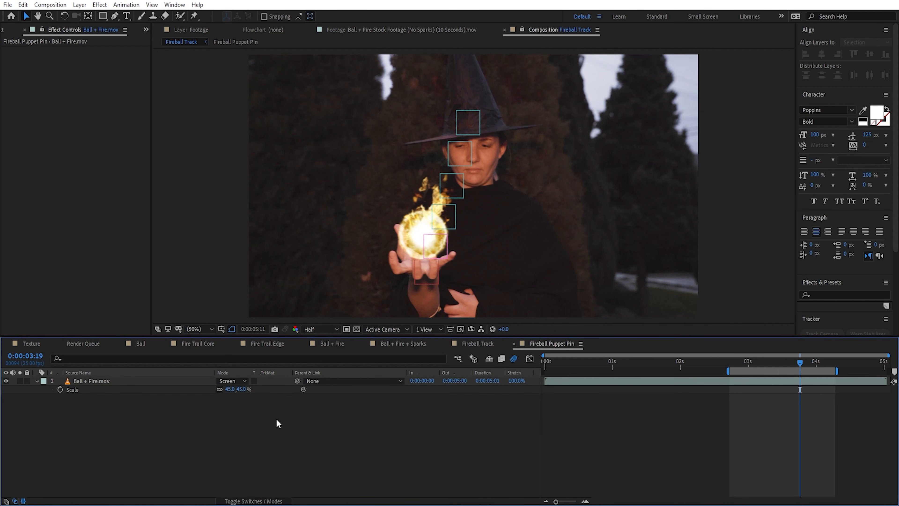
click(522, 30)
key(ctrl+s)
click(484, 343)
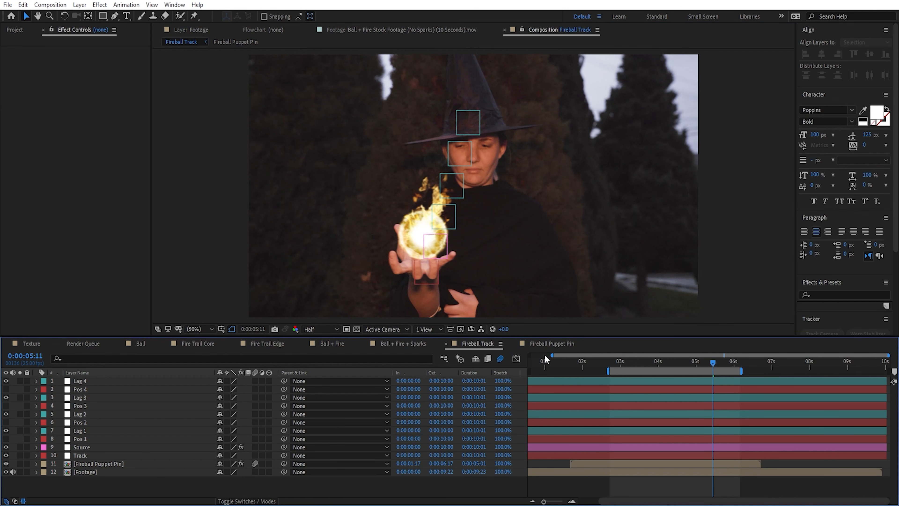
Step: Duplicate the X slider effect on the Source layer, clear the copy's keyframes and set its value to 0
click(92, 446)
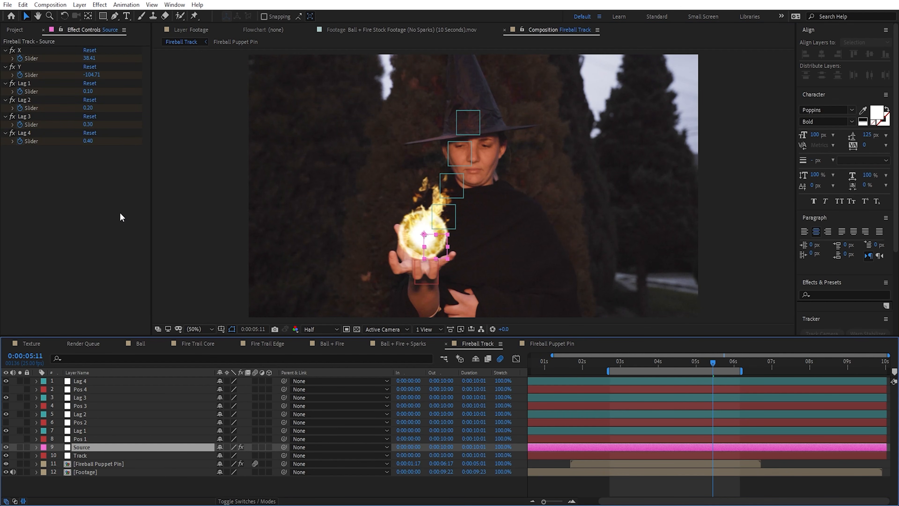
click(21, 50)
key(ctrl+d)
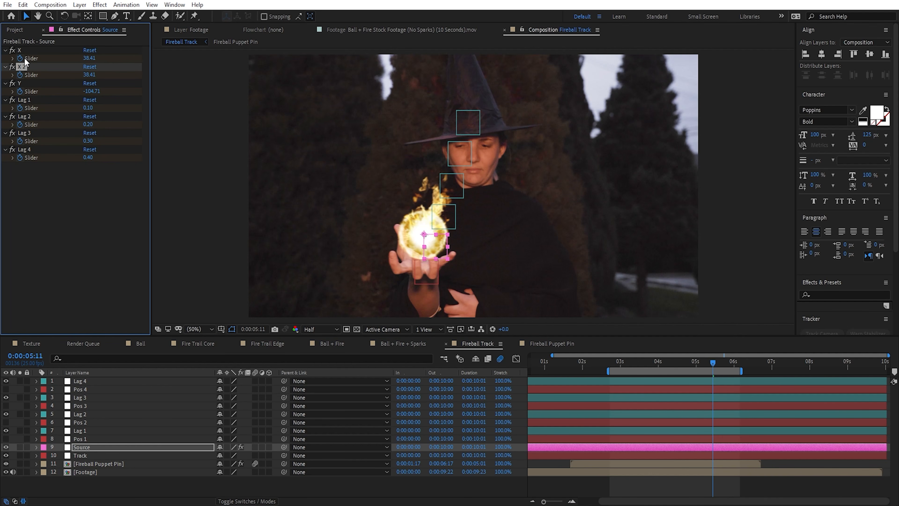
click(86, 75)
text(0)
click(78, 225)
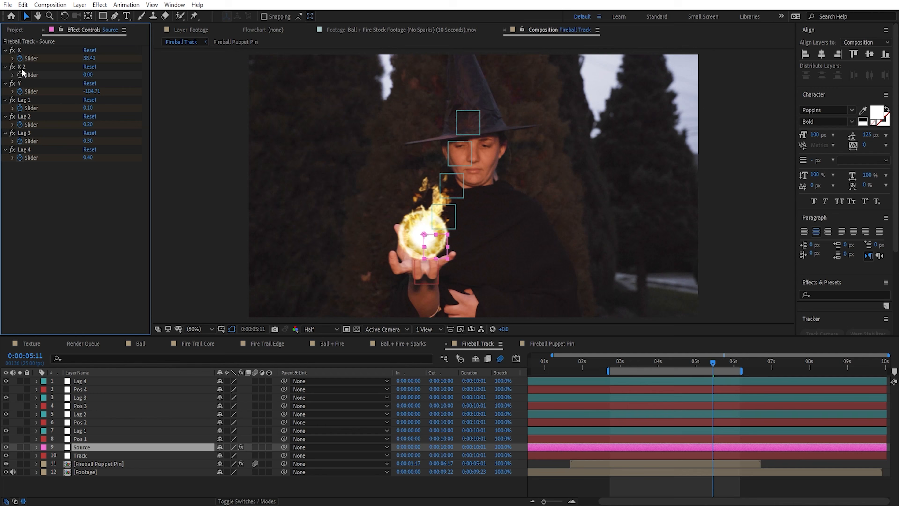
Step: Rename the duplicated slider effect as Scale and move it above the X effect
click(22, 69)
key(Return)
text(Scale)
key(Return)
drag(22, 72, 26, 50)
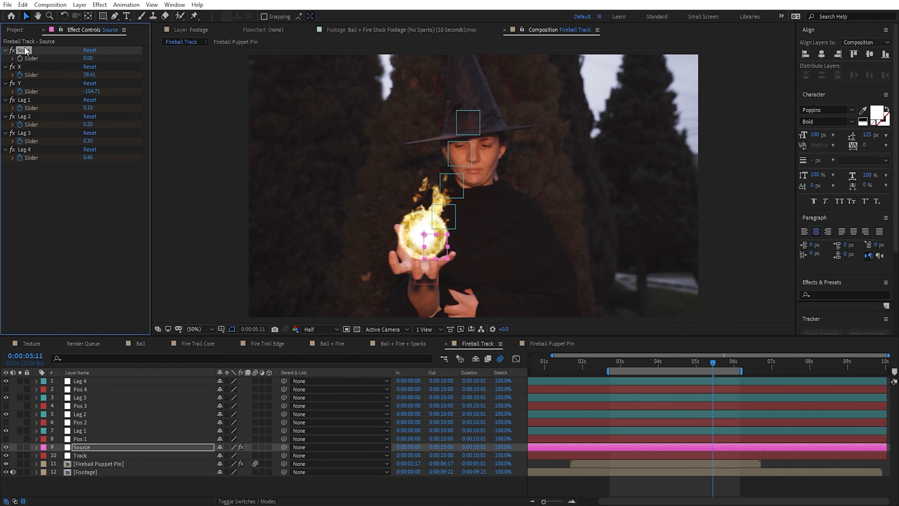
Step: Lock the effect controls on the Source layer and check the lock by selecting other layers
click(61, 30)
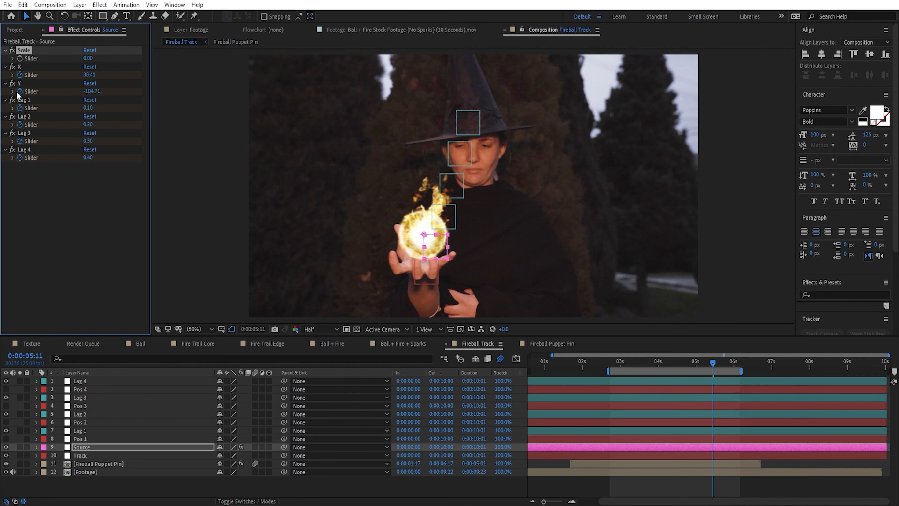
click(89, 454)
click(89, 430)
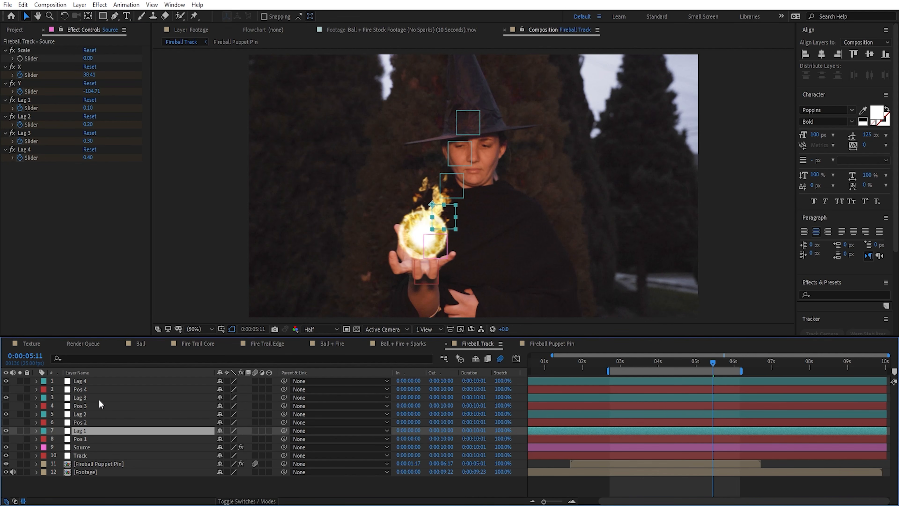
click(100, 399)
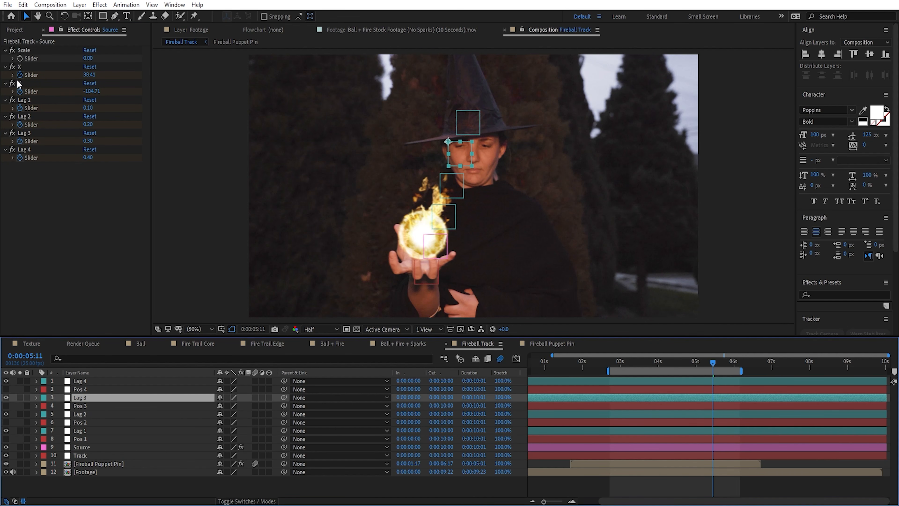
Step: In Fireball Puppet Pin, link Ball + Fire.mov's scale by expression to the Source layer's Scale slider and set the slider to 45
click(561, 345)
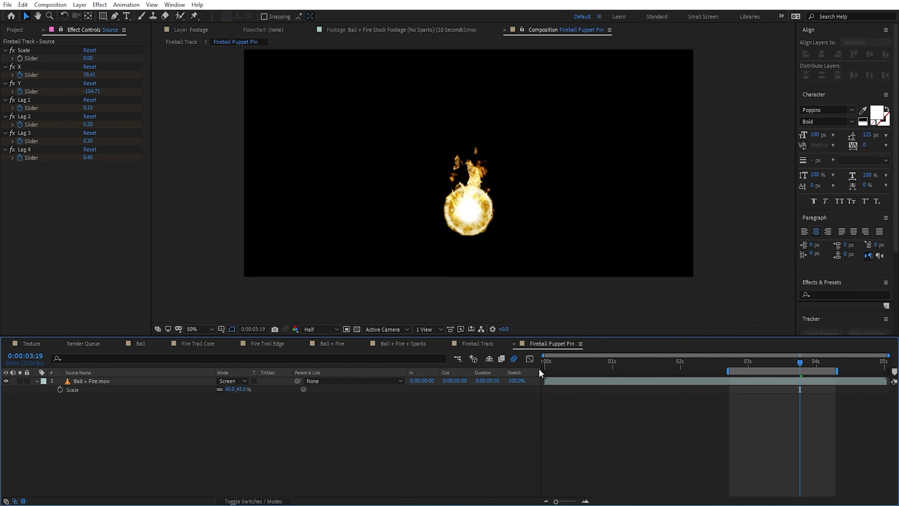
alt+click(60, 389)
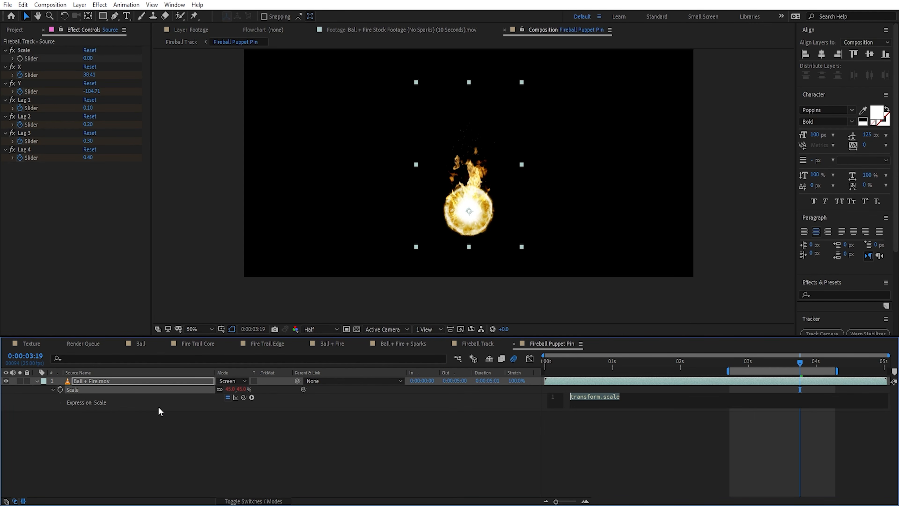
drag(245, 399, 89, 58)
click(88, 59)
text(45)
key(Return)
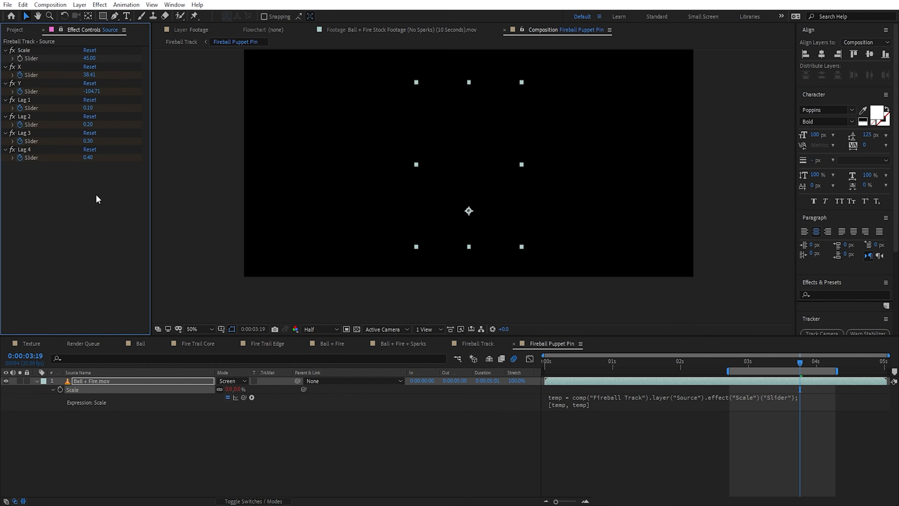
Step: Try animating the Source layer's Scale slider with keyframes at 0:00:03:22 and 0:00:04:13, preview it, and remove the keyframes
click(478, 343)
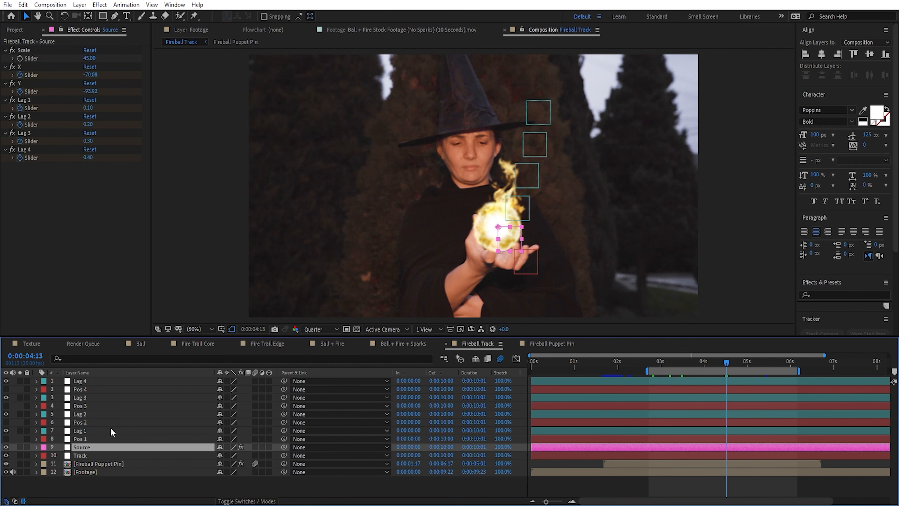
click(24, 50)
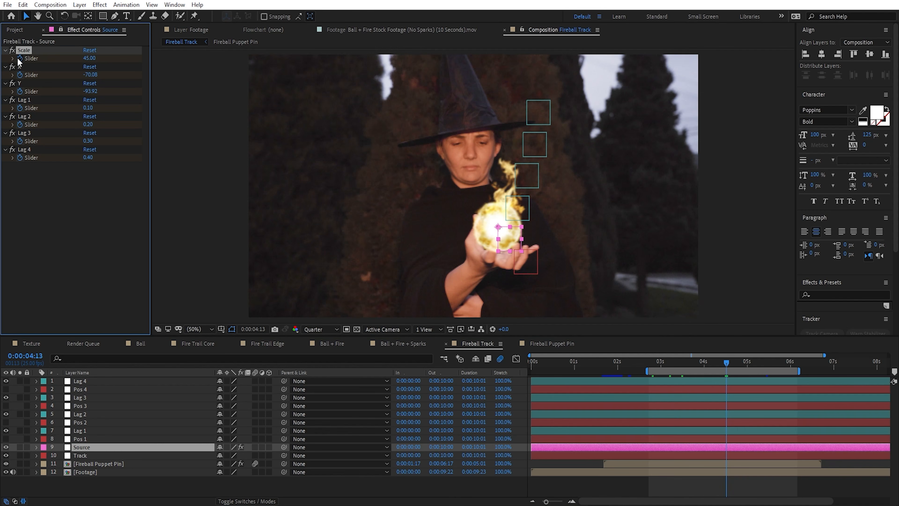
key(e)
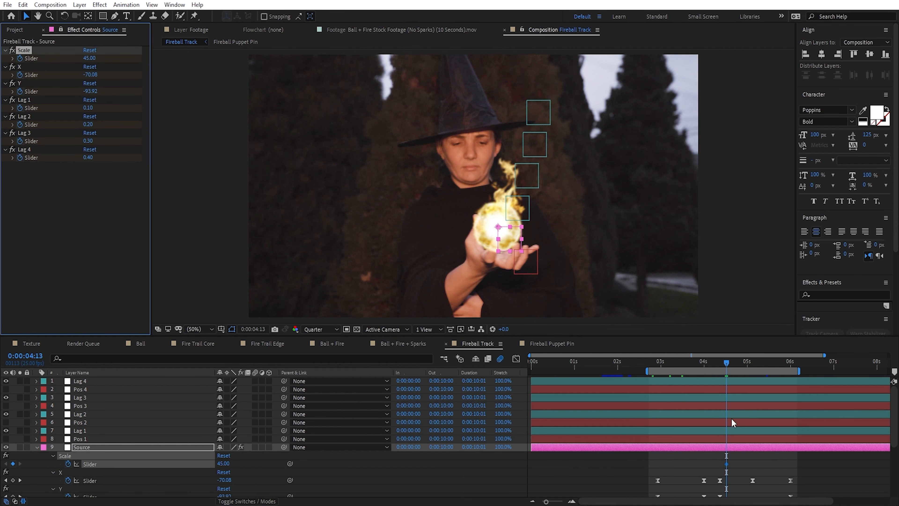
click(698, 363)
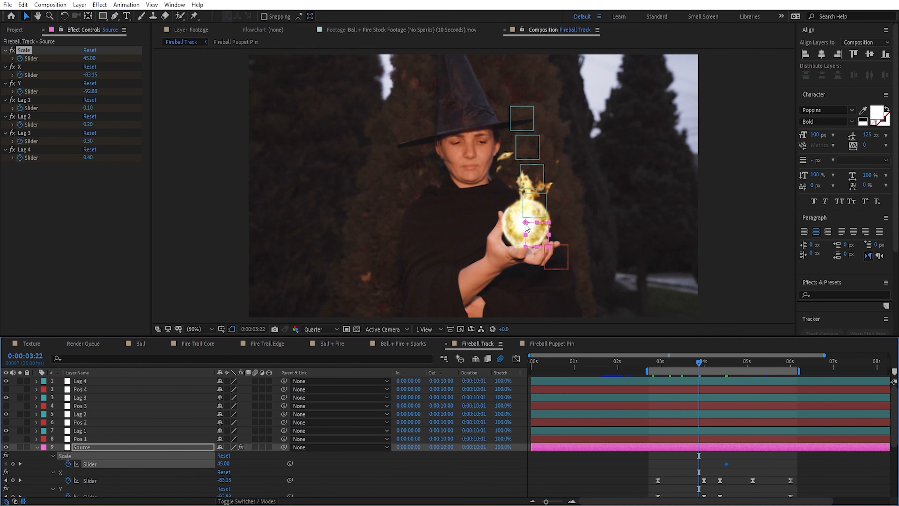
drag(226, 465, 235, 464)
drag(704, 363, 727, 367)
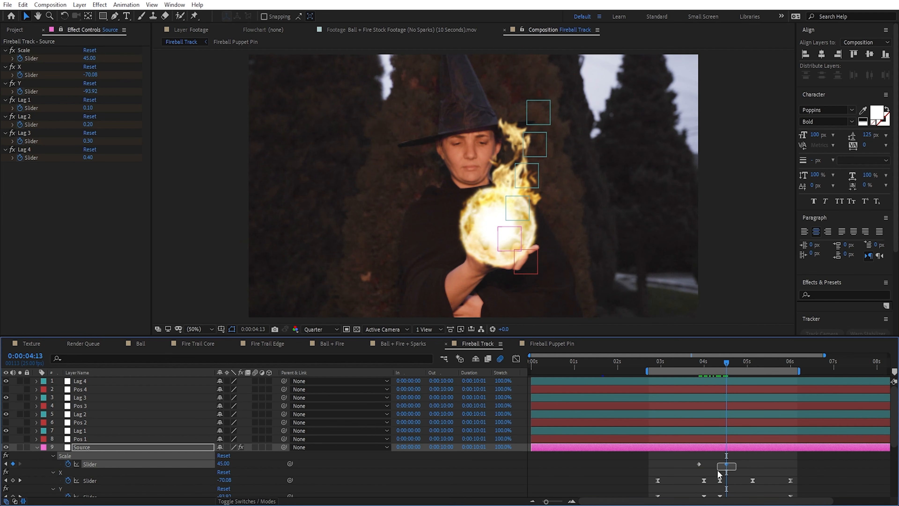
click(726, 464)
drag(725, 364, 713, 365)
key(space)
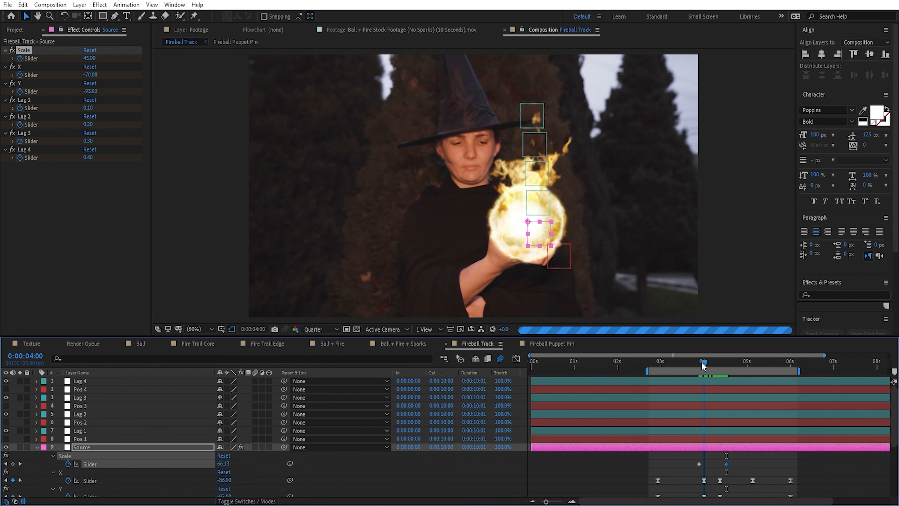
click(68, 464)
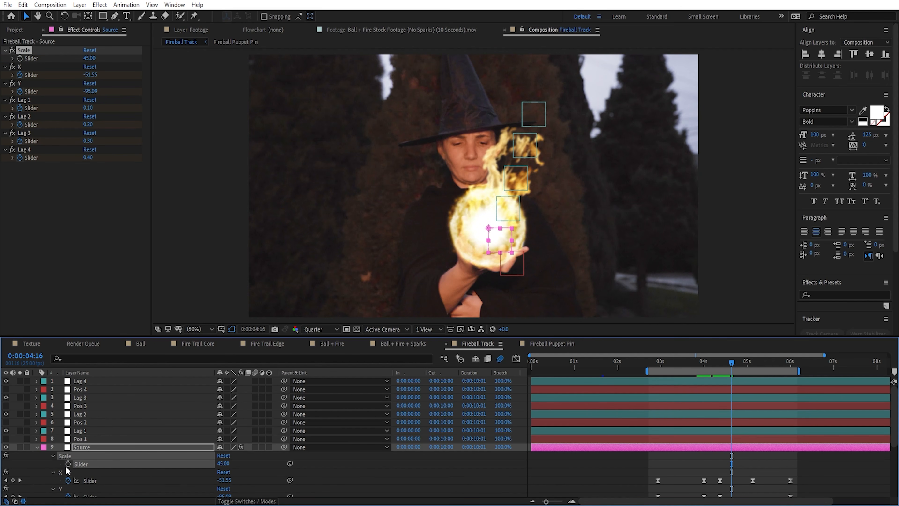
Step: Try replacing Ball + Fire.mov's scale expression with keyframes from 0:00:02:24, enlarging it three frames on, and check it in Fireball Track
click(552, 343)
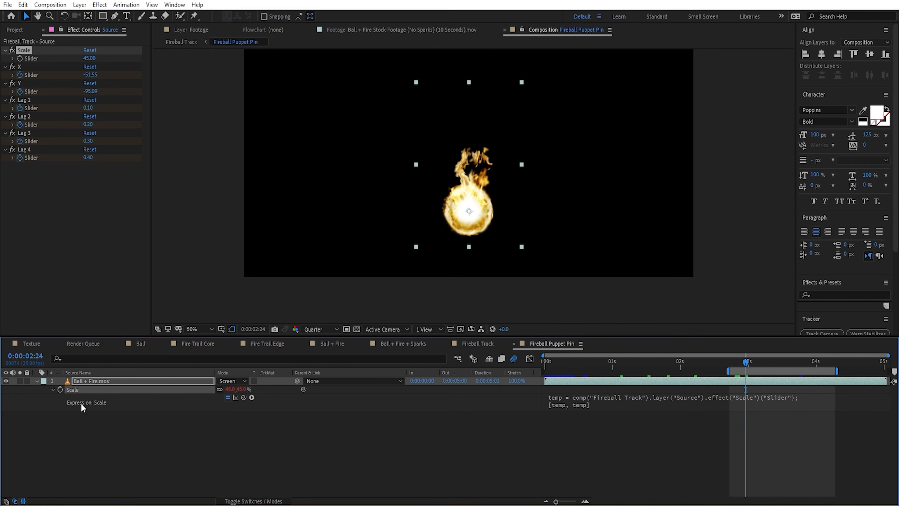
alt+click(60, 389)
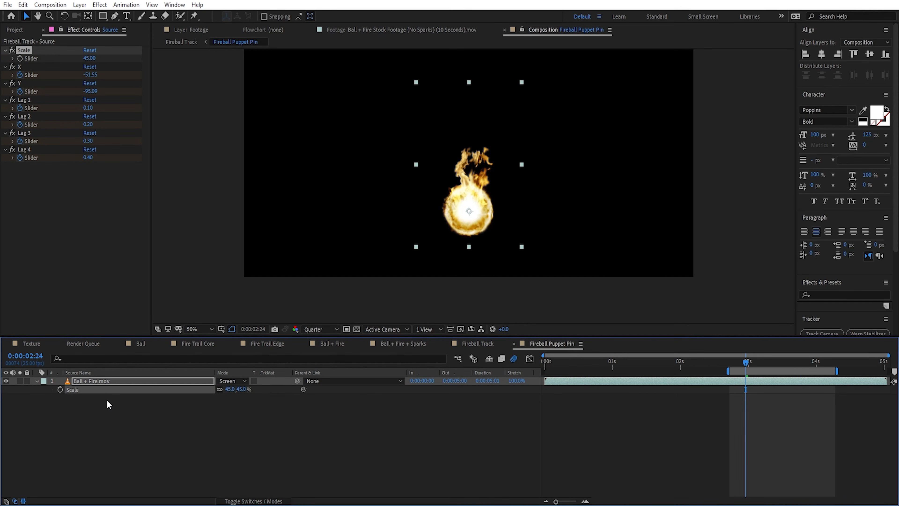
click(59, 389)
key(Page_Down)
key(Page_Down)
key(Page_Down)
key(Page_Down)
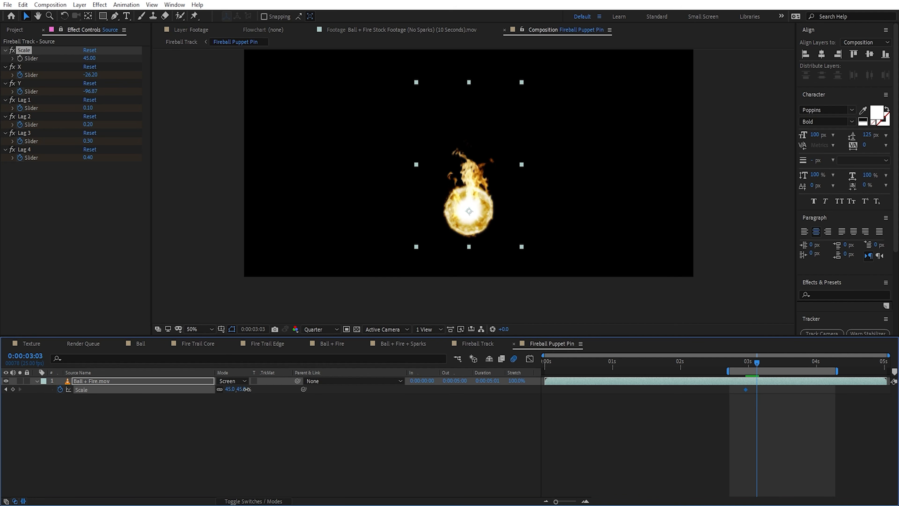
drag(247, 389, 345, 438)
click(345, 438)
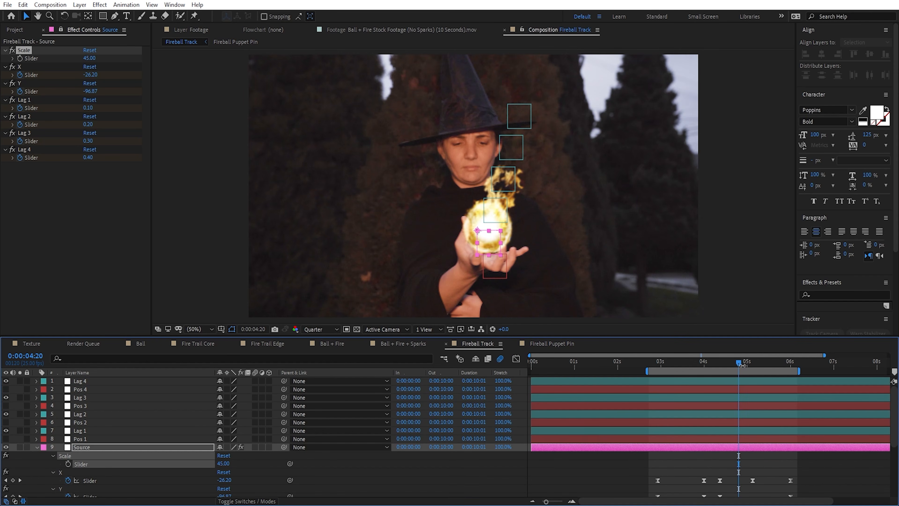
mouse_move(738, 363)
mouse_down()
mouse_move(722, 364)
mouse_move(744, 364)
mouse_up()
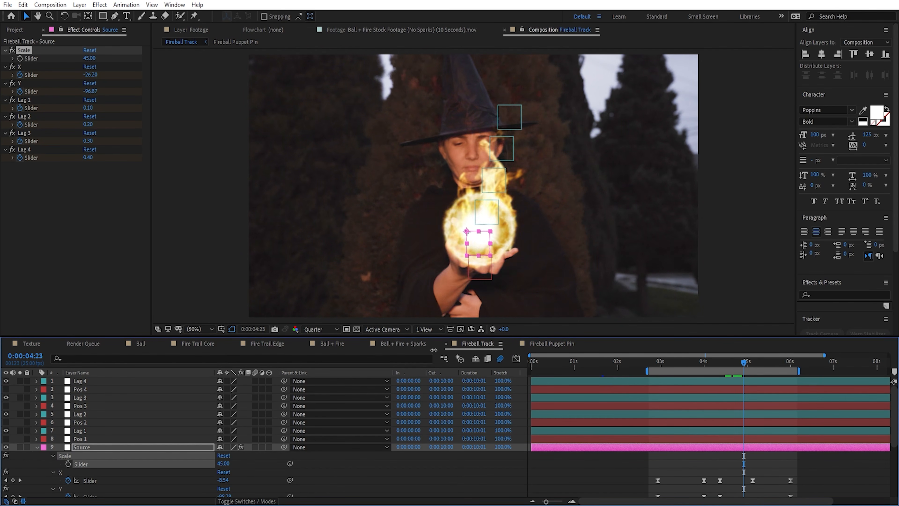
Step: Undo the direct scale keyframes on Ball + Fire.mov and the removal of its scale expression
click(538, 344)
key(ctrl+z)
key(ctrl+z)
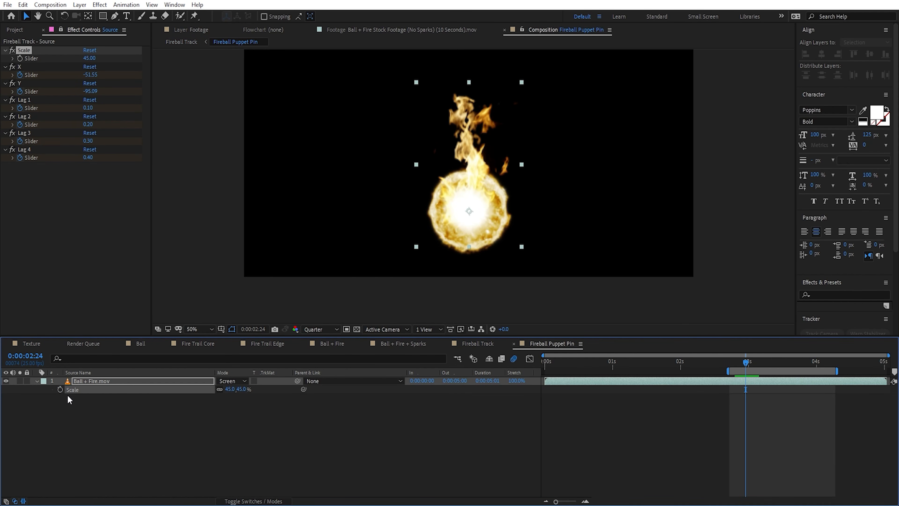
key(ctrl+z)
click(25, 52)
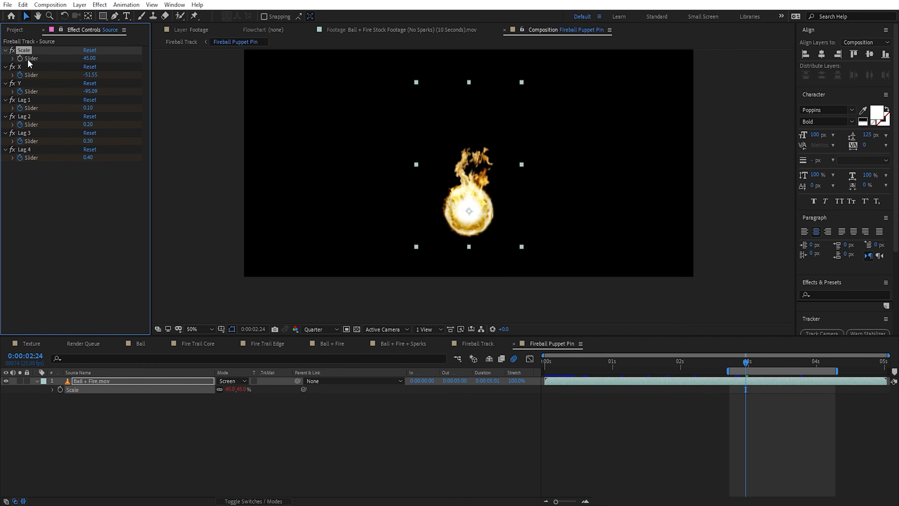
click(91, 257)
Step: Open the Fireball Puppet Pin composition from Fireball Track and reveal the Ball + Fire.mov layer's scale
click(478, 344)
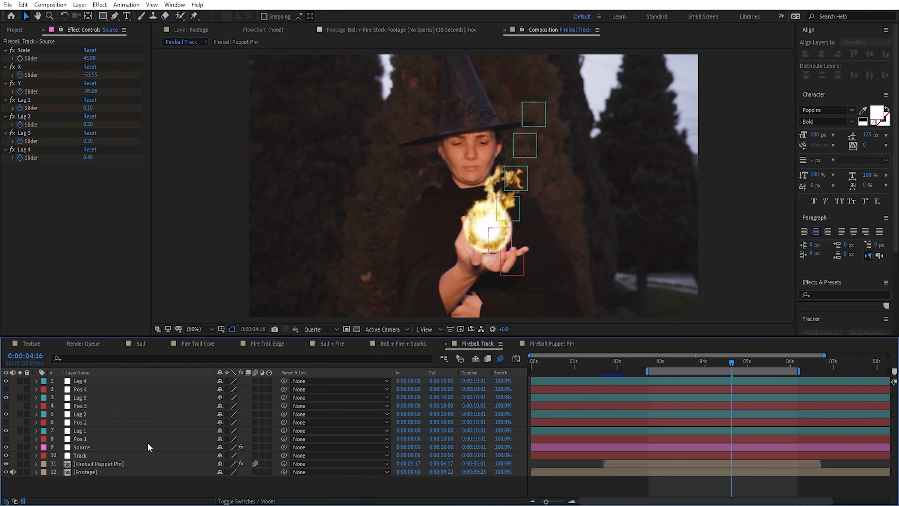
click(135, 461)
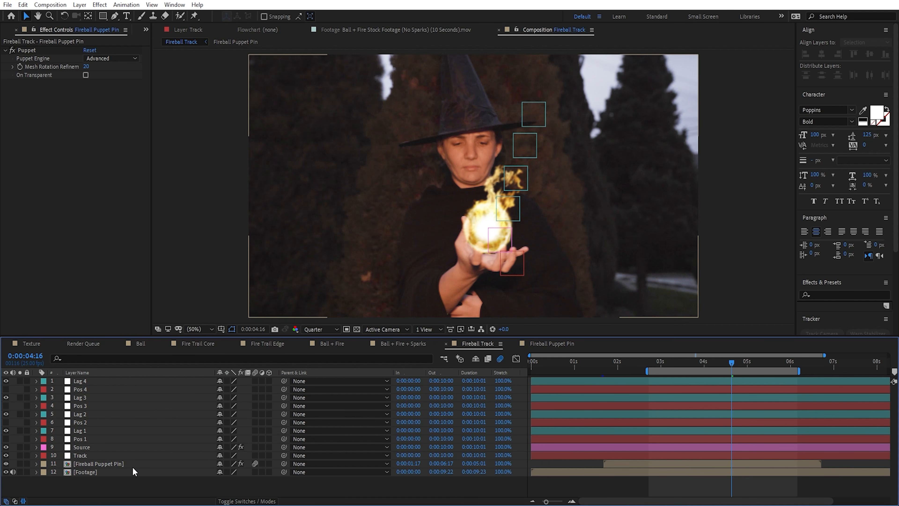
double_click(112, 461)
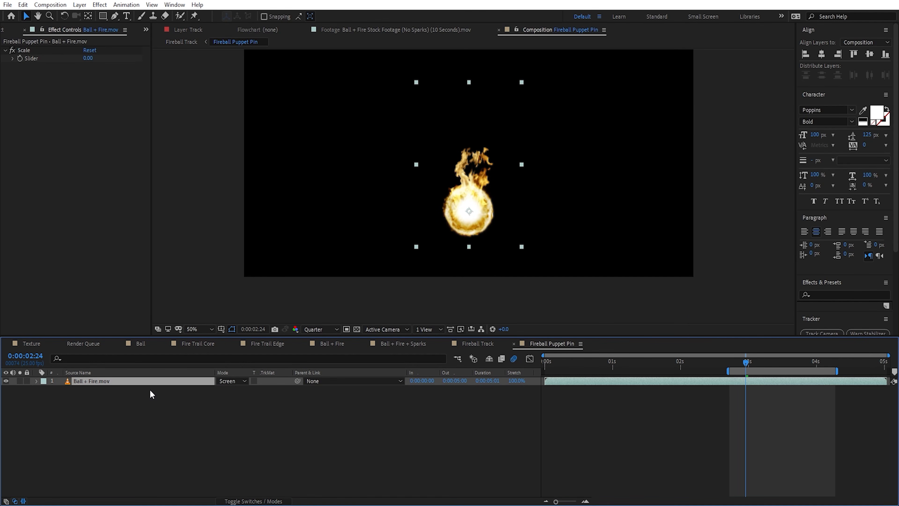
key(s)
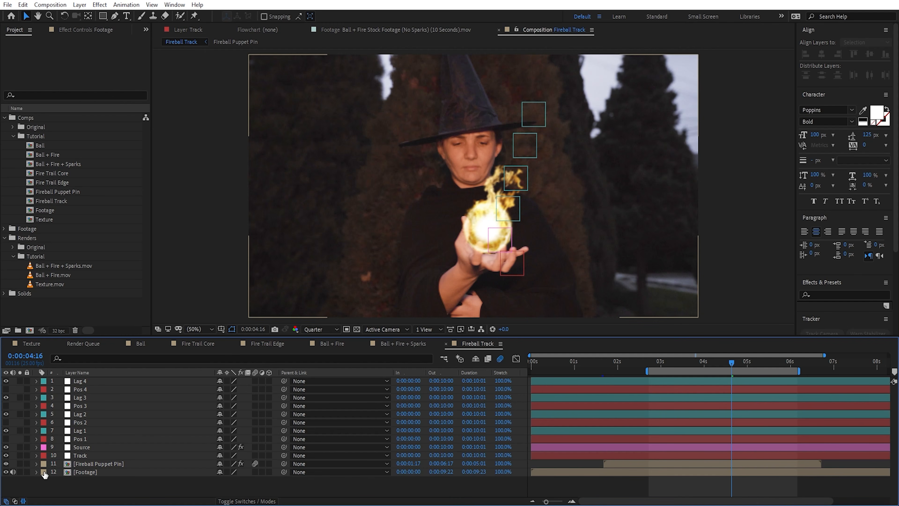
Step: Give the Footage layer in Fireball Track a Dark Green label and make it a guide layer
click(44, 473)
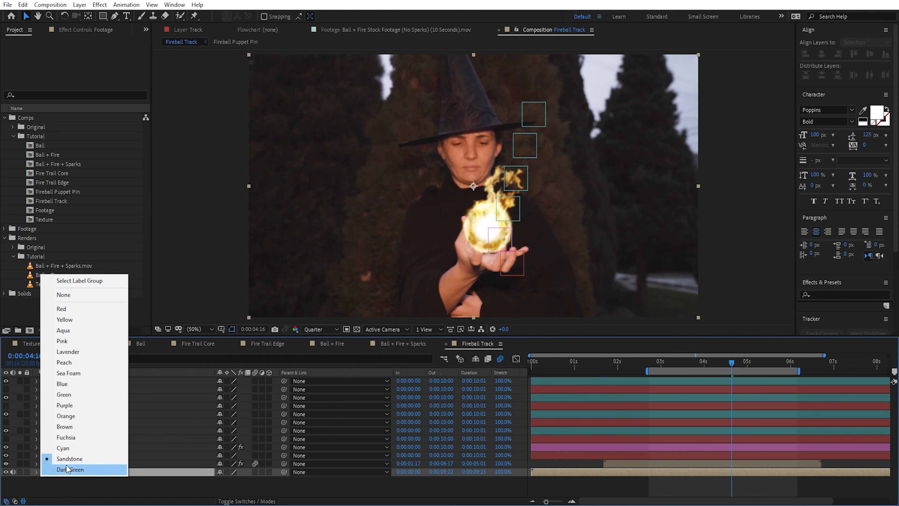
click(80, 469)
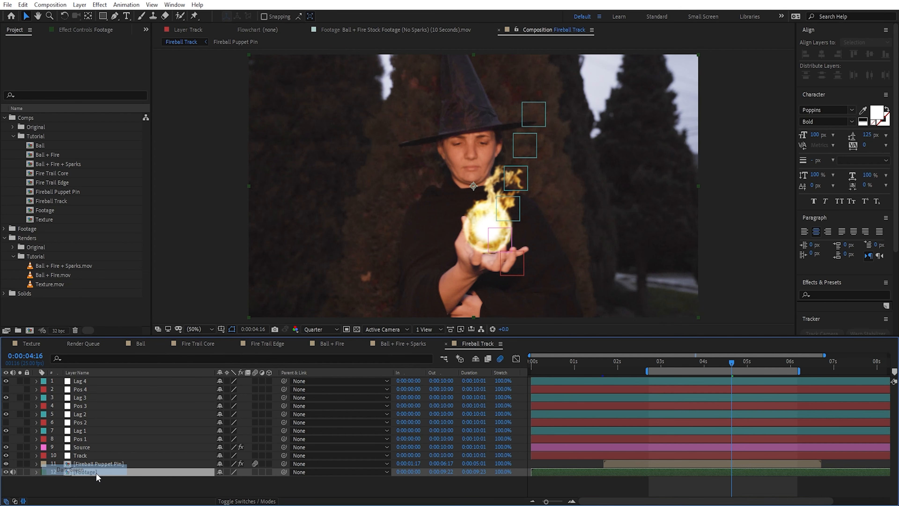
right_click(84, 472)
click(128, 281)
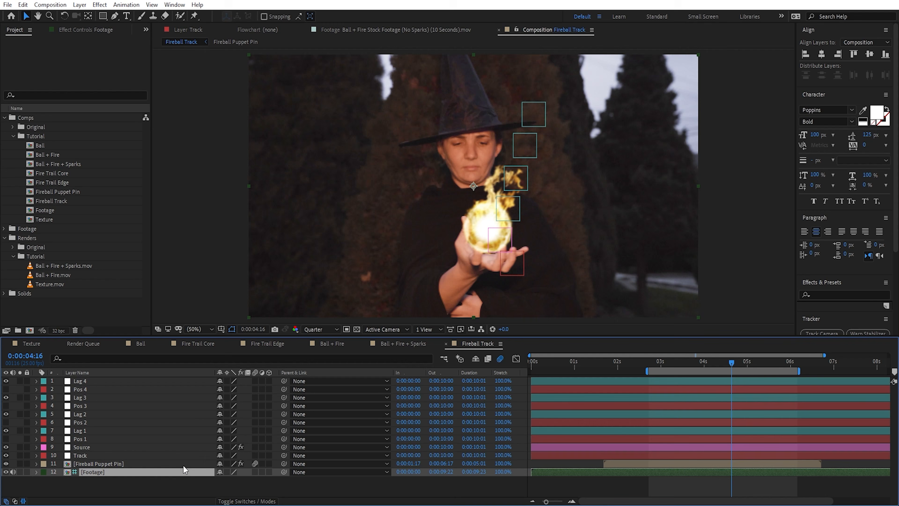
click(170, 480)
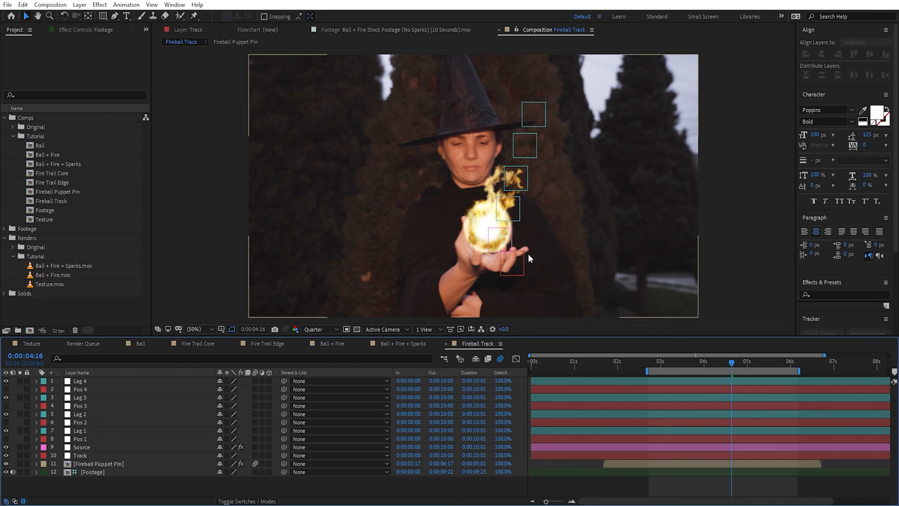
Step: Create a new composition from Fireball Track and rename it Composite
drag(50, 200, 30, 330)
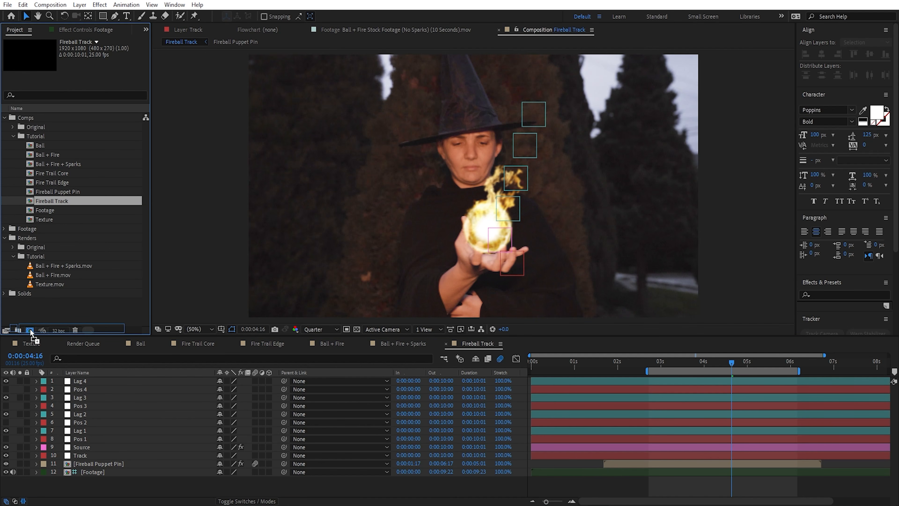
click(96, 213)
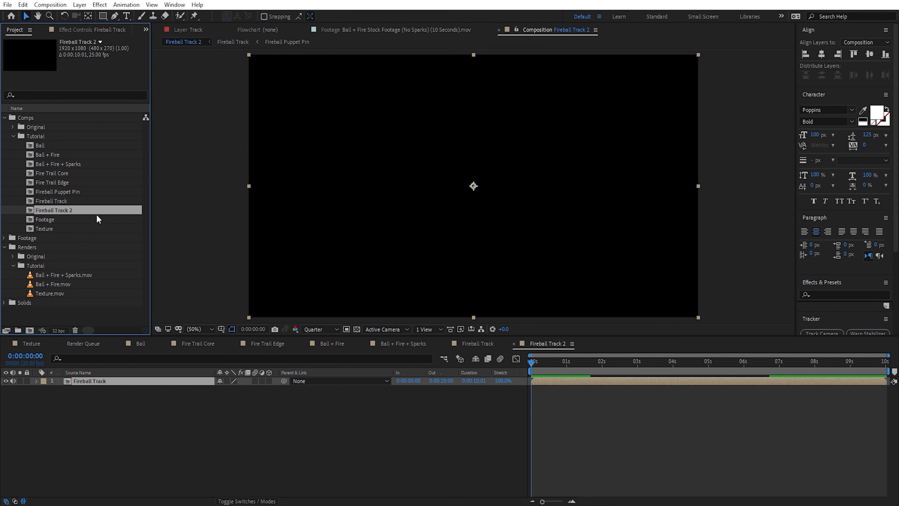
key(Return)
text(Composite)
key(Return)
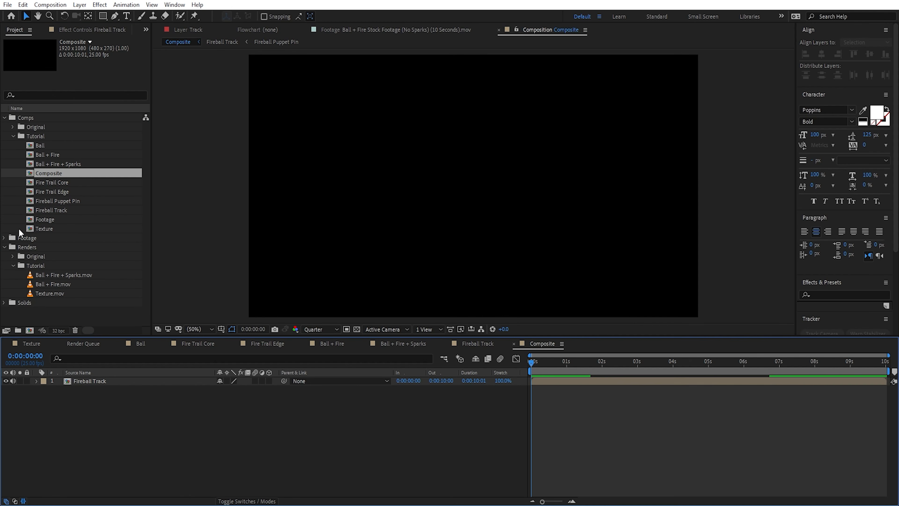
Step: Add the Footage composition beneath Fireball Track in Composite, labelling Footage dark green and Fireball Track orange
drag(46, 219, 306, 455)
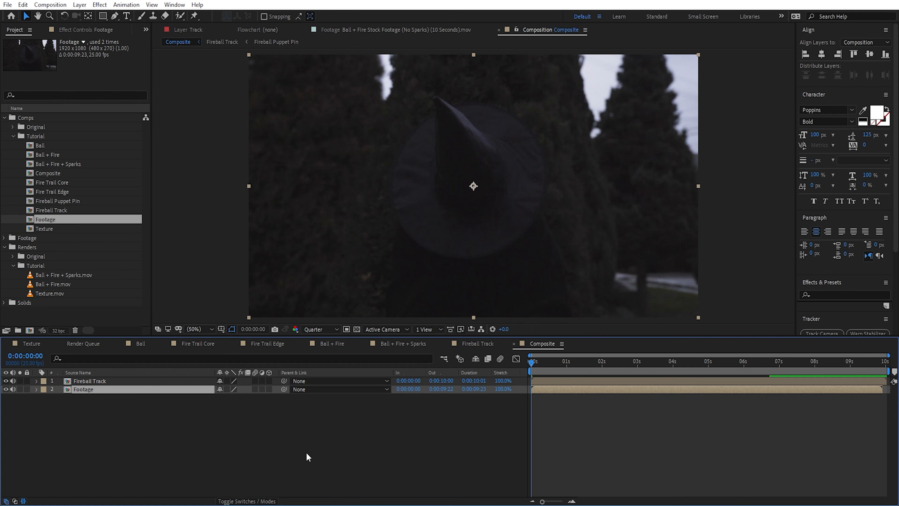
click(43, 388)
click(54, 387)
click(43, 380)
click(67, 326)
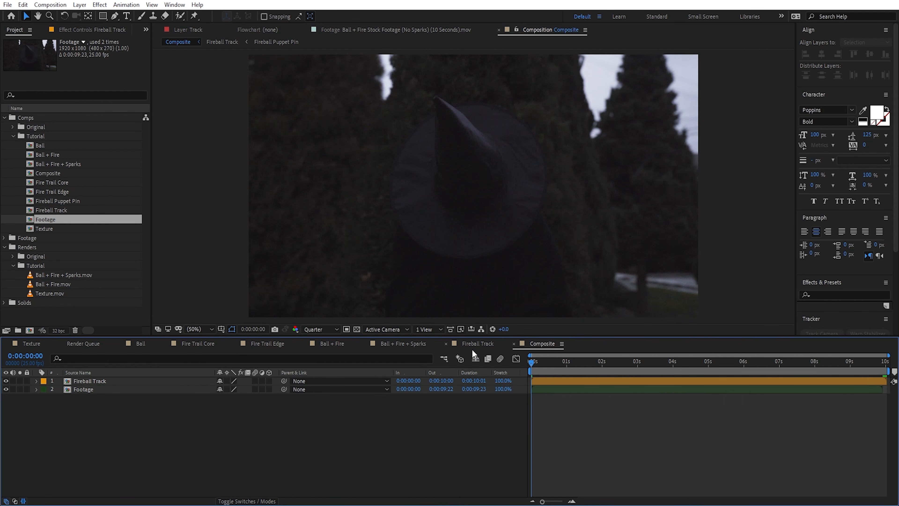
Step: Copy the Track and Source nulls from Fireball Track into Composite and show layer names instead of source names
click(477, 343)
click(83, 456)
shift+click(89, 448)
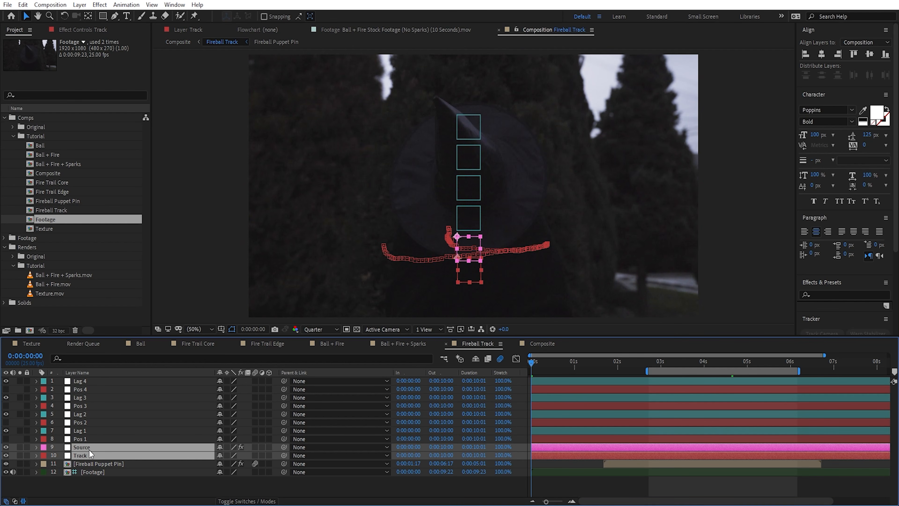
key(ctrl+c)
click(541, 343)
key(ctrl+v)
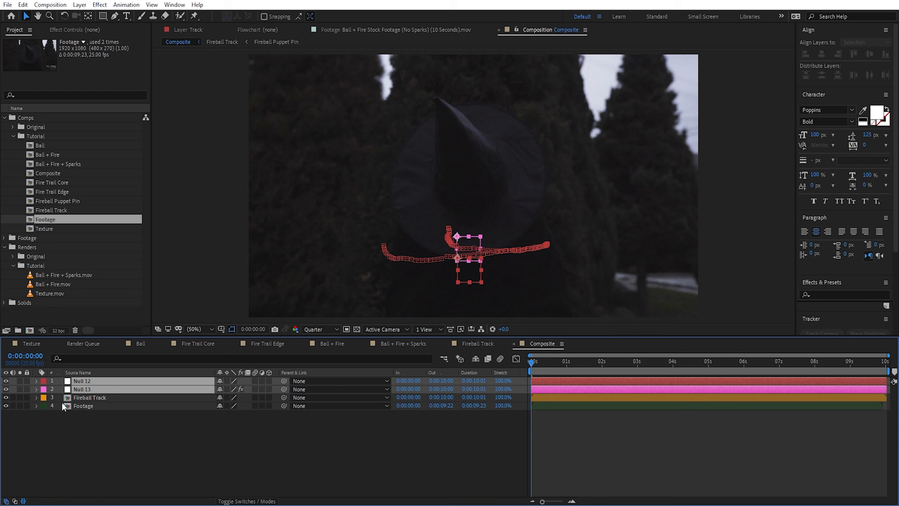
click(85, 372)
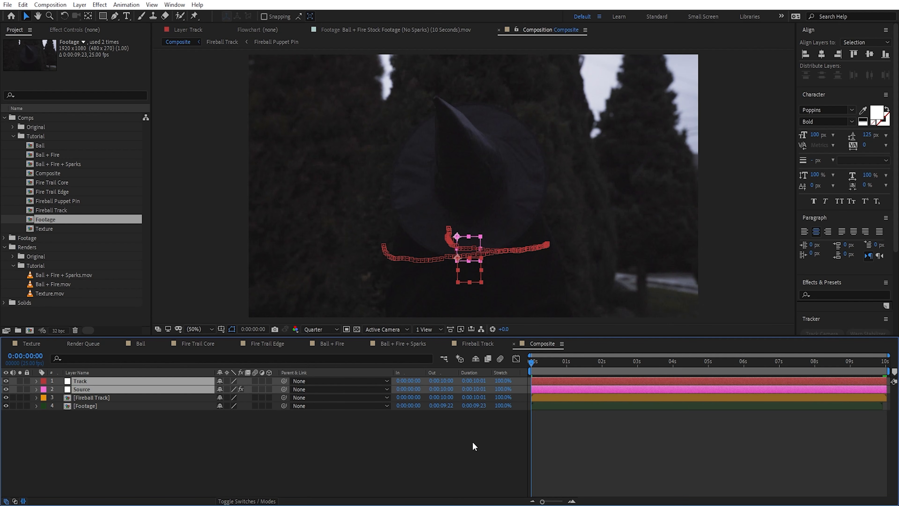
Step: Preview the Composite up to the visible fireball and set the Fireball Track layer's blending mode to Screen
click(492, 447)
key(space)
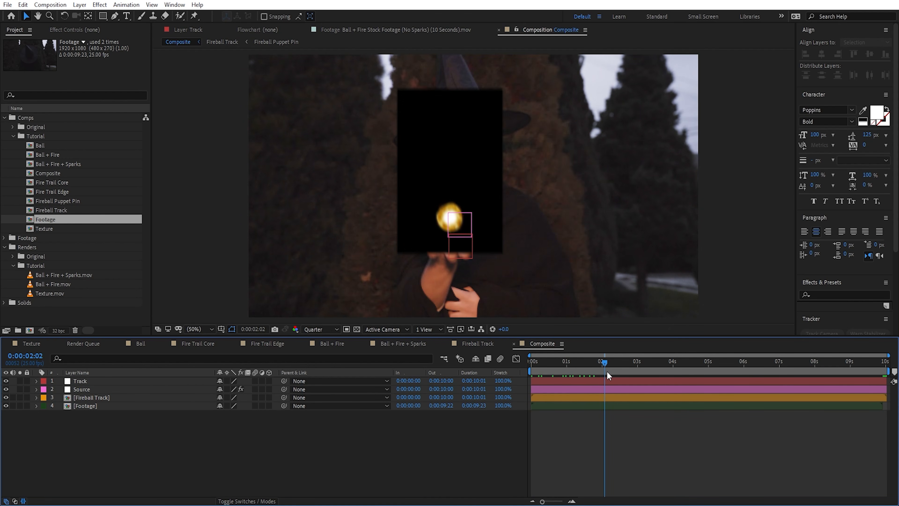
click(111, 397)
key(F4)
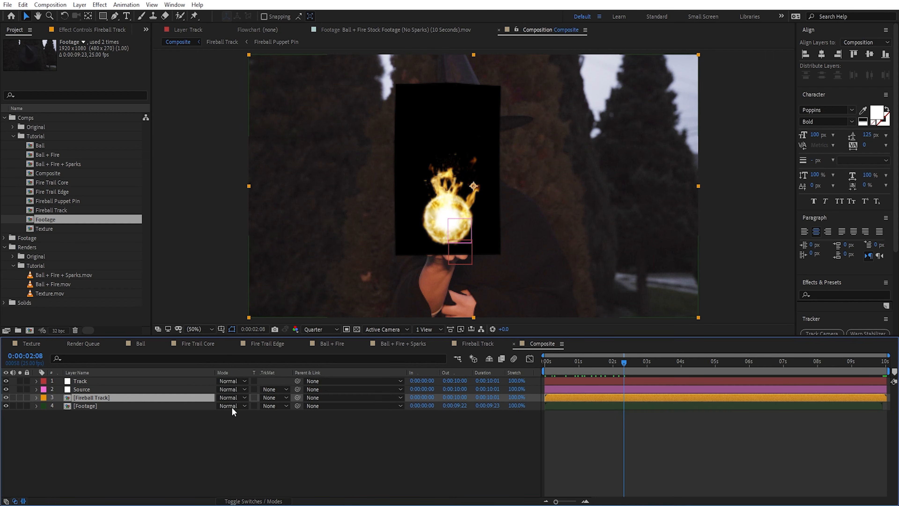
click(243, 397)
click(268, 203)
Step: Apply the Solid Composite effect to the Fireball Track layer and set its colour to black (000000)
key(ctrl+space)
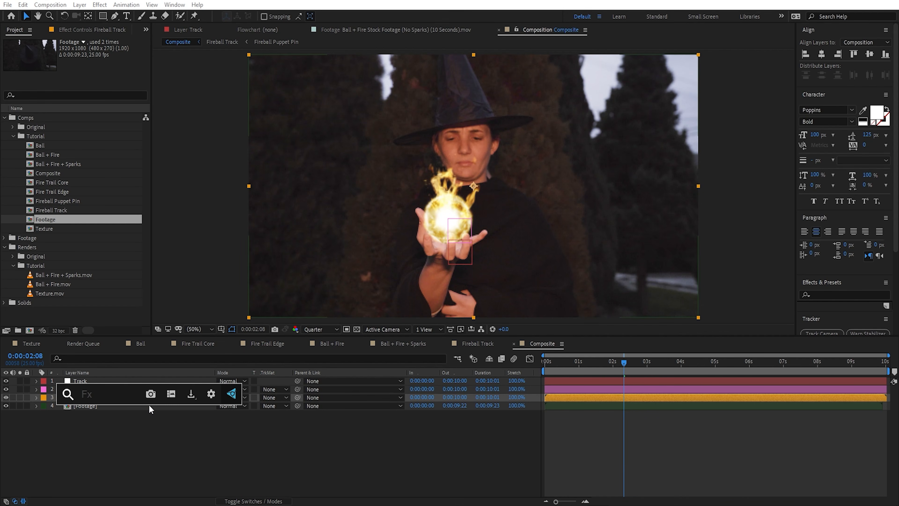
text(sol)
key(Return)
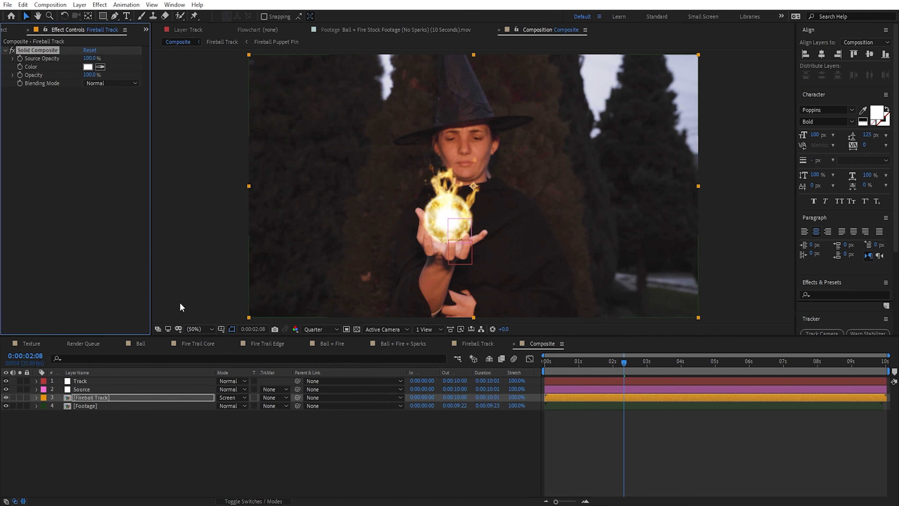
click(87, 67)
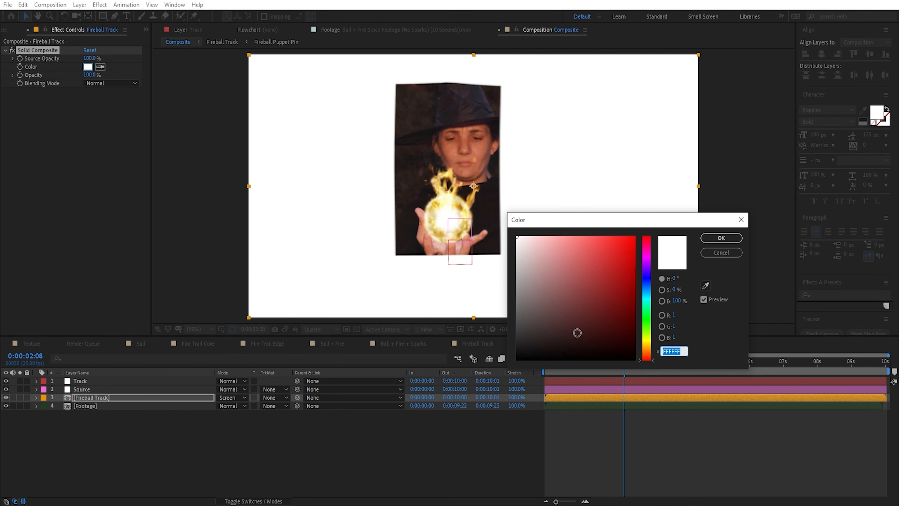
drag(588, 315, 509, 377)
click(721, 237)
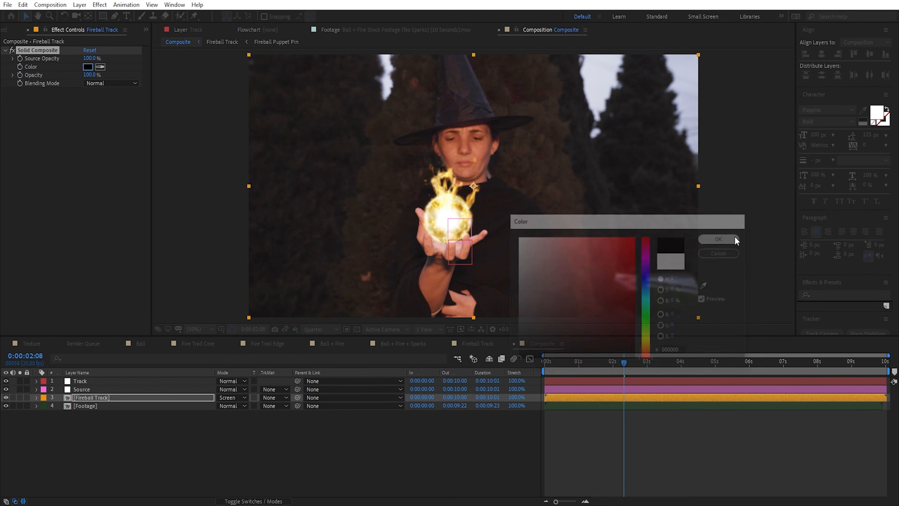
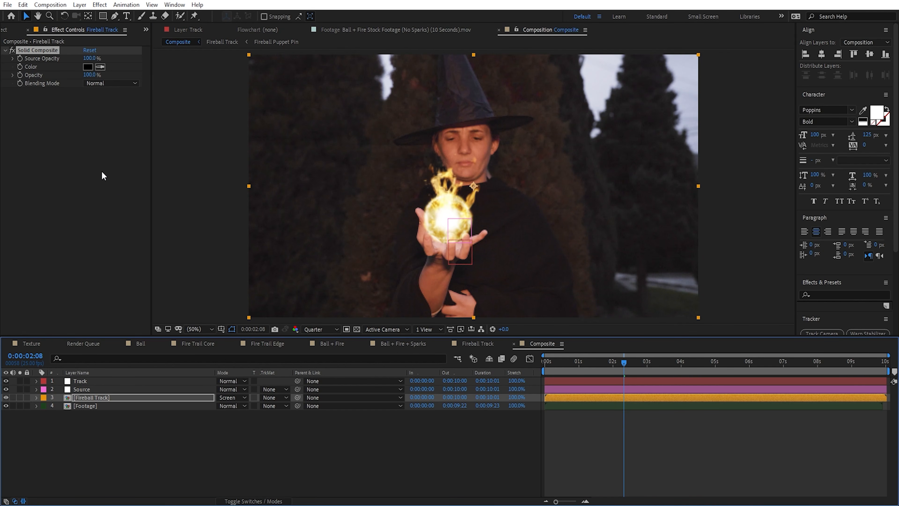
Step: Apply the Glow effect to the Fireball Track layer
key(ctrl+space)
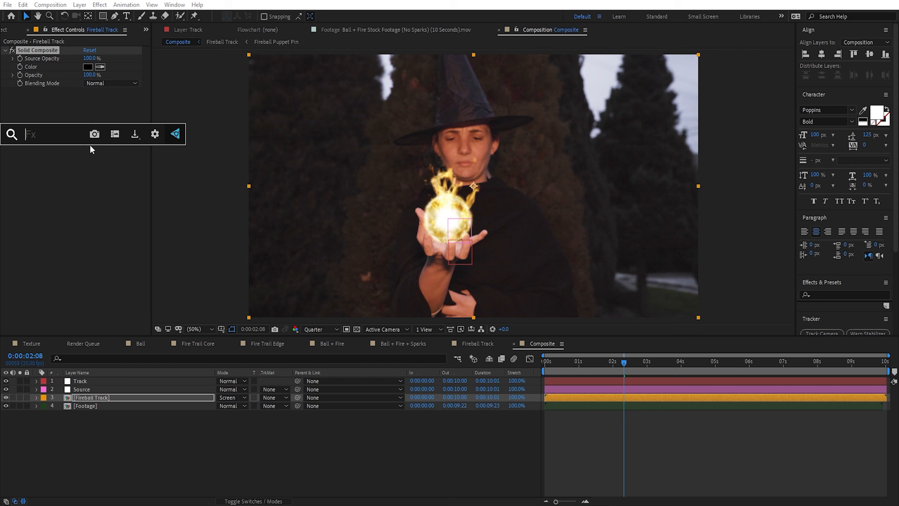
text(glow)
key(Return)
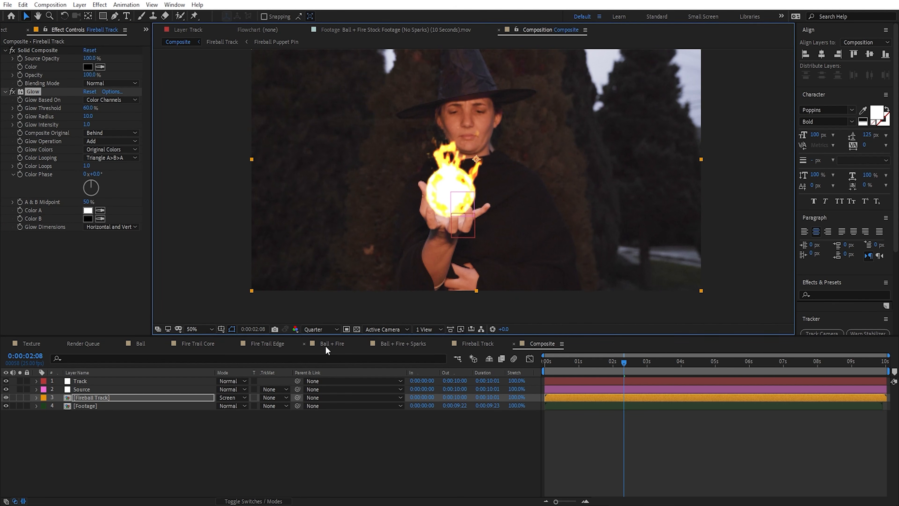
Step: Set the composition preview resolution to Half and solo the Fireball Track layer
click(321, 329)
click(327, 365)
click(19, 397)
scroll(494, 180, up, 2)
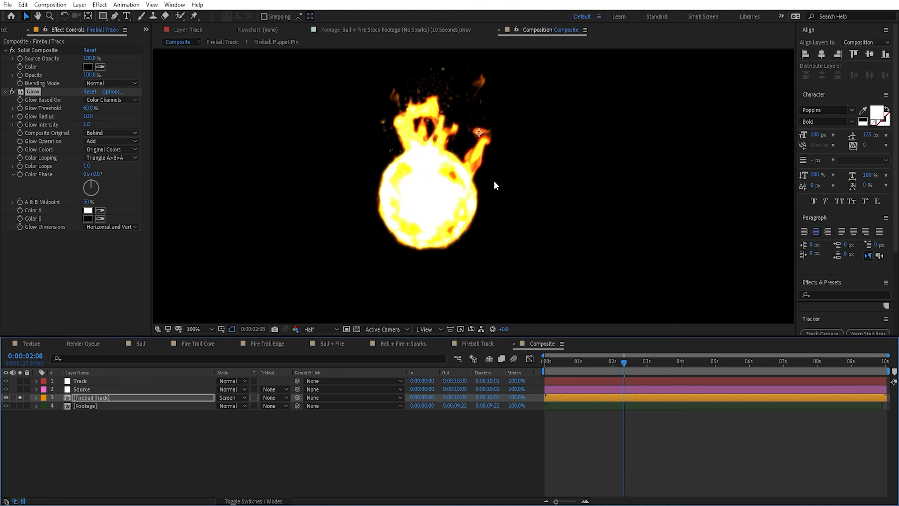
Step: Set the Glow's intensity to 0.1, its threshold to 55.7% and its radius to 36
drag(87, 124, 142, 135)
key(ctrl+z)
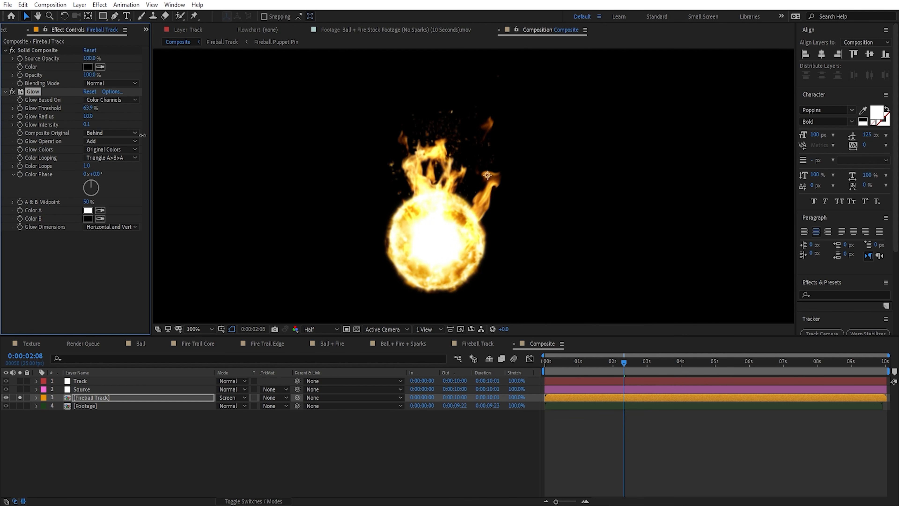
click(97, 117)
drag(88, 116, 103, 117)
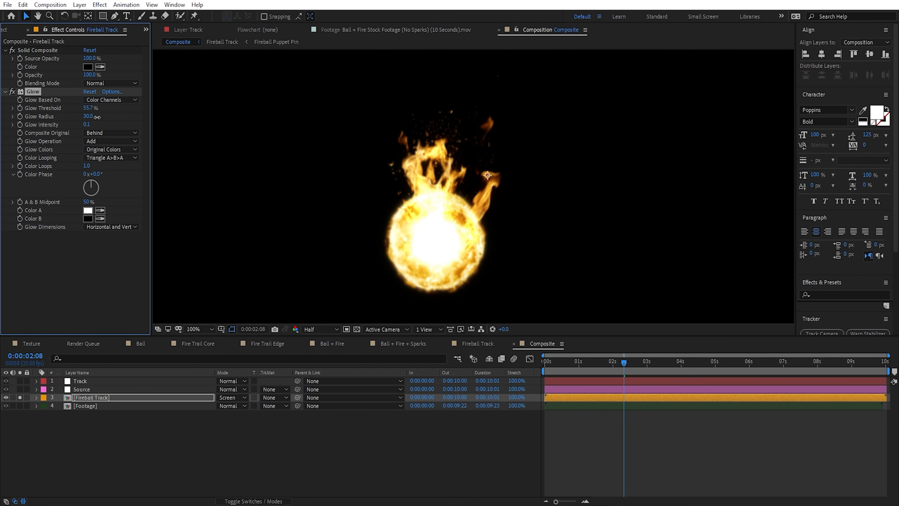
Step: Duplicate the Glow twice, giving the second Glow a radius of 94 and the third a radius of 419
key(ctrl+d)
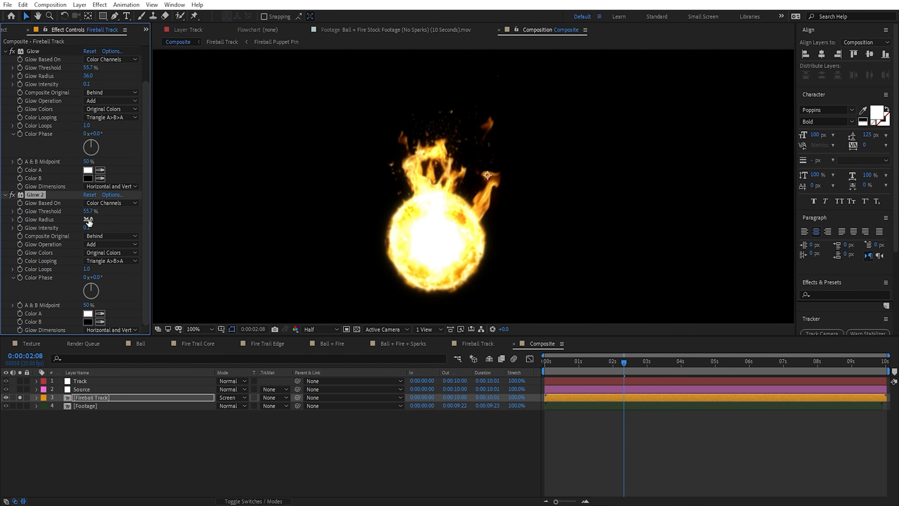
drag(87, 219, 117, 223)
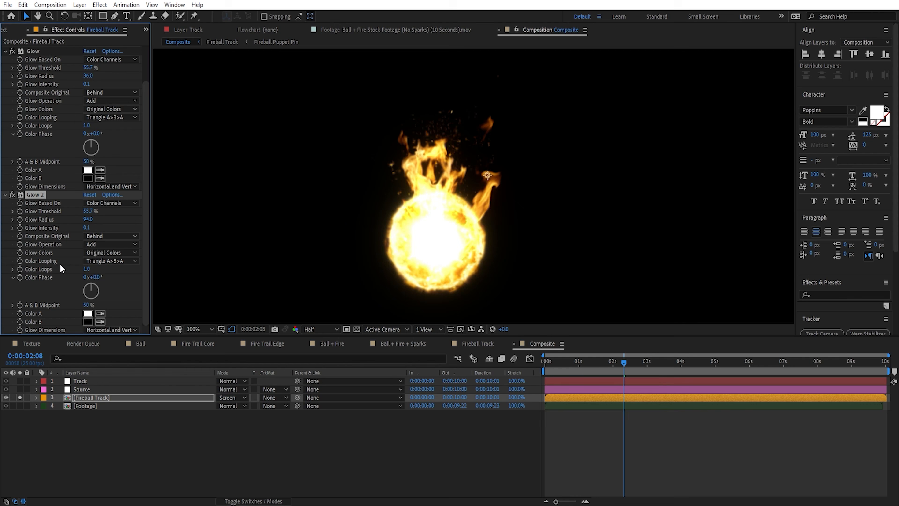
key(ctrl+d)
drag(89, 221, 208, 236)
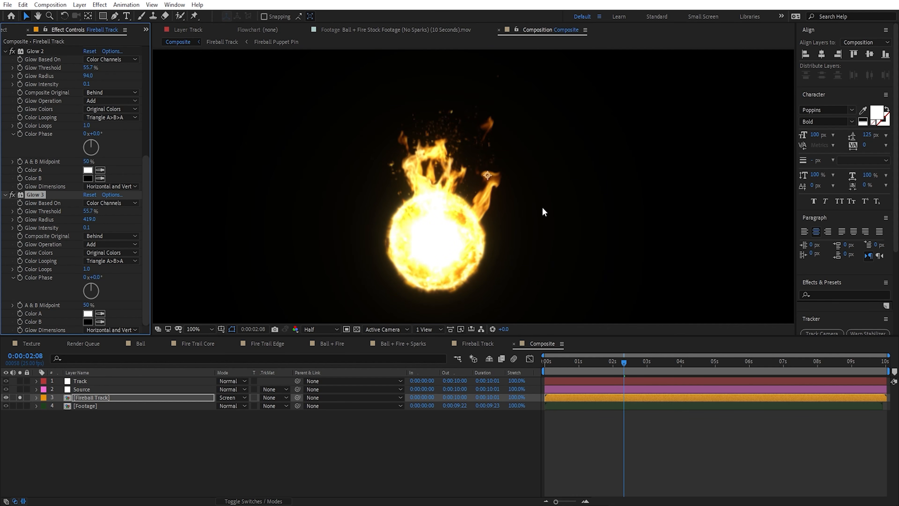
Step: Set the second Glow's radius to 123 and check the fireball's glow up close and at full frame
drag(87, 76, 100, 79)
scroll(454, 233, down, 1)
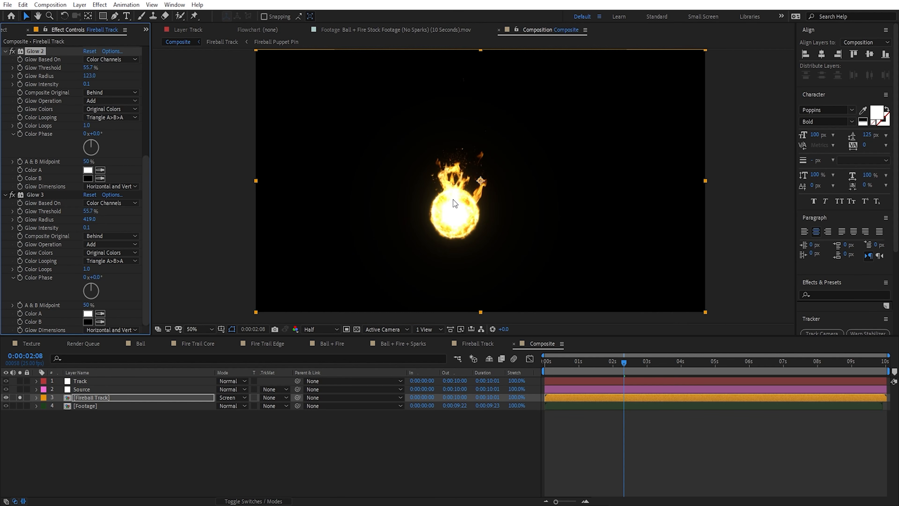
scroll(453, 199, up, 1)
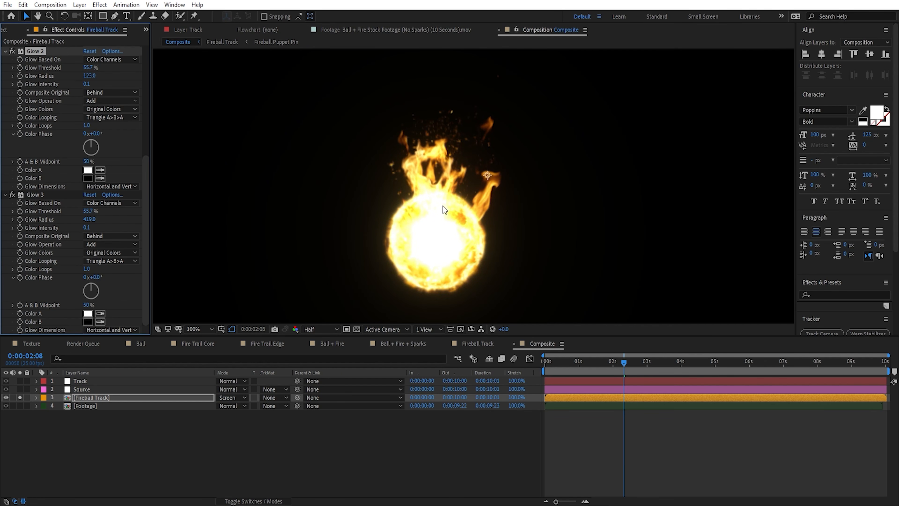
scroll(431, 237, down, 1)
scroll(446, 220, up, 1)
Step: Move the current time to 0:00:03:20 and set the first Glow's threshold to 85.9%
drag(615, 364, 661, 363)
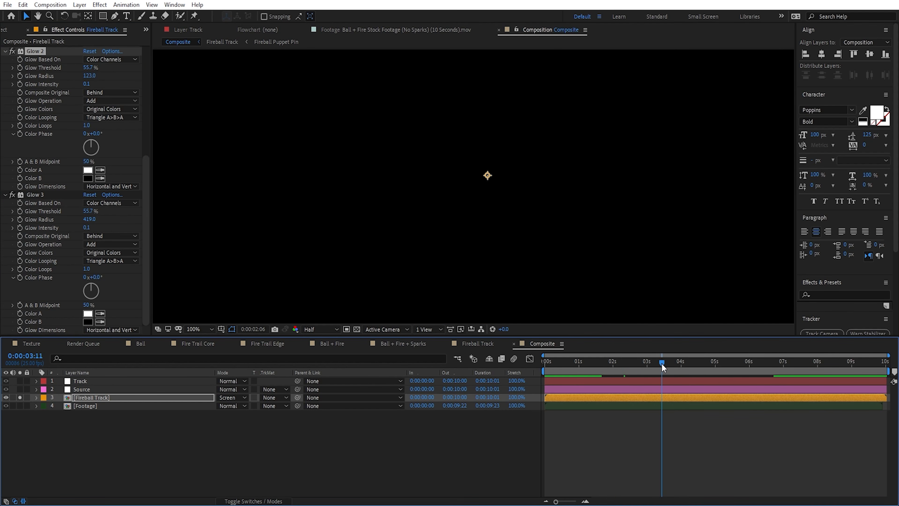
scroll(681, 292, down, 1)
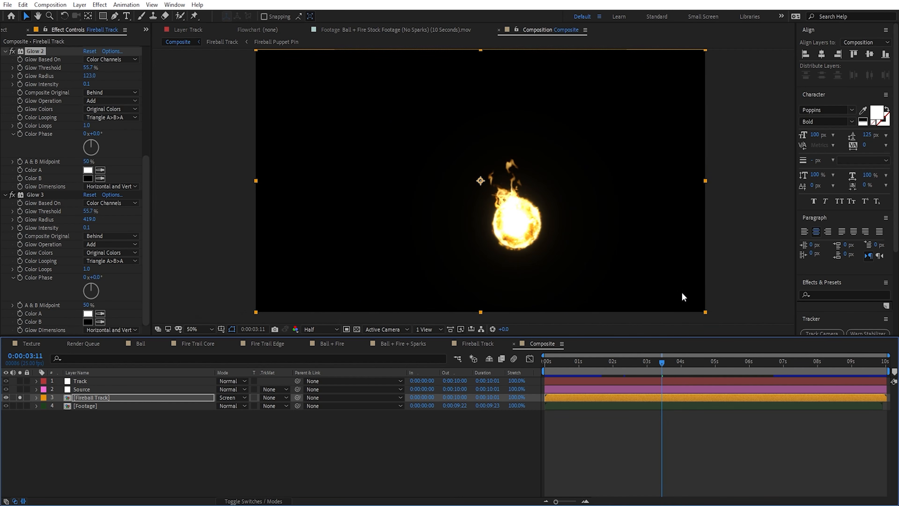
click(674, 363)
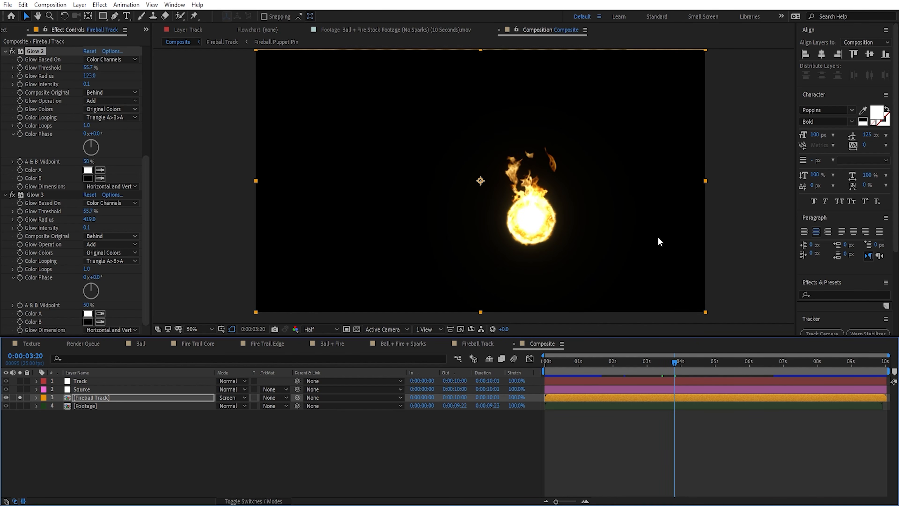
scroll(657, 237, up, 1)
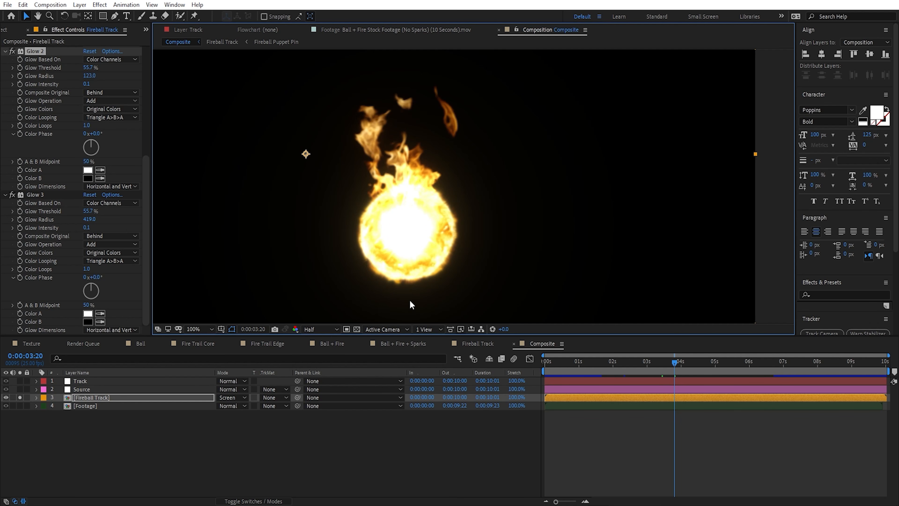
scroll(149, 112, up, 5)
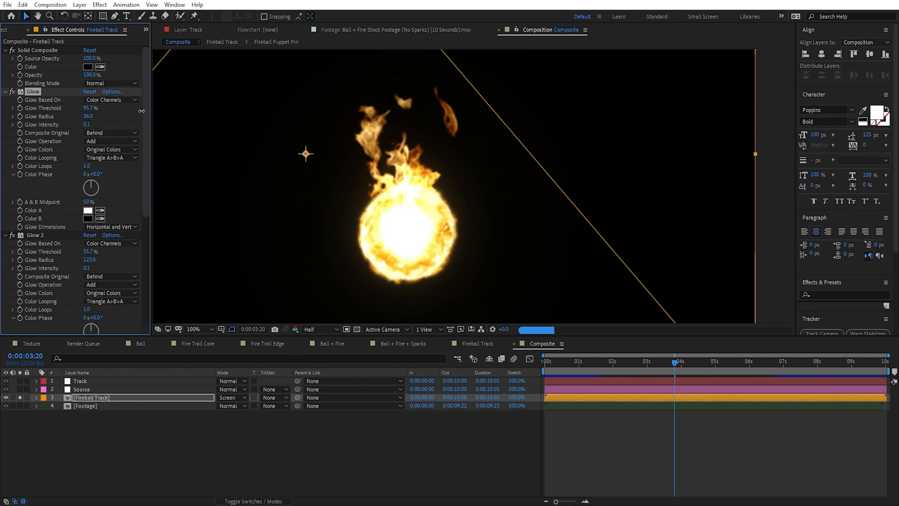
mouse_move(152, 113)
mouse_down()
mouse_move(131, 117)
mouse_move(138, 117)
mouse_up()
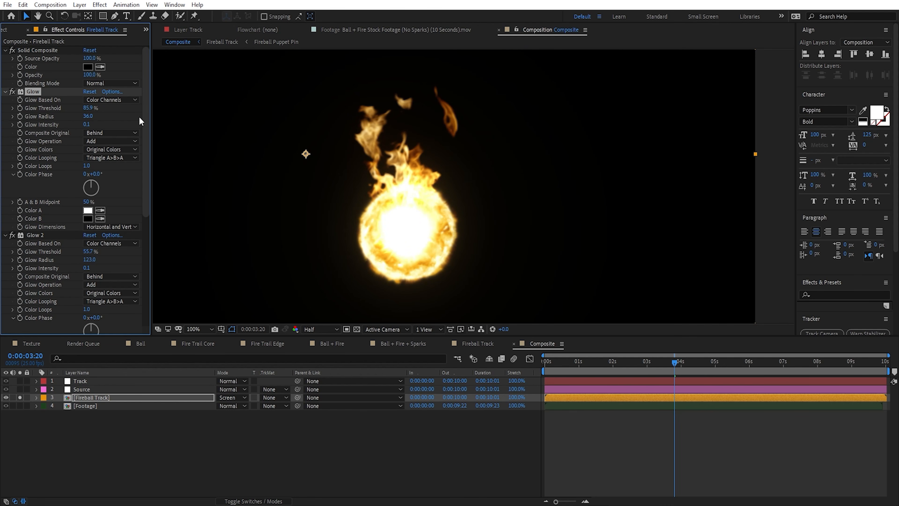
scroll(473, 186, down, 2)
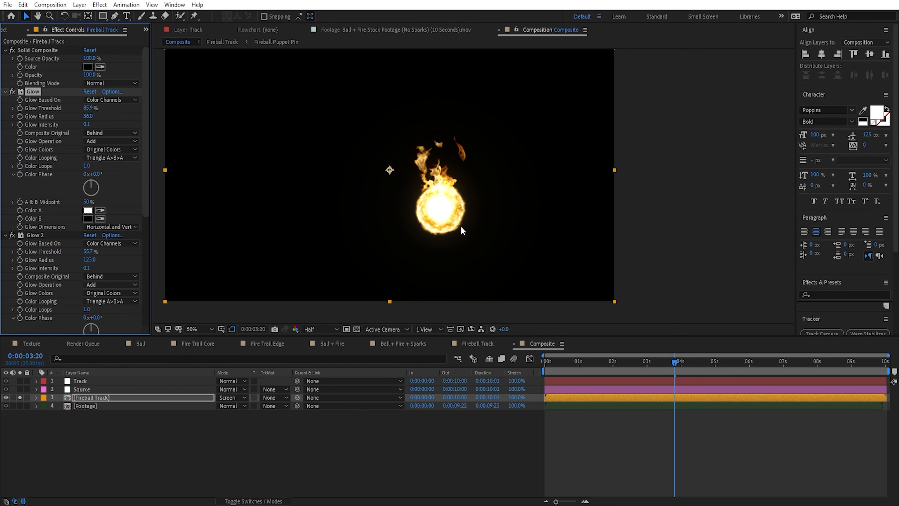
Step: Unsolo the Fireball Track layer and create a black 1920 × 1080 solid named Lens Flare
click(20, 398)
click(356, 433)
right_click(227, 432)
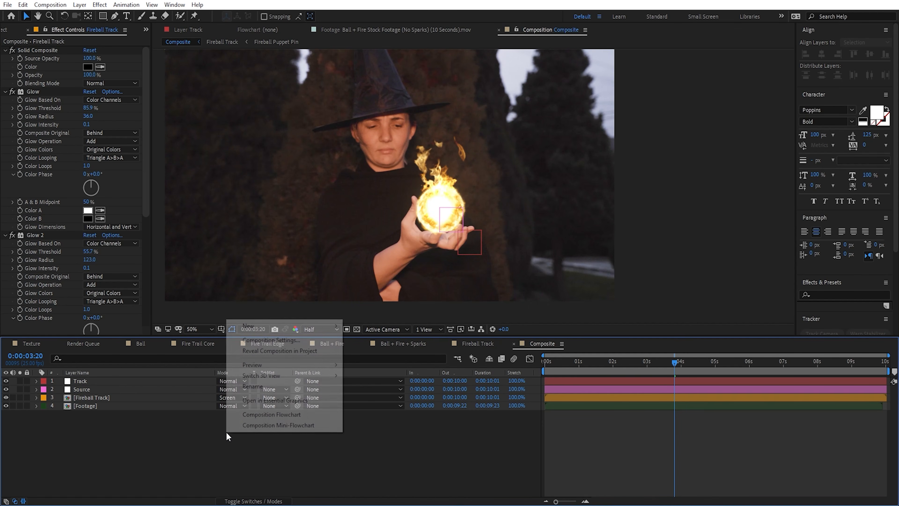
mouse_move(275, 326)
click(408, 349)
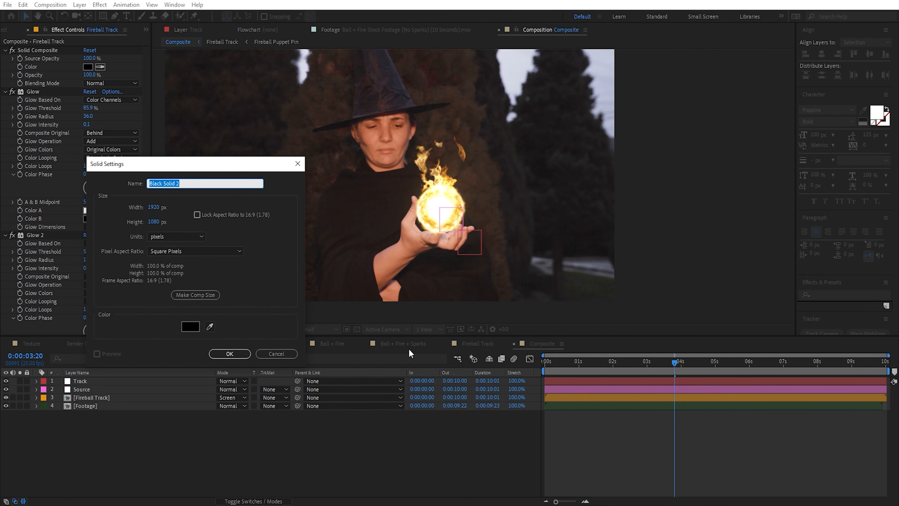
text(Lens L)
text(lare)
key(Return)
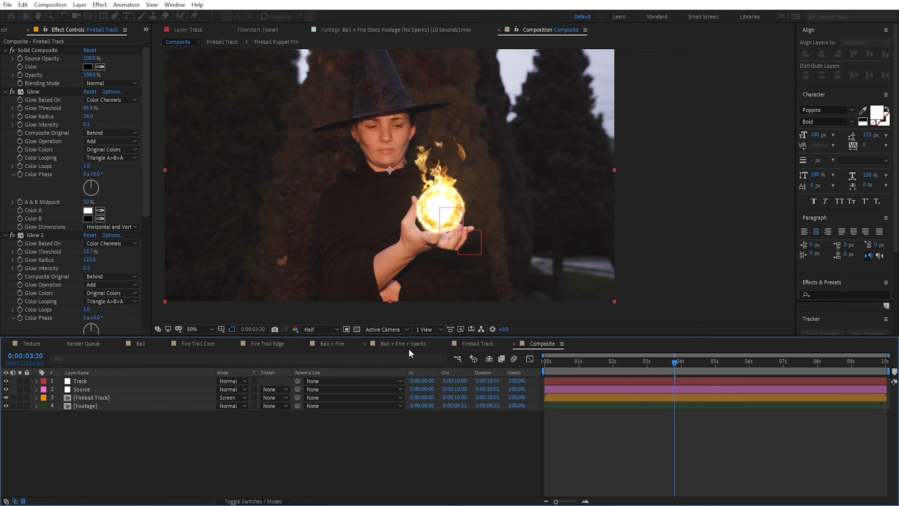
Step: Apply the Lens Flare effect to the new solid with 104% flare brightness and the 35mm Prime lens type
key(ctrl+space)
text(len)
key(Return)
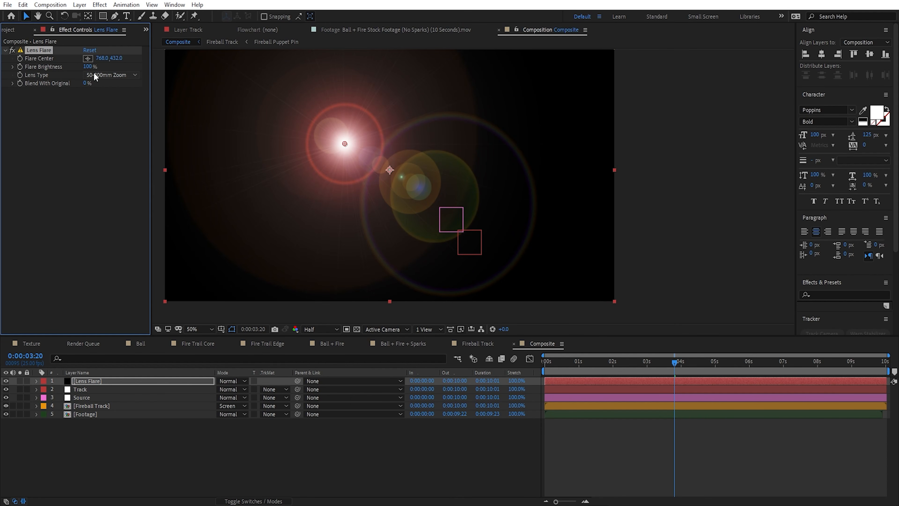
drag(87, 66, 91, 73)
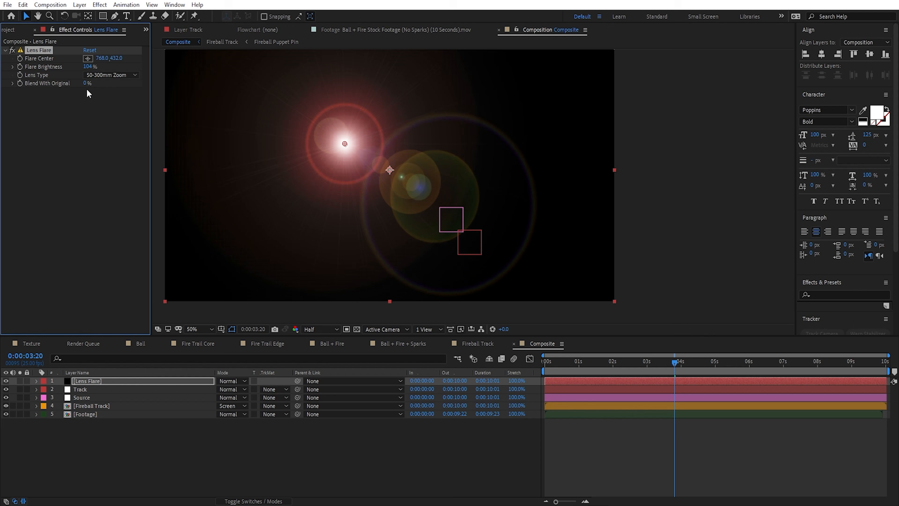
click(110, 75)
click(107, 96)
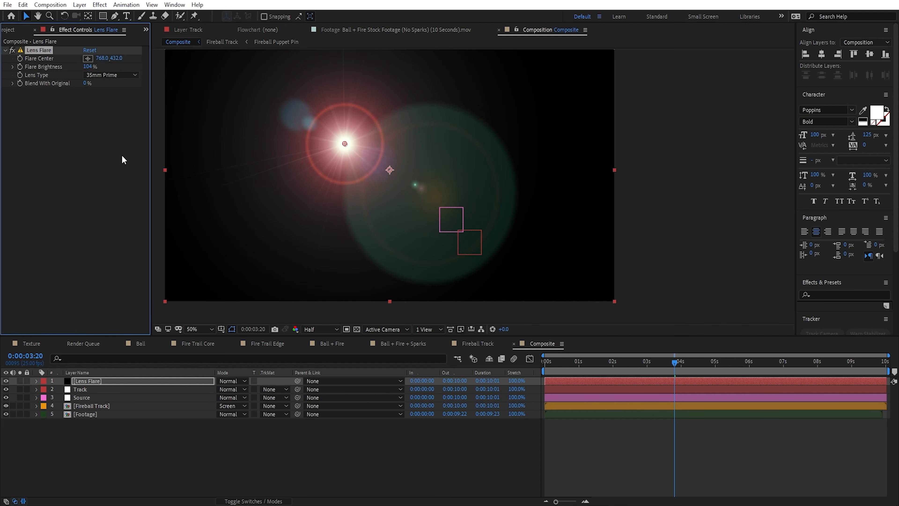
Step: Add the Tint effect to the Lens Flare layer
key(ctrl+space)
text(in)
key(ctrl+a)
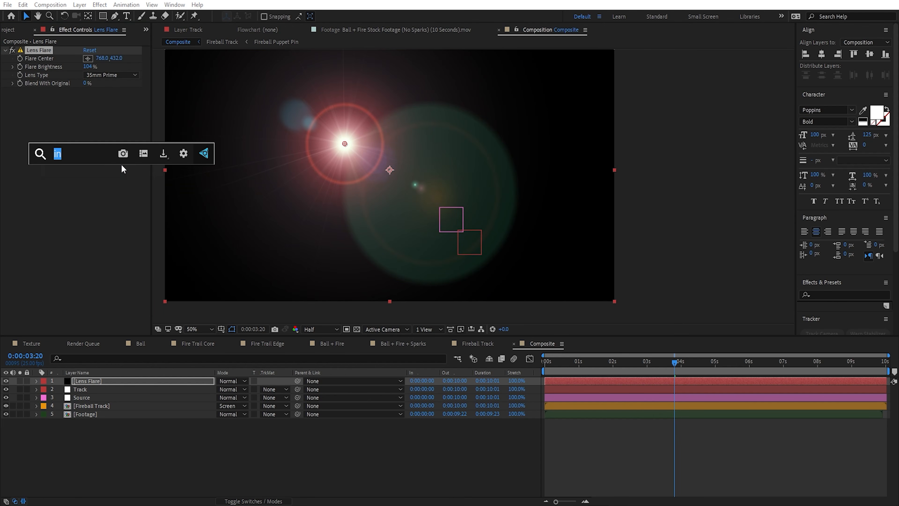
text(tint)
key(Return)
Step: Set the Tint's Map White To color to a saturated orange
click(89, 108)
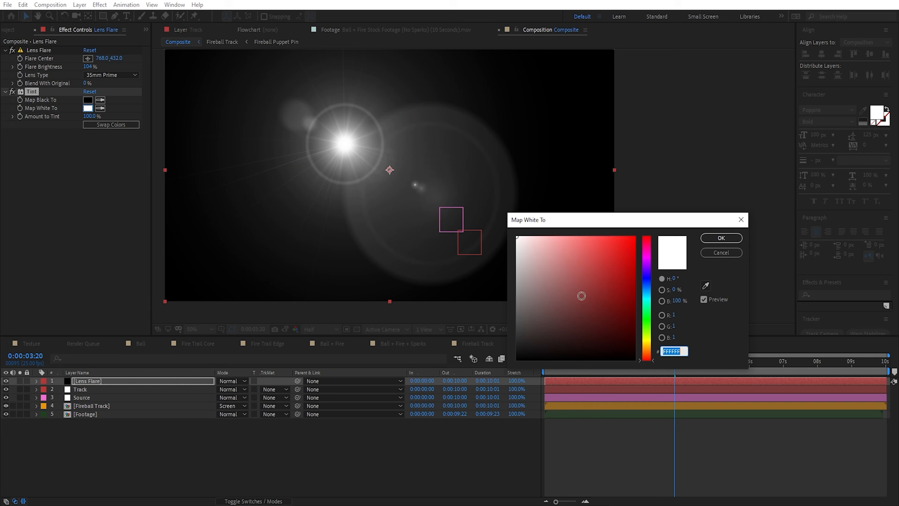
click(646, 351)
drag(631, 315, 659, 228)
click(648, 346)
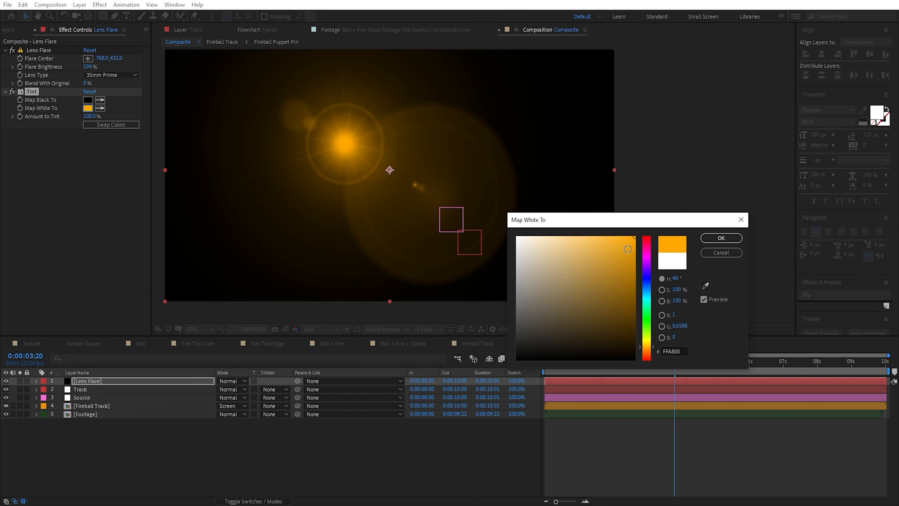
click(647, 348)
click(721, 238)
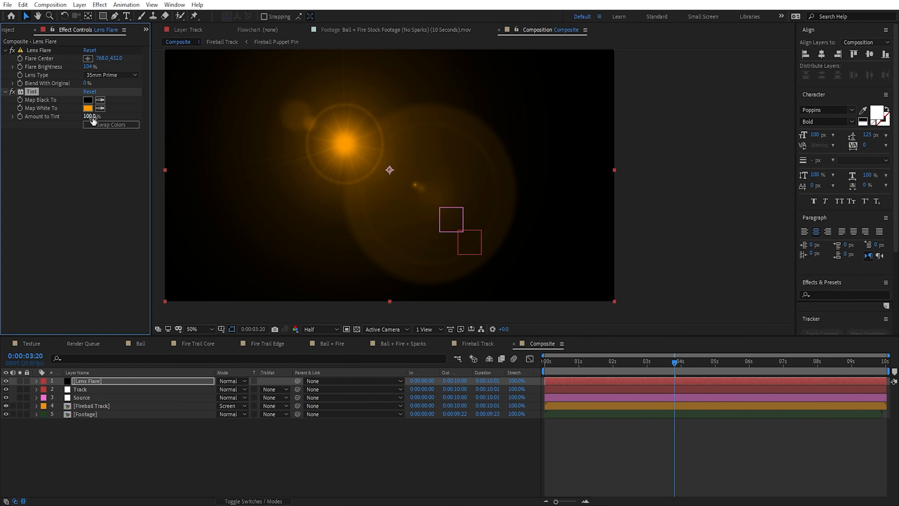
Step: Set the Amount to Tint to 50% and compare the flare with the Tint off and on
click(91, 117)
text(50)
key(Return)
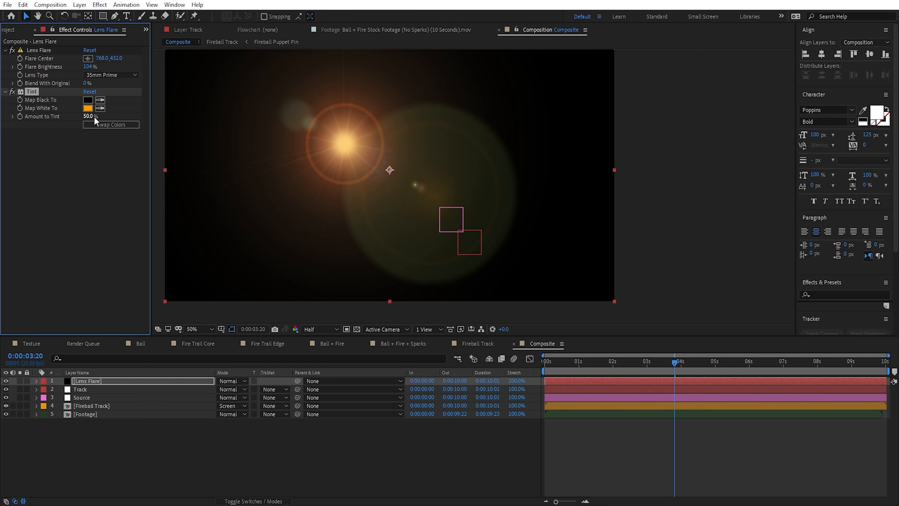
click(25, 98)
click(38, 51)
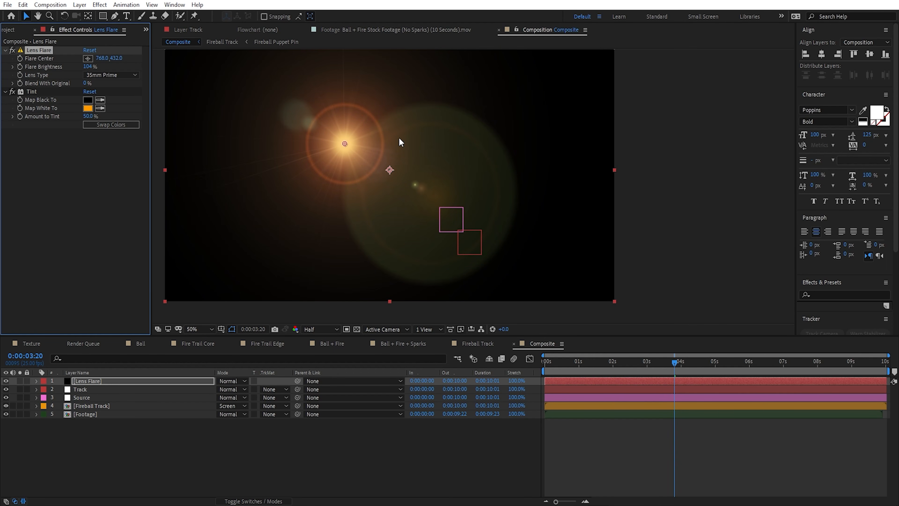
click(12, 91)
click(12, 92)
Step: Add the CC Radial Fast Blur effect to the Lens Flare layer
click(104, 161)
key(ctrl+space)
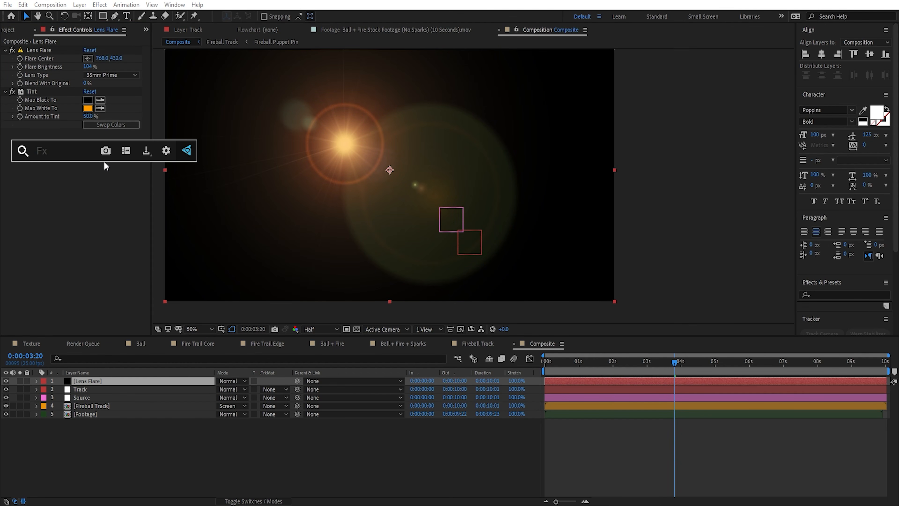
text(cc ra)
key(Down)
key(Return)
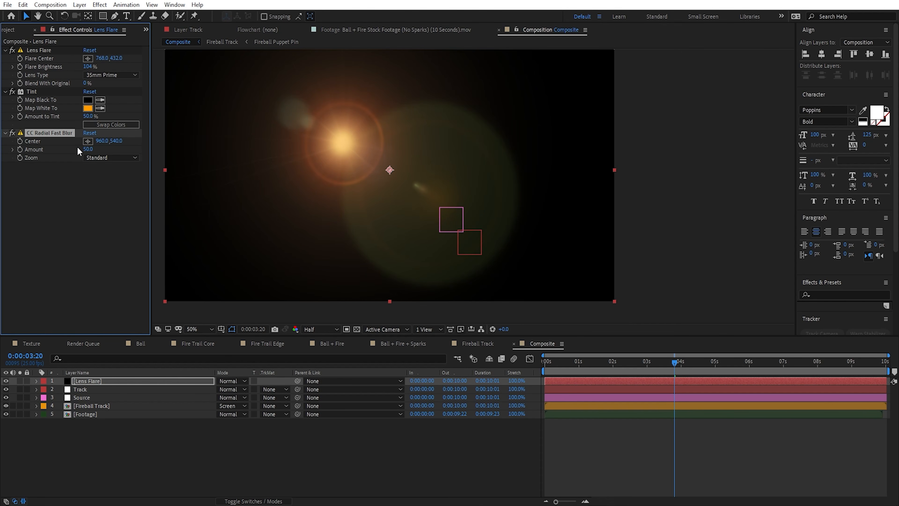
Step: Turn off CC Radial Fast Blur and set the preview resolution to Full to inspect the unblurred flare
click(12, 133)
click(42, 51)
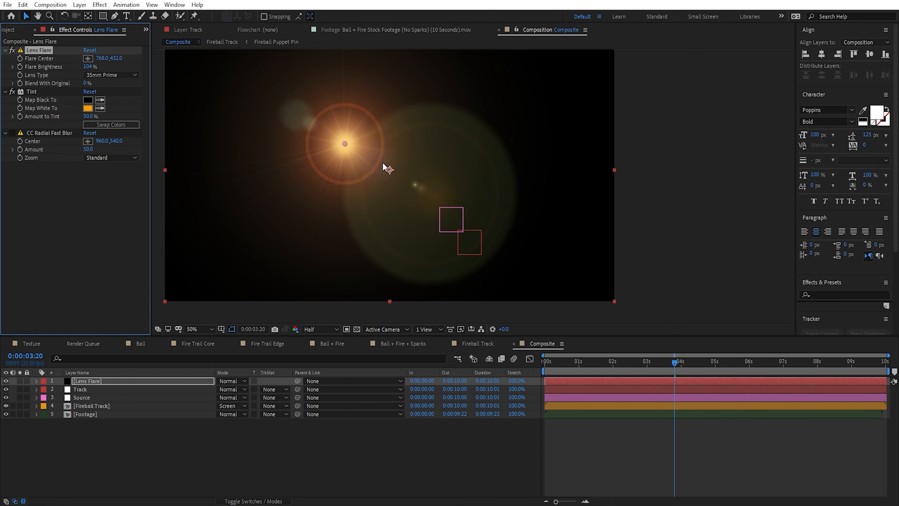
scroll(382, 162, up, 2)
click(318, 329)
click(317, 352)
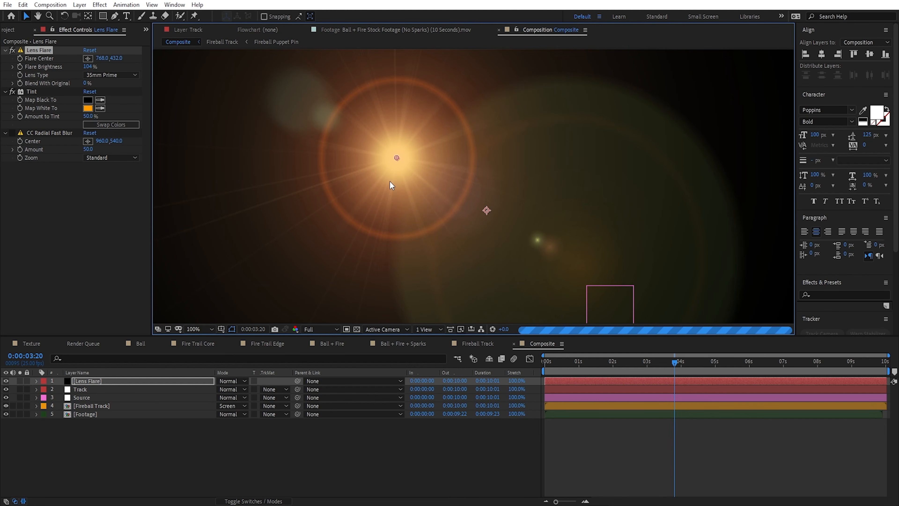
Step: Turn CC Radial Fast Blur back on and set its Zoom mode to Brightest
click(12, 132)
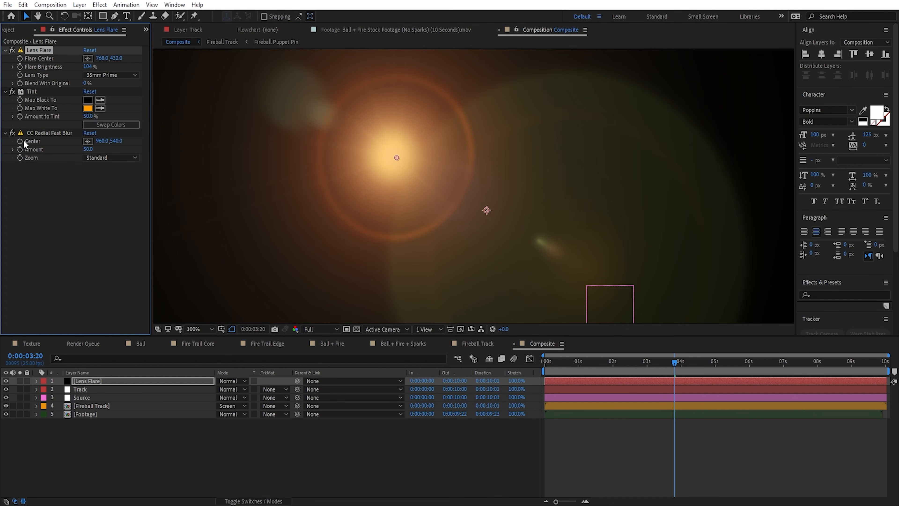
click(110, 158)
click(100, 179)
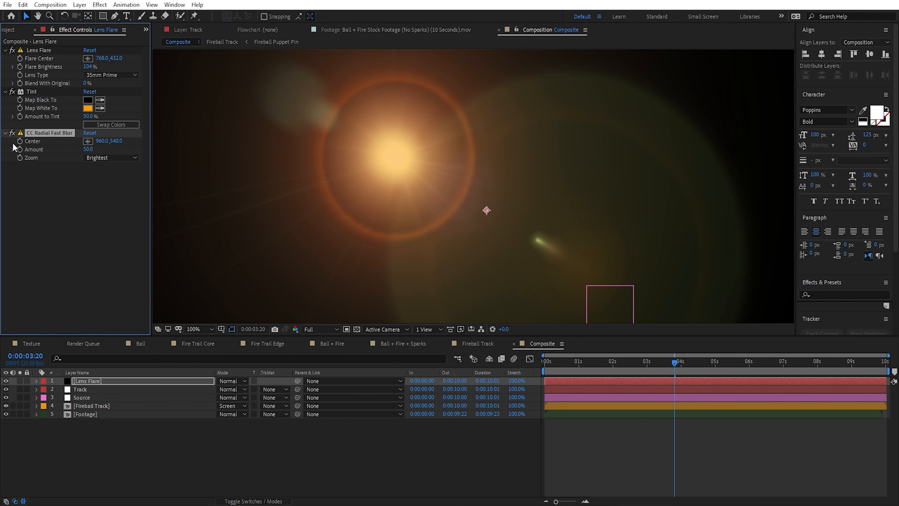
Step: Link the CC Radial Fast Blur Center to Flare Center with an expression and test it by moving the flare to about 1134, 552
alt+click(19, 140)
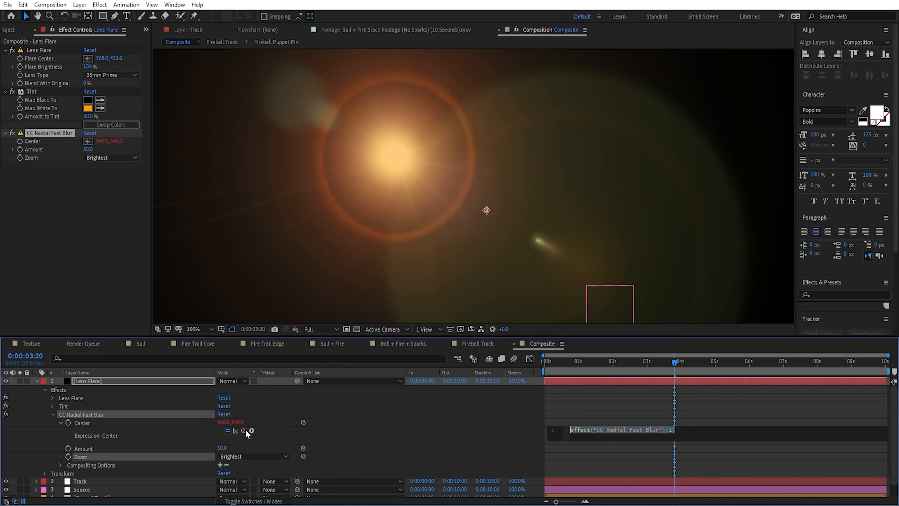
drag(243, 430, 42, 56)
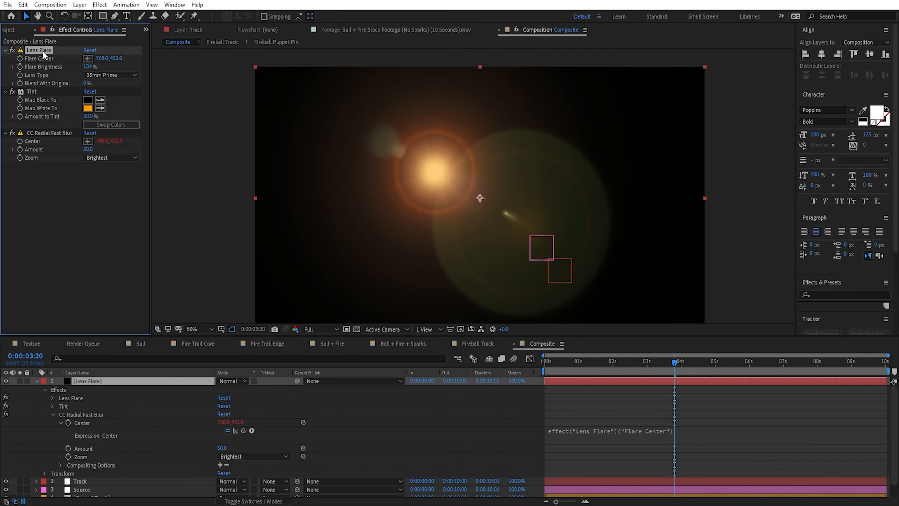
click(44, 53)
drag(432, 170, 520, 201)
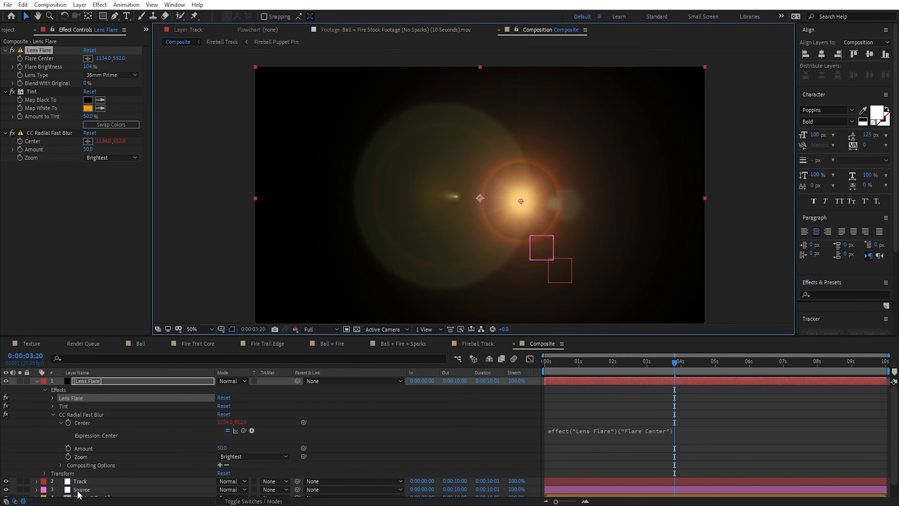
Step: Link the Lens Flare effect's Flare Center to the Source layer's Position with an expression
click(81, 489)
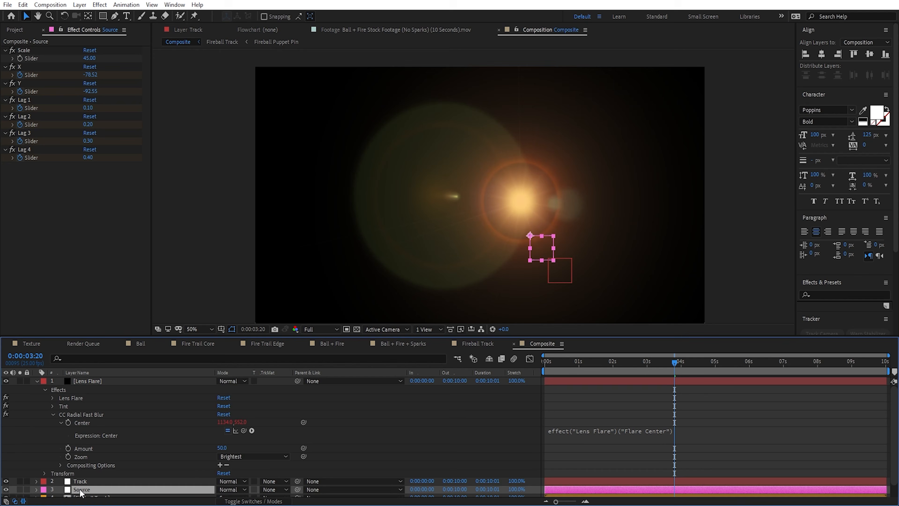
click(78, 380)
alt+click(22, 58)
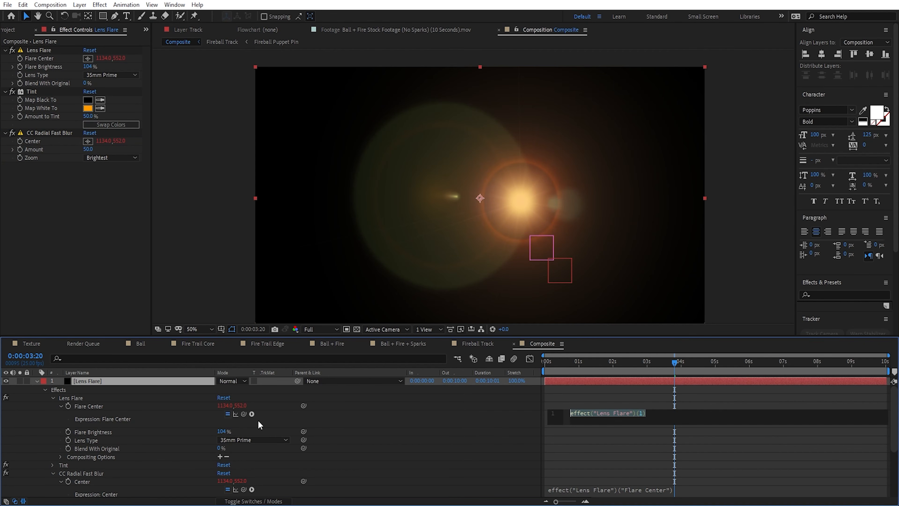
drag(244, 414, 96, 479)
scroll(74, 417, up, 2)
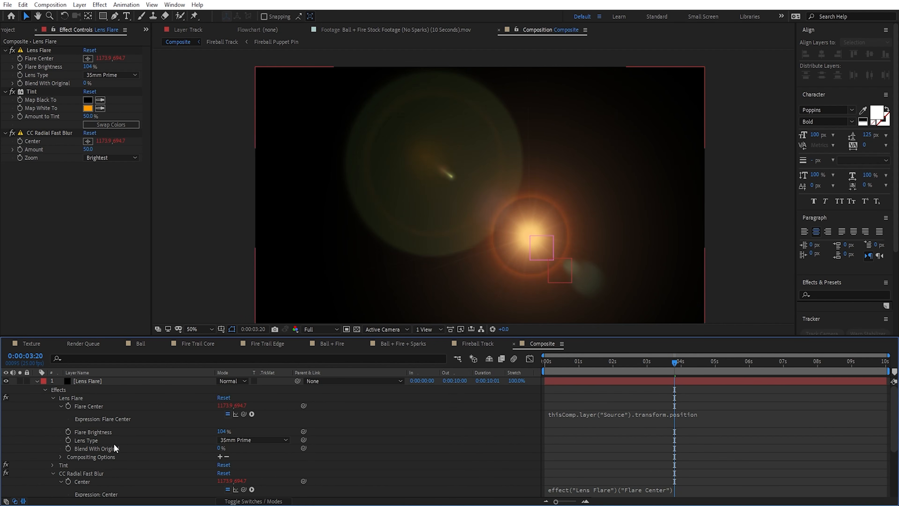
Step: Collapse the Lens Flare and Source layer properties and set the Lens Flare layer's blending mode to Add
click(36, 382)
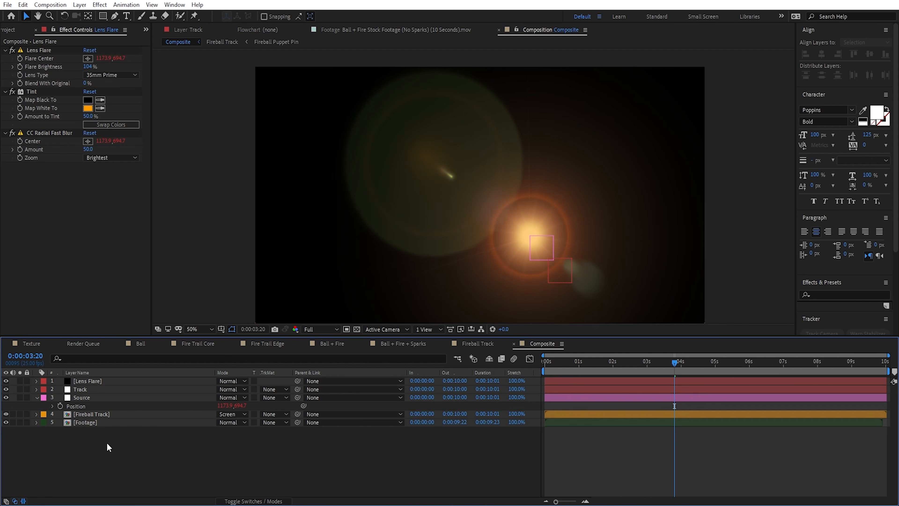
click(36, 397)
click(237, 380)
click(262, 183)
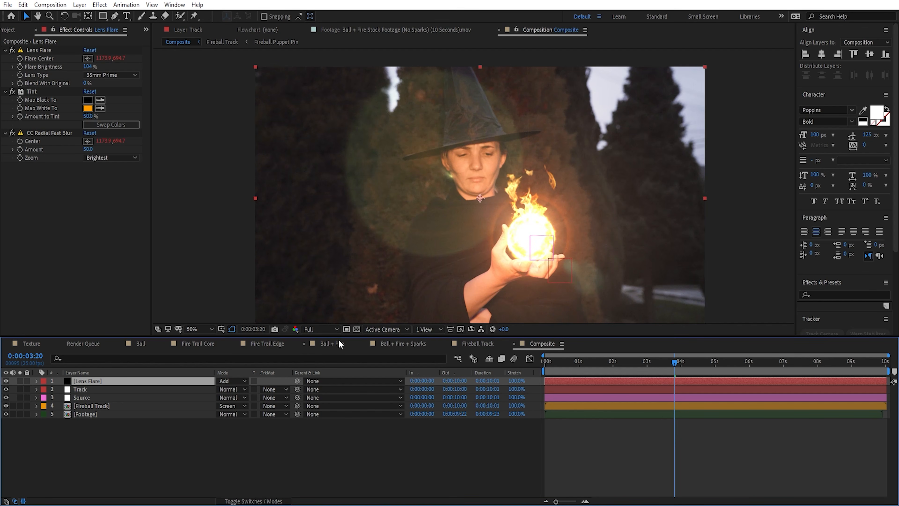
Step: Set the preview resolution to Quarter and play back the composite with the Lens Flare layer selected
click(320, 329)
click(325, 387)
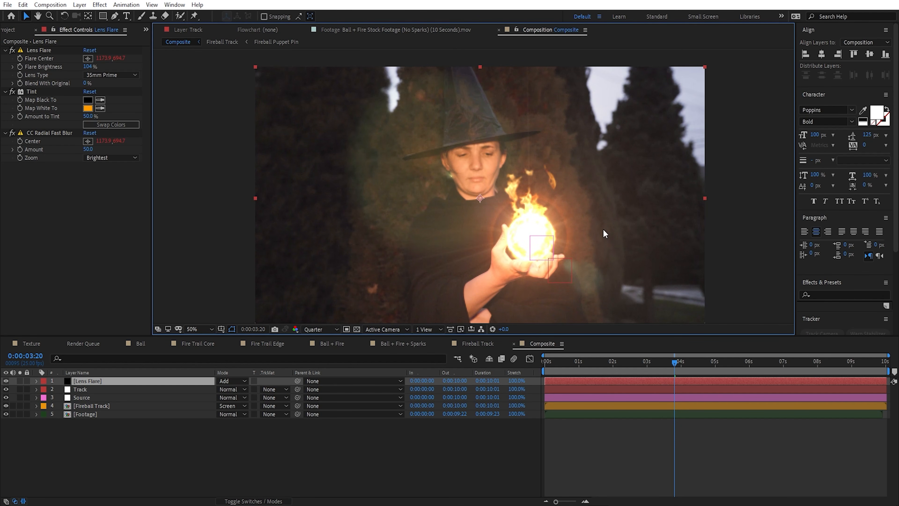
click(104, 383)
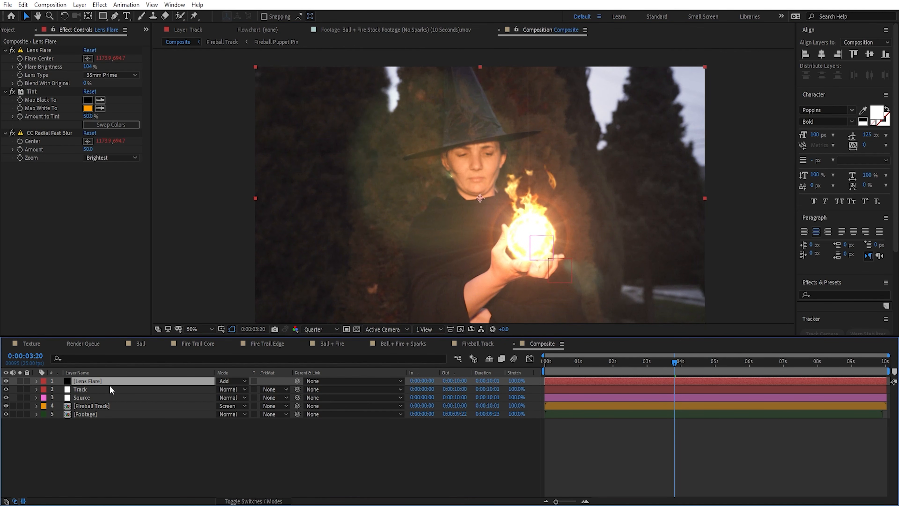
key(space)
Step: Keyframe the Lens Flare's Flare Brightness at 0% at 0:00:01:17 and 54% at 0:00:01:20
drag(667, 363, 601, 363)
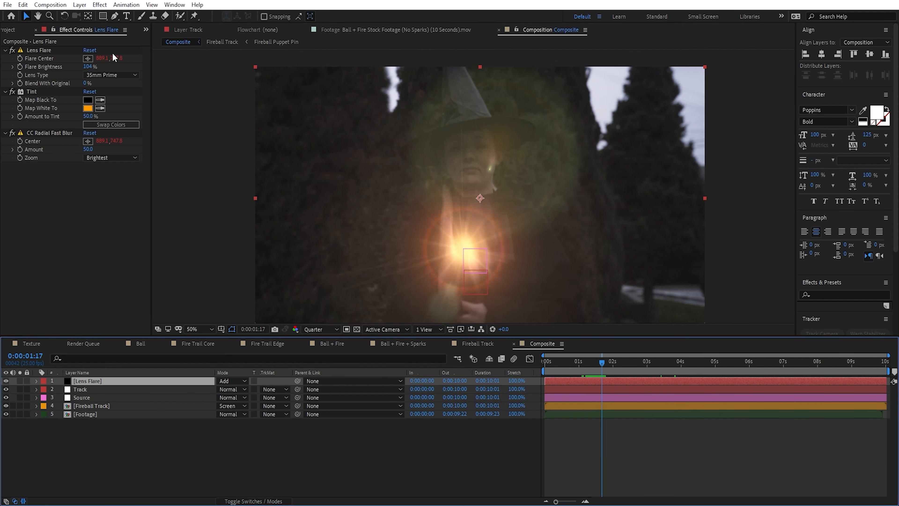
click(88, 67)
text(0)
click(21, 66)
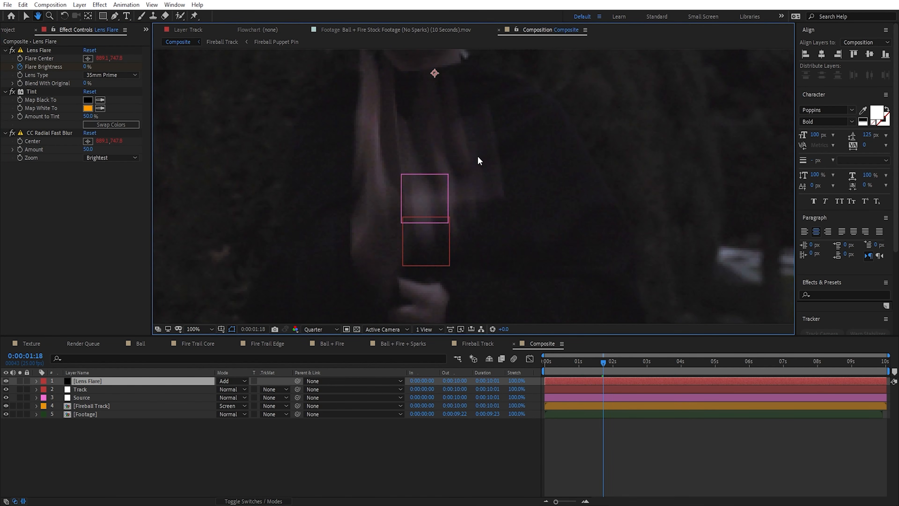
key(Page_Down)
key(Page_Down)
key(Page_Down)
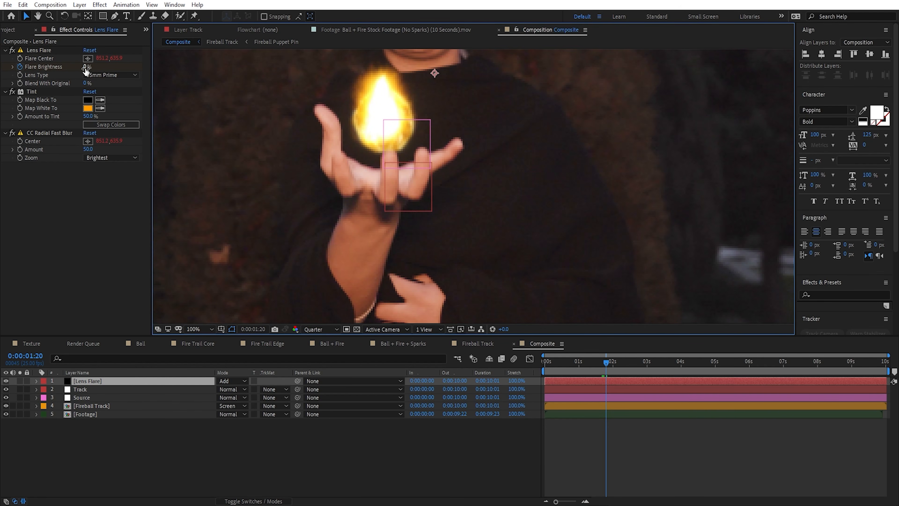
drag(85, 68, 113, 70)
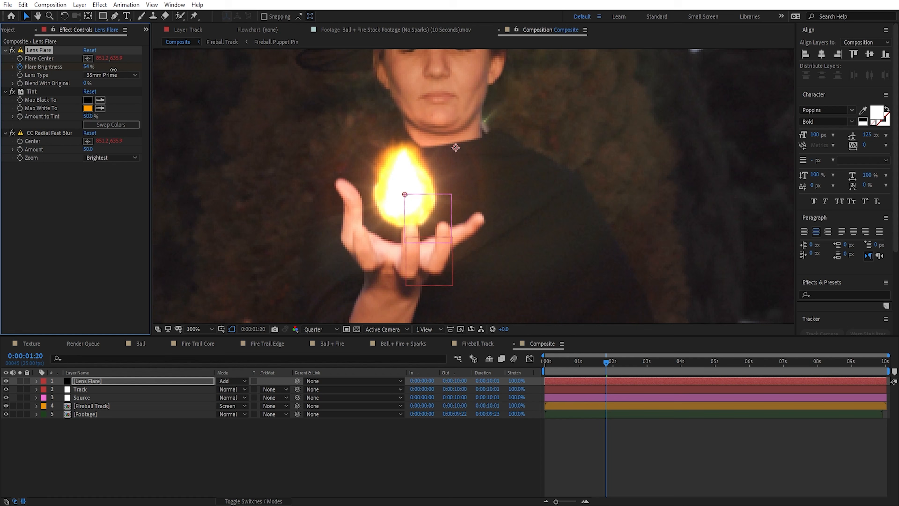
Step: Keyframe the Flare Brightness at 0% at 0:00:02:00
key(Page_Down)
key(Page_Down)
key(Page_Down)
key(Page_Down)
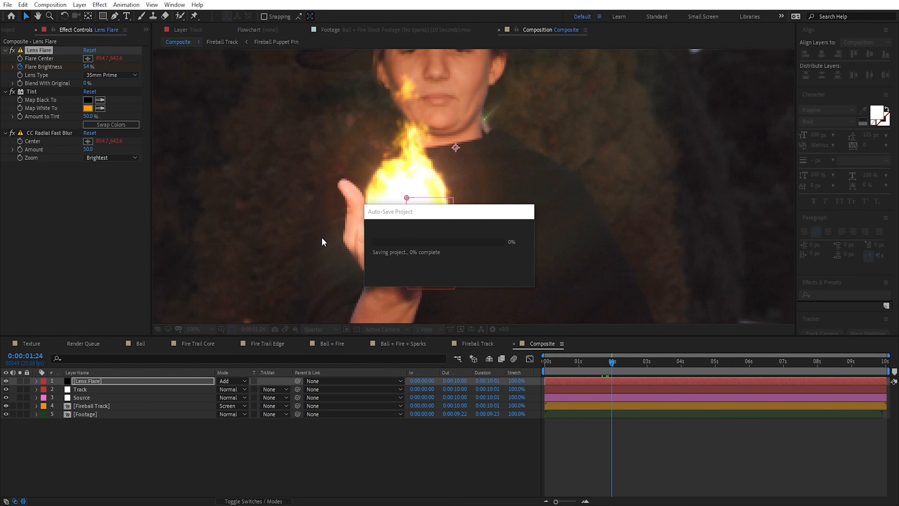
click(629, 381)
key(Page_Down)
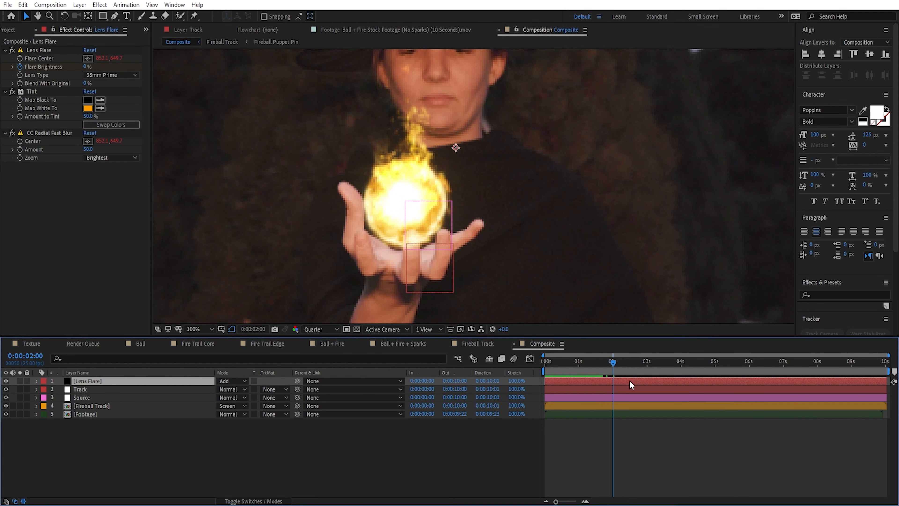
Step: Reveal the Flare Brightness keyframes and trim the Lens Flare layer to run from 0:00:01:17 to 0:00:02:00
key(u)
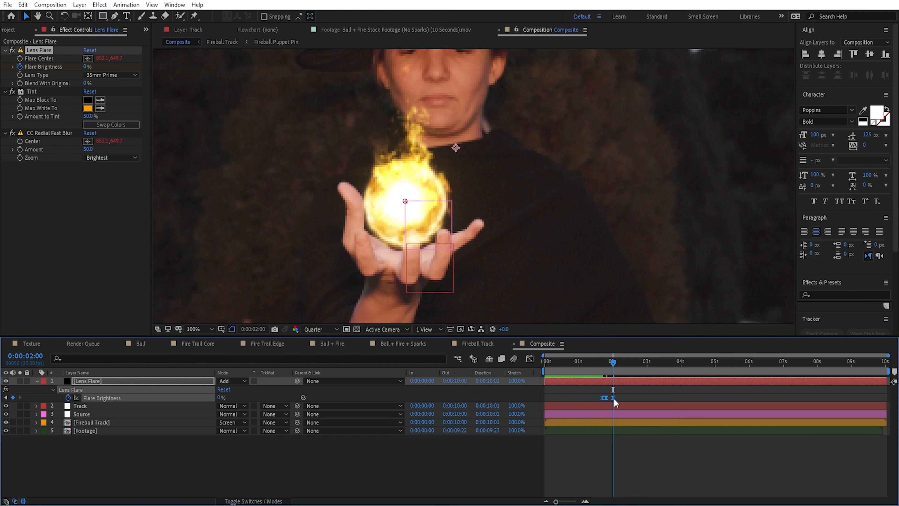
key(alt+bracketright)
key(equal)
click(594, 368)
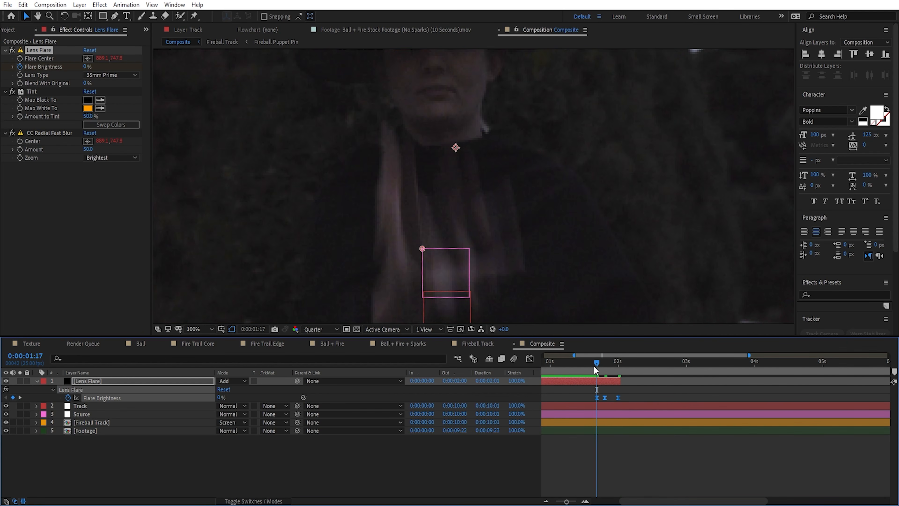
key(alt+bracketleft)
click(618, 369)
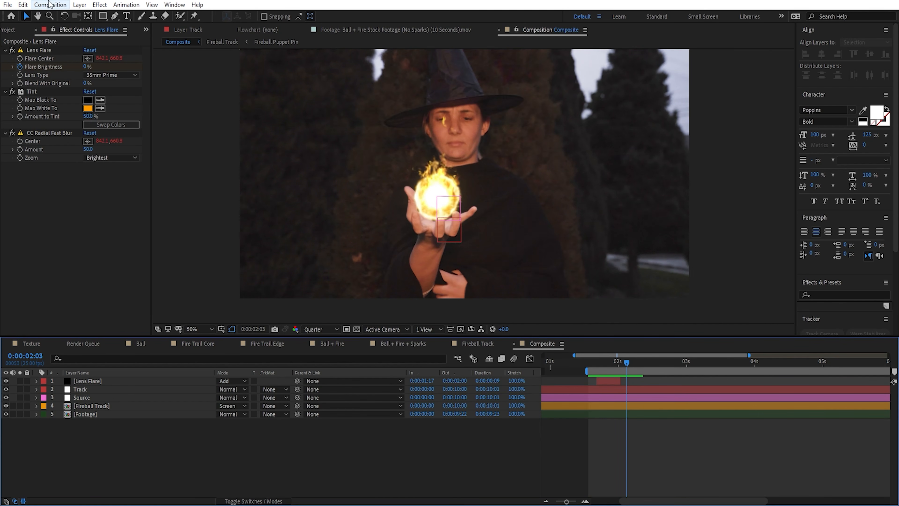
Step: Create an adjustment layer named "Displacement & Blur" and place it directly above the Footage layer
click(83, 7)
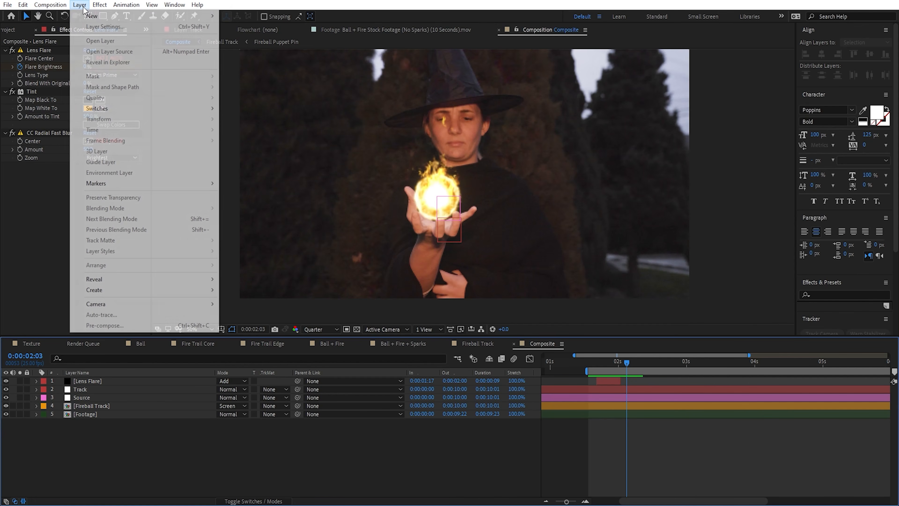
mouse_move(90, 16)
click(293, 81)
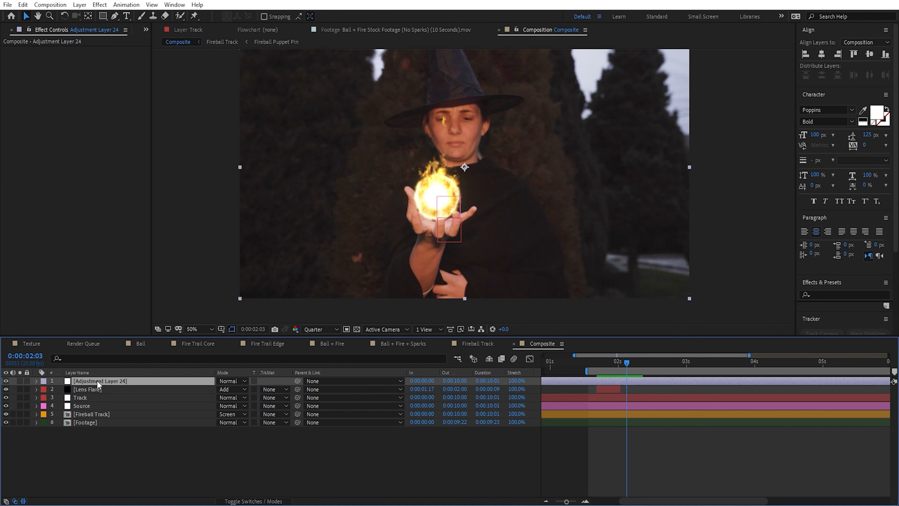
key(Return)
text(place)
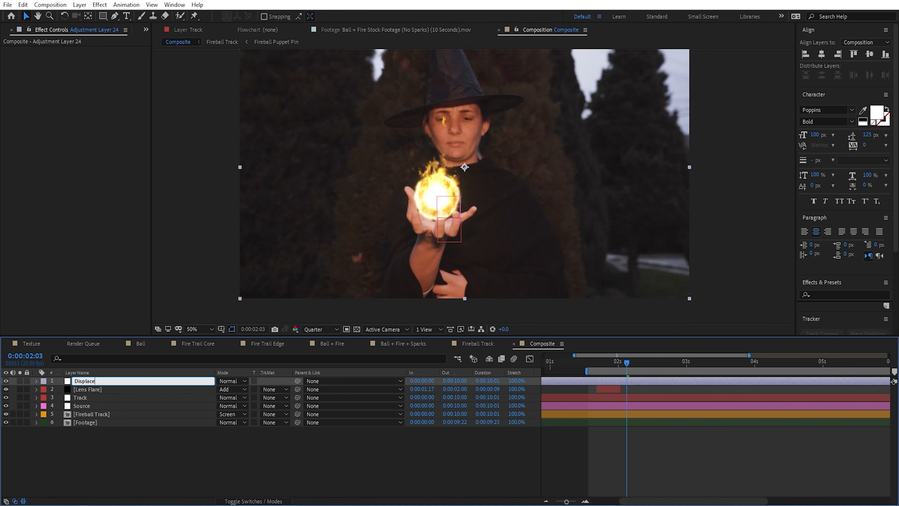
text(ment & Blur)
key(Return)
drag(107, 397, 108, 420)
Step: Add the Displacement Map effect to the Displacement & Blur layer
key(ctrl+space)
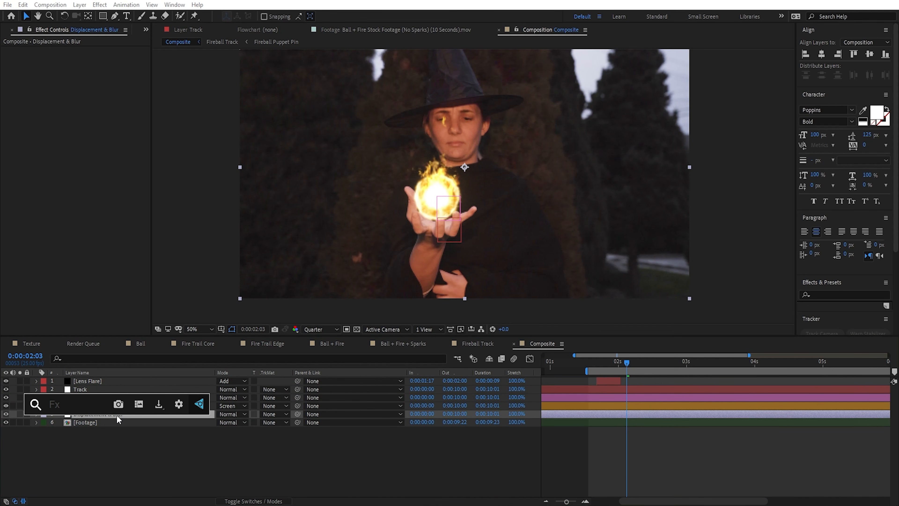
text(displ)
key(Return)
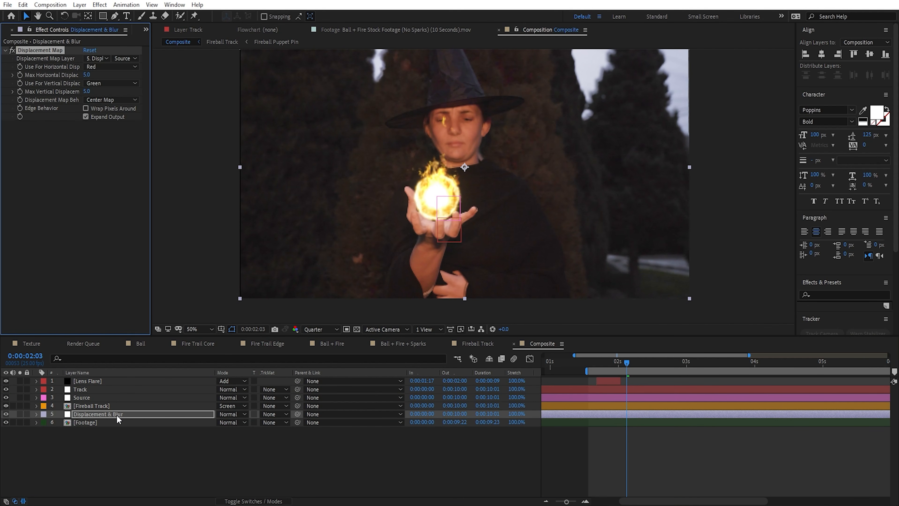
Step: Add the Compound Blur effect to the Displacement & Blur layer and turn it off
key(ctrl+space)
text(compun)
key(BackSpace)
key(BackSpace)
text(o)
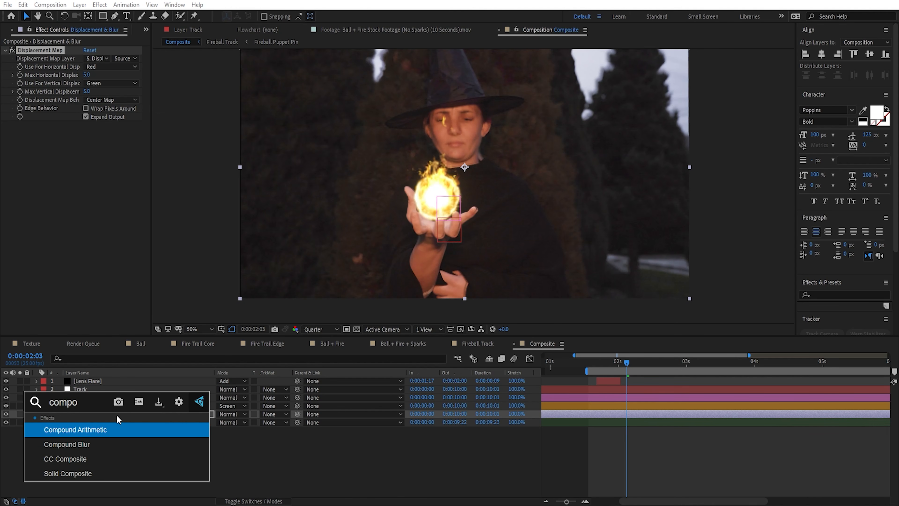
key(Down)
key(Return)
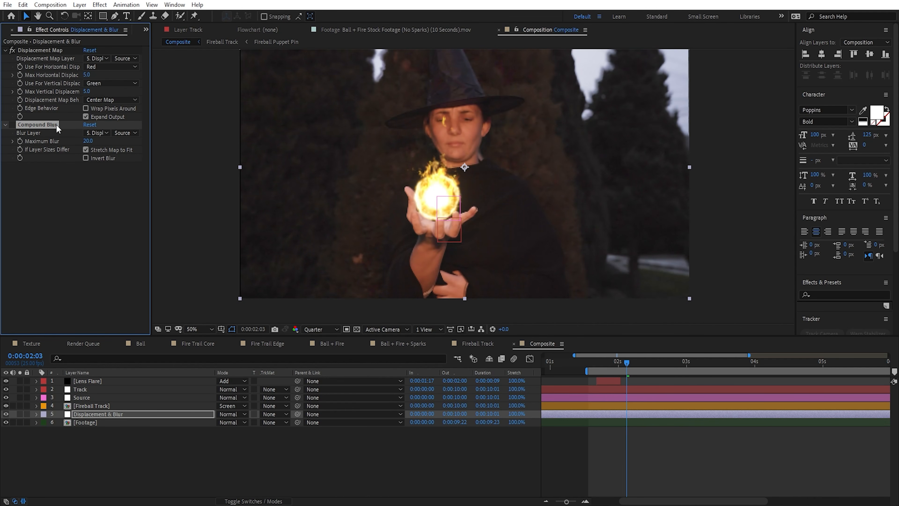
Step: Solo the Displacement & Blur and Footage layers, and select the Displacement & Blur layer to show its effects
click(20, 415)
click(20, 422)
click(97, 422)
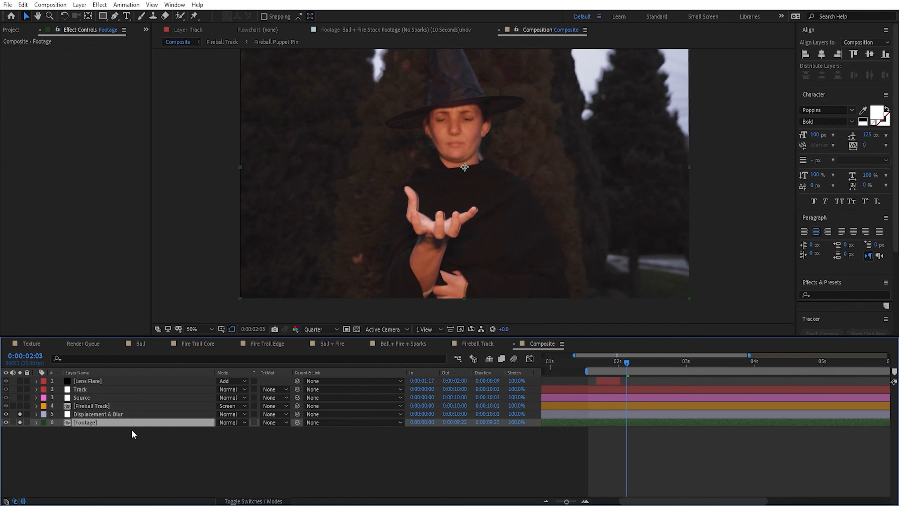
click(122, 413)
scroll(454, 230, up, 1)
drag(454, 230, 449, 286)
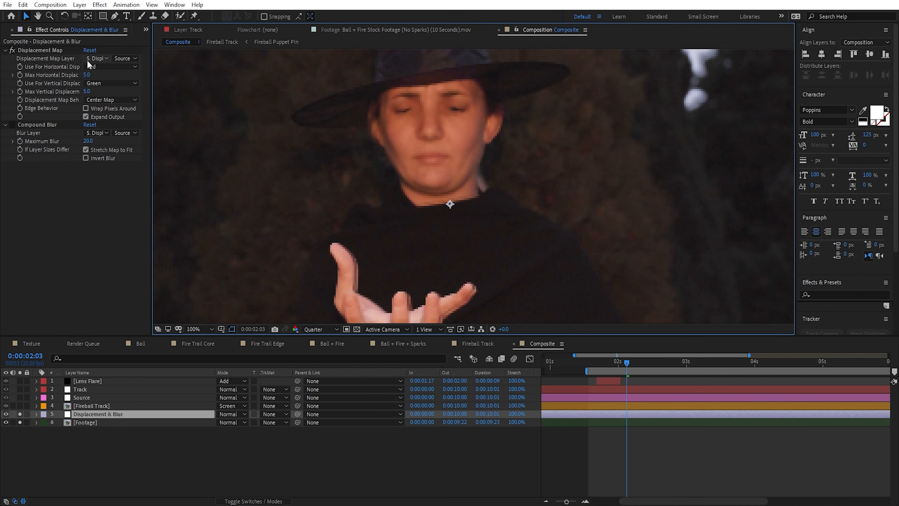
Step: Set the Displacement Map's horizontal and vertical displacement channels both to Luminance
click(96, 58)
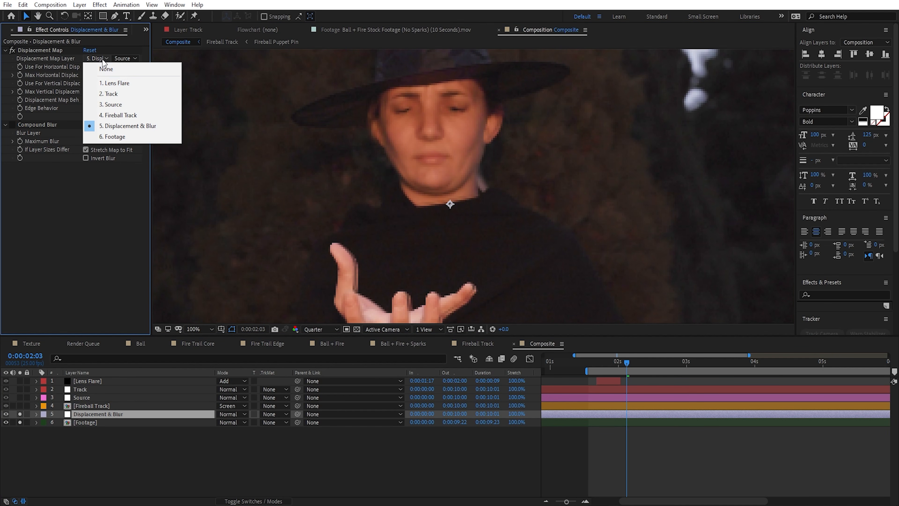
click(57, 61)
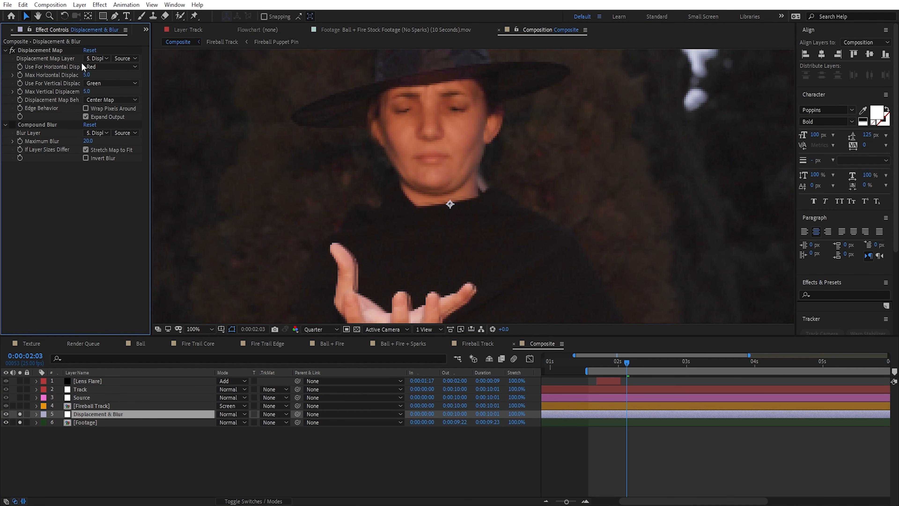
click(147, 67)
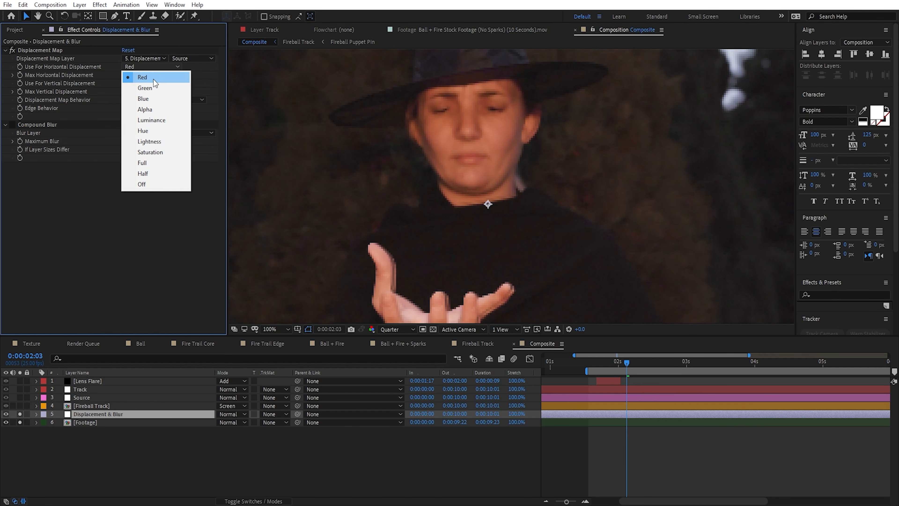
click(111, 69)
click(145, 67)
click(157, 122)
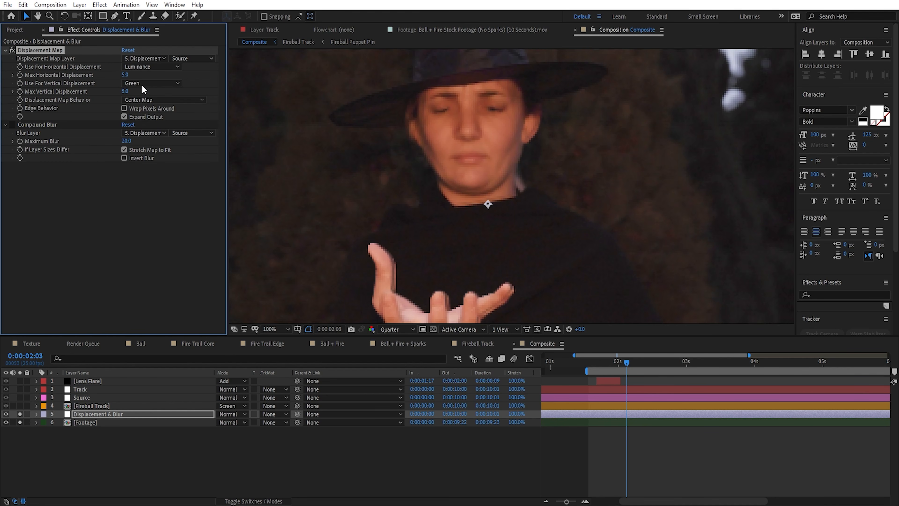
click(142, 83)
click(154, 138)
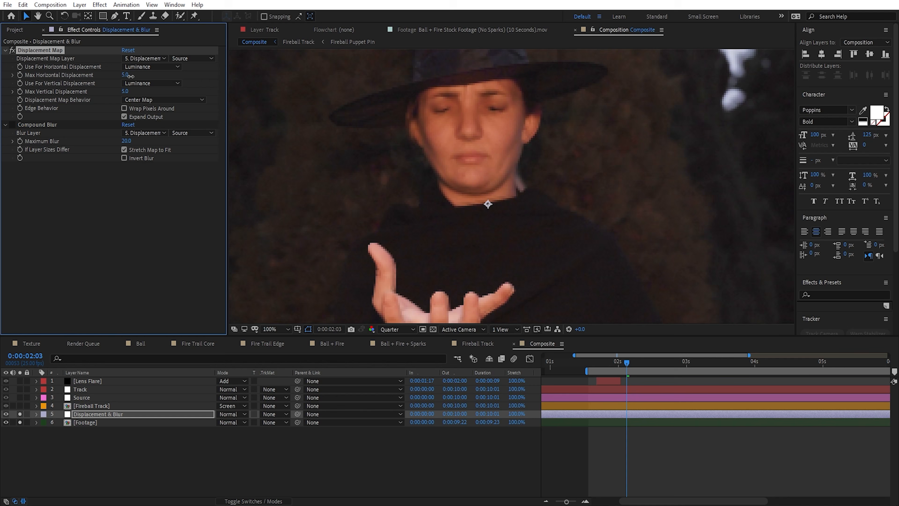
Step: Set the Displacement Map's maximum displacement to 12 horizontally and 27 vertically, with Fireball Track as its map layer
drag(127, 76, 140, 95)
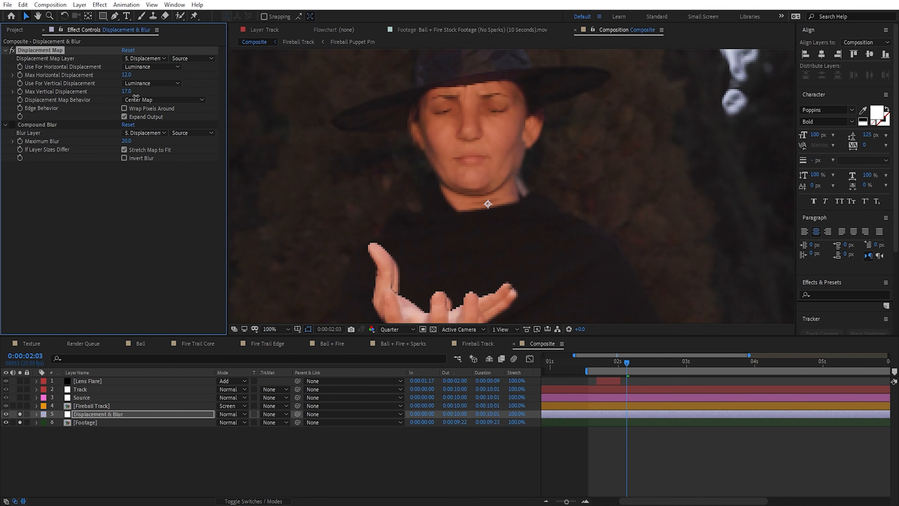
click(124, 58)
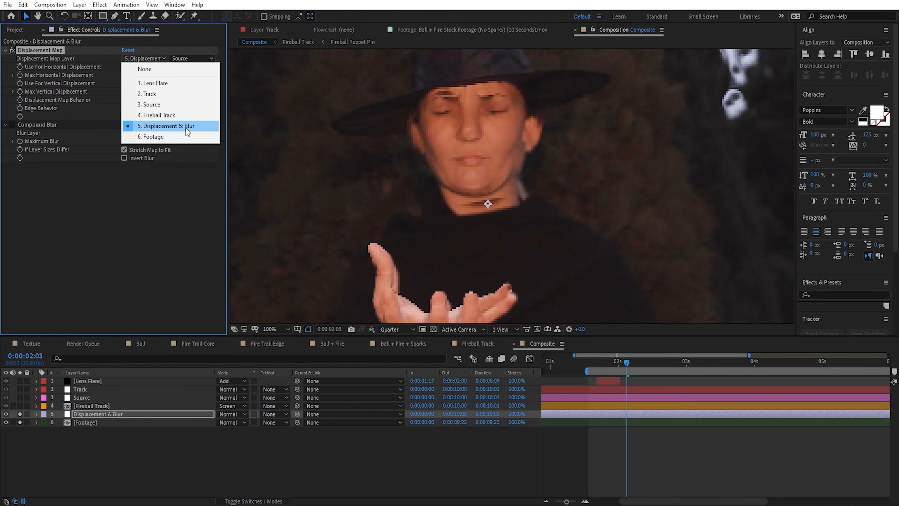
click(185, 115)
scroll(504, 246, down, 2)
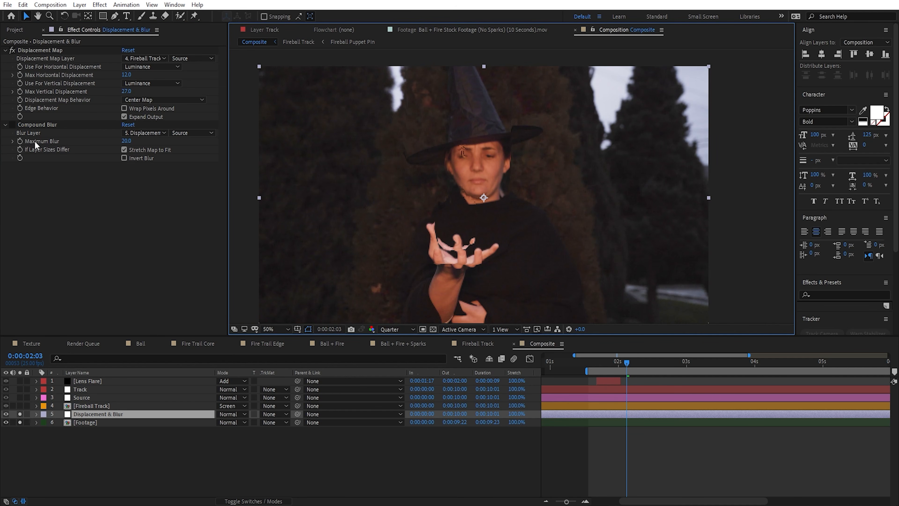
Step: Turn on Compound Blur and turn off Displacement Map, using Fireball Track as the blur layer with a maximum blur of 8.6
click(12, 124)
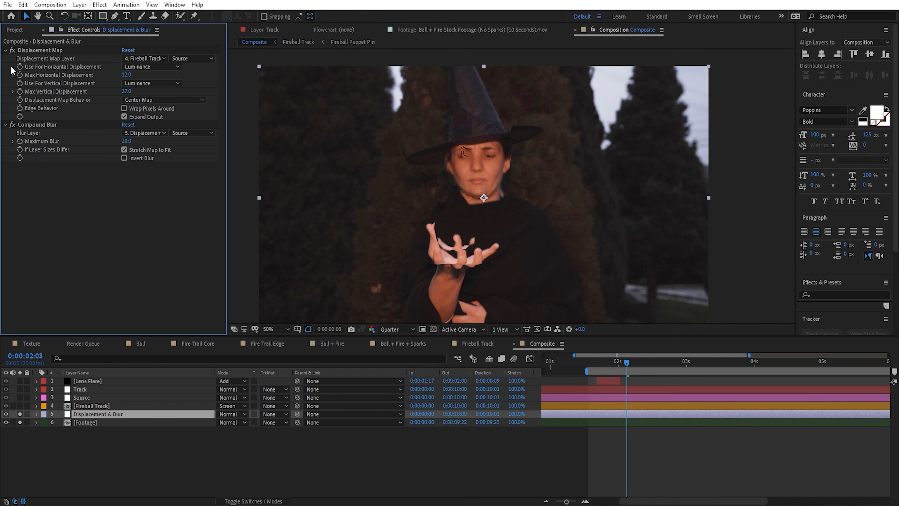
click(12, 50)
click(146, 132)
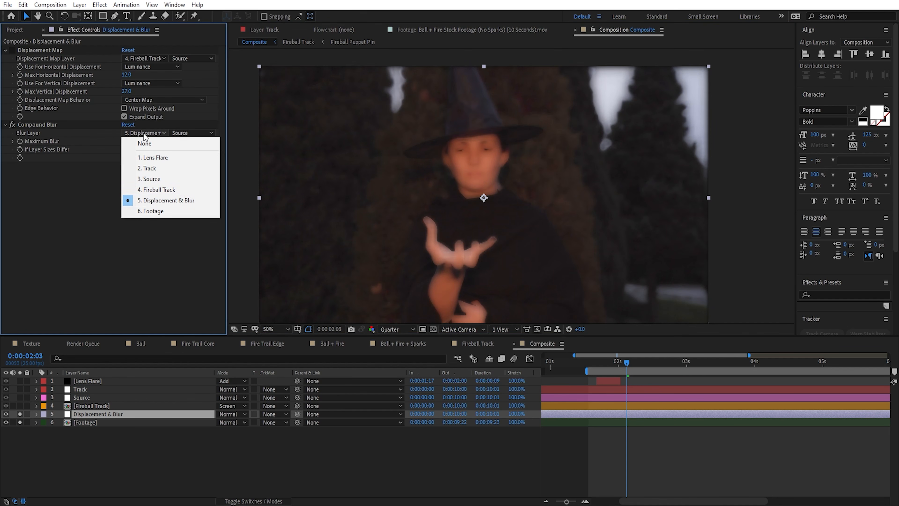
click(149, 190)
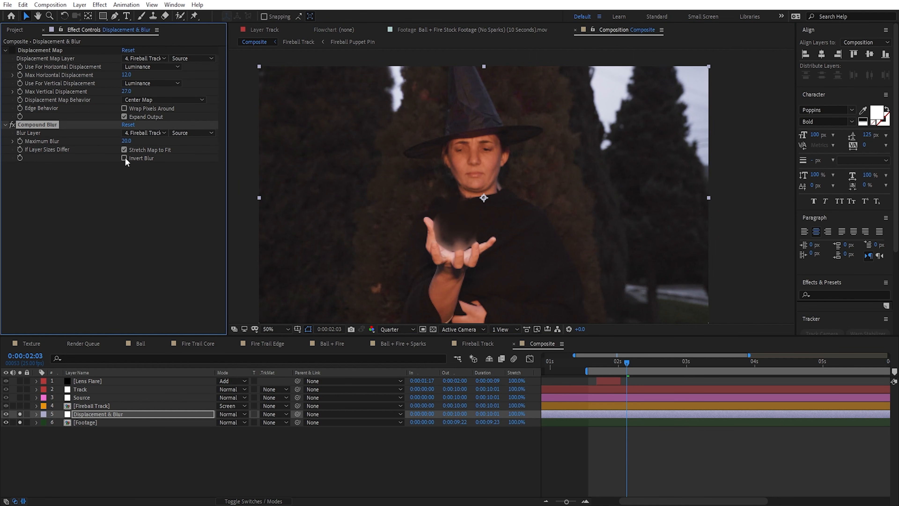
scroll(503, 249, up, 2)
drag(126, 141, 120, 149)
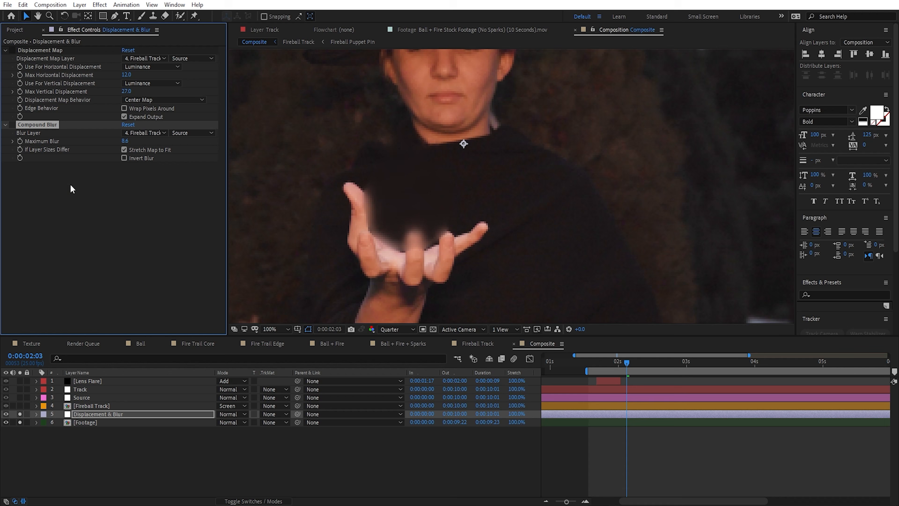
Step: Duplicate the Fireball Track layer, pre-compose the copy as "Heat Map" and open the new composition
click(92, 405)
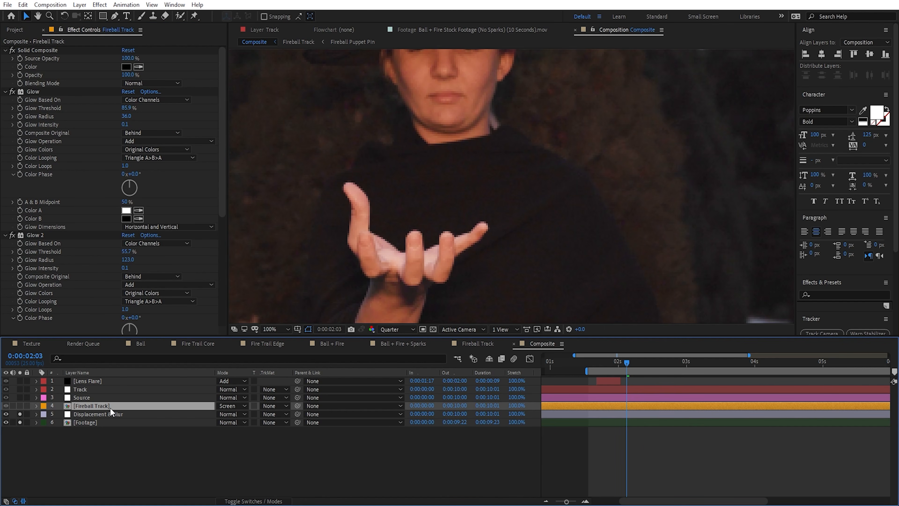
key(ctrl+d)
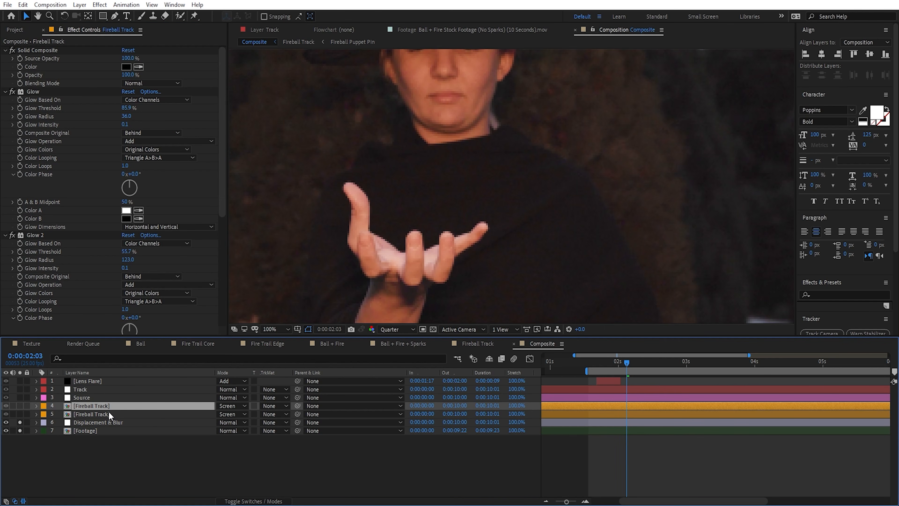
key(ctrl+shift+c)
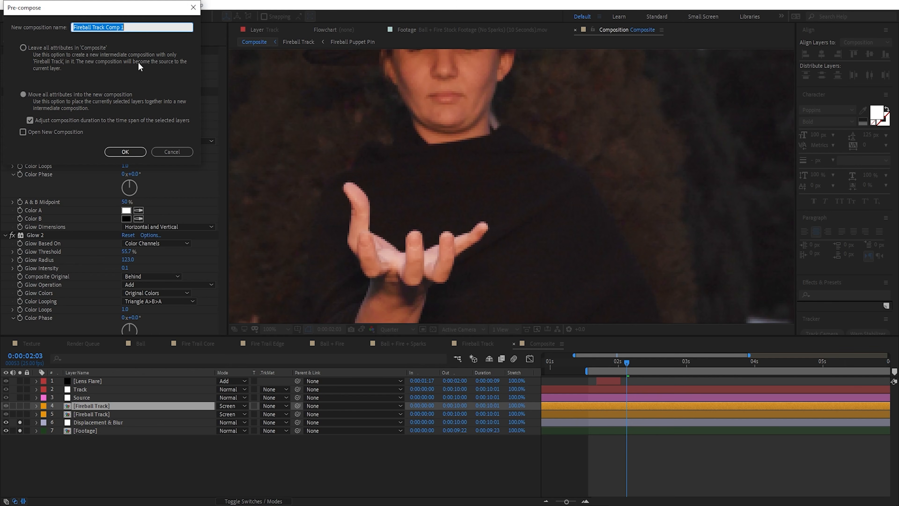
text(Heat Map)
key(Return)
double_click(463, 143)
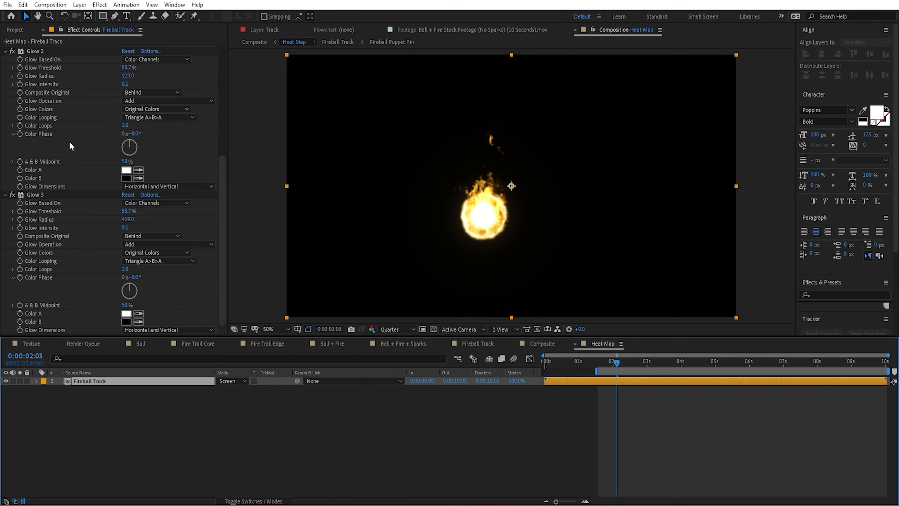
Step: Remove all effects from the Fireball Track layer in the Heat Map composition and display the transparency grid
scroll(108, 221, up, 3)
scroll(109, 225, up, 5)
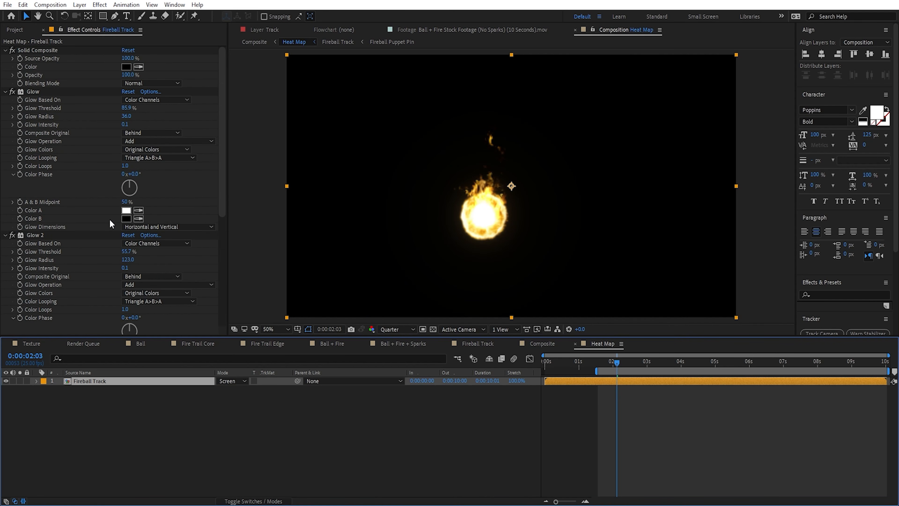
key(ctrl+shift+e)
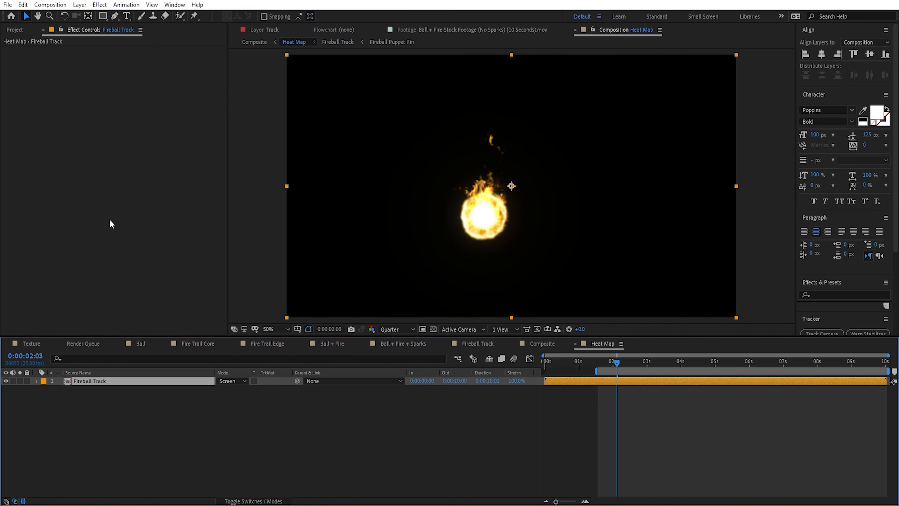
click(432, 329)
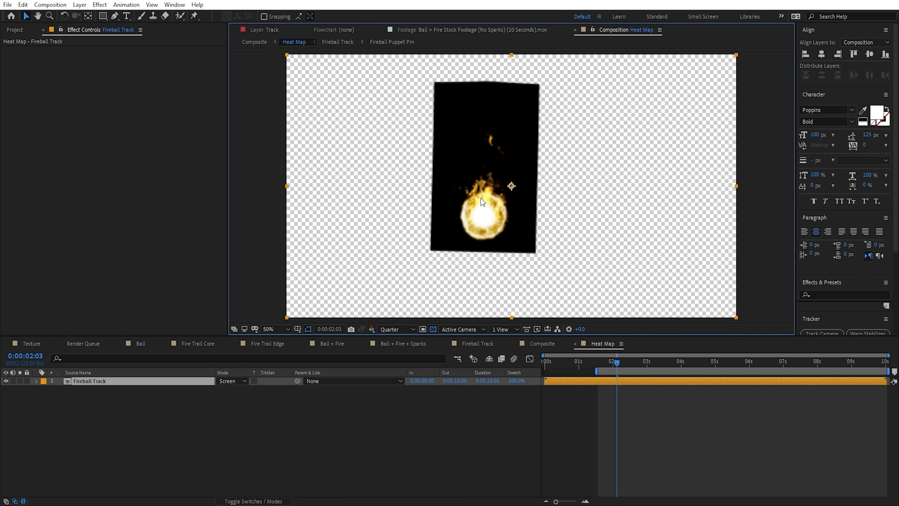
Step: Add a Luma Key to the Fireball Track layer with a threshold of 1 to key out the black background
key(ctrl+space)
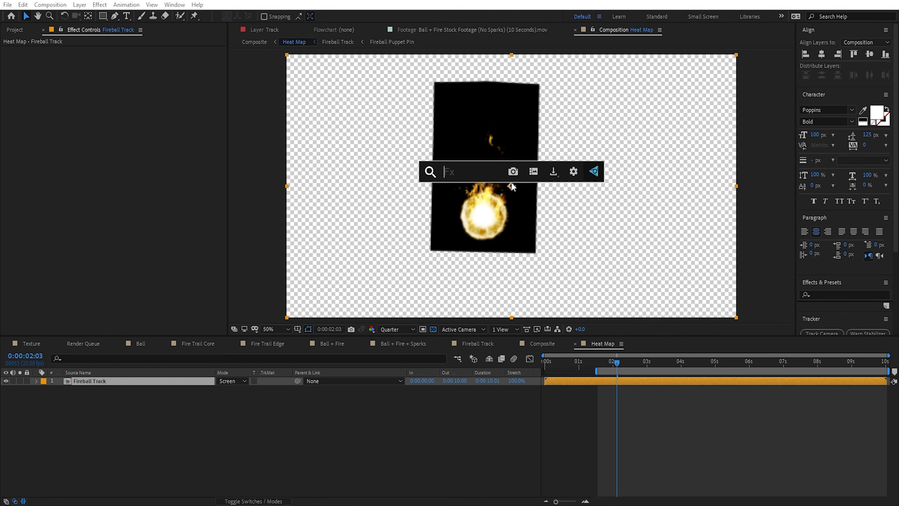
text(luma)
key(Return)
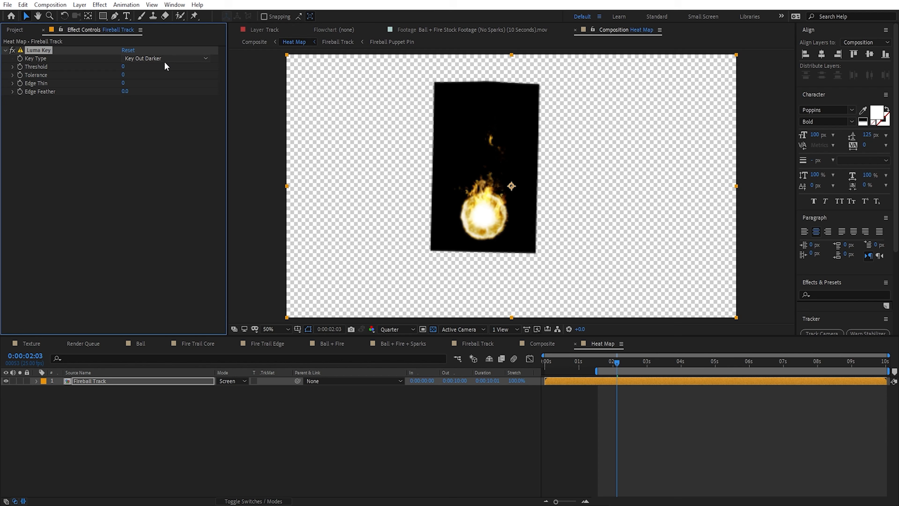
drag(124, 68, 130, 70)
mouse_move(124, 68)
mouse_down()
mouse_move(142, 73)
mouse_move(131, 73)
mouse_up()
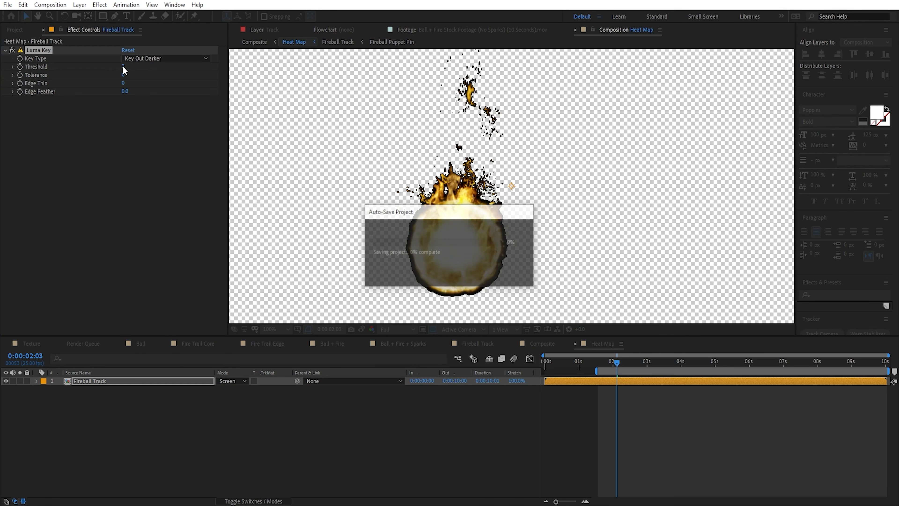
Step: Add a Fast Box Blur to the keyed fireball with a blur radius of 8
key(ctrl+space)
text(fas)
click(146, 143)
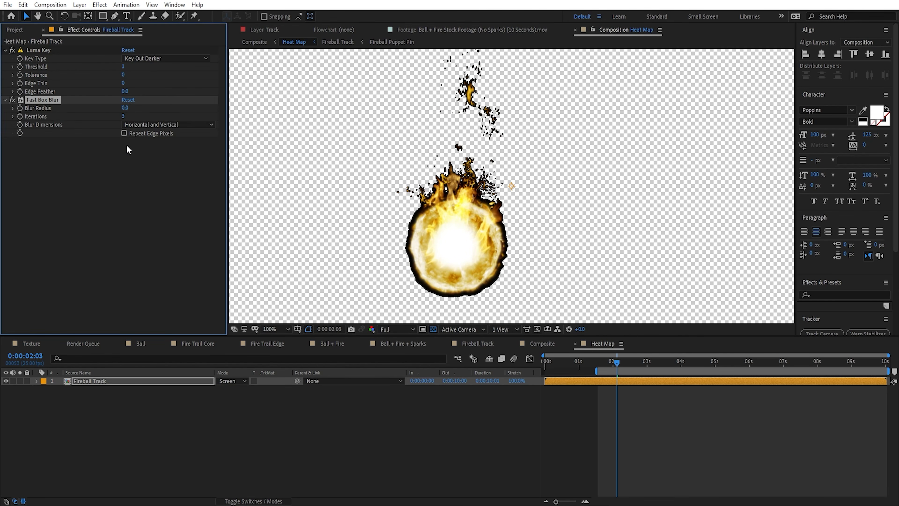
drag(125, 113, 129, 112)
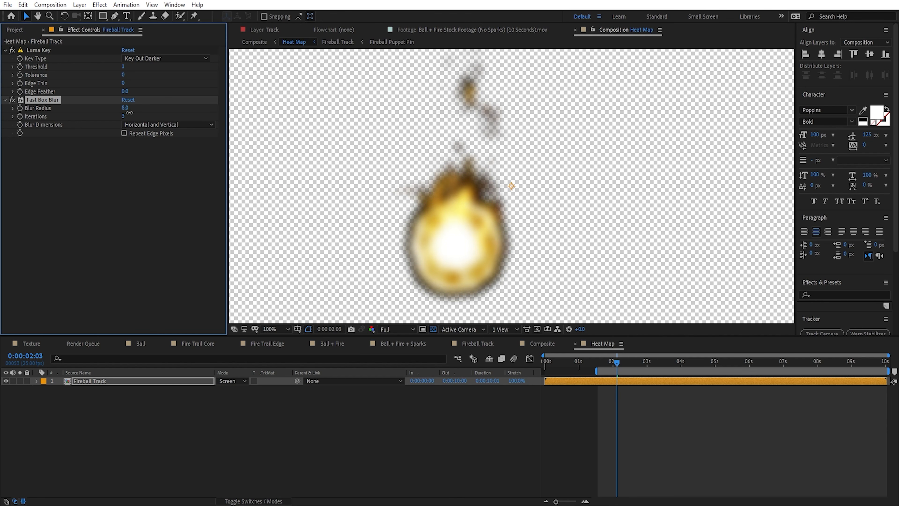
Step: Add a Curves effect to the Fireball Track layer and raise its Alpha curve steeply to thicken the blurred edges
click(109, 382)
key(ctrl+space)
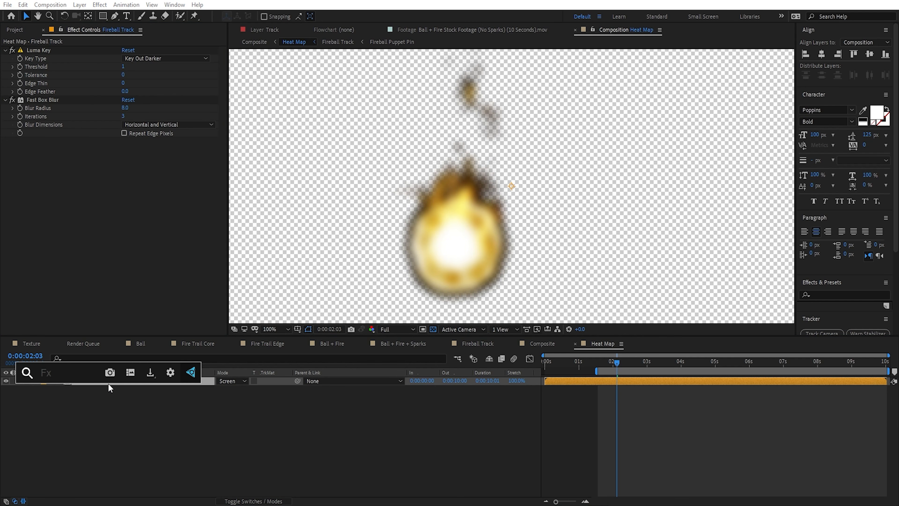
text(cur)
key(Return)
click(141, 150)
click(144, 207)
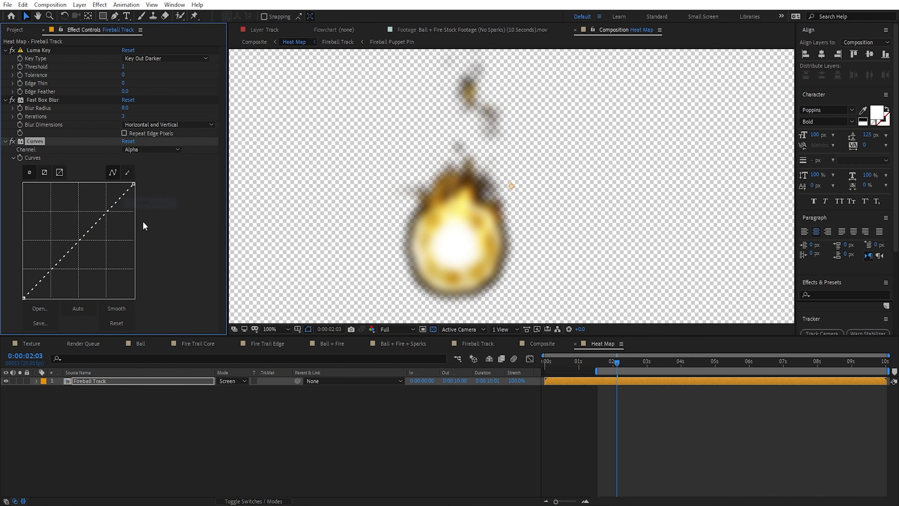
drag(79, 240, 42, 206)
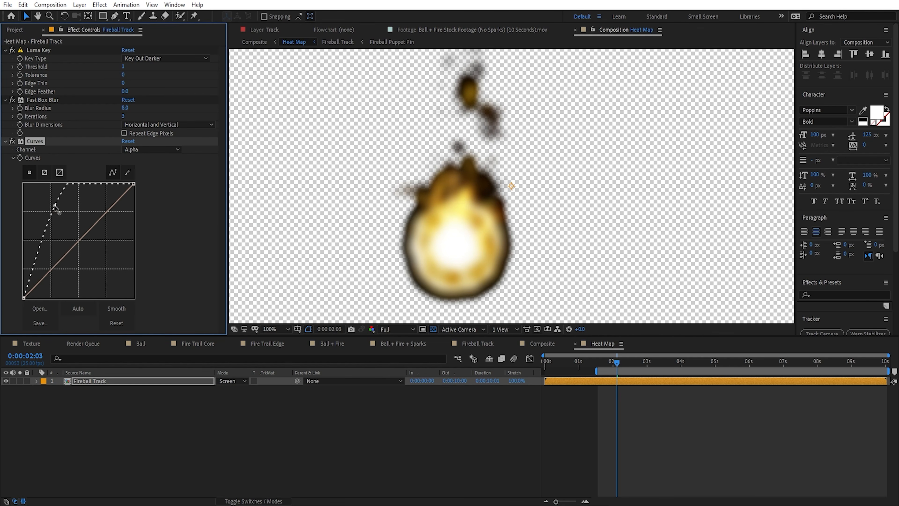
Step: Add a second Fast Box Blur after the Curves effect with a blur radius of 7.6
key(ctrl+space)
text(fast)
key(Return)
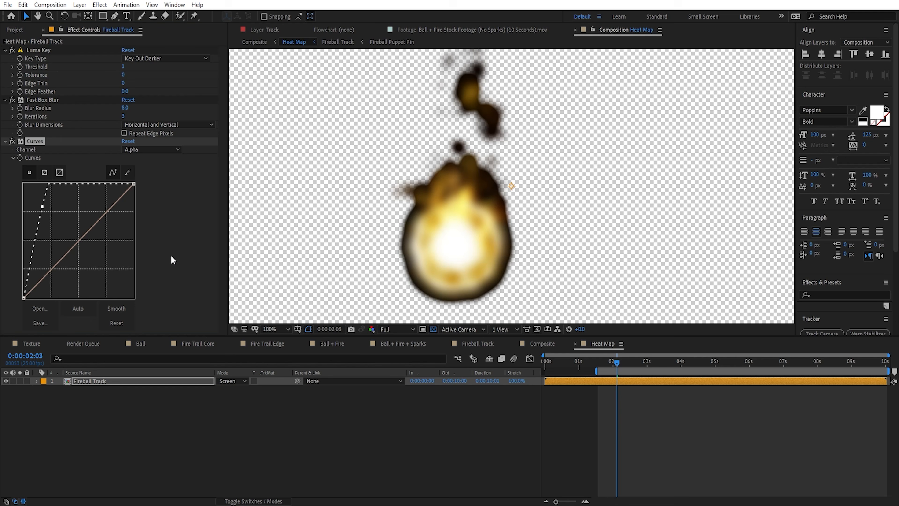
drag(129, 307, 119, 307)
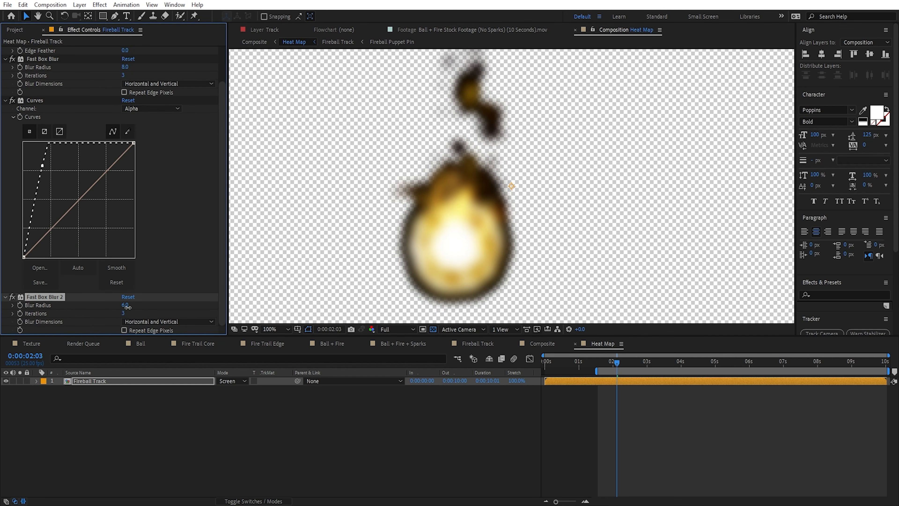
Step: Add Fractal Noise to the fireball with its blending mode set to None, and toggle the effect to compare
key(ctrl+space)
text(frac)
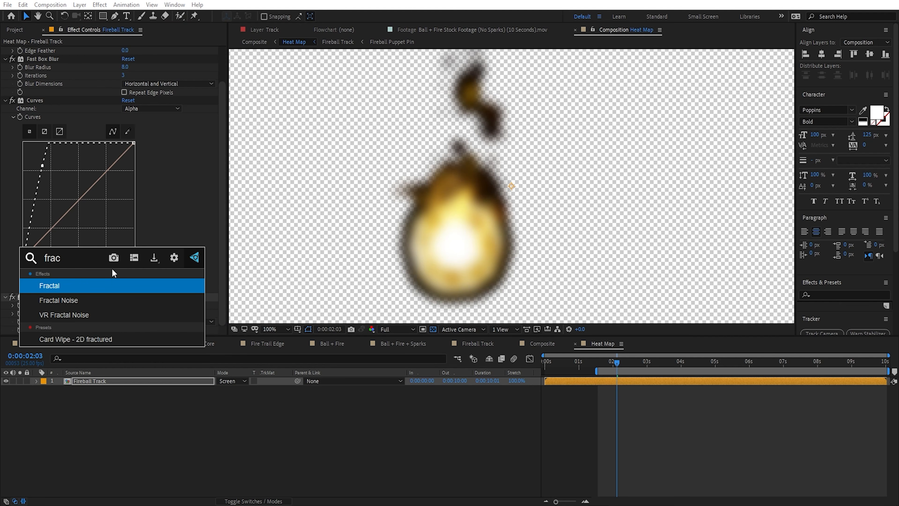
key(Down)
key(Return)
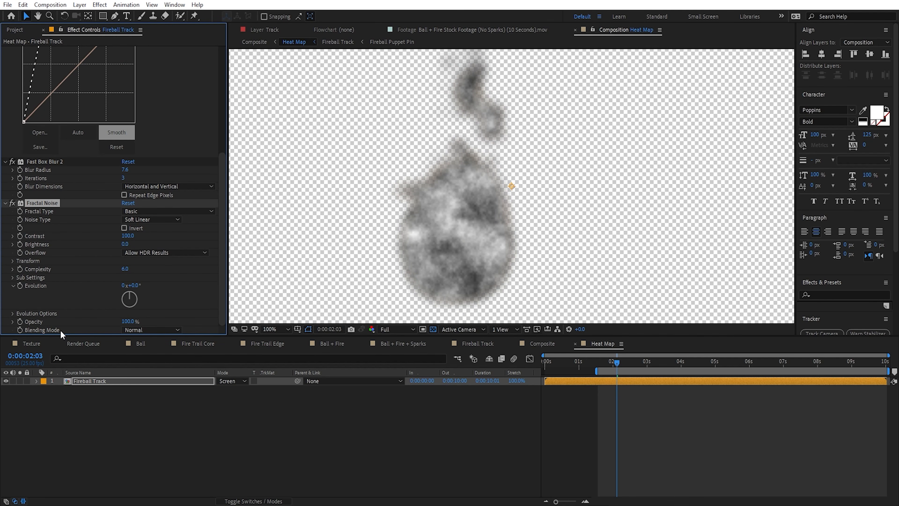
click(142, 329)
click(145, 136)
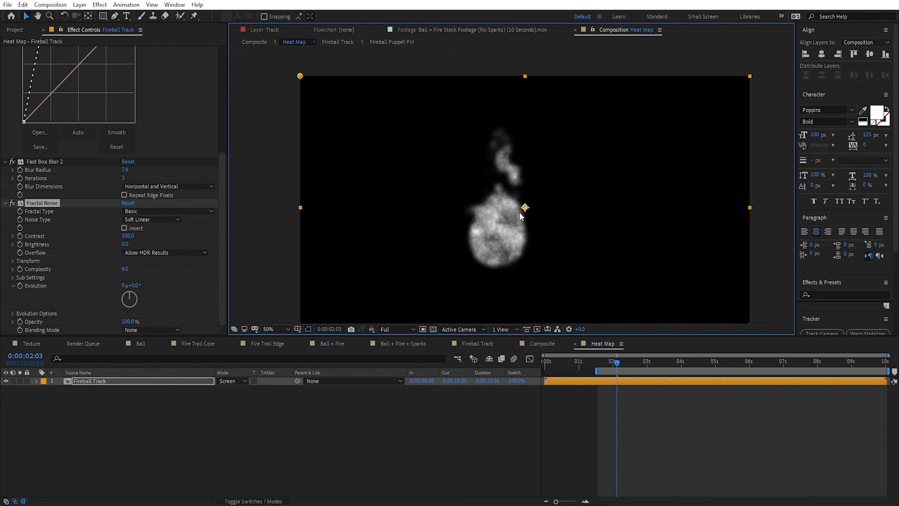
click(12, 203)
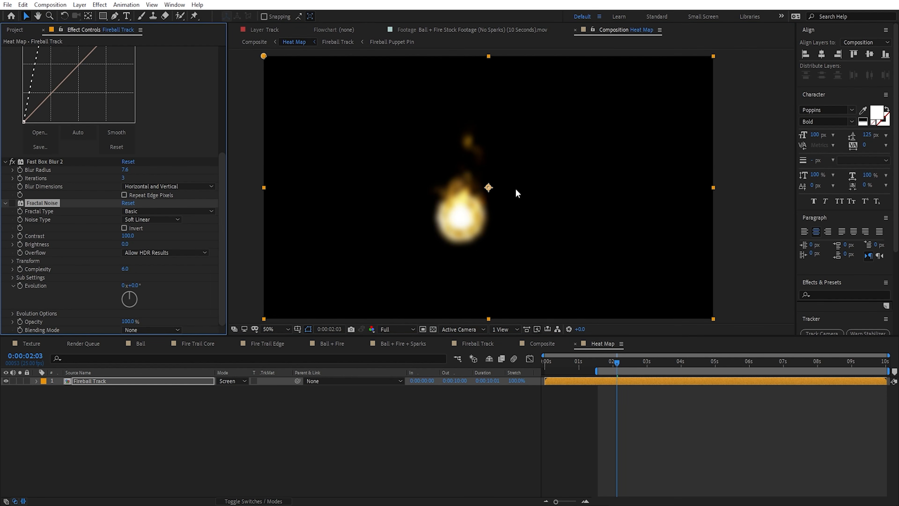
click(12, 203)
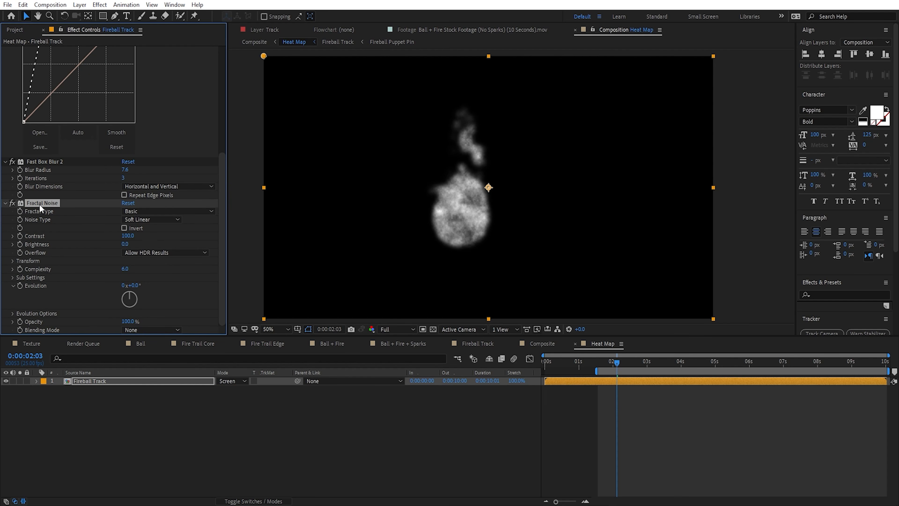
Step: Set the Fractal Noise's fractal type to Dynamic Twist and its contrast to 256
click(156, 211)
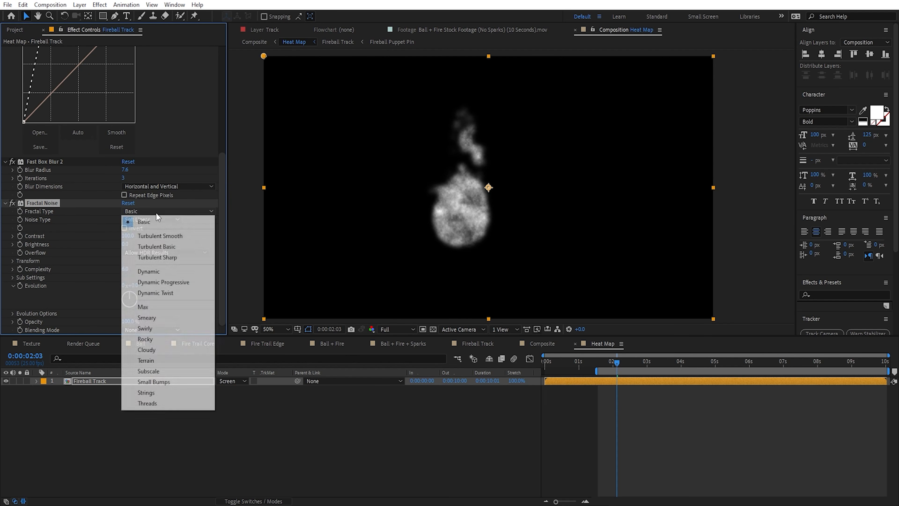
click(173, 292)
scroll(462, 208, up, 2)
drag(418, 187, 459, 199)
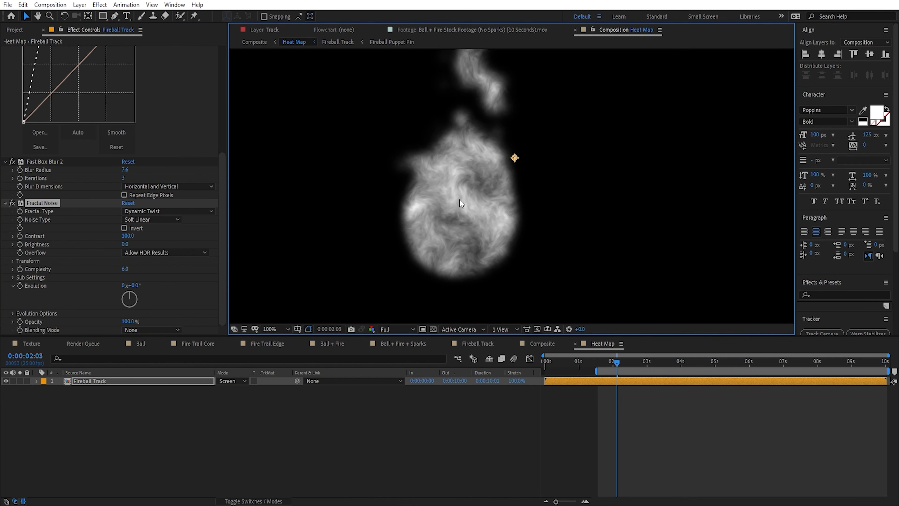
drag(127, 235, 230, 240)
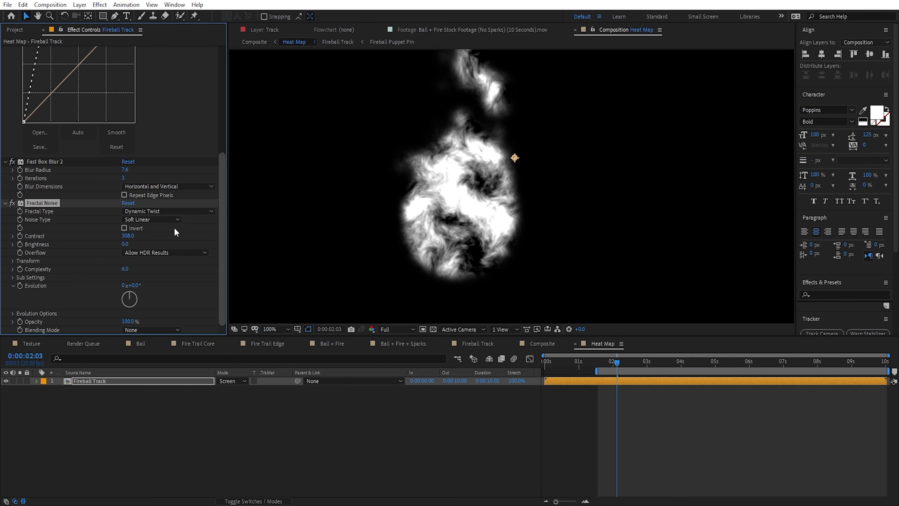
drag(124, 237, 106, 237)
Step: Set the Fractal Noise's scale to 71 in its transform settings and its complexity to 4
click(12, 260)
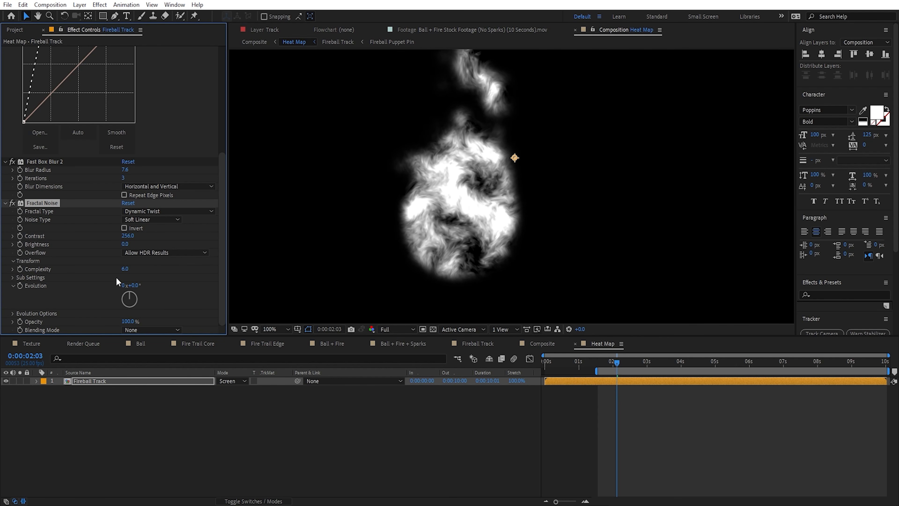
drag(123, 287, 107, 275)
scroll(120, 276, down, 3)
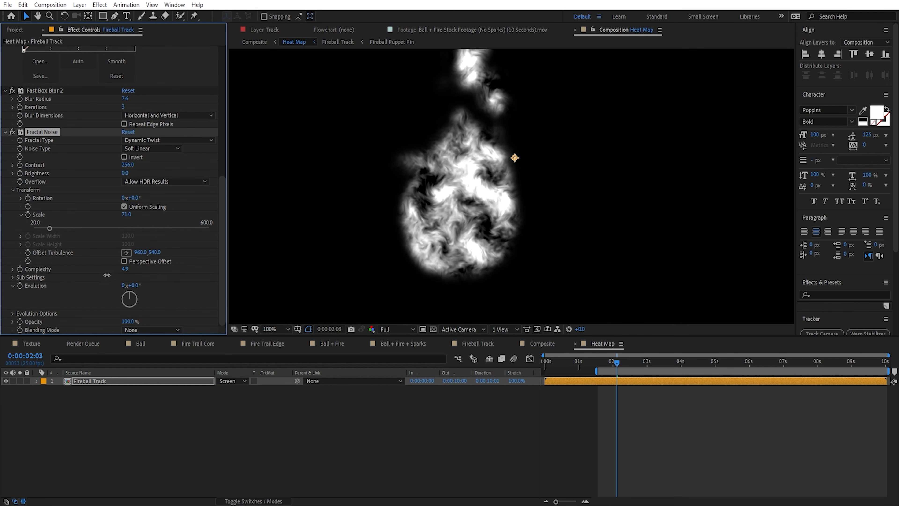
click(125, 269)
text(4)
key(Return)
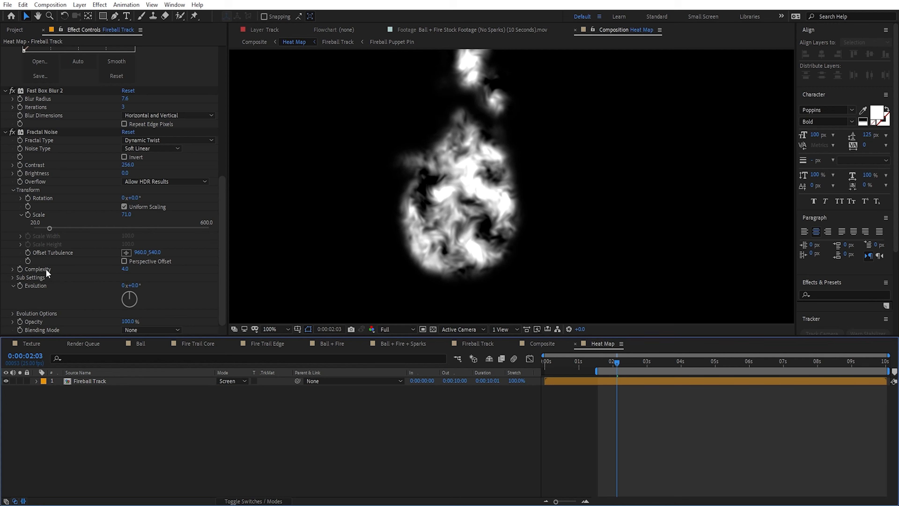
Step: Animate the Fractal Noise's Evolution with the expression time*2000 and preview the motion at Quarter resolution
alt+click(20, 286)
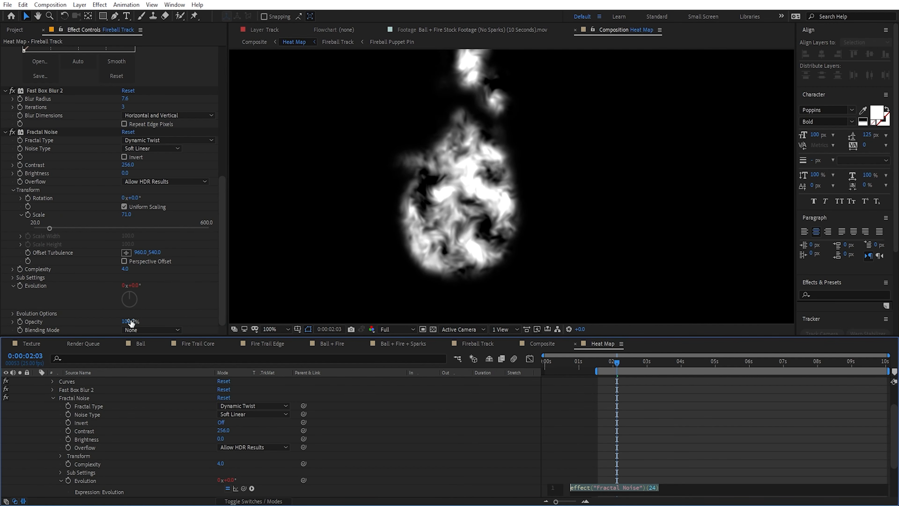
text(time*2000)
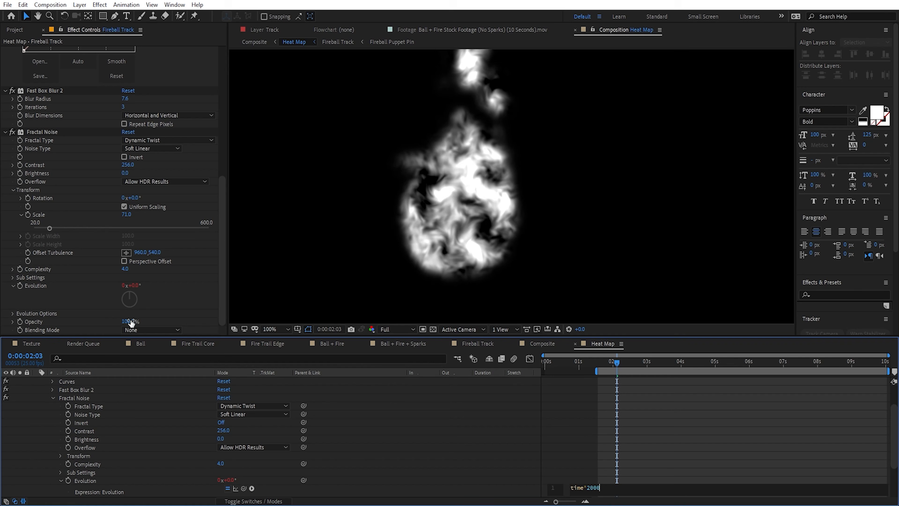
click(397, 329)
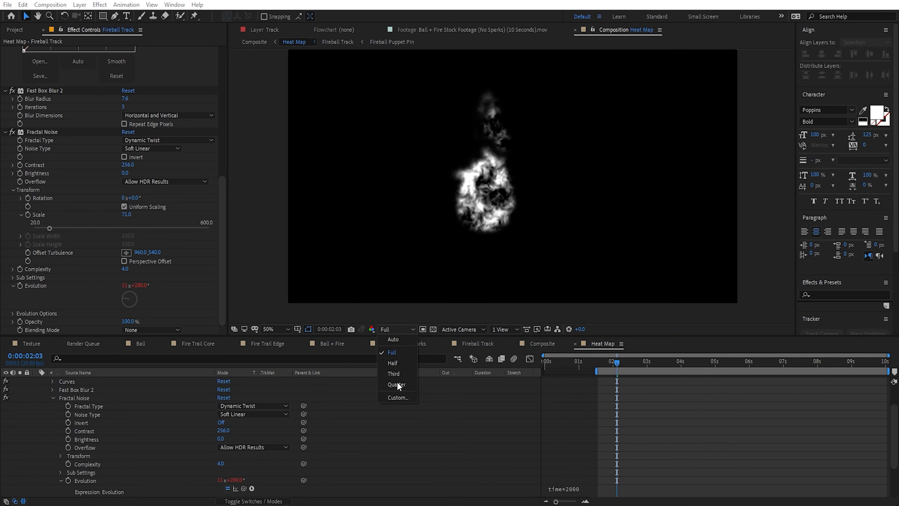
click(397, 385)
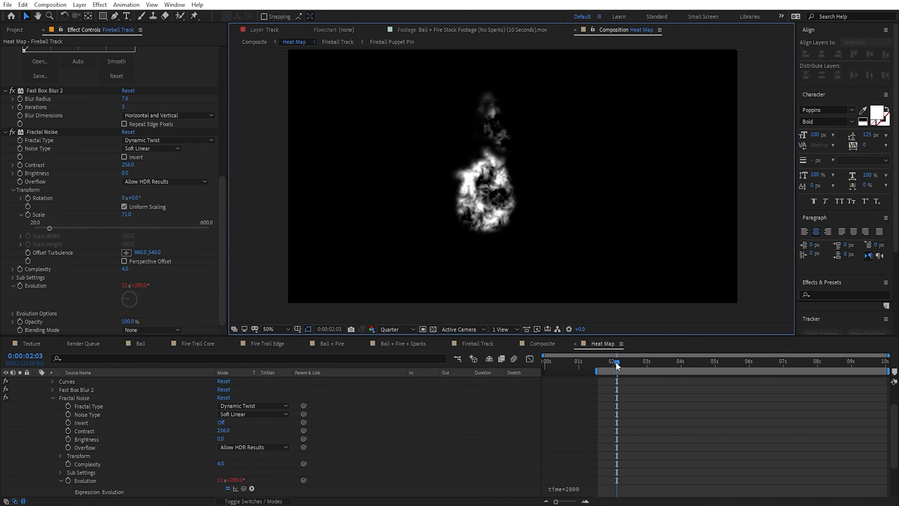
drag(616, 362, 649, 366)
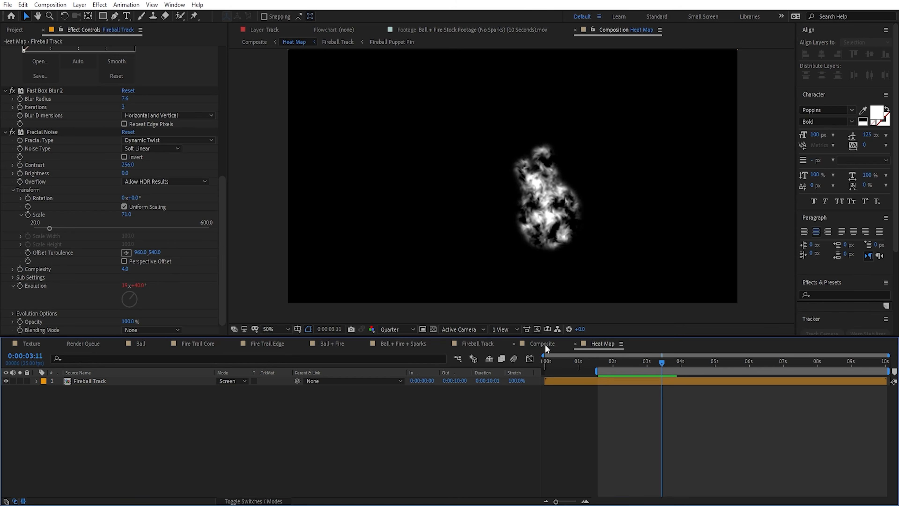
Step: In the Composite composition, hide the Heat Map layer and make it the Displacement Map layer on Displacement & Blur
click(545, 344)
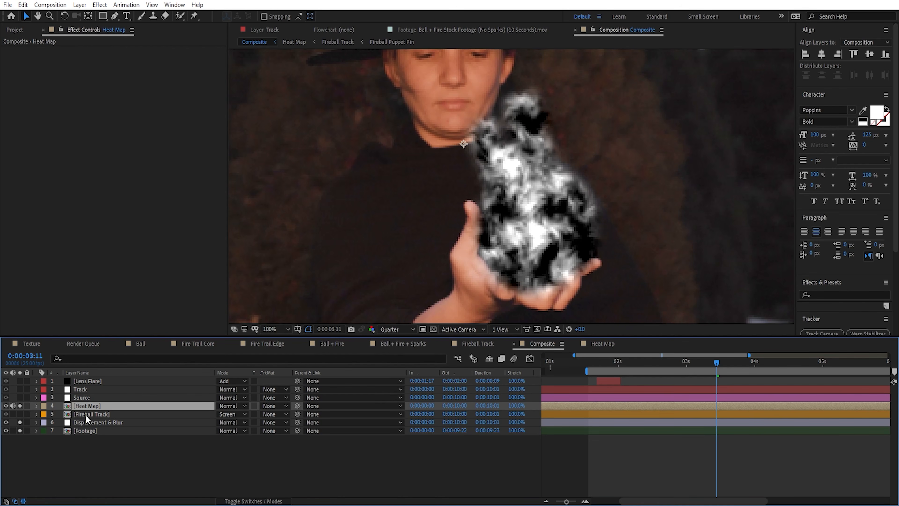
click(6, 405)
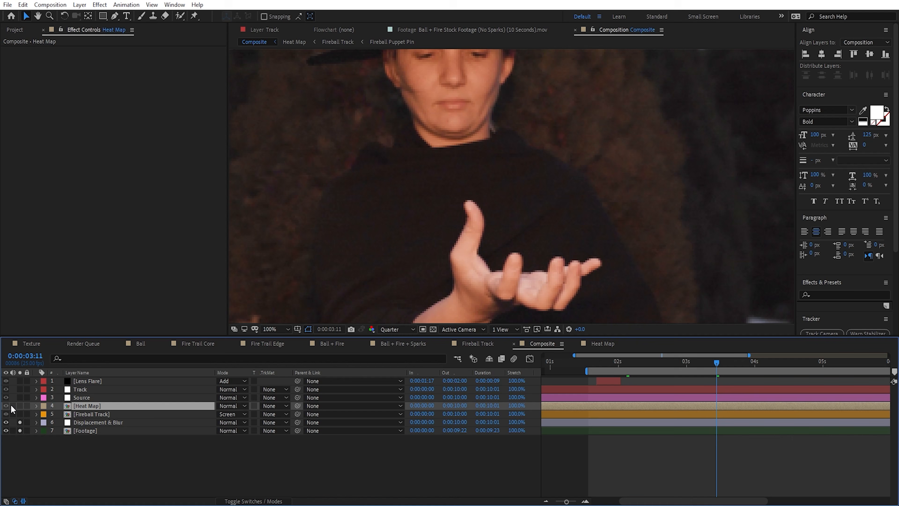
click(85, 422)
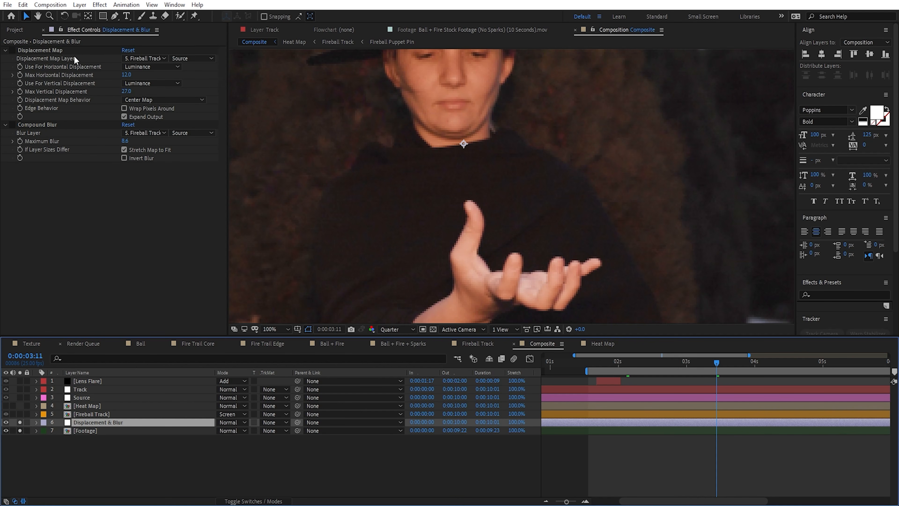
click(144, 58)
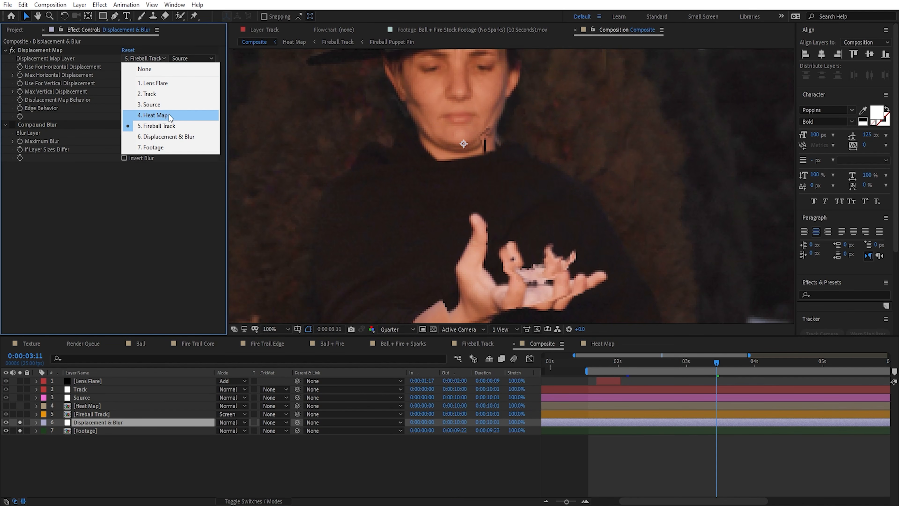
click(170, 115)
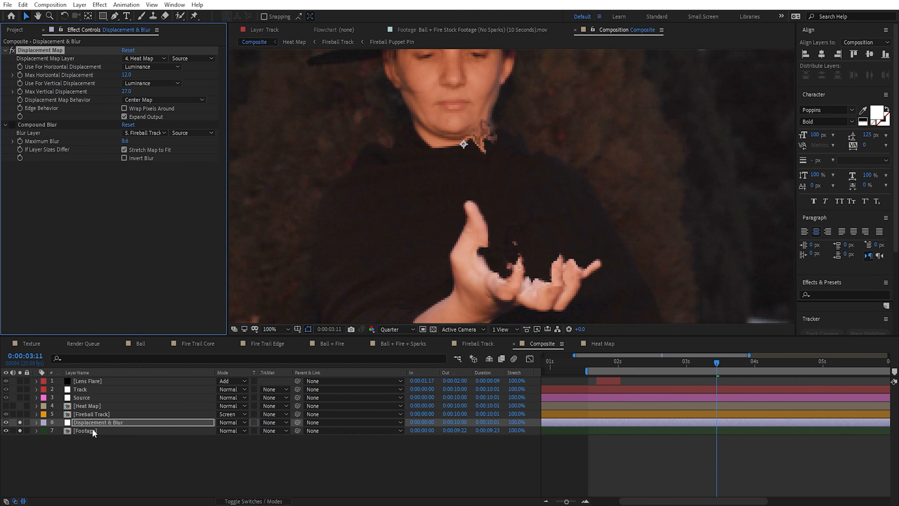
Step: Examine the displaced hand and the channel options for horizontal displacement, keeping Luminance
scroll(482, 268, down, 3)
scroll(493, 203, up, 1)
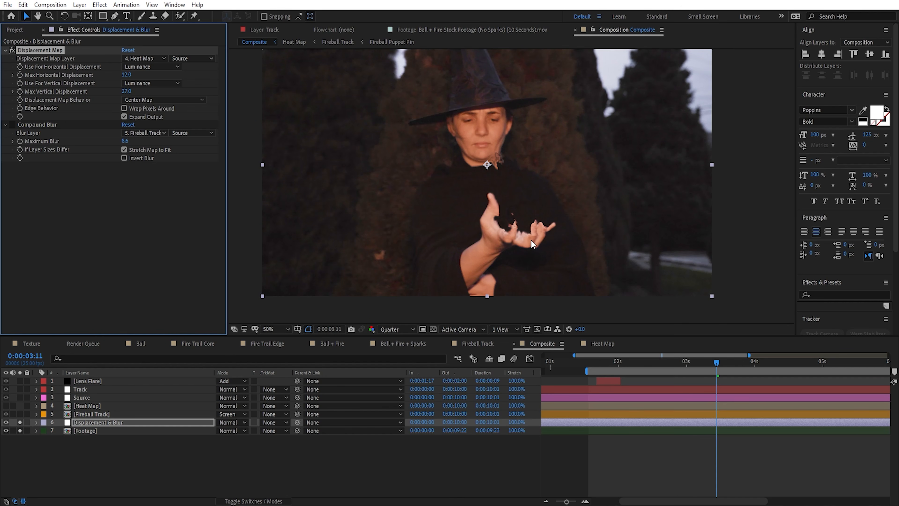
click(126, 75)
key(Escape)
click(149, 66)
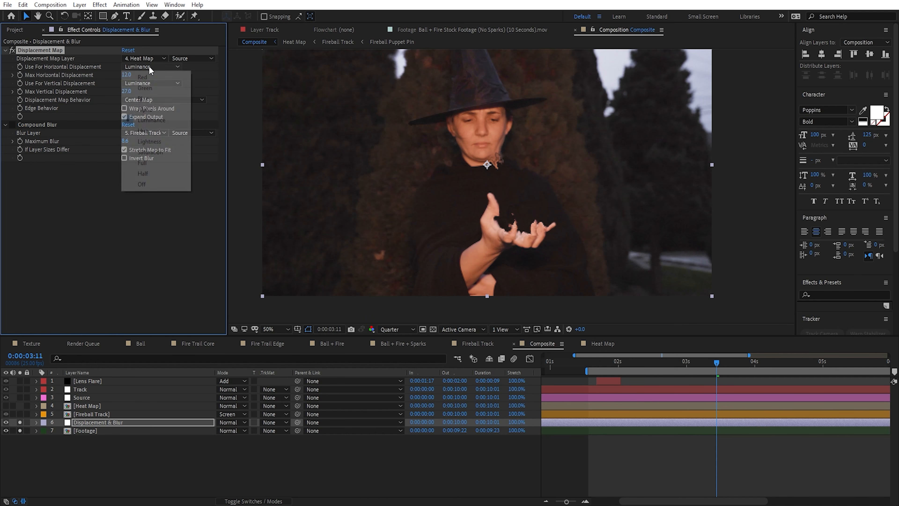
click(177, 119)
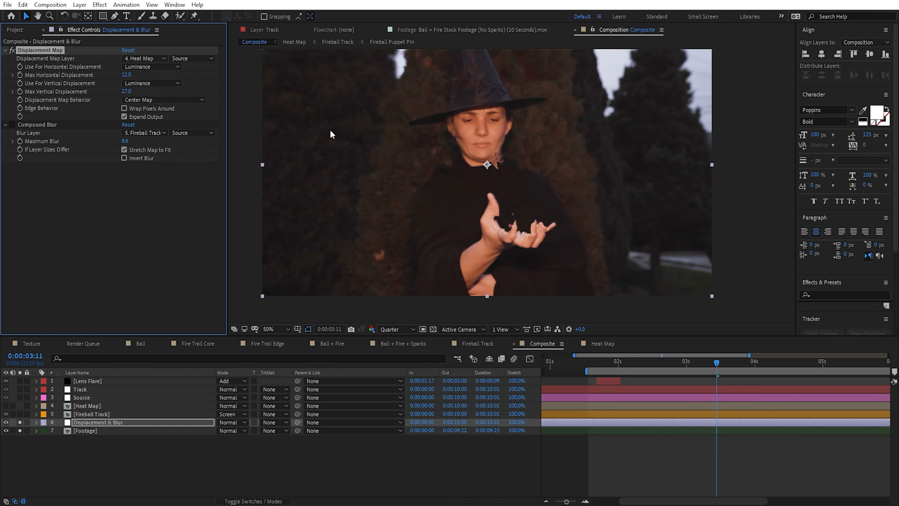
scroll(509, 187, up, 2)
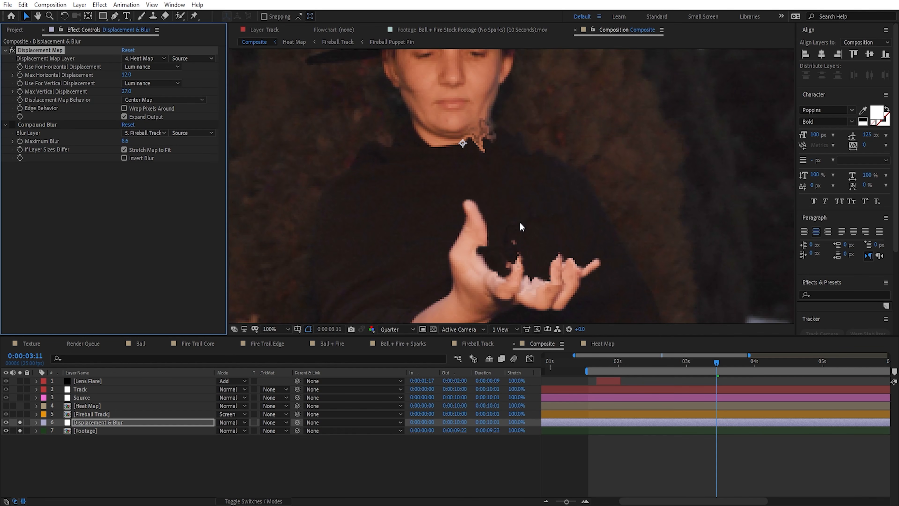
Step: Enable Compound Blur with Heat Map as its blur layer, set its maximum blur to 2, and inspect the hand
click(12, 124)
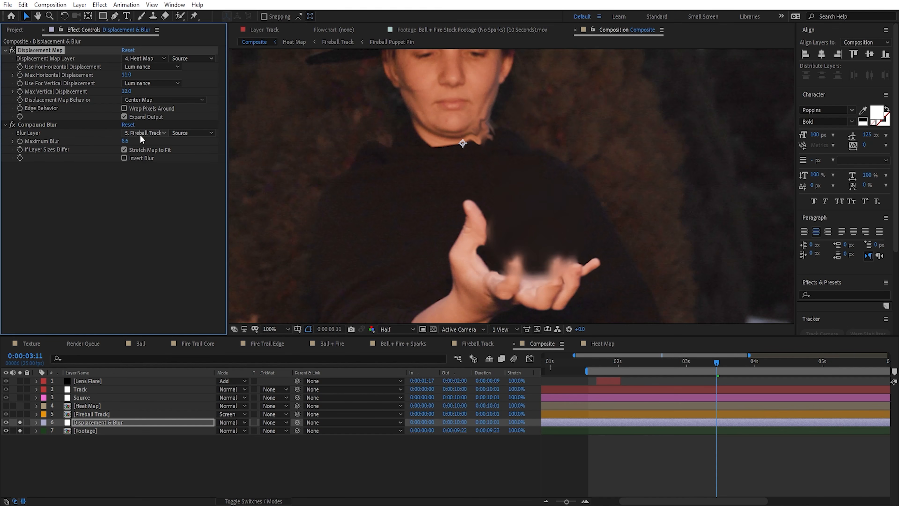
click(141, 136)
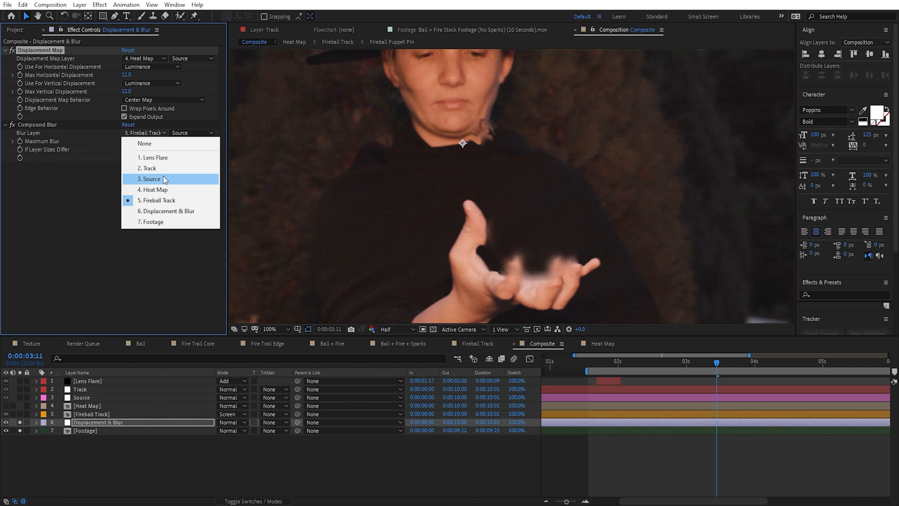
click(166, 195)
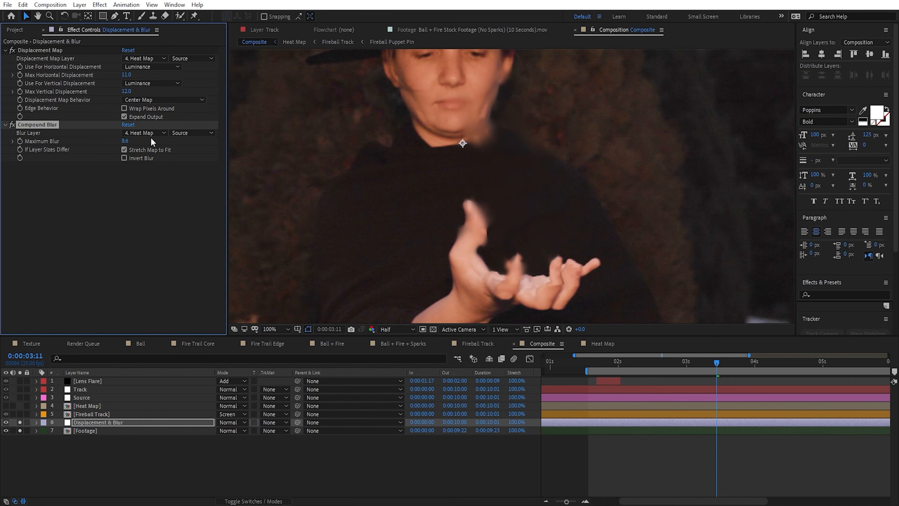
drag(125, 143, 119, 143)
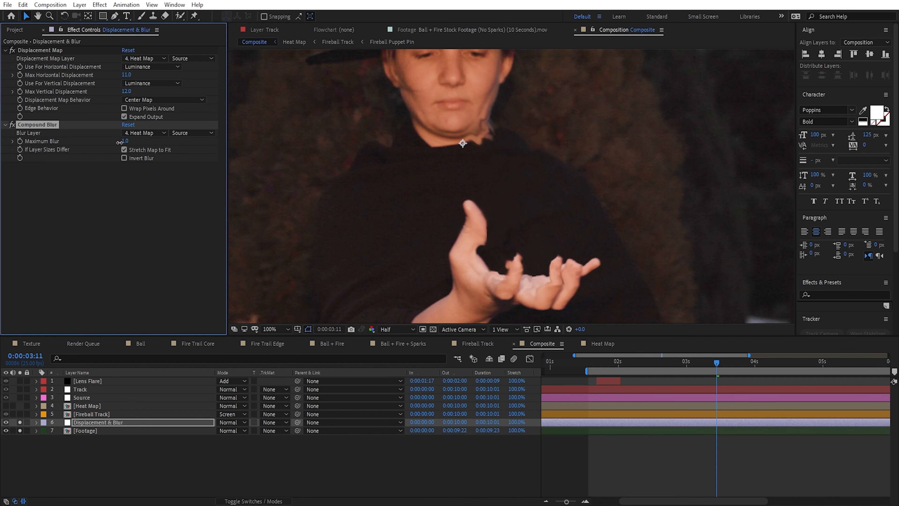
scroll(530, 274, up, 1)
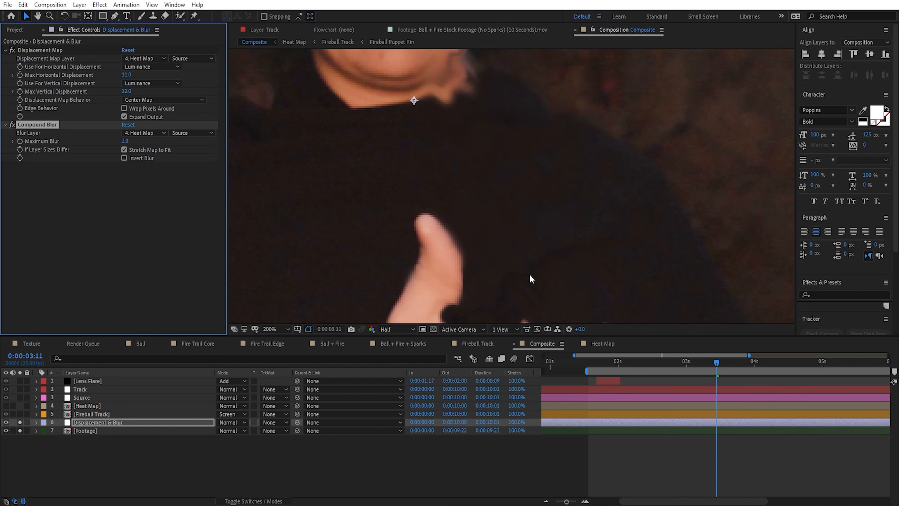
drag(530, 274, 404, 114)
scroll(381, 141, down, 1)
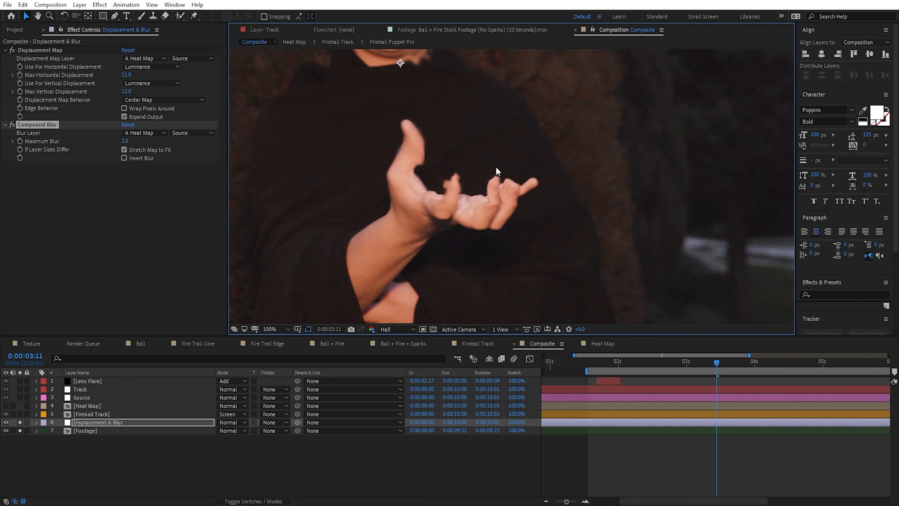
drag(412, 145, 406, 205)
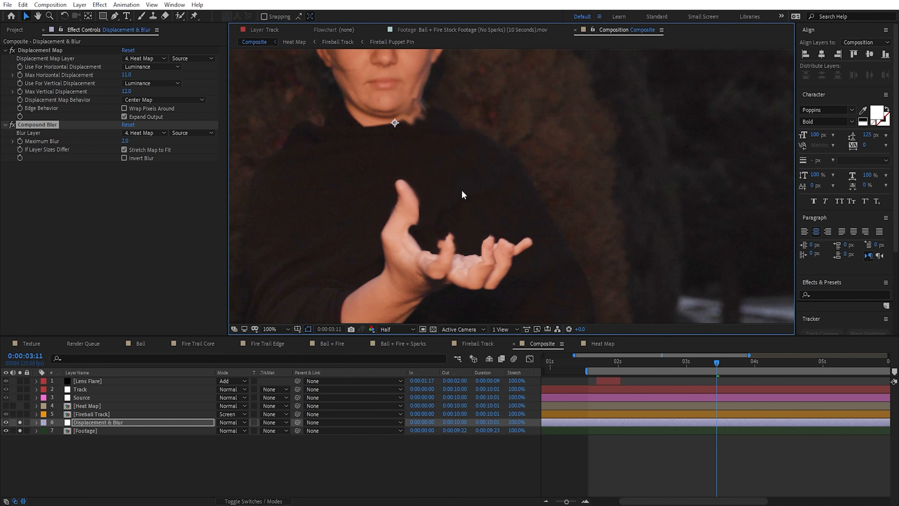
Step: Invert the Fractal Noise on the Heat Map composition's Fireball Track layer and check the distortion in Composite
click(603, 343)
click(103, 380)
scroll(76, 267, down, 10)
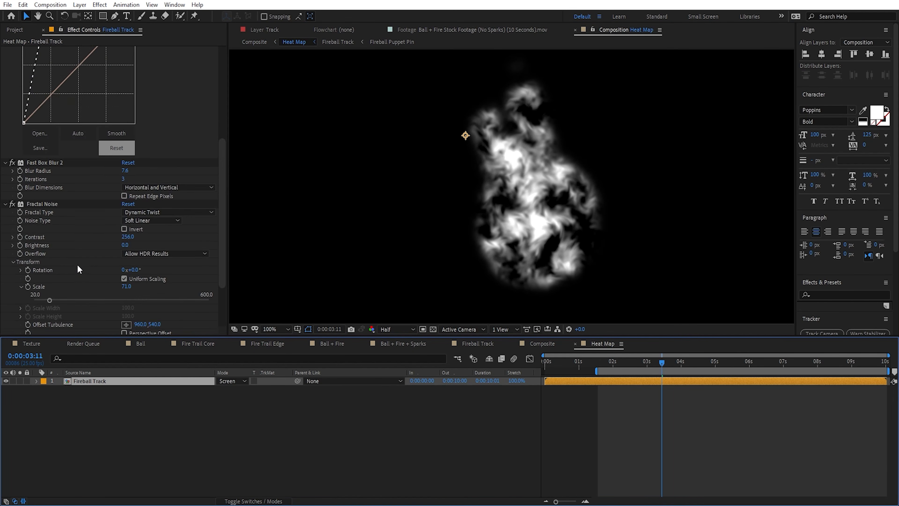
click(123, 156)
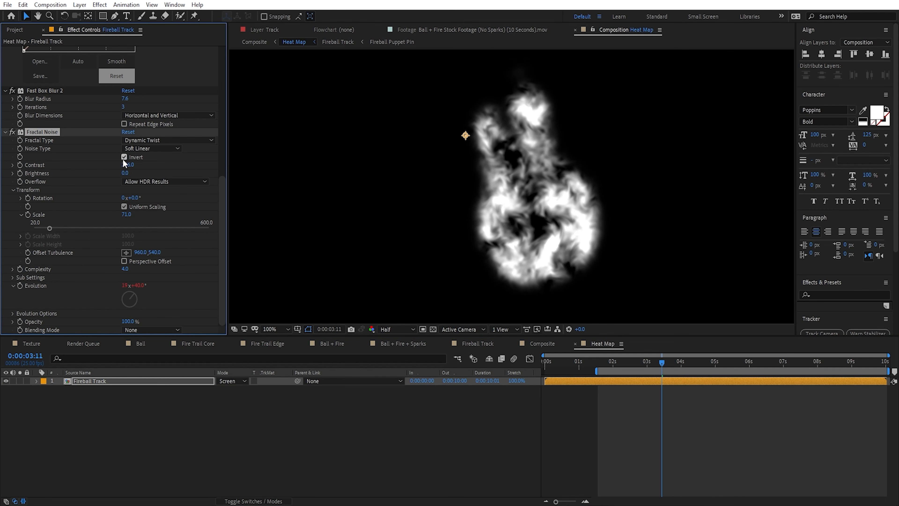
click(542, 343)
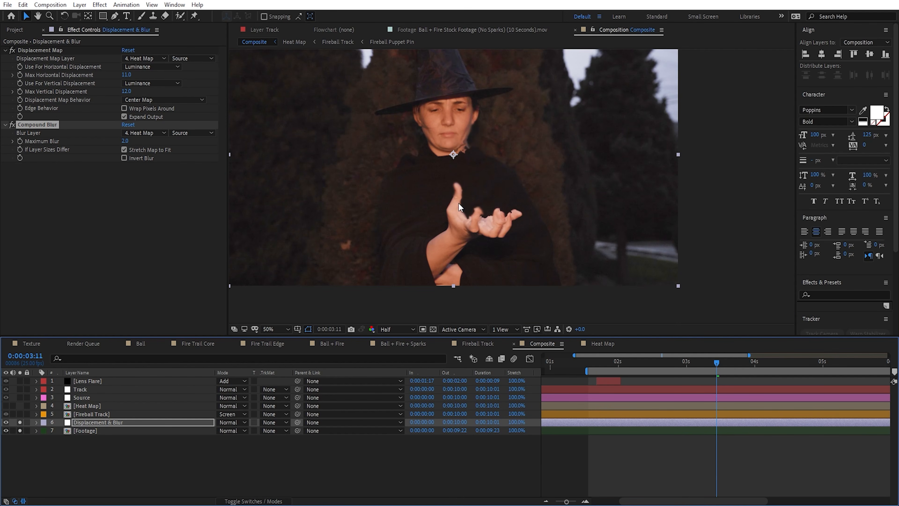
Step: Reduce the Heat Map's Fractal Noise scale to about 46.4 and return to the Composite composition
click(604, 342)
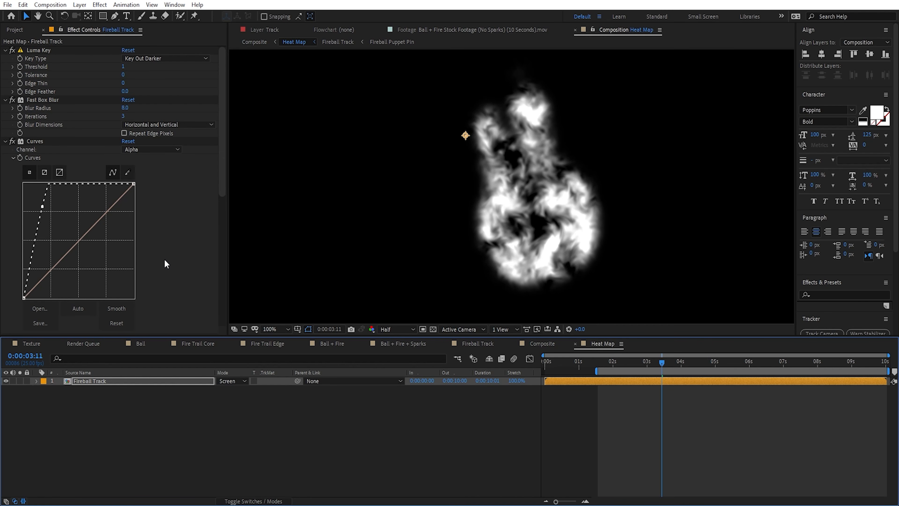
scroll(164, 258, down, 10)
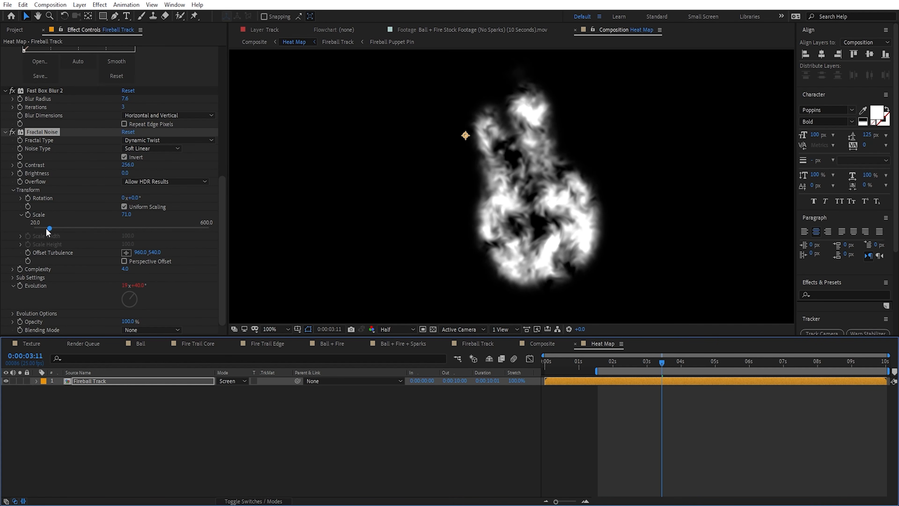
drag(49, 228, 42, 228)
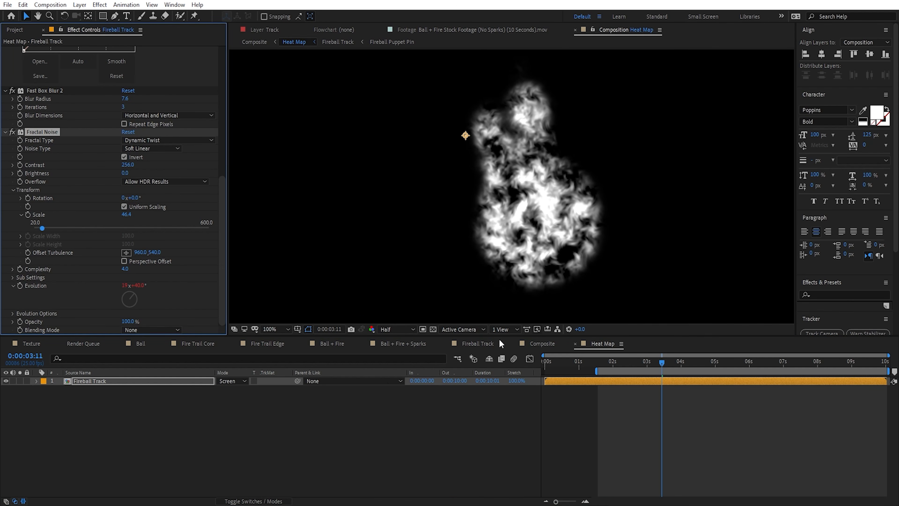
click(542, 343)
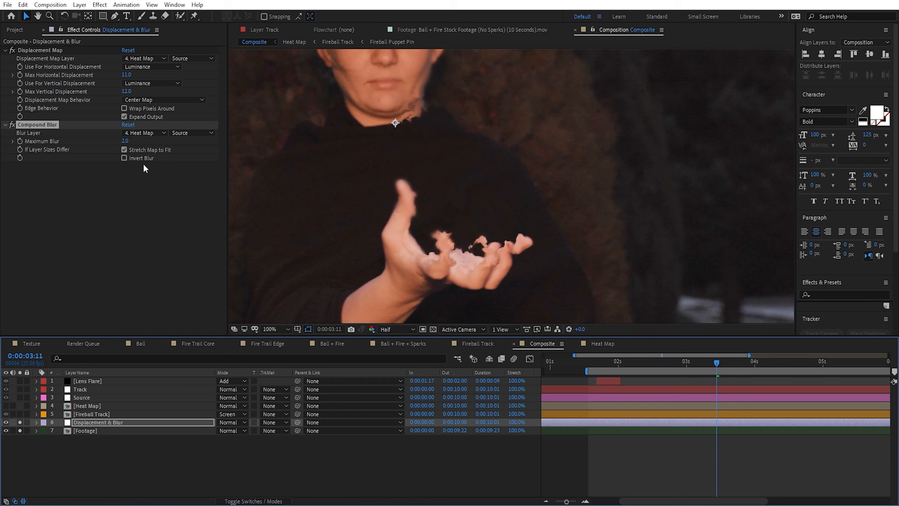
Step: Set both the maximum horizontal and maximum vertical displacement of the Displacement Map to 5
click(152, 88)
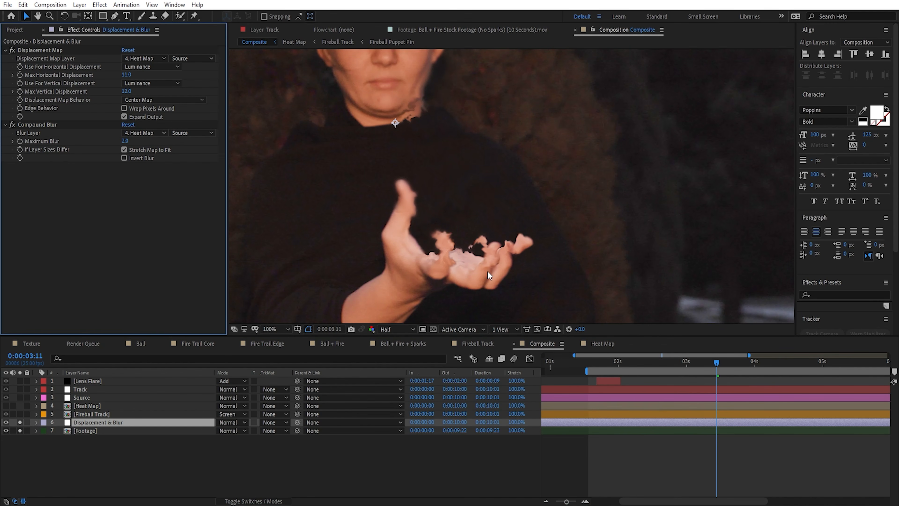
click(127, 75)
text(5)
key(Tab)
text(5)
key(Return)
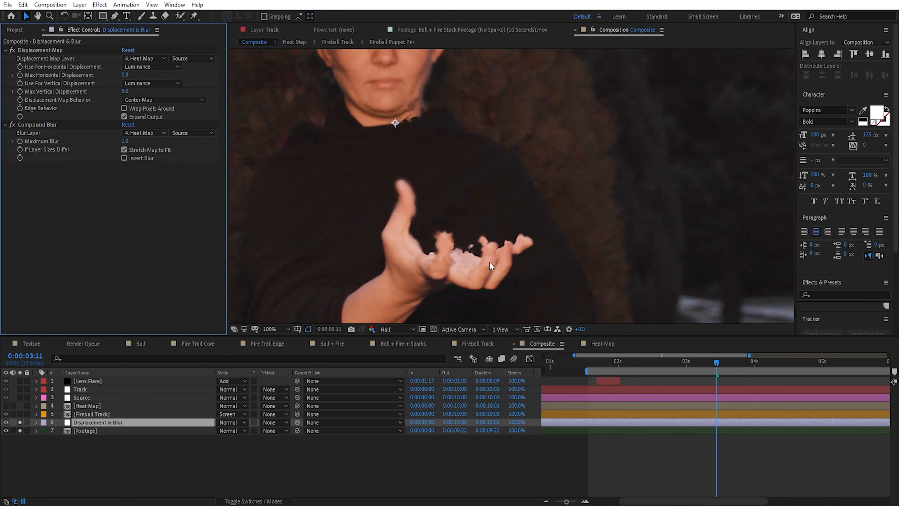
Step: Switch the Composite preview to Full resolution and examine the distortion around the hand and face
click(395, 329)
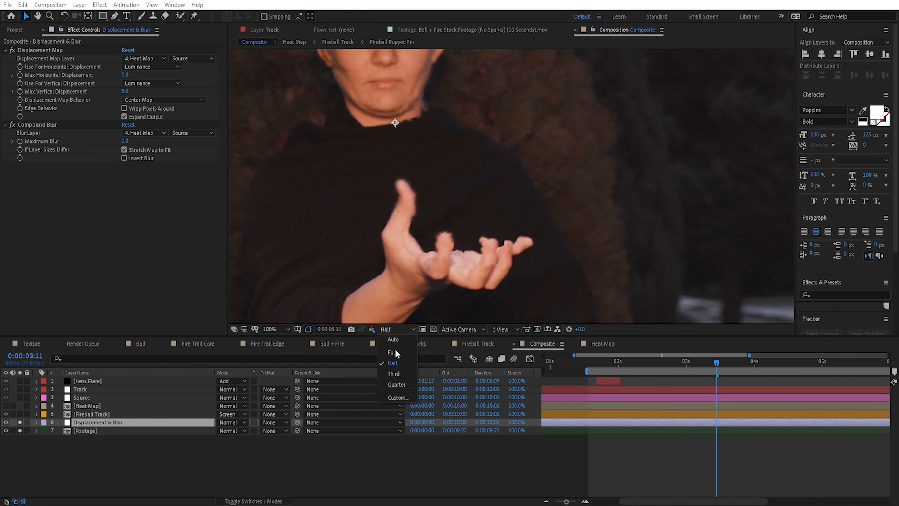
click(391, 368)
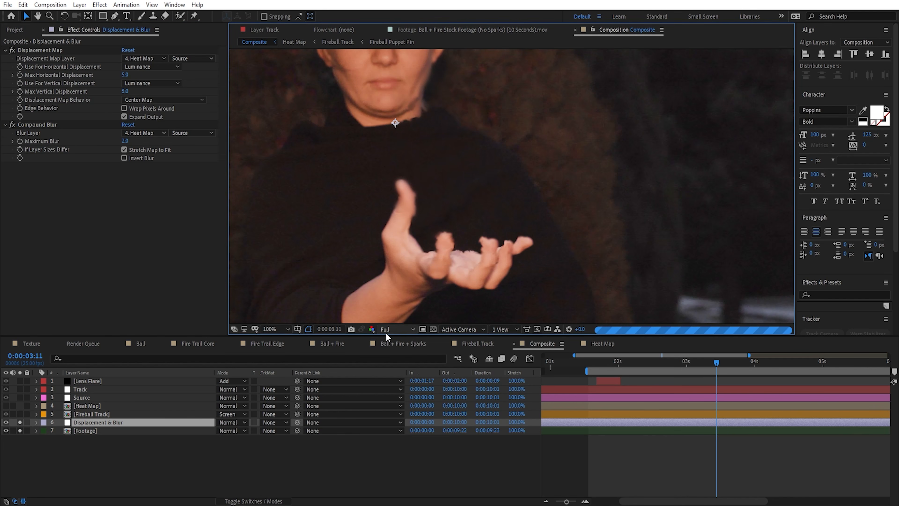
key(period)
drag(405, 179, 457, 239)
key(comma)
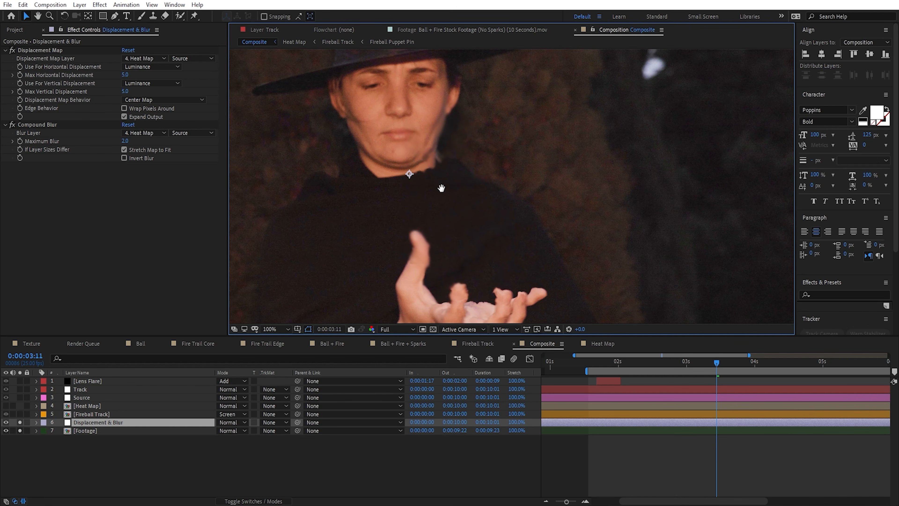
Step: In the Heat Map composition, set the first Fast Box Blur's radius to 2.6 and soften the noise edges with a stronger second blur
click(602, 344)
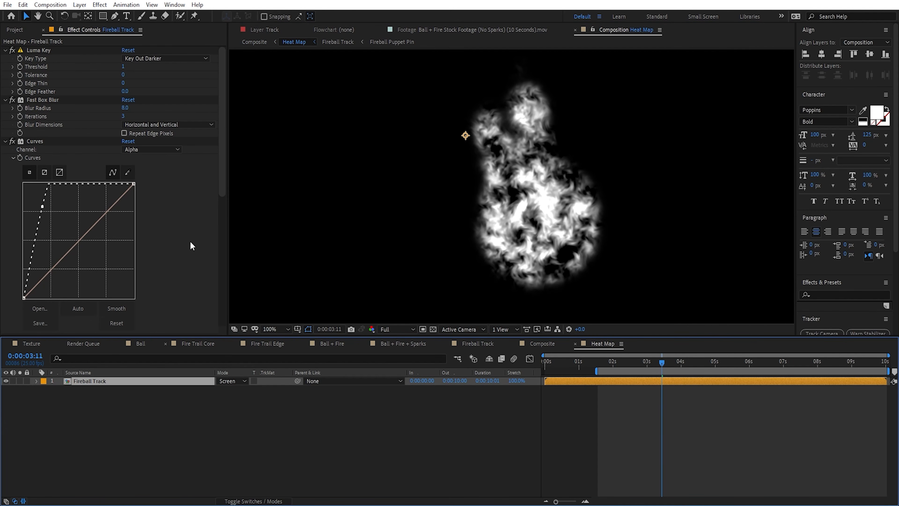
click(192, 245)
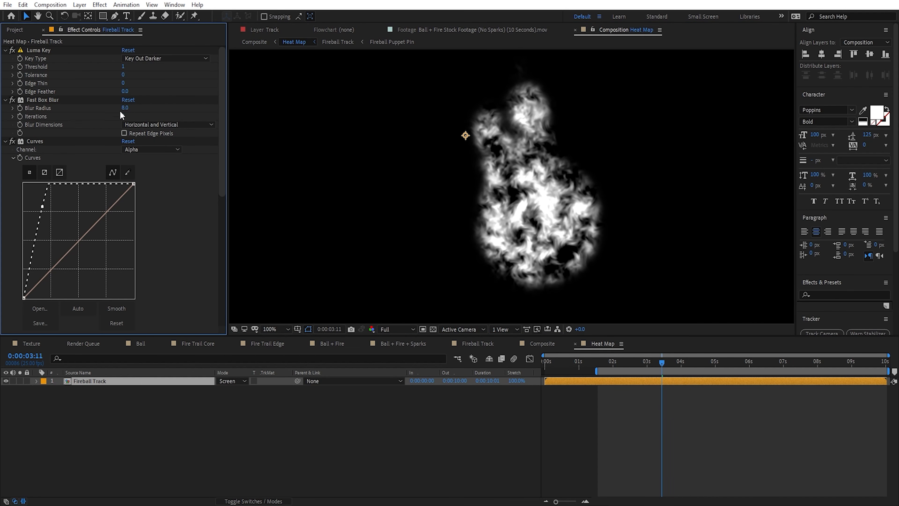
drag(124, 108, 114, 112)
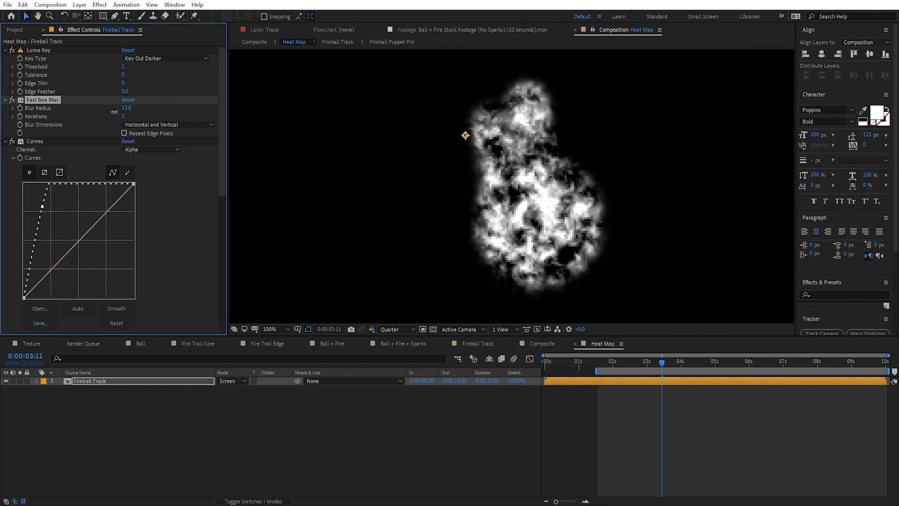
scroll(212, 266, down, 5)
drag(137, 176, 208, 195)
scroll(95, 128, up, 5)
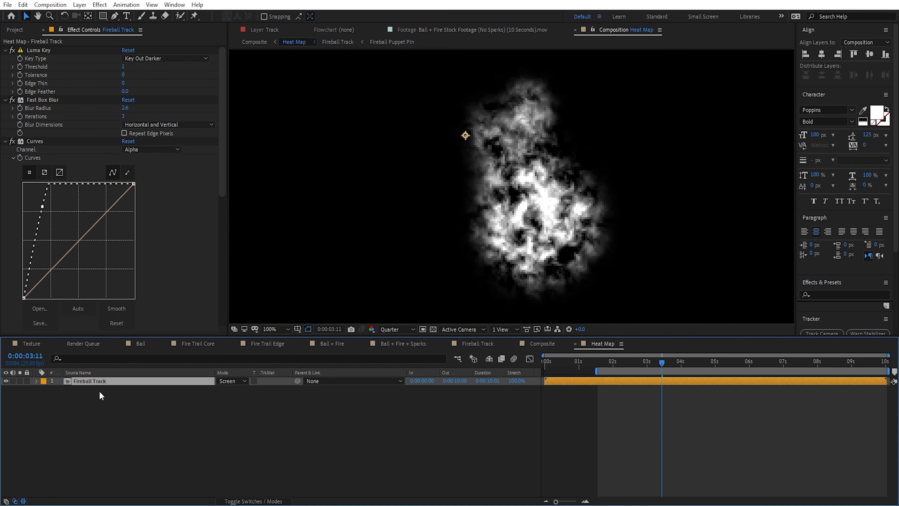
Step: Duplicate the Fireball Track layer in the Heat Map and raise the lower copy's second Fast Box Blur radius to 31.4
key(ctrl+d)
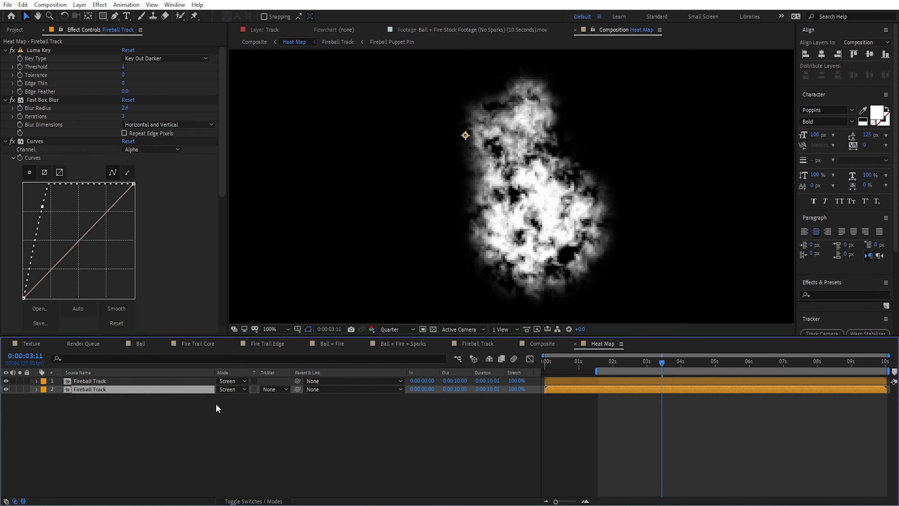
drag(125, 108, 179, 120)
scroll(216, 165, down, 5)
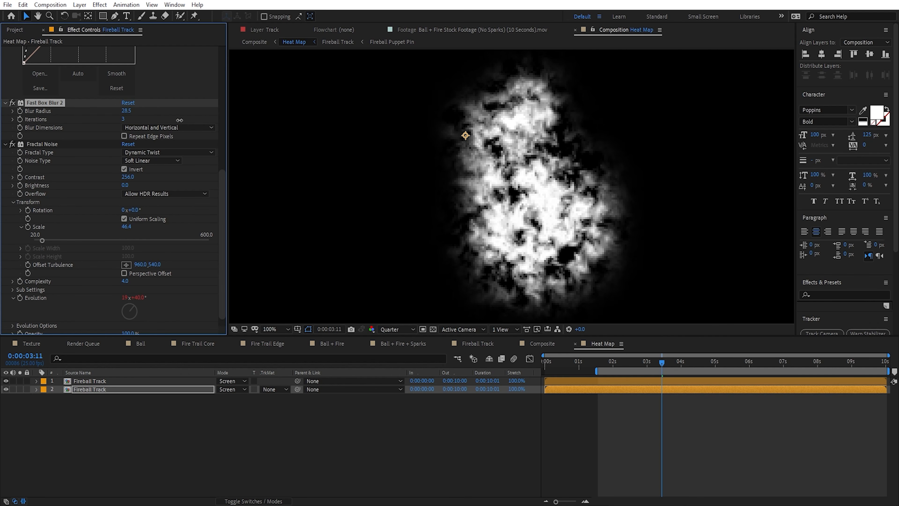
Step: Set the opacity of the lower Fireball Track copy in the Heat Map to 30%
key(t)
click(223, 397)
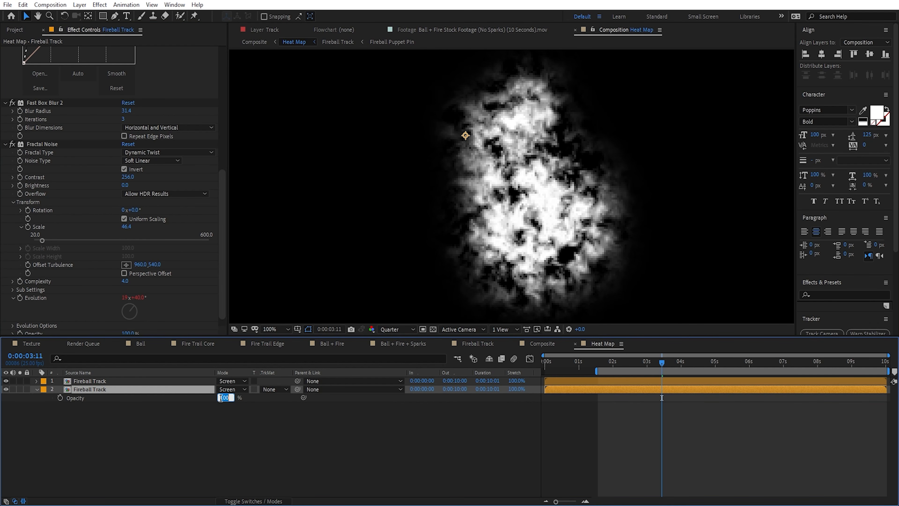
text(30)
key(Return)
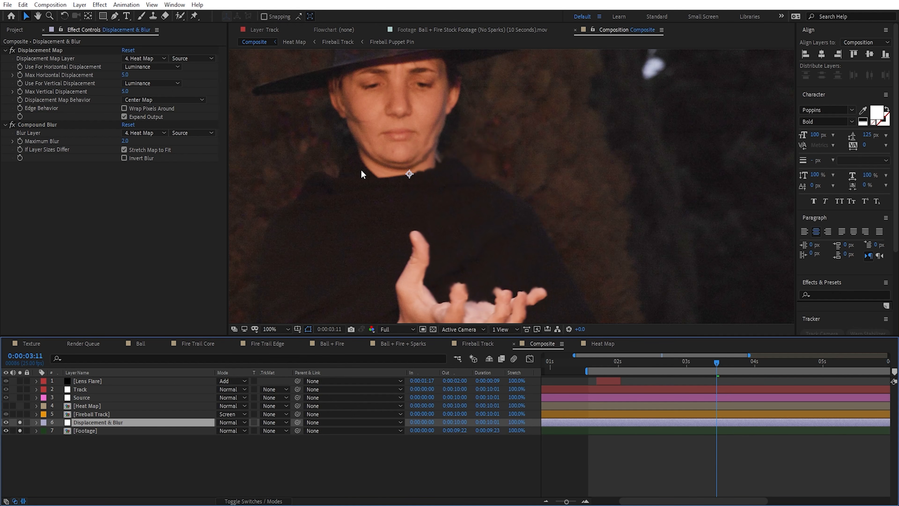
Step: Save the project from the Composite composition and add a black 1920 x 1080 solid named Particles
scroll(492, 232, down, 2)
key(ctrl+s)
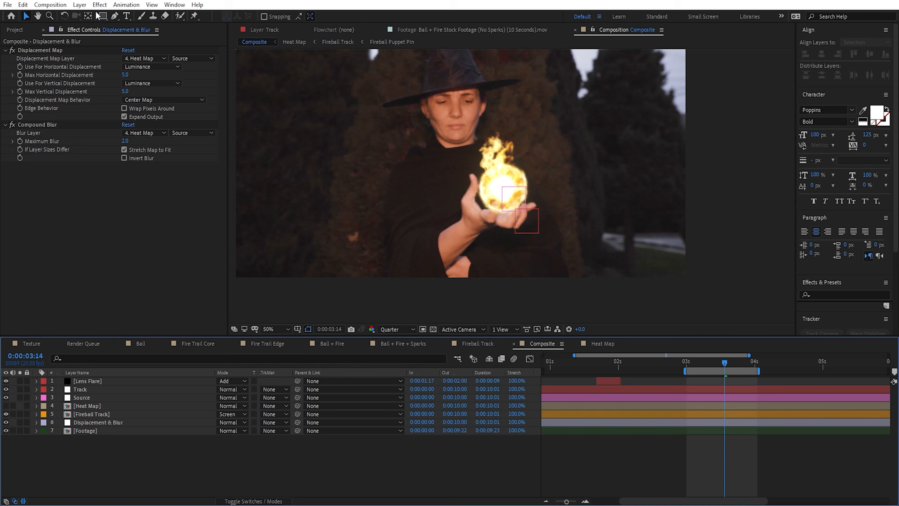
click(80, 4)
mouse_move(92, 16)
click(255, 28)
text(Particles)
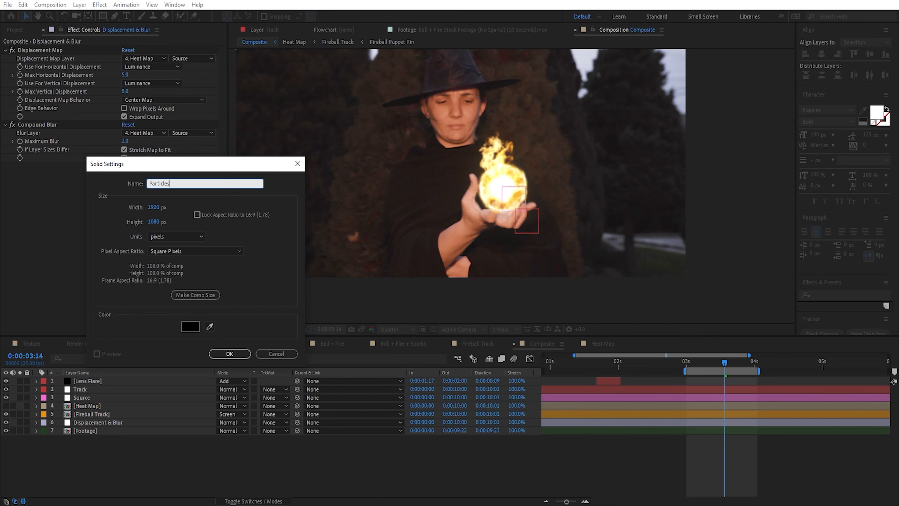
key(Return)
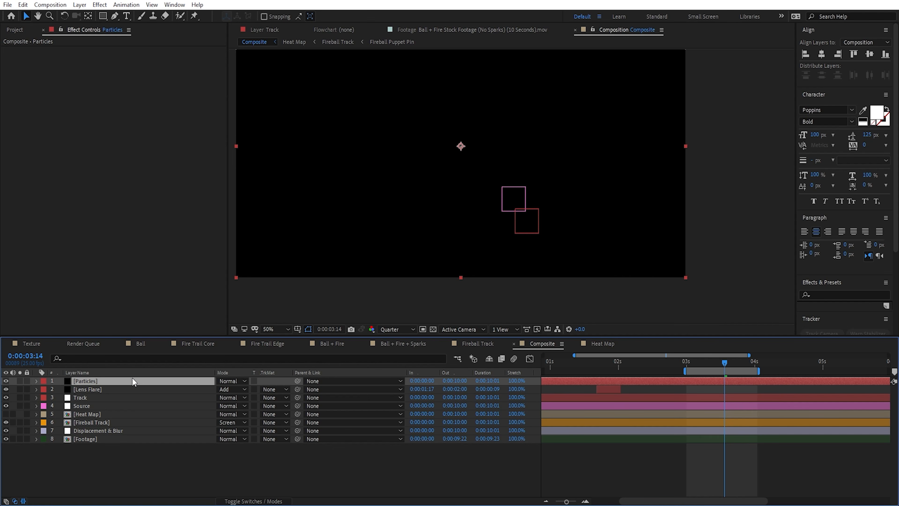
Step: Find the CC Particle Systems II effect by searching for "particle" and apply it to the Particles layer
key(ctrl+space)
text(pa)
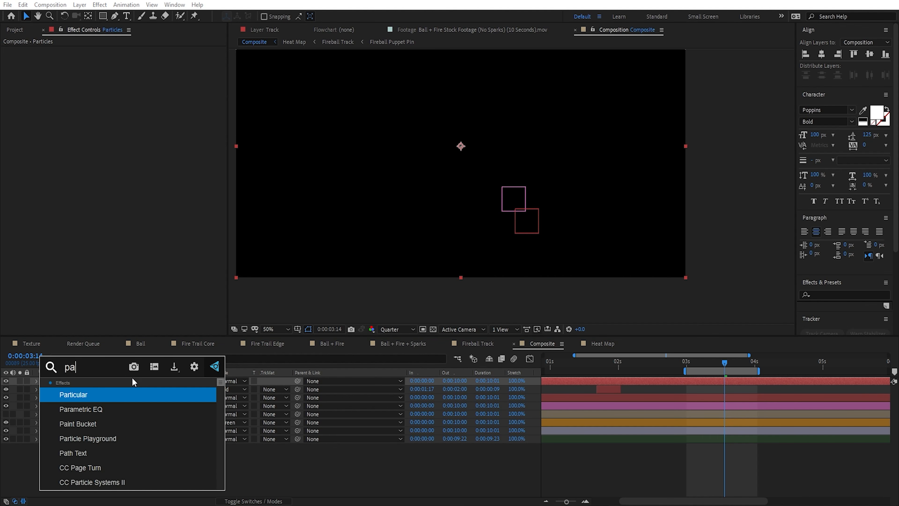
text(rticle)
key(Down)
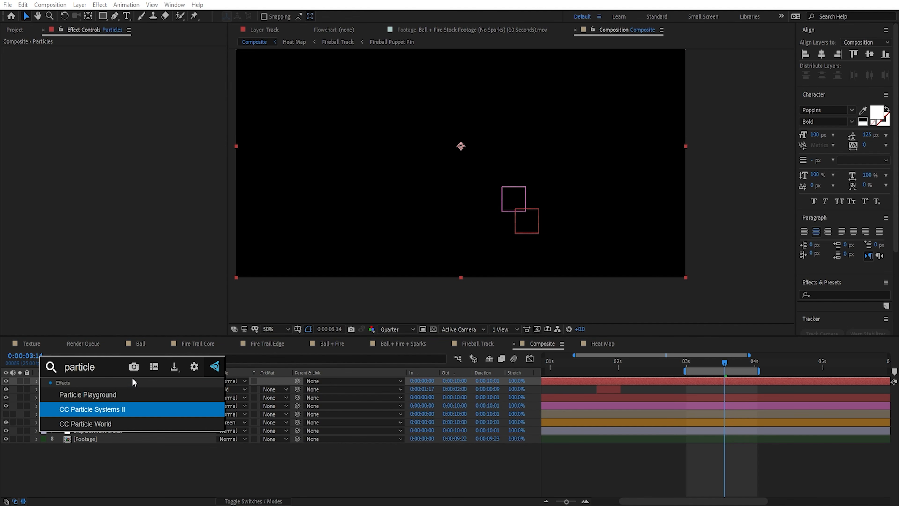
key(Down)
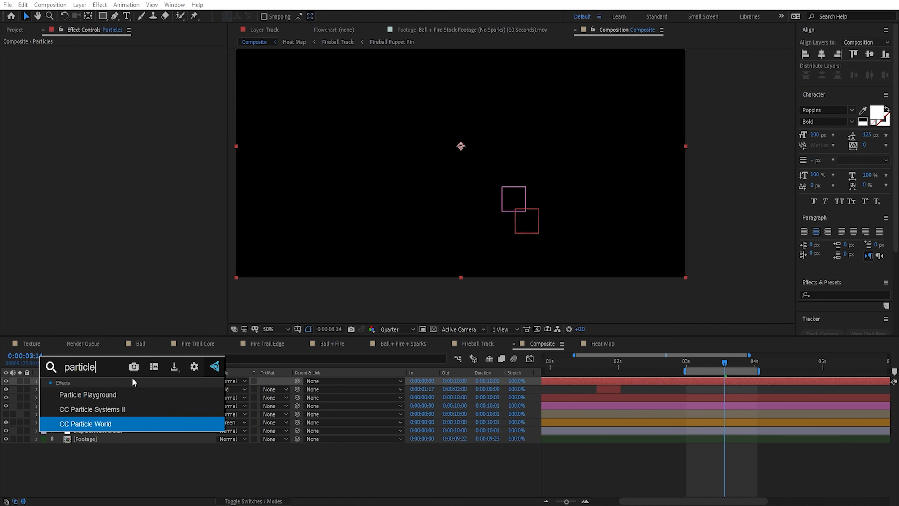
key(Up)
key(Return)
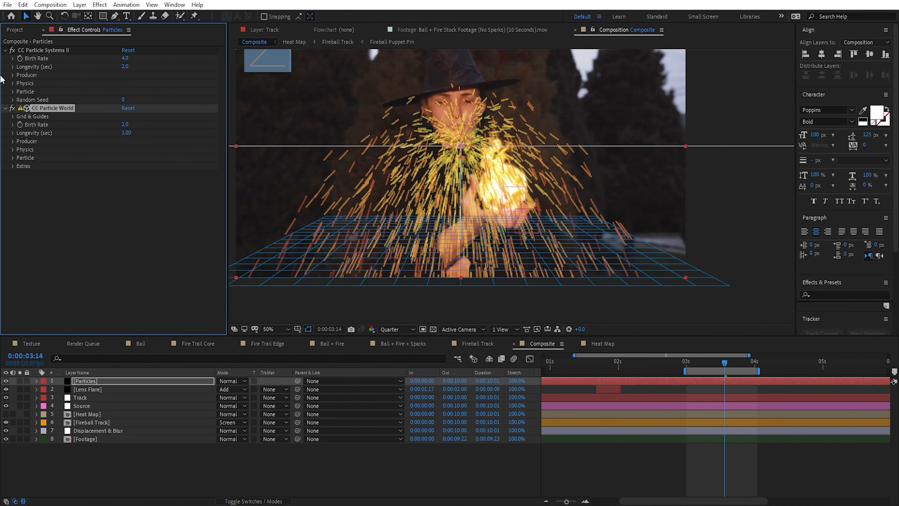
Step: Expand the Producer settings of the particle effects and delete CC Particle World from the Particles layer
click(101, 54)
click(13, 75)
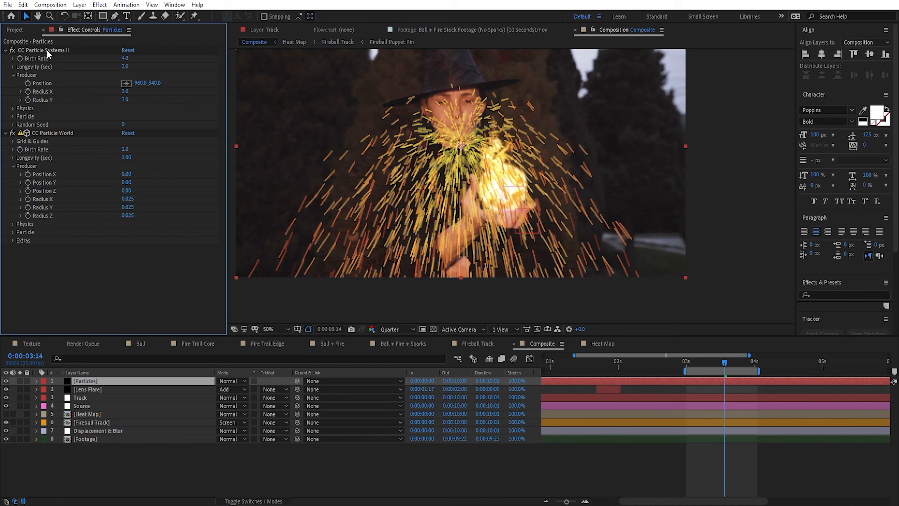
click(61, 134)
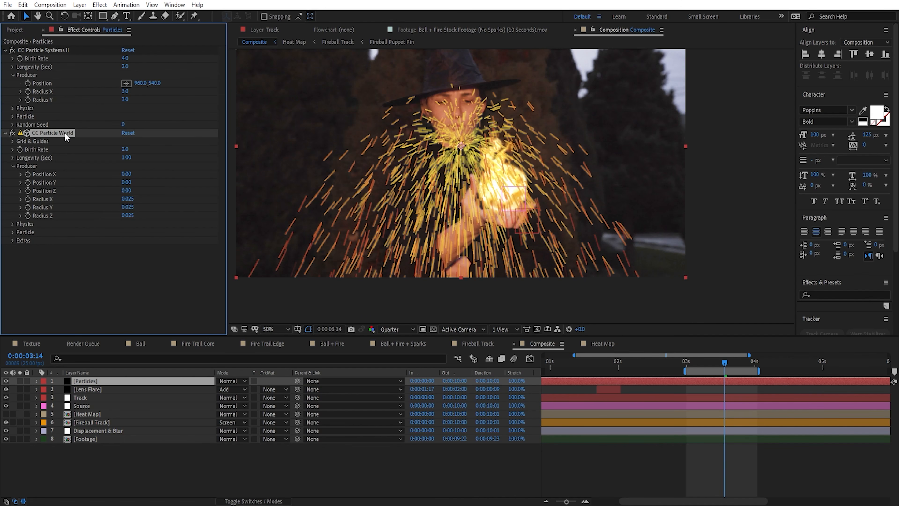
key(Delete)
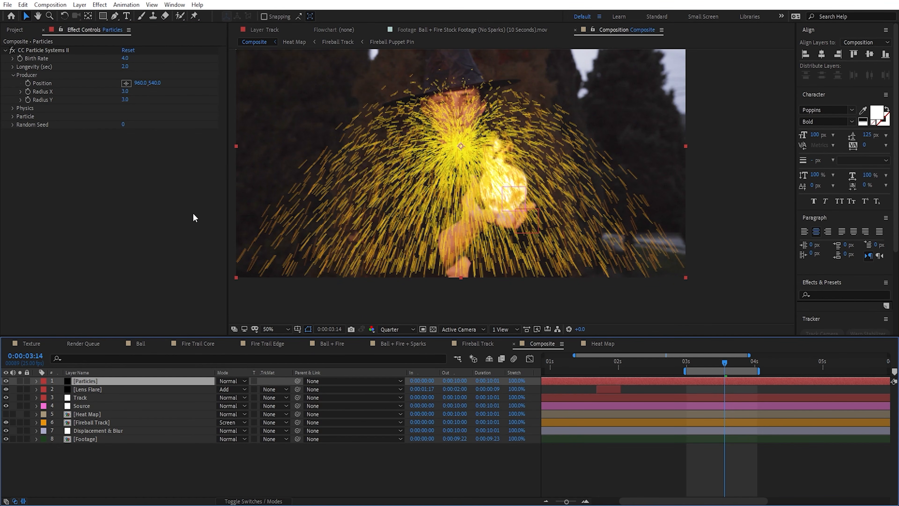
Step: Solo the Particles and Fireball Track layers and move to where the fireball first appears, around 0:00:01:18
click(19, 381)
key(h)
drag(465, 152, 452, 212)
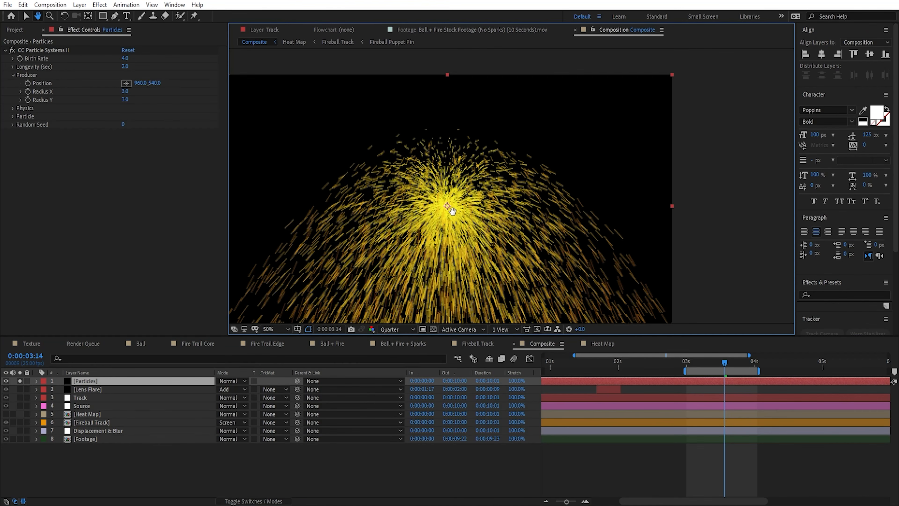
key(v)
drag(724, 361, 597, 359)
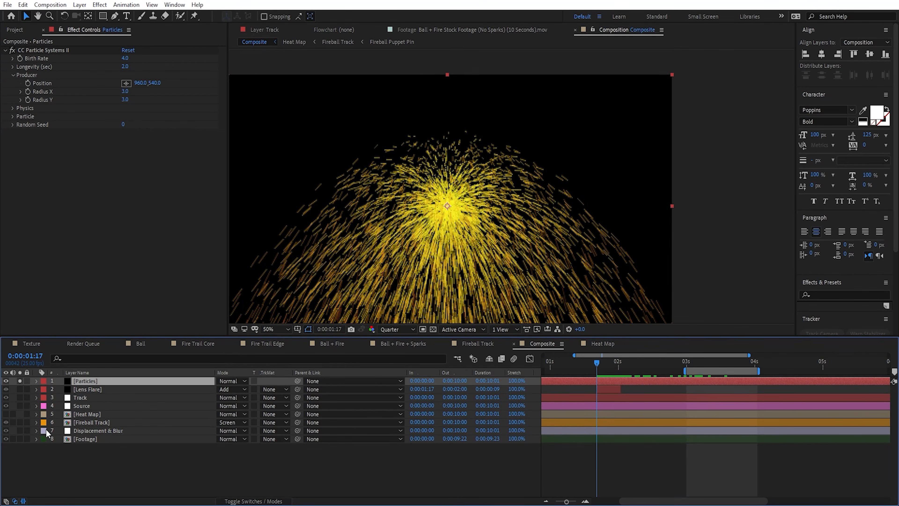
click(20, 422)
scroll(630, 412, up, 2)
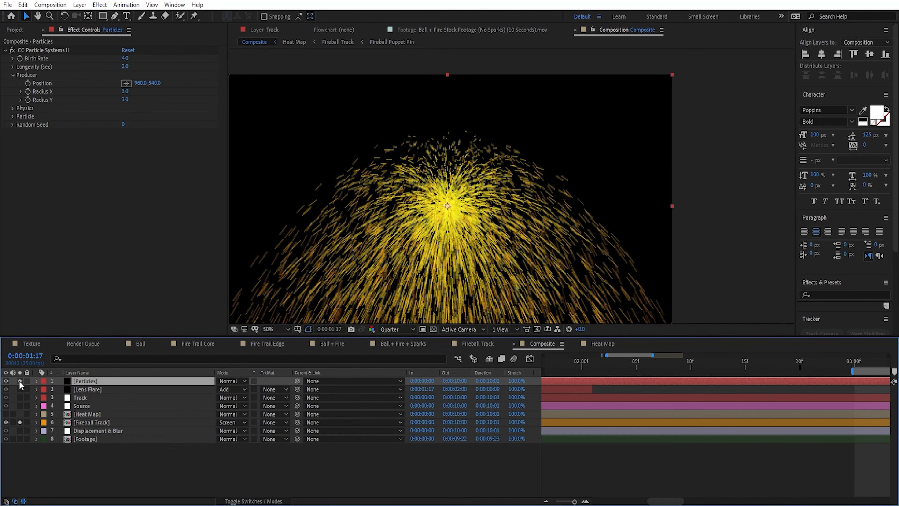
scroll(704, 400, down, 2)
click(692, 367)
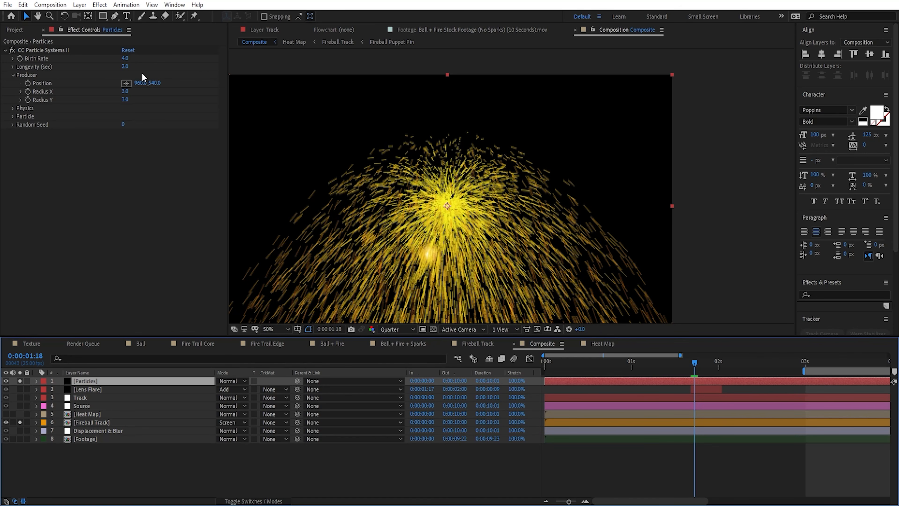
Step: Set the particle Birth Rate to 0 and start keyframing it at 0:00:01:17, just before the fireball appears
drag(125, 59, 106, 61)
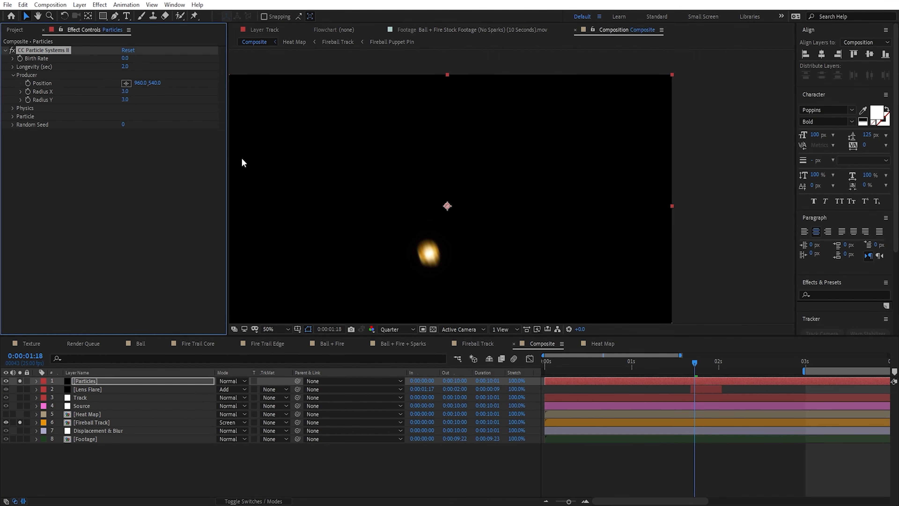
drag(697, 361, 666, 358)
click(22, 57)
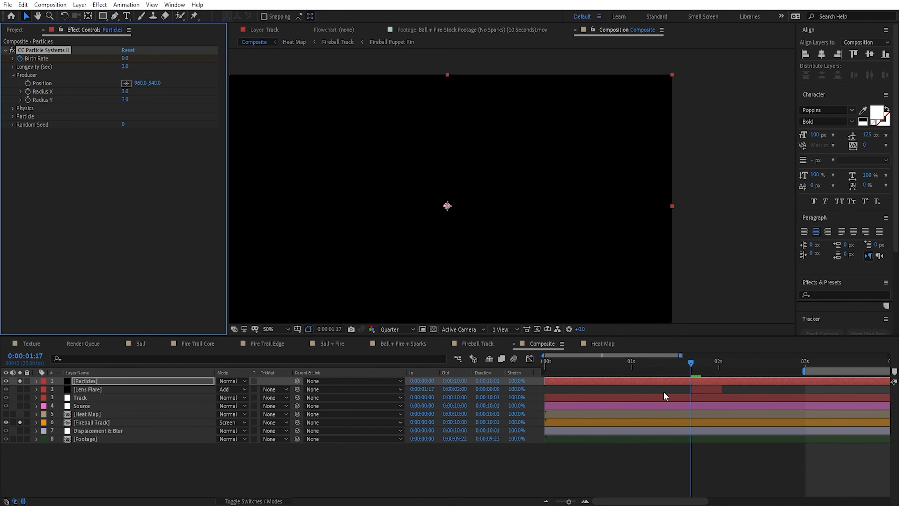
Step: Three frames on, at 0:00:01:20, keyframe the particle Birth Rate at 6
key(Page_Down)
key(Page_Down)
key(Page_Down)
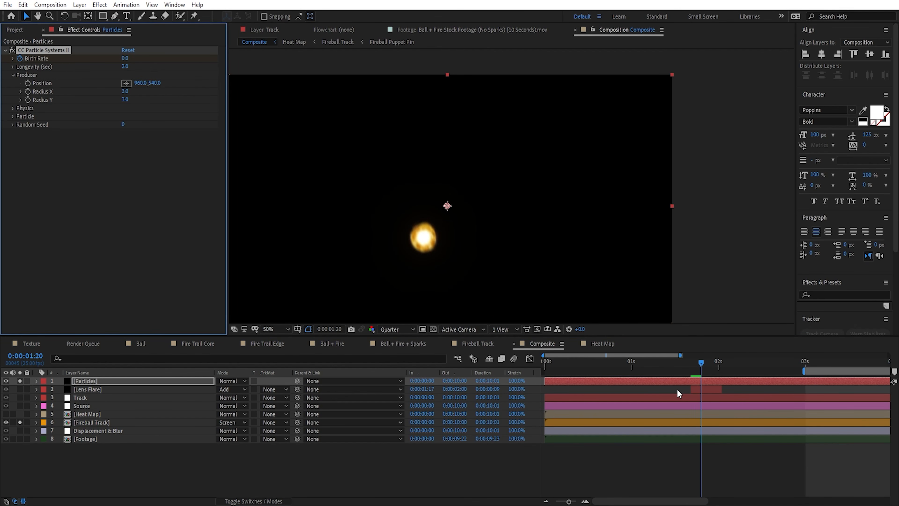
click(125, 58)
text(6)
key(Return)
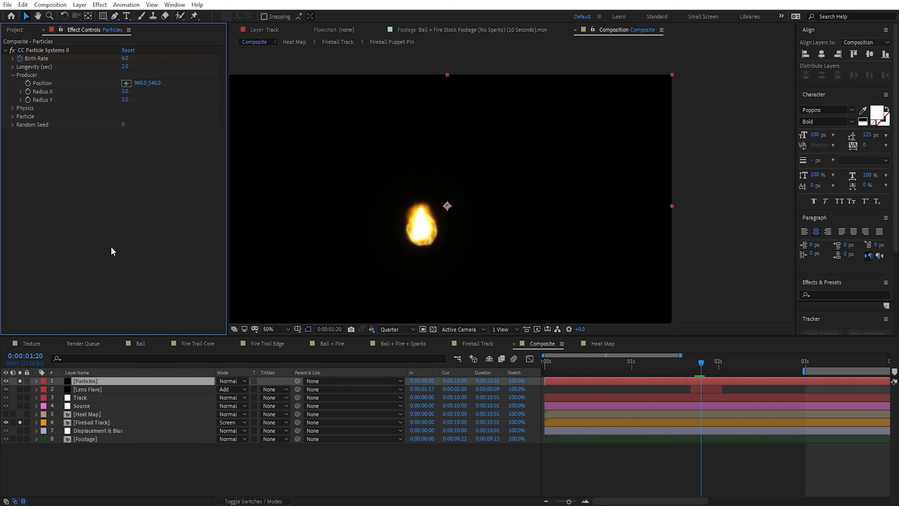
Step: At 0:00:01:23, keyframe the particle Birth Rate at 2 to end the initial burst
key(Page_Down)
key(Page_Down)
key(Page_Down)
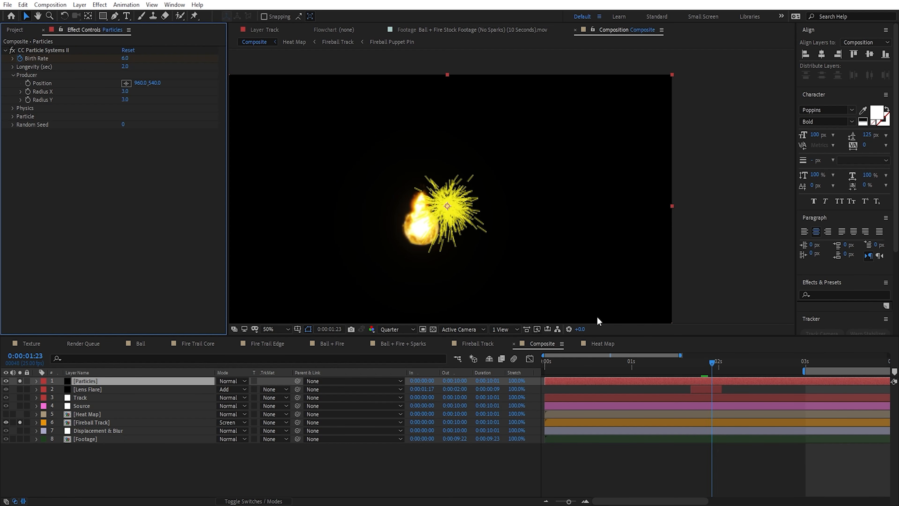
click(124, 58)
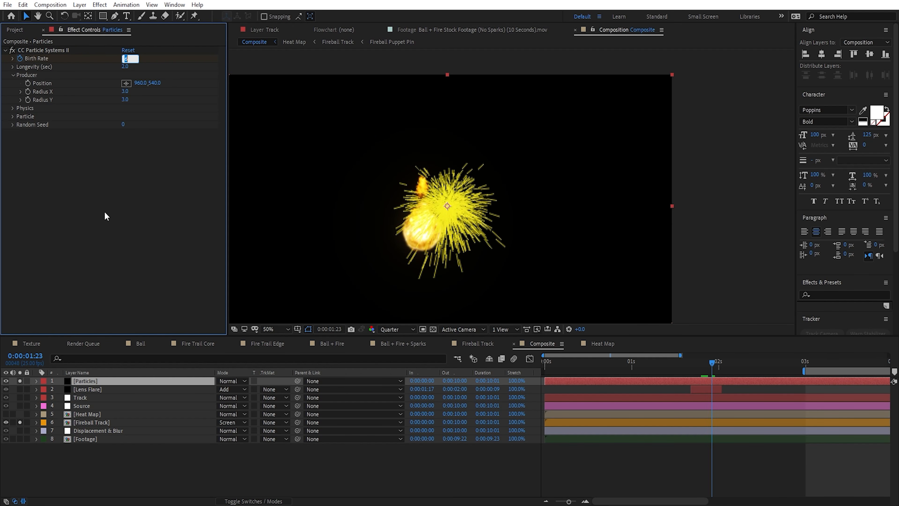
text(2)
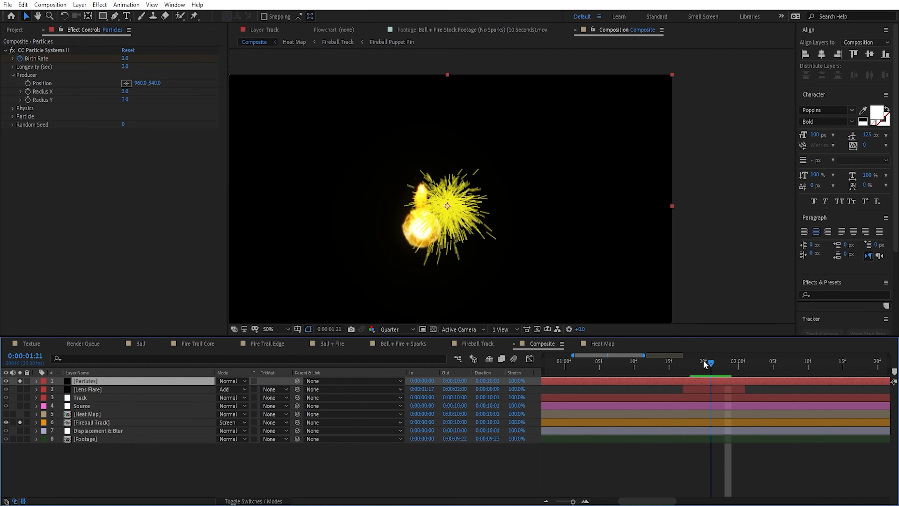
Step: Preview the spark burst and shorten the particle Longevity to 0.5 seconds
drag(705, 365, 864, 391)
key(space)
drag(730, 411, 640, 409)
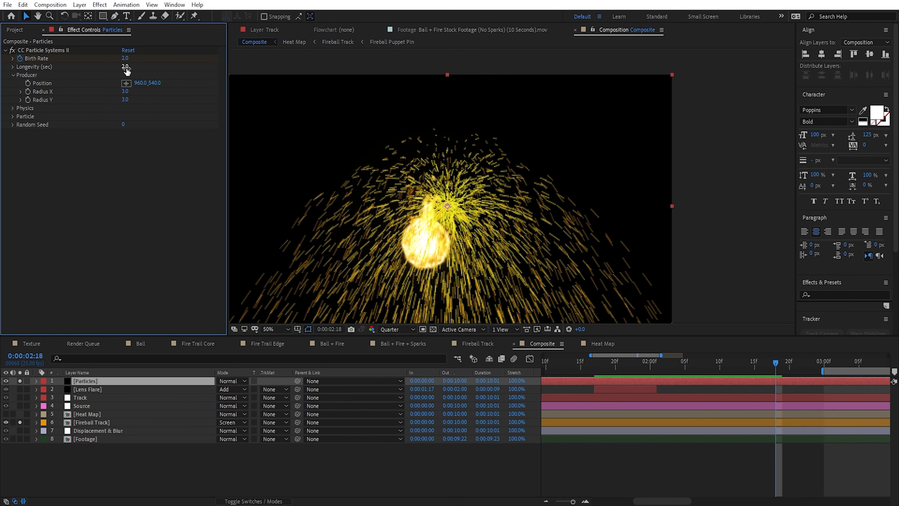
drag(125, 66, 61, 74)
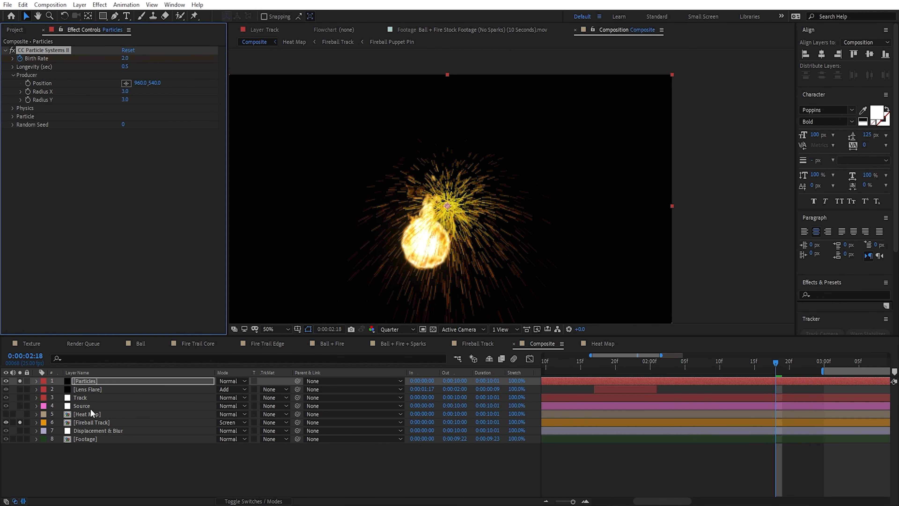
Step: Link the particle Producer Position to the Source null's Position with an expression so the sparks follow the fireball
click(85, 405)
key(p)
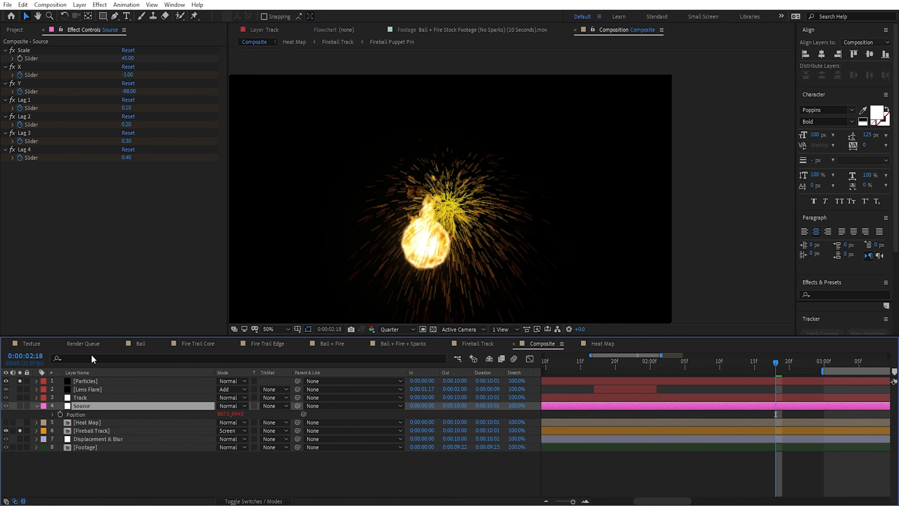
click(97, 381)
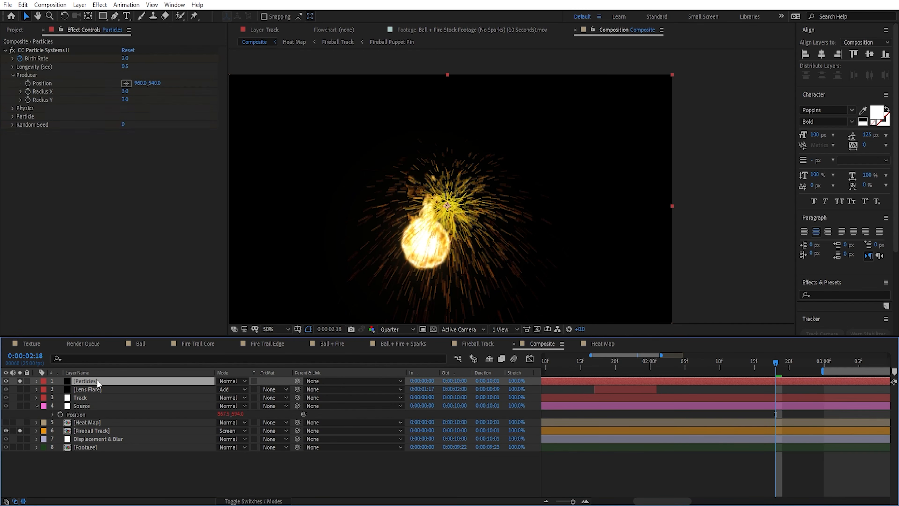
alt+click(28, 85)
drag(243, 439, 113, 460)
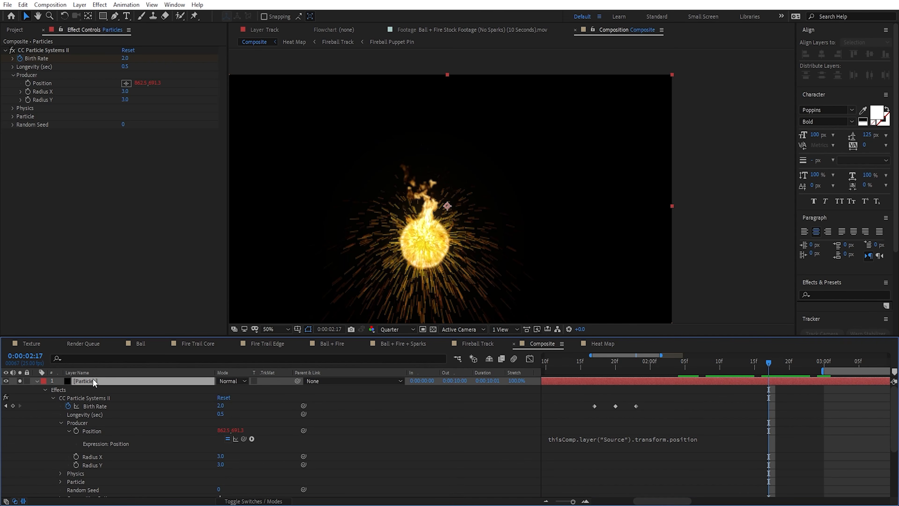
Step: In the particle Physics settings, keep the Explosive animation, reduce Velocity to 0.2 and raise Inherit Velocity to 146%
click(13, 108)
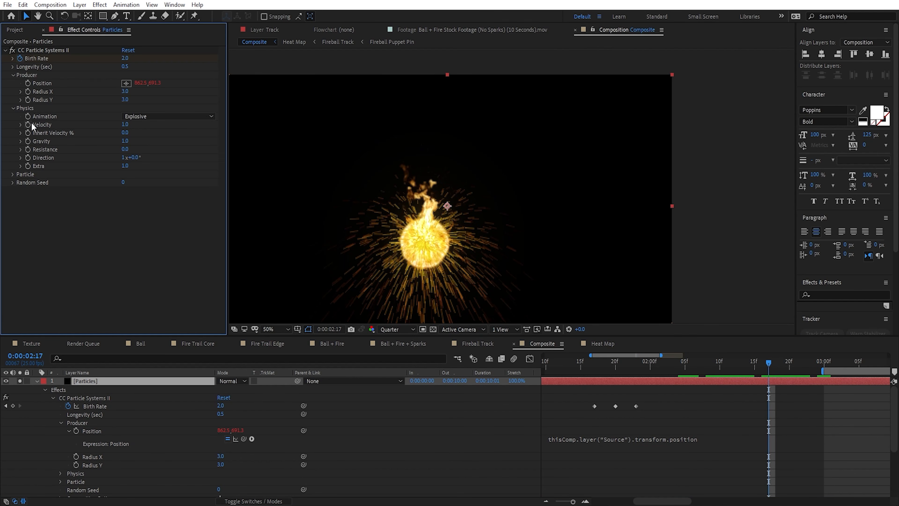
click(136, 117)
click(78, 128)
mouse_move(125, 125)
mouse_down()
mouse_move(93, 128)
mouse_move(227, 140)
mouse_up()
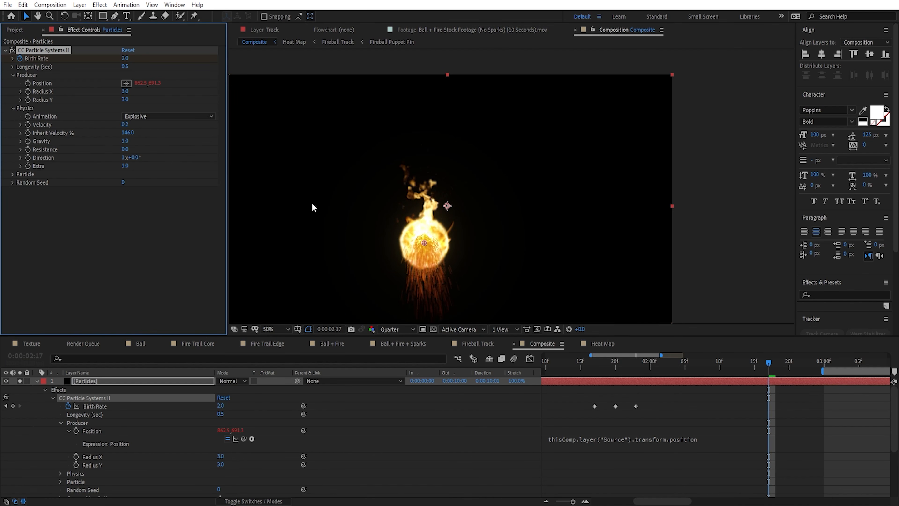
Step: Preview the sparks' motion from about 0:00:02:00 and lower Inherit Velocity to 31%
drag(651, 365, 654, 394)
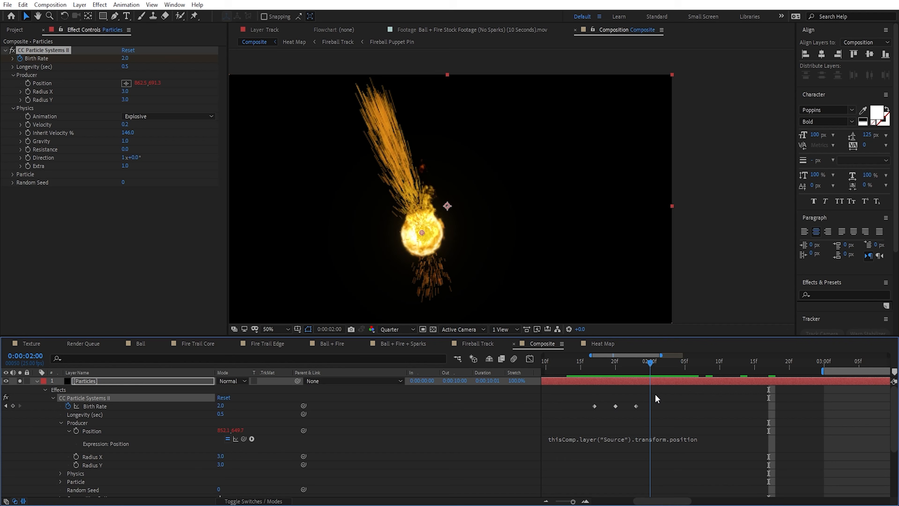
key(Page_Up)
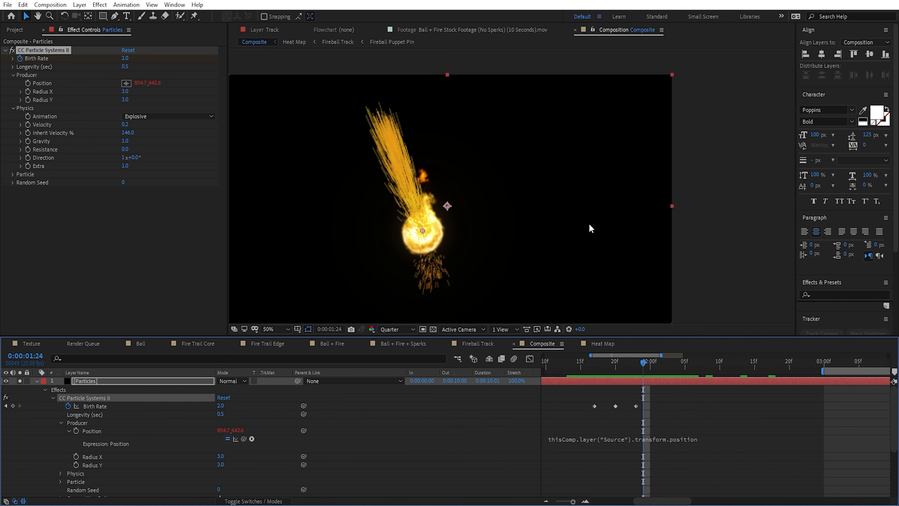
key(space)
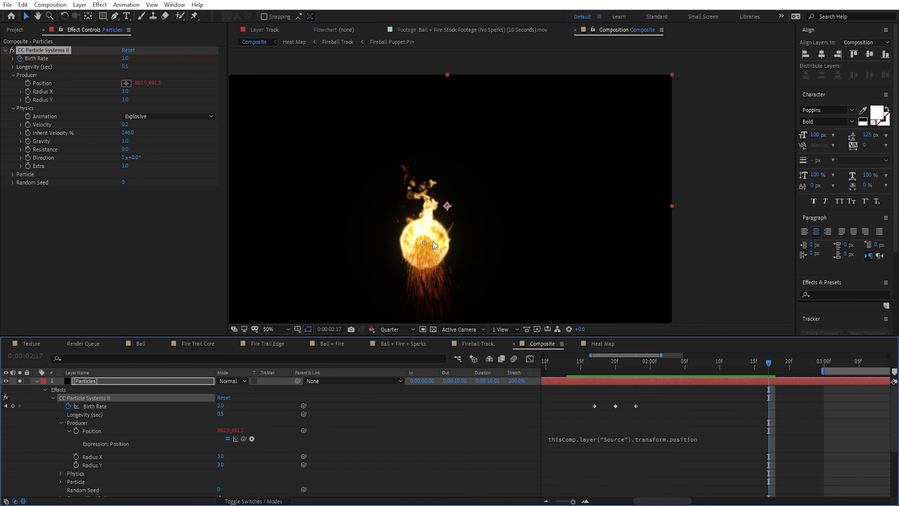
key(space)
click(128, 134)
text(30)
key(Return)
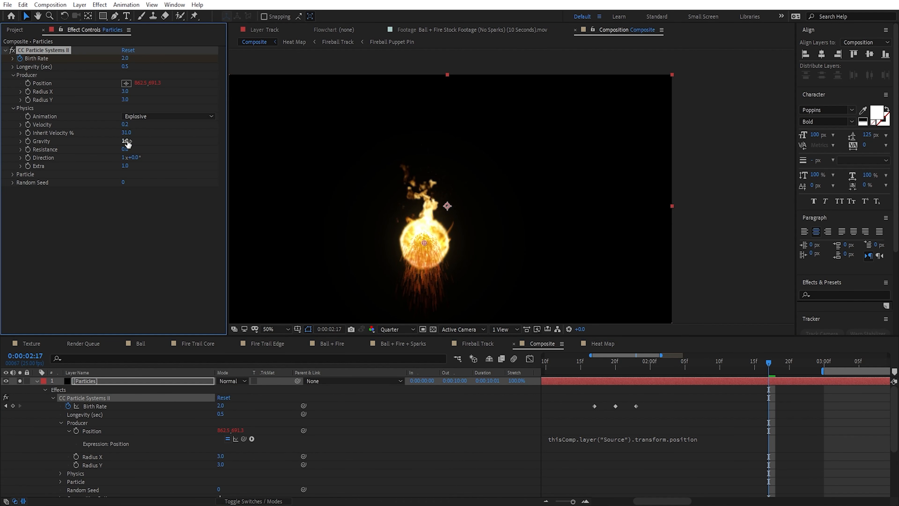
Step: In the particle Physics settings, set Gravity to -2.5 and Resistance to 4.4
drag(126, 143, 58, 144)
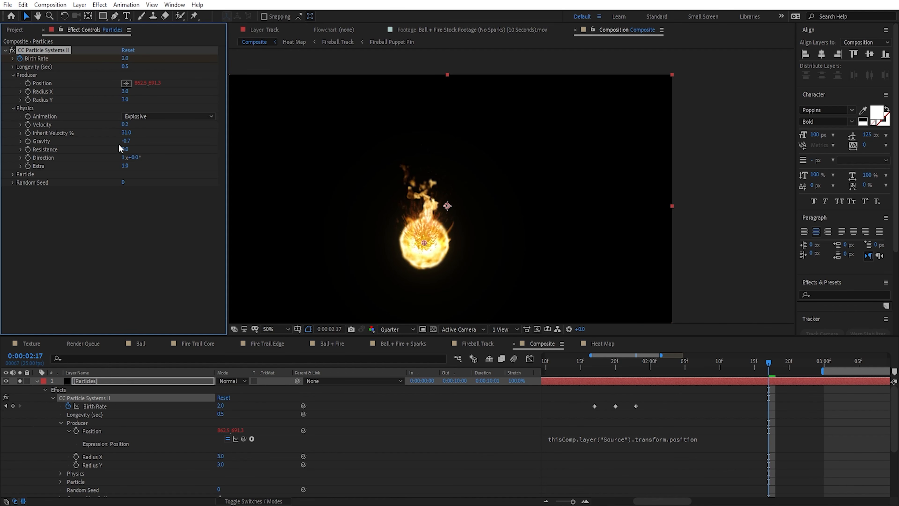
click(127, 141)
text(0)
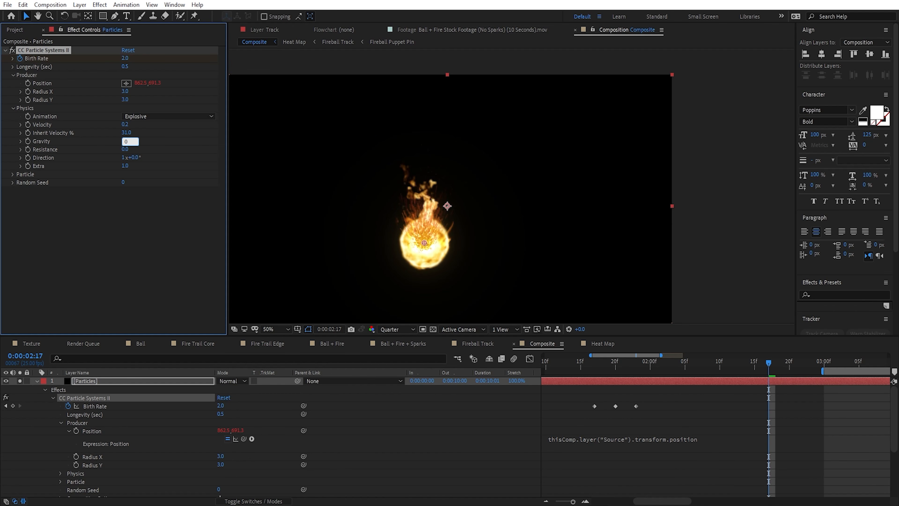
text(-2.5)
key(Return)
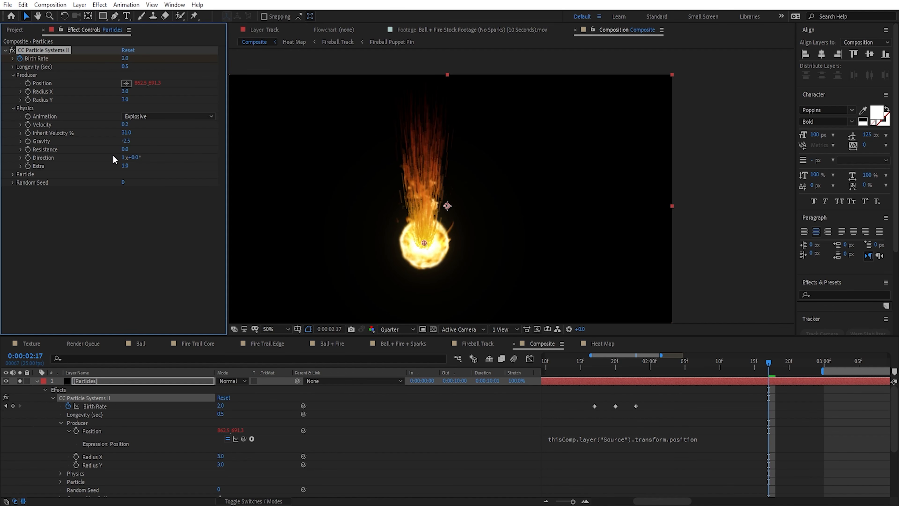
drag(125, 149, 151, 156)
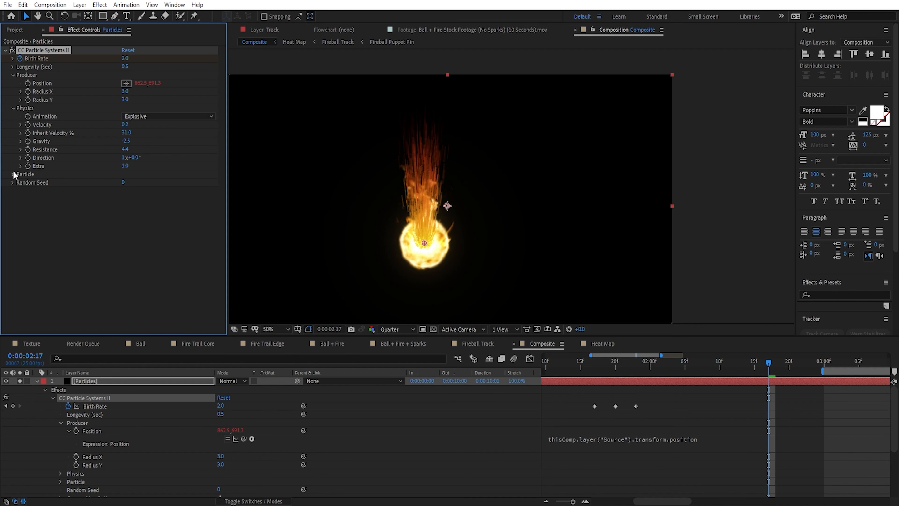
Step: Change the Particle Type to Faded Sphere with a Birth Size of 0.02 and a Death Size of 0.01
click(166, 182)
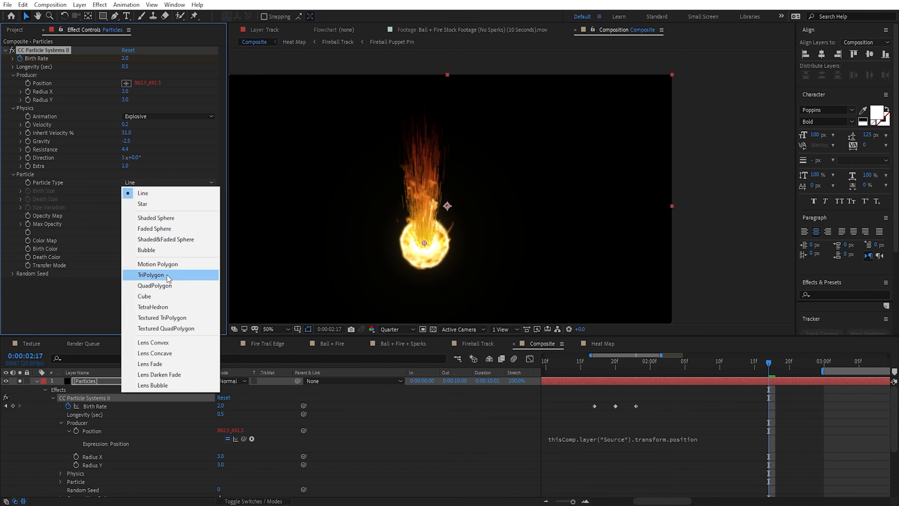
click(172, 229)
drag(125, 190, 25, 207)
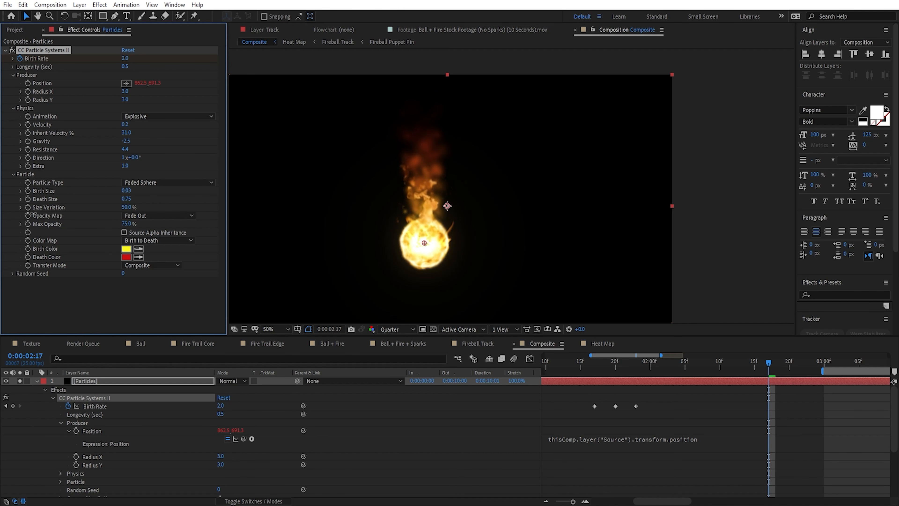
click(127, 190)
key(Tab)
text(0.01)
key(Return)
Step: Switch the preview to full resolution and unsolo the Fireball Track layer to inspect the particles alone
click(409, 332)
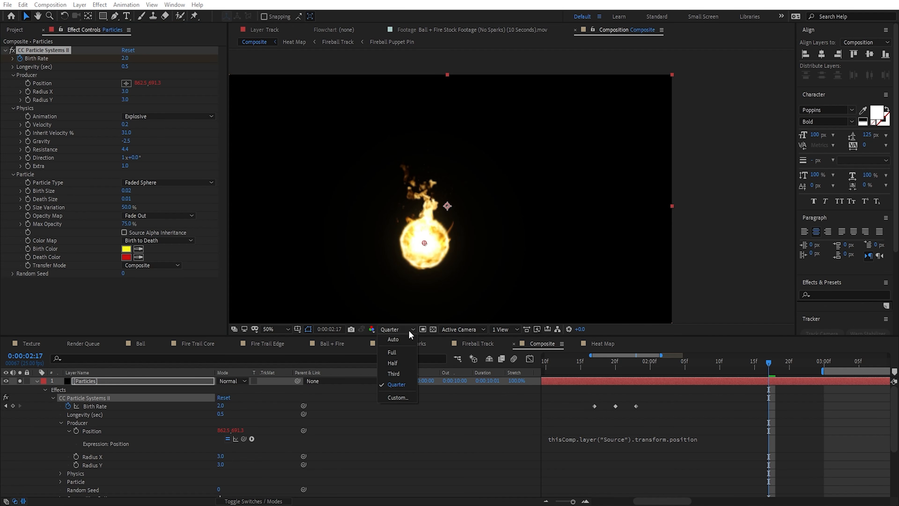
click(383, 356)
scroll(43, 443, down, 5)
click(20, 475)
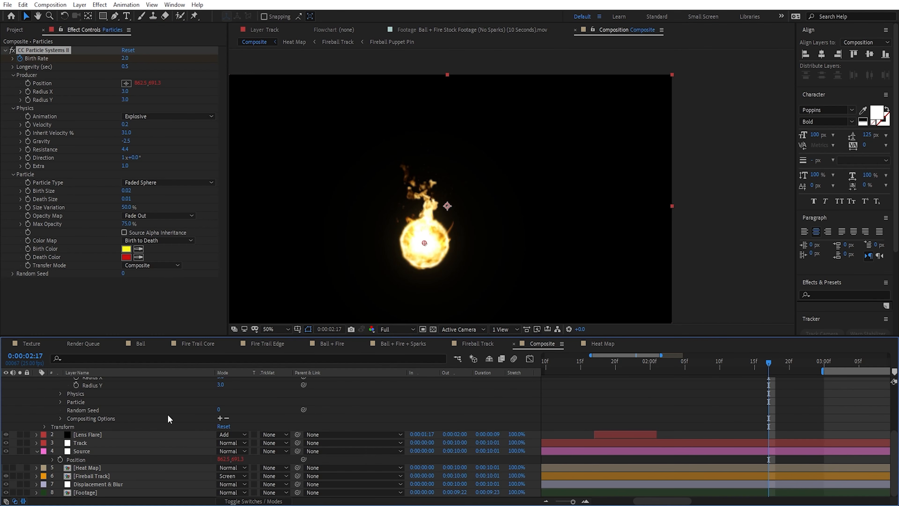
scroll(420, 259, up, 1)
drag(370, 250, 448, 172)
scroll(426, 208, up, 1)
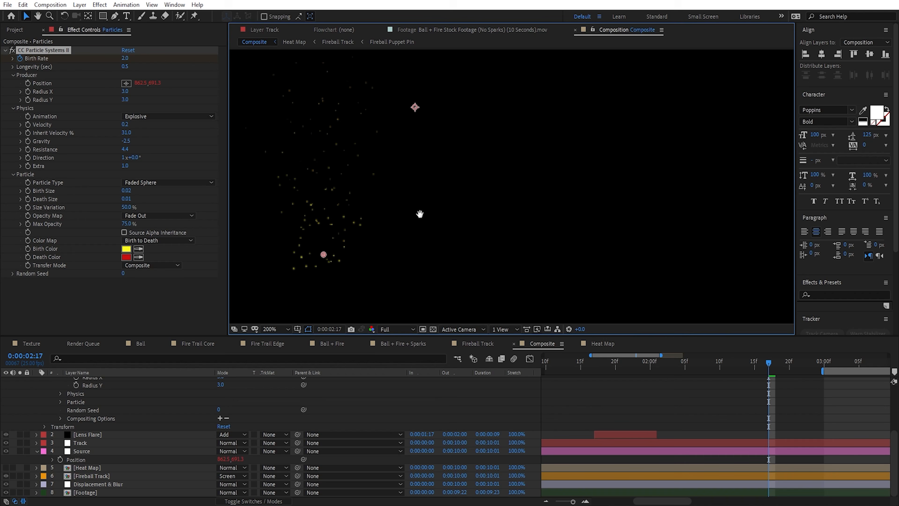
drag(420, 215, 556, 226)
Step: Set the particles' Size Variation to 15%
click(127, 207)
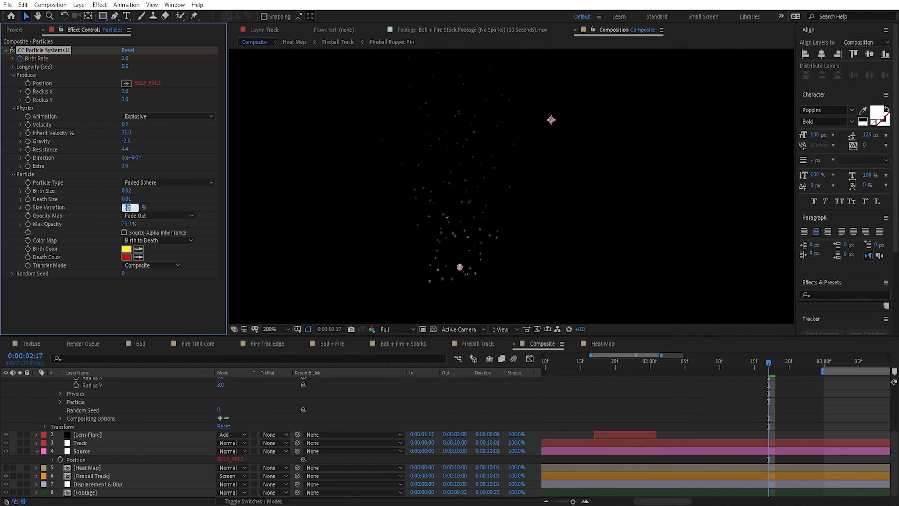
text(15)
key(Return)
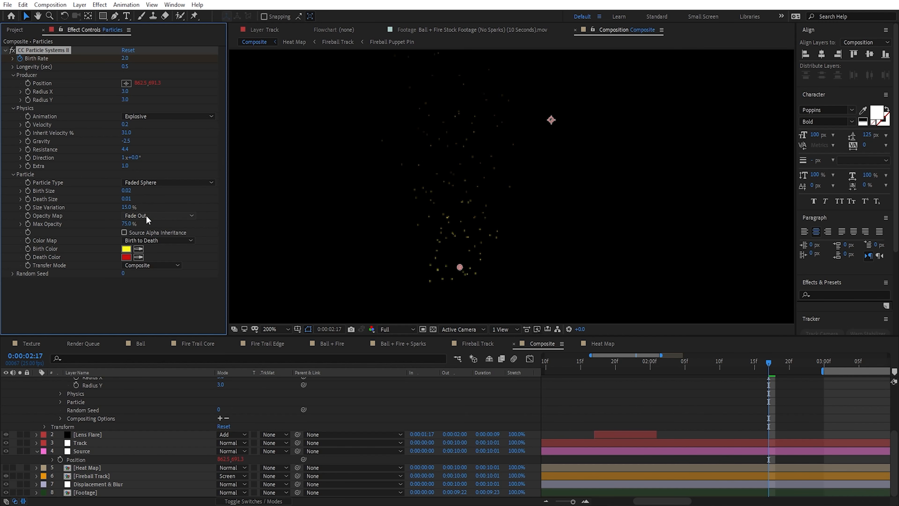
scroll(471, 227, down, 1)
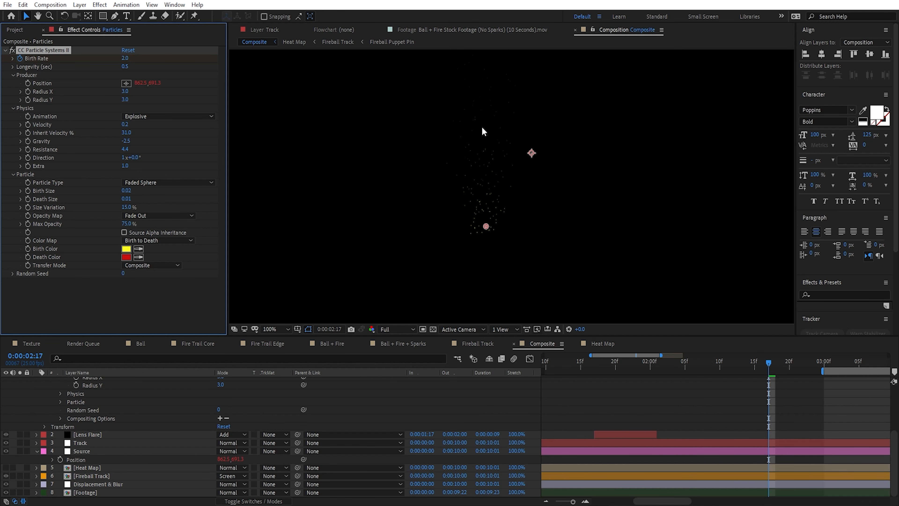
click(124, 226)
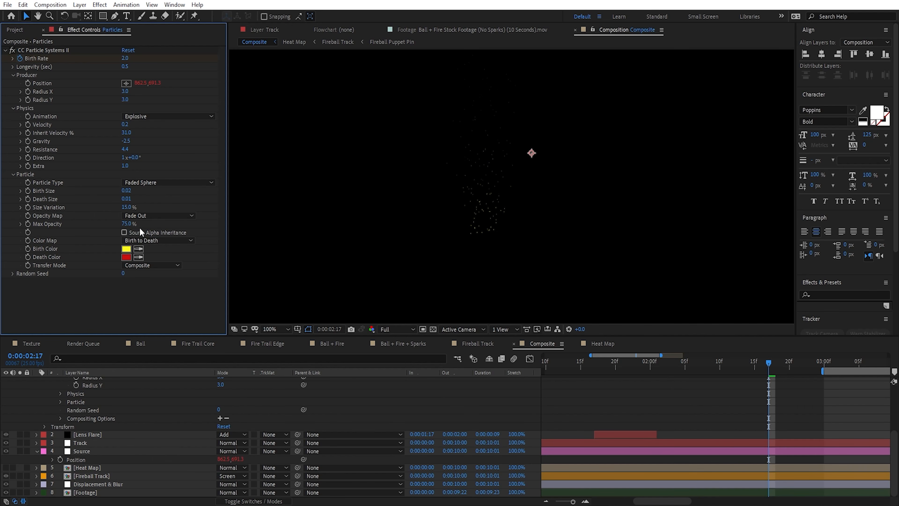
drag(143, 241, 105, 252)
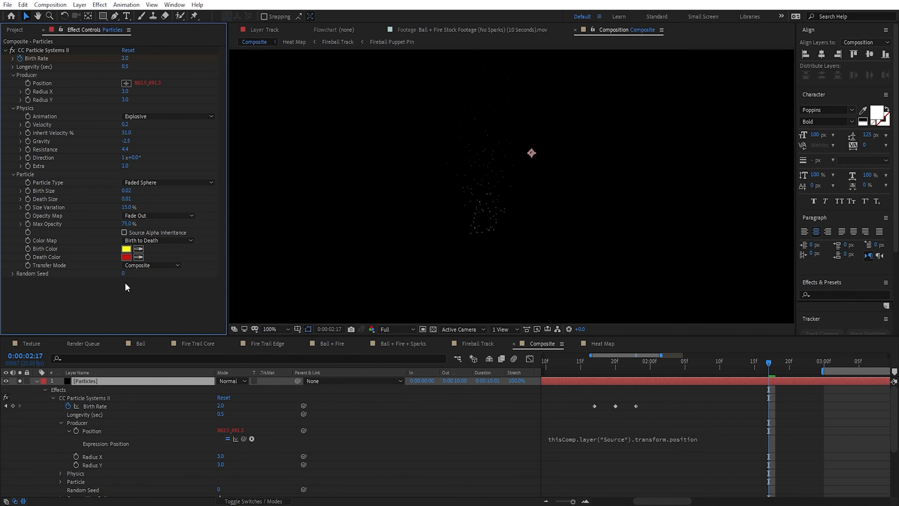
Step: Add a Glow with Threshold 42%, Radius 9 and Intensity 0.4 to Particles, plus a duplicate with Radius 111 and Intensity 0.3
key(ctrl+space)
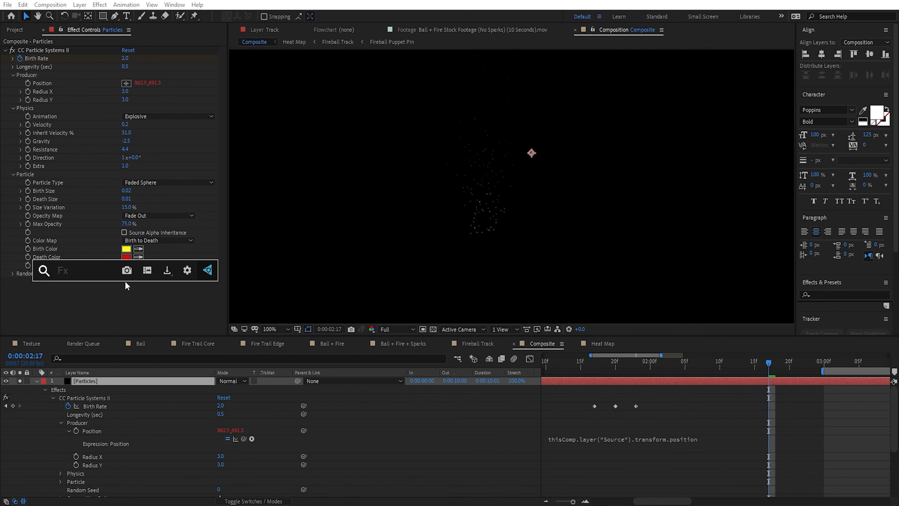
text(gl)
key(Return)
key(period)
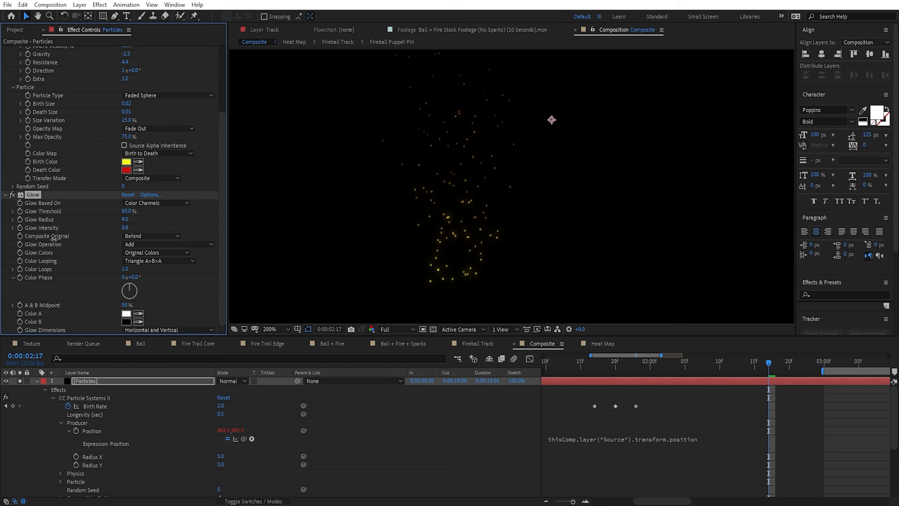
key(ctrl+d)
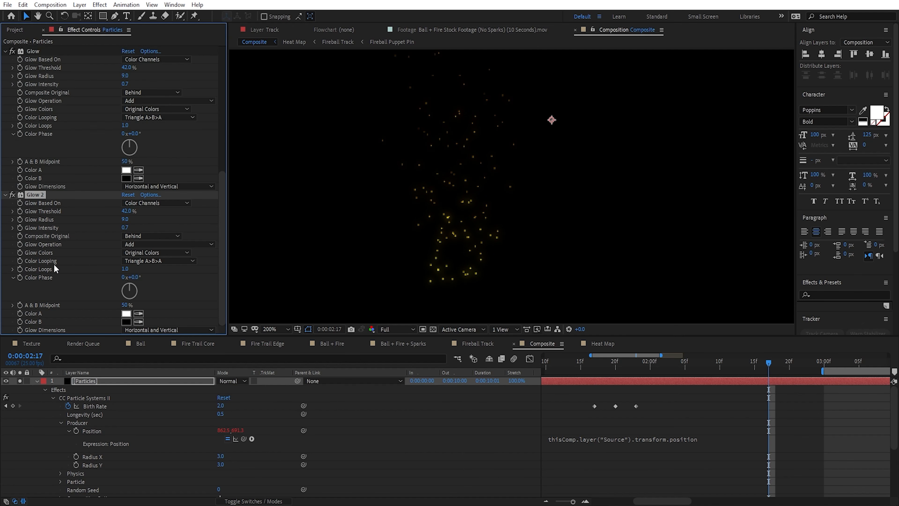
drag(128, 219, 93, 237)
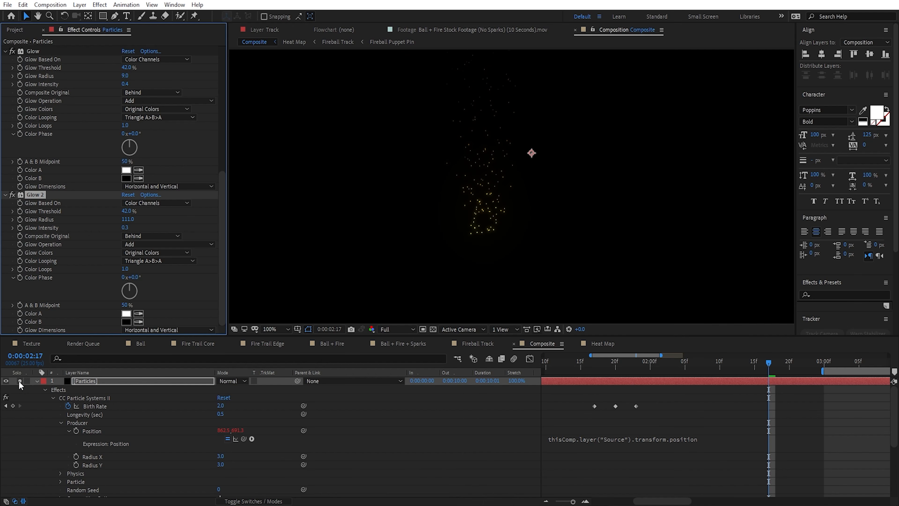
Step: Unsolo the Particles layer, collapse the open layer properties and set the Particles blending mode to Screen
click(20, 381)
click(37, 380)
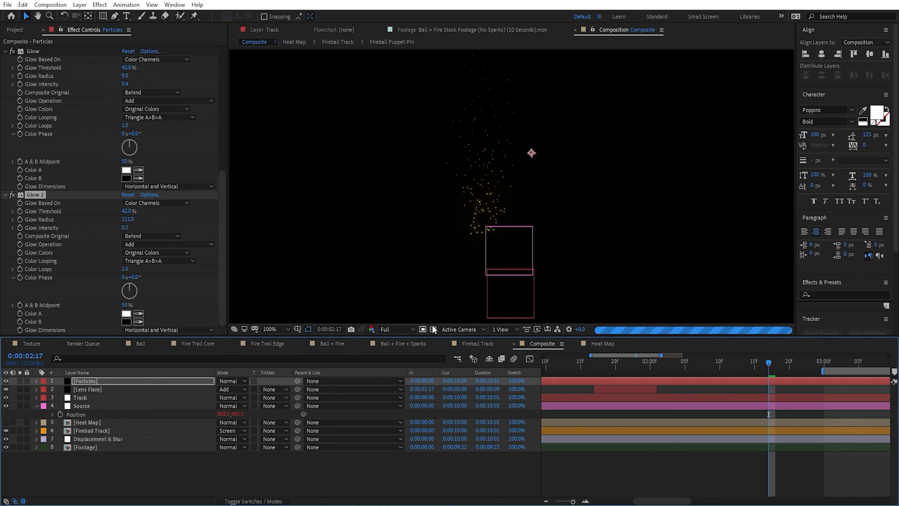
click(37, 406)
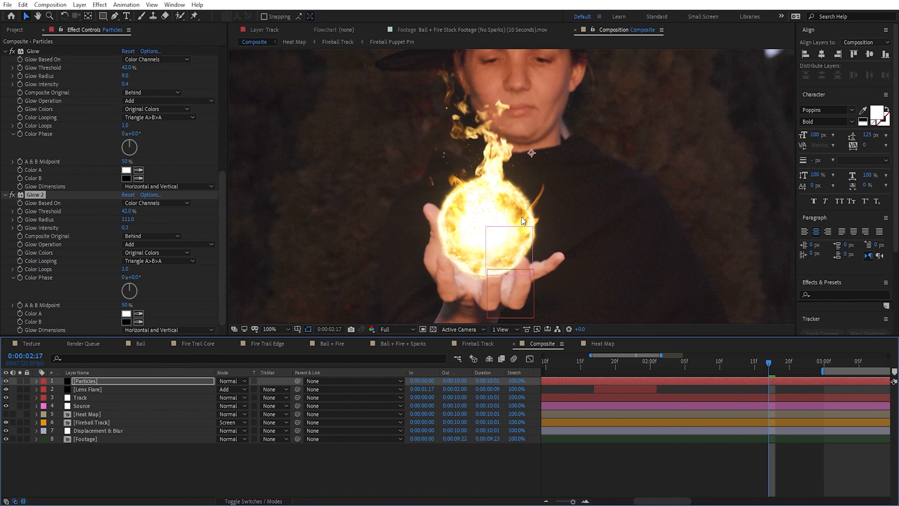
click(237, 381)
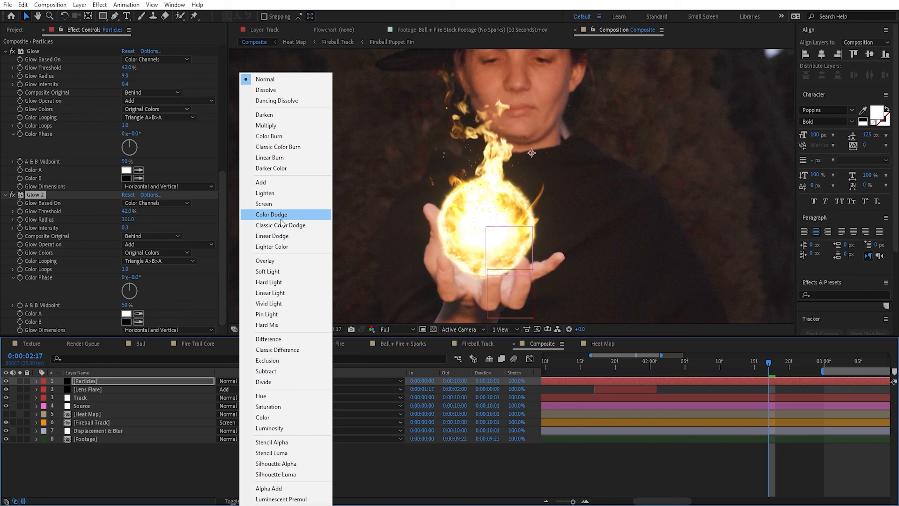
click(280, 206)
Step: Apply Tint to the Particles layer, mapping black and white to a pale yellow sampled from the fireball, with Amount to Tint 24%
key(ctrl+space)
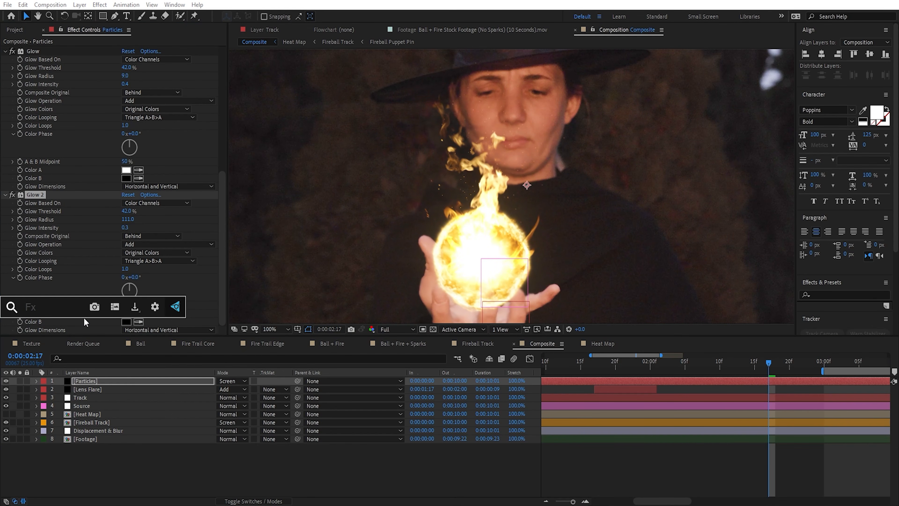
text(tint)
key(Return)
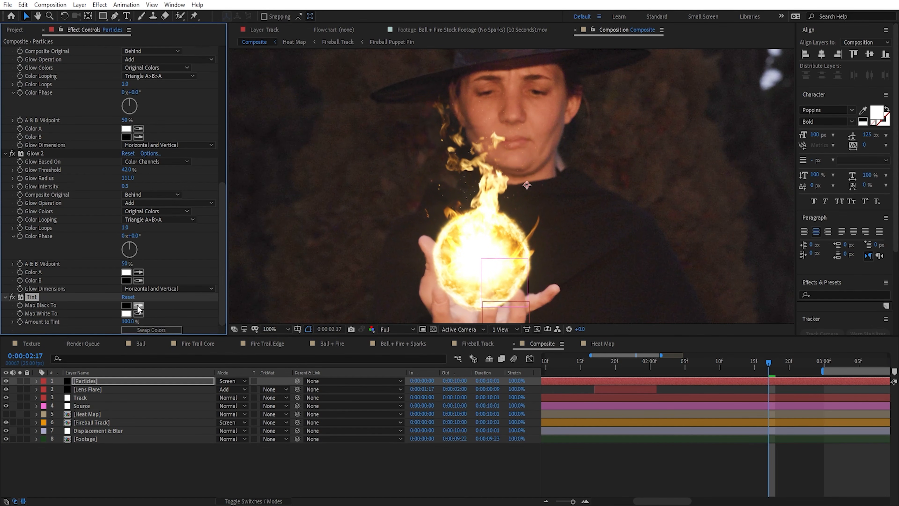
click(138, 306)
click(479, 212)
click(168, 307)
click(127, 304)
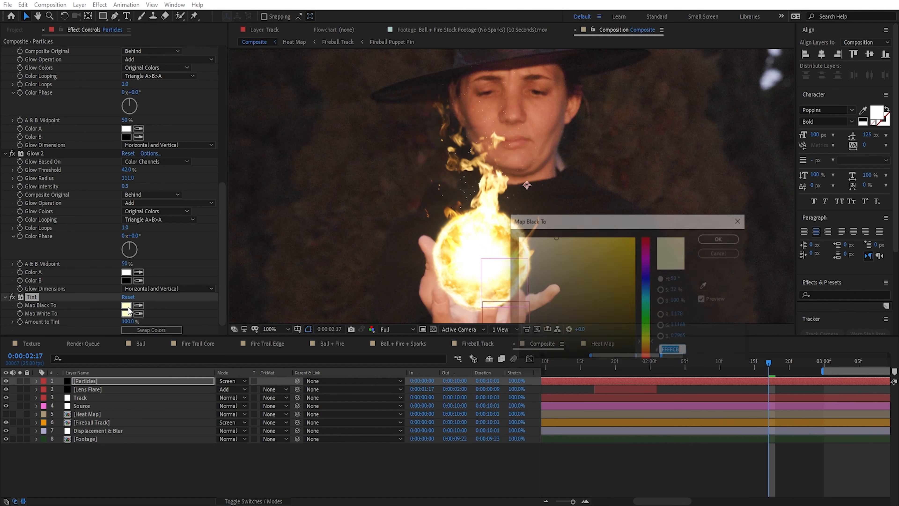
click(720, 256)
drag(126, 322, 78, 330)
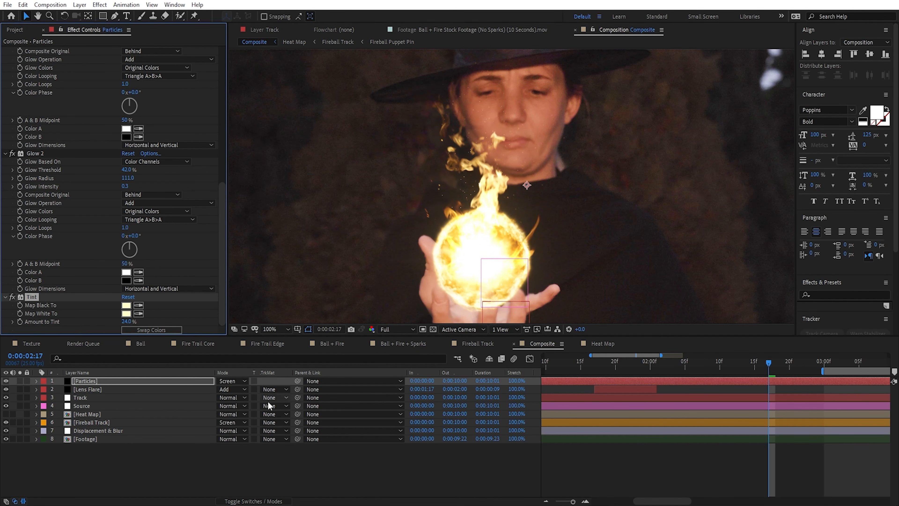
Step: Turn on motion blur for the Particles layer and check the sparks up close
key(F4)
click(255, 380)
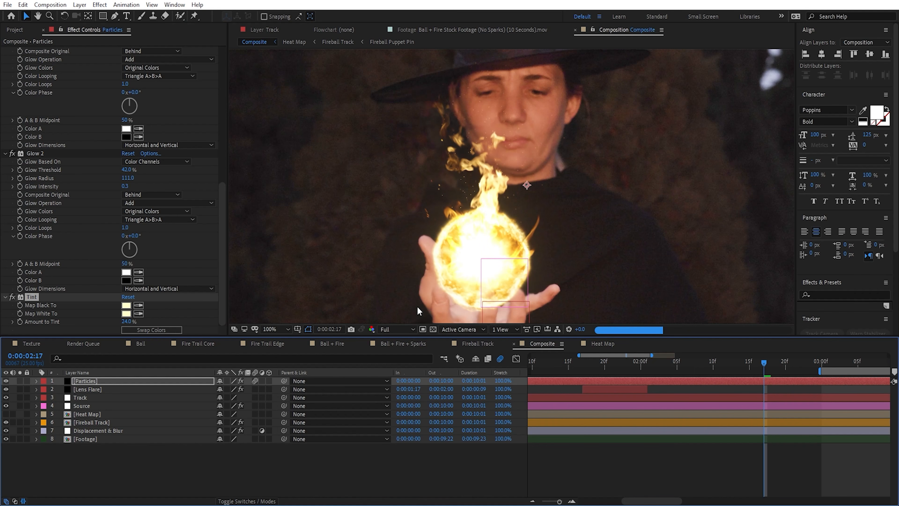
key(period)
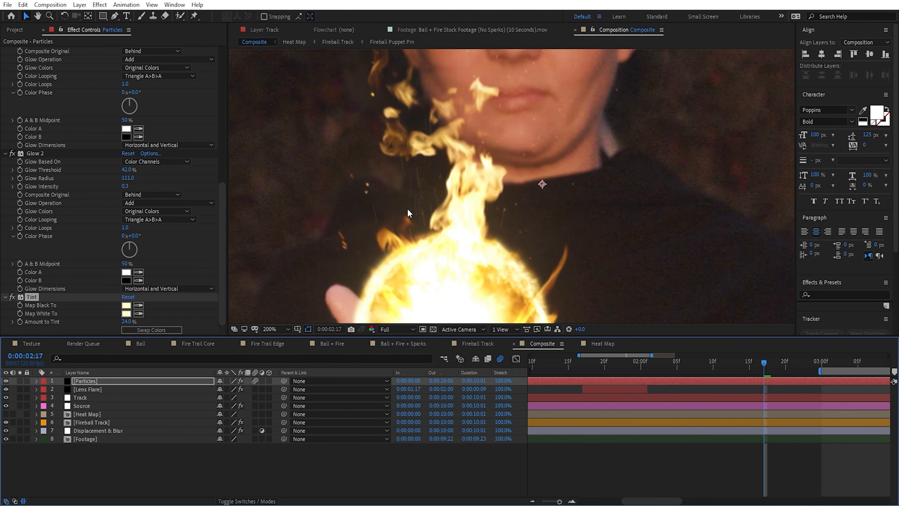
Step: In the Composite composition's advanced settings, set the motion blur Shutter Angle to 45
right_click(543, 342)
click(583, 164)
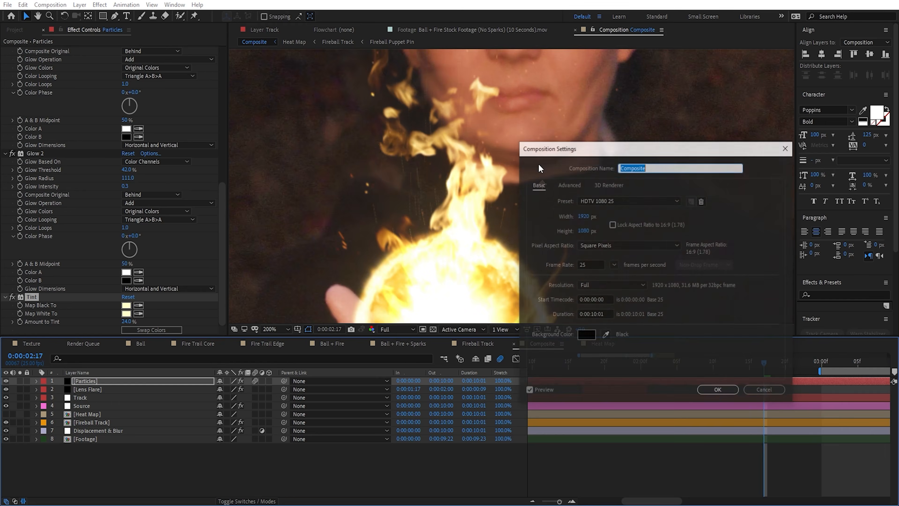
click(568, 184)
drag(622, 147, 171, 114)
click(143, 239)
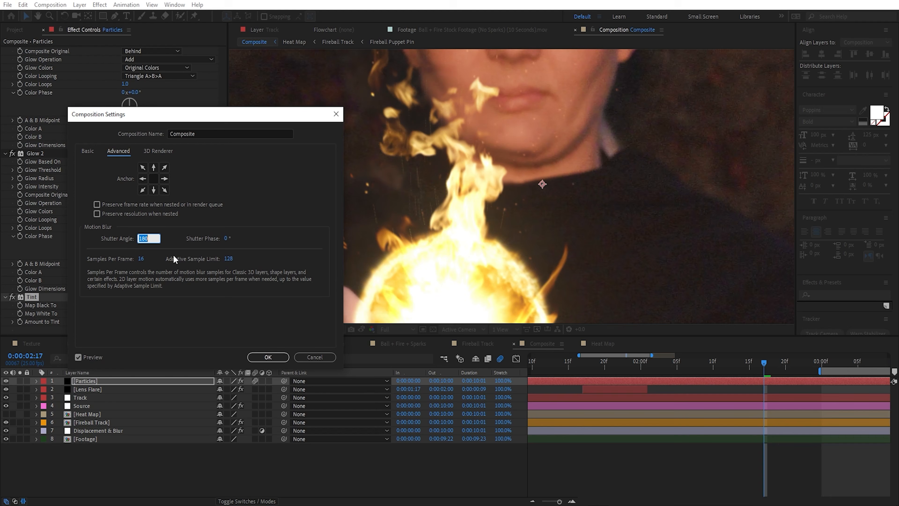
text(45)
click(268, 357)
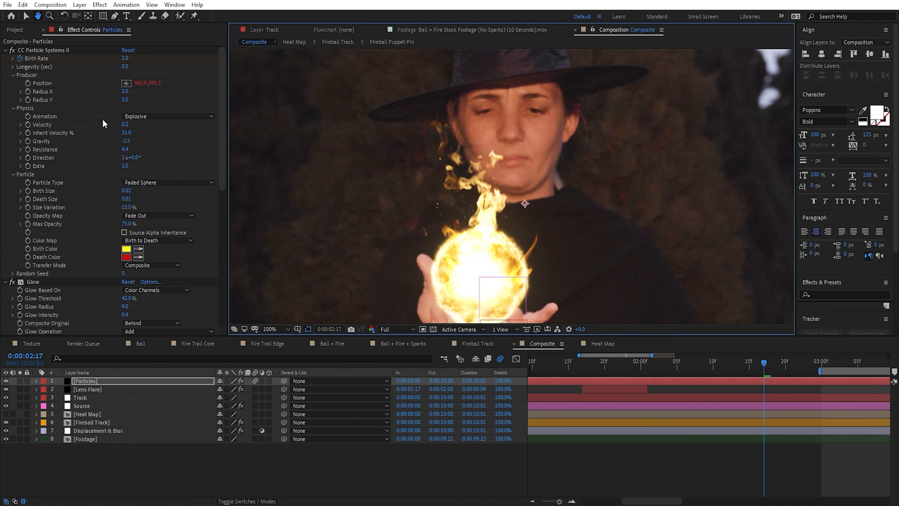
Step: Set the particles' Gravity to -2.6 and the preview resolution to Quarter
drag(126, 123, 113, 147)
click(395, 330)
click(396, 384)
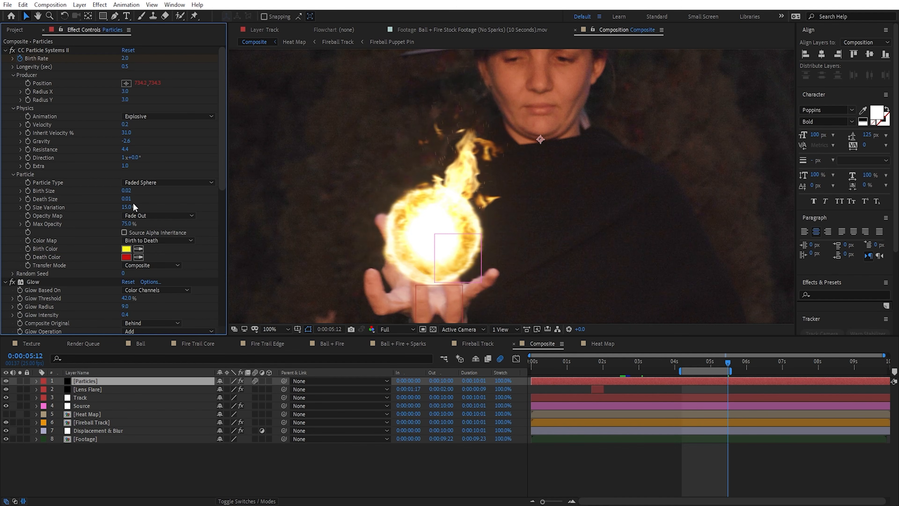
Step: Enlarge the sparks by setting Death Size to 0.02 and Birth Size to 0.03
click(129, 199)
click(135, 199)
text(2)
click(137, 203)
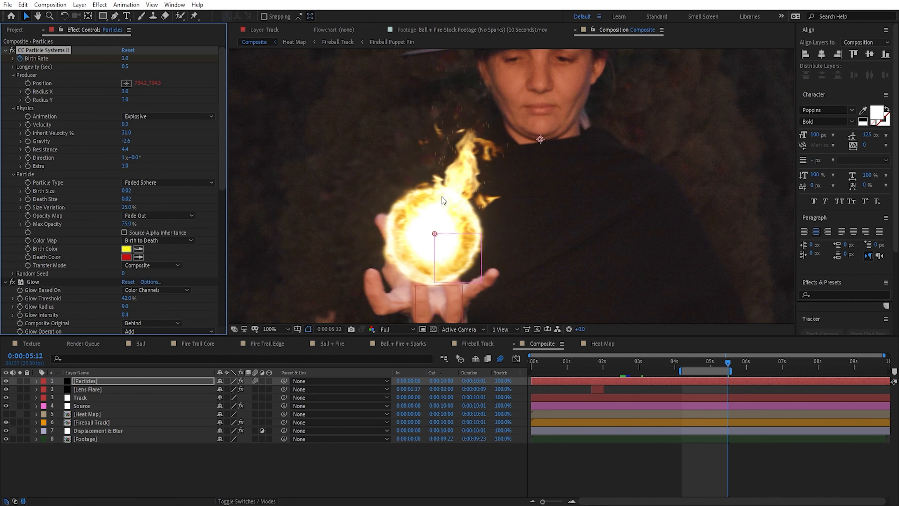
click(128, 191)
click(142, 190)
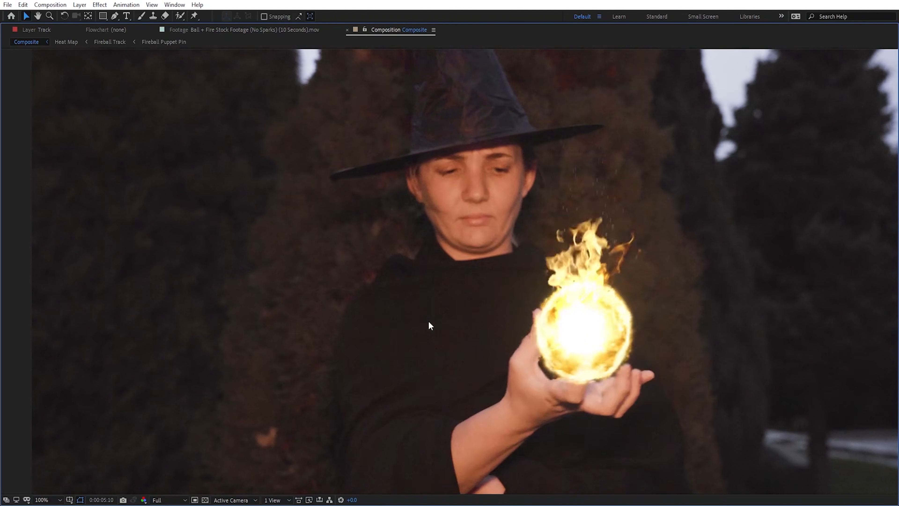
Step: Leave the full-screen preview, go to 0:00:05:02 and solo the Particles layer to examine the sparks and their effects
key(grave)
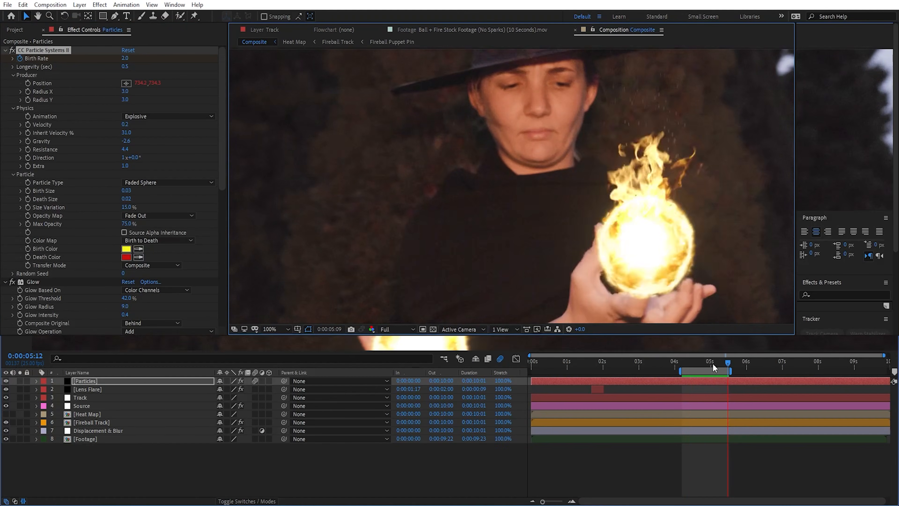
click(713, 361)
scroll(542, 238, down, 2)
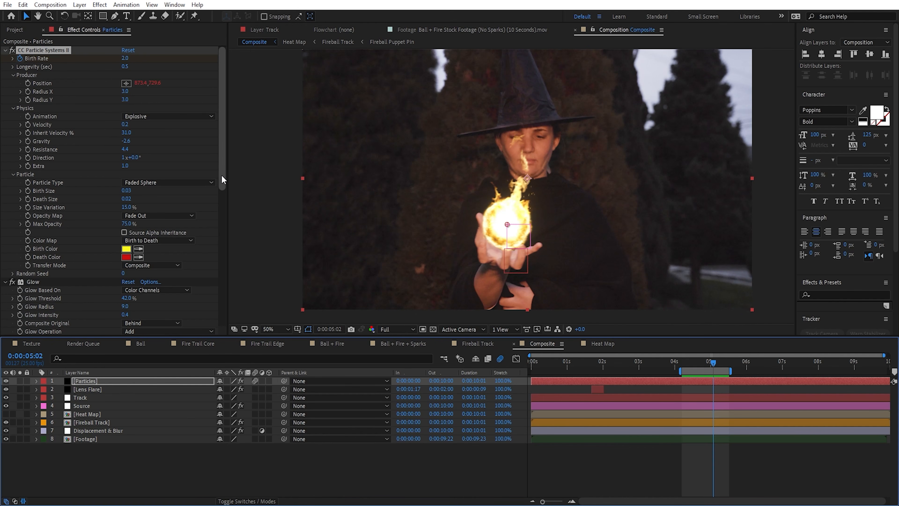
drag(222, 122, 224, 331)
key(/)
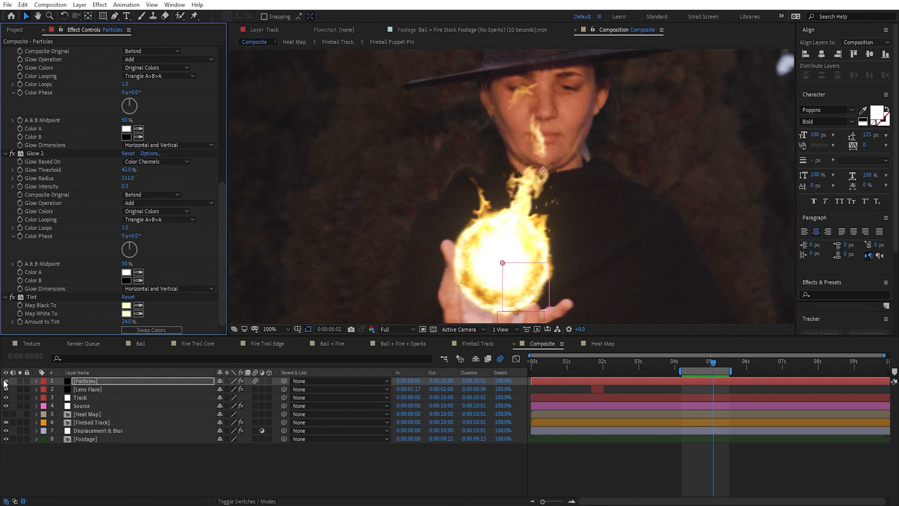
click(19, 380)
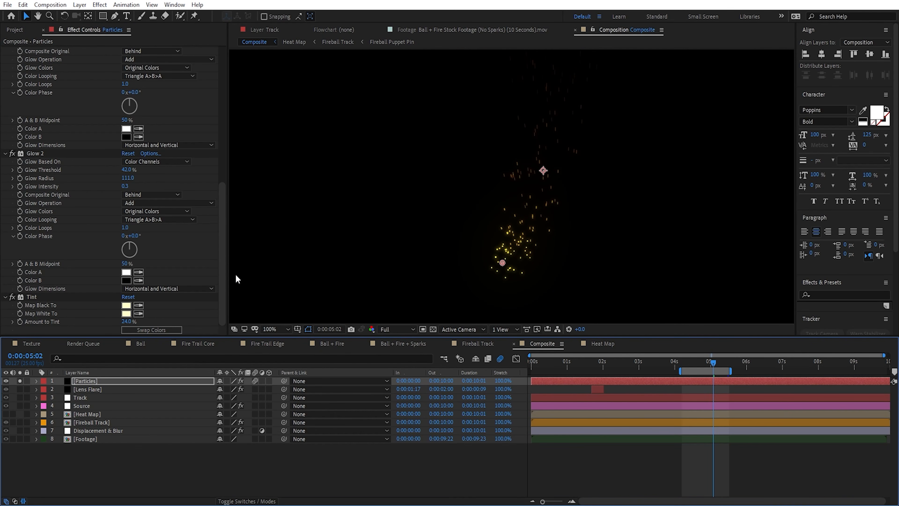
Step: Apply the Turbulent Displace effect to the Particles layer
click(131, 382)
key(ctrl+space)
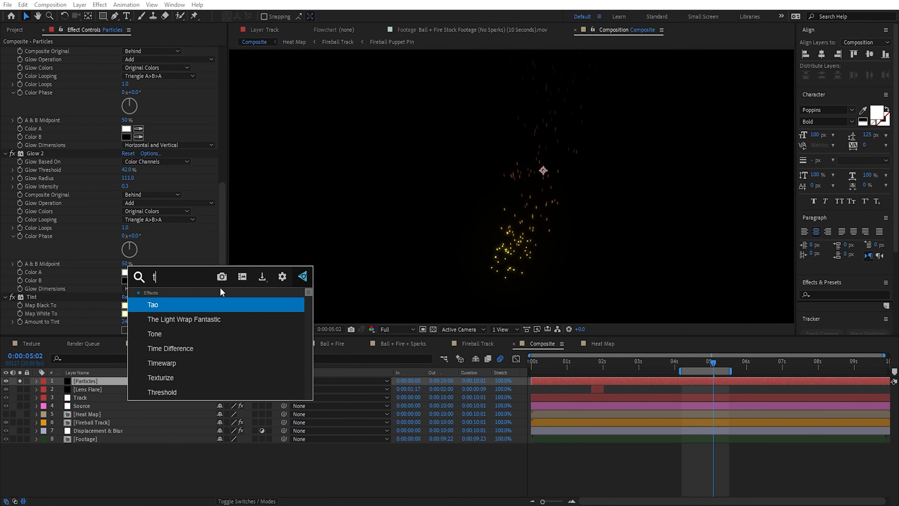
text(turbu)
key(Return)
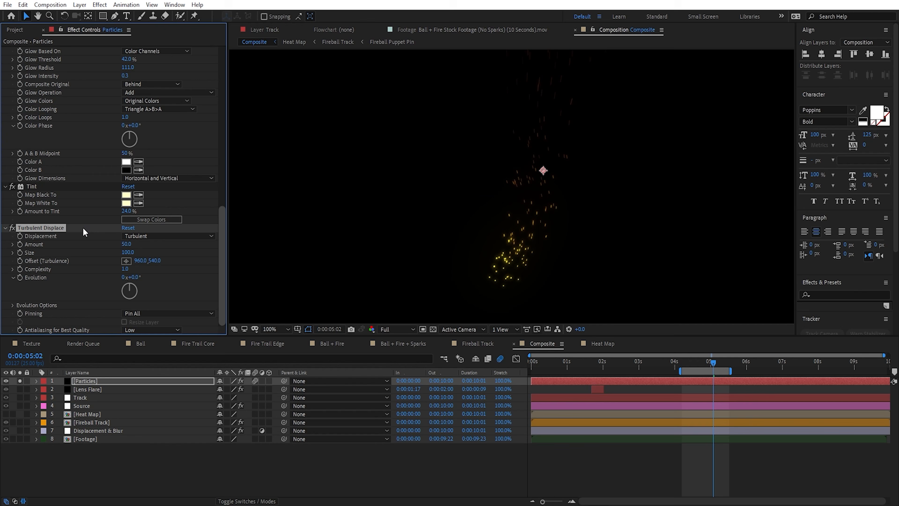
Step: Set Turbulent Displace's Size to 49 and Amount to 62, and drive its Evolution with the expression time*1000
drag(544, 217, 543, 218)
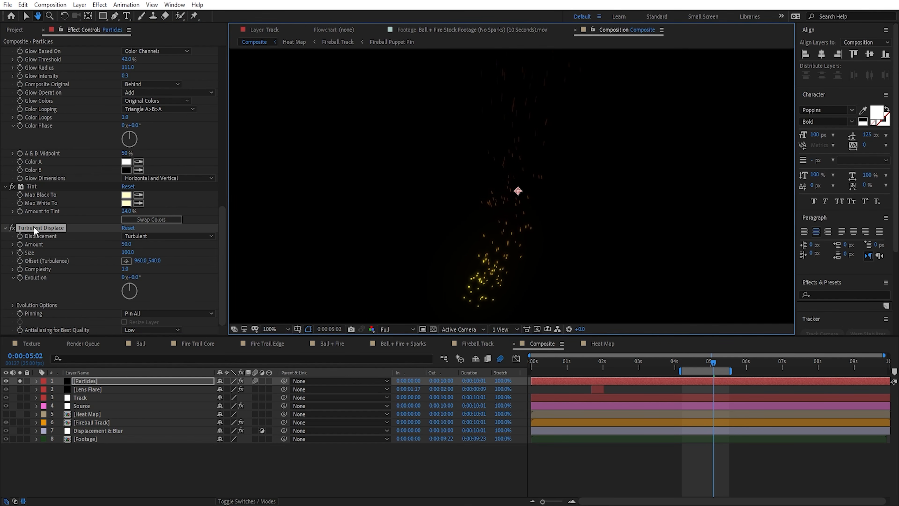
key(v)
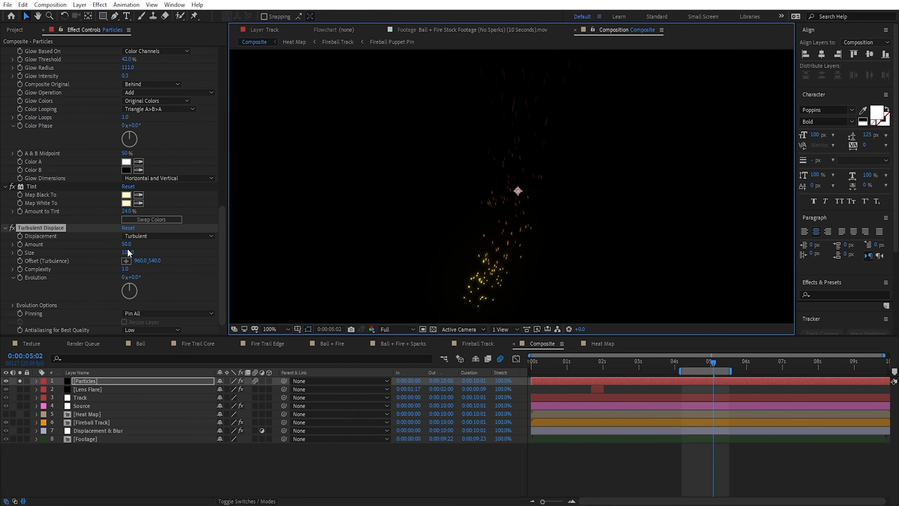
mouse_move(127, 252)
mouse_down()
mouse_move(101, 254)
mouse_move(144, 245)
mouse_up()
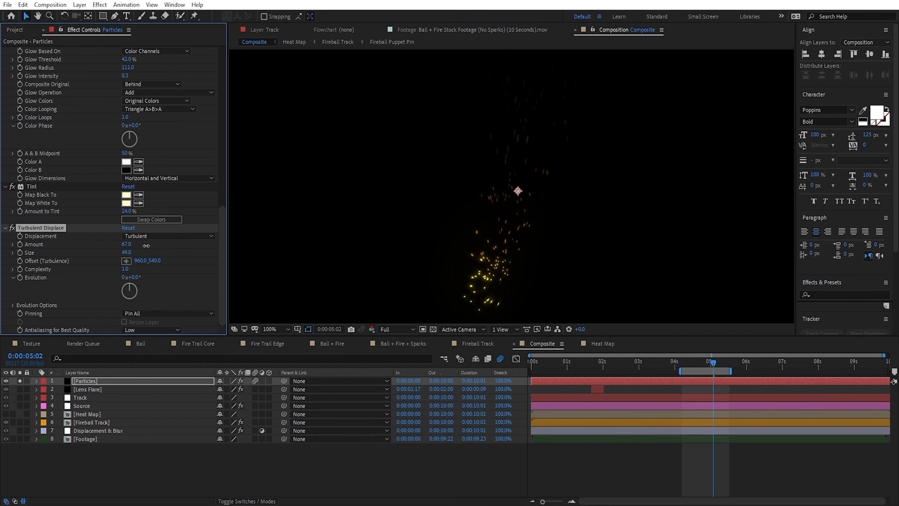
alt+click(20, 277)
text(time*1000)
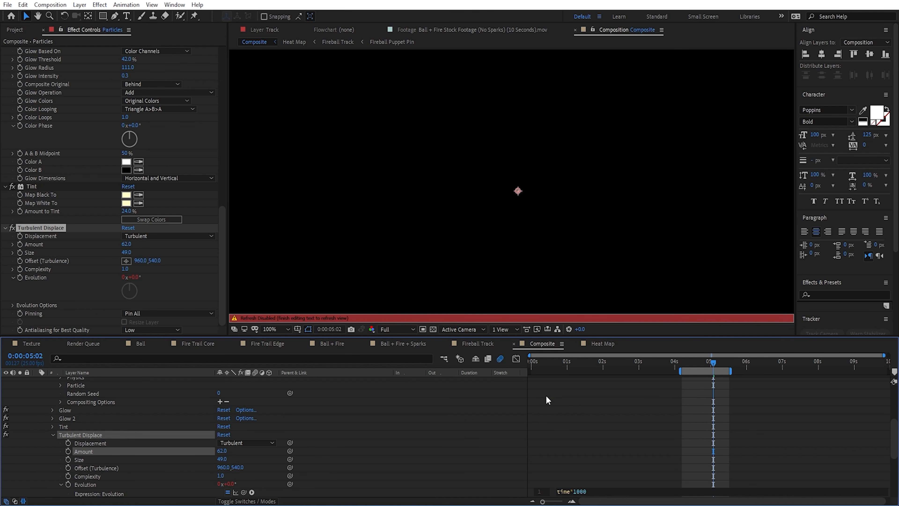
click(546, 395)
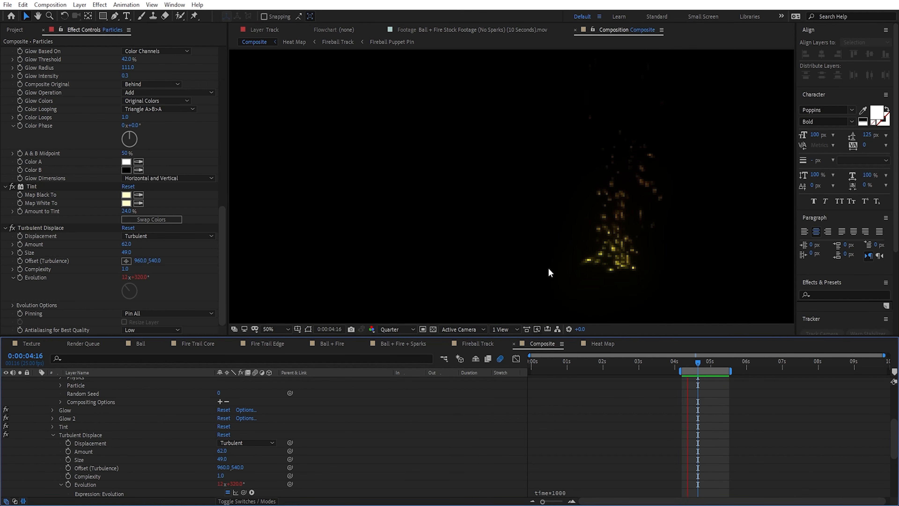
scroll(548, 268, down, 1)
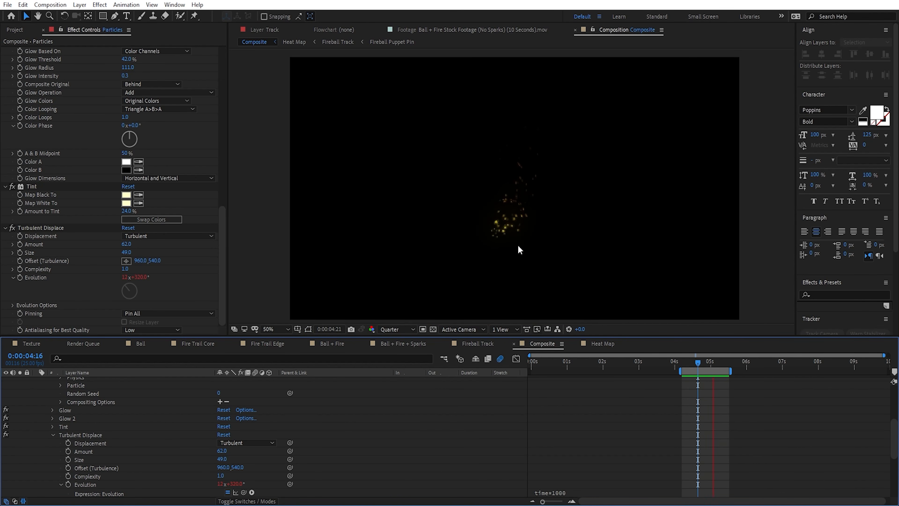
Step: Duplicate the Particles layer and rename the copy Particles Tight
scroll(186, 405, up, 5)
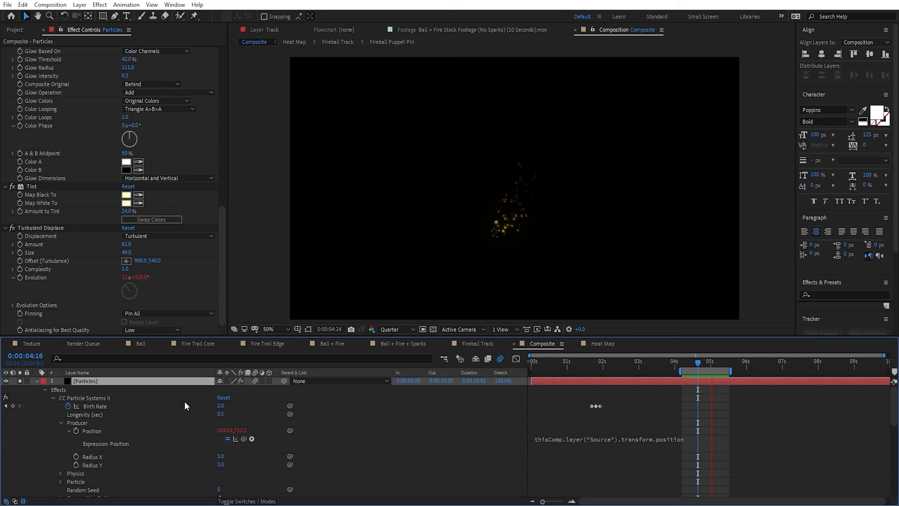
click(138, 381)
key(ctrl+d)
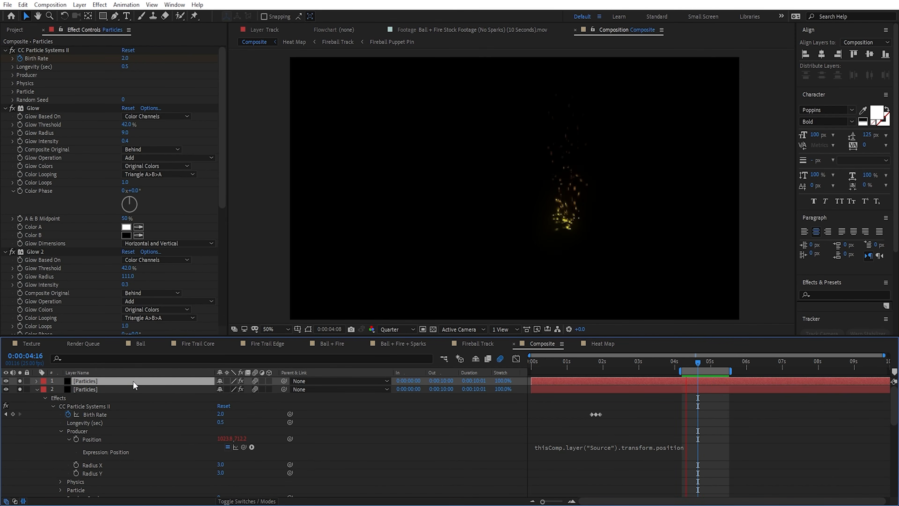
key(Return)
text(Particles Tight)
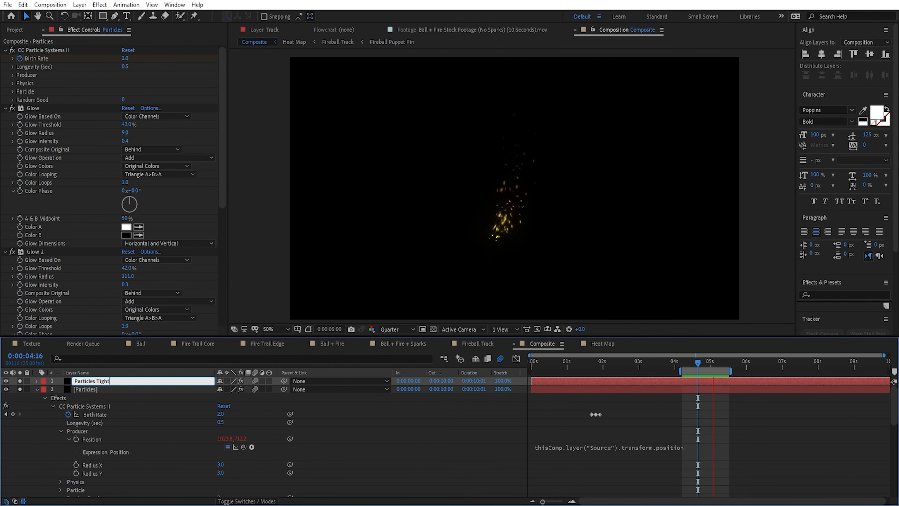
key(Return)
Step: On Particles Tight, set the Birth Rate keyframes to 8 at 0:00:01:20 and 3 at 0:00:01:23
click(703, 367)
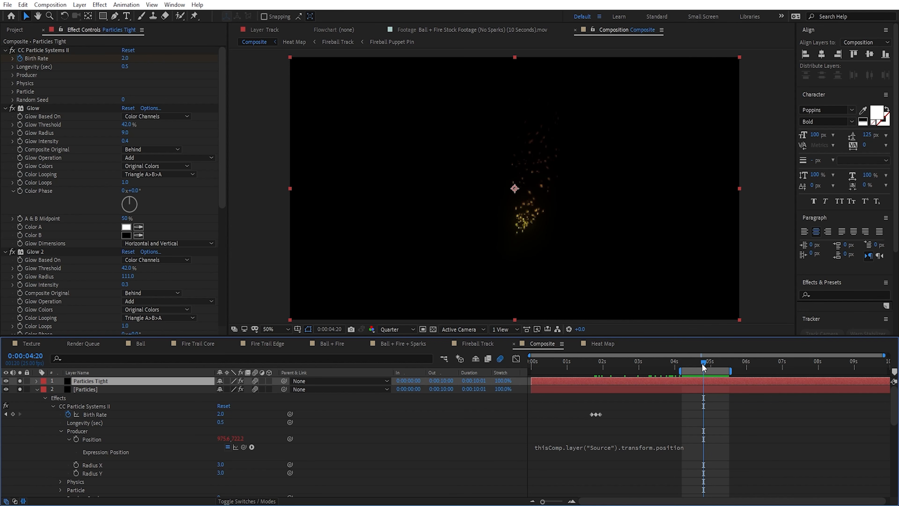
drag(704, 370, 612, 362)
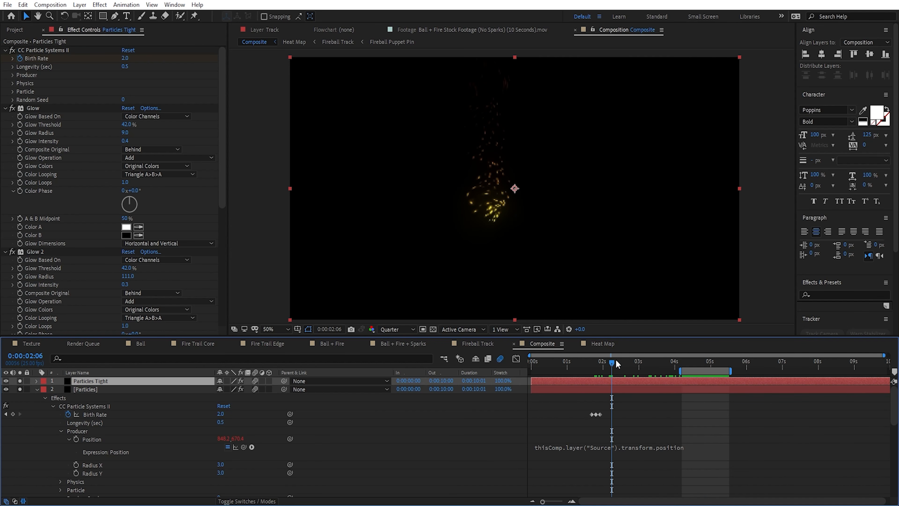
key(u)
scroll(592, 399, up, 3)
click(607, 364)
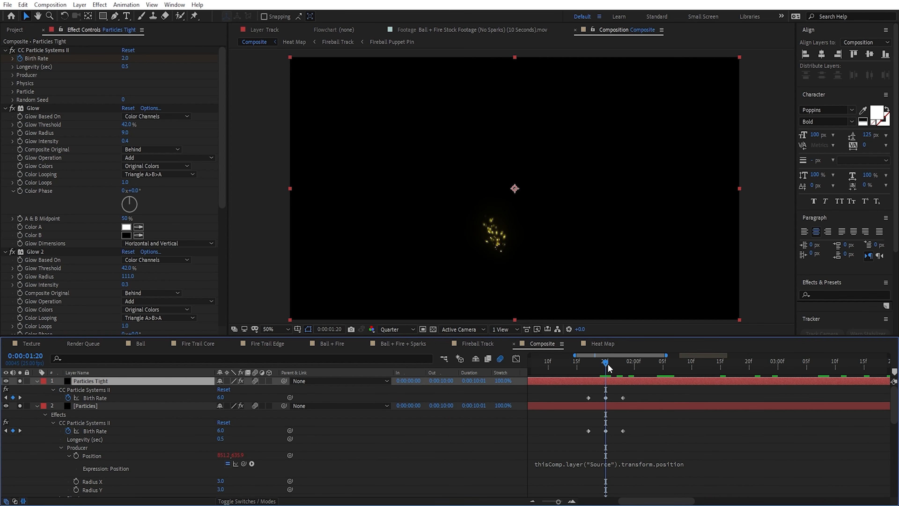
click(222, 397)
text(8)
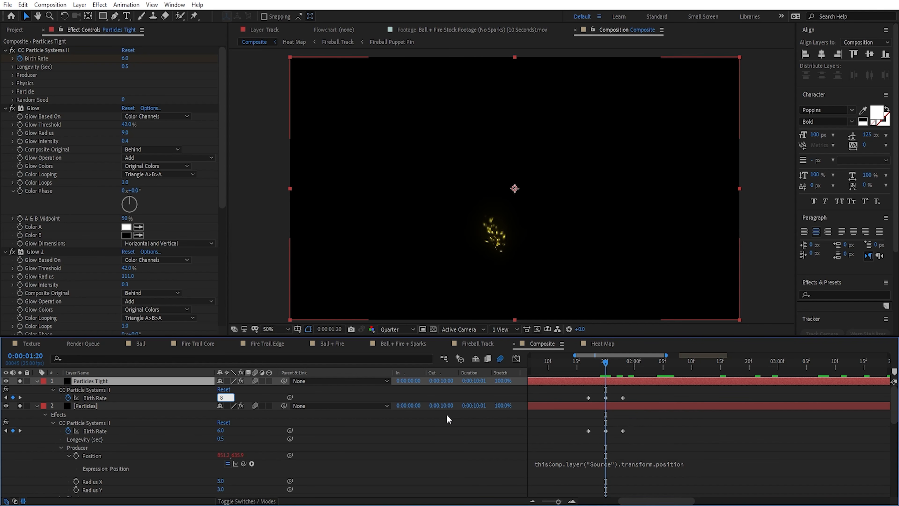
key(Return)
click(624, 368)
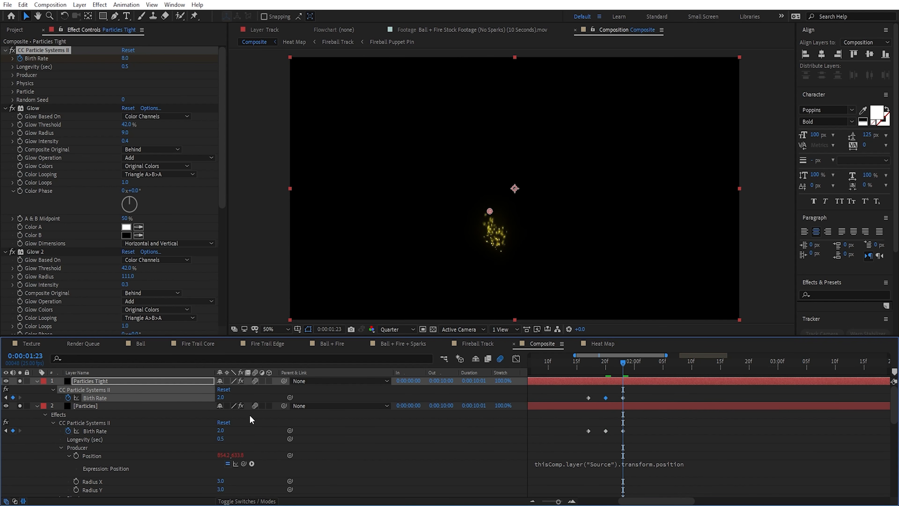
click(653, 391)
Step: At 0:00:02:14, set the Velocity in Particles Tight's particle physics to 0.1
drag(623, 370, 716, 379)
click(130, 383)
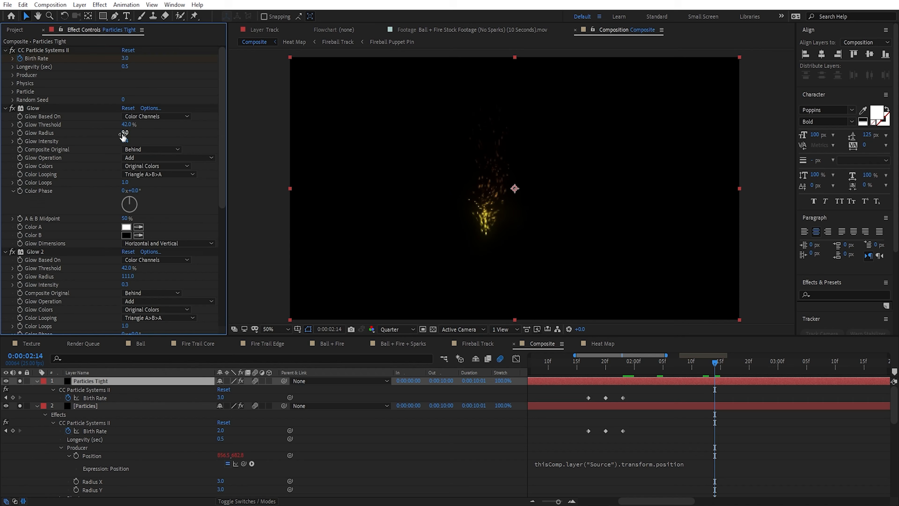
click(13, 83)
drag(101, 106, 85, 112)
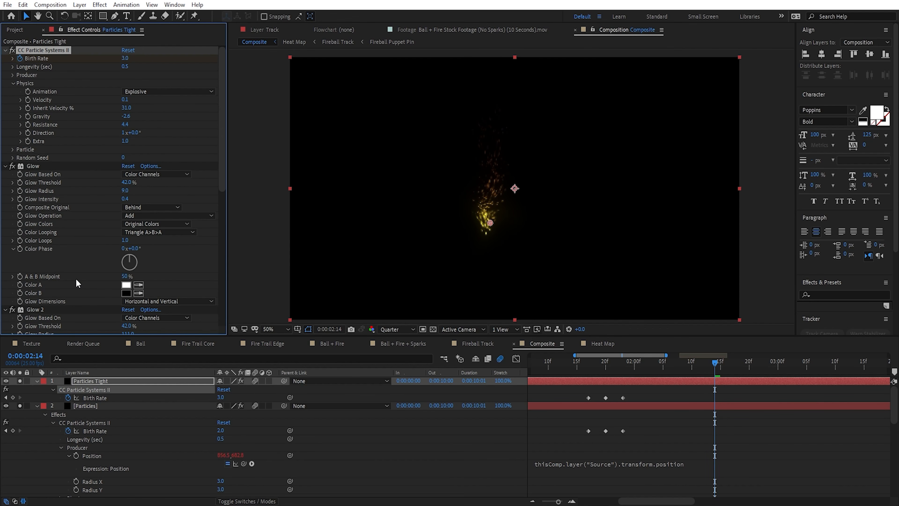
Step: Turn off the Turbulent Displace effect on both the Particles Tight and Particles layers
scroll(78, 284, down, 10)
click(94, 405)
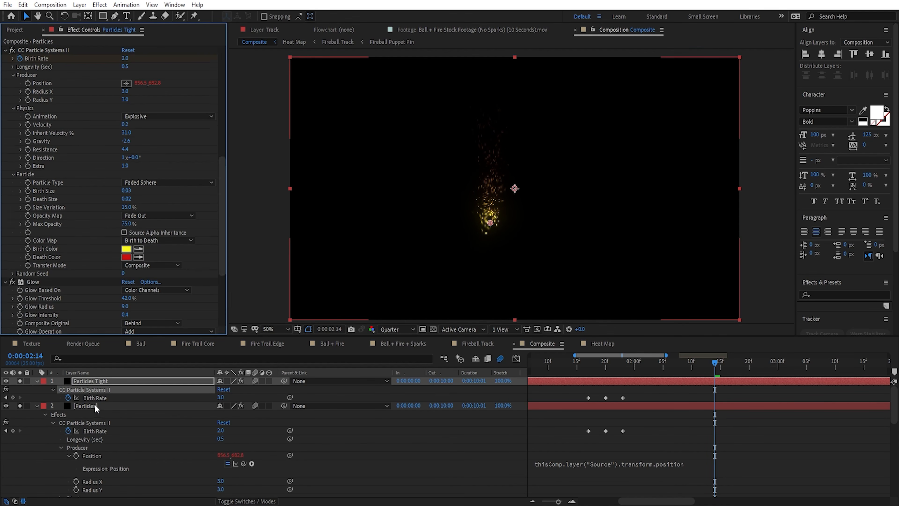
scroll(34, 274, down, 5)
scroll(31, 275, down, 5)
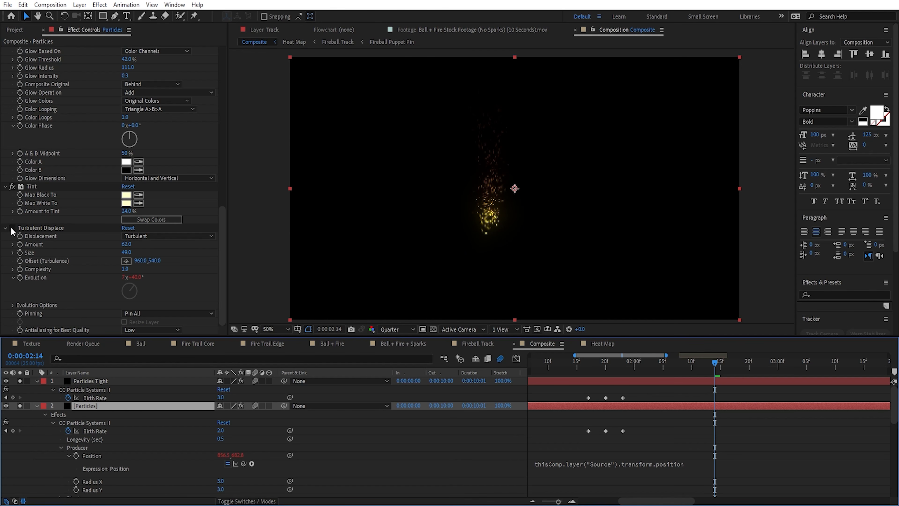
Step: On Particles Tight, set Resistance to 11.6, Gravity to -2.3 and the particles' Max Opacity to 100%
click(89, 381)
click(127, 111)
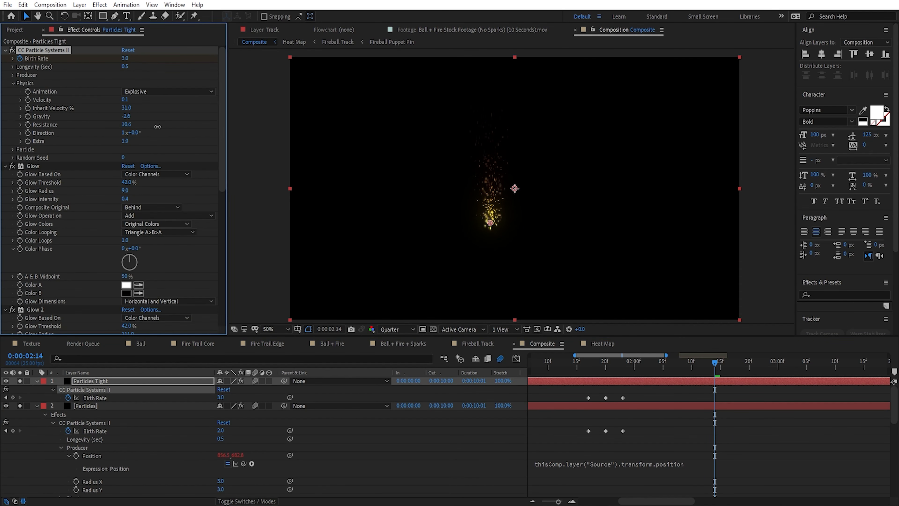
drag(136, 125, 312, 155)
click(13, 149)
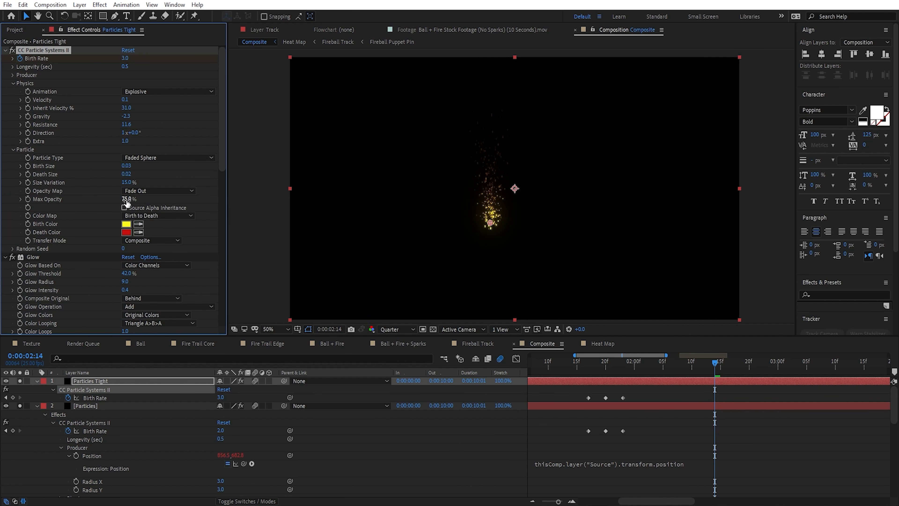
key(slash)
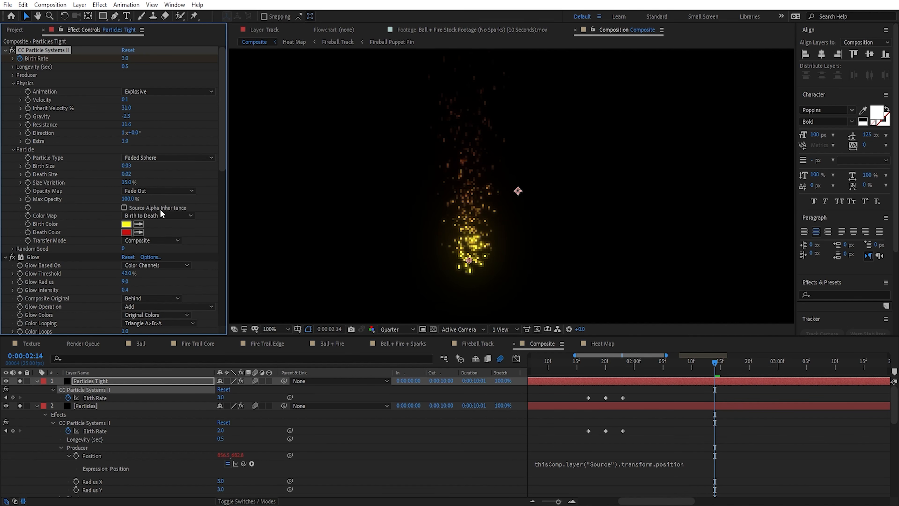
Step: Set the Particles layer's Max Opacity to 61% and the preview resolution to Full
click(98, 407)
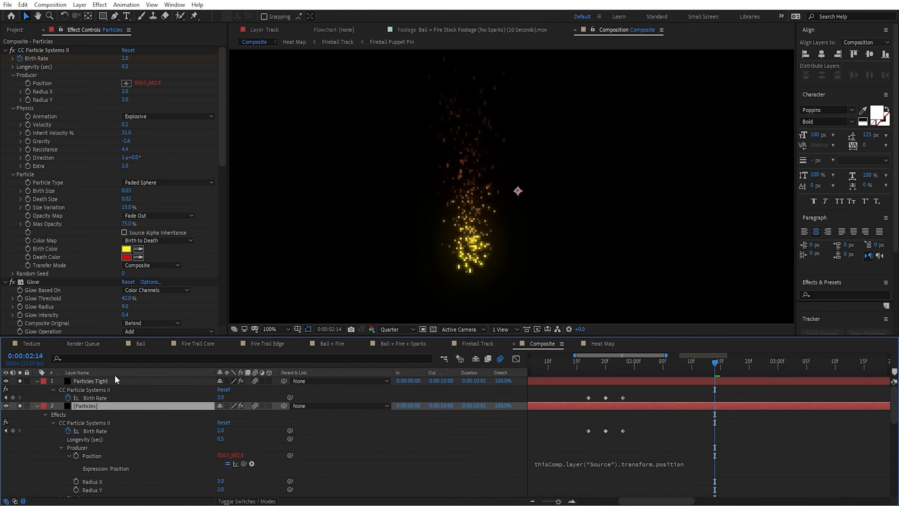
drag(127, 225, 114, 227)
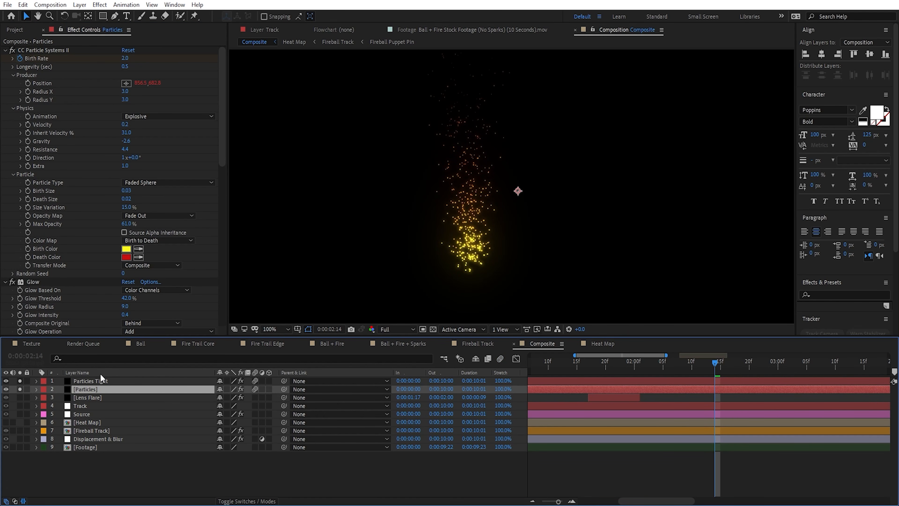
Step: Try spreading the soloed Particles layer's sparks with a producer Radius X of 60, and undo the change
drag(124, 100, 160, 91)
scroll(514, 193, down, 2)
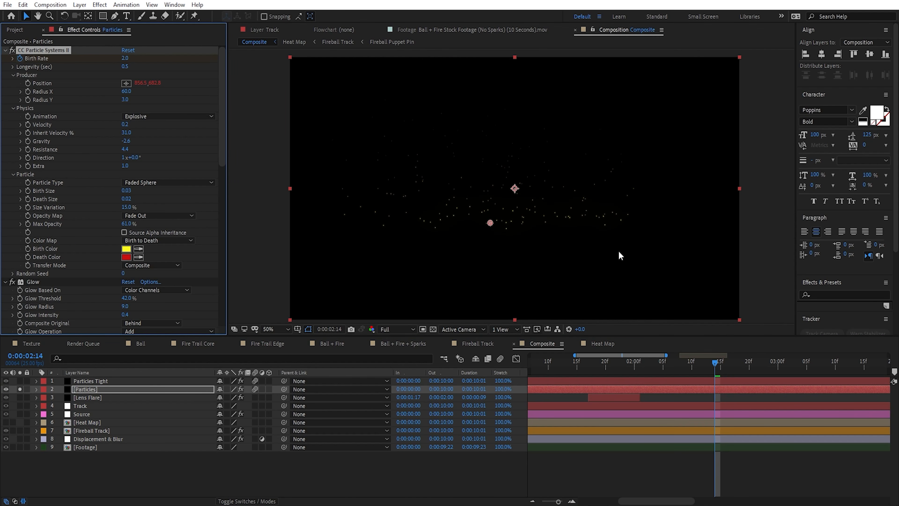
key(ctrl+z)
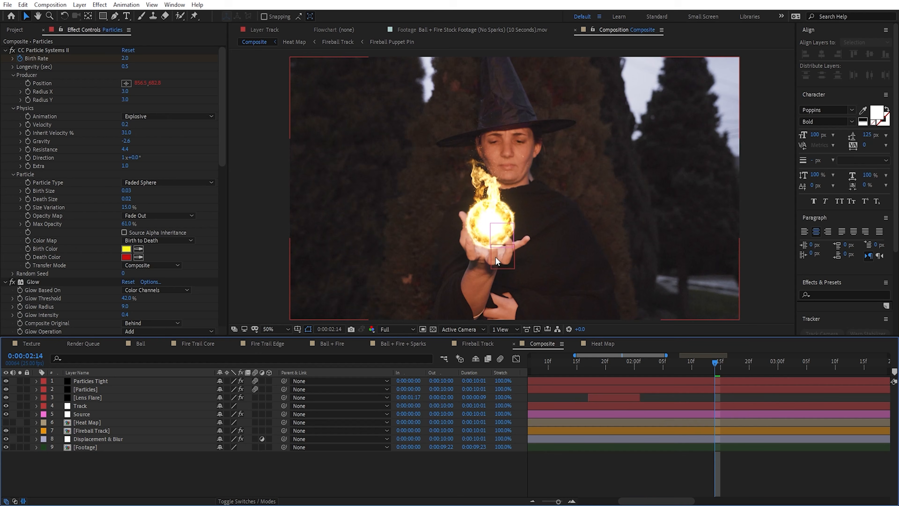
Step: Show all layers again and place a duplicate of the Footage layer at the top of the layer stack
scroll(495, 256, up, 2)
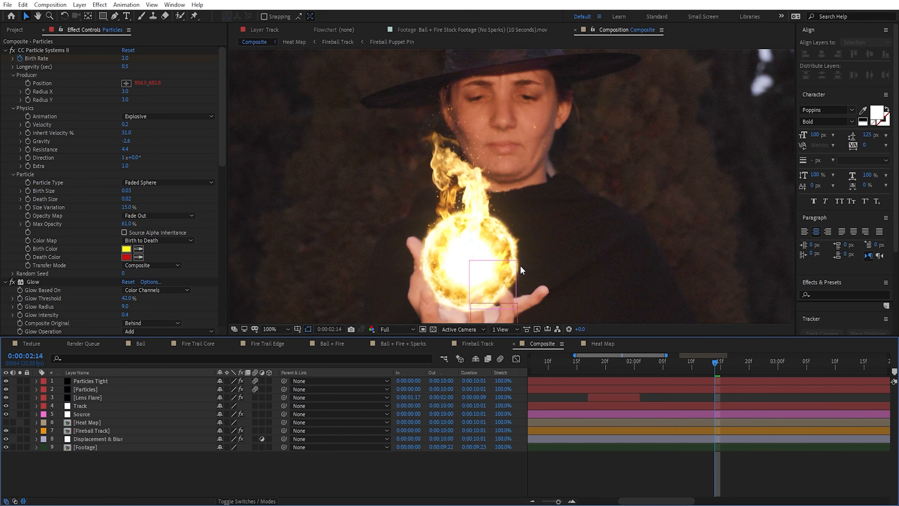
drag(487, 293, 457, 213)
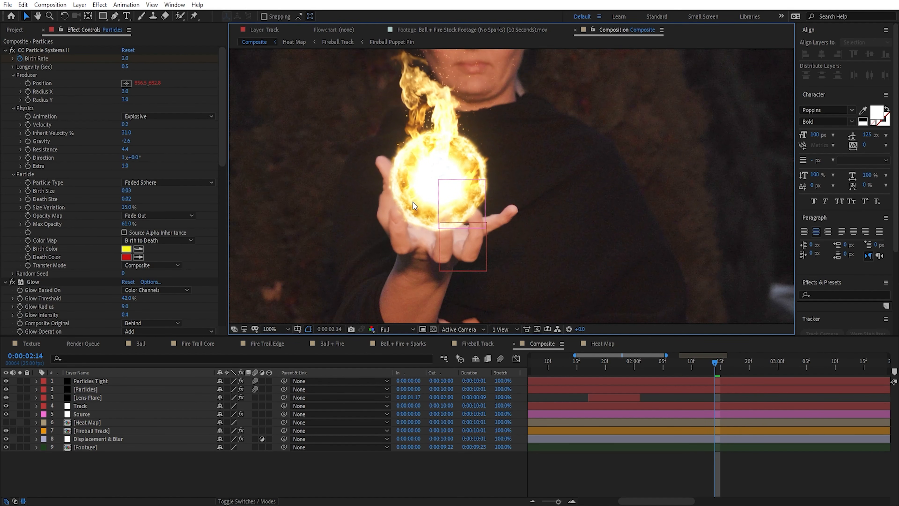
drag(556, 235, 577, 257)
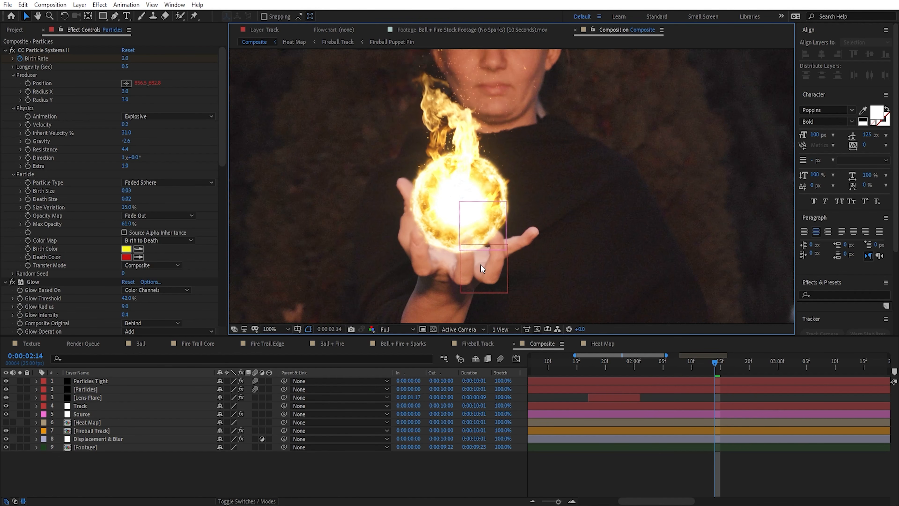
click(108, 443)
click(156, 450)
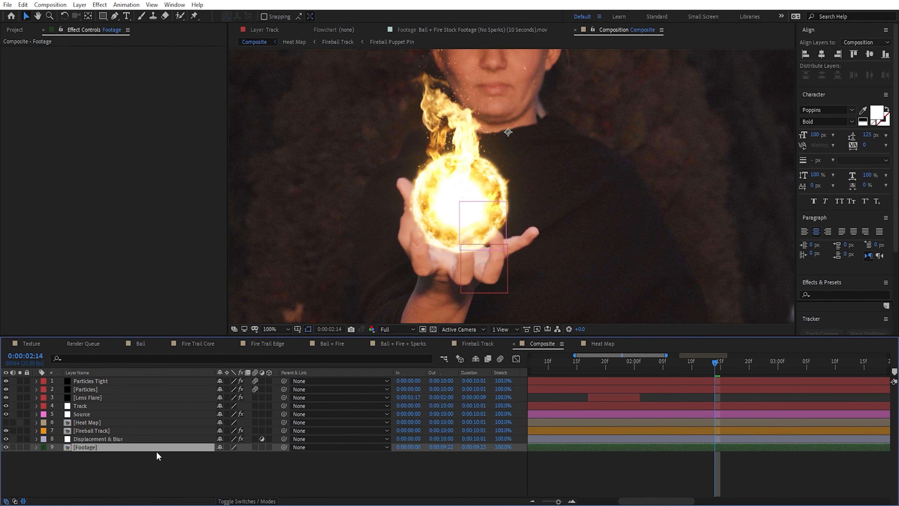
key(ctrl+d)
drag(157, 451, 107, 380)
key(period)
scroll(477, 293, down, 5)
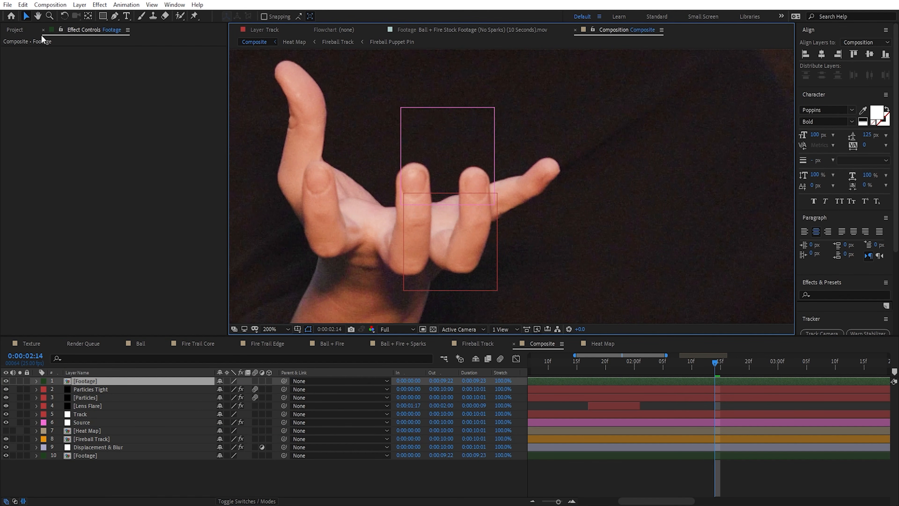
Step: Create a black 1920 × 1080 solid named Matte above the duplicated Footage layer
click(80, 4)
mouse_move(92, 20)
click(249, 26)
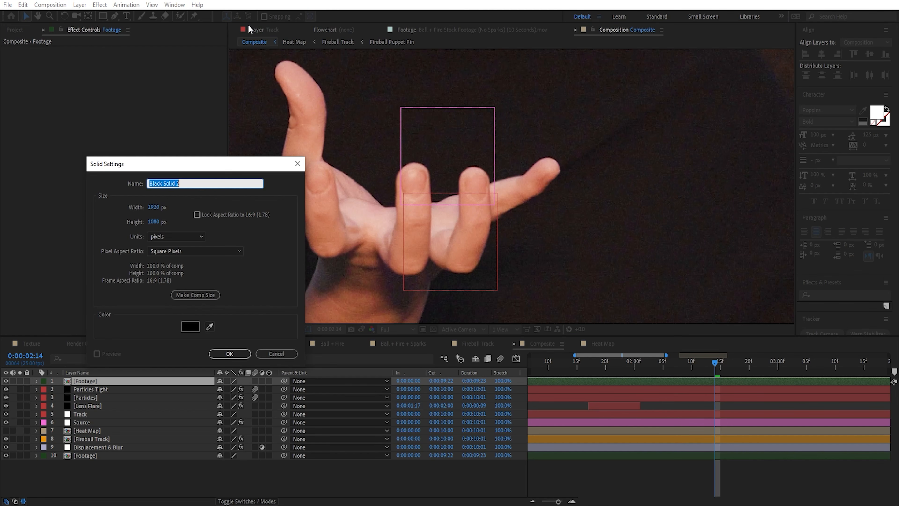
text(Matte)
key(Return)
Step: Set the duplicated Footage layer's track matte to an alpha matte using the Matte solid
key(F4)
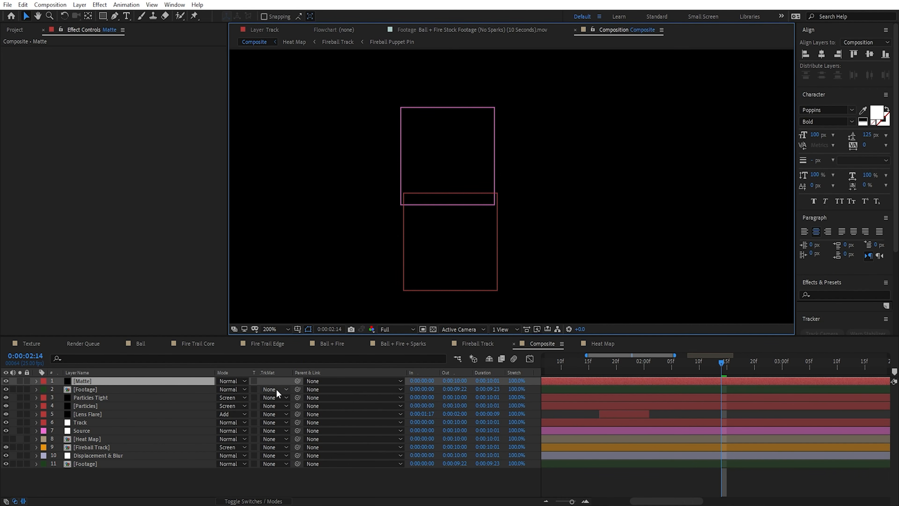
click(275, 388)
click(286, 416)
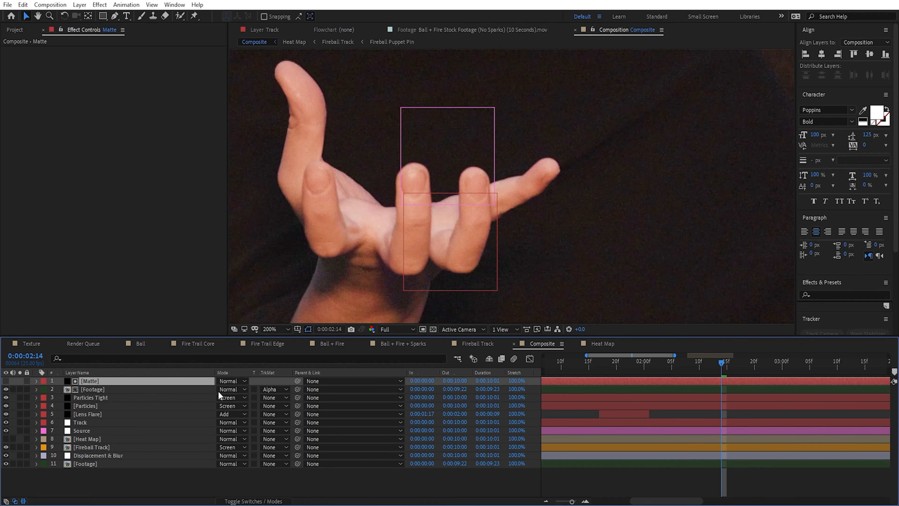
Step: Draw a closed curved mask on the Matte layer around the left of the two front fingers beneath the fireball
key(g)
drag(412, 162, 406, 163)
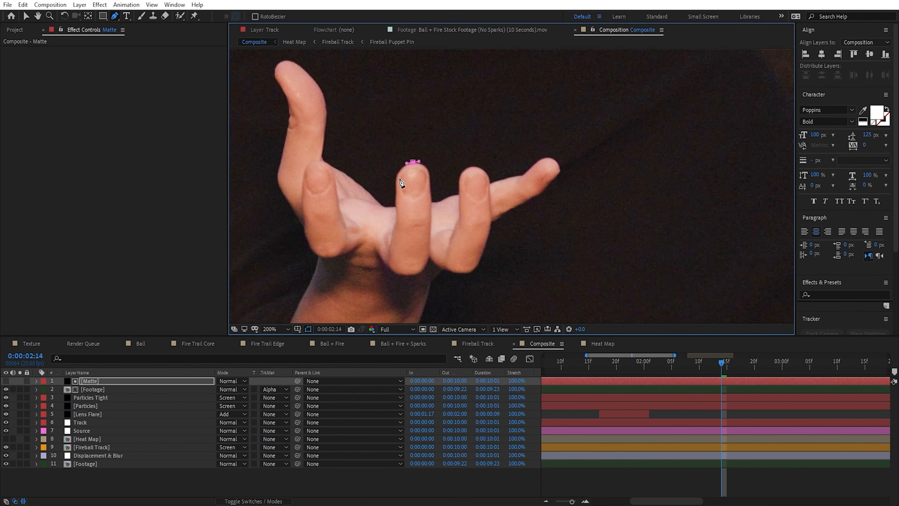
click(394, 186)
drag(395, 225, 394, 234)
mouse_move(388, 265)
mouse_down()
mouse_move(395, 273)
mouse_move(425, 261)
mouse_up()
drag(430, 224, 430, 211)
drag(427, 171, 459, 182)
click(412, 161)
Step: Draw a second closed mask on the Matte layer around the neighbouring front finger to its right
drag(459, 215, 458, 223)
drag(470, 168, 464, 169)
click(460, 176)
key(v)
click(90, 381)
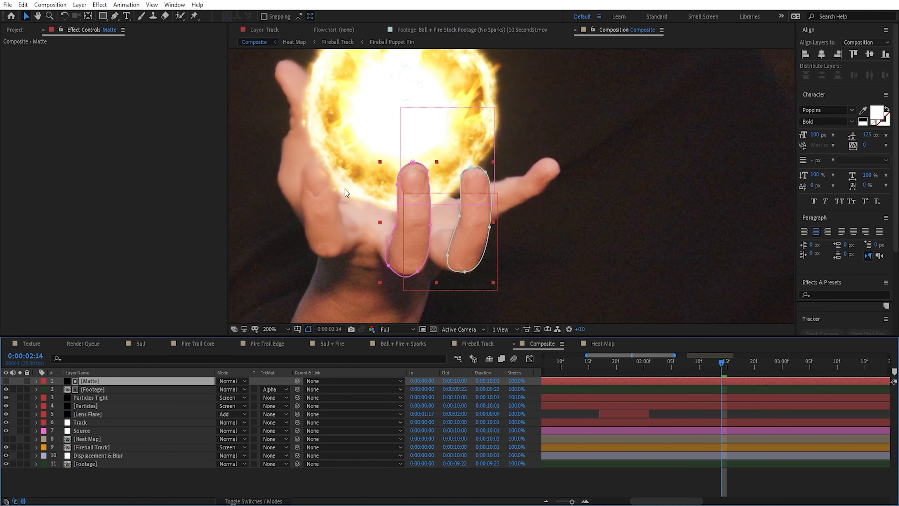
Step: Set the feather of both Matte masks to 2 pixels
key(f)
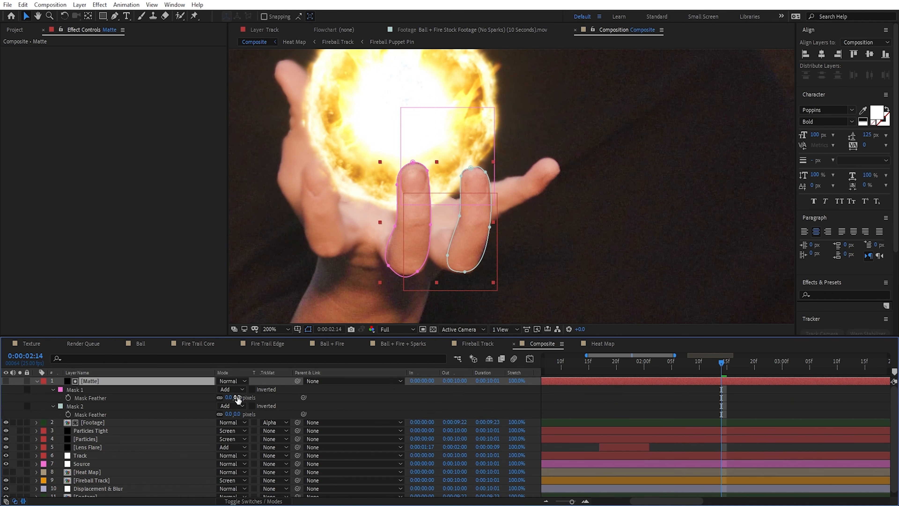
click(238, 414)
text(2)
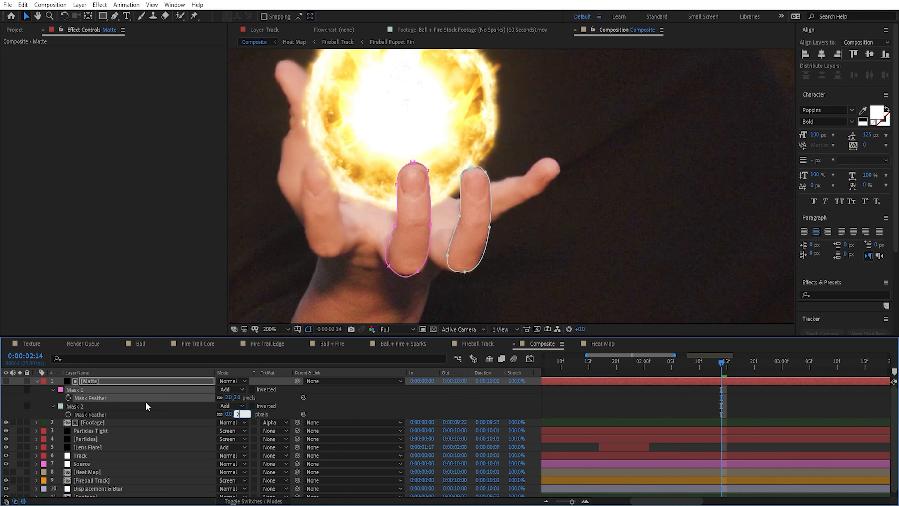
click(128, 381)
Step: Set the mask expansion of both finger masks on the Matte layer to -1 pixel
key(f)
key(m)
key(m)
click(229, 463)
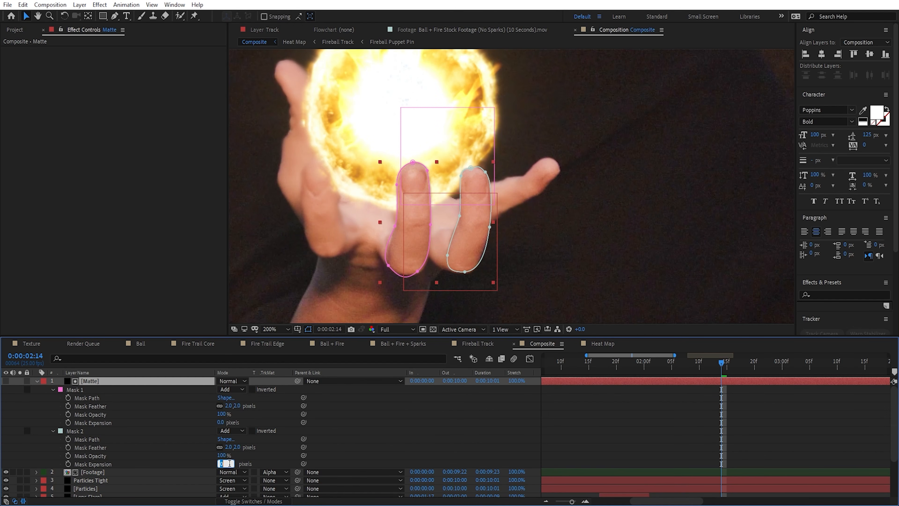
text(-1)
click(221, 422)
text(-1)
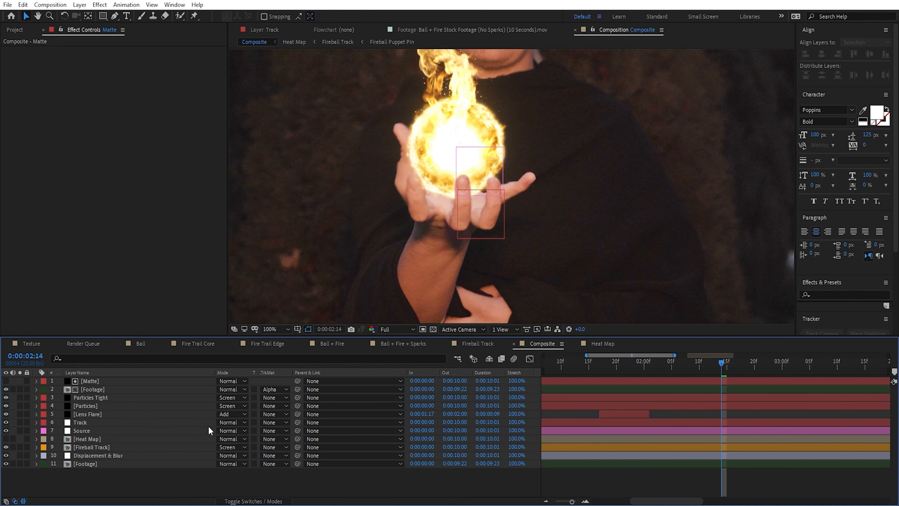
Step: Create an adjustment layer at the top of the stack and apply the Curves effect to it
right_click(173, 476)
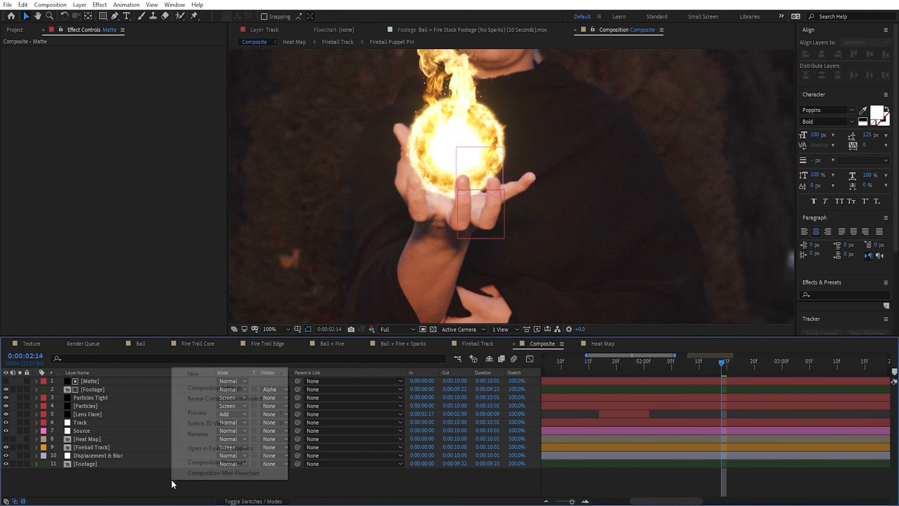
mouse_move(217, 375)
click(339, 452)
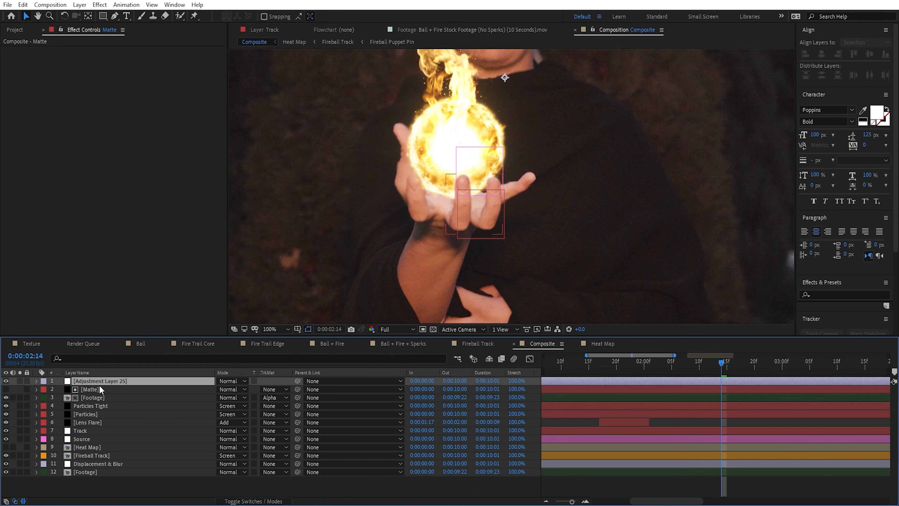
key(ctrl+space)
text(cur)
key(Return)
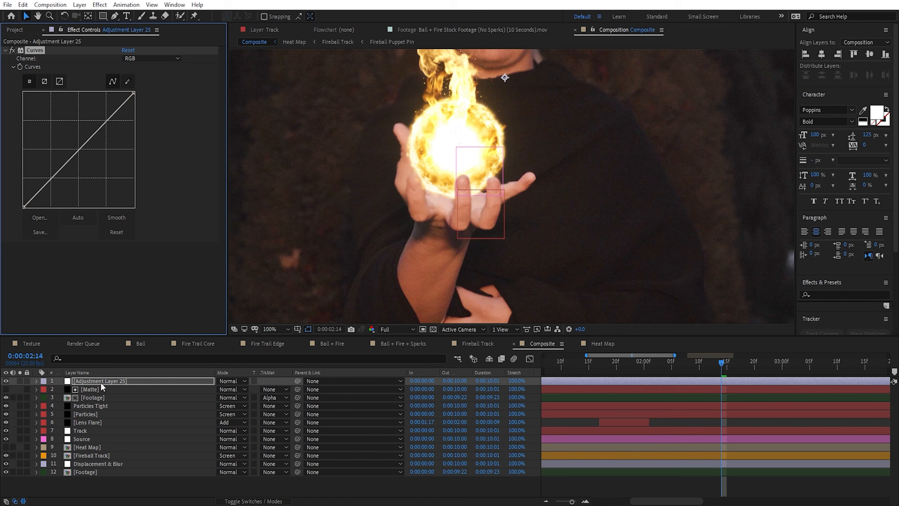
Step: Shape the adjustment layer's curves into a bright warm tint by raising RGB and Red and lowering Blue
drag(74, 127, 90, 160)
click(148, 58)
click(143, 80)
click(149, 58)
click(146, 100)
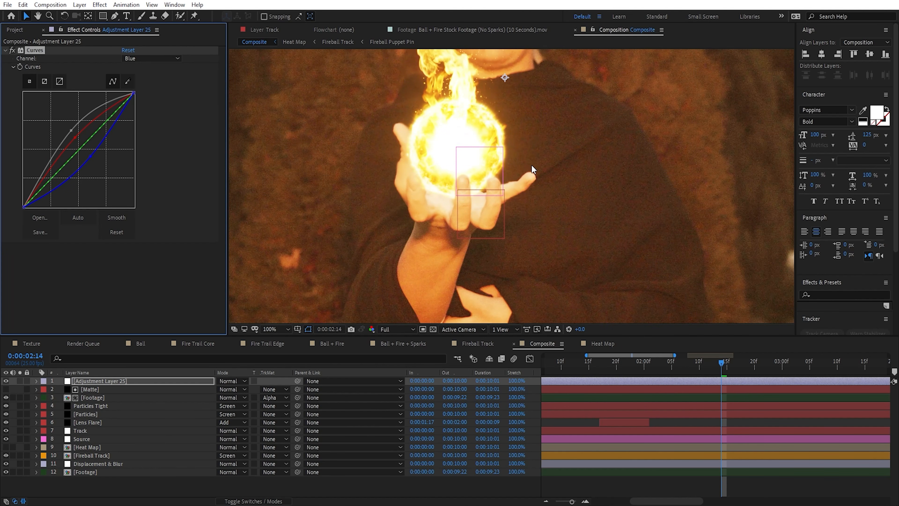
Step: Draw an oval mask on the adjustment layer over the palm beneath the fireball and feather it 67 pixels
click(118, 18)
drag(418, 177, 420, 188)
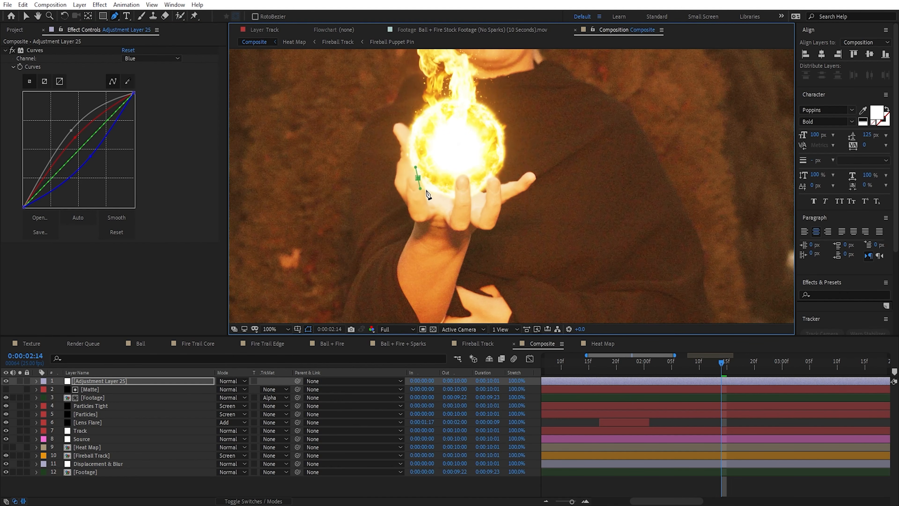
click(442, 194)
click(478, 198)
click(447, 175)
click(418, 177)
key(f)
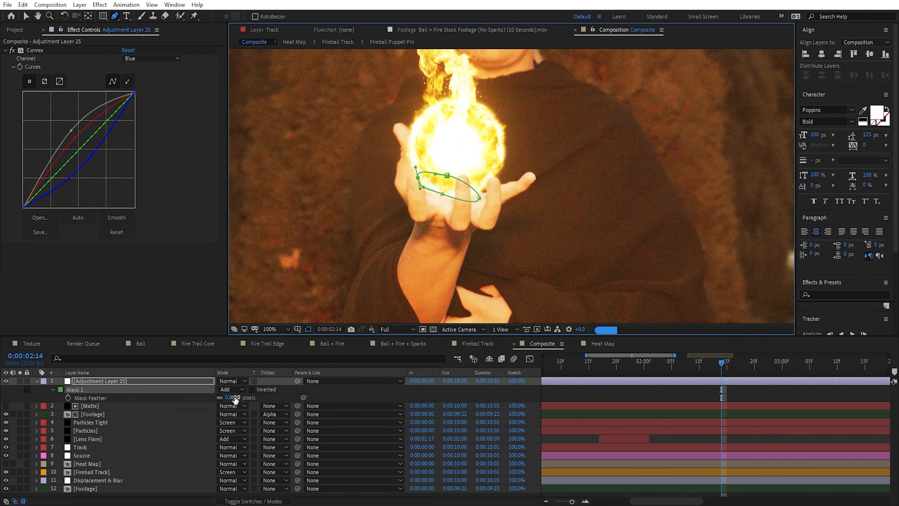
drag(233, 397, 268, 398)
key(v)
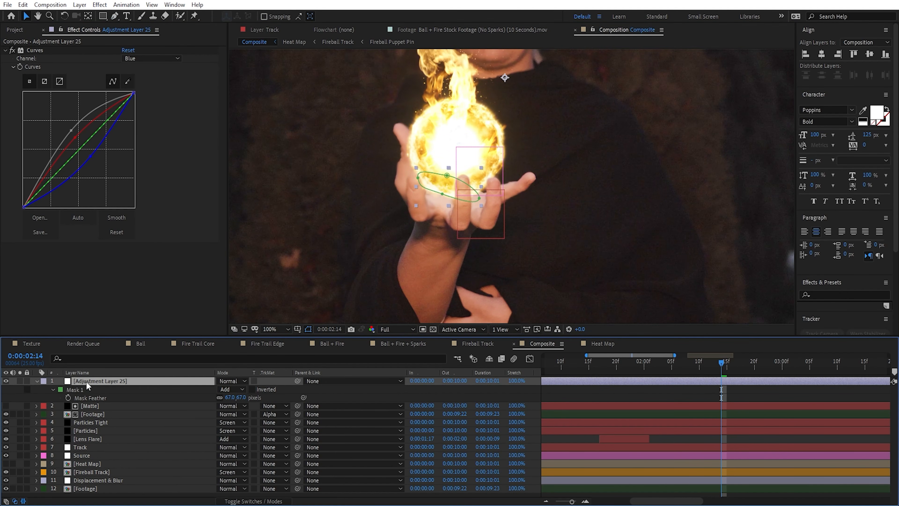
Step: Move the adjustment layer below the matted Footage layer and rename that Footage layer Fingers Rotoscope
drag(86, 381, 94, 420)
click(116, 390)
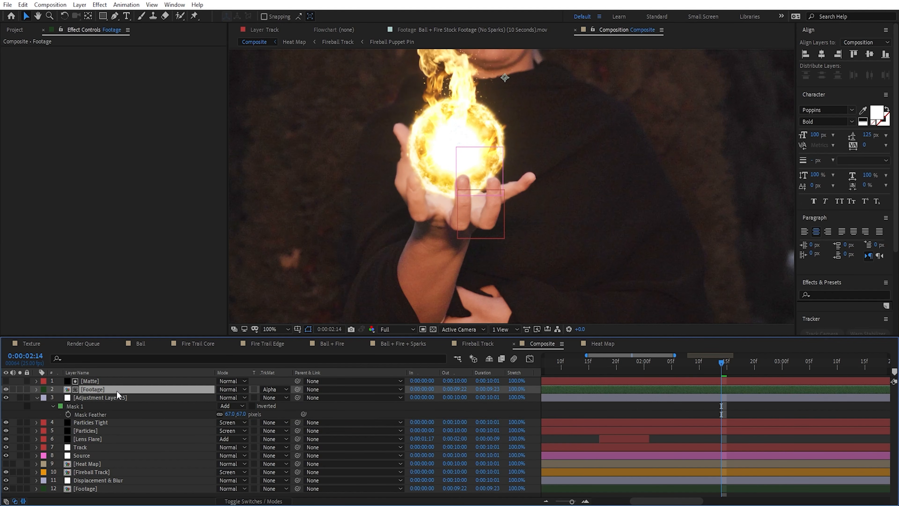
key(Return)
text(Fingers Rotoscope)
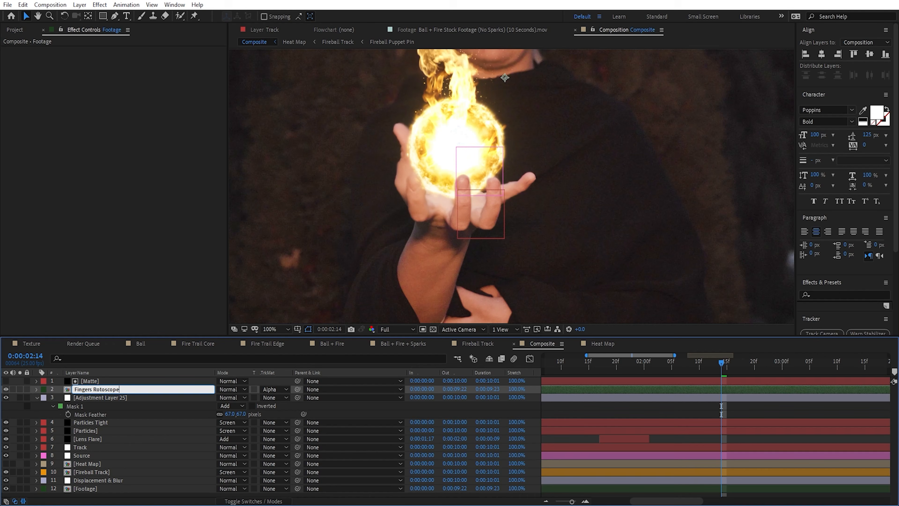
Step: Rename the Curves adjustment layer Lighting Hand
click(120, 405)
key(Return)
text(Light)
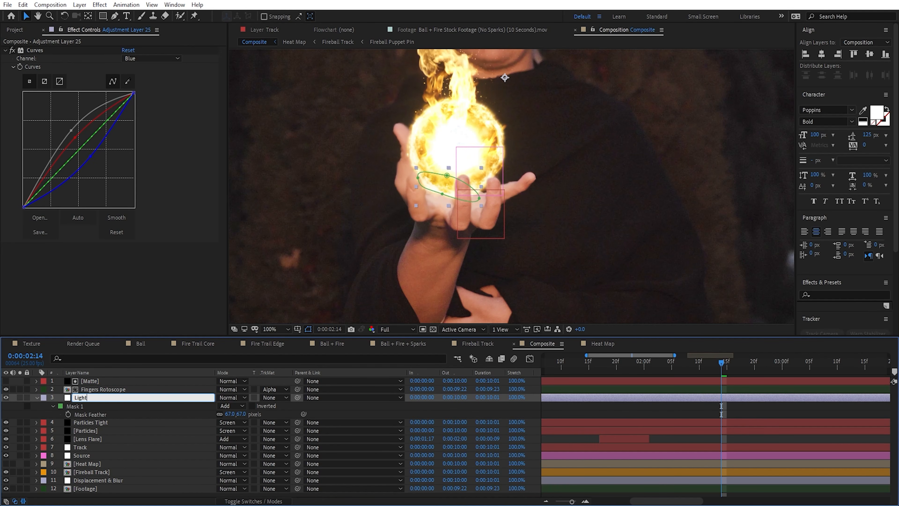
text(ing Hand)
key(Return)
Step: Duplicate the Lighting Hand layer and name the copy Lighting Hand Tight
key(ctrl+d)
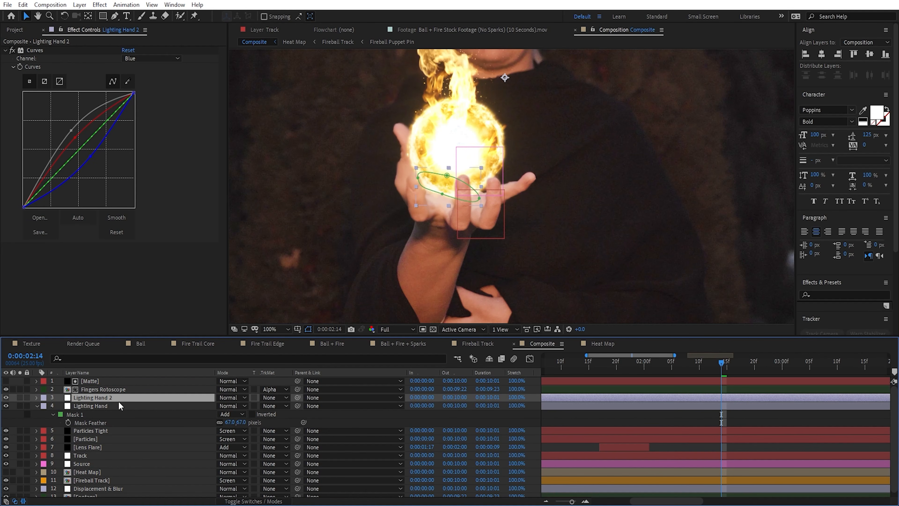
key(Return)
key(Right)
key(BackSpace)
text(Tight)
key(Return)
Step: Set Lighting Hand Tight's mask expansion to -19 and feather to 42 pixels, and Lighting Hand's mask feather to 80 pixels
key(m)
key(m)
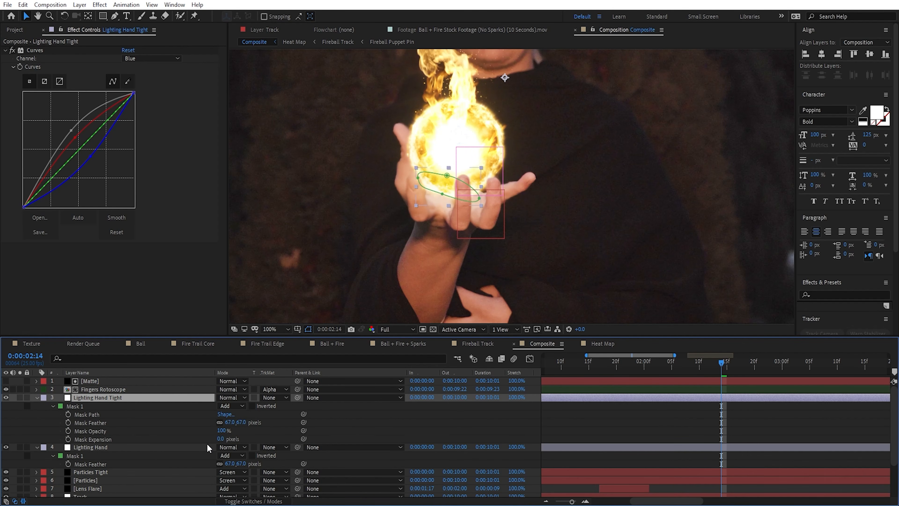
mouse_move(220, 439)
mouse_down()
mouse_move(202, 441)
mouse_move(213, 440)
mouse_up()
drag(239, 423, 228, 425)
mouse_move(244, 465)
mouse_down()
mouse_move(258, 468)
mouse_move(251, 468)
mouse_up()
Step: Set Lighting Hand Tight's blending mode to Add and hide the Fireball Track layer to expose the lit palm
click(232, 397)
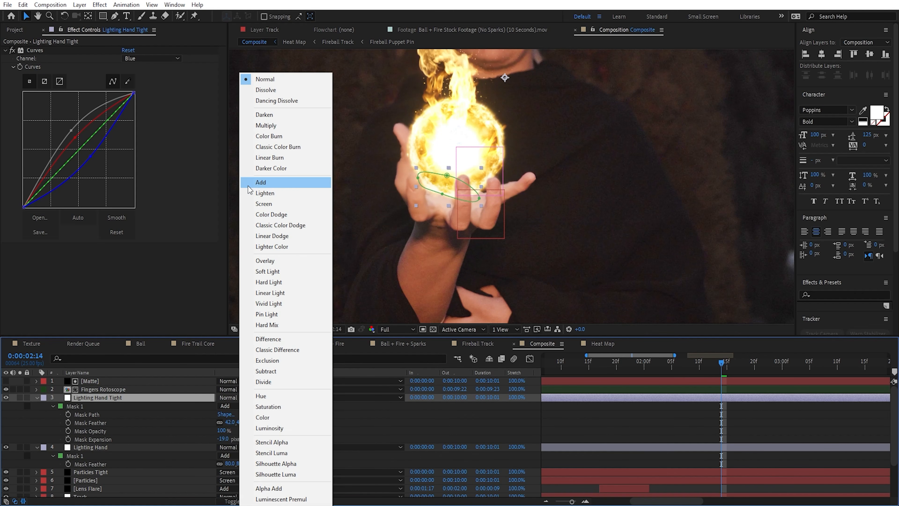
click(261, 187)
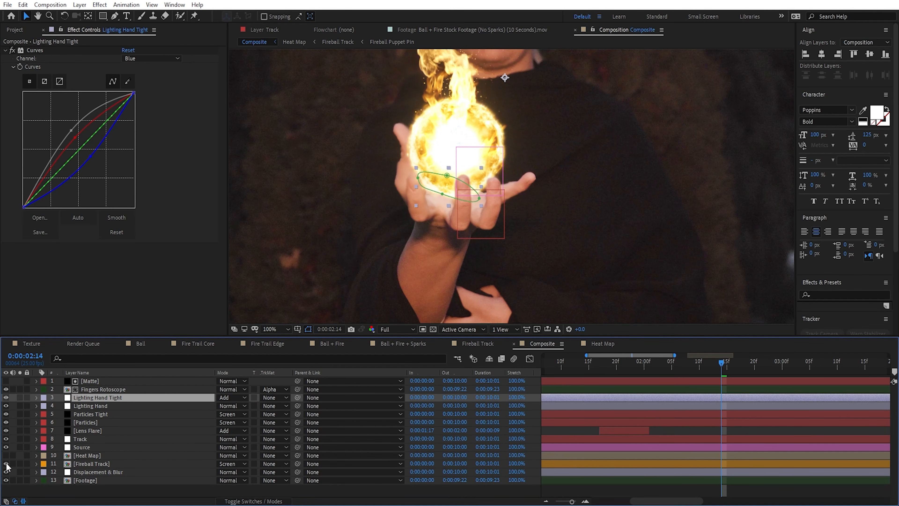
click(6, 464)
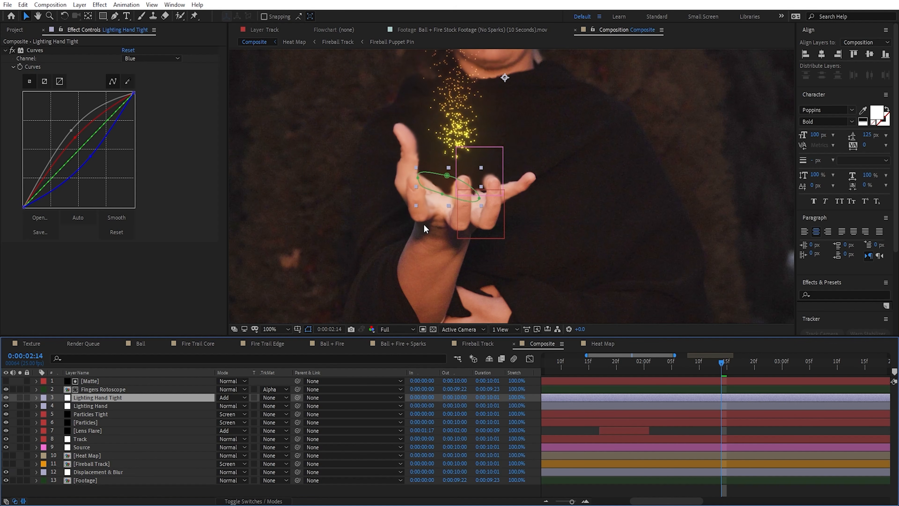
Step: Set the Lighting Hand layer's mask expansion to 25 pixels
click(100, 406)
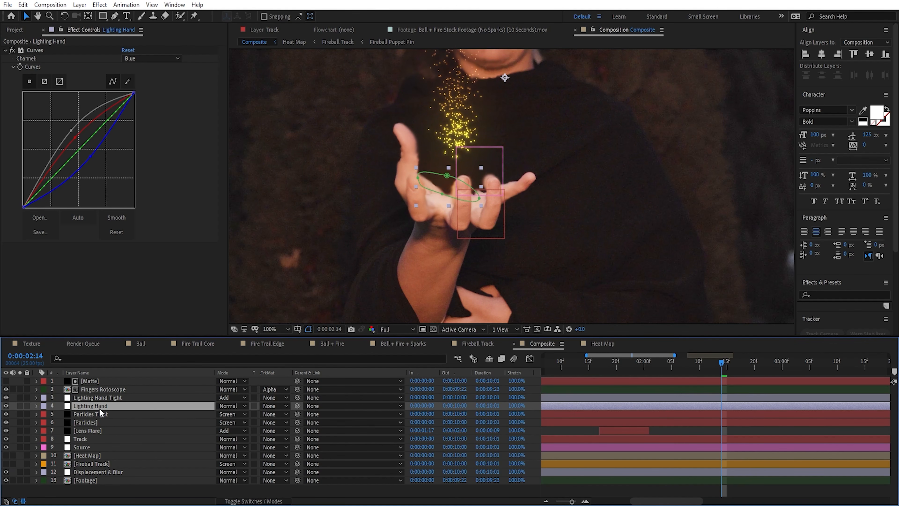
key(m)
key(m)
drag(228, 446, 234, 446)
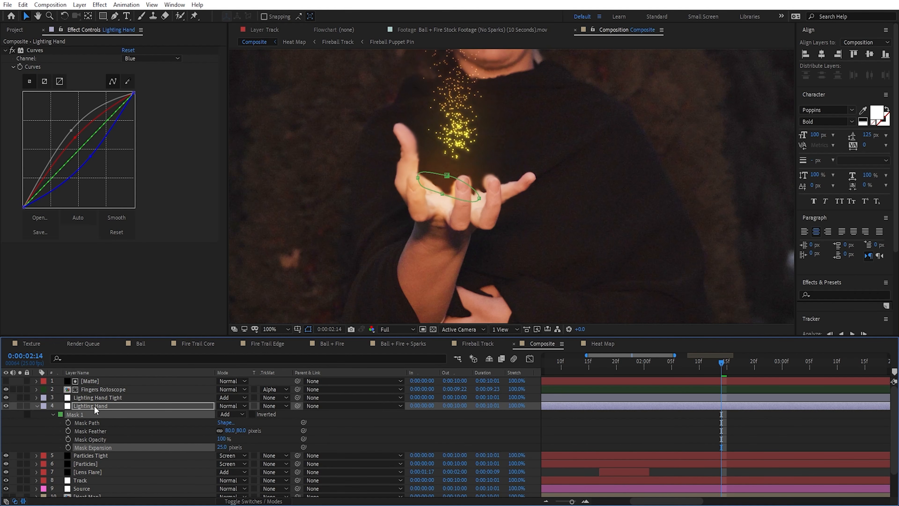
Step: Increase the mask expansion of the Lighting Hand Tight layer
click(96, 398)
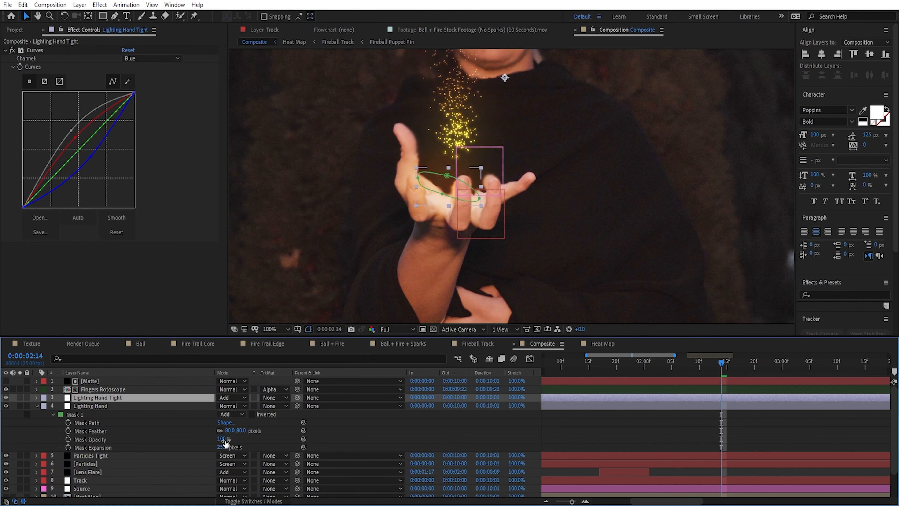
key(m)
key(m)
drag(223, 439, 230, 440)
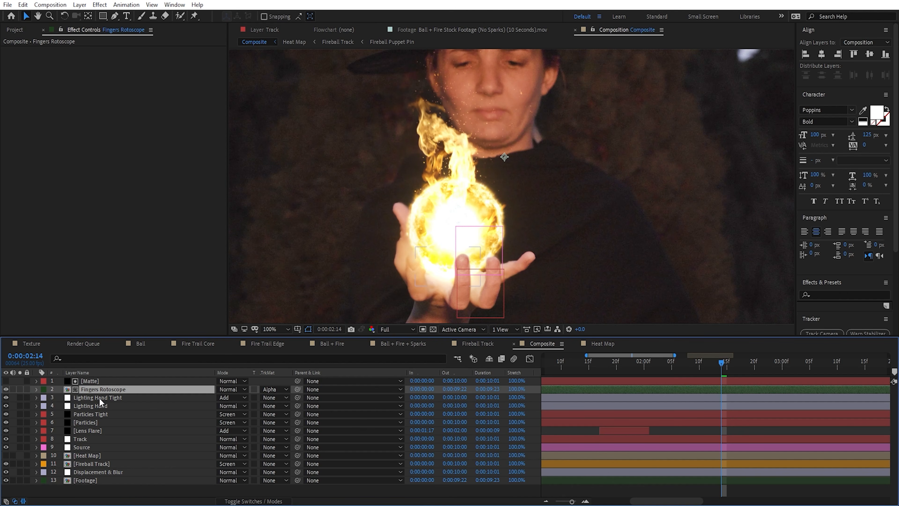
Step: Turn on Mask Path keyframing for both finger masks on the Matte layer at 0:00:02:14
click(166, 380)
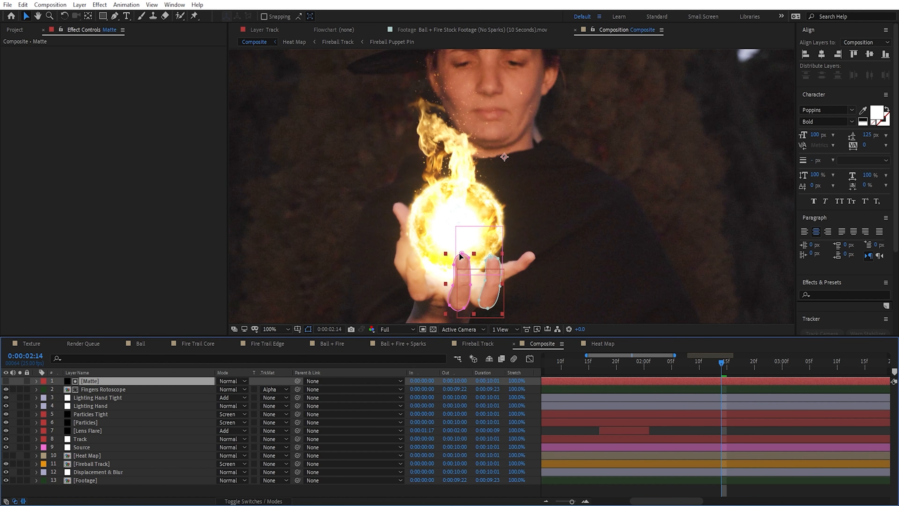
key(m)
click(68, 397)
click(68, 414)
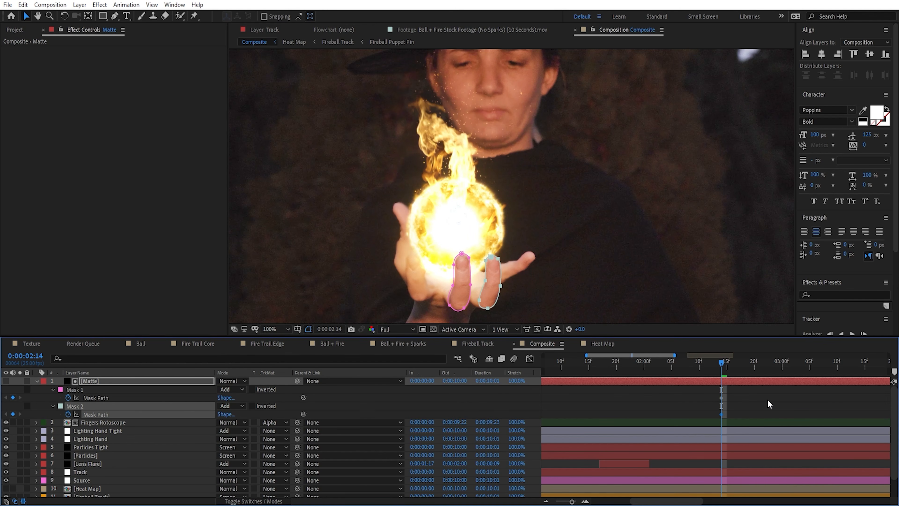
click(768, 401)
click(116, 439)
key(F2)
click(129, 431)
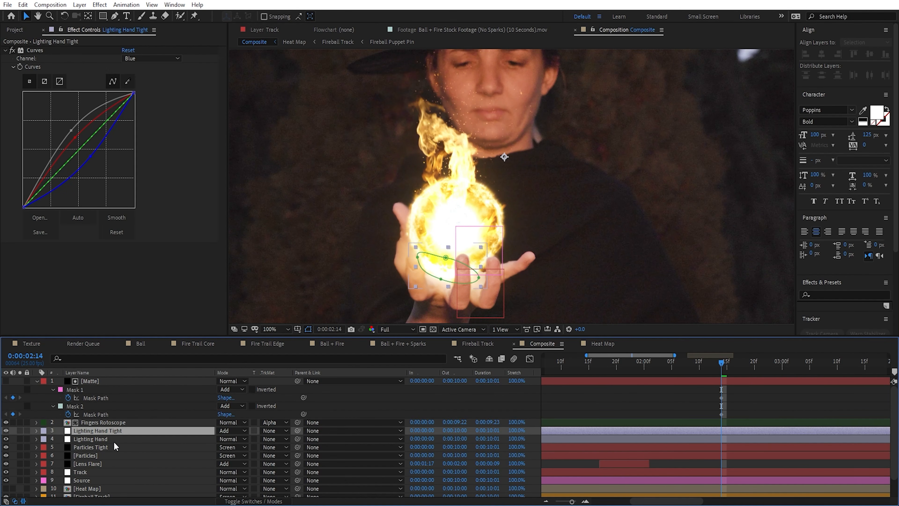
shift+click(128, 439)
click(78, 479)
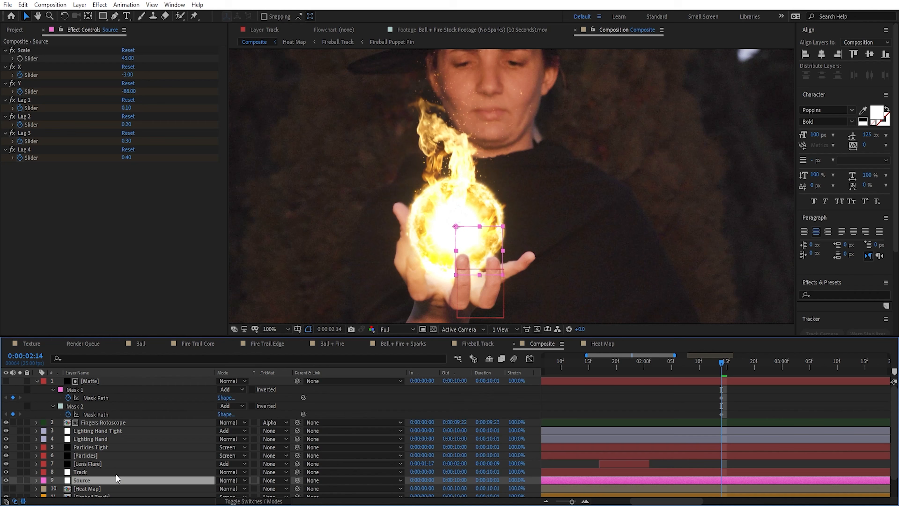
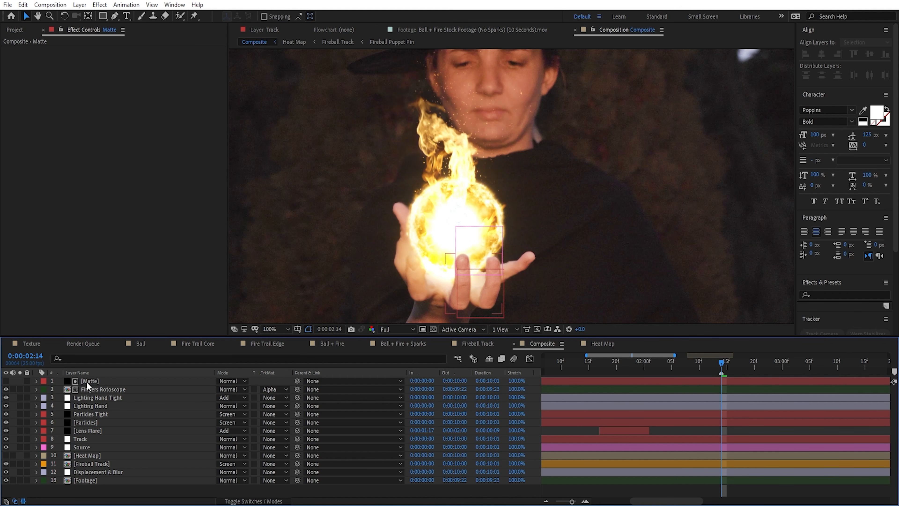
click(98, 397)
click(112, 390)
click(105, 398)
click(93, 406)
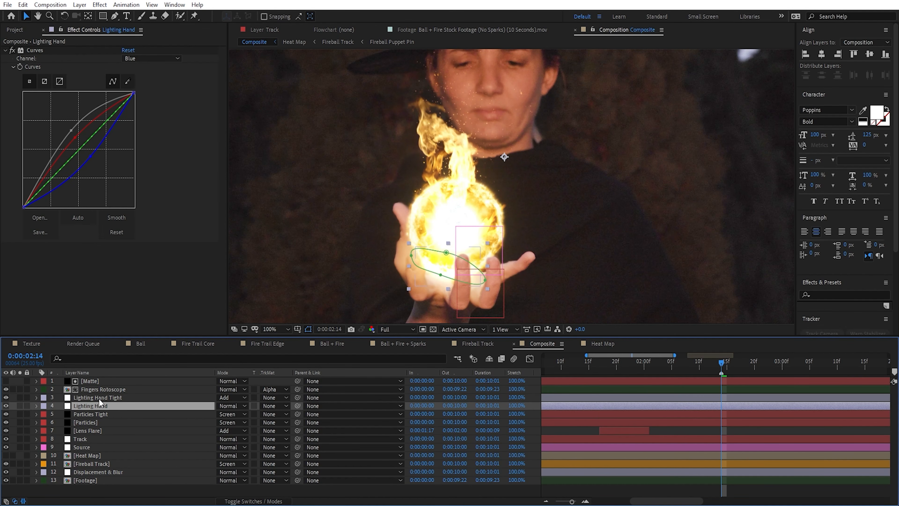
Step: Create a new composition from the Composite comp and rename it Final
click(18, 31)
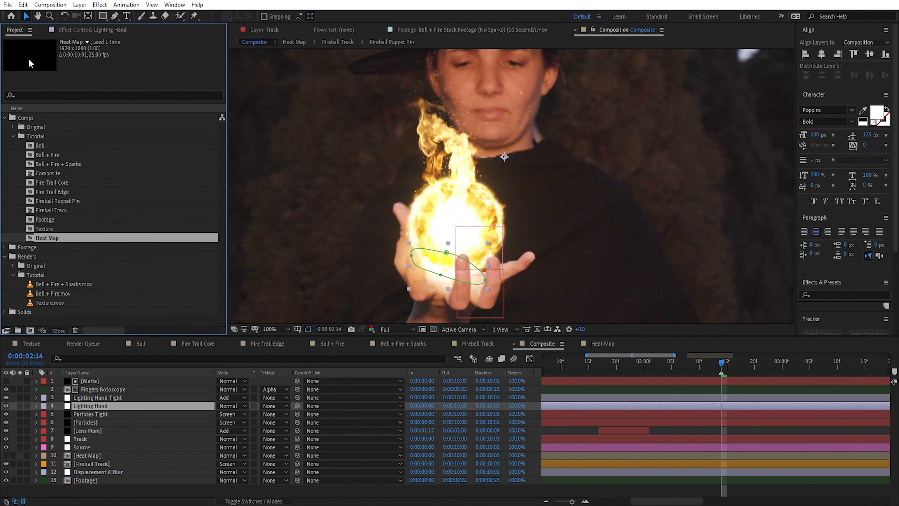
click(85, 228)
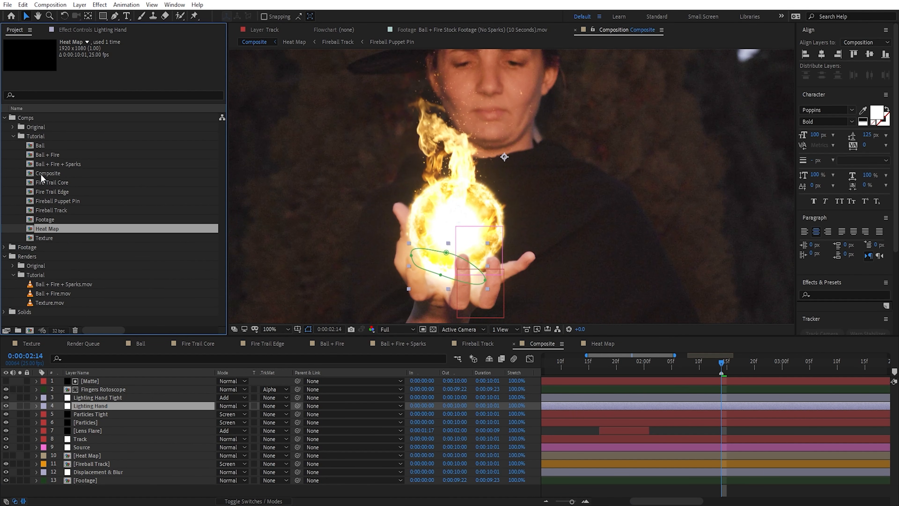
drag(45, 174, 29, 330)
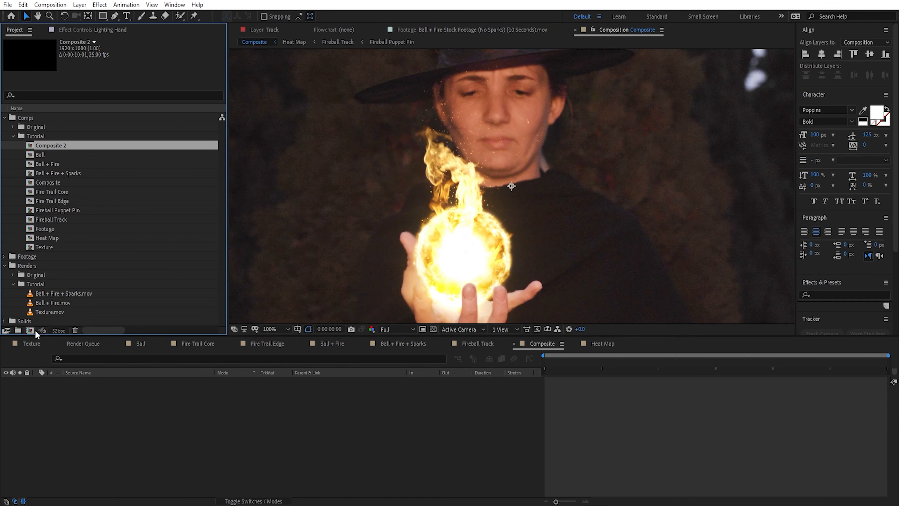
key(Return)
text(Final)
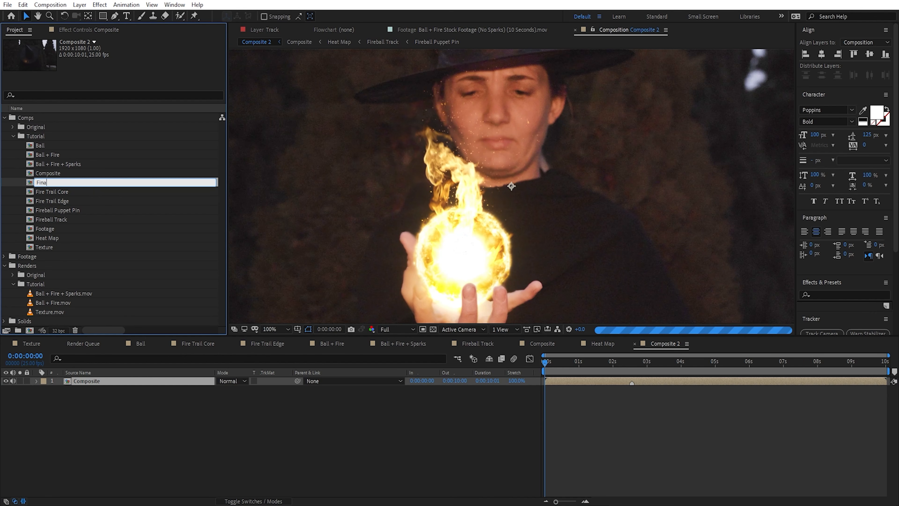
key(Return)
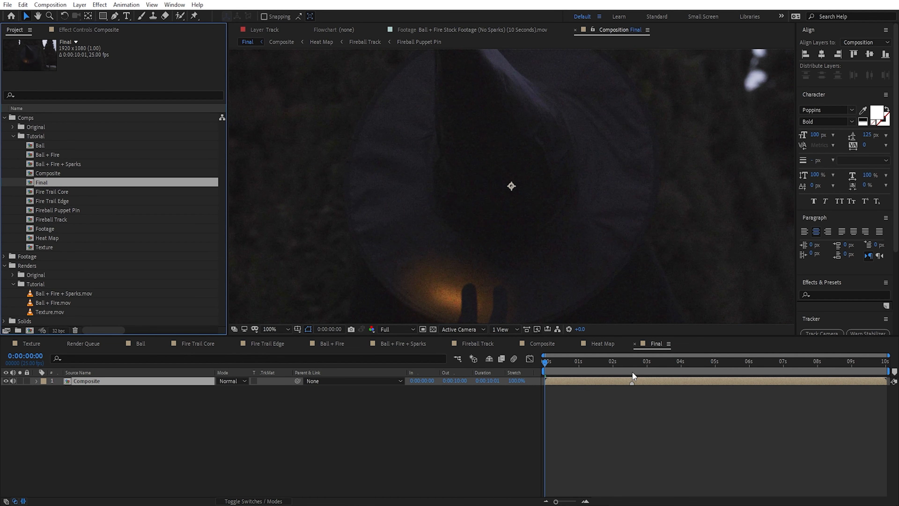
Step: At 0:00:02:14 in the Final comp, add an adjustment layer and name it CC
mouse_move(633, 366)
mouse_down()
mouse_move(621, 366)
mouse_move(629, 373)
mouse_up()
click(636, 394)
scroll(441, 176, down, 1)
click(80, 5)
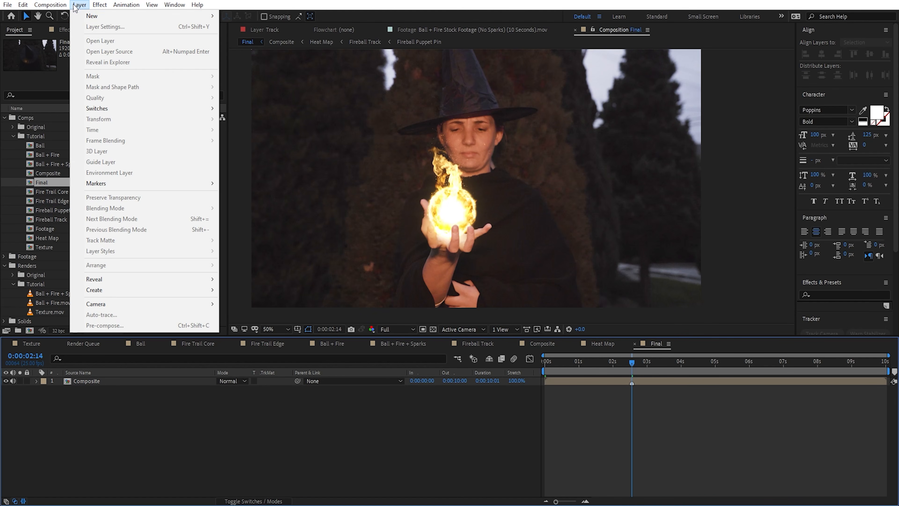
mouse_move(84, 16)
click(273, 79)
key(Return)
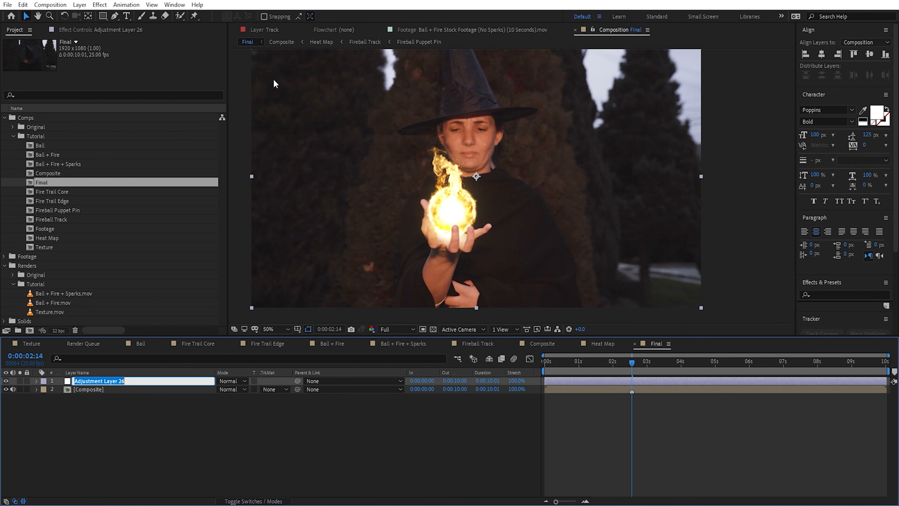
text(CC)
key(Return)
Step: Apply Lumetri Color to the CC layer with the SL BLUE COLD look at an intensity of 75
key(ctrl+space)
text(lumetr)
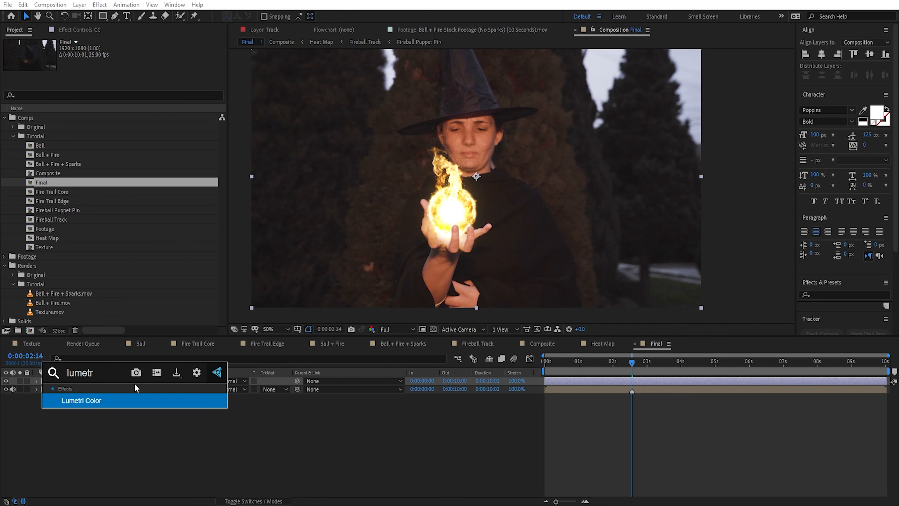
key(Return)
click(13, 75)
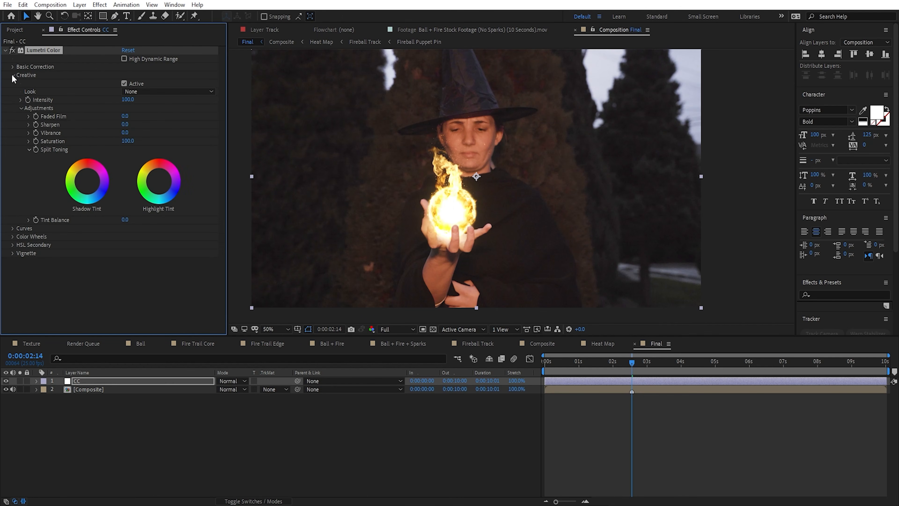
click(137, 92)
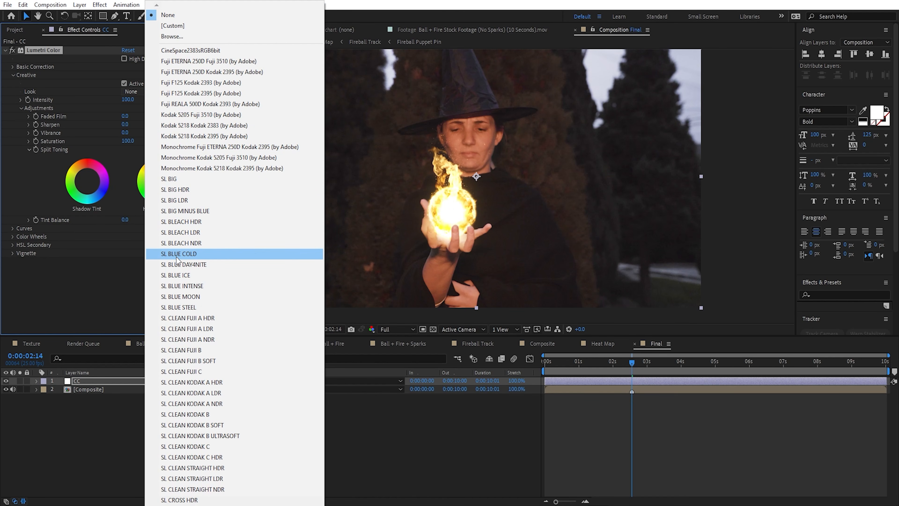
click(177, 256)
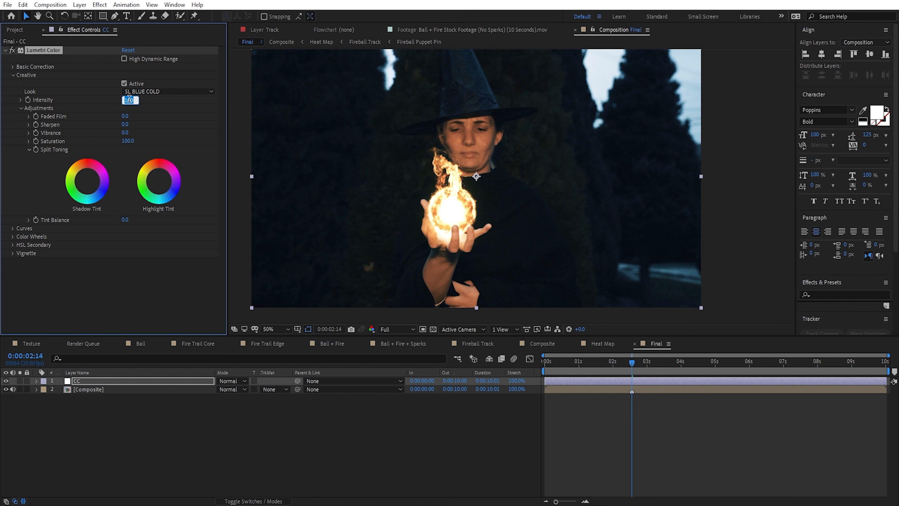
text(75)
key(Return)
Step: In Lumetri Color's Basic Correction, set the contrast to 18 and the saturation to 92
click(12, 66)
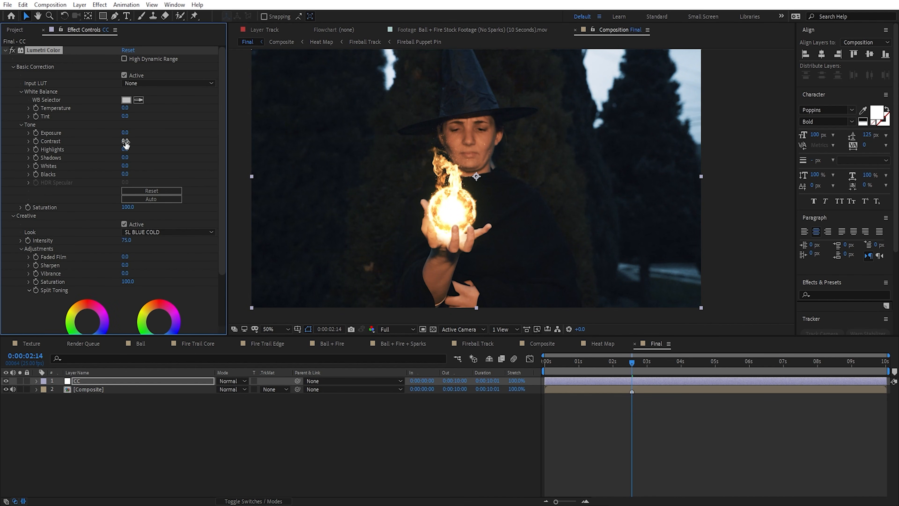
drag(125, 140, 133, 135)
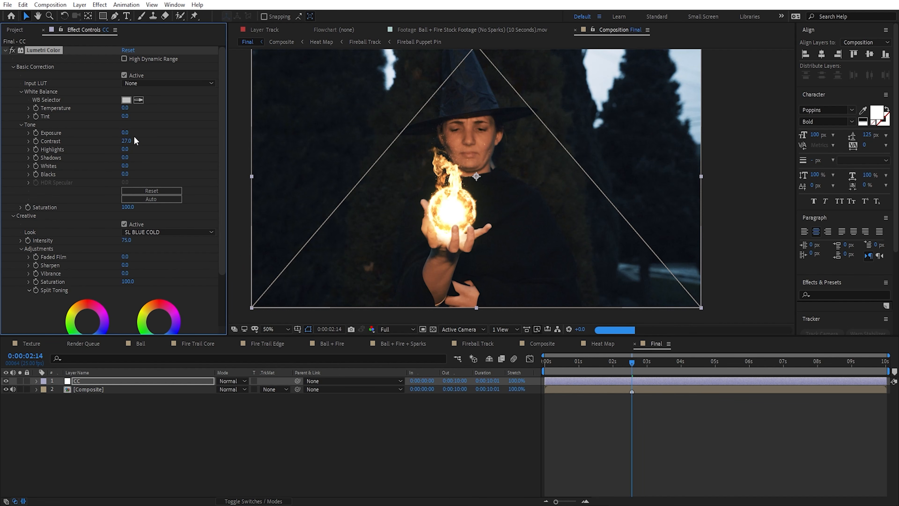
drag(126, 209, 122, 214)
Step: Apply the Noise effect to the CC layer and set the amount of noise to 5%
key(ctrl+space)
text(noi)
key(Return)
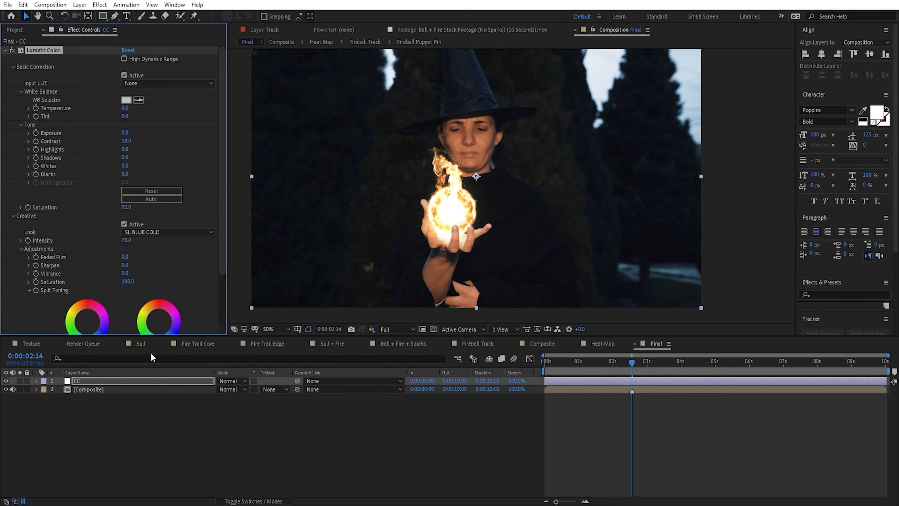
click(127, 312)
text(5)
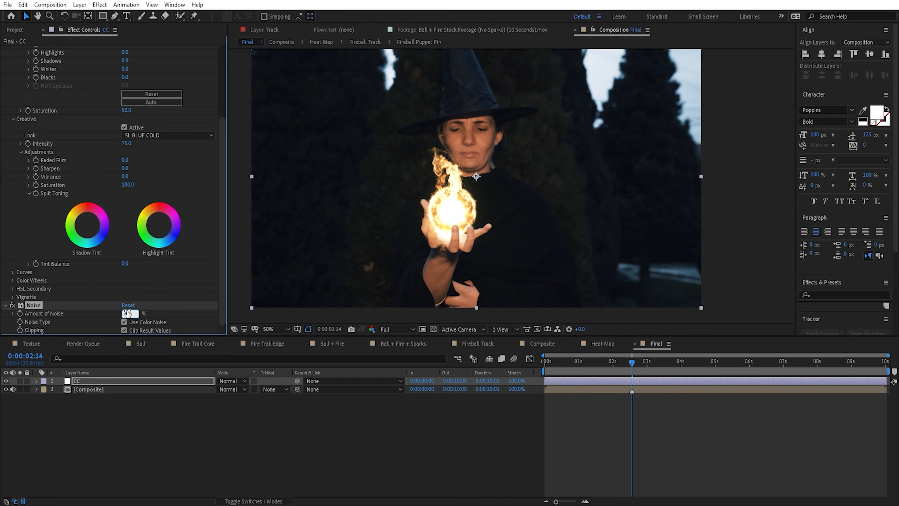
key(Return)
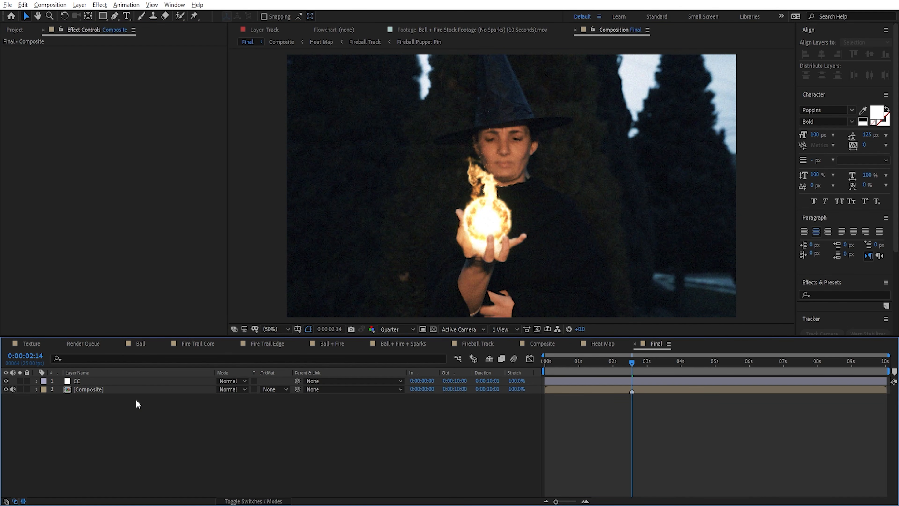
Step: Add the expression wiggle(2,10) to the Composite layer's Position and preview the camera shake
click(134, 390)
key(p)
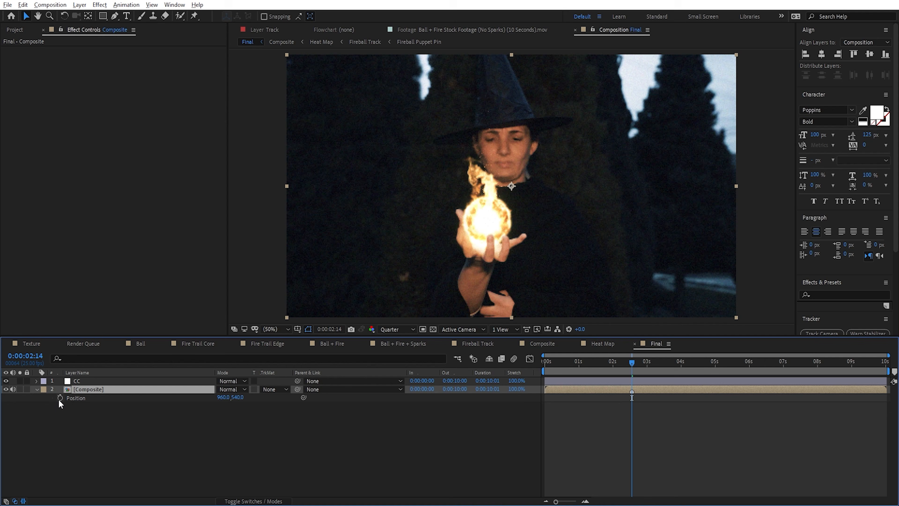
alt+click(60, 398)
text(wiggle()
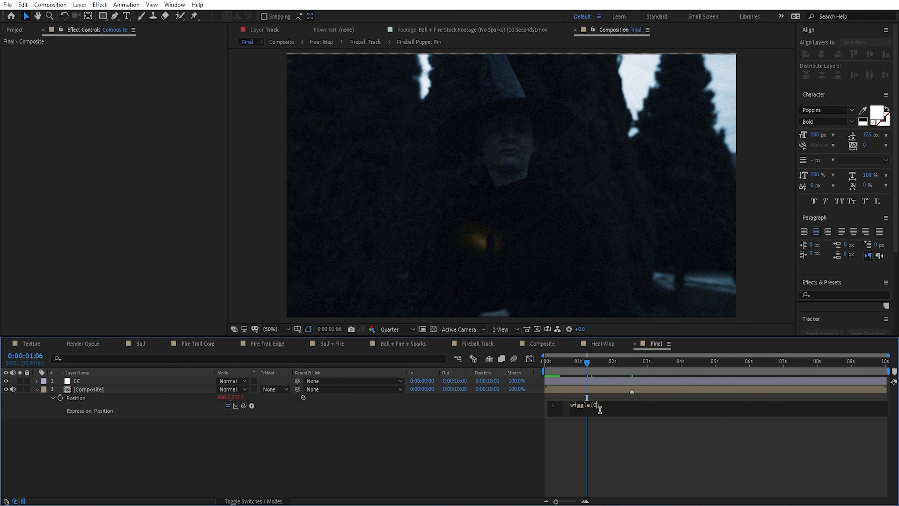
text(2,10)
click(645, 454)
key(space)
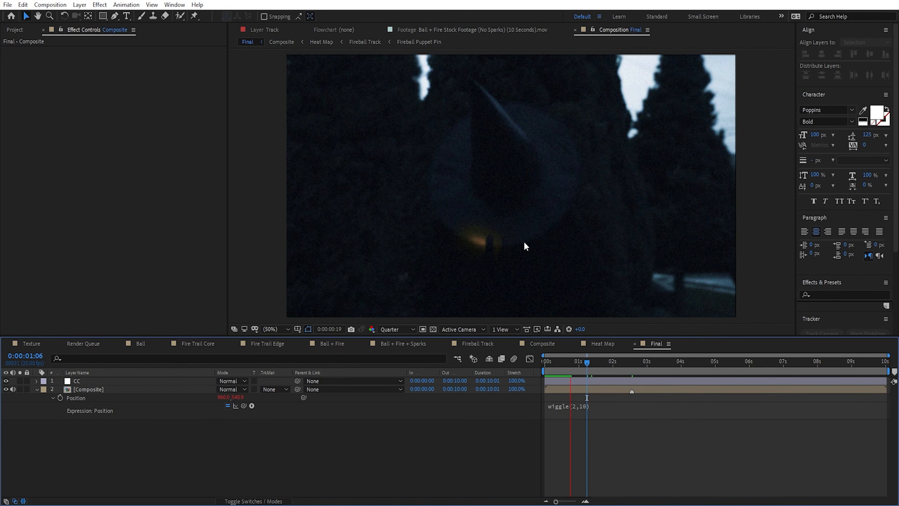
drag(582, 358, 571, 361)
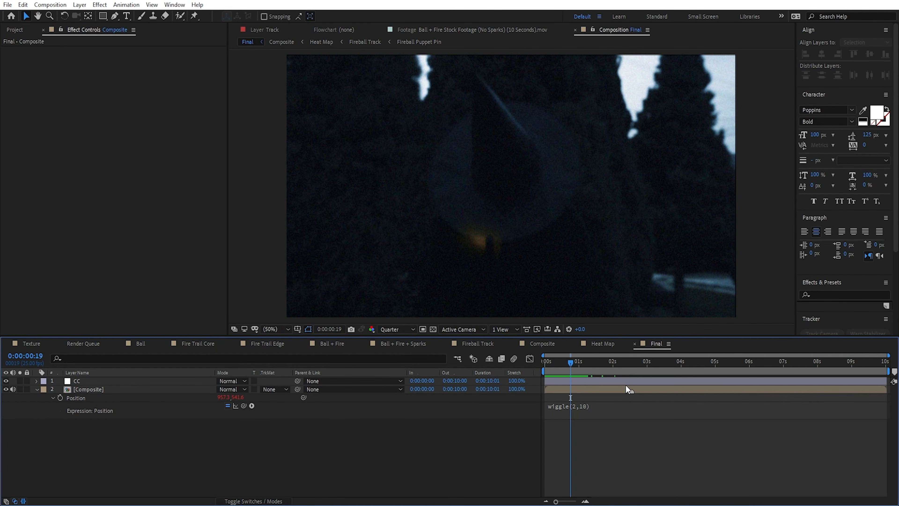
key(space)
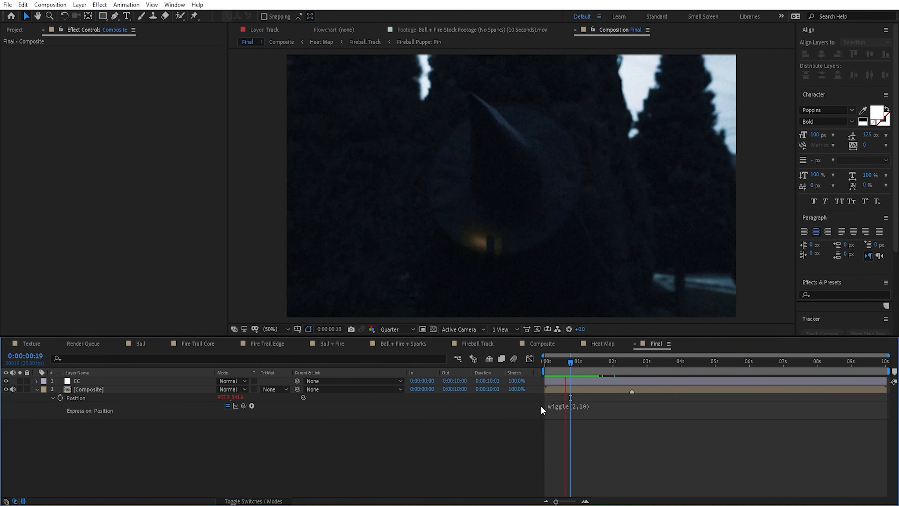
drag(586, 370, 632, 368)
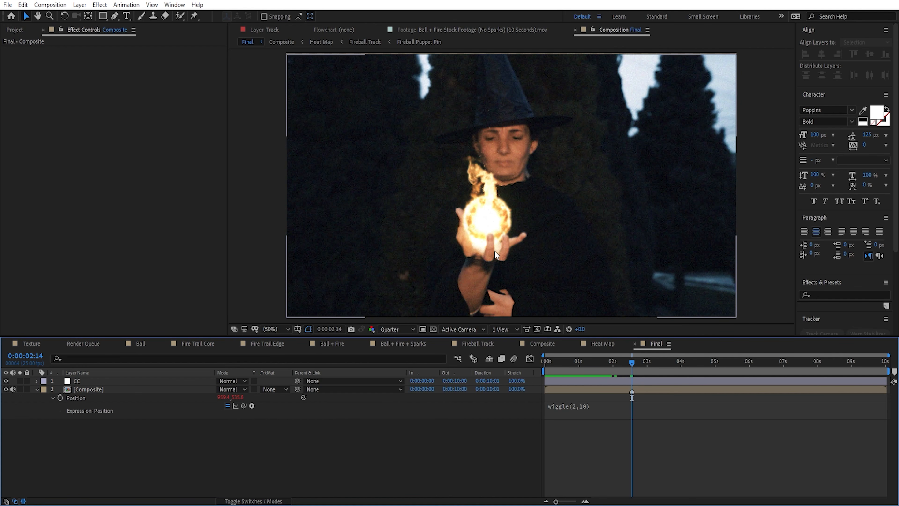
Step: Copy the Handheld layer from the original 3. Final (RENDER) comp into the Final comp and reveal its keyframes
key(ctrl+0)
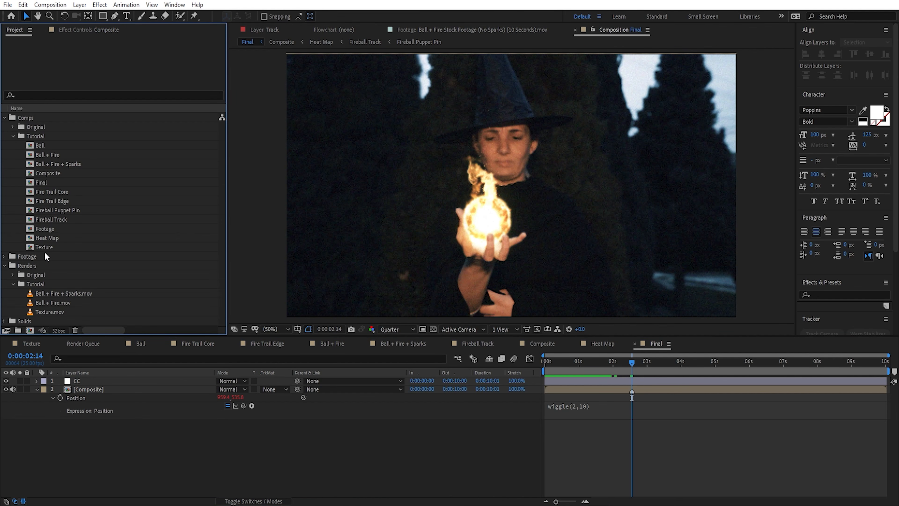
click(21, 128)
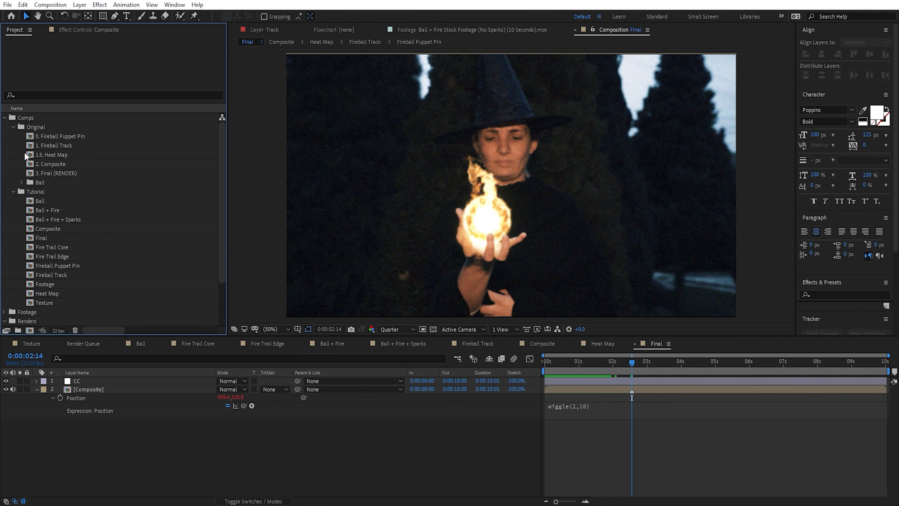
double_click(59, 175)
click(101, 399)
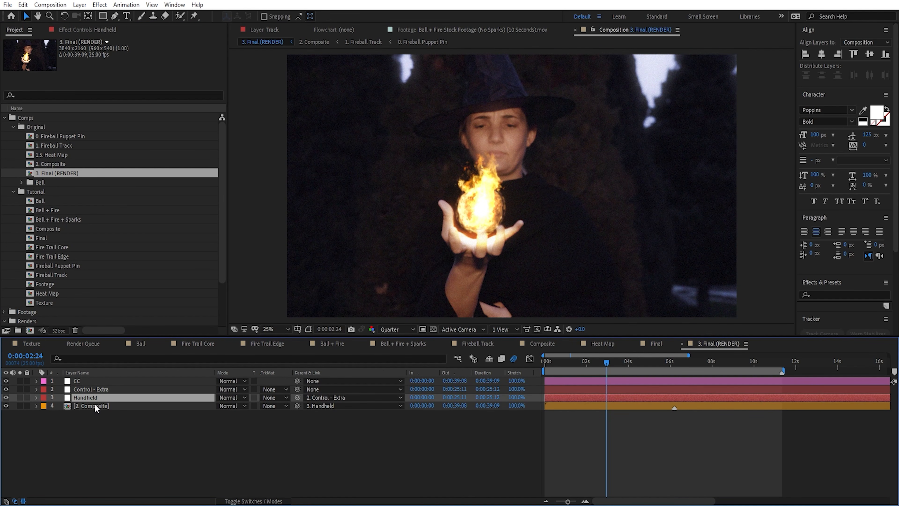
click(656, 344)
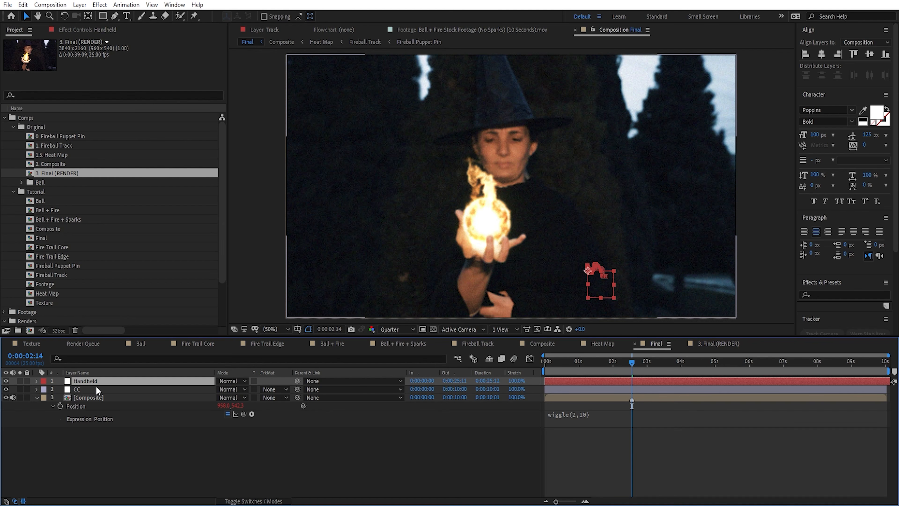
key(u)
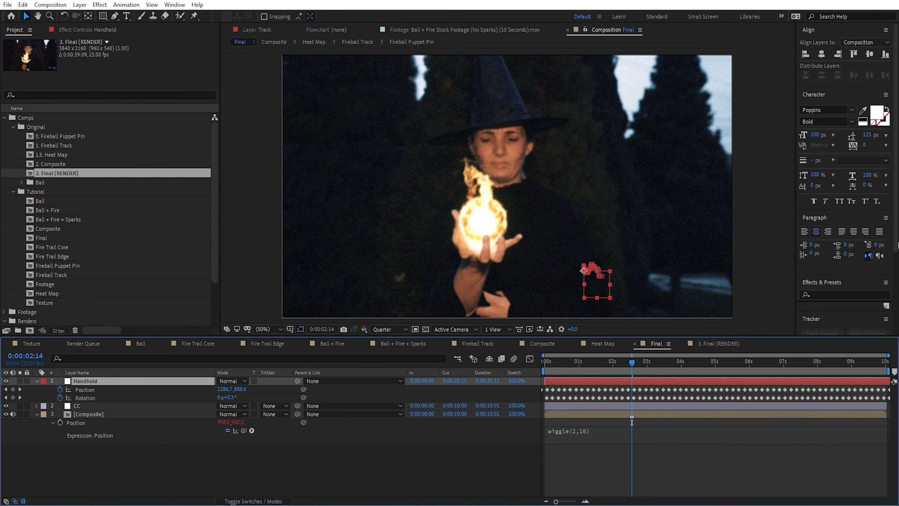
Step: Parent the Composite layer to Handheld and remove the wiggle expression from its Position
scroll(830, 238, down, 4)
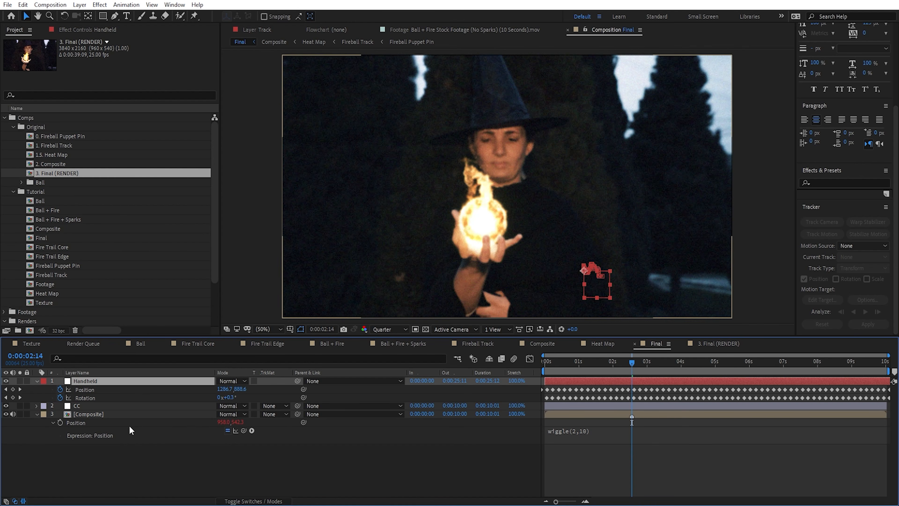
click(296, 421)
drag(297, 414, 113, 384)
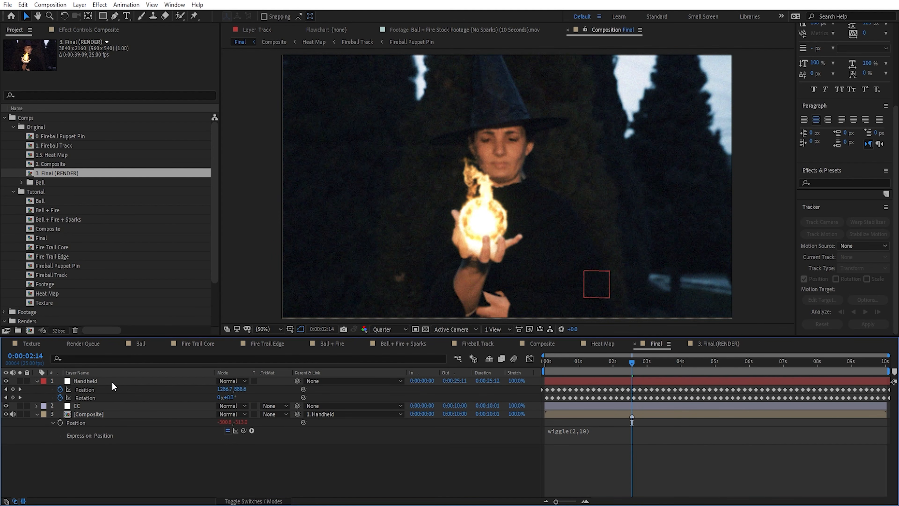
alt+click(60, 423)
Step: Preview the handheld motion and enlarge the Composite layer to a scale of 95.4% so it covers the frame edges
drag(622, 362, 867, 389)
key(space)
click(733, 363)
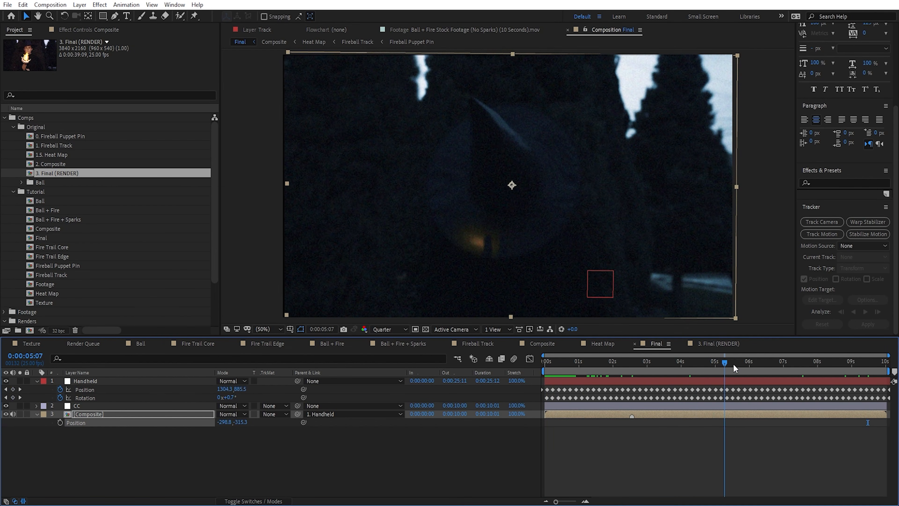
click(162, 413)
key(s)
drag(242, 424, 241, 428)
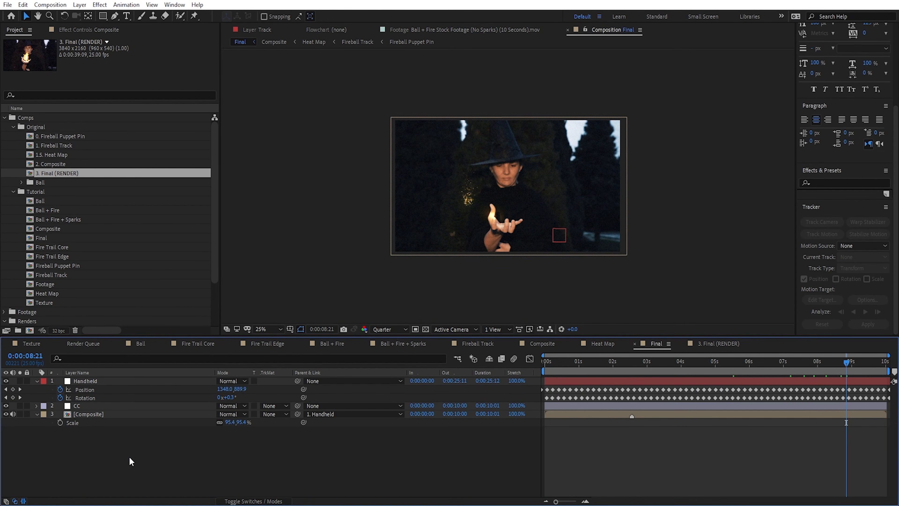
Step: Add a null object named Control and parent the Handheld layer to it
click(79, 4)
mouse_move(142, 16)
click(247, 59)
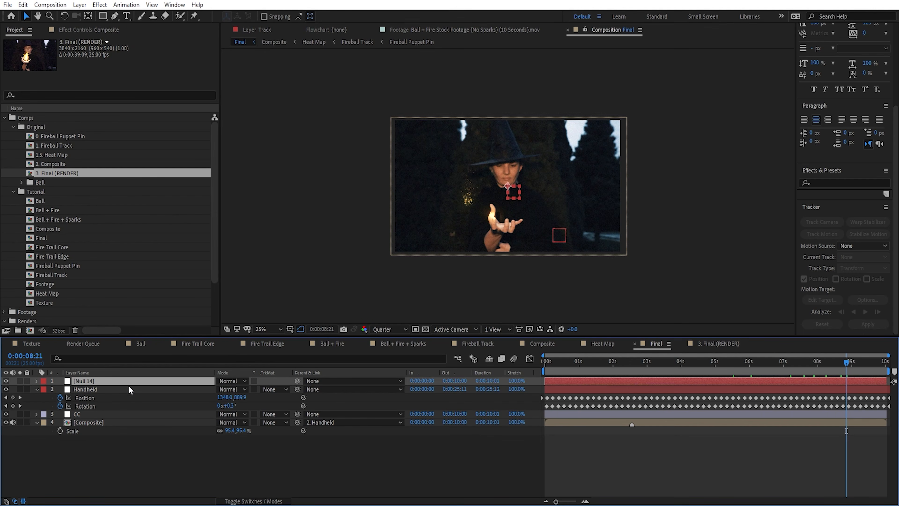
key(Return)
text(Control)
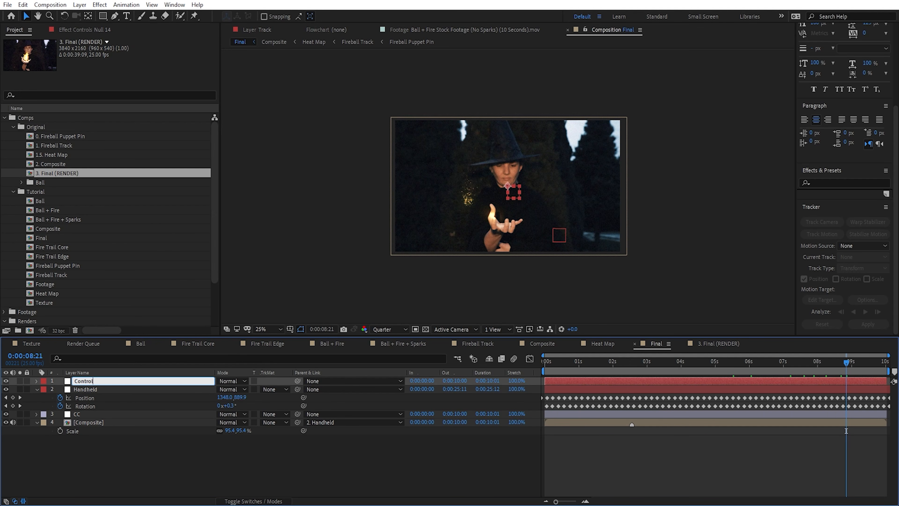
key(Return)
click(126, 388)
drag(297, 389, 122, 384)
Step: Turn on Position and Scale keyframing for the Control layer at 0:00:08:21
key(p)
key(shift+s)
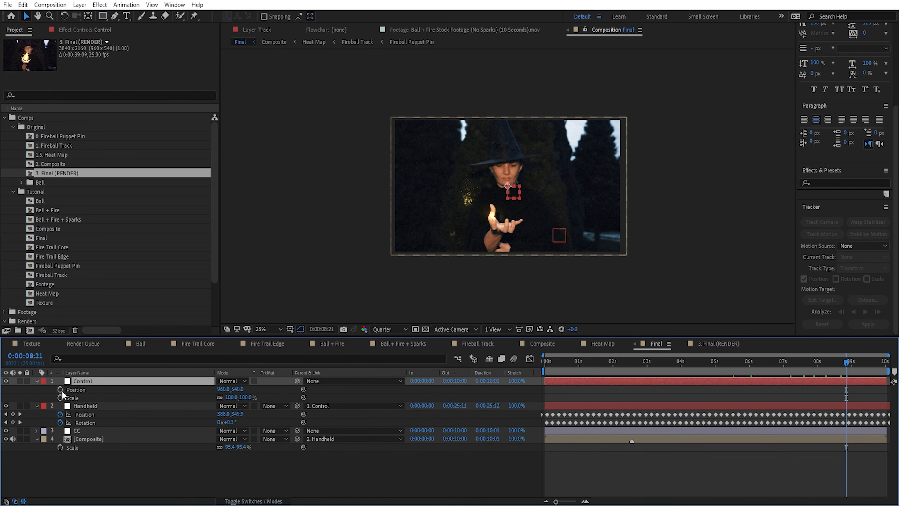
click(60, 389)
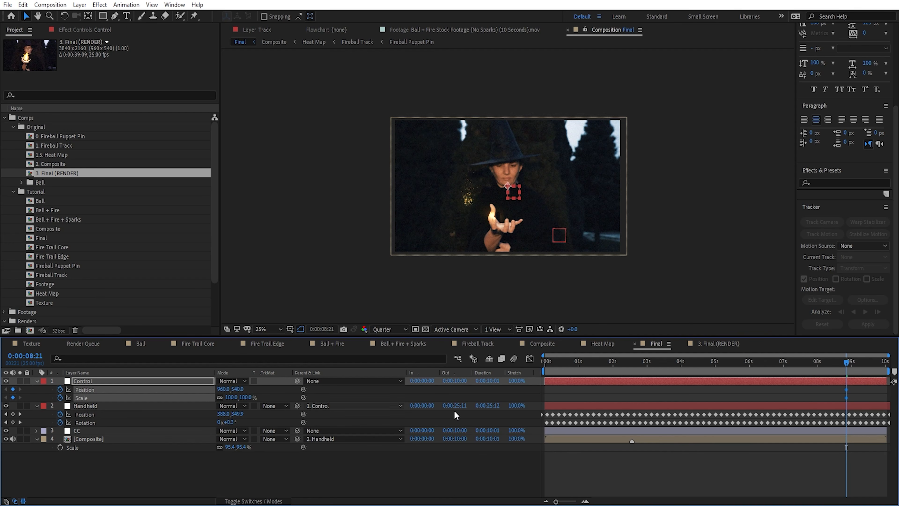
Step: Move the Control layer's Position and Scale keyframes to the comp start, and at 0:00:05:00 keyframe Scale at 114% with Position shifted upward
drag(846, 393, 537, 397)
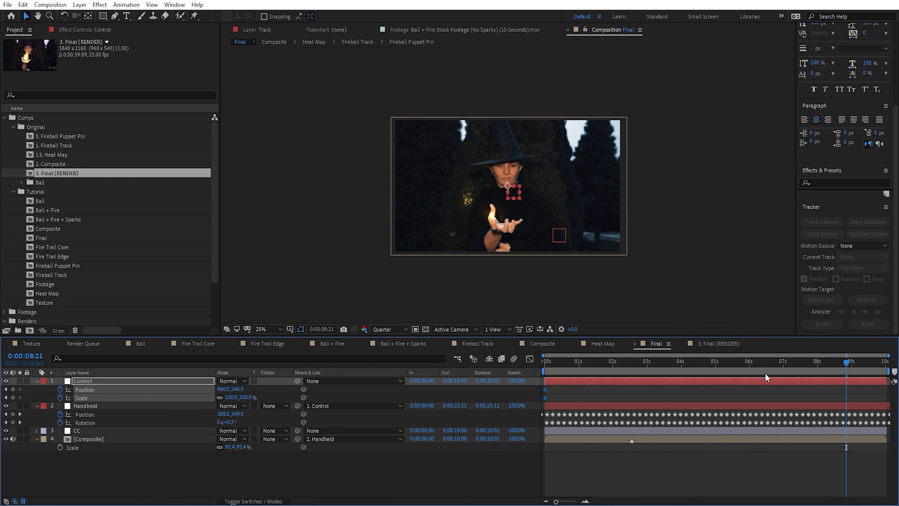
drag(884, 366, 715, 366)
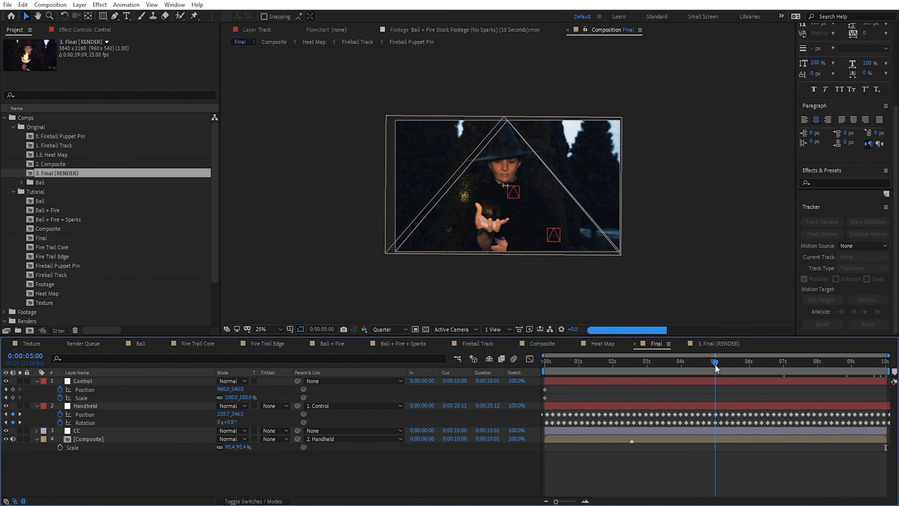
drag(245, 397, 252, 397)
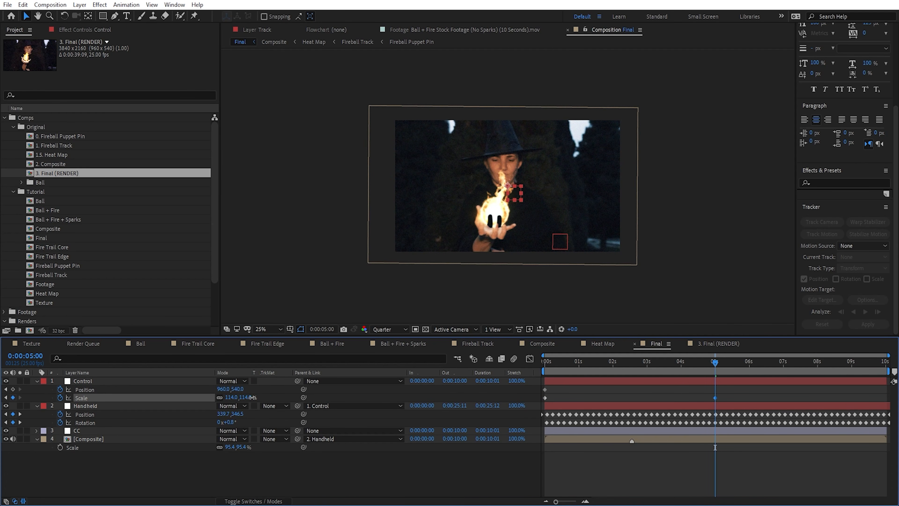
drag(516, 196, 516, 190)
click(715, 390)
drag(715, 364, 654, 364)
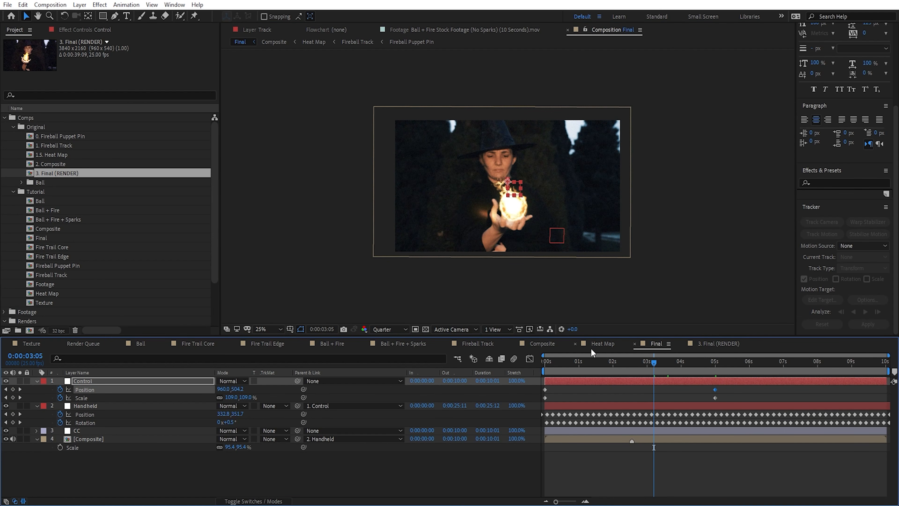
Step: Open the Composite comp from its layer and through the composition mini-flowchart, returning to the Final comp each time
double_click(99, 440)
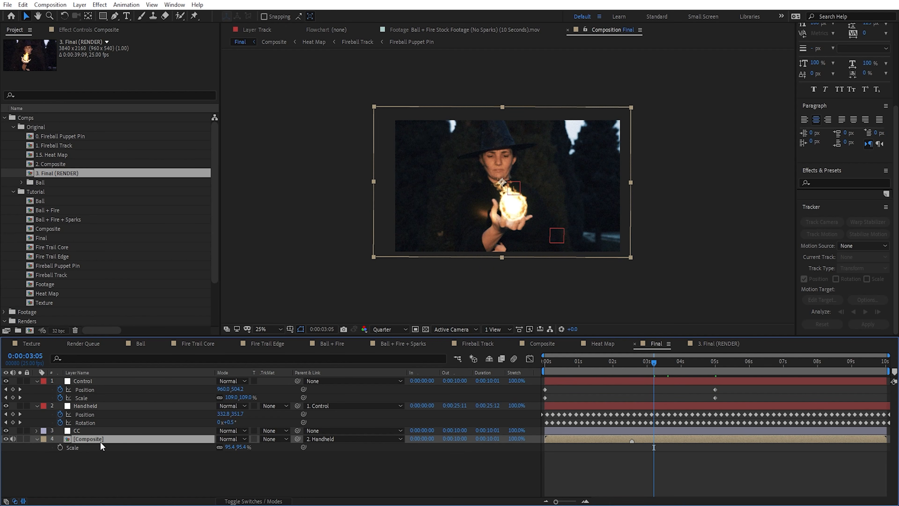
click(658, 343)
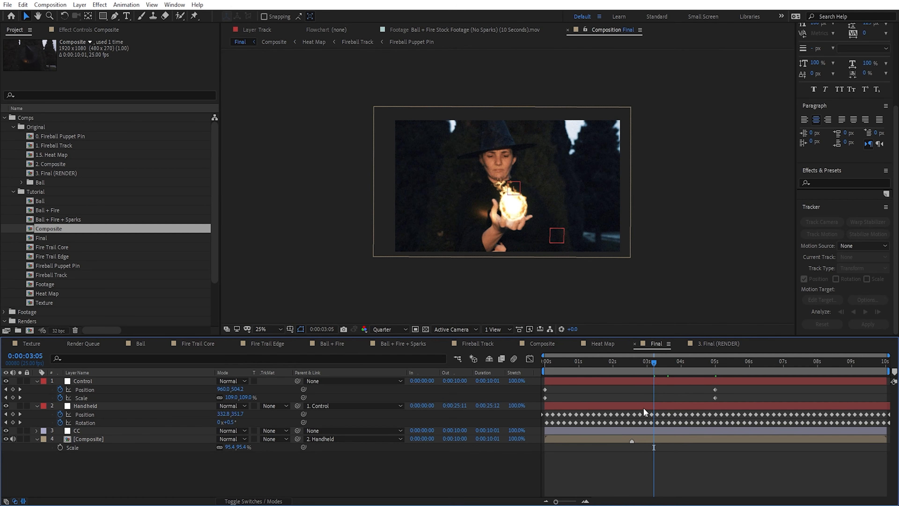
key(Tab)
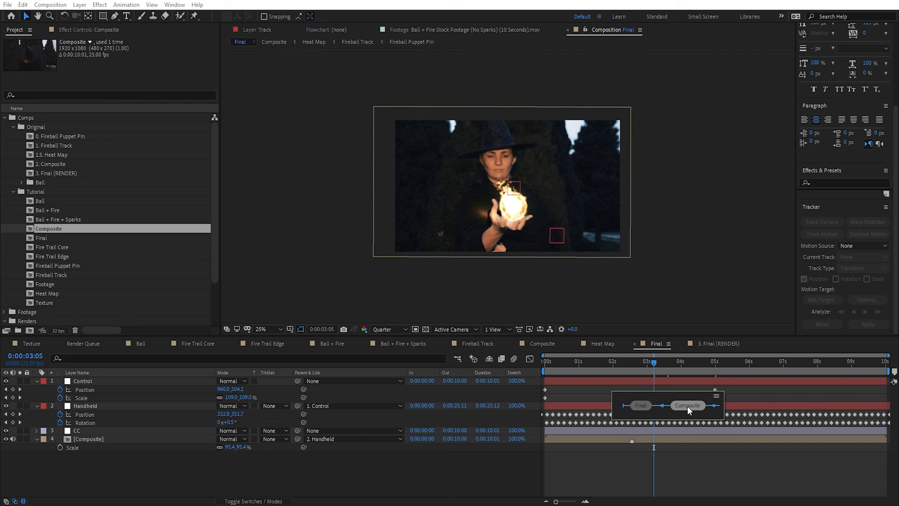
key(Right)
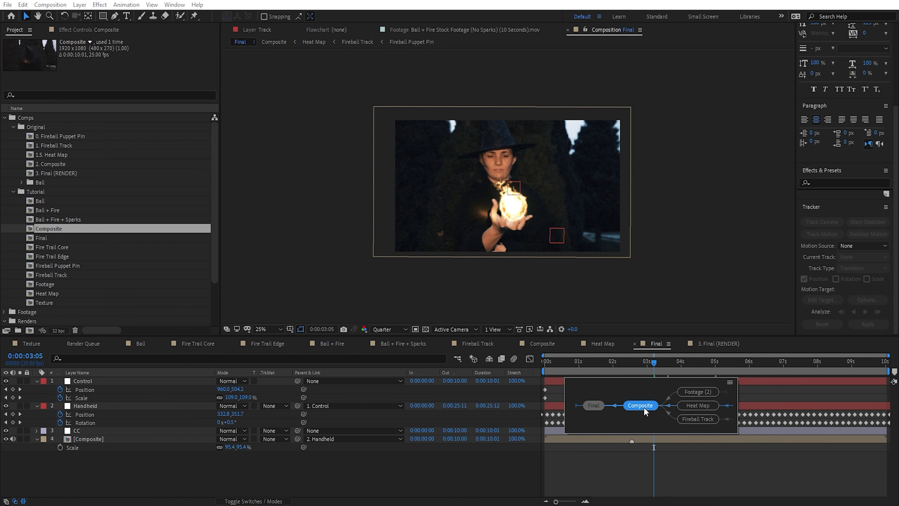
key(Right)
key(Up)
key(Left)
key(Right)
key(Down)
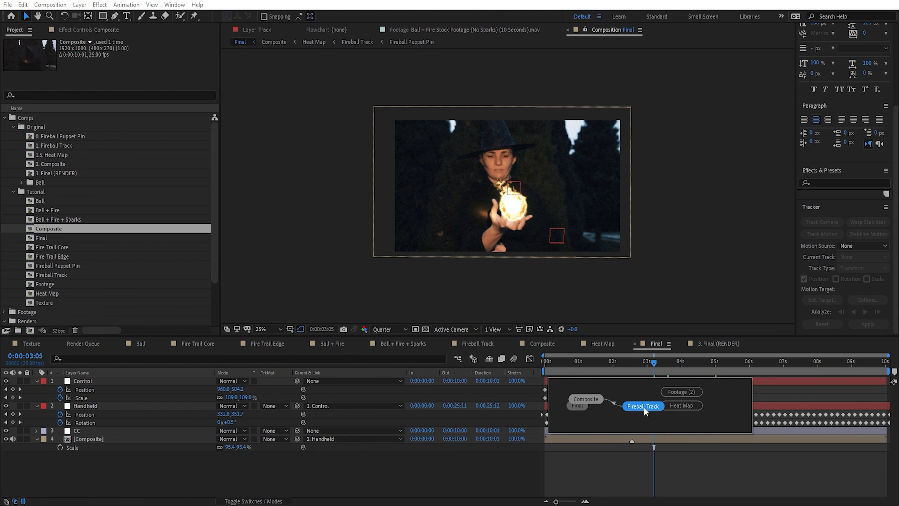
key(Right)
key(Left)
key(Left)
key(Left)
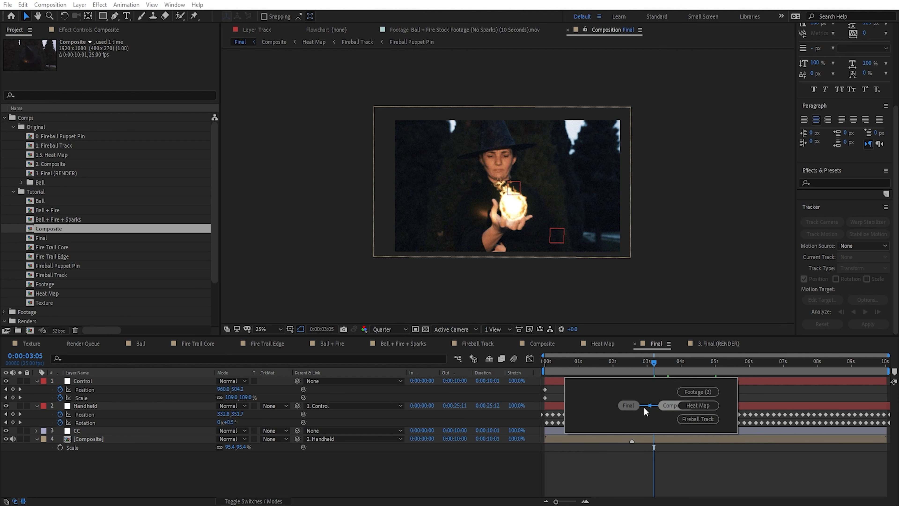
key(Right)
key(Return)
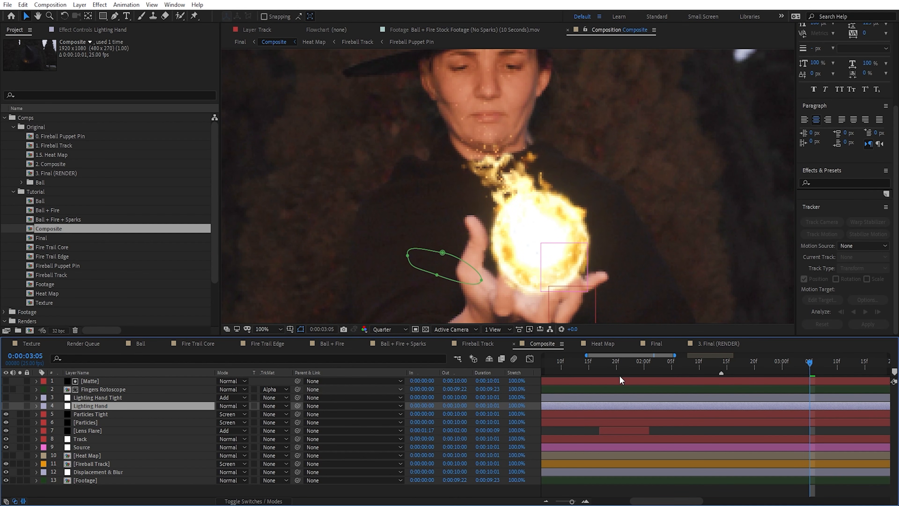
click(656, 344)
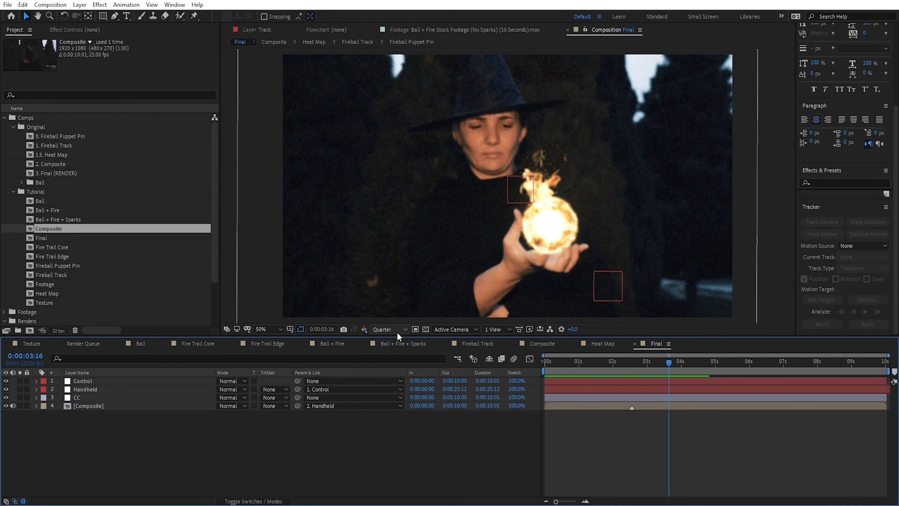
Step: Set the preview resolution to Full and duplicate the Composite layer in the Final comp
click(398, 336)
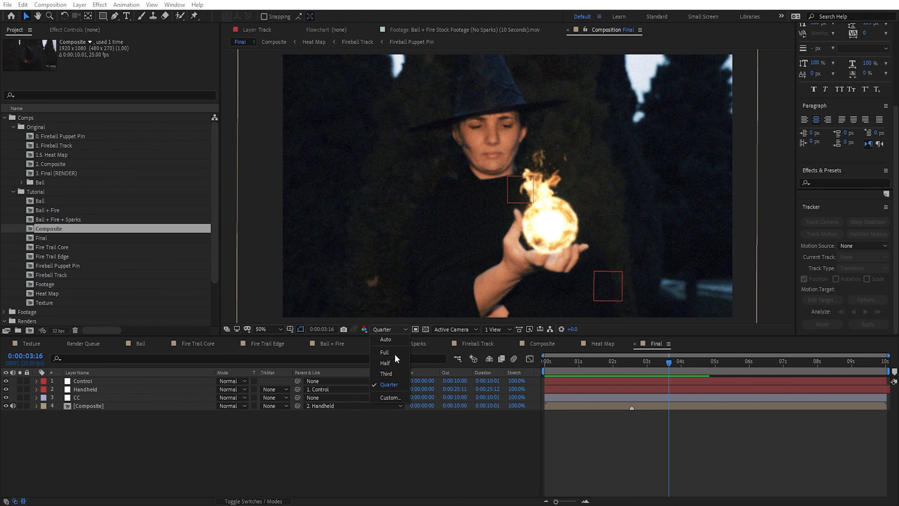
click(389, 351)
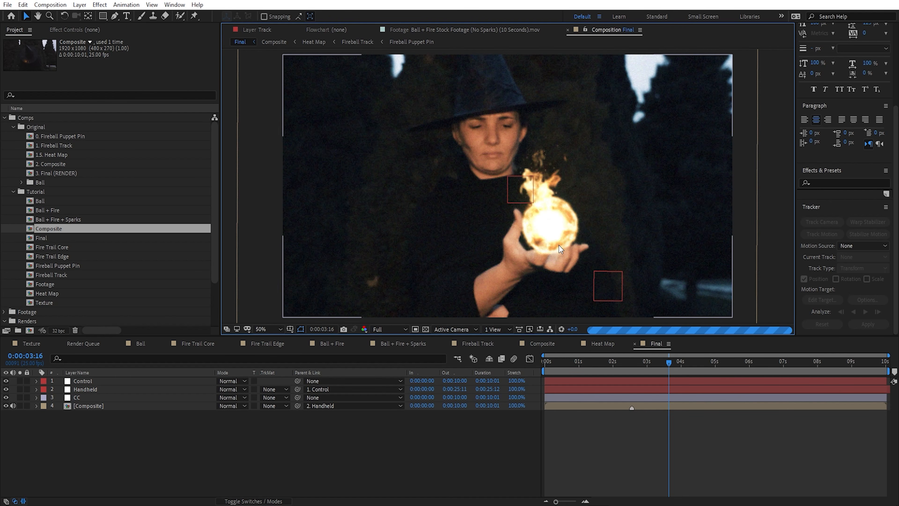
click(107, 407)
key(ctrl+d)
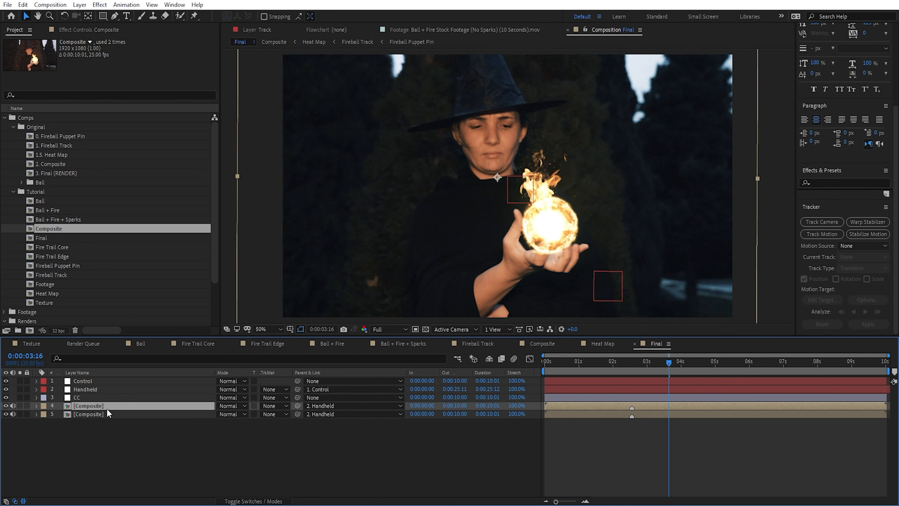
Step: Solo the upper Composite duplicate and apply the Luma Key effect to it
click(20, 405)
key(ctrl+space)
text(luma)
key(Return)
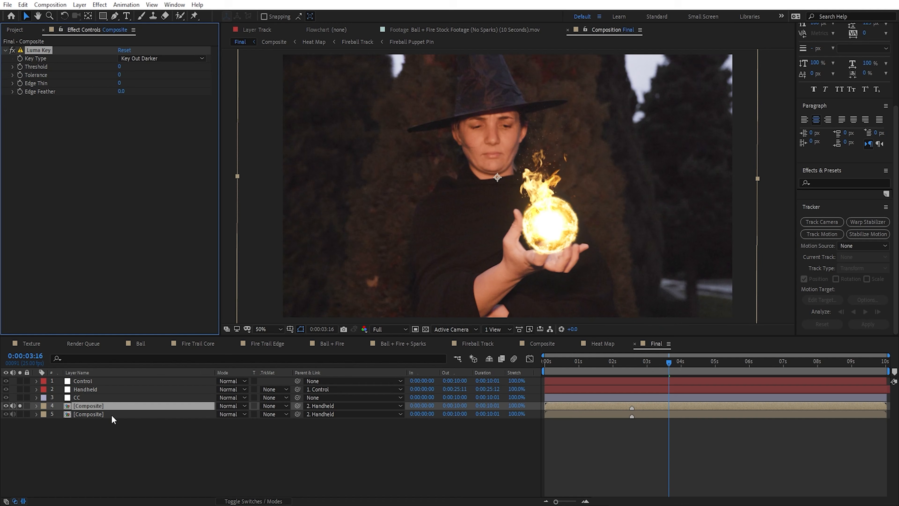
key(Return)
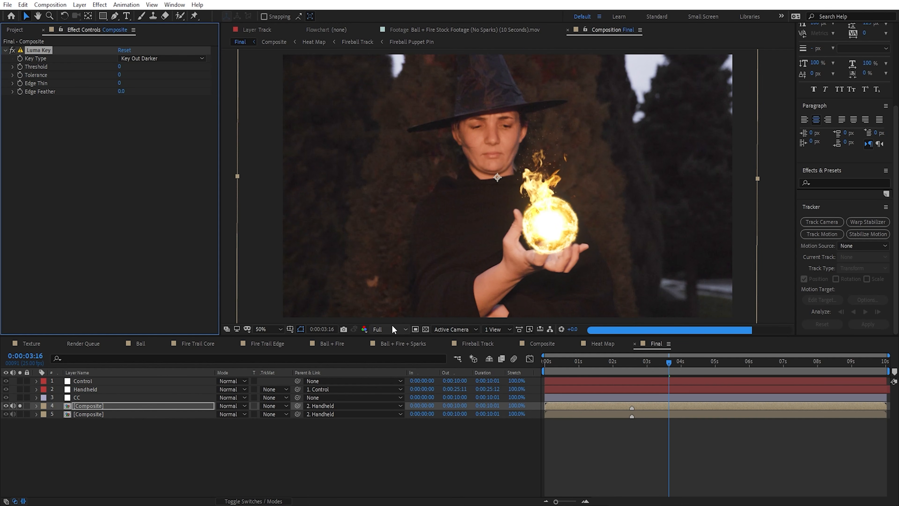
Step: Set the preview resolution to Quarter and the Luma Key Threshold to 222 to isolate the bright fireball
click(393, 329)
click(383, 379)
drag(119, 66, 235, 79)
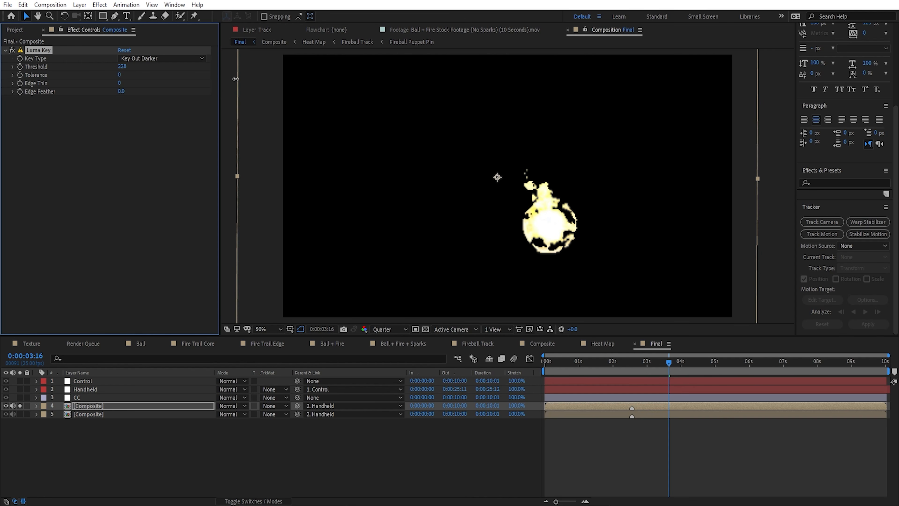
Step: Apply Fast Box Blur to the keyed duplicate with a Blur Radius of 23 and Repeat Edge Pixels enabled
key(ctrl+space)
text(fa)
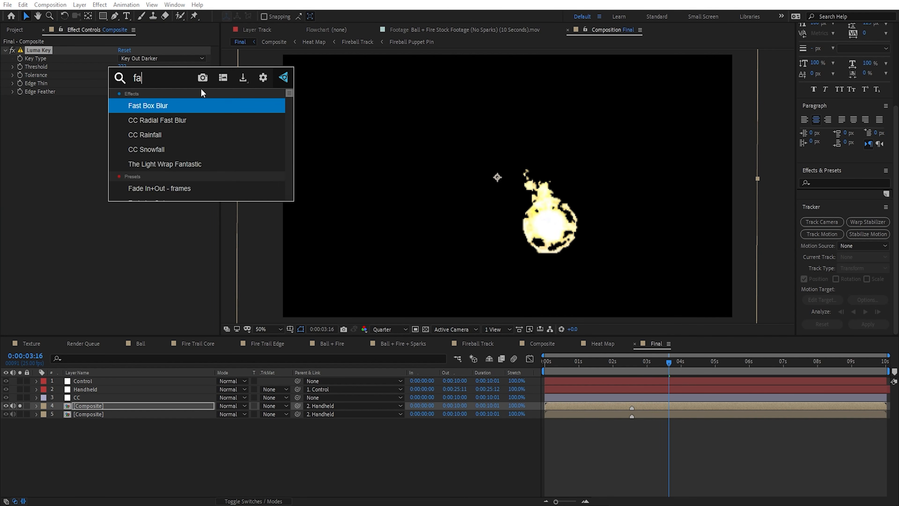
key(Return)
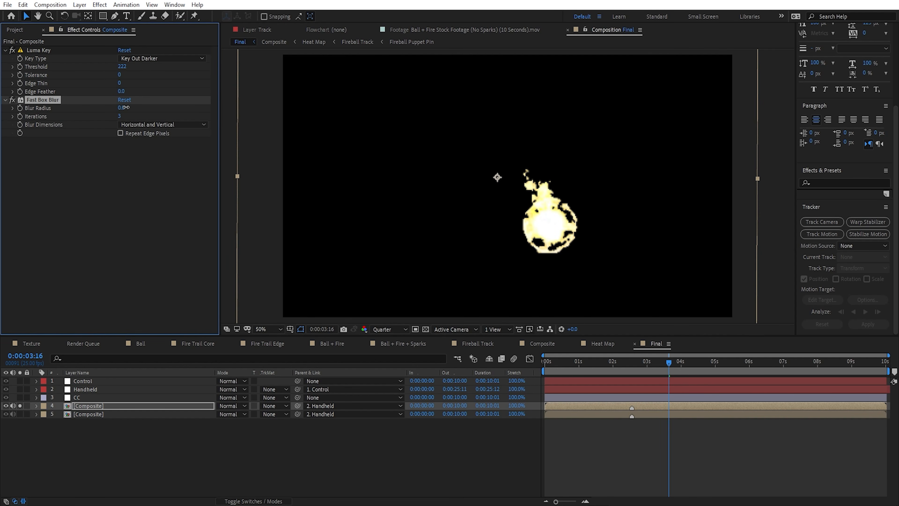
drag(125, 108, 134, 107)
click(121, 134)
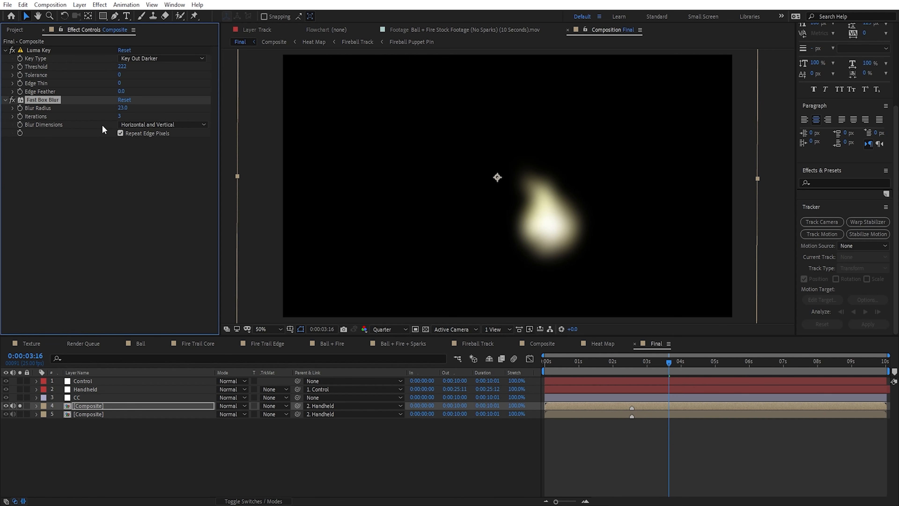
Step: Unsolo the blurred duplicate and blend it over the shot in Screen mode at 48% opacity
click(20, 406)
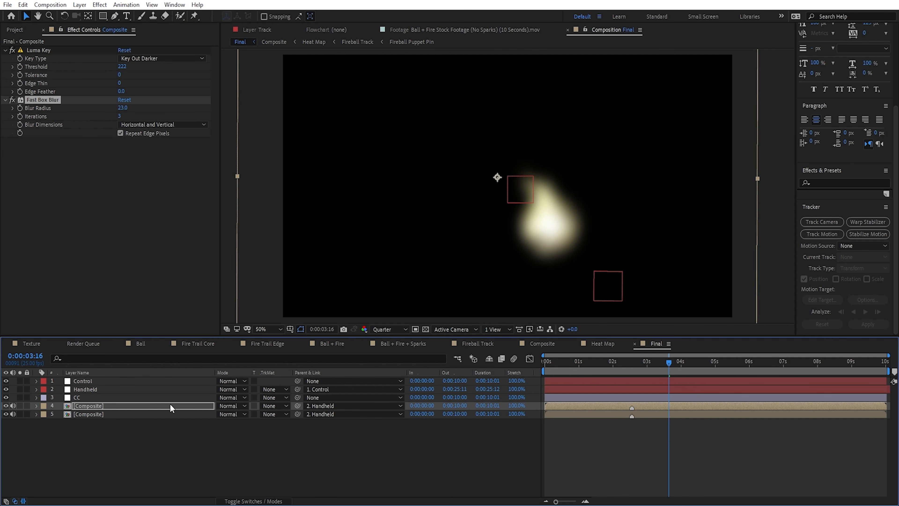
click(234, 406)
click(264, 204)
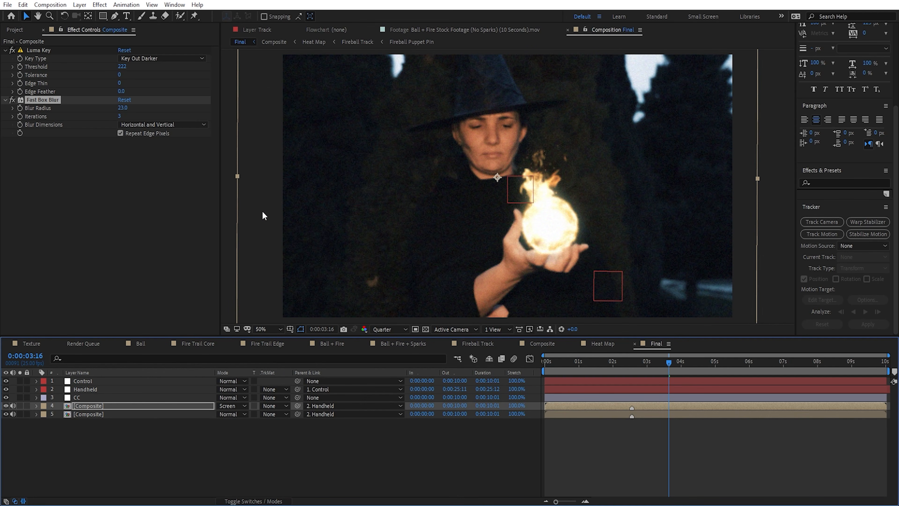
key(t)
drag(223, 416, 204, 418)
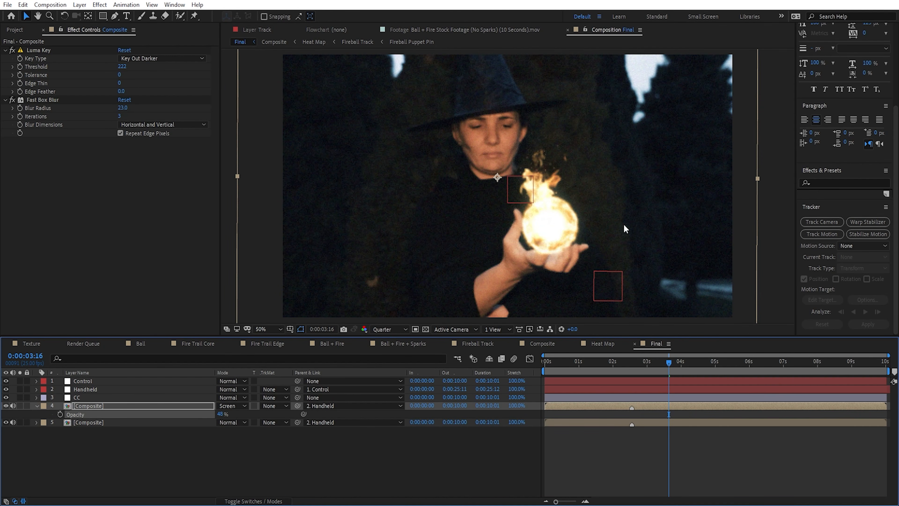
Step: Set the Fast Box Blur radius to 42 and toggle the glow layer's visibility to compare the fireball with and without it
key(space)
drag(633, 242, 497, 200)
drag(121, 109, 135, 109)
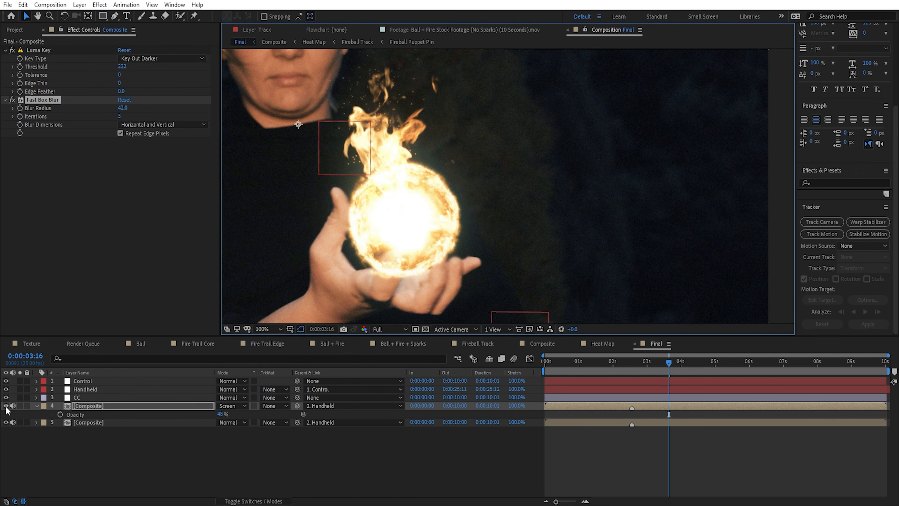
click(6, 407)
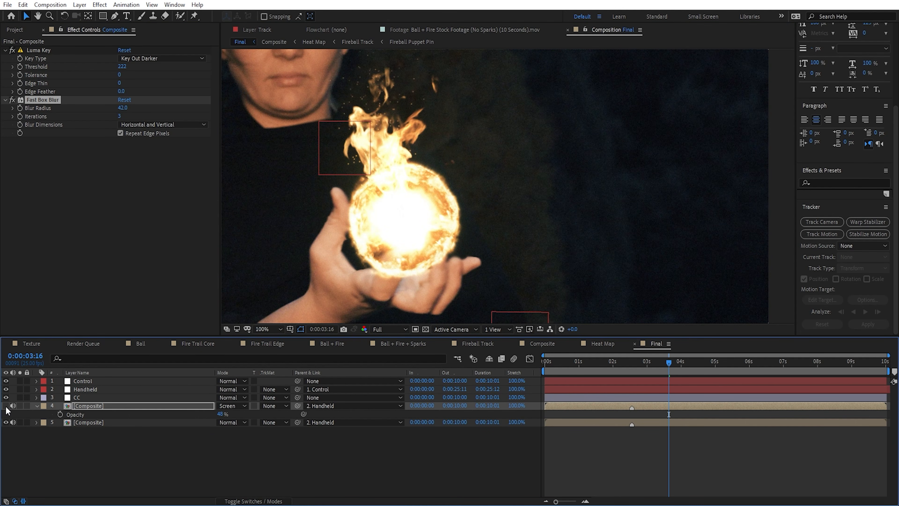
click(5, 406)
click(6, 406)
click(5, 406)
Step: Lower the glow layer's opacity to 27% and check the fireball up close and in the wider frame
drag(220, 414, 212, 417)
scroll(477, 207, down, 1)
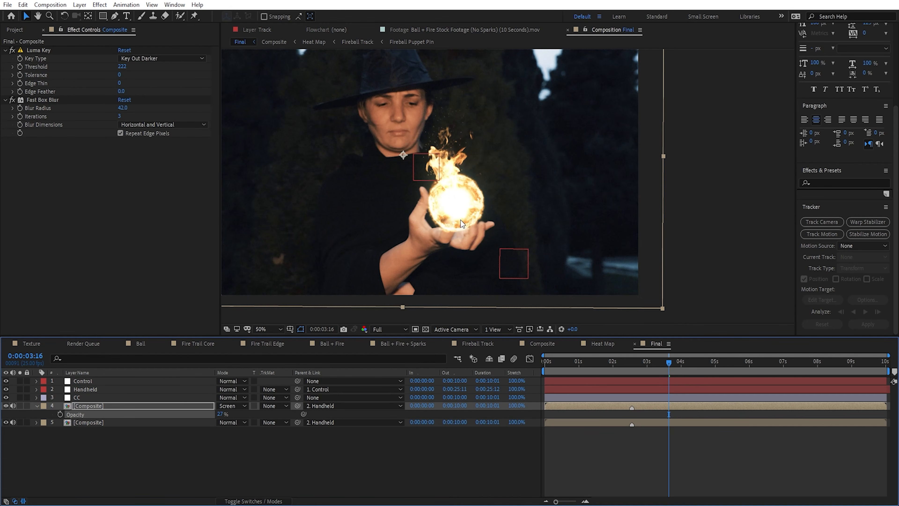
scroll(461, 220, up, 1)
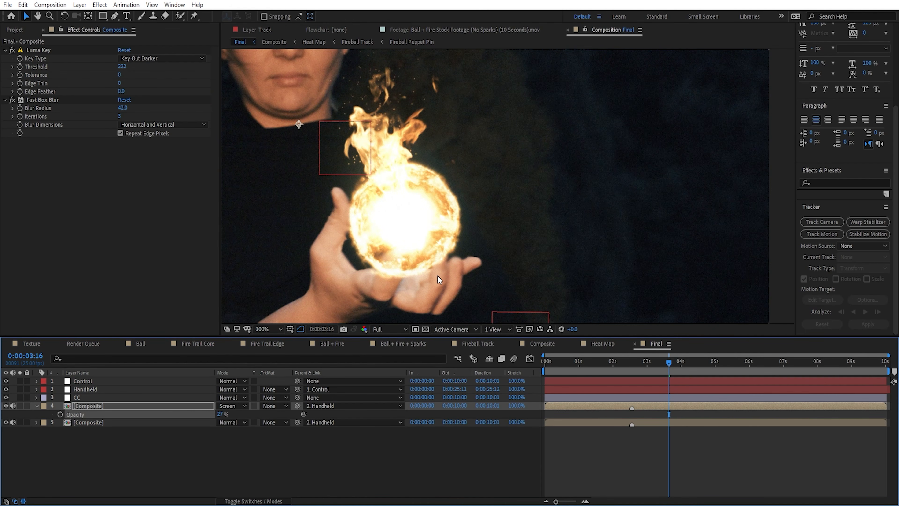